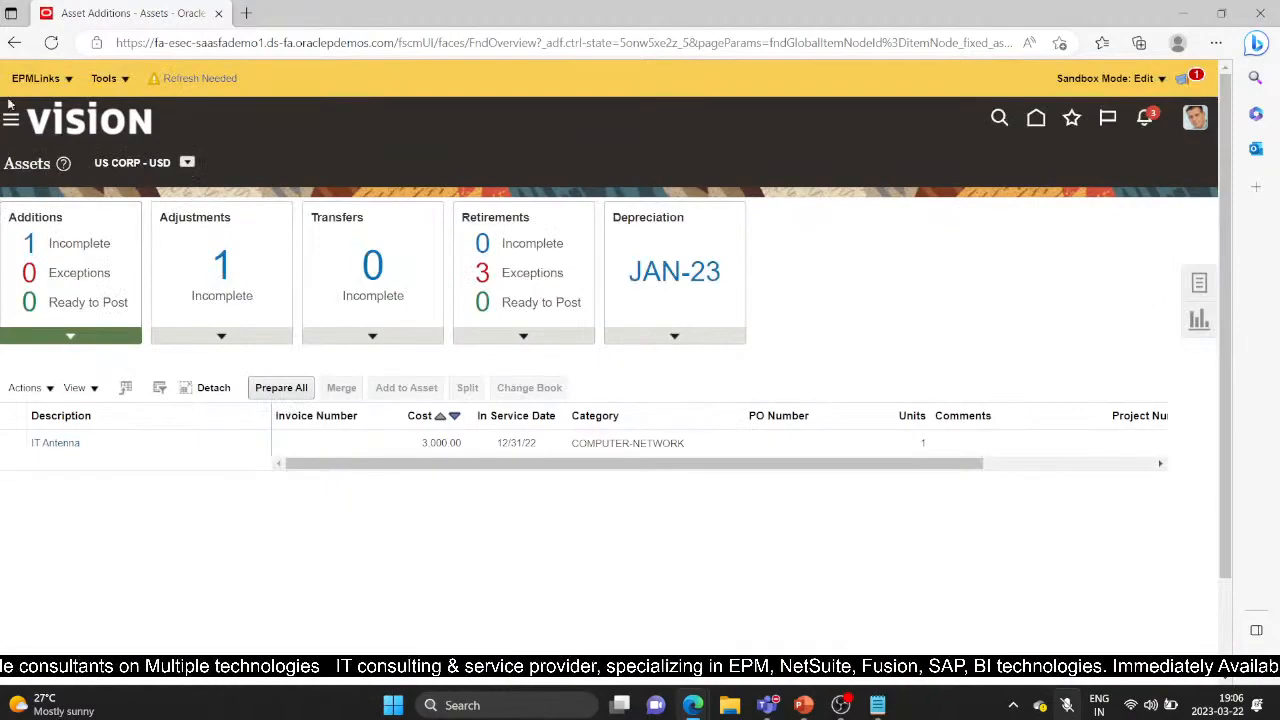
In Manage All Books, select US FEDERAL and submit Copy from Corporate for period JAN-23
click(1199, 284)
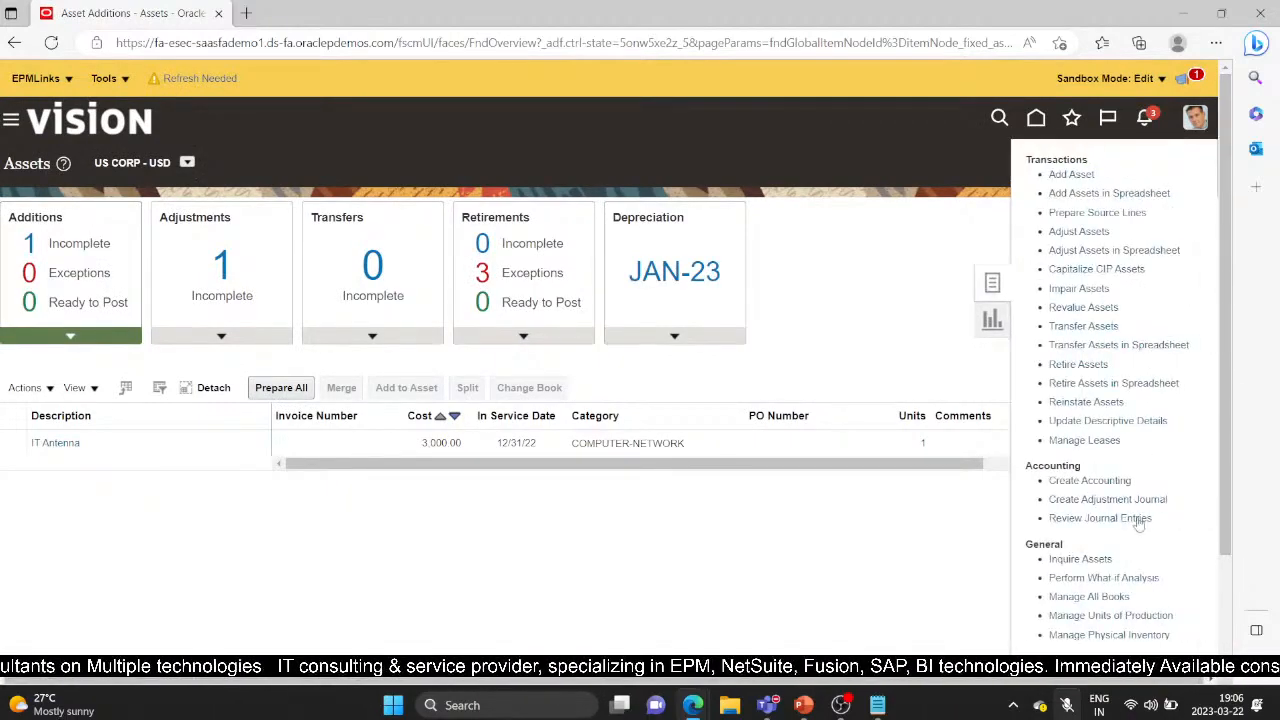
click(1092, 598)
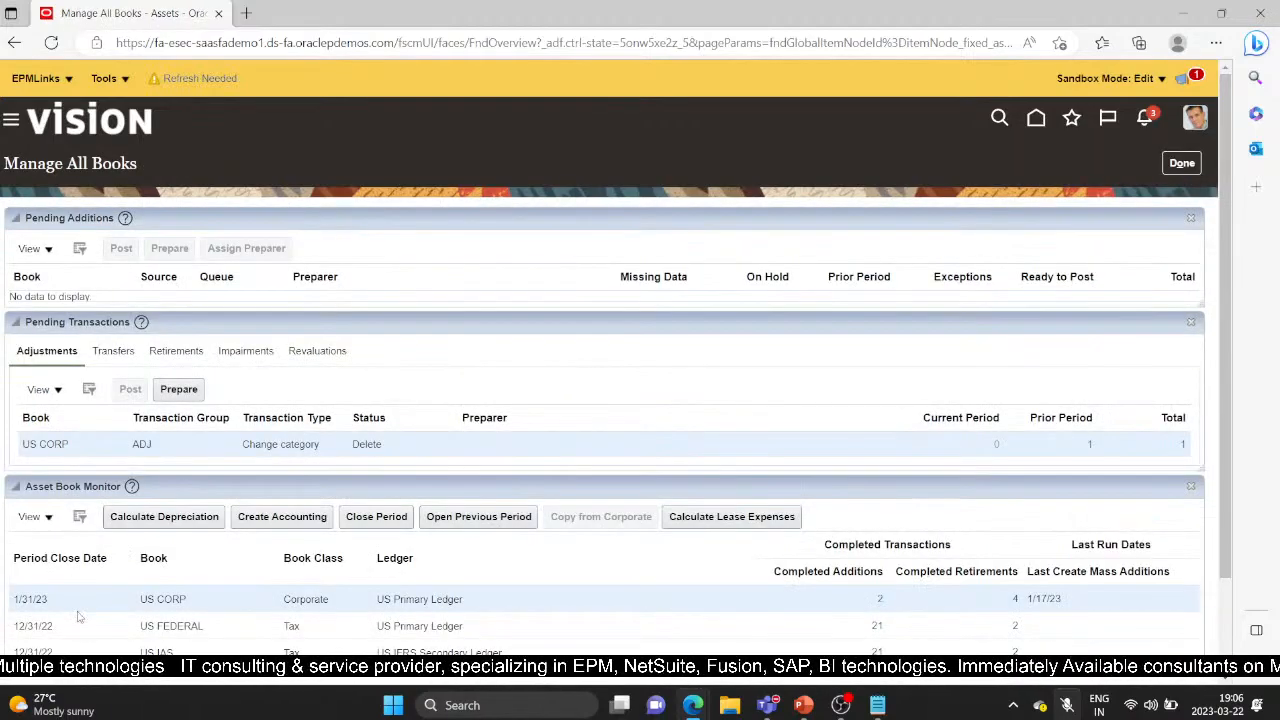
scroll(176, 584, down, 1)
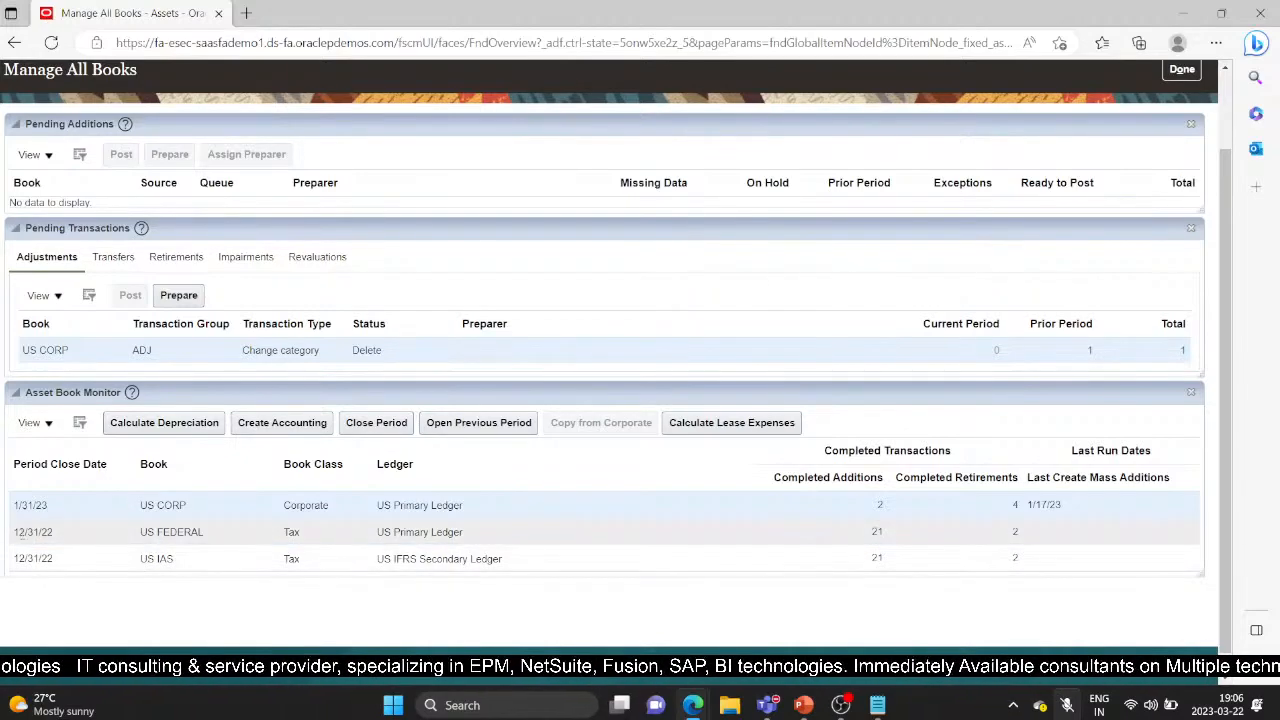
click(16, 532)
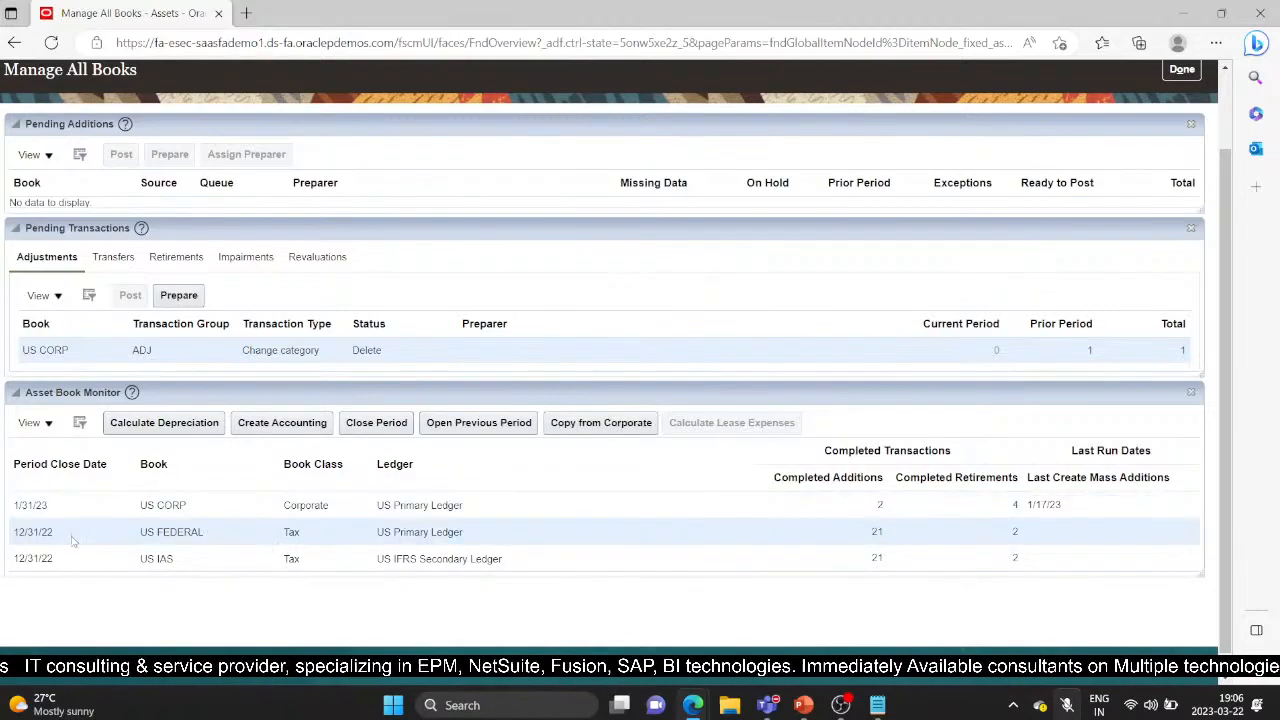
click(598, 426)
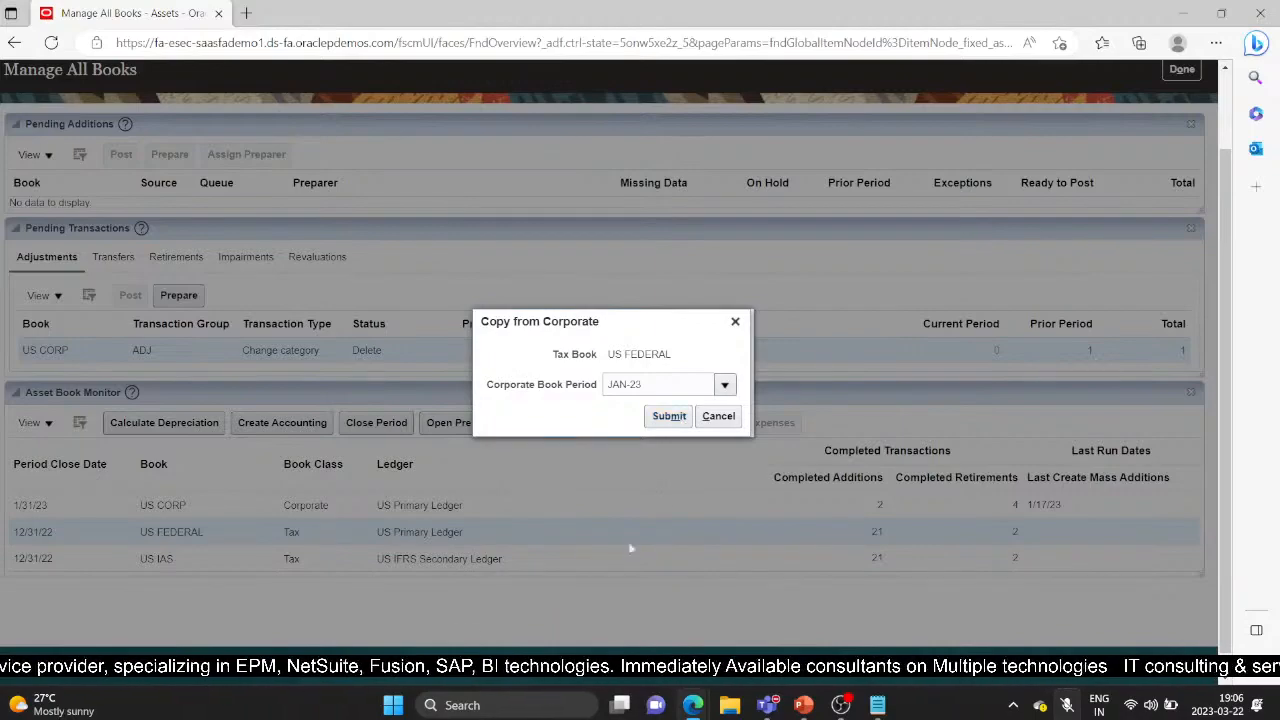
click(668, 417)
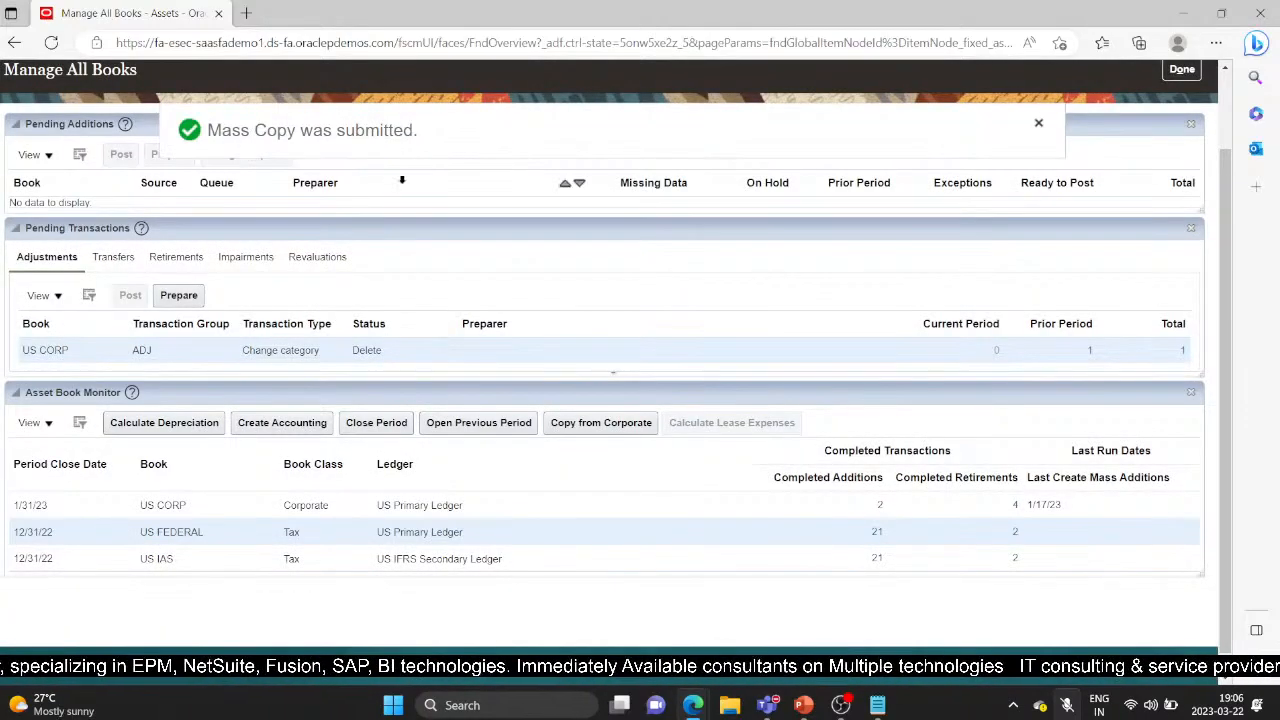
scroll(550, 514, up, 1)
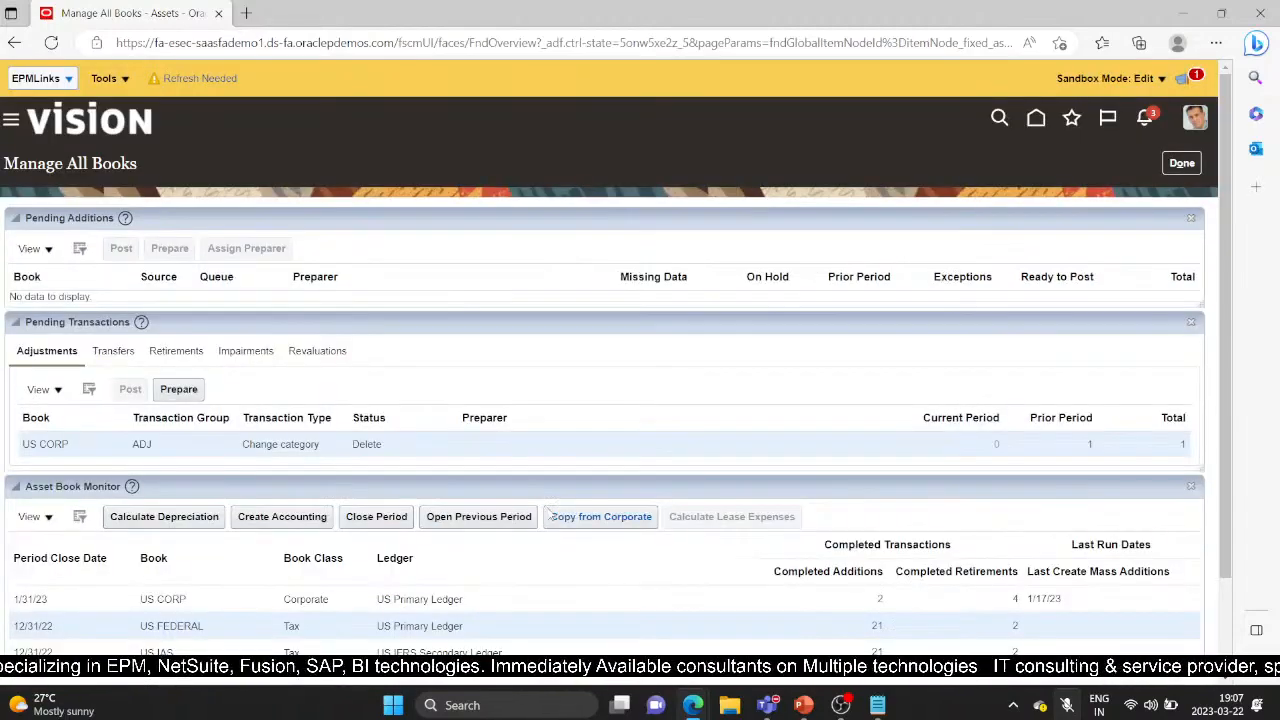
Go to Tools > Scheduled Processes, where Perform Periodic Mass Copy 5681969 shows Error
scroll(448, 633, down, 1)
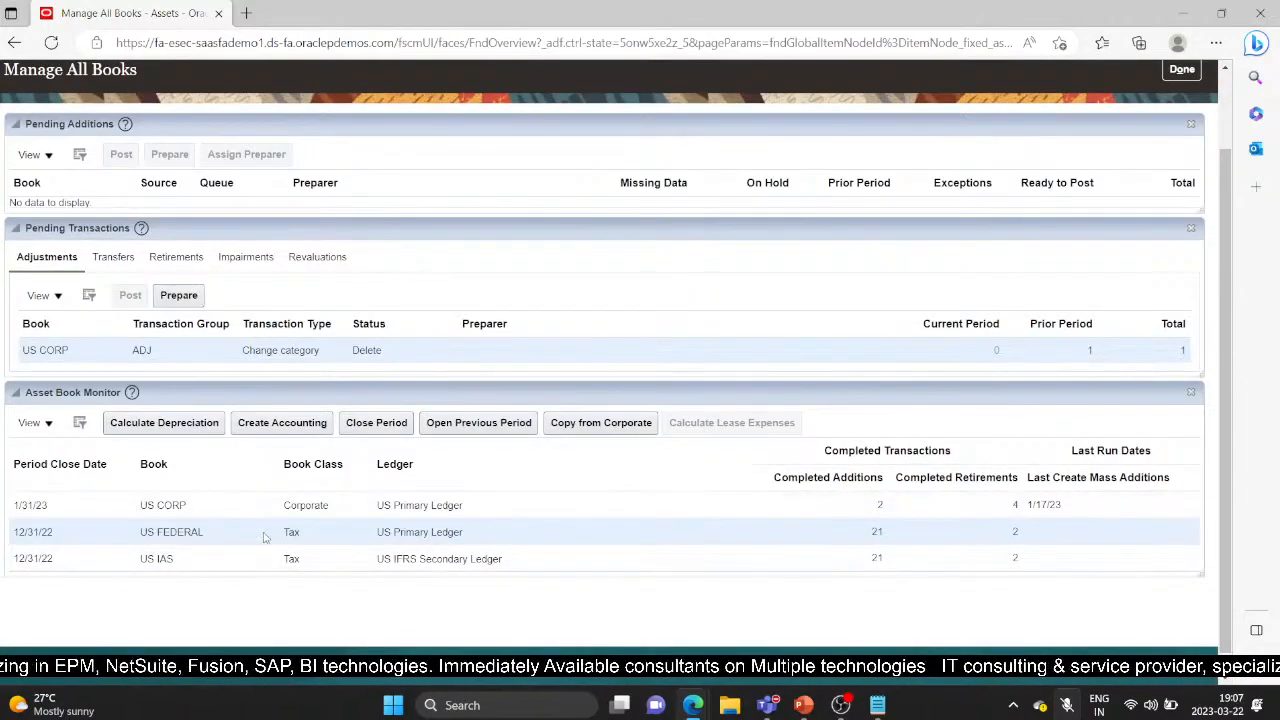
scroll(264, 537, up, 1)
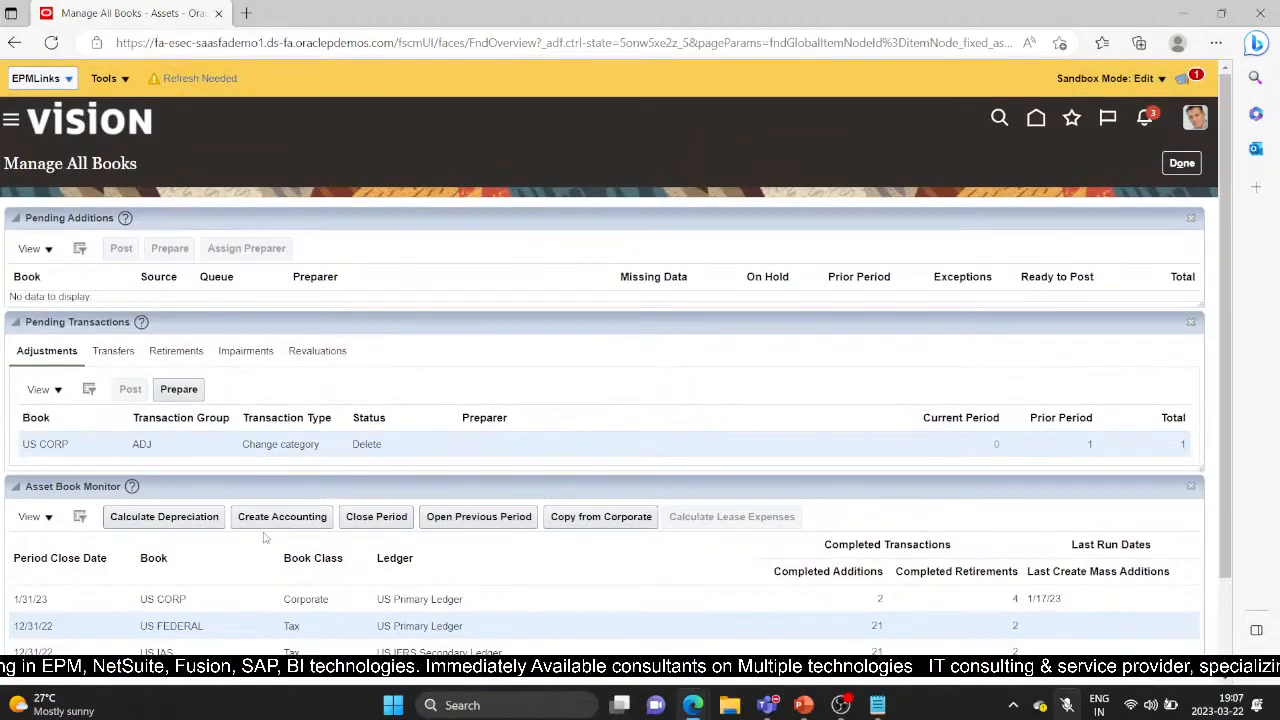
click(11, 121)
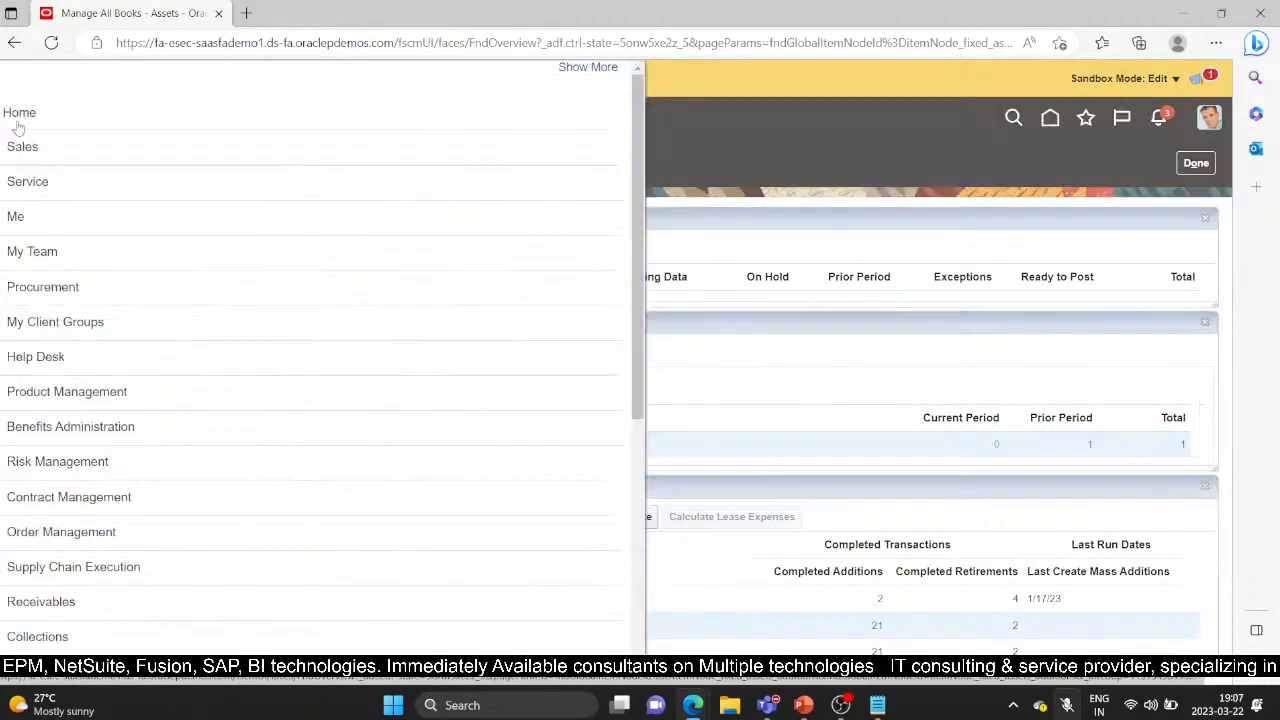
scroll(100, 390, down, 3)
scroll(119, 390, down, 5)
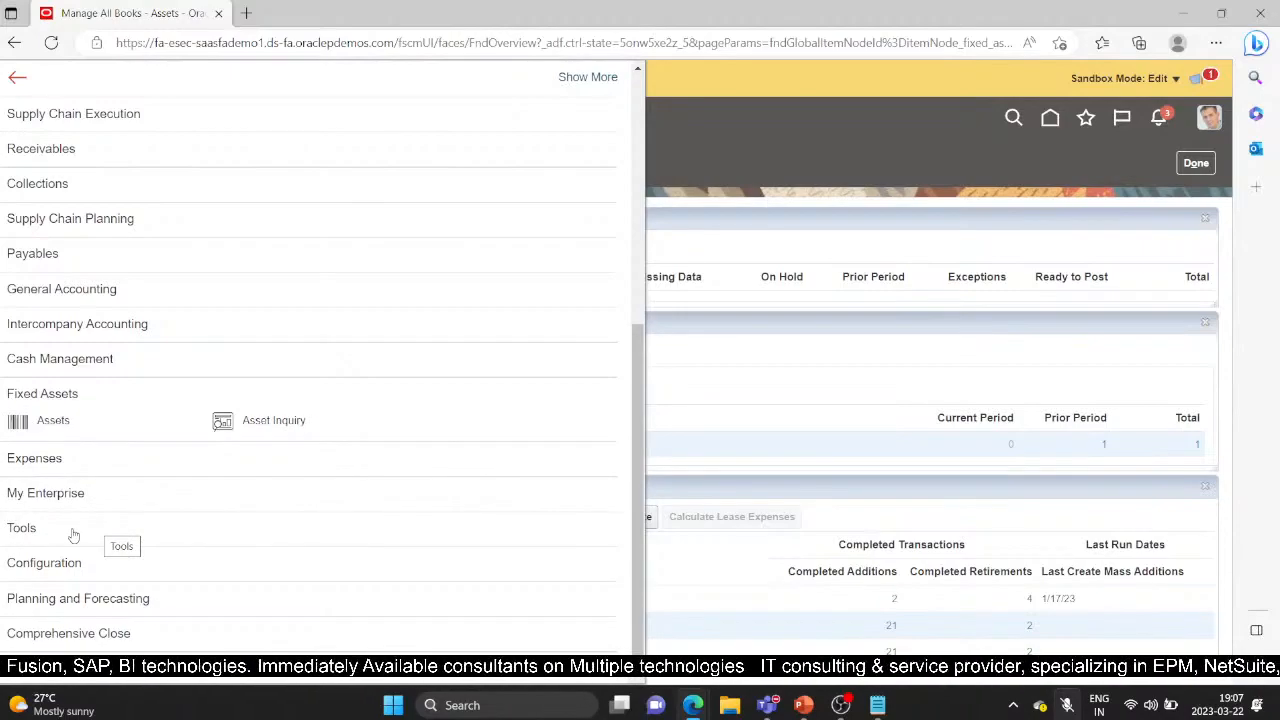
click(72, 532)
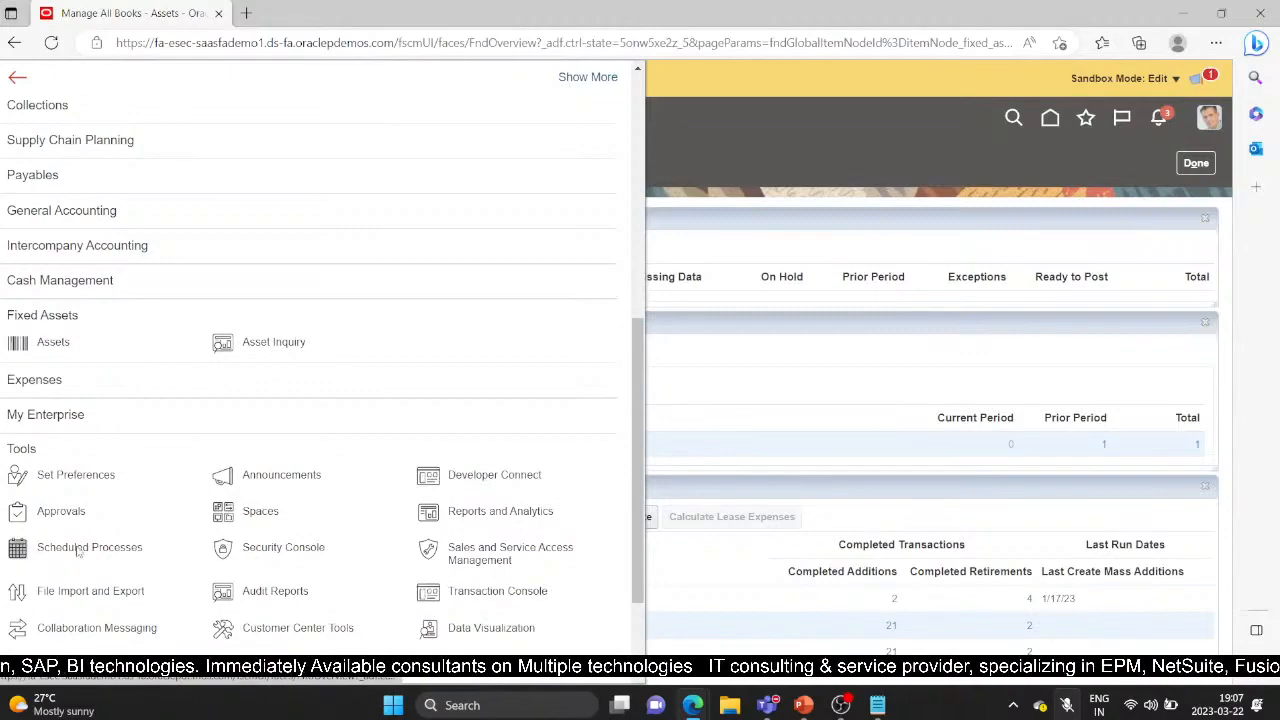
click(77, 547)
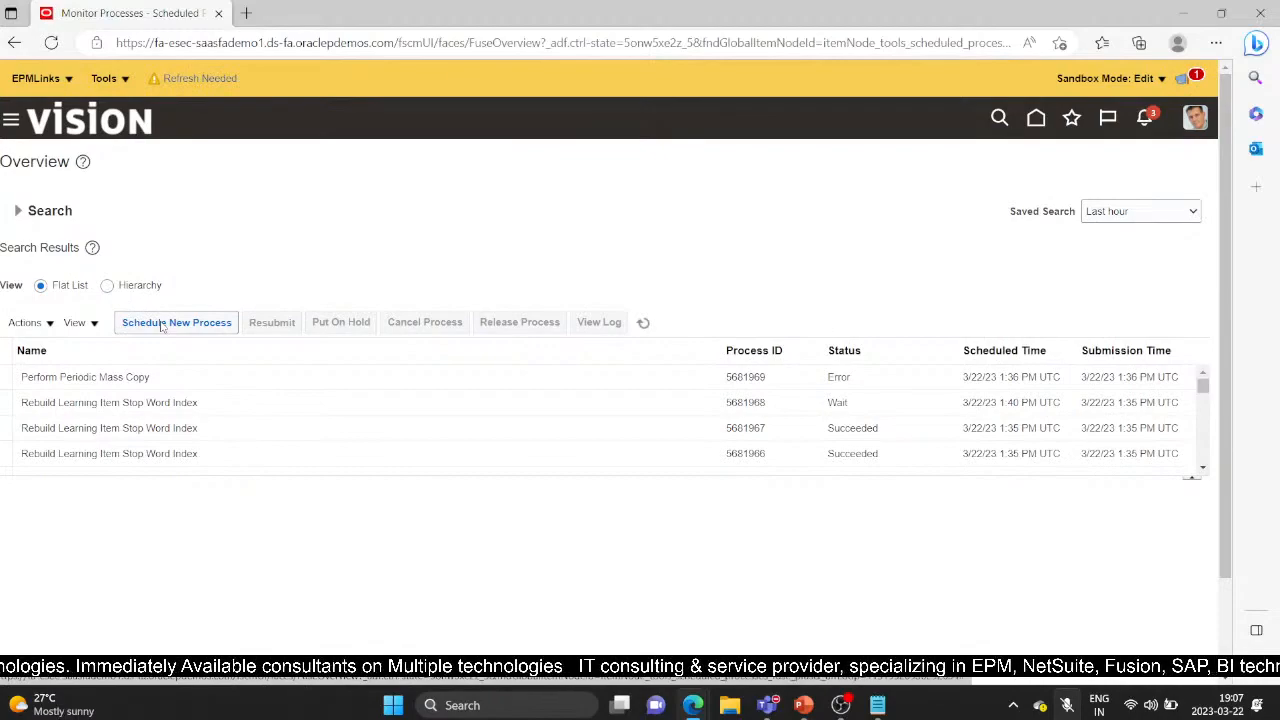
Schedule a new process, searching for and choosing 'Perform Initial Mass Copy'
click(160, 325)
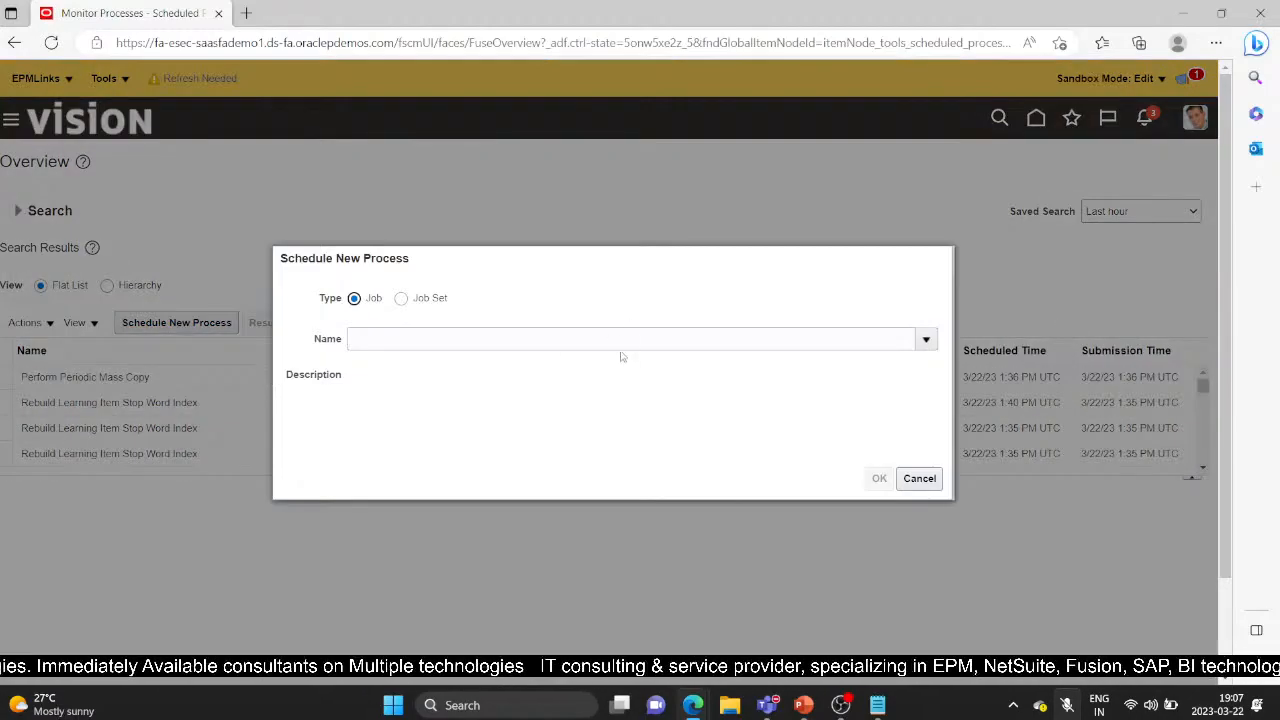
click(631, 340)
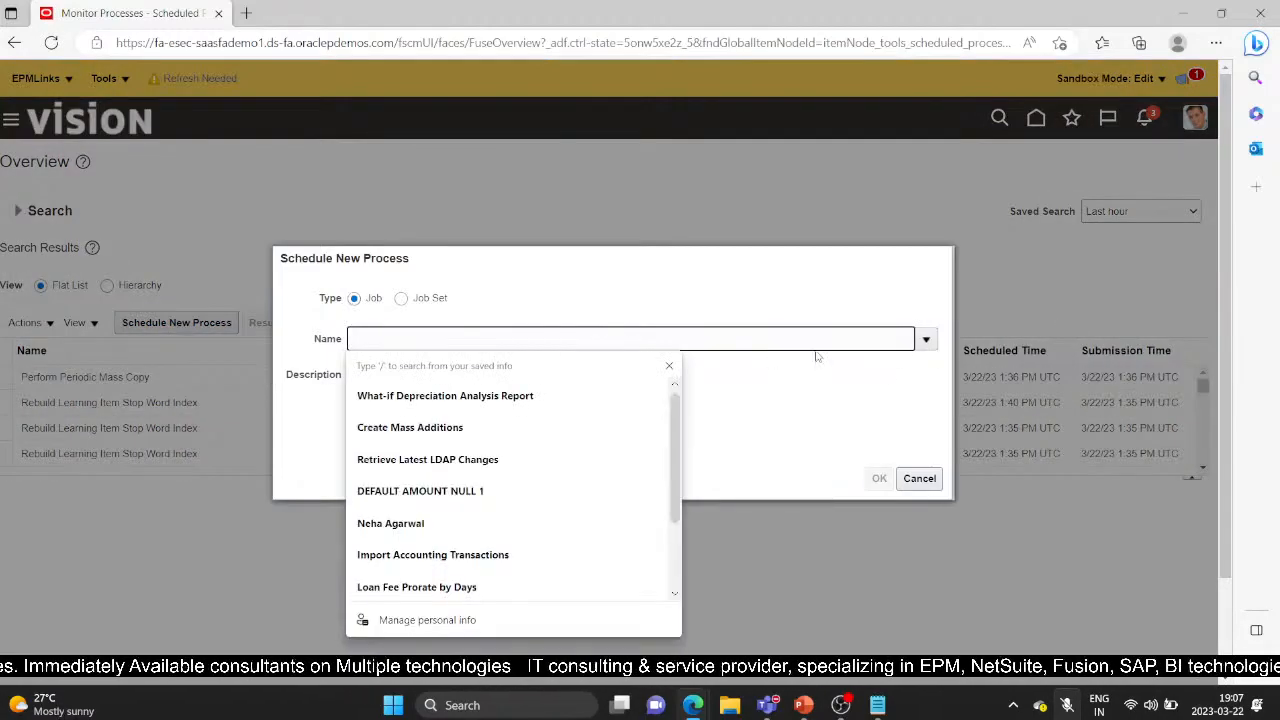
click(926, 339)
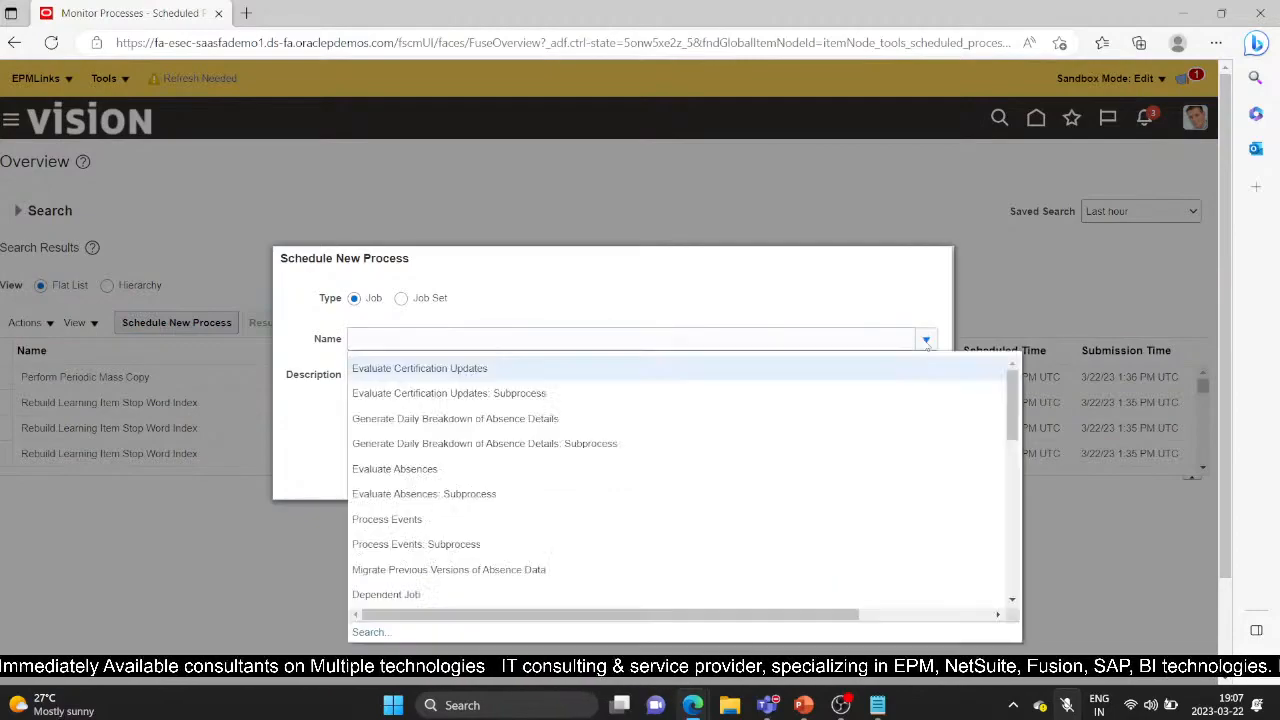
click(368, 633)
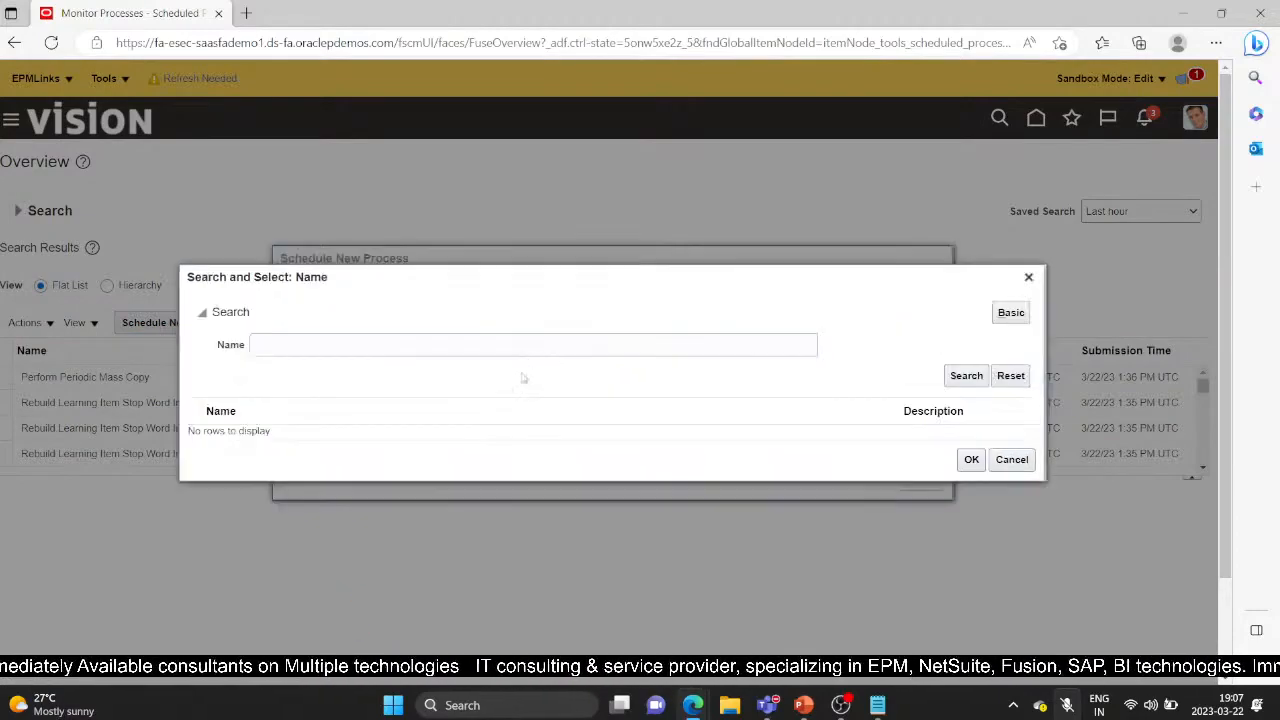
click(541, 344)
text(perf)
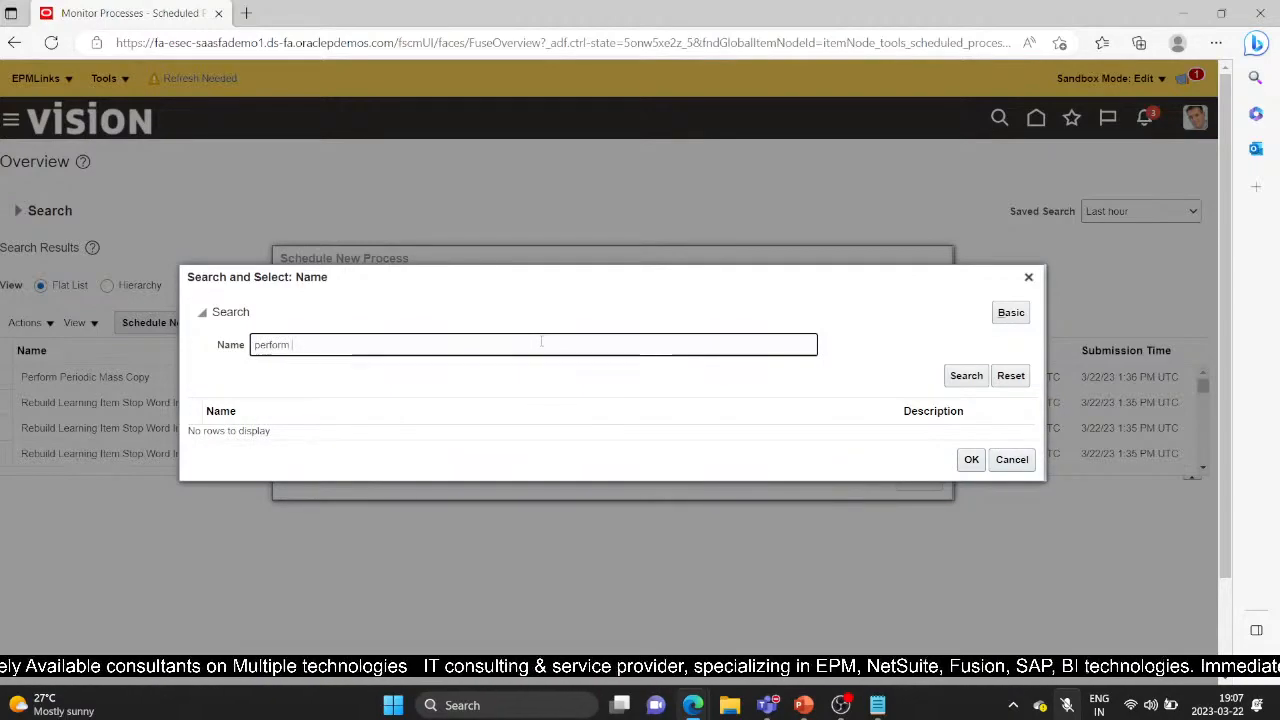
text(orm i)
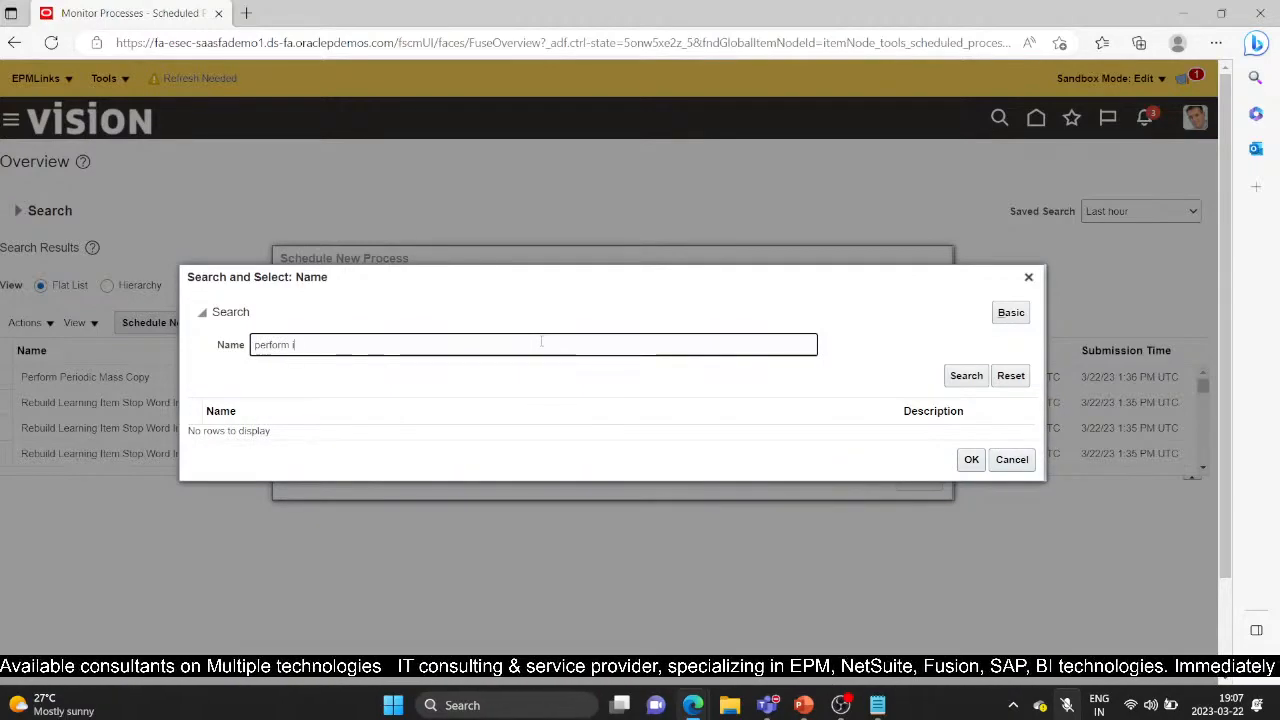
text(nit)
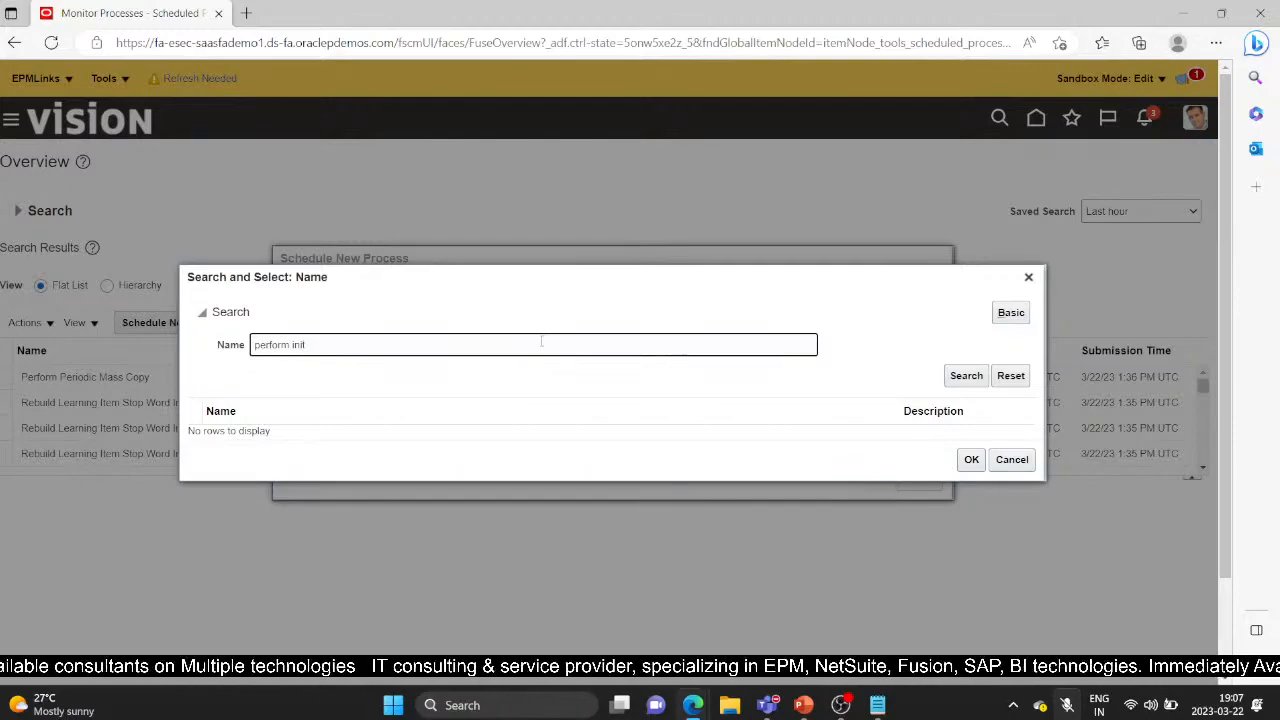
text(ial mass)
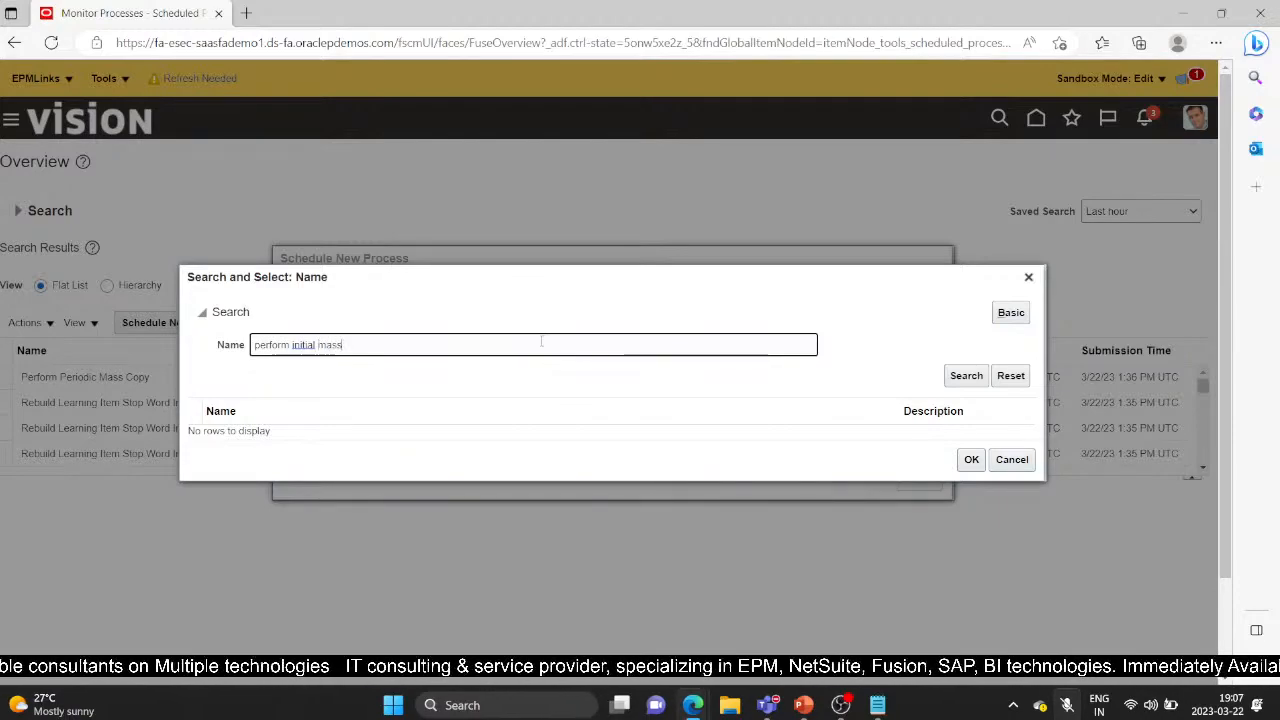
text( co)
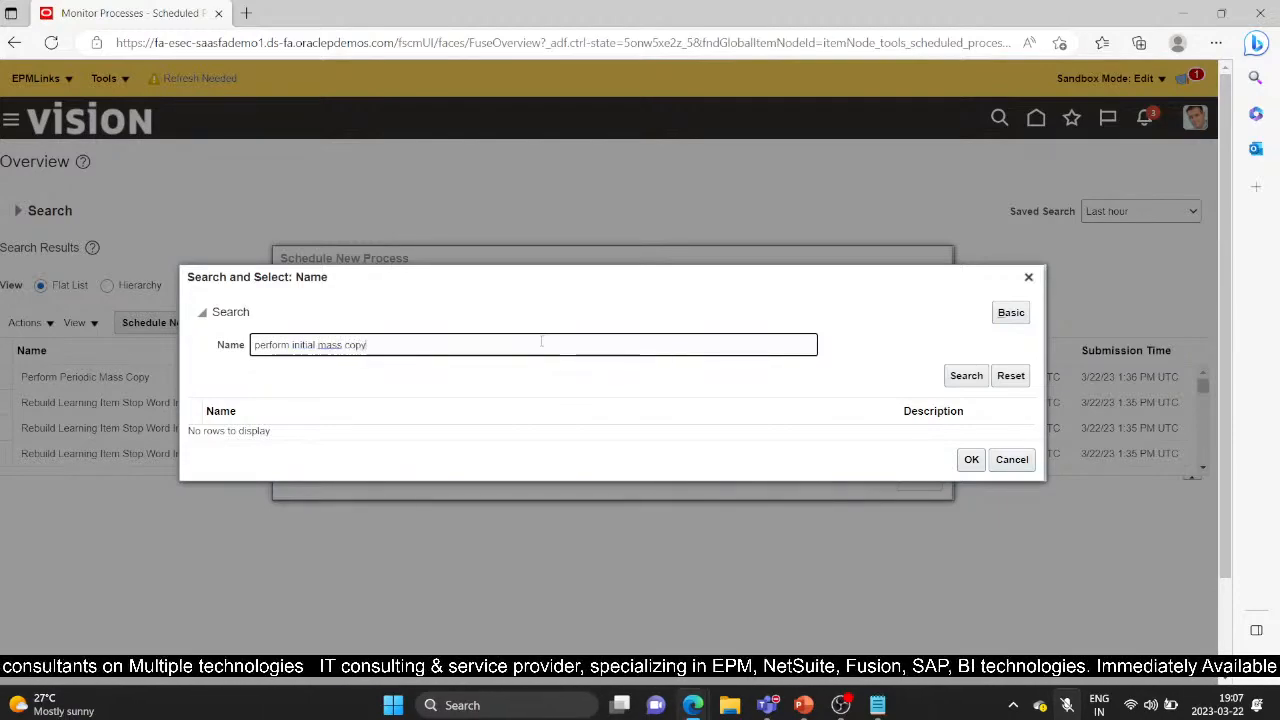
text(py)
key(Return)
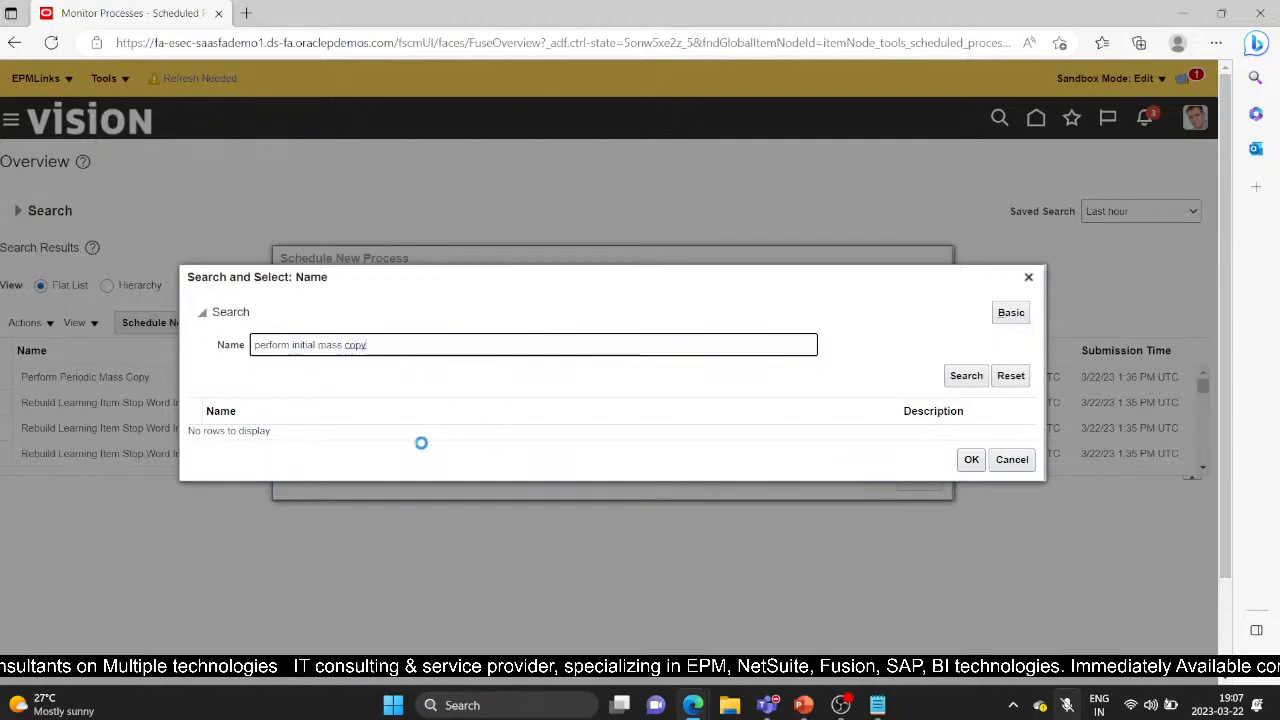
click(969, 466)
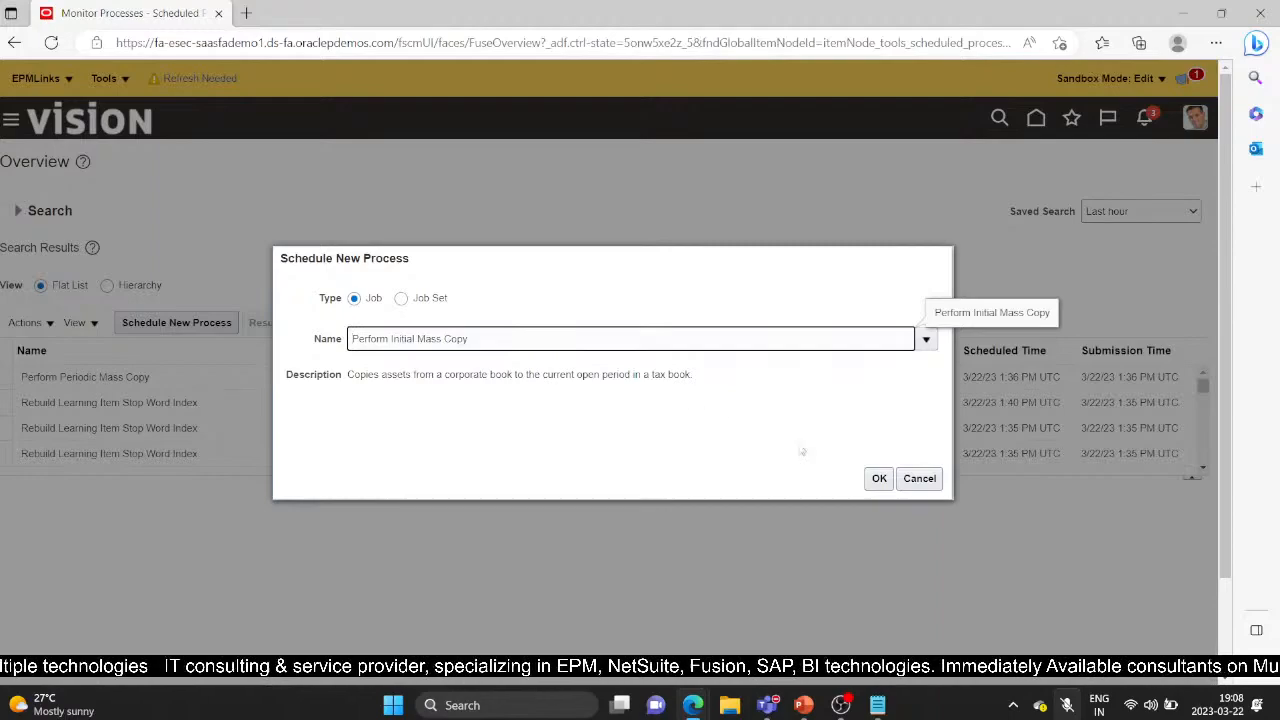
click(879, 480)
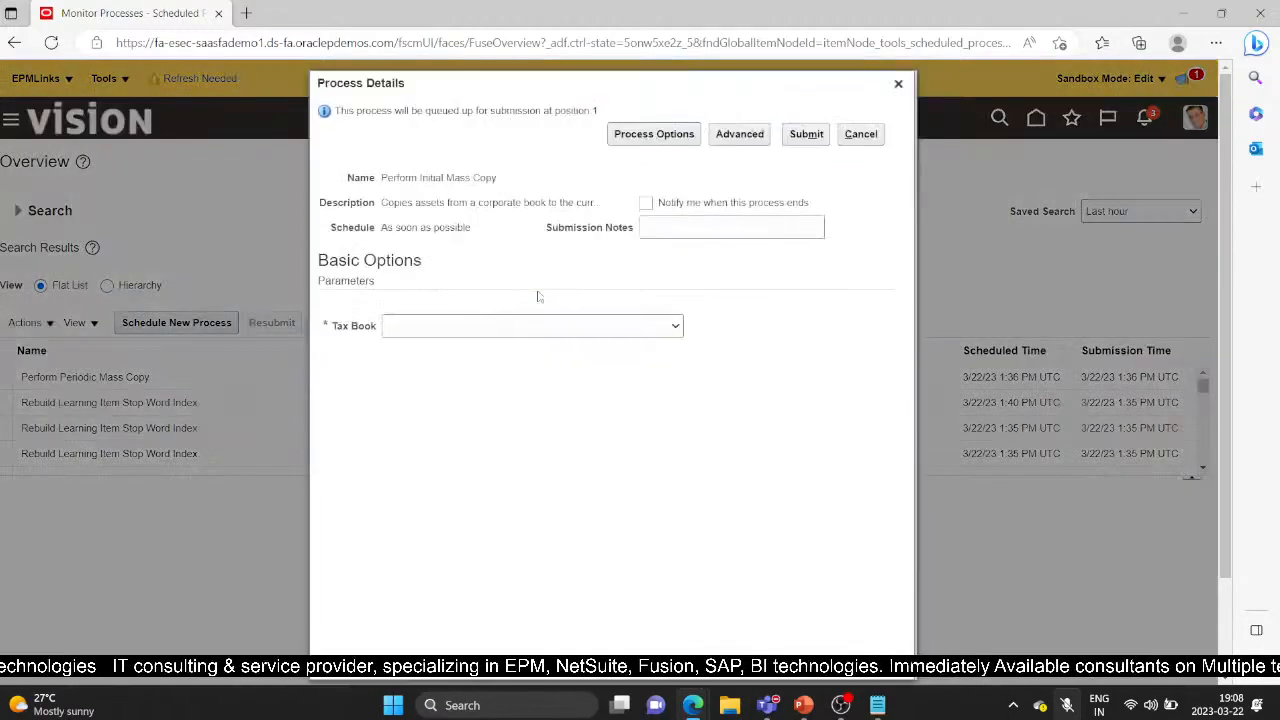
Set Tax Book to US FEDERAL, submit the process, and confirm the submission
click(677, 323)
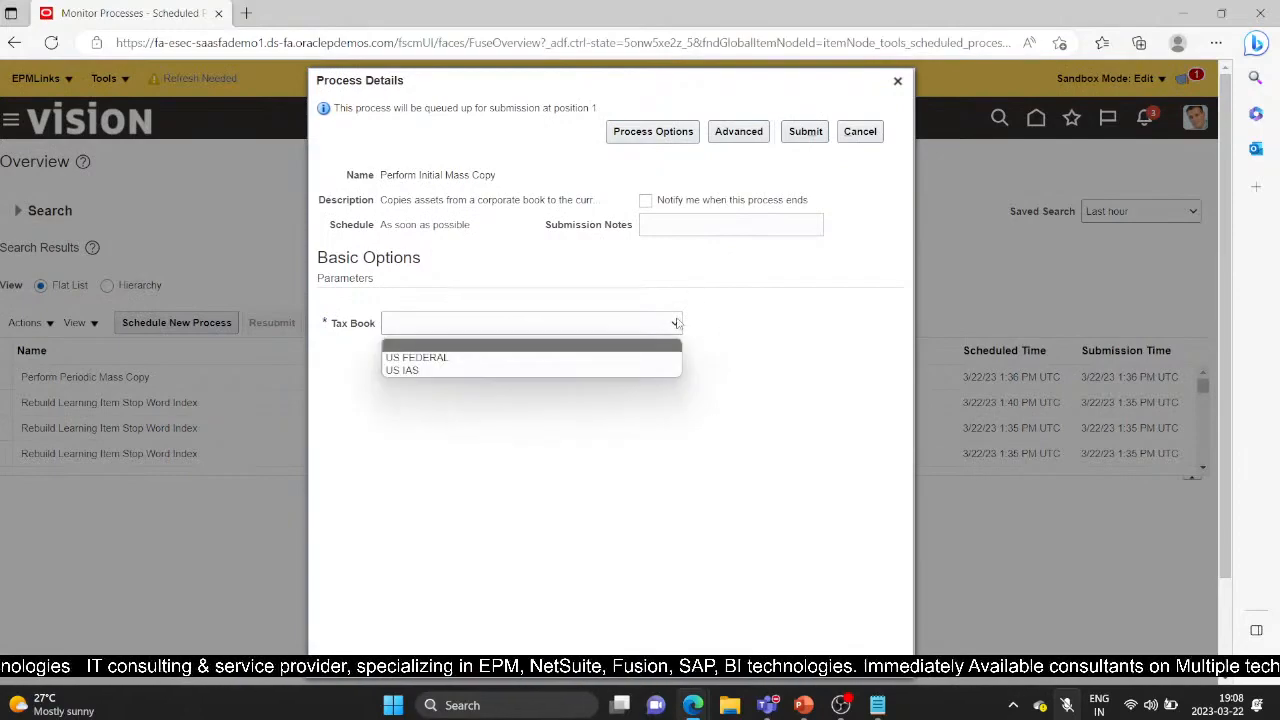
click(516, 358)
click(805, 131)
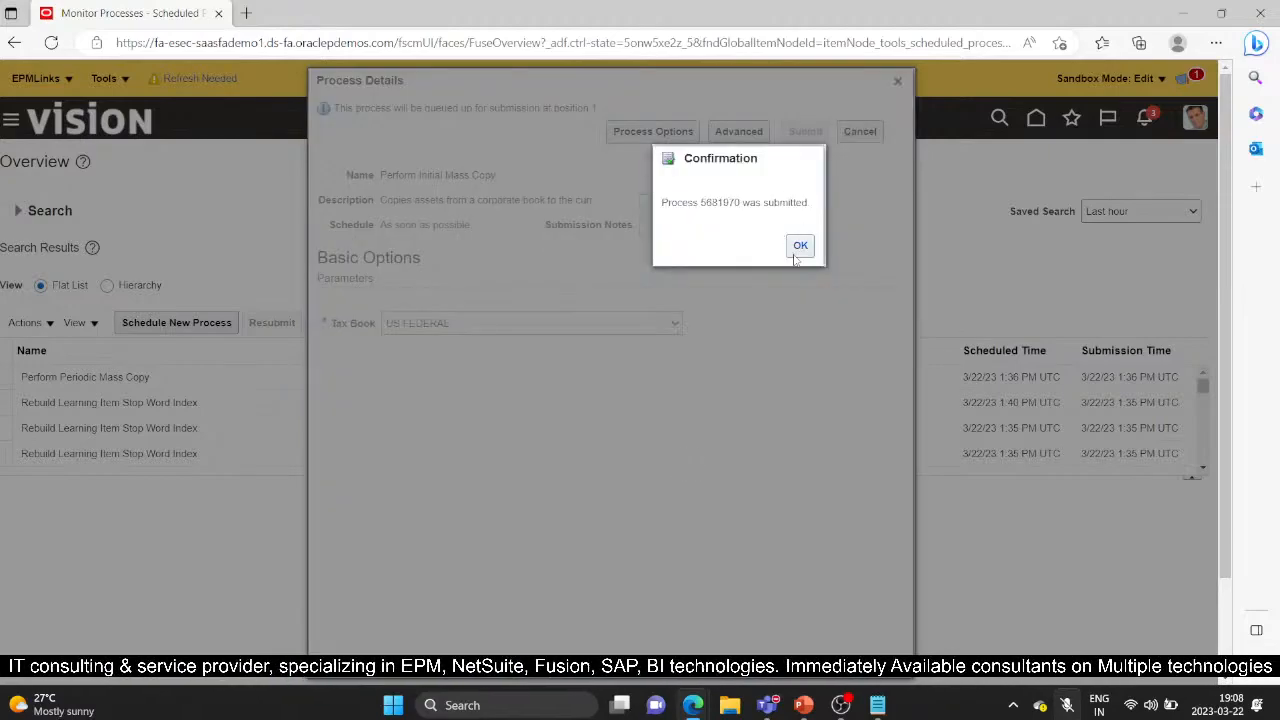
click(800, 246)
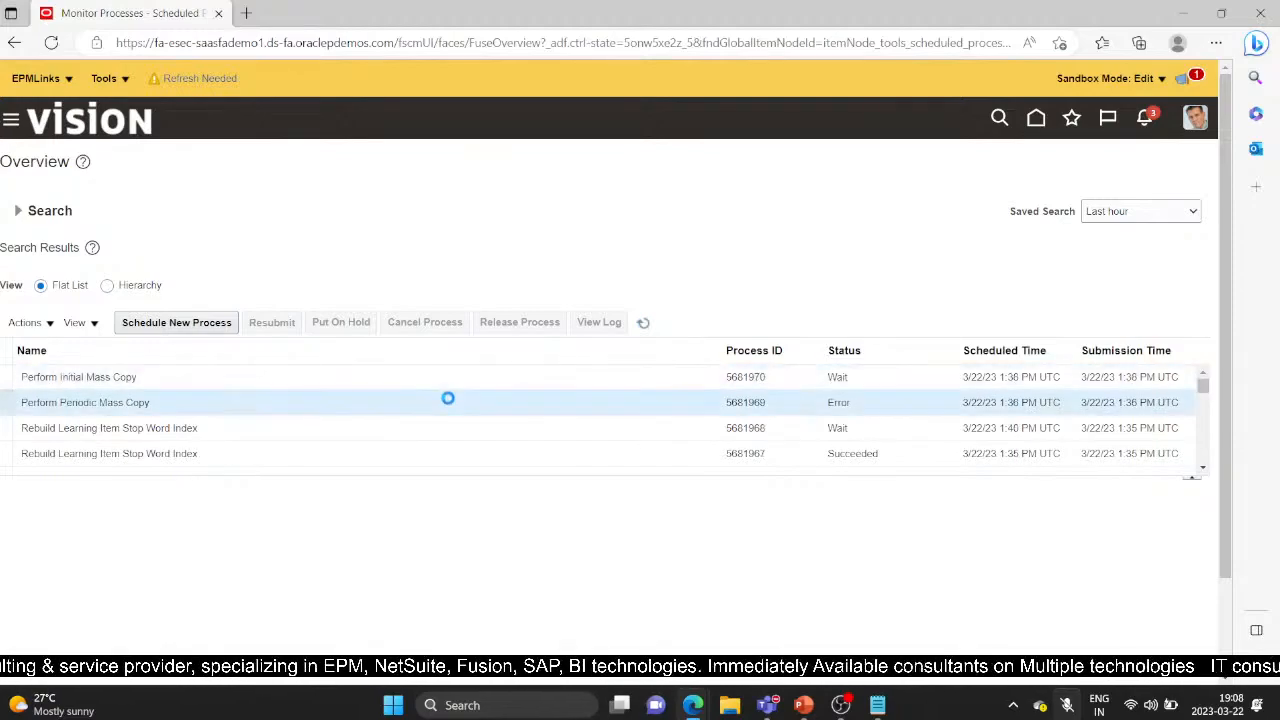
Navigate through the Navigator to Fixed Assets > Assets
scroll(445, 410, down, 3)
scroll(283, 531, down, 2)
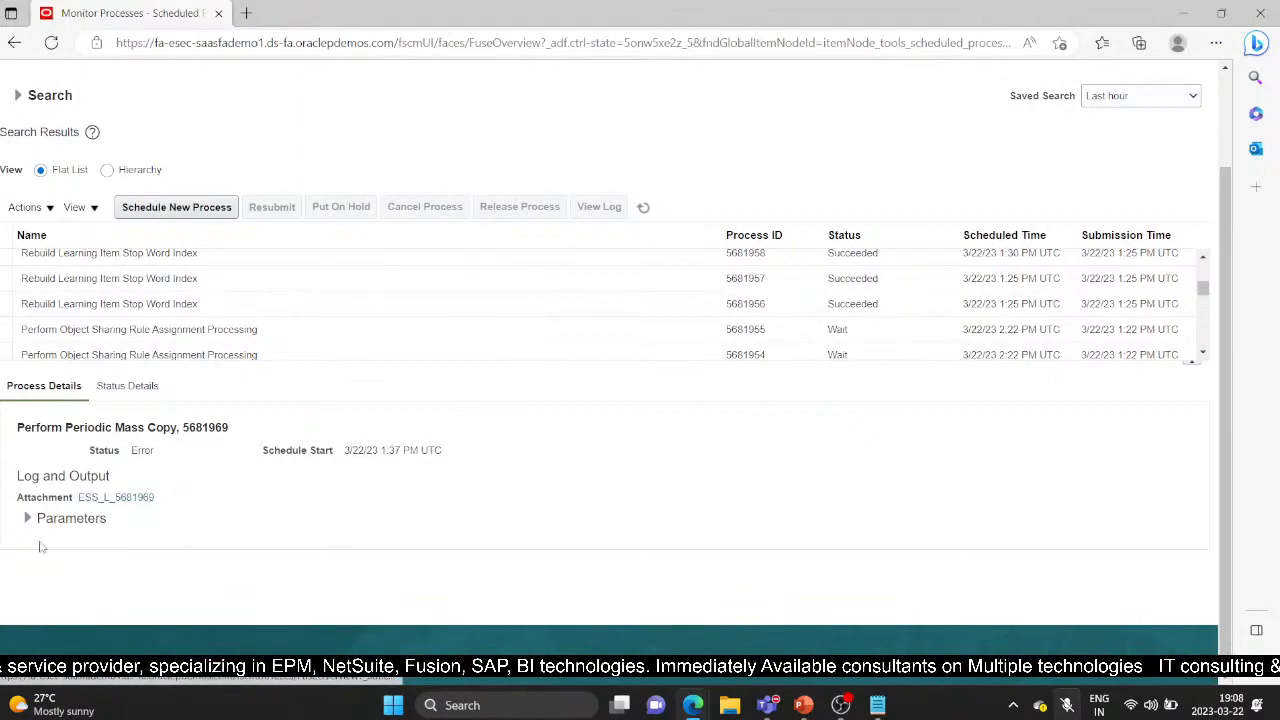
scroll(311, 537, up, 2)
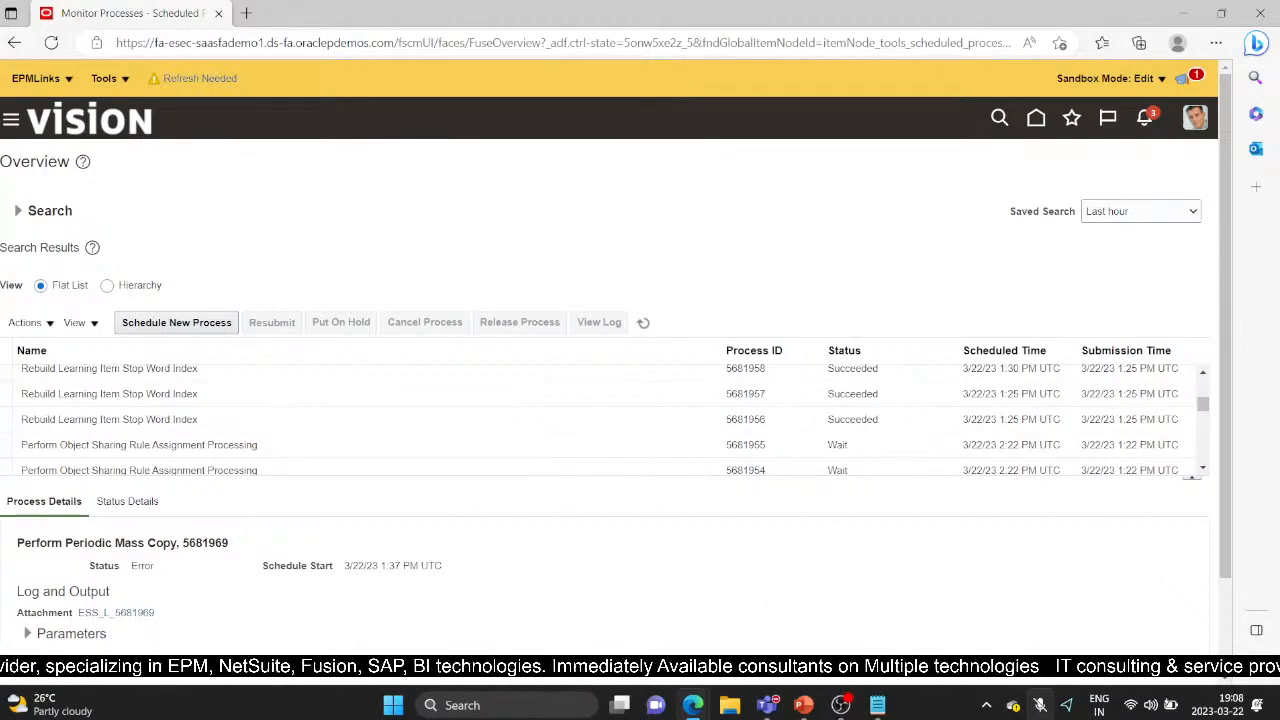
click(10, 120)
scroll(166, 410, down, 2)
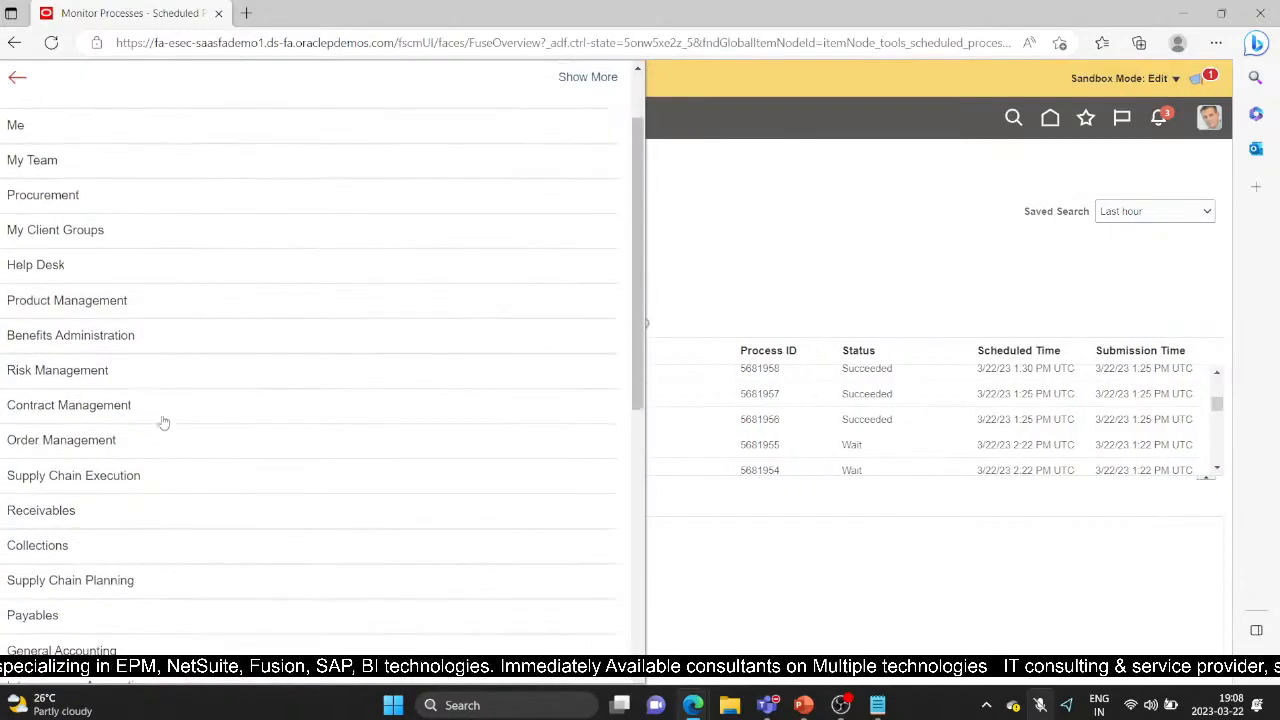
scroll(150, 550, down, 4)
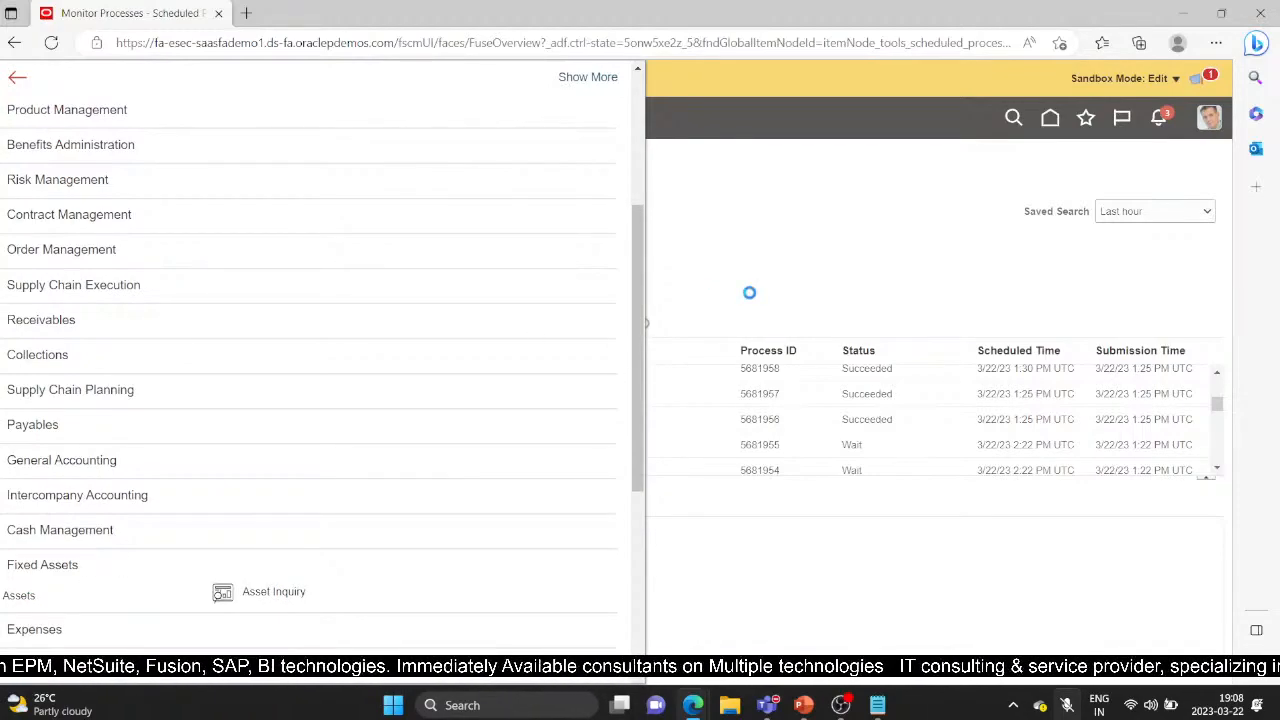
click(72, 593)
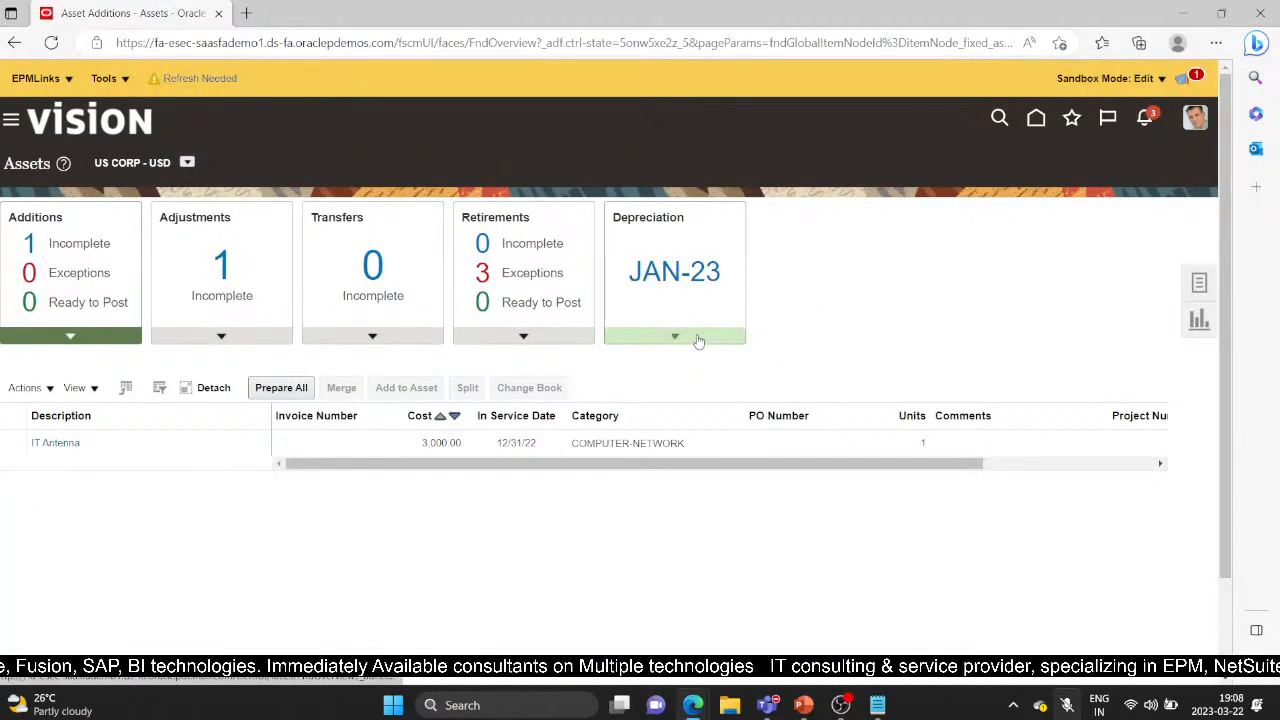
View the US CORP JAN-23 depreciation period details and its Calculate Depreciation actions
click(698, 341)
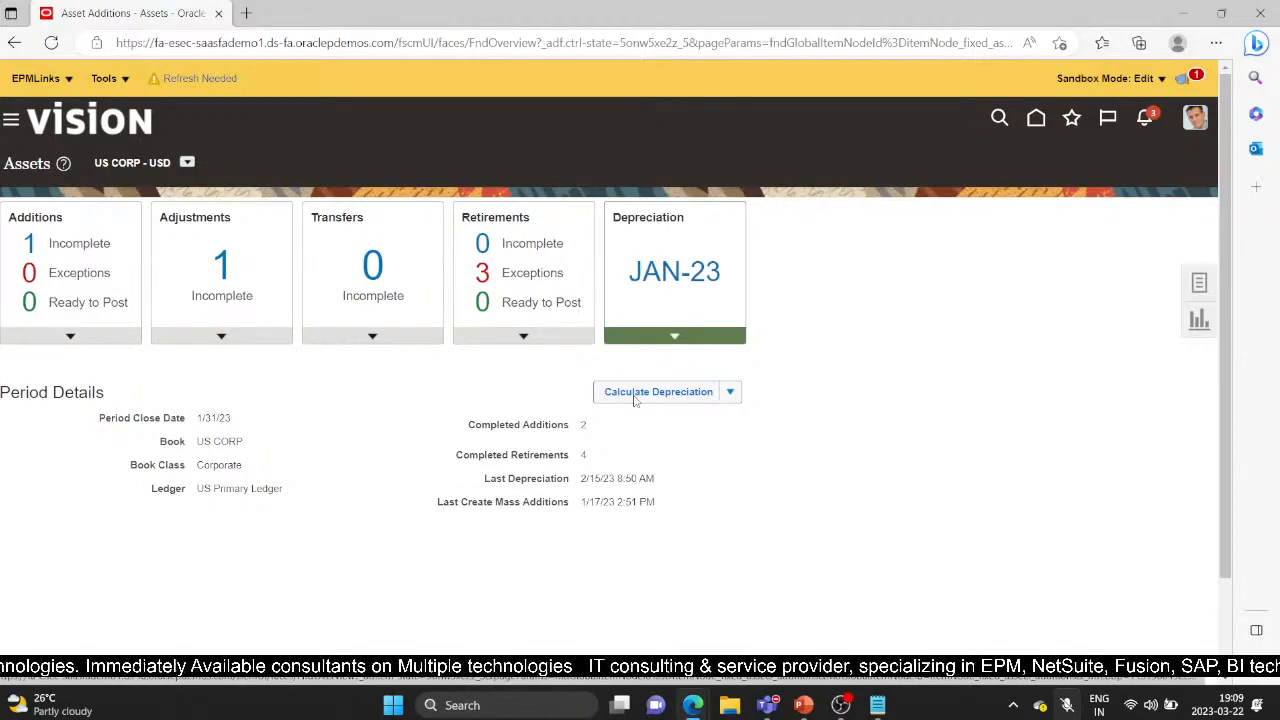
click(731, 392)
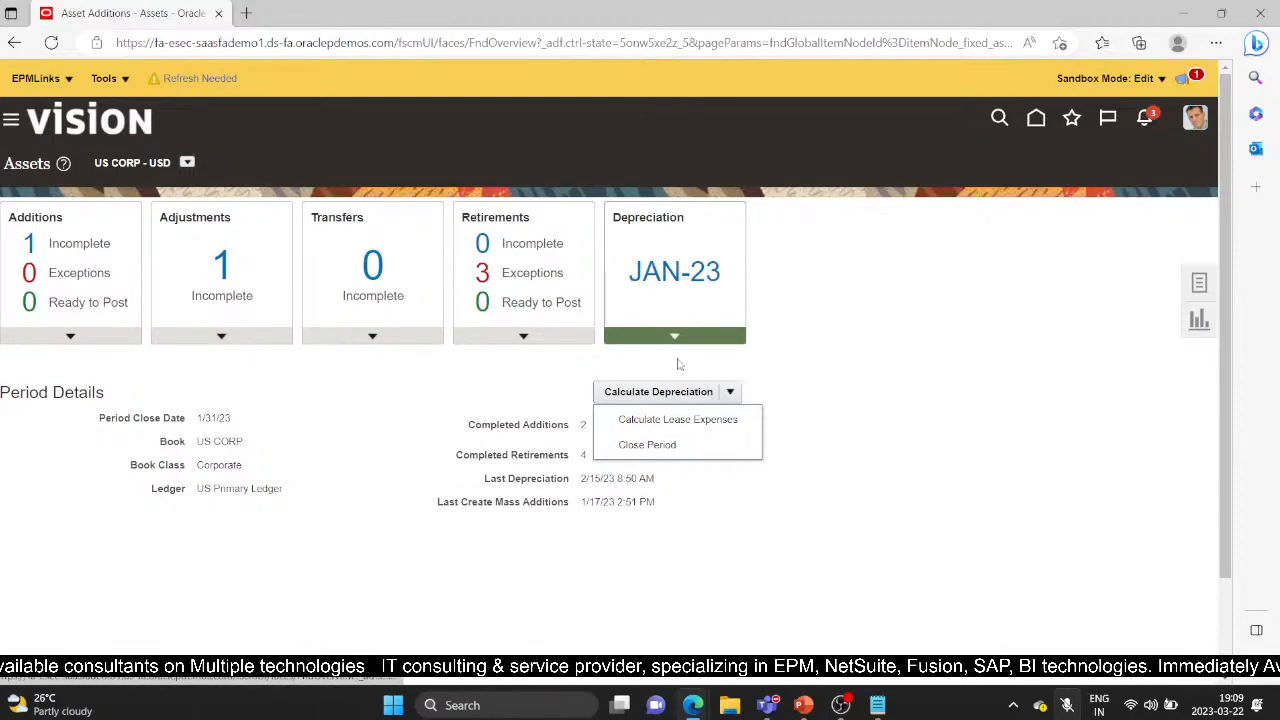
click(1200, 285)
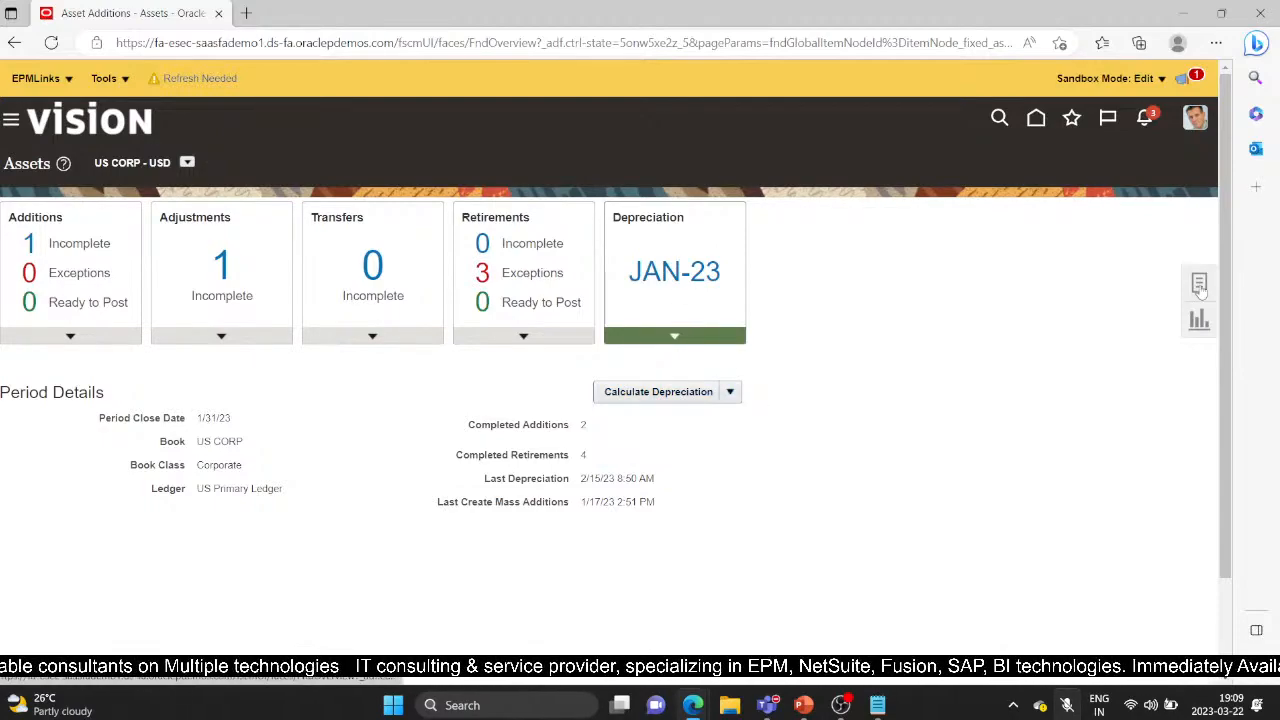
click(1200, 285)
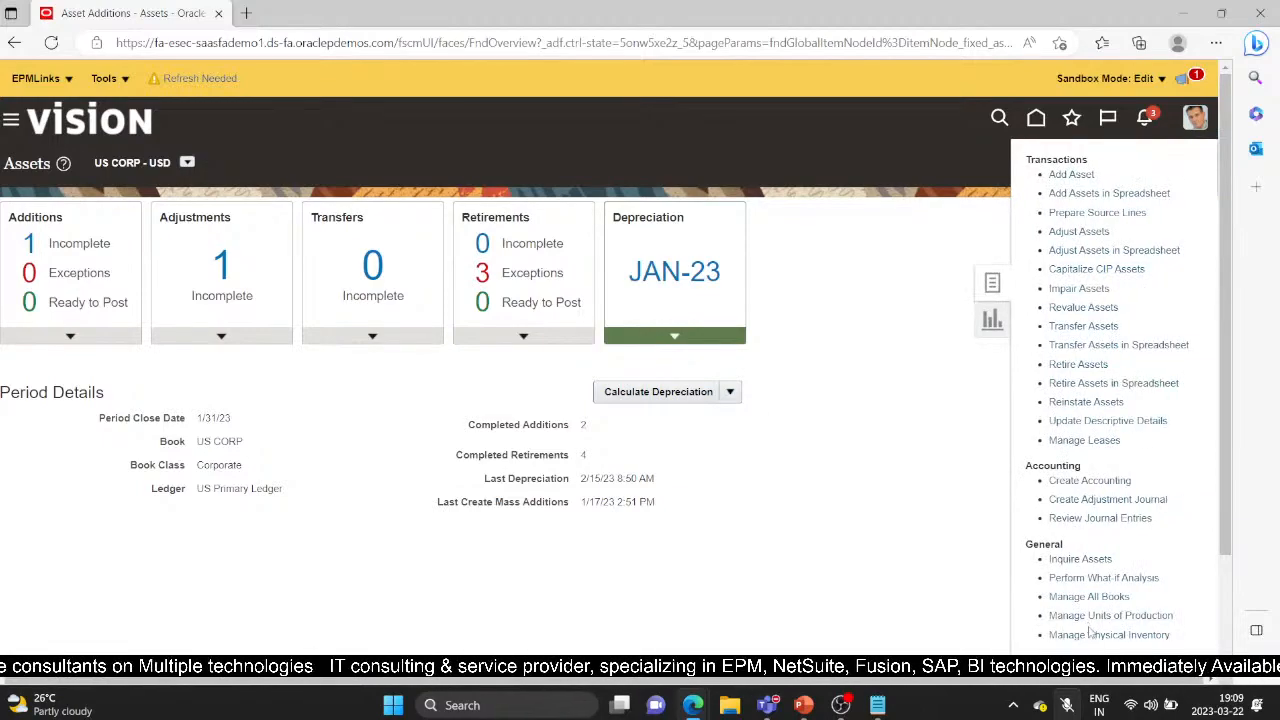
From Manage All Books, submit Calculate Depreciation for the US CORP book
click(1100, 596)
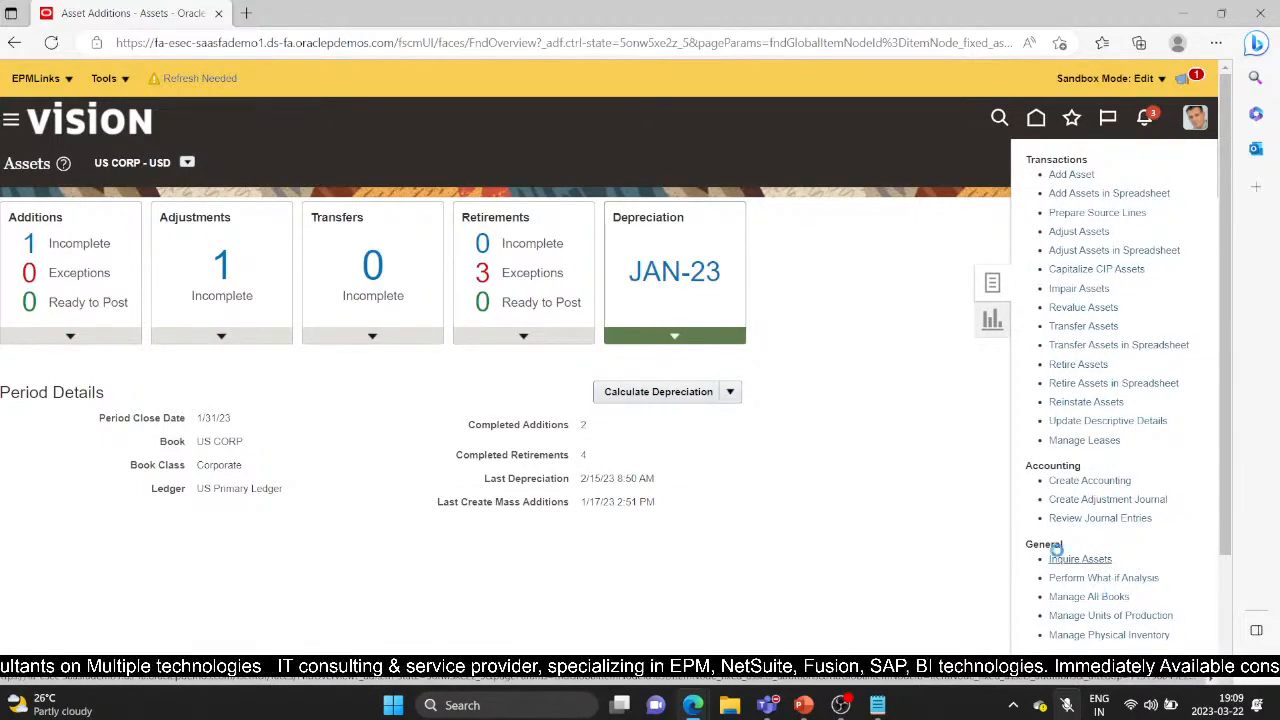
scroll(232, 585, down, 2)
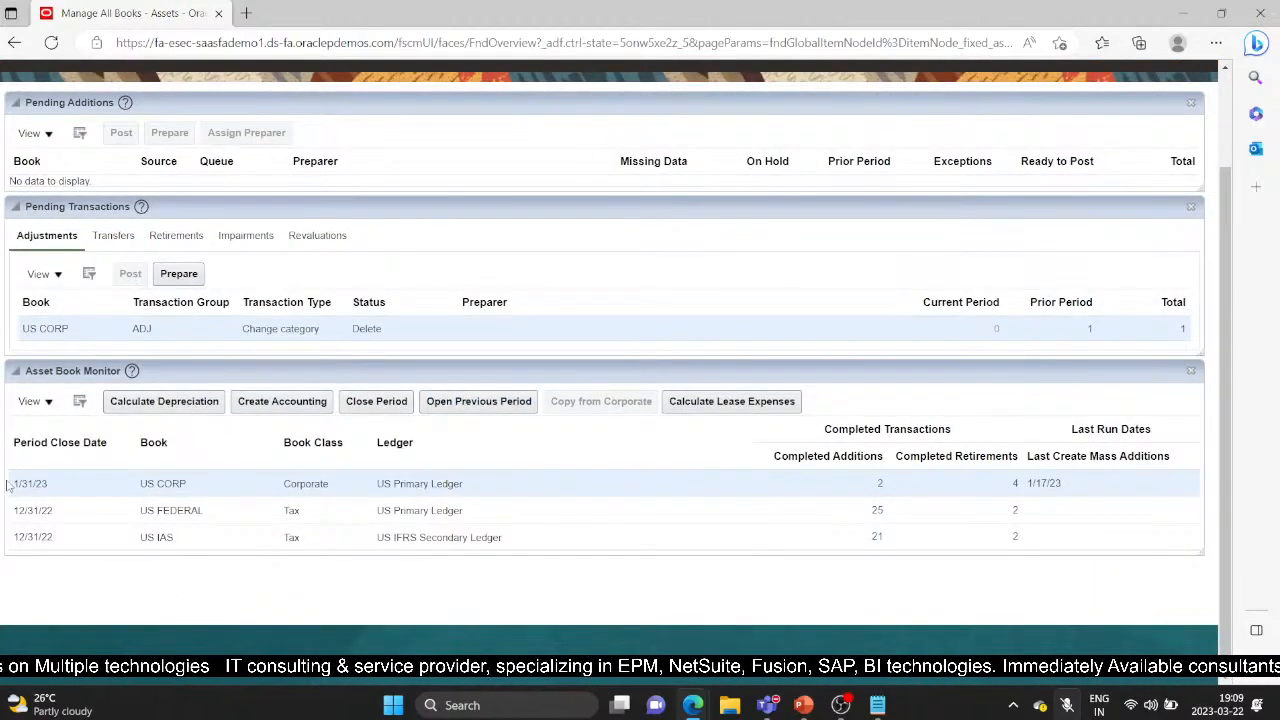
click(196, 404)
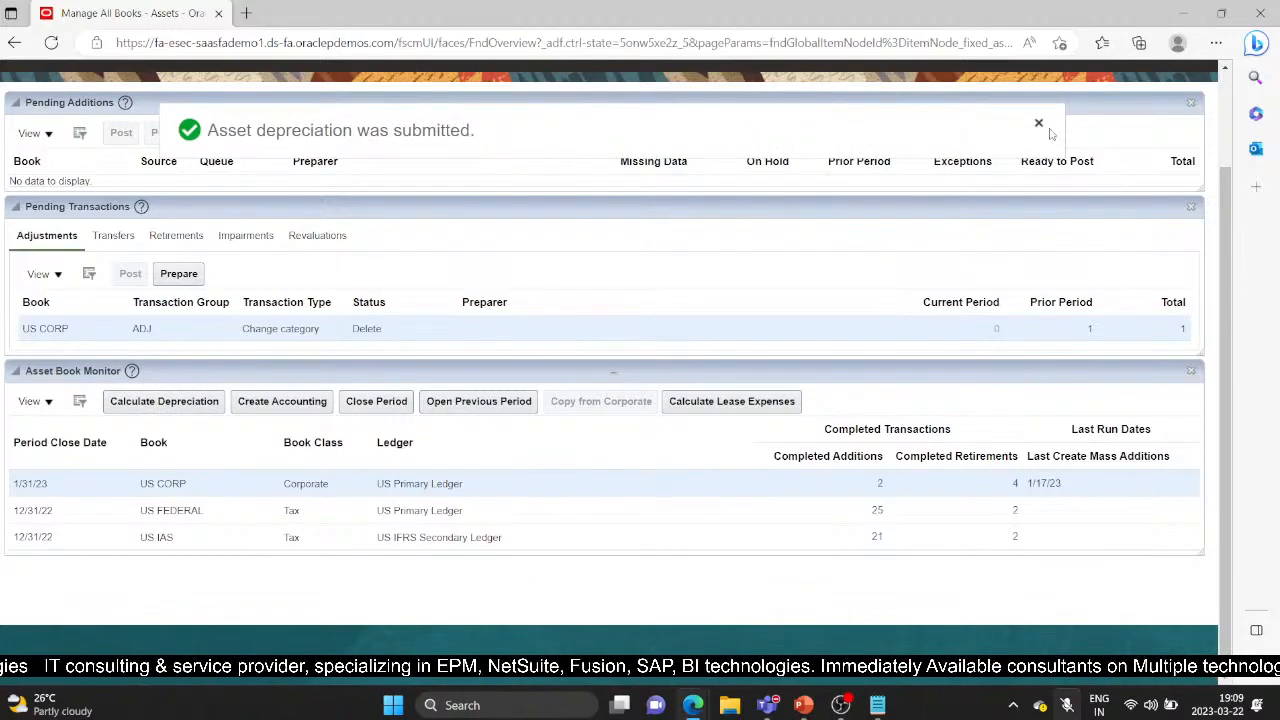
scroll(1040, 460, up, 2)
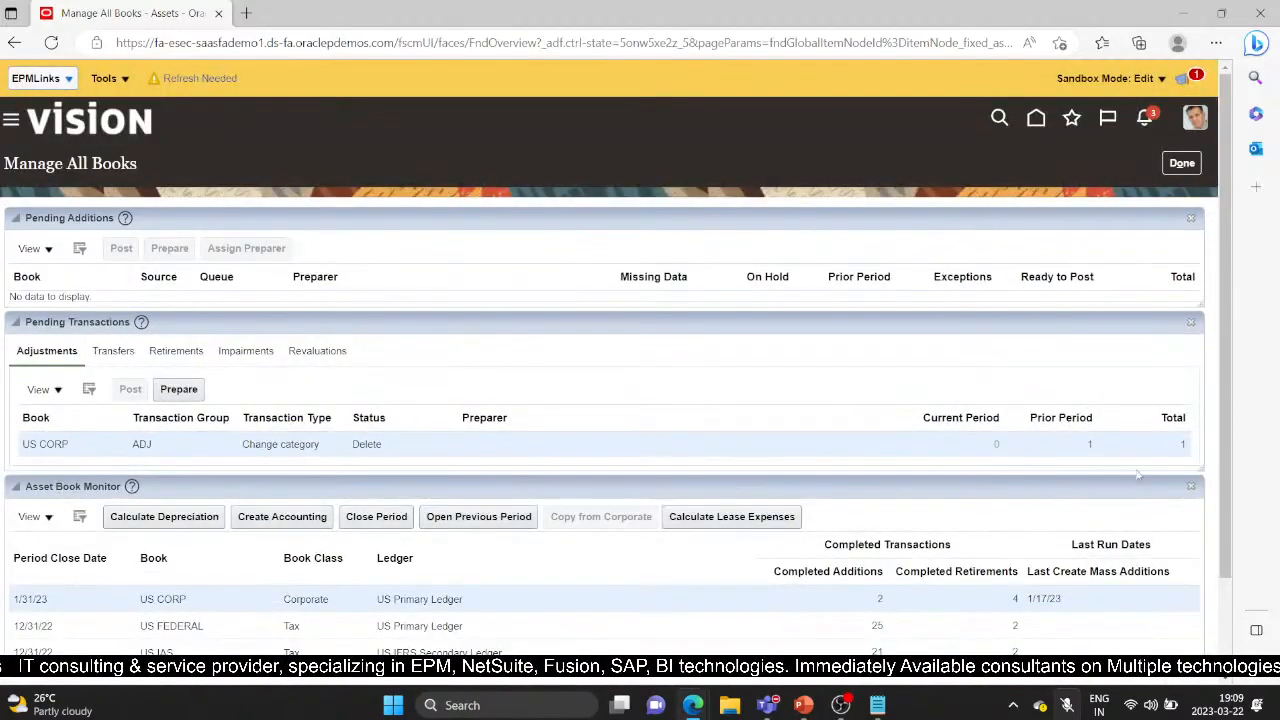
Back in Assets, run Close Period depreciation for US CORP JAN-23, accepting the no-reopen warning
click(1181, 170)
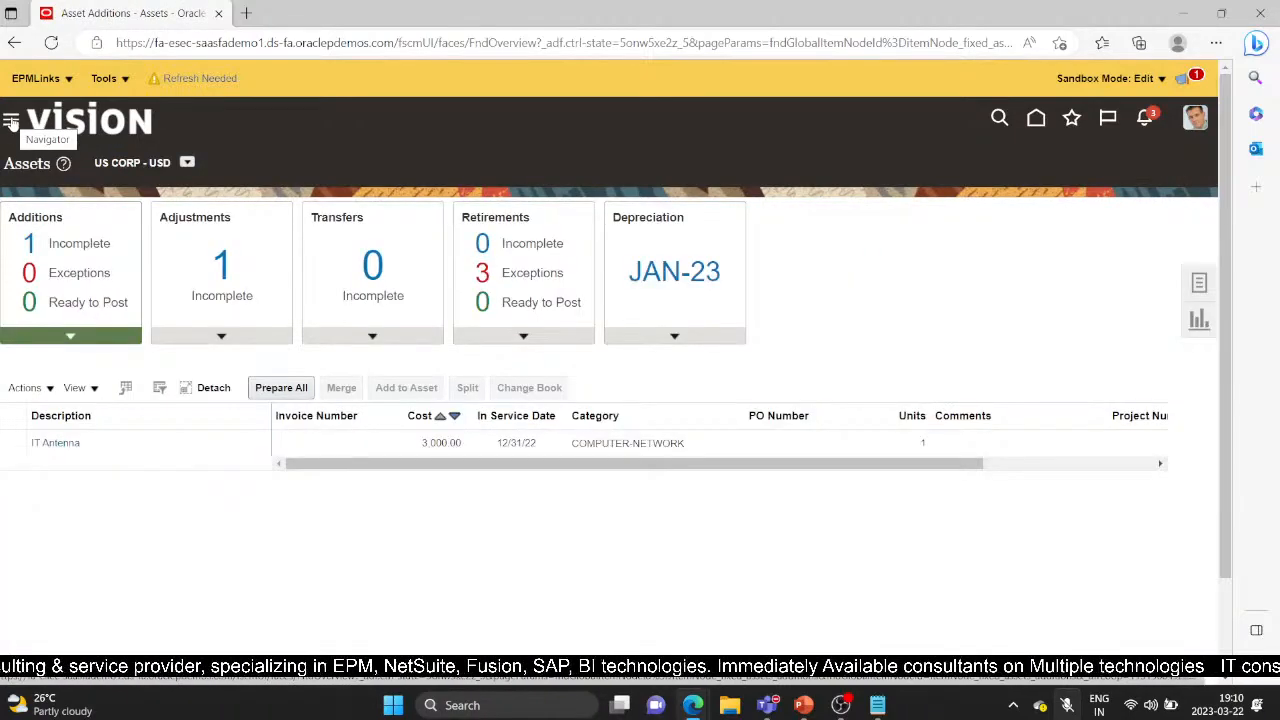
click(10, 120)
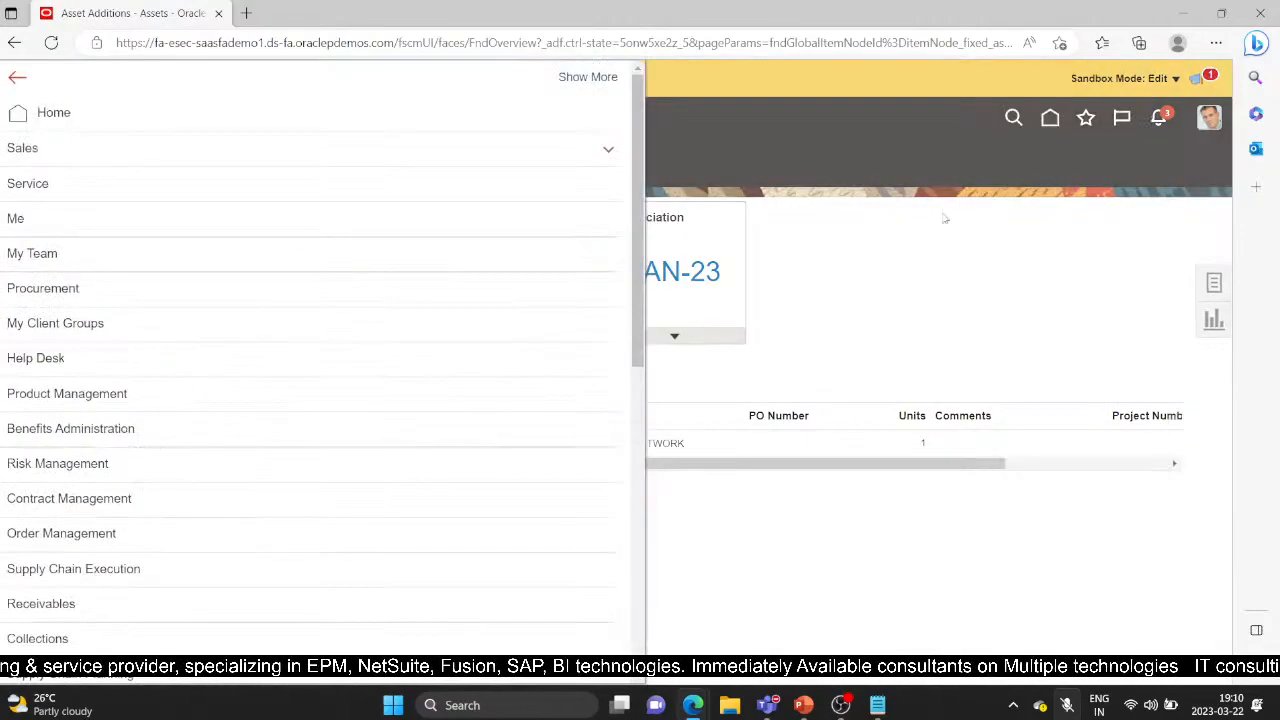
click(944, 218)
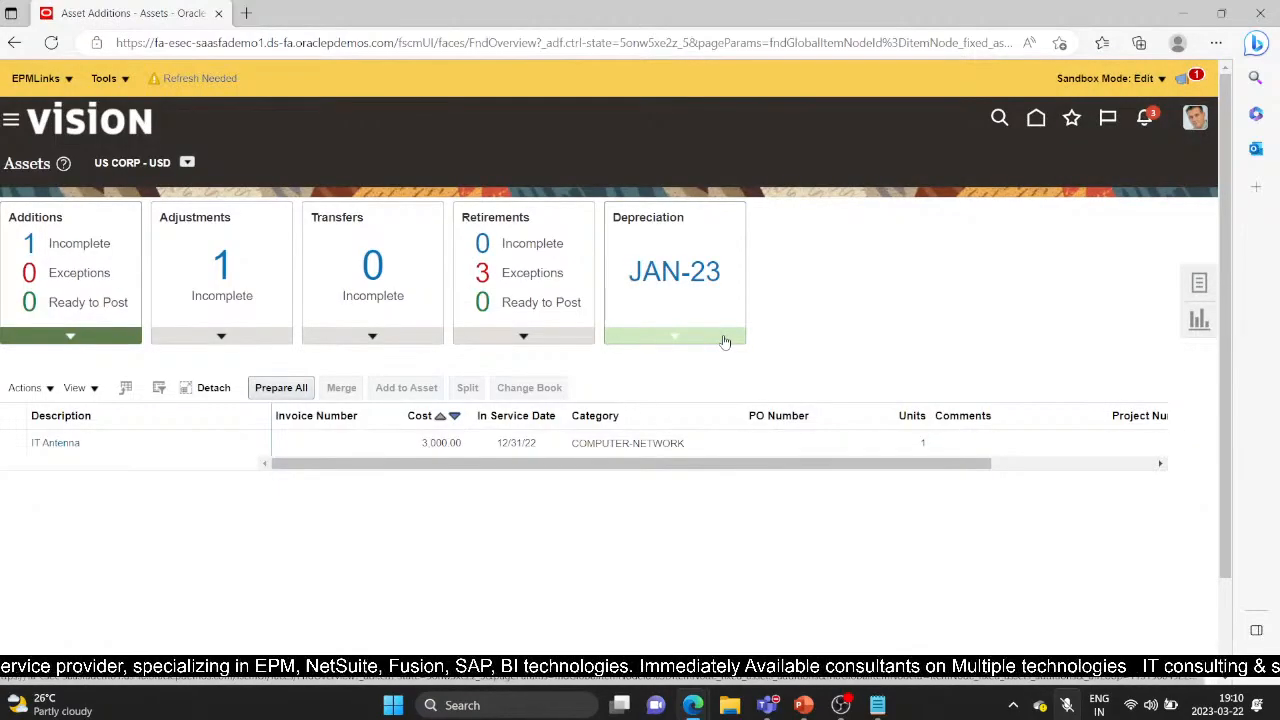
click(676, 338)
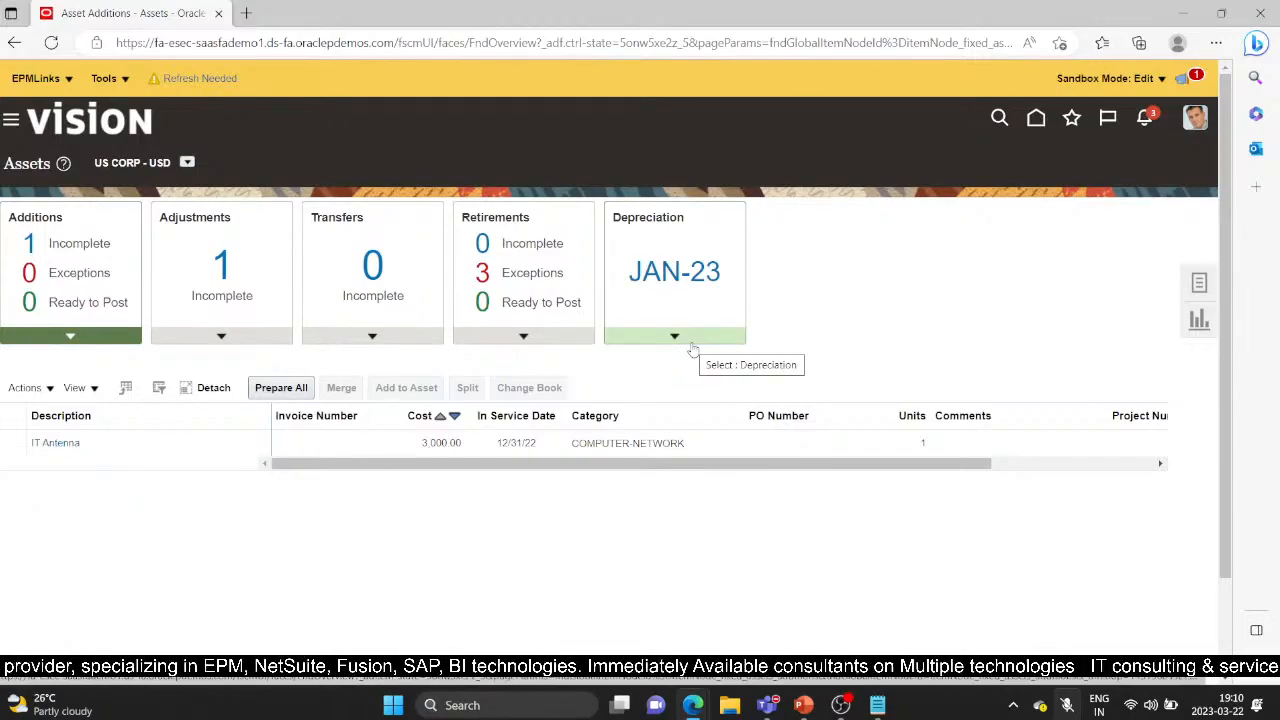
click(690, 345)
click(730, 392)
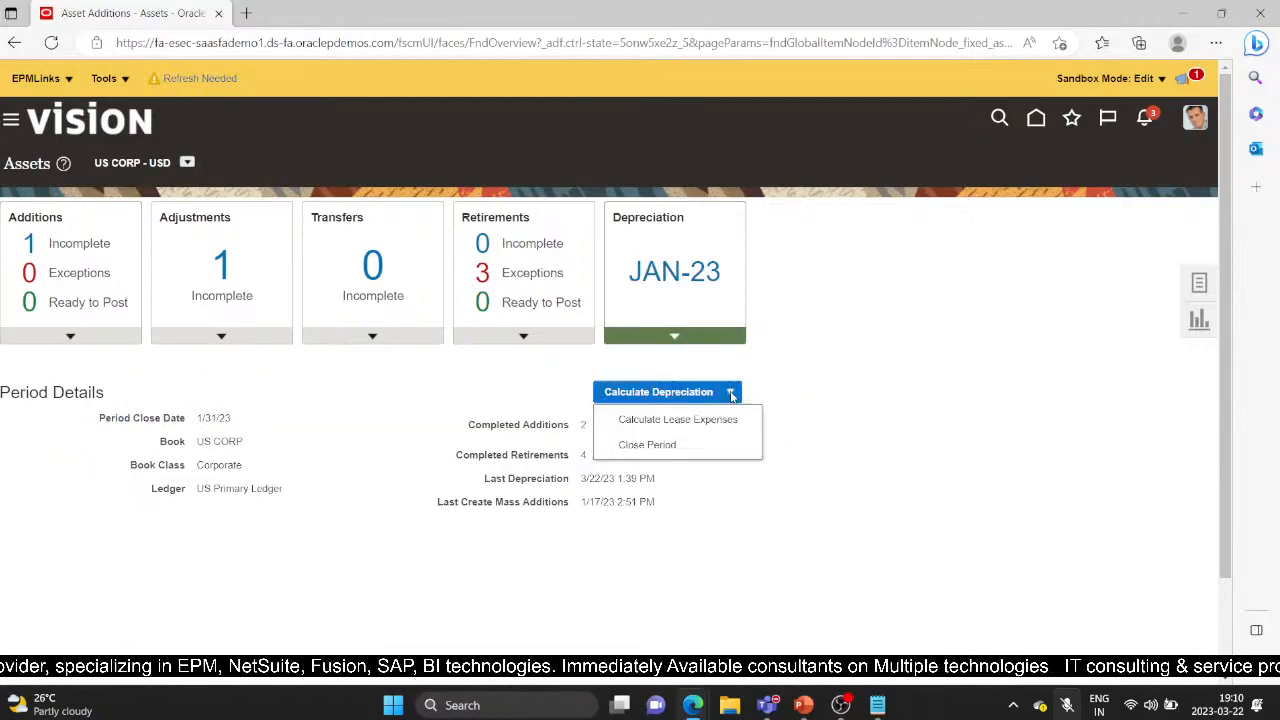
click(671, 444)
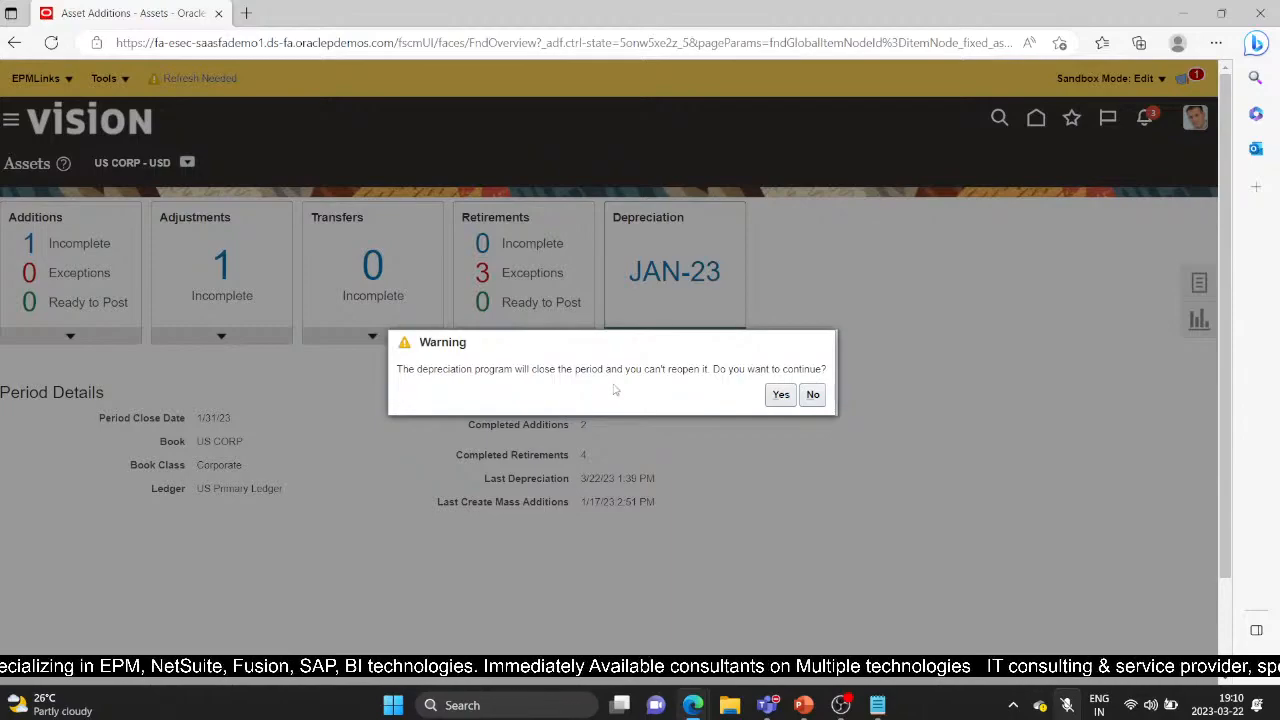
click(779, 395)
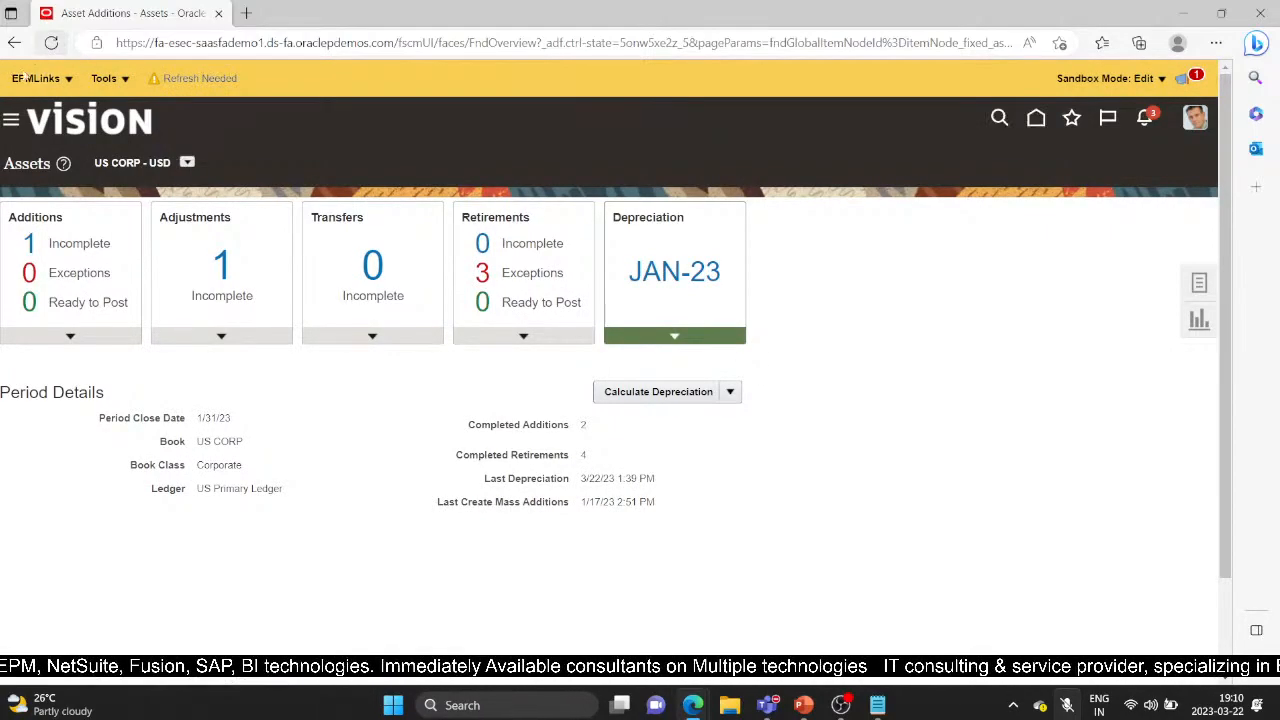
Reopen and refresh the Assets work area, view JAN-23 depreciation actions, then show Navigator Tools
click(12, 121)
scroll(269, 403, down, 4)
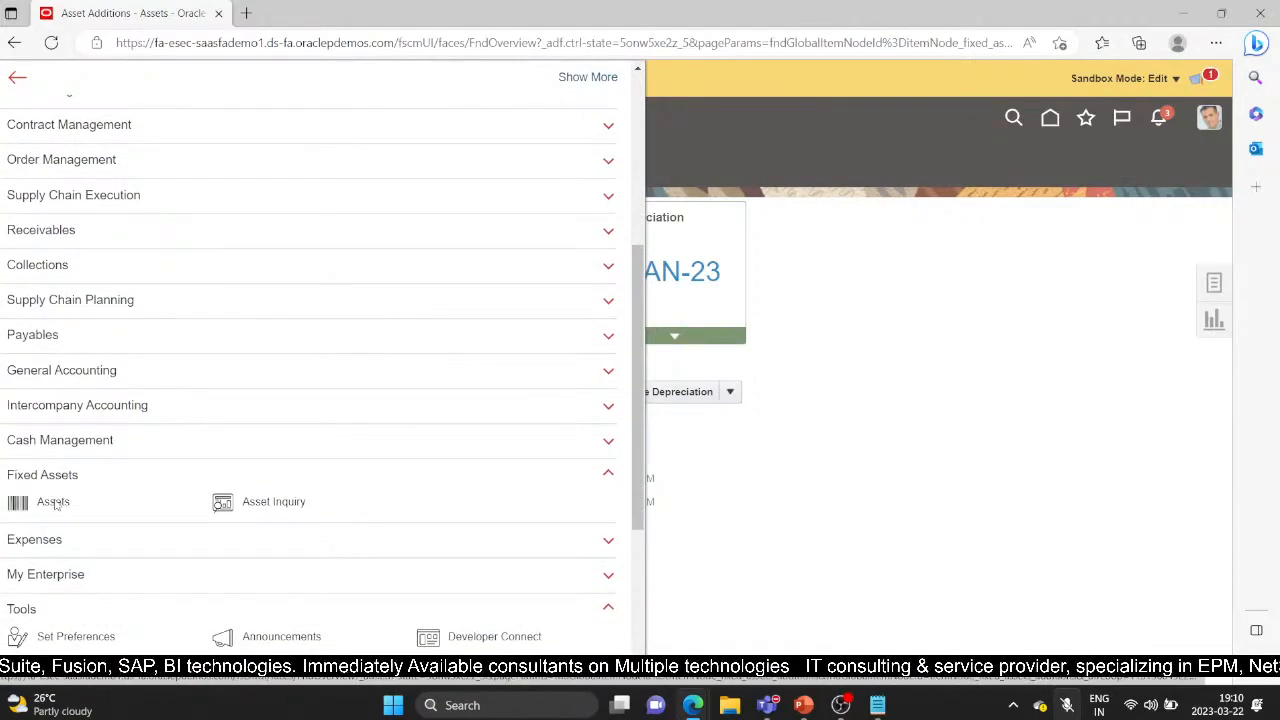
click(54, 503)
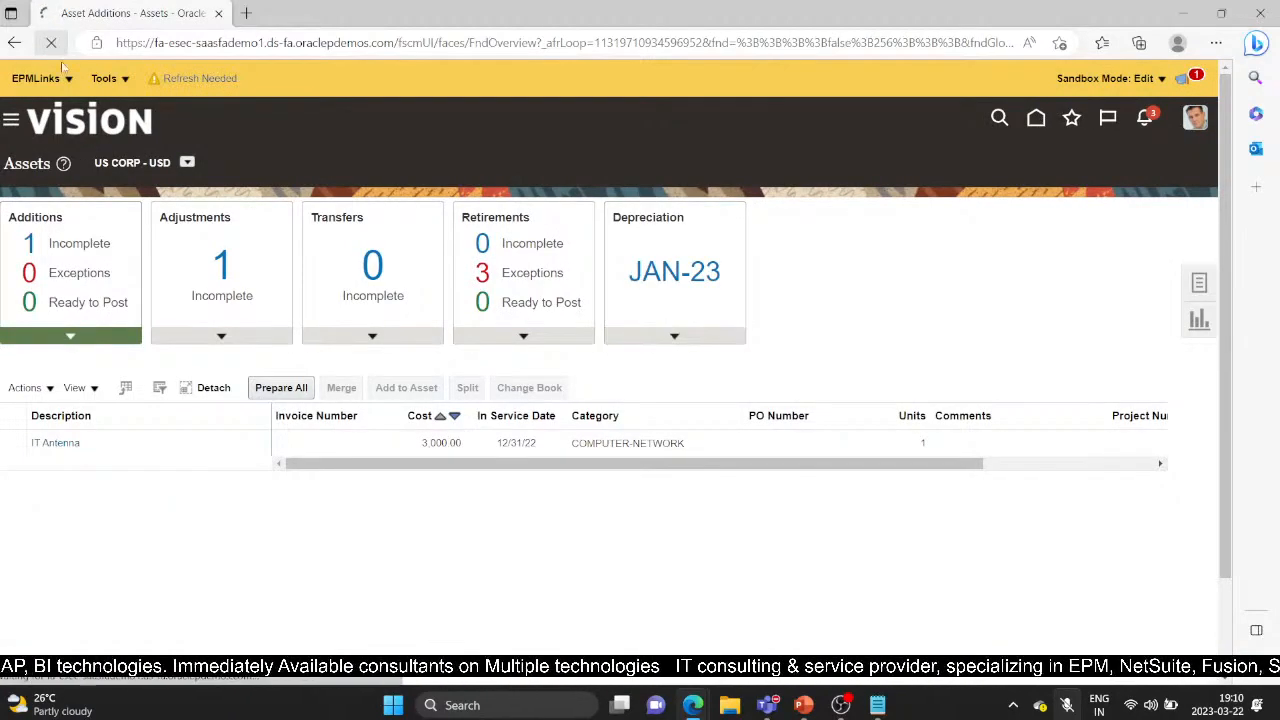
click(51, 43)
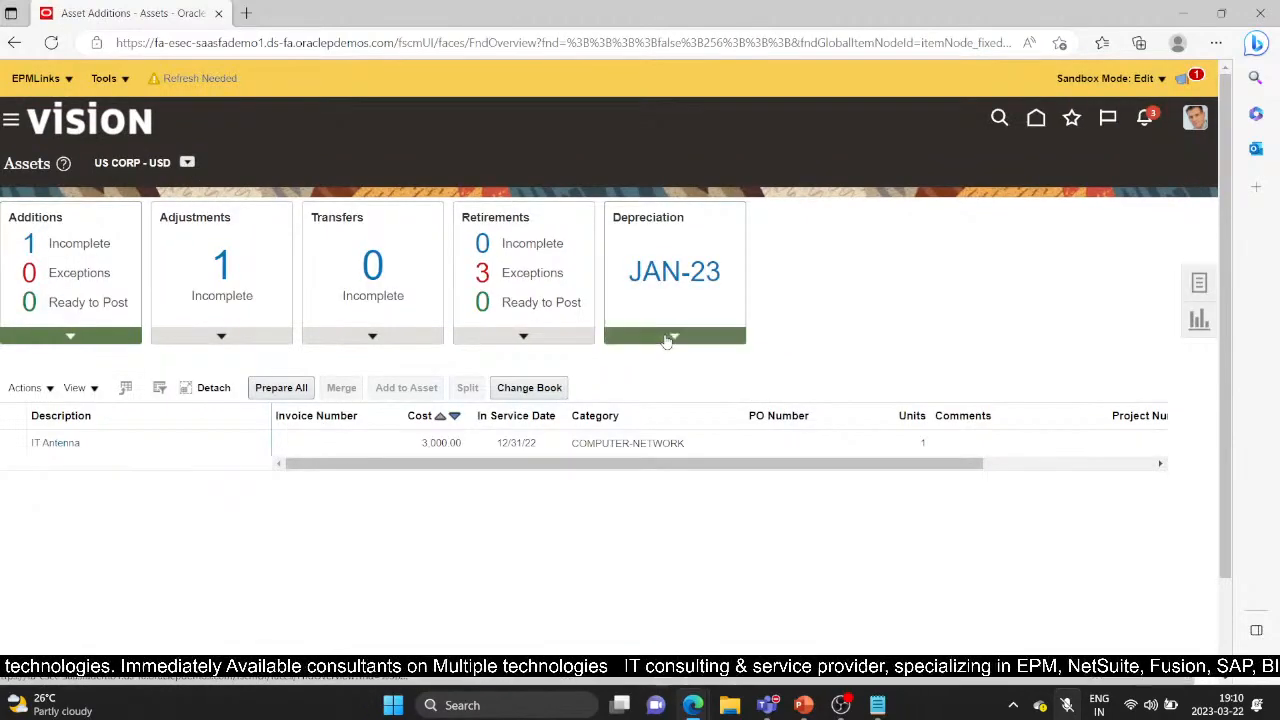
click(669, 339)
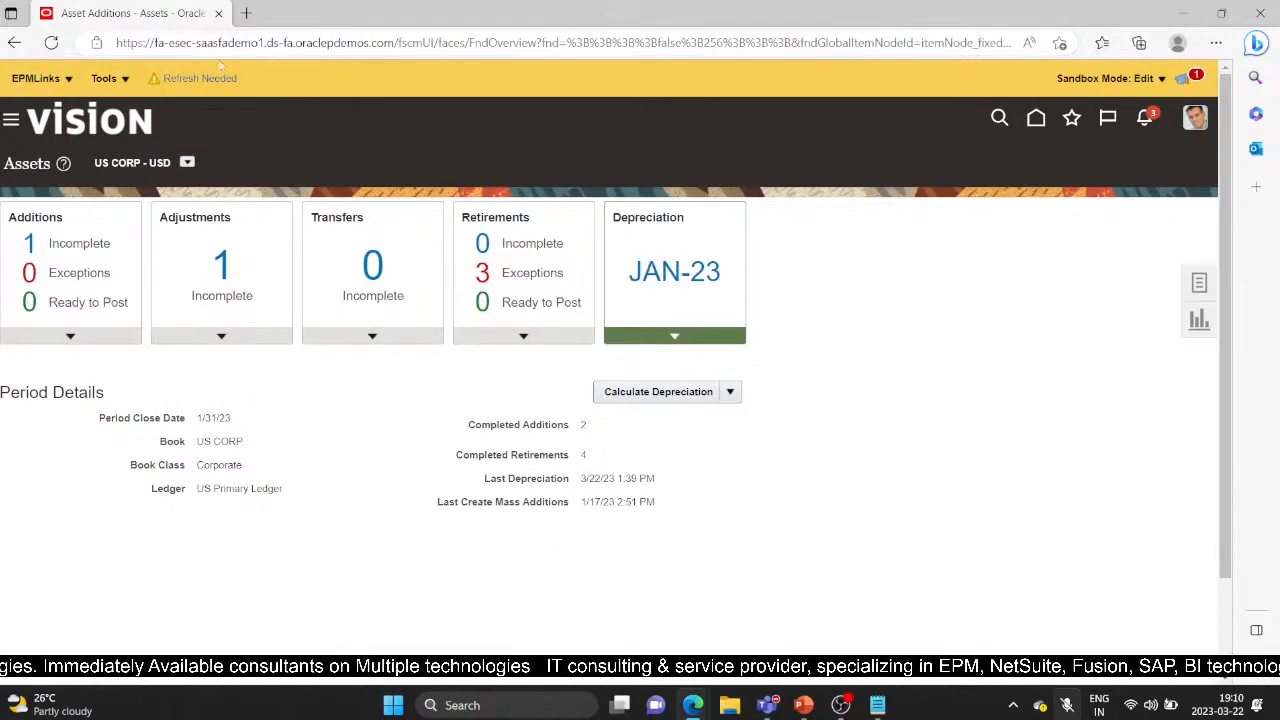
click(733, 394)
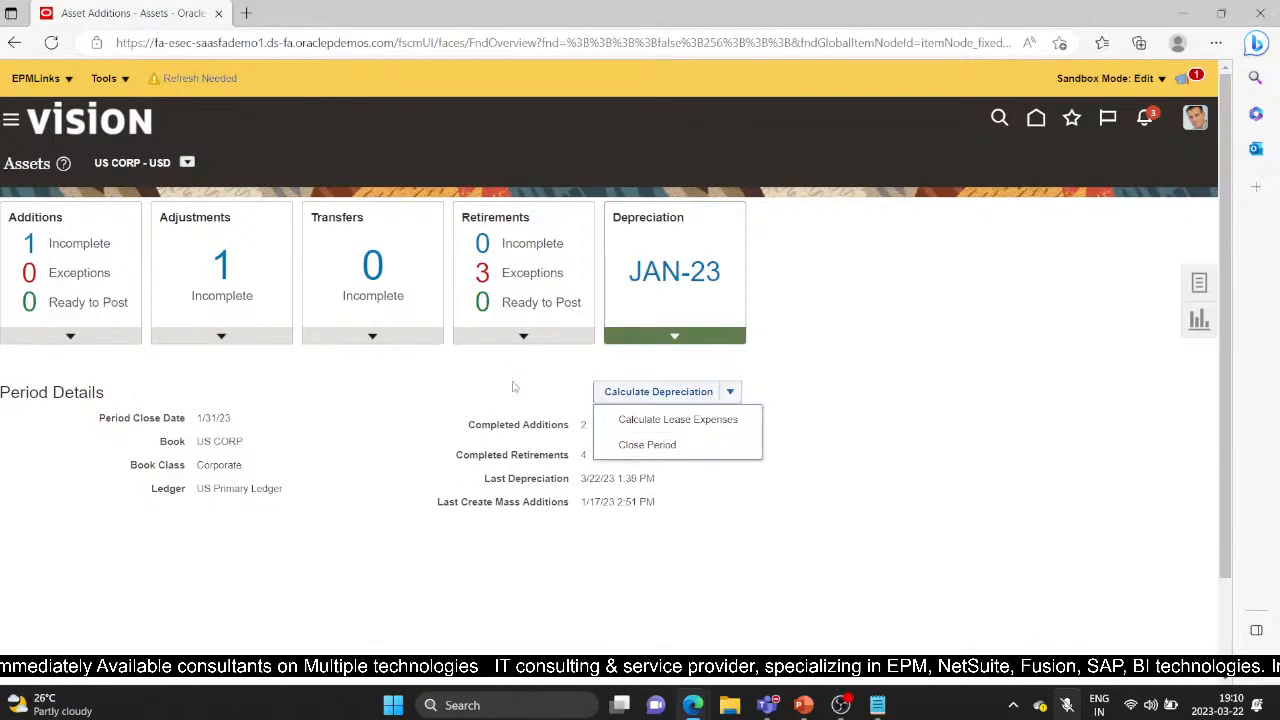
click(17, 125)
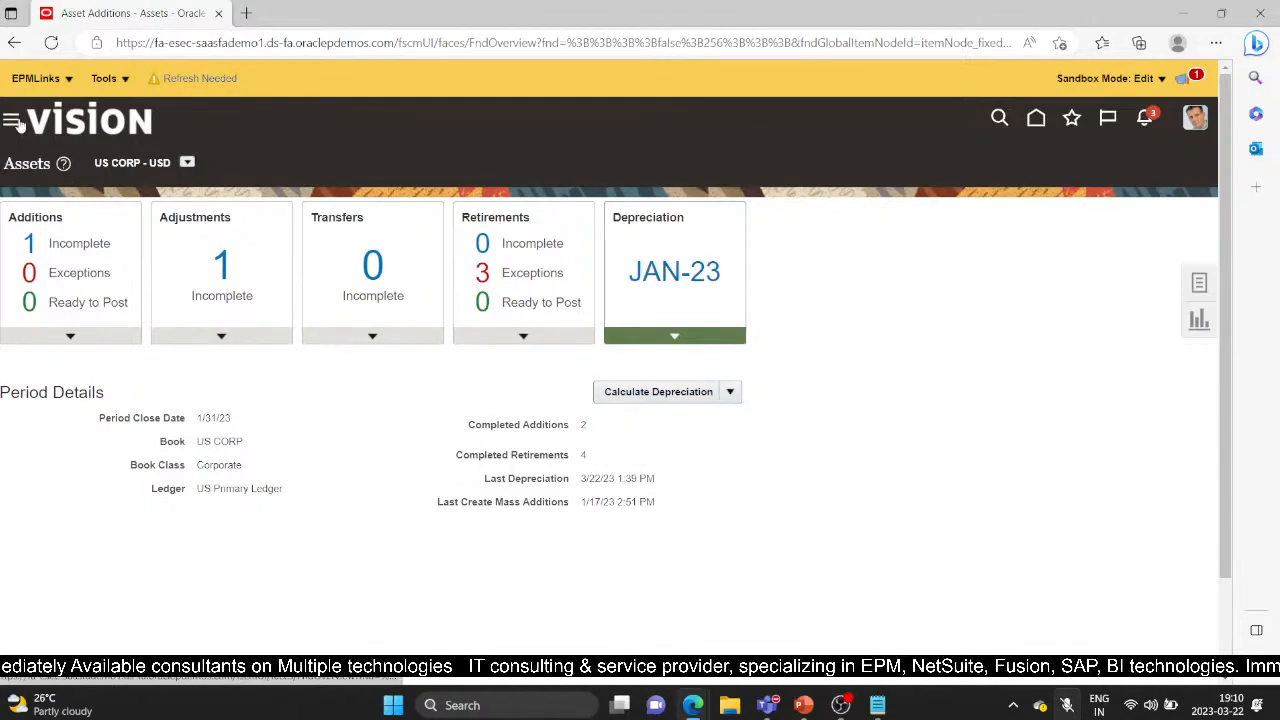
scroll(271, 480, down, 10)
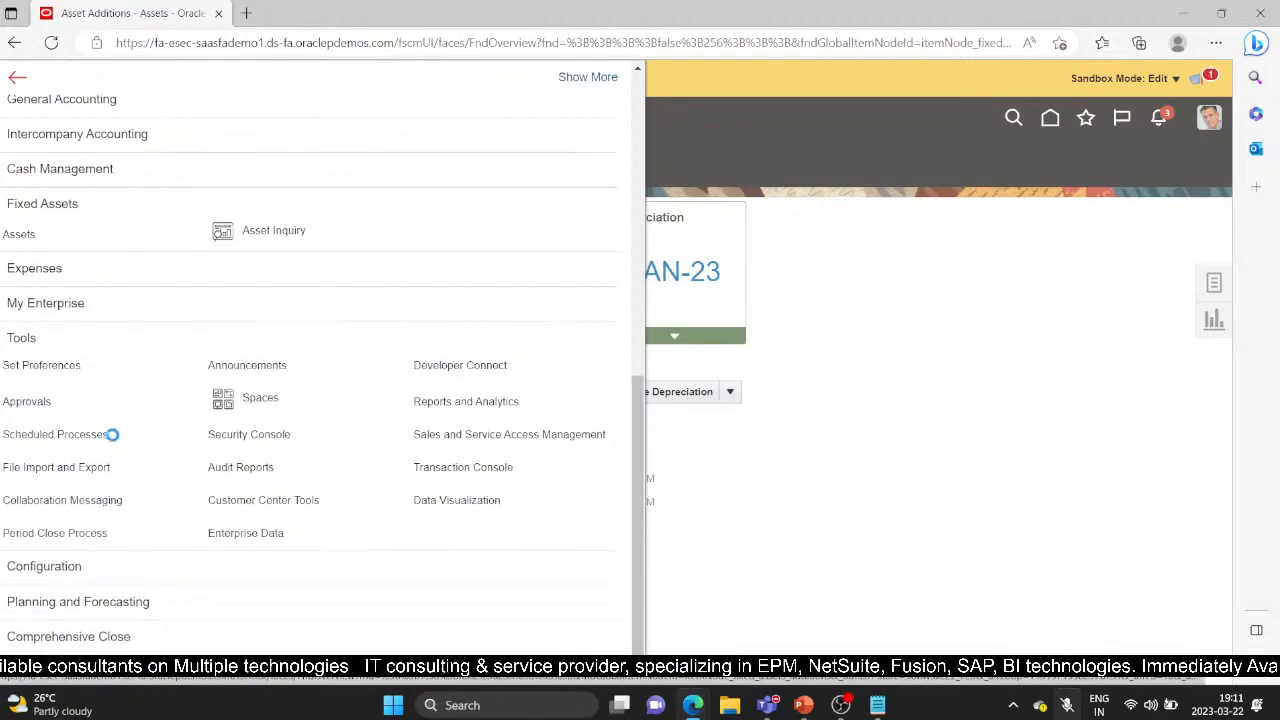
Refresh Scheduled Processes and inspect the parameters of failed Calculate Depreciation process 5681976
click(38, 441)
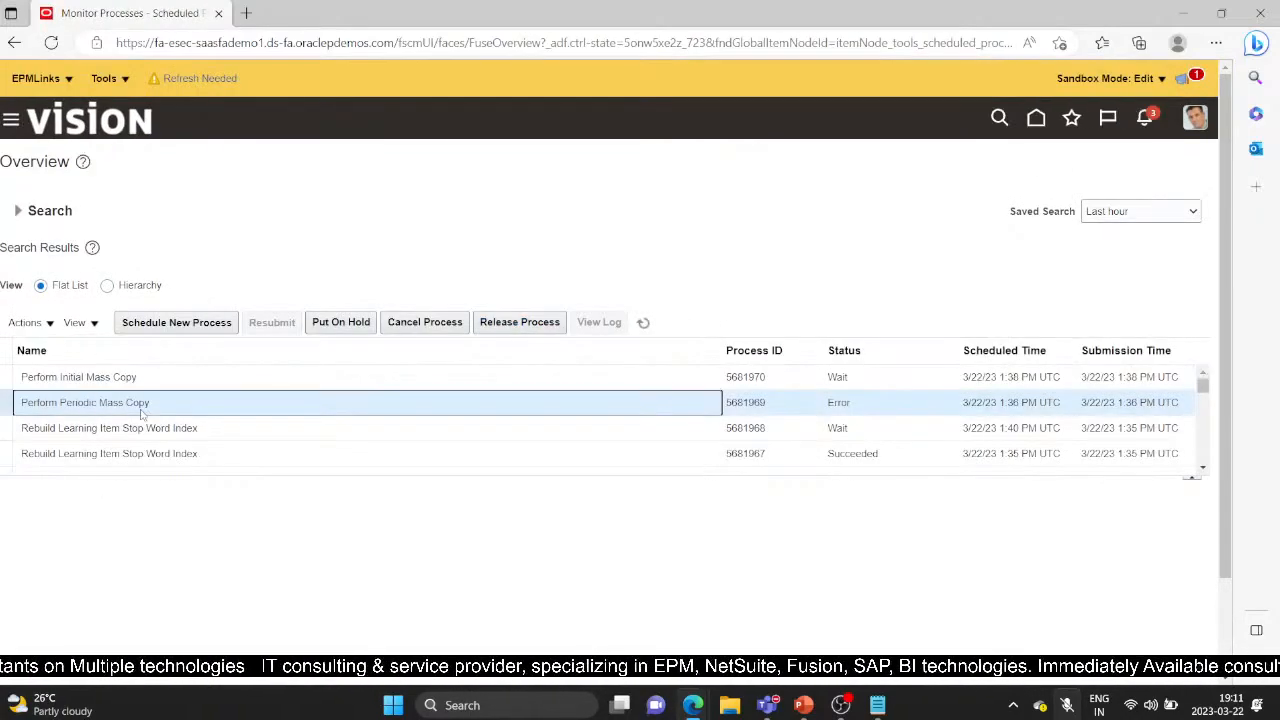
click(206, 370)
click(644, 324)
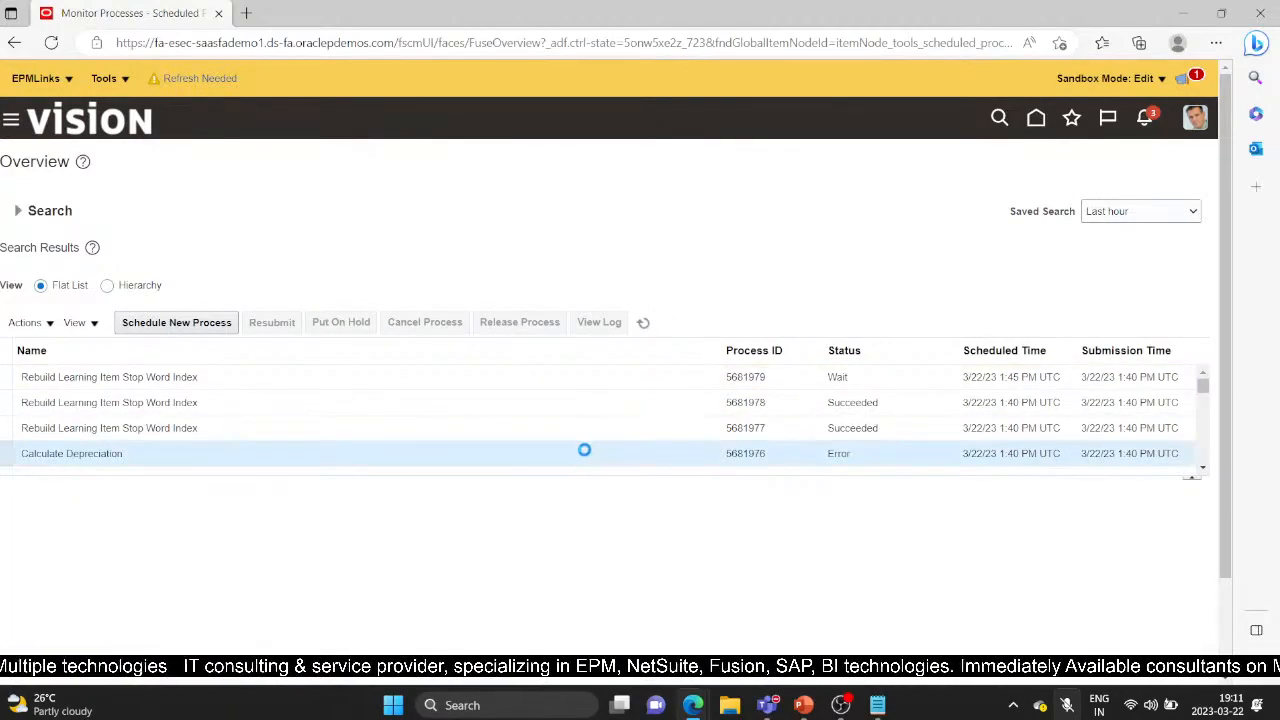
click(583, 451)
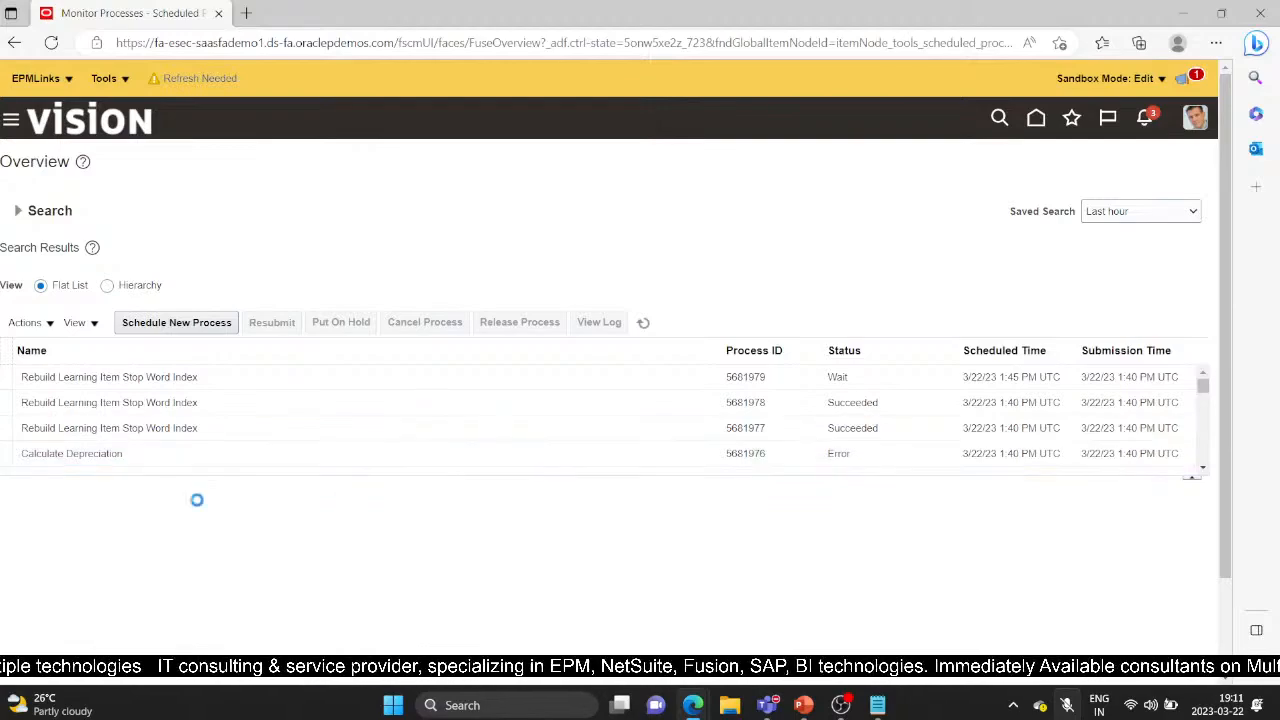
click(180, 470)
click(275, 437)
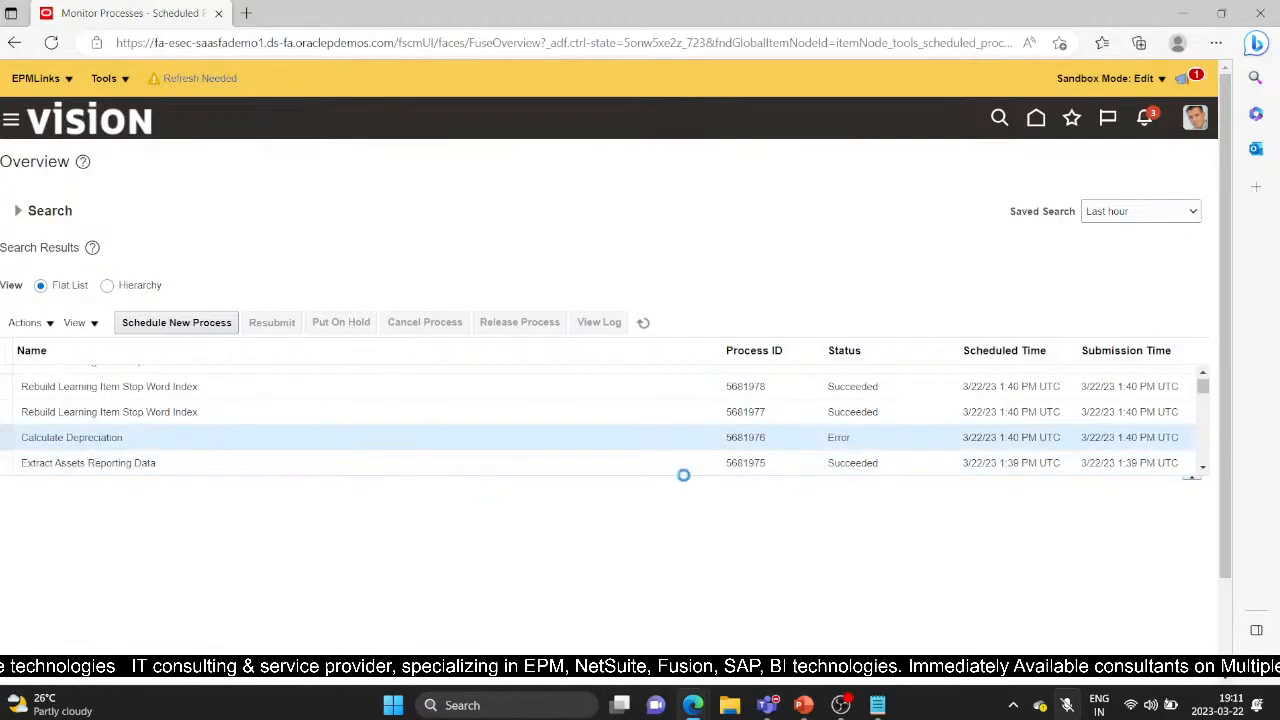
scroll(424, 560, down, 1)
click(27, 540)
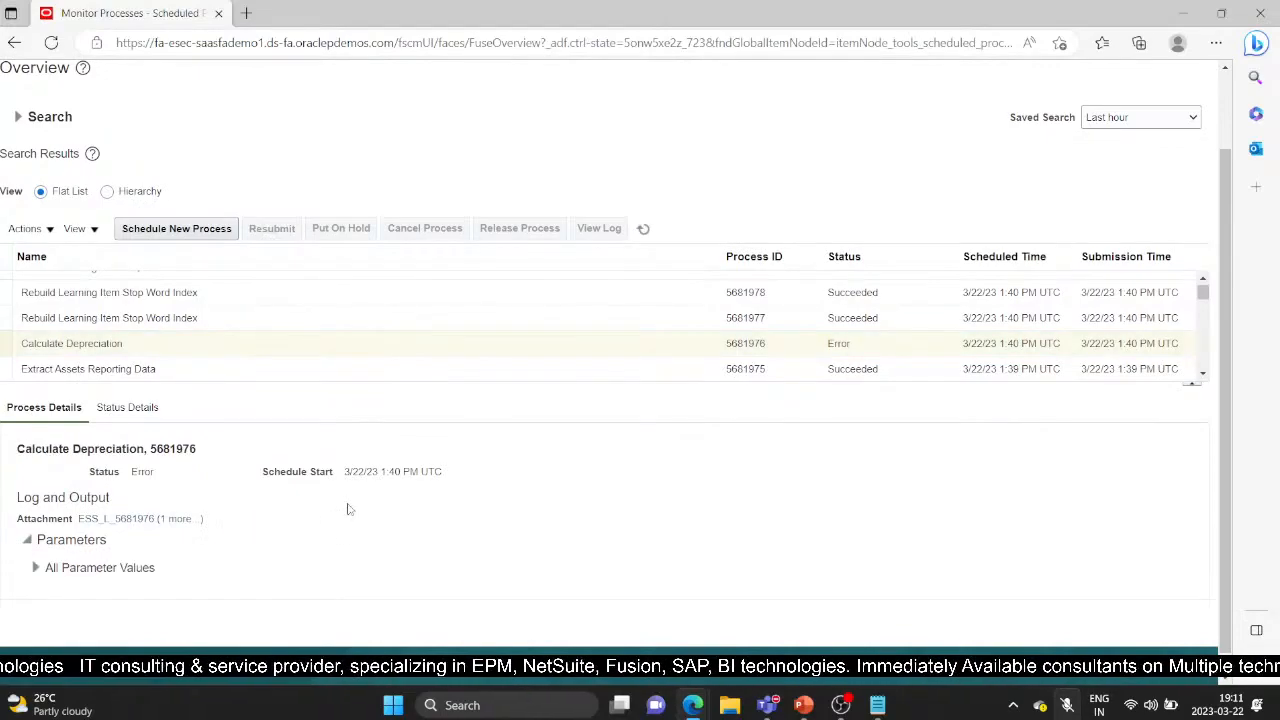
scroll(346, 509, up, 2)
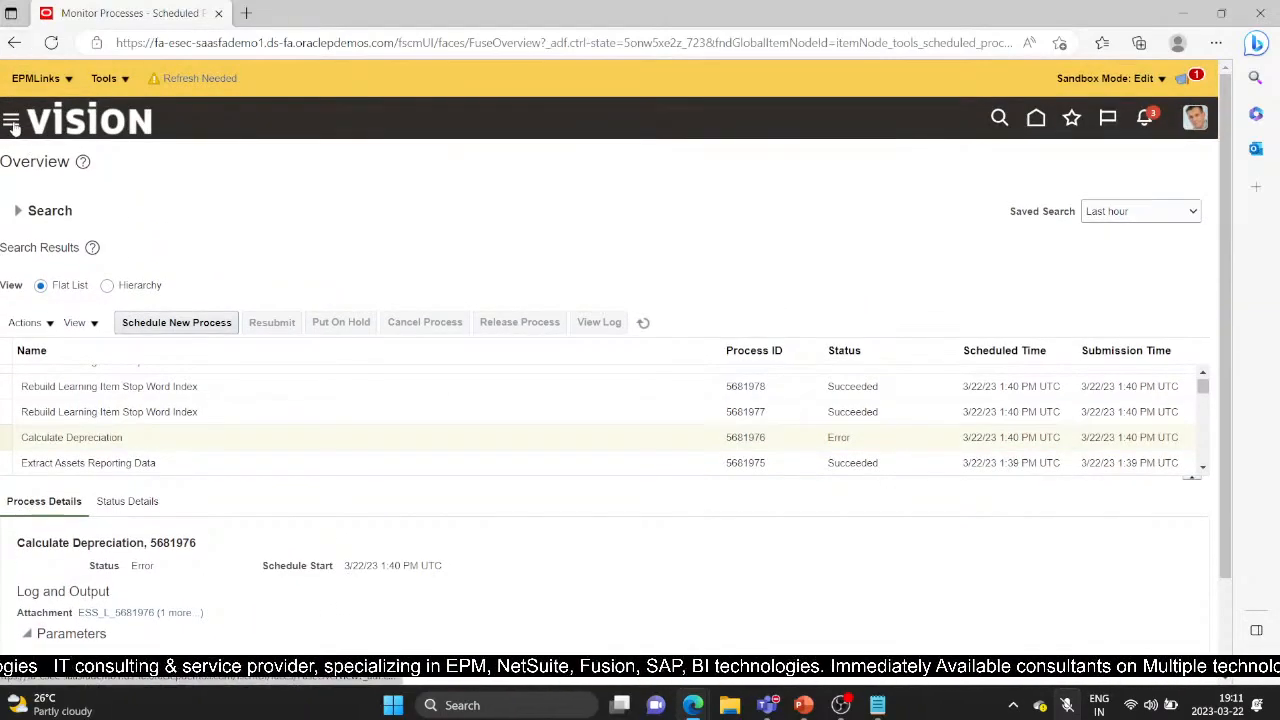
Return to the Assets work area and submit Calculate Lease Expenses for JAN-23
click(11, 122)
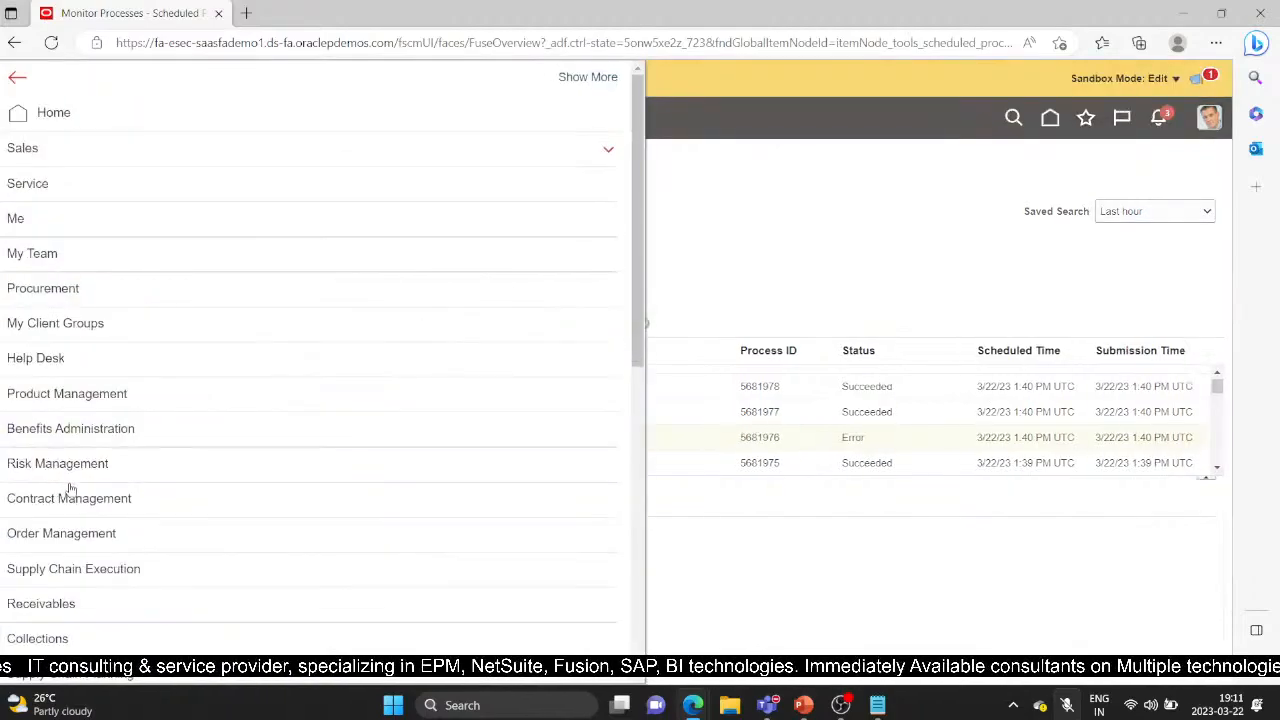
scroll(75, 490, down, 4)
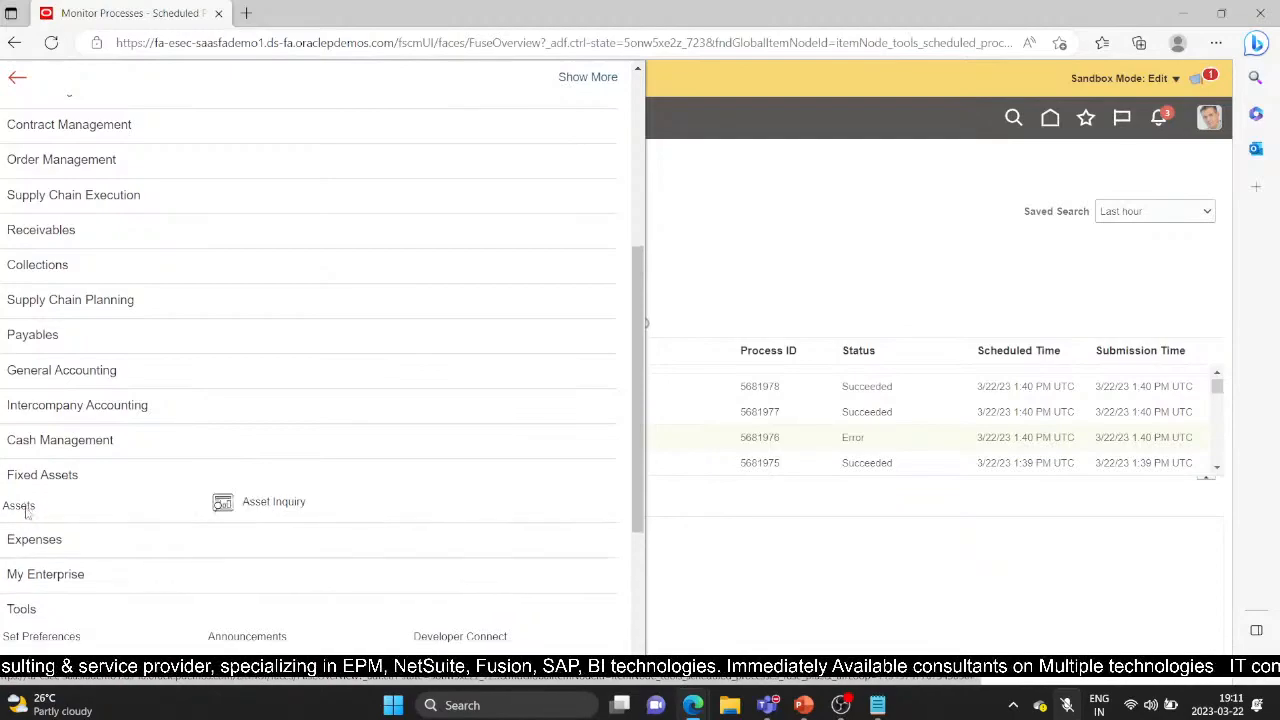
click(26, 506)
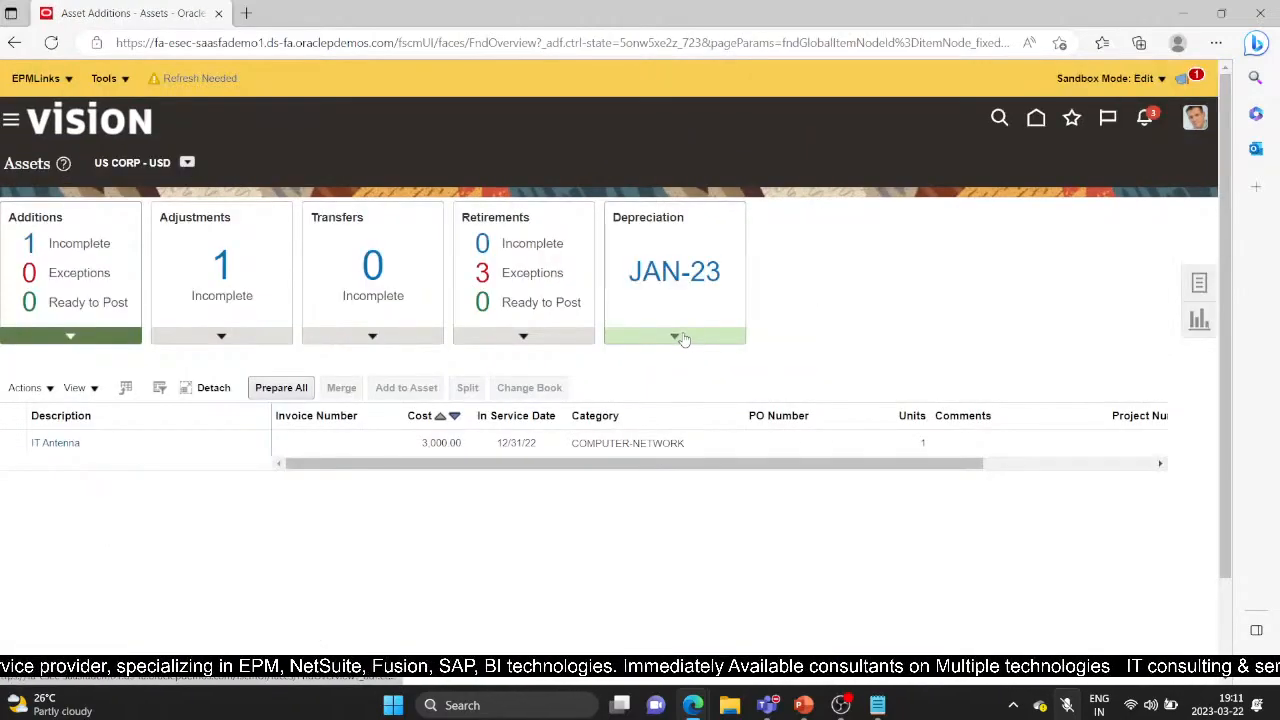
click(683, 340)
click(731, 392)
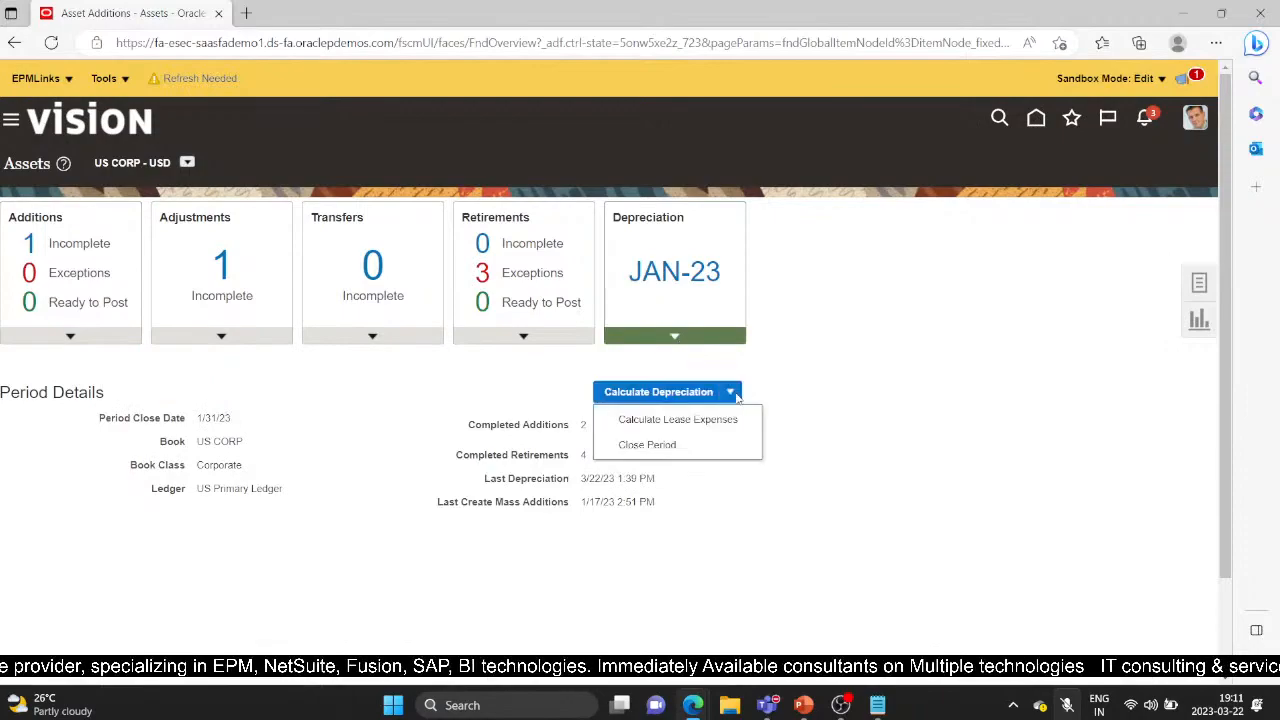
click(685, 424)
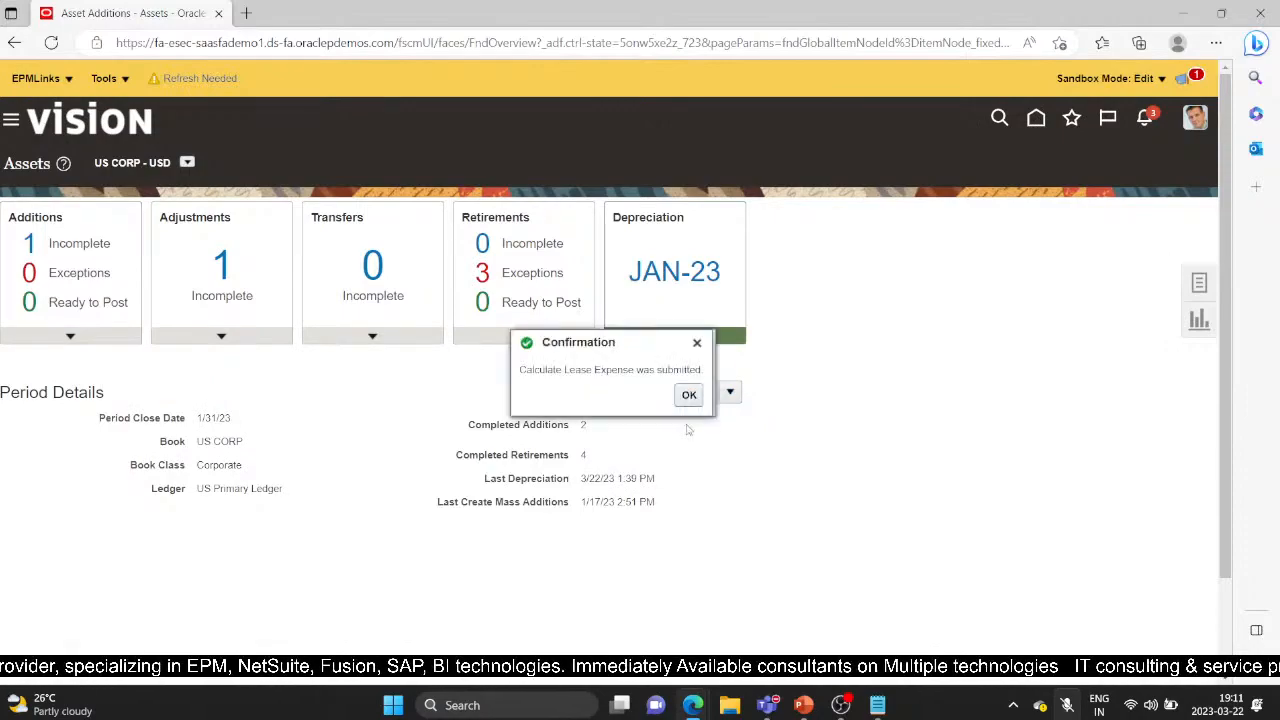
click(731, 392)
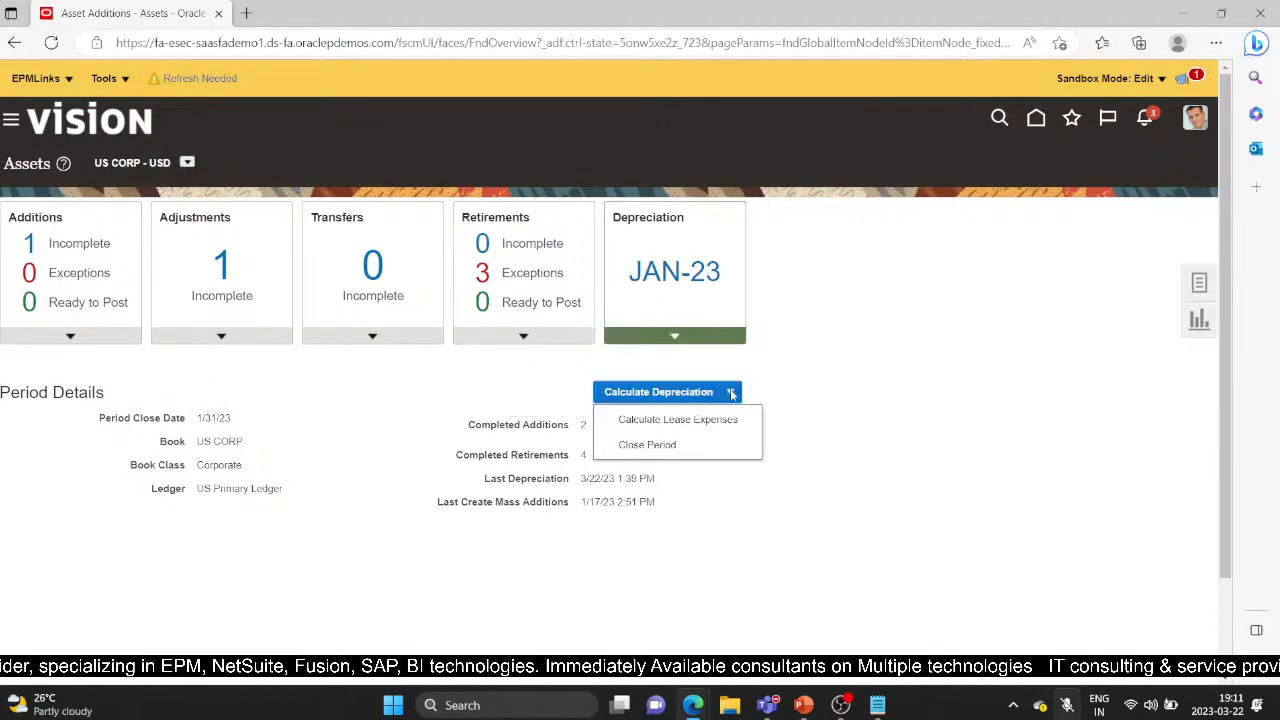
Submit the Close Period depreciation run, confirming the warning, and refresh the page
click(686, 446)
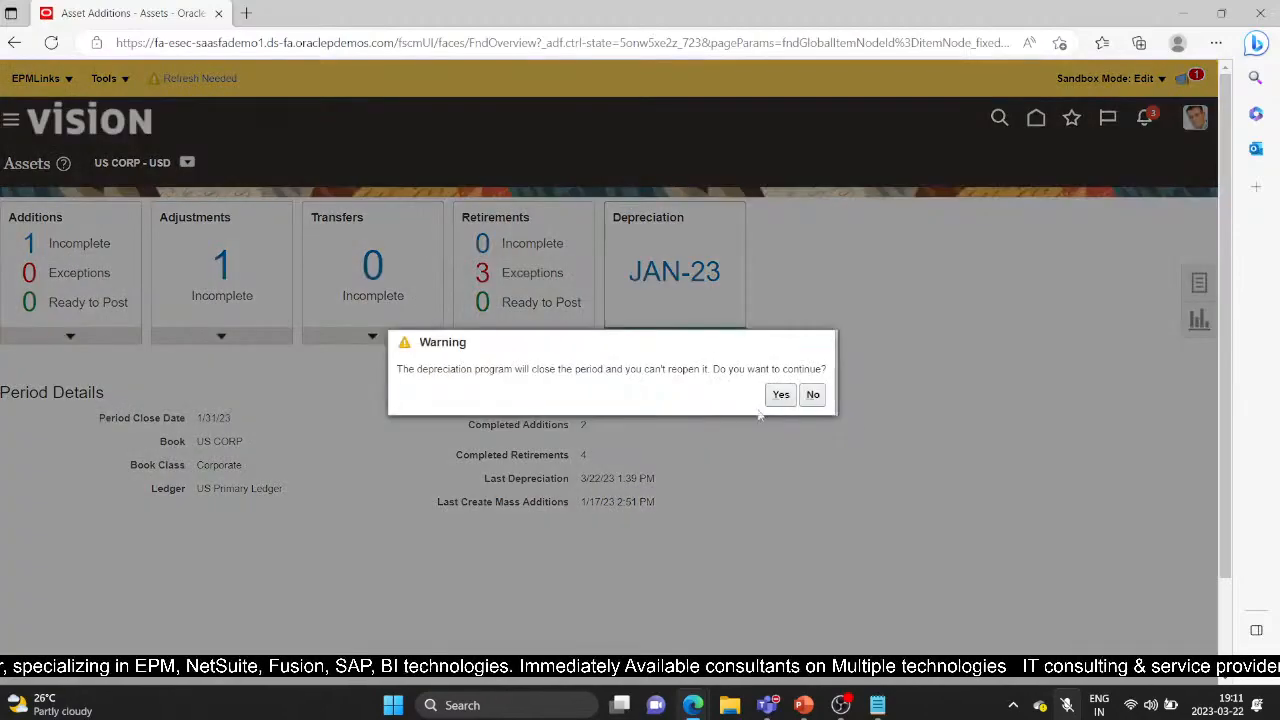
click(777, 395)
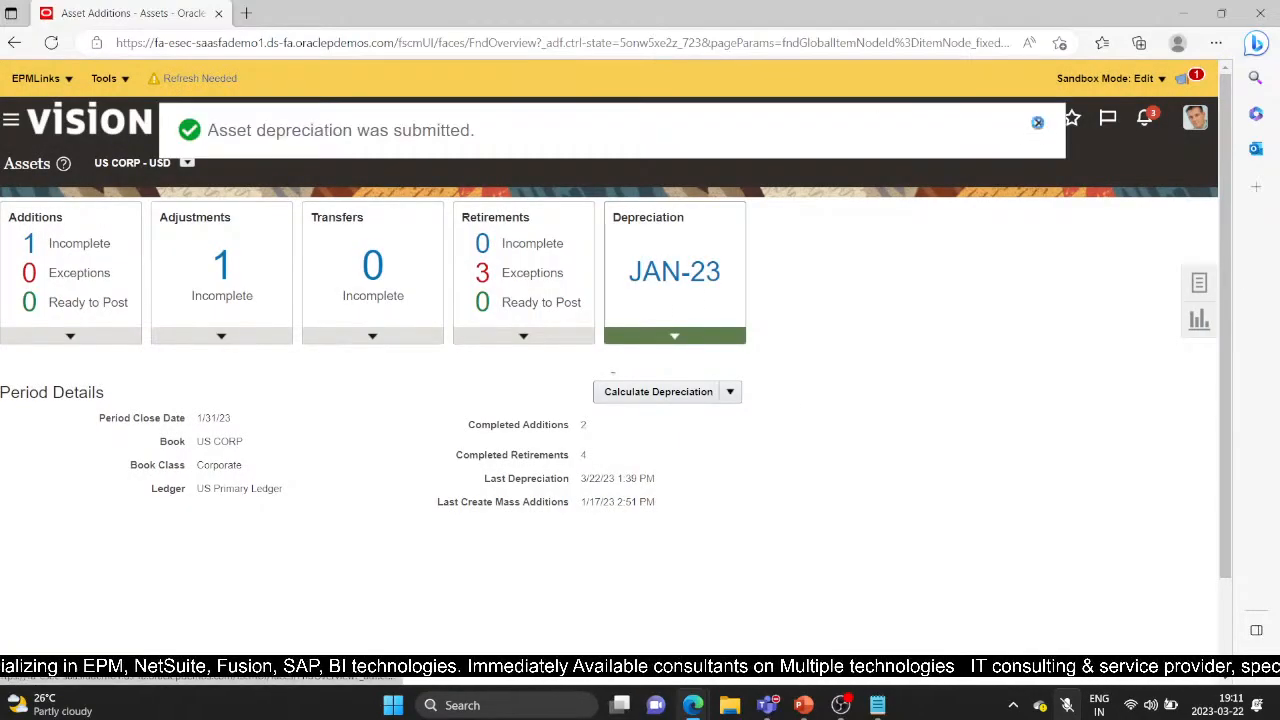
click(51, 42)
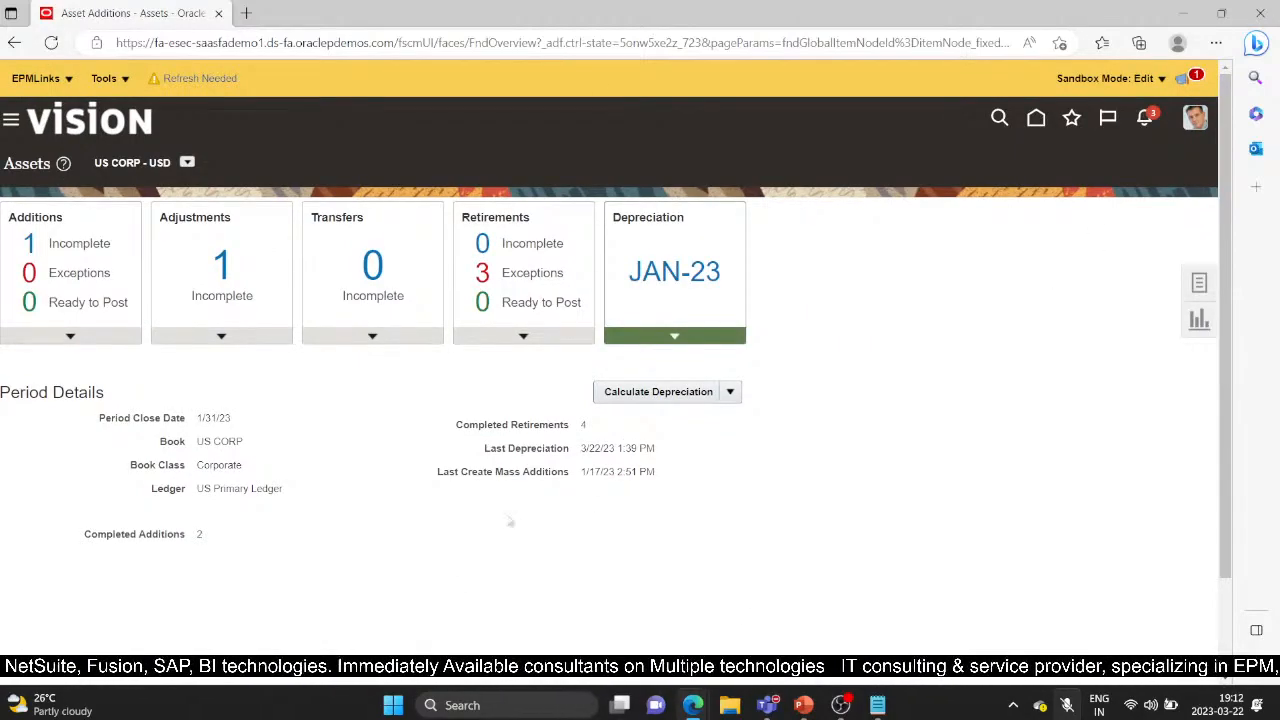
Show the What If Analysis slide in the webinar PowerPoint deck
click(1205, 287)
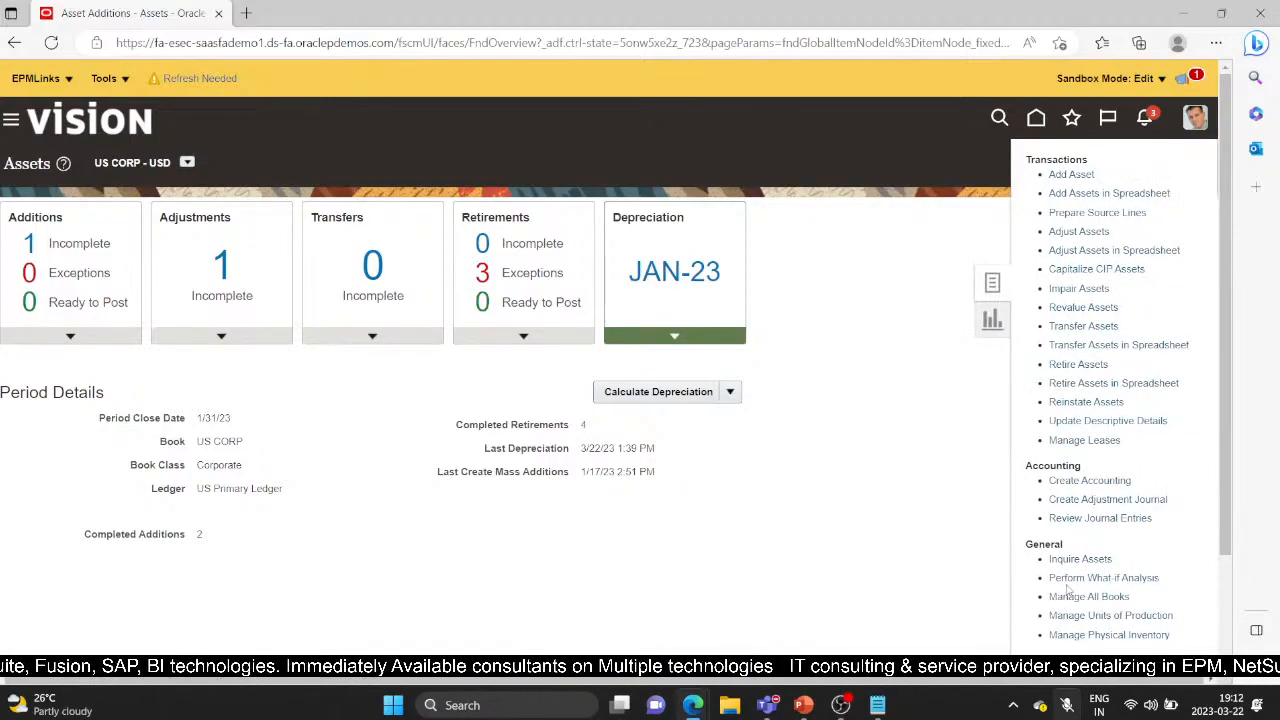
click(803, 705)
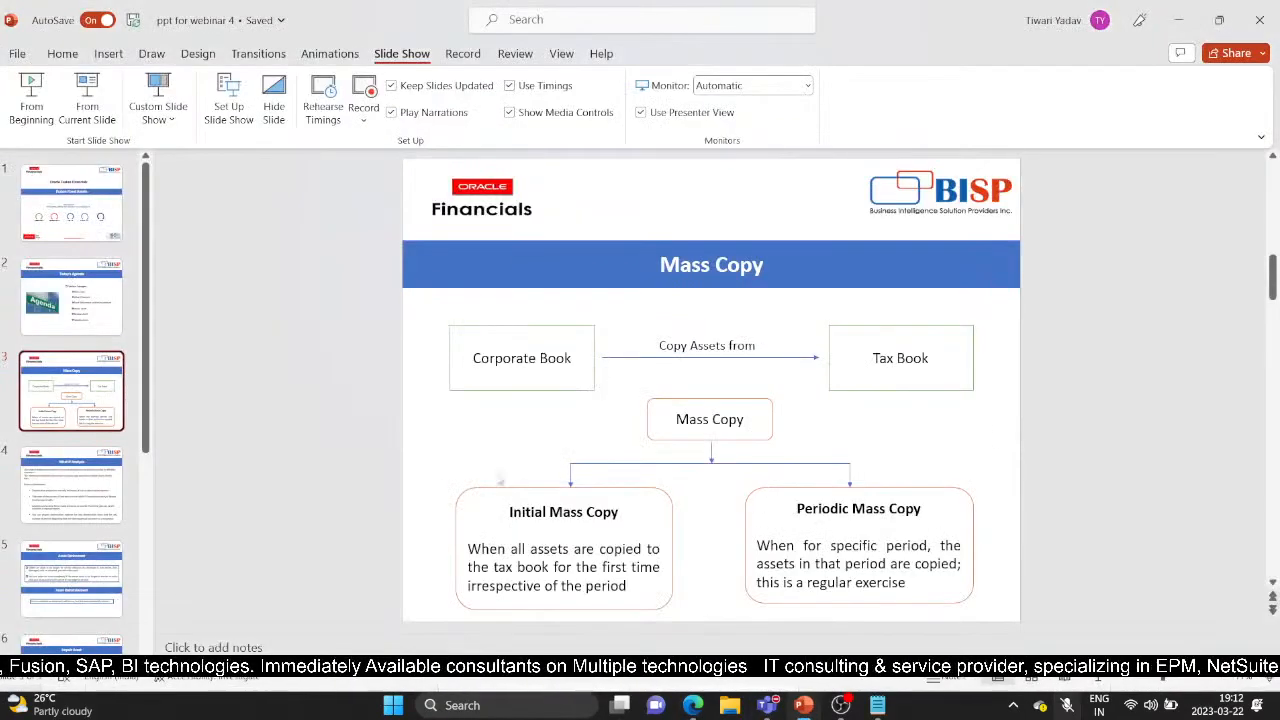
click(42, 495)
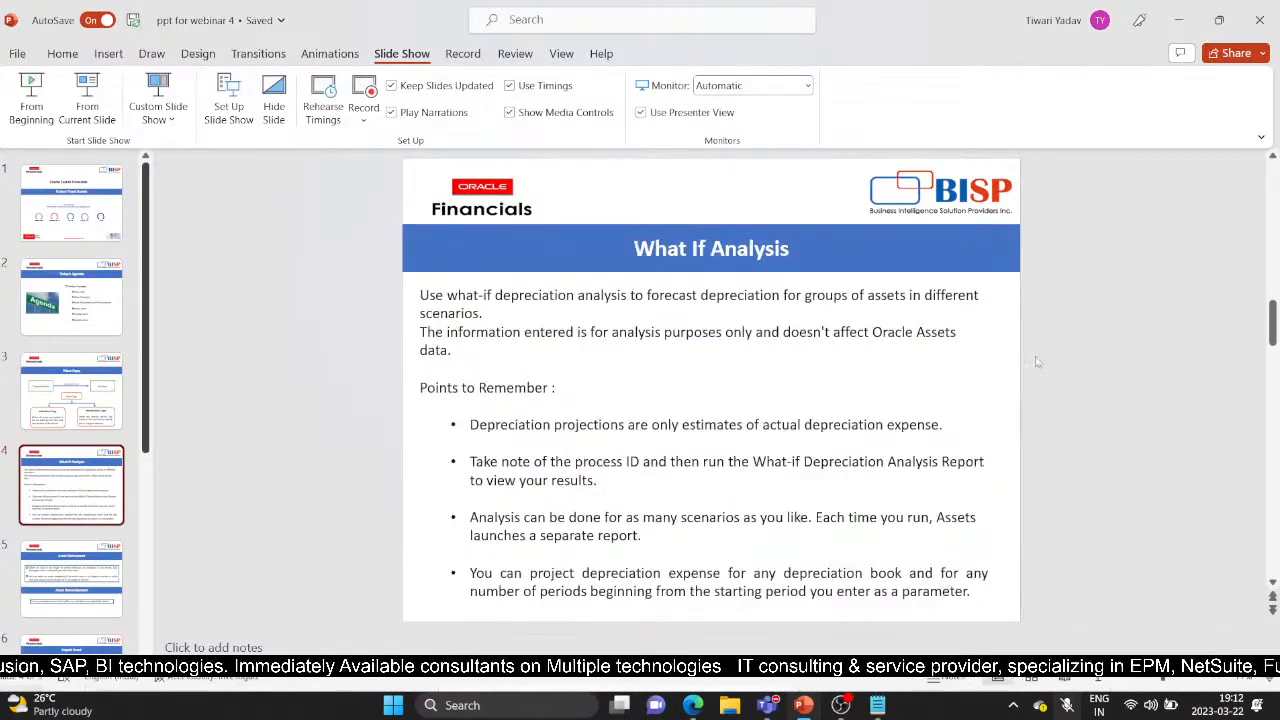
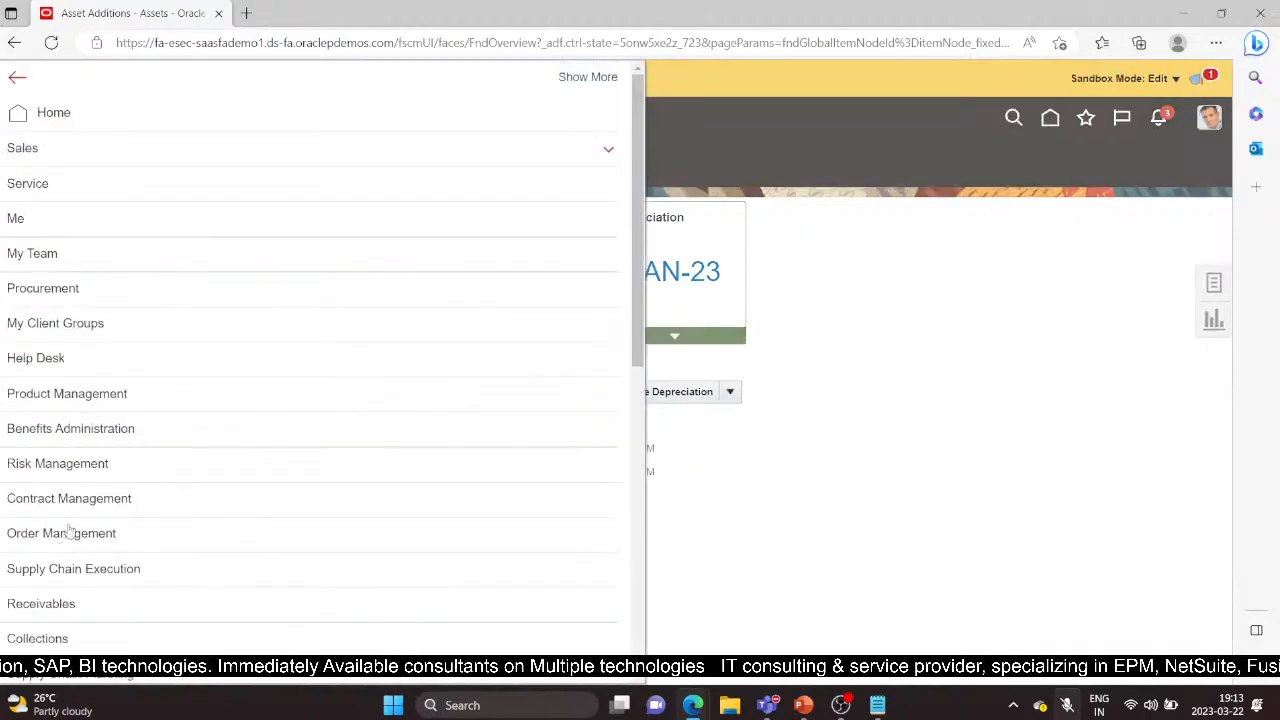
From the Assets work area's Depreciation tile, start Perform What-if Analysis for the US CORP book
scroll(60, 520, down, 10)
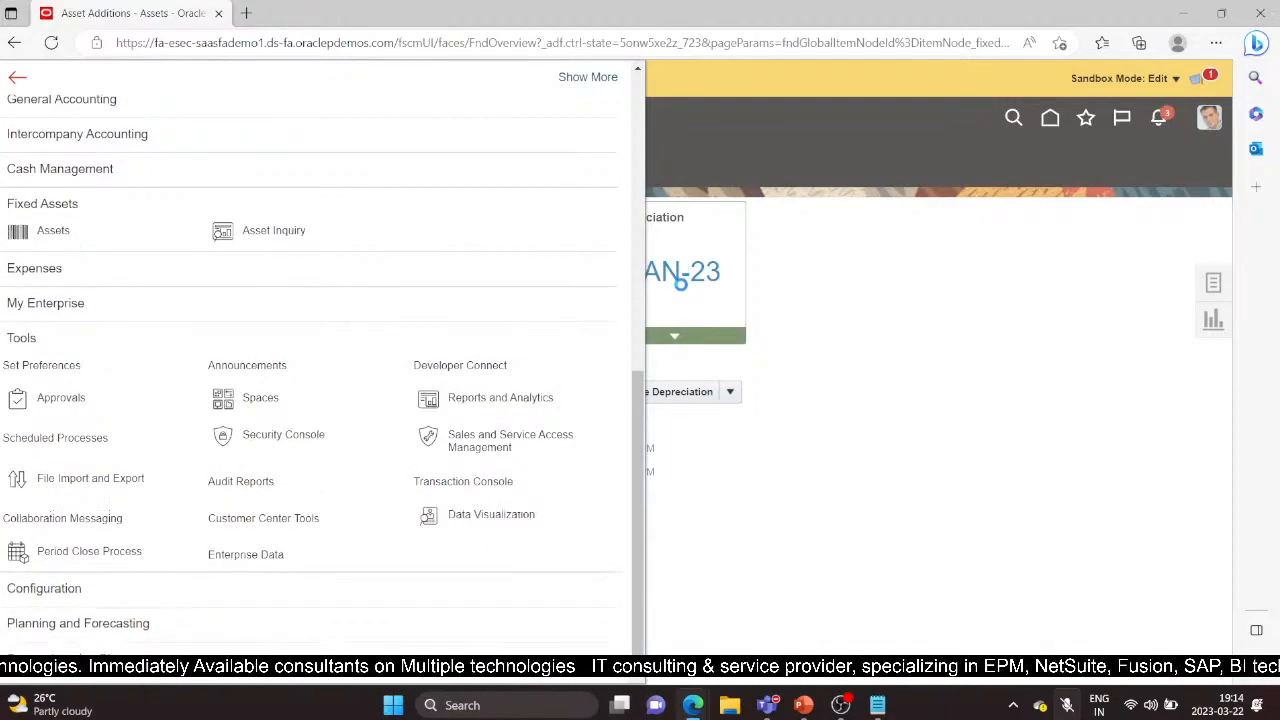
click(53, 230)
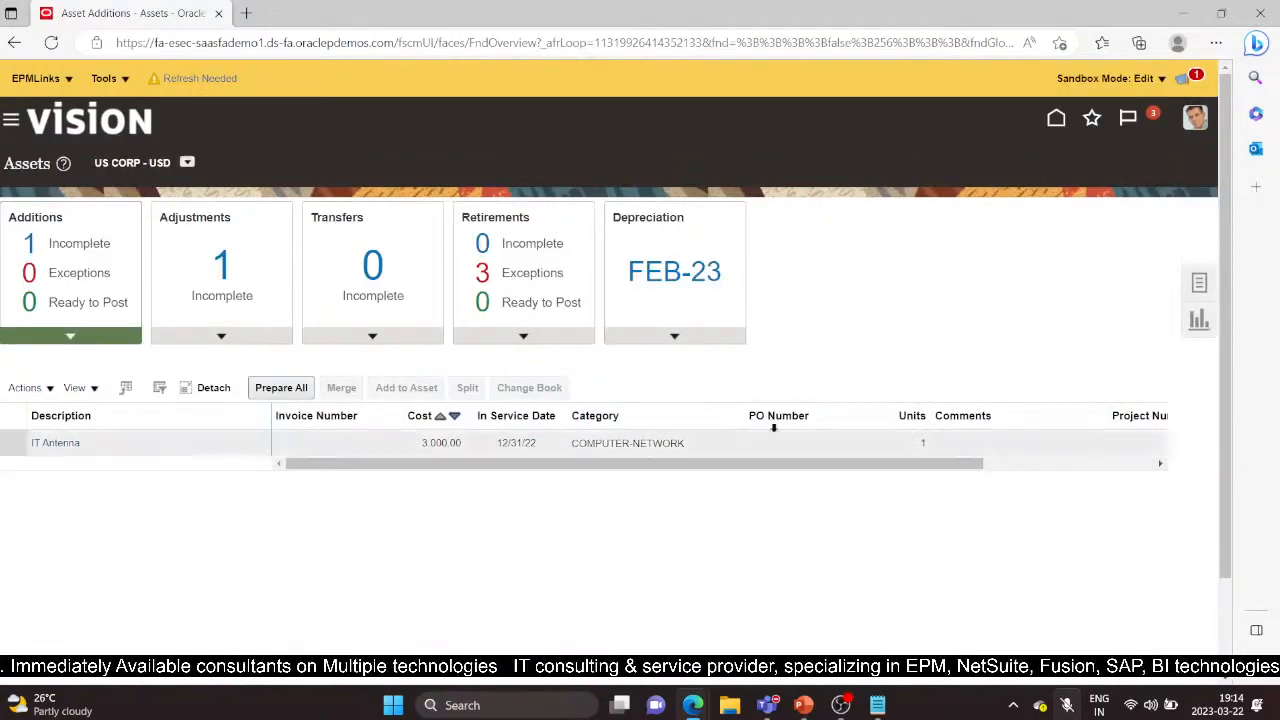
click(698, 340)
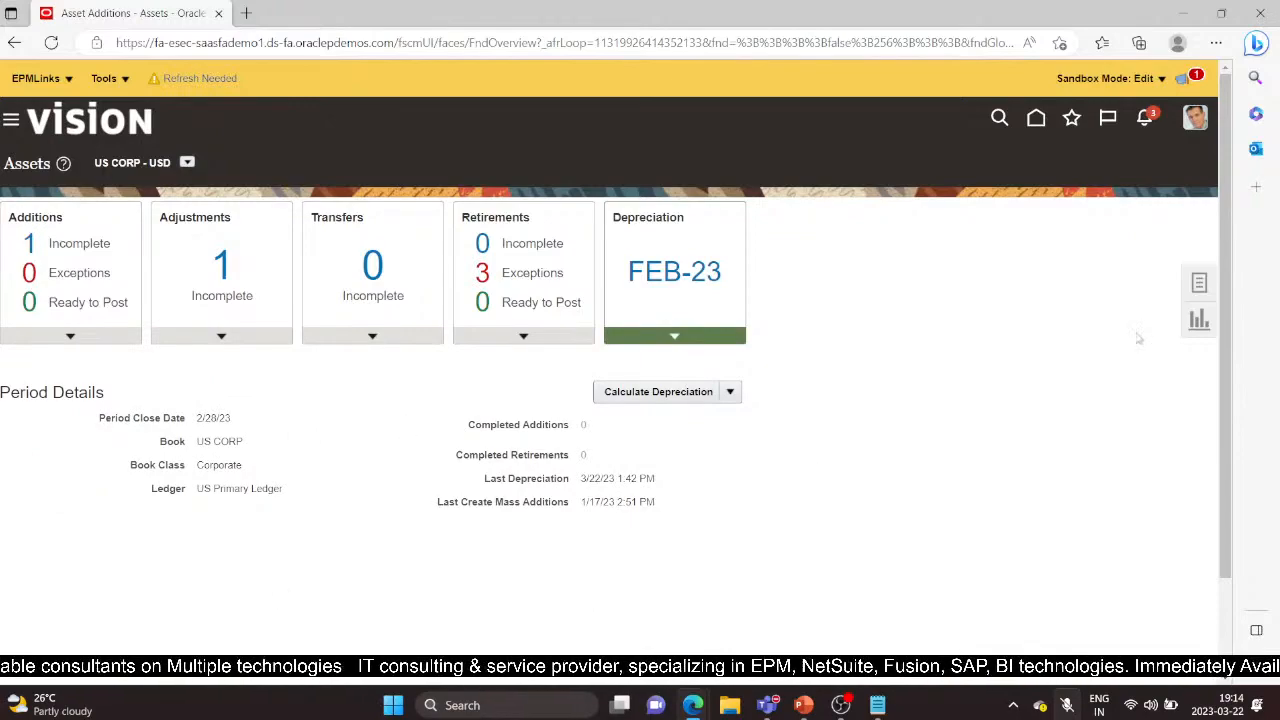
click(1205, 283)
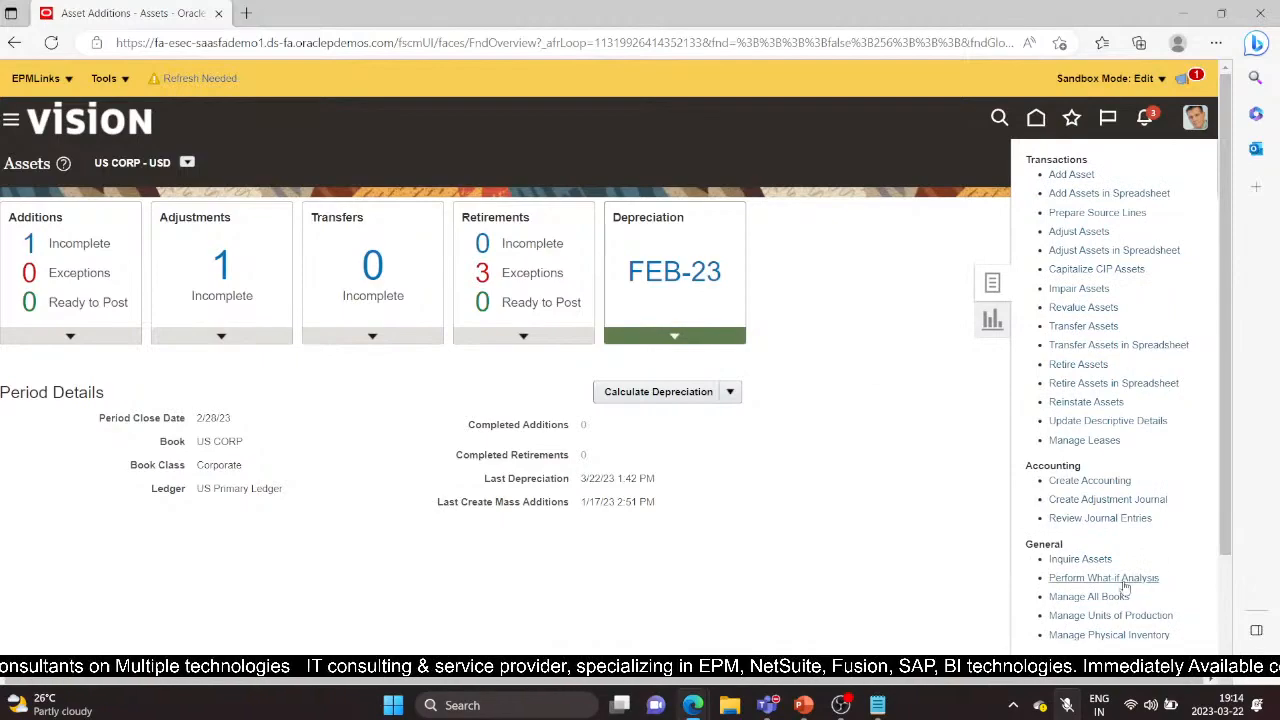
click(1118, 578)
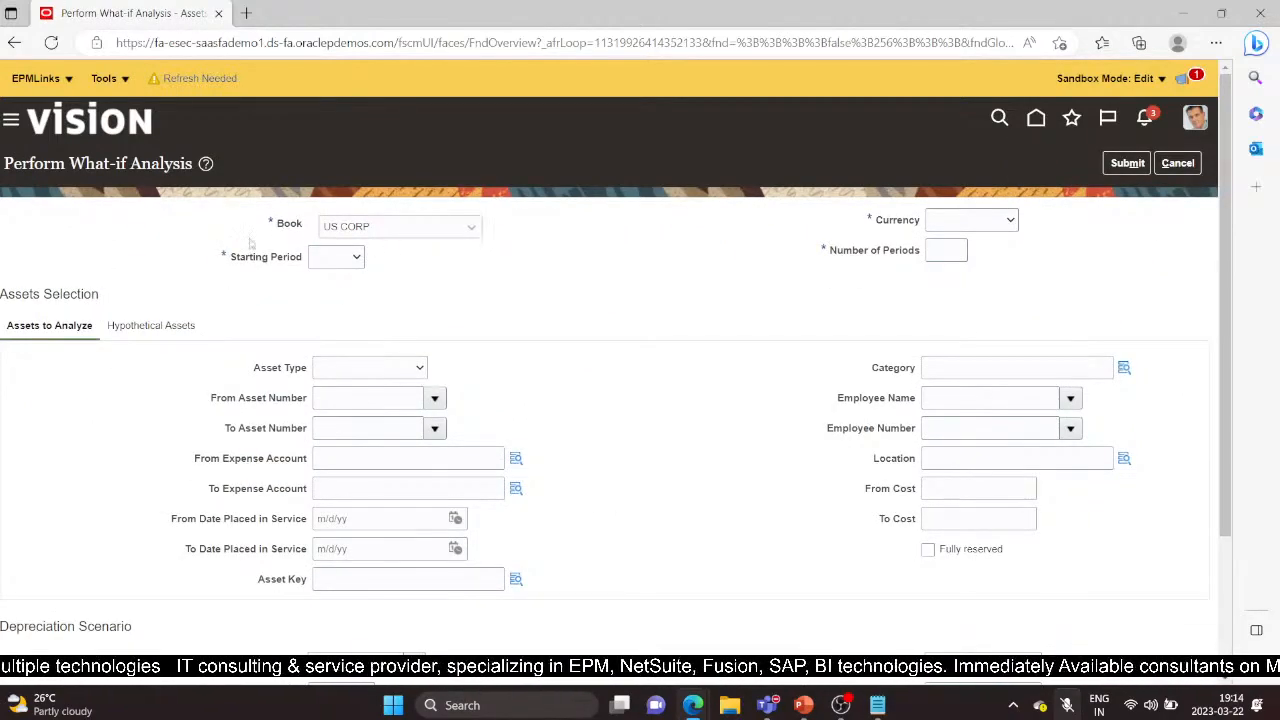
Set the starting period to AUG-22, currency to USD, and number of periods to 8
click(346, 260)
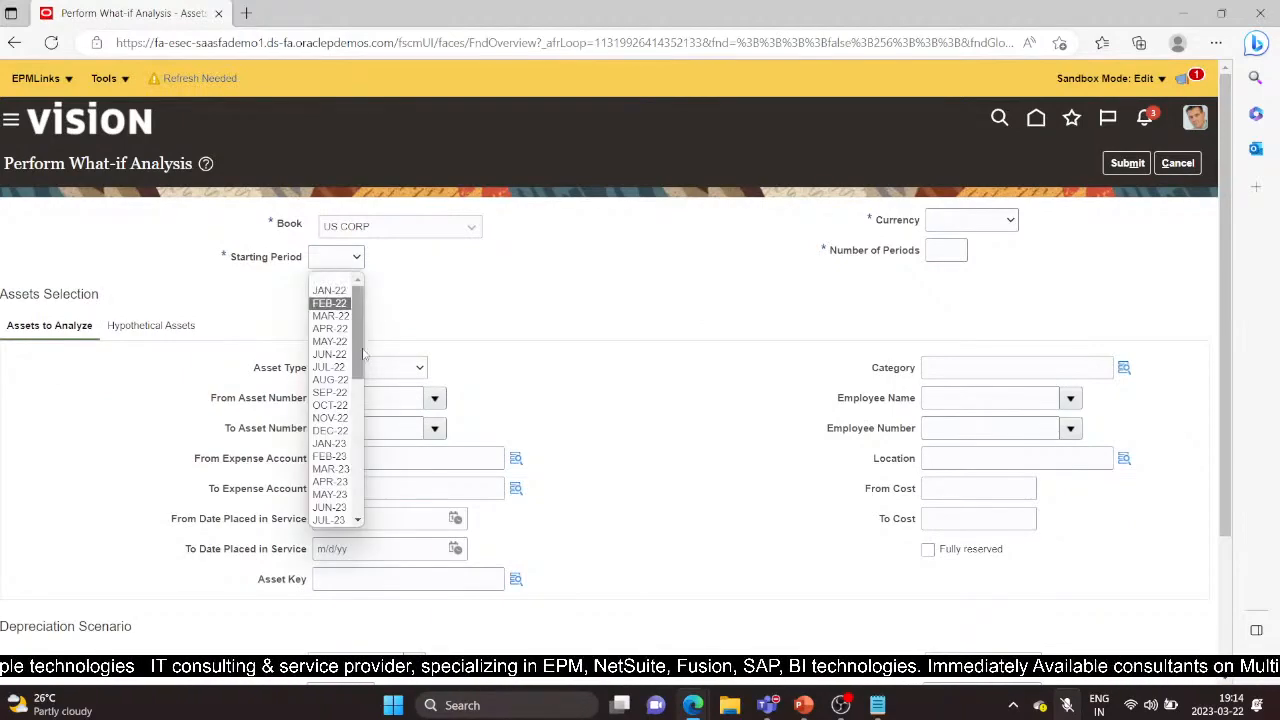
click(333, 381)
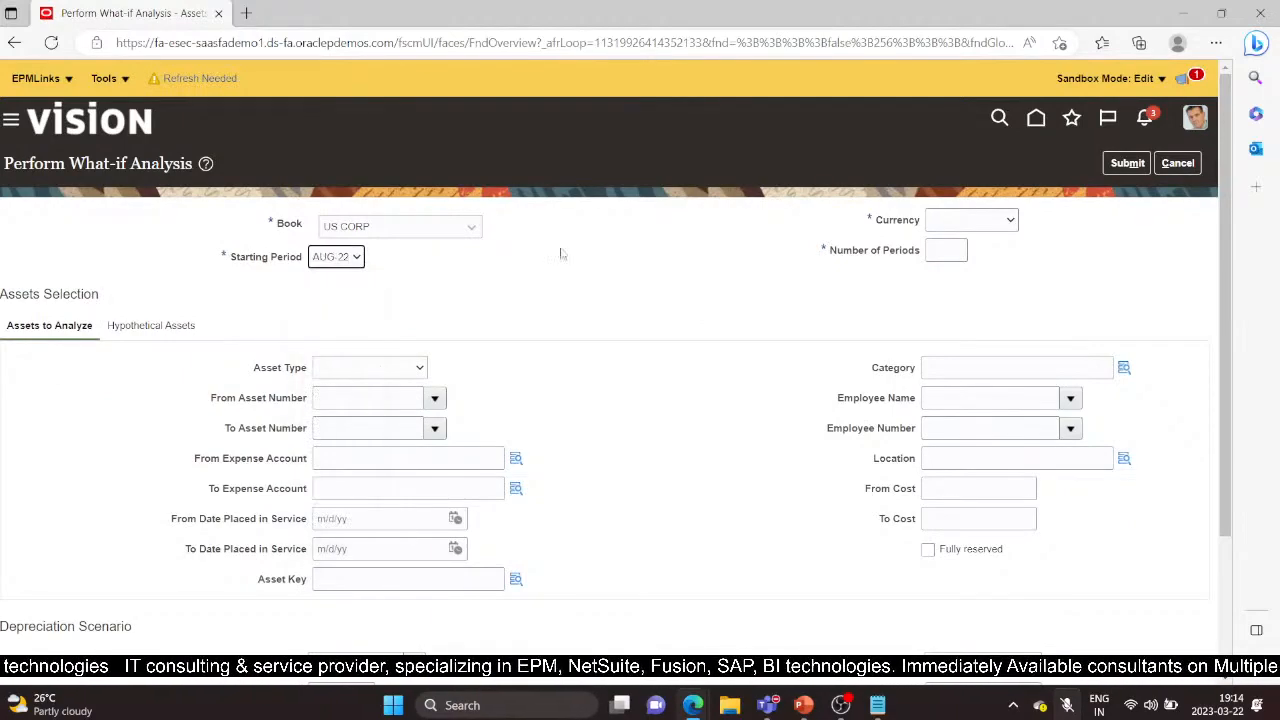
click(1009, 222)
click(988, 263)
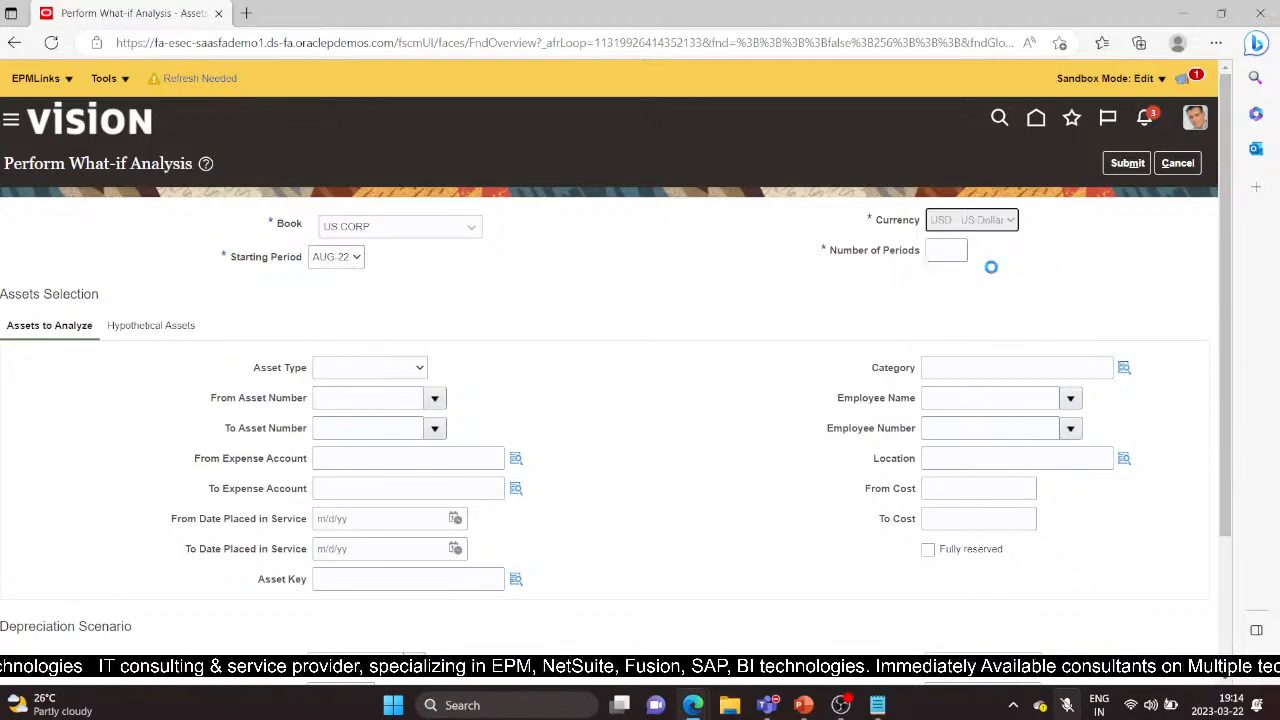
click(955, 249)
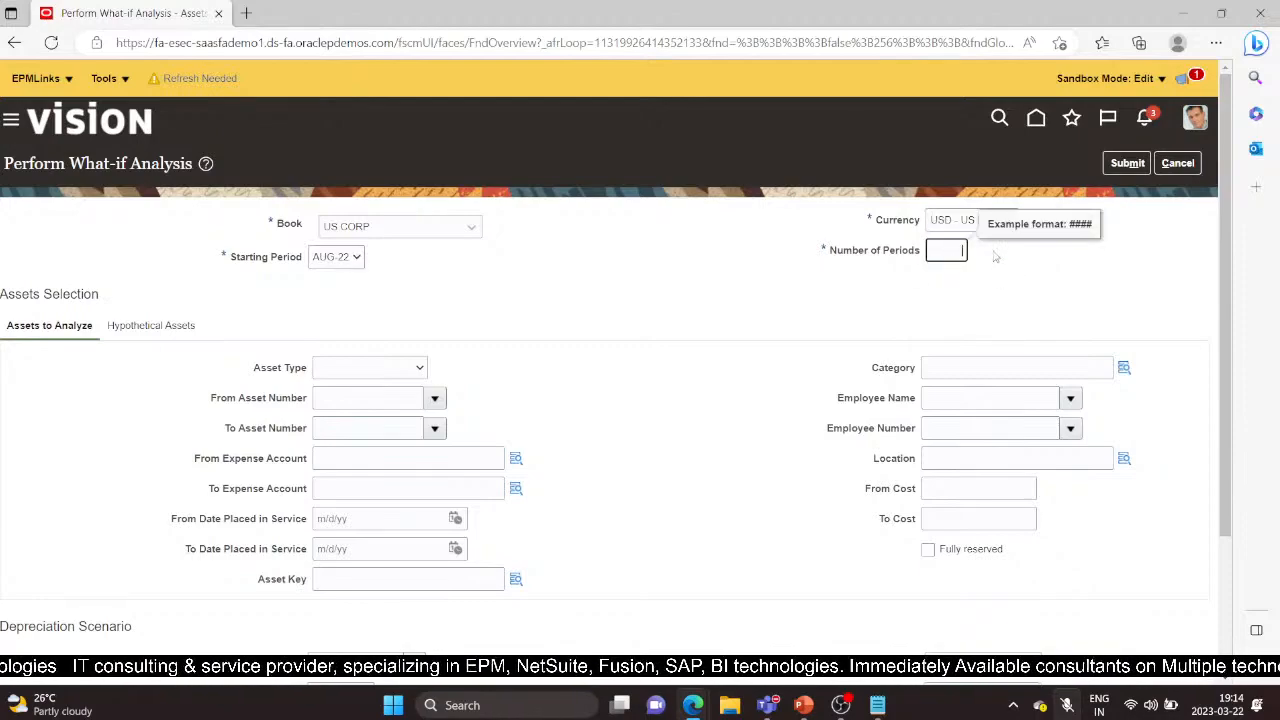
click(995, 257)
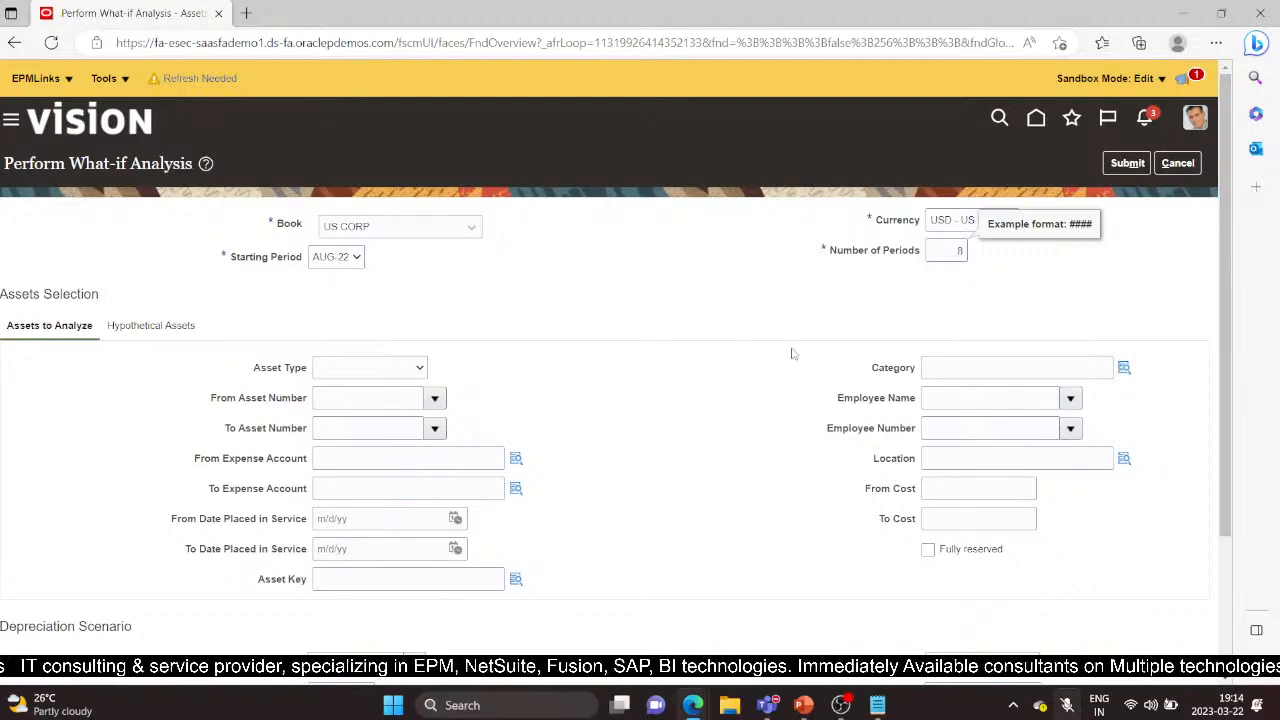
click(1066, 705)
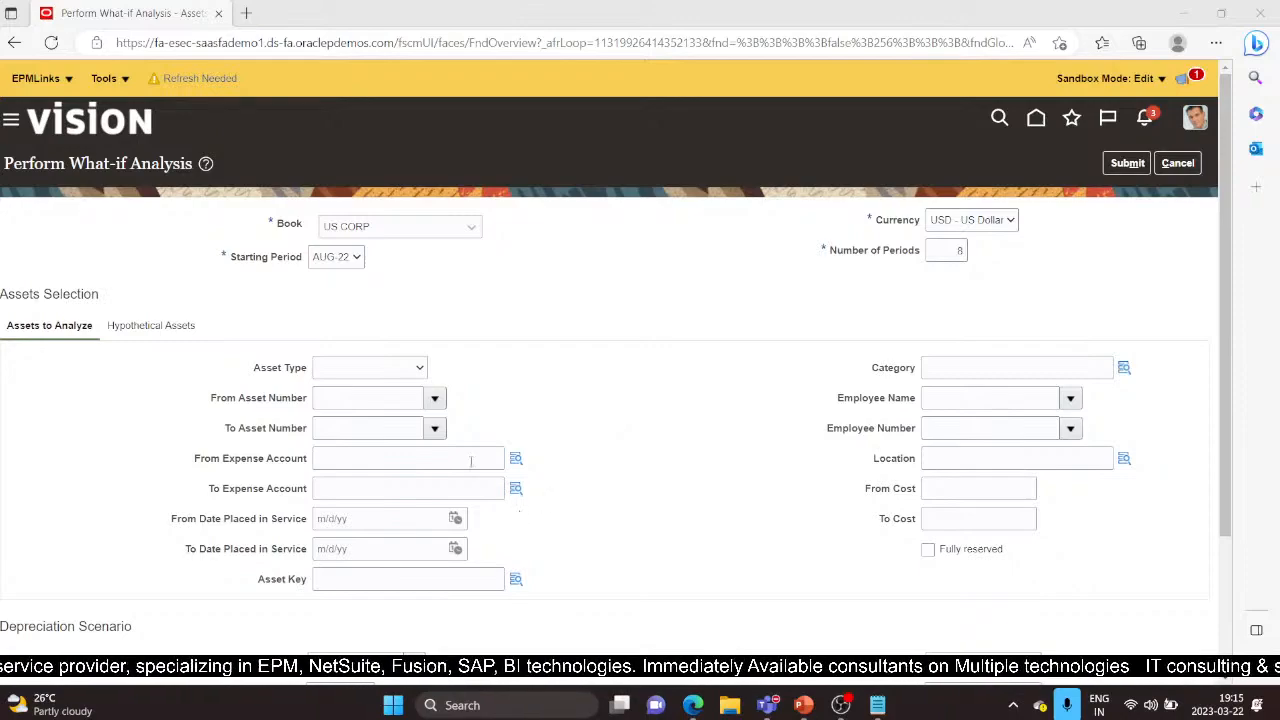
Choose Capitalized asset type and set both From and To asset number to 112644
click(415, 368)
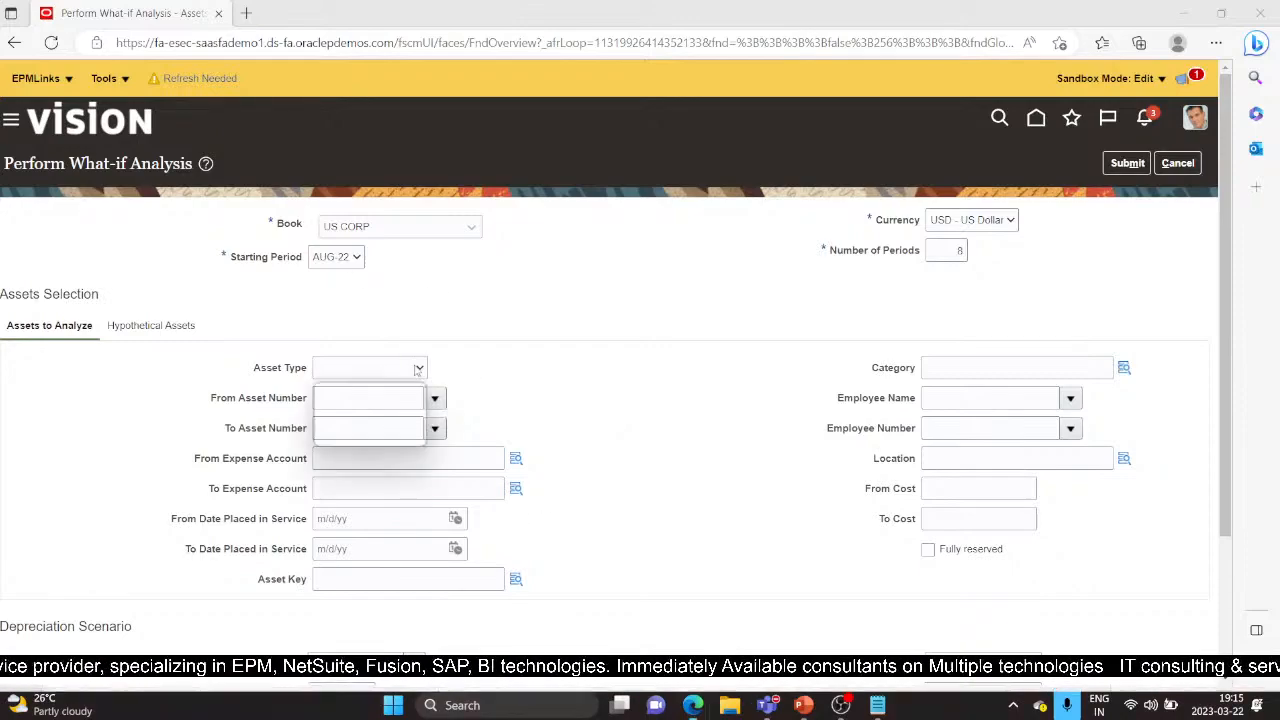
click(388, 415)
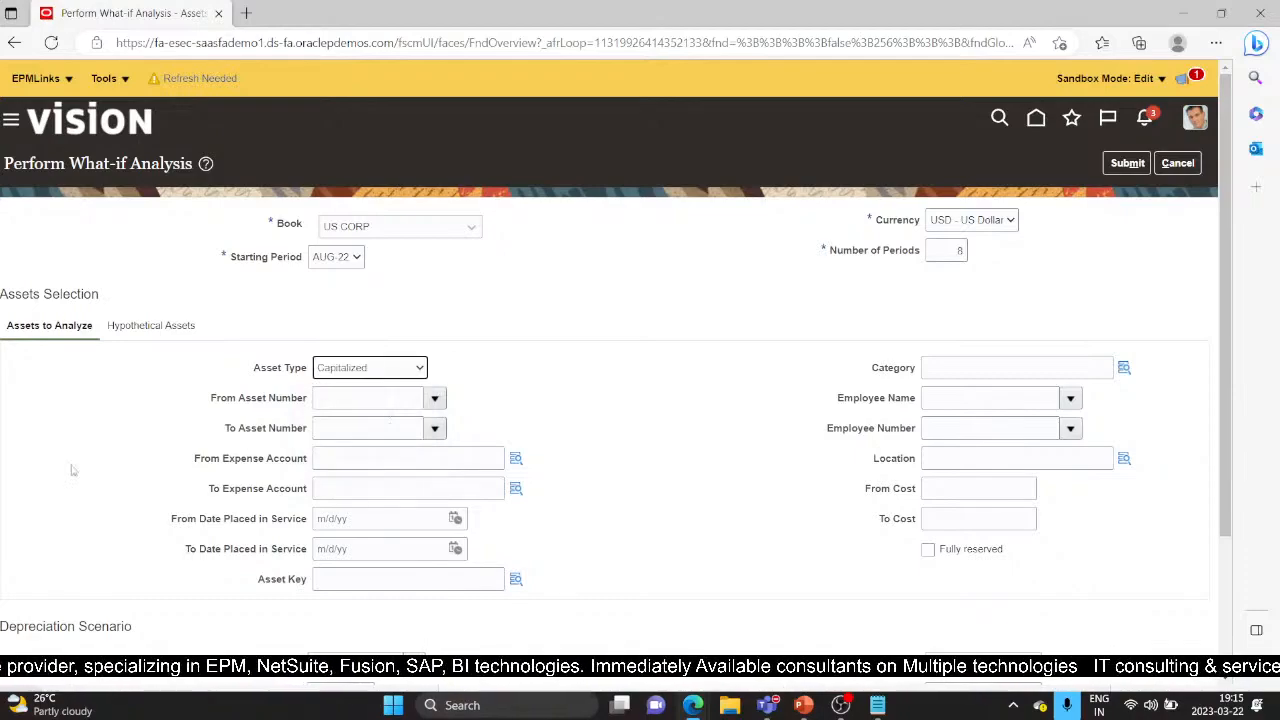
click(357, 398)
scroll(728, 514, down, 1)
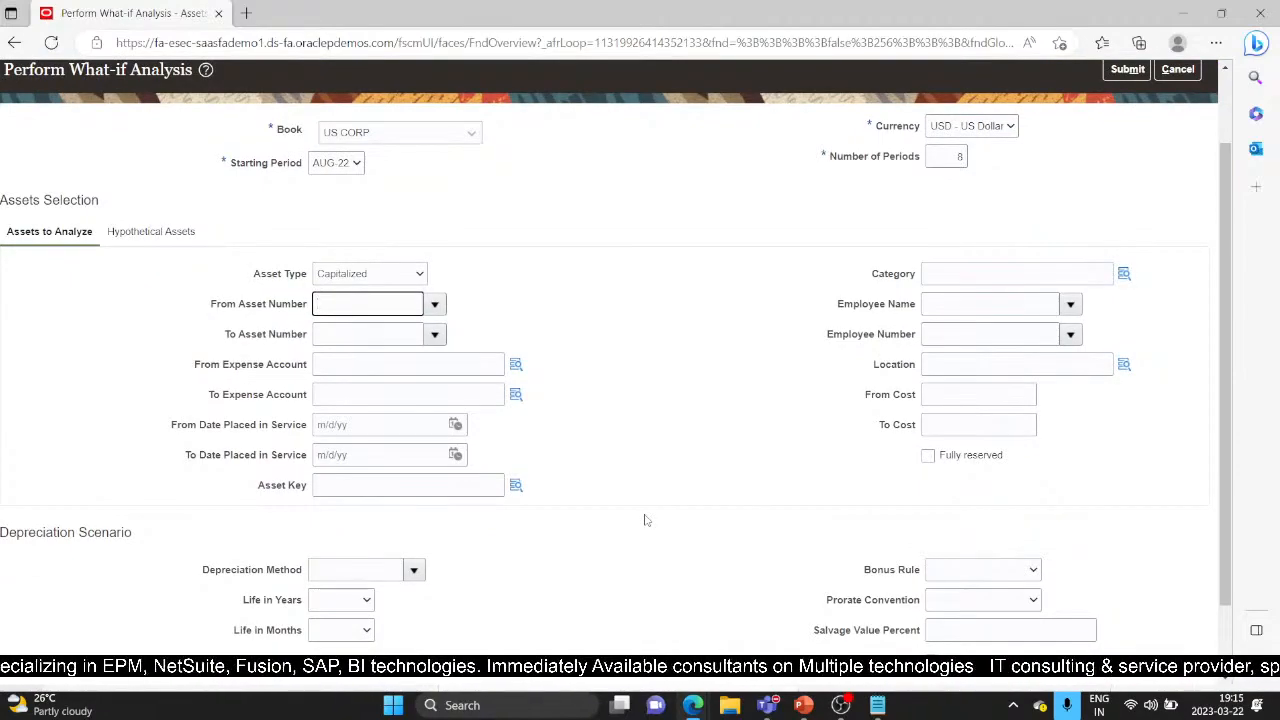
text(1126)
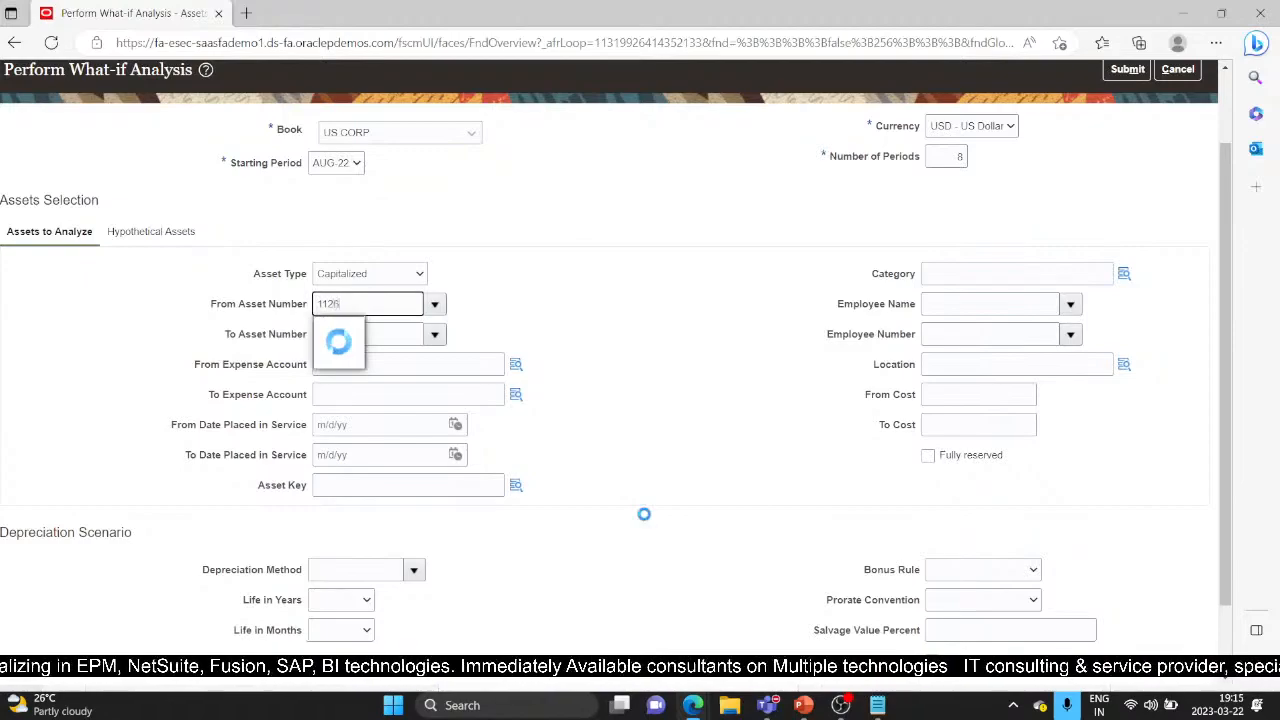
text(44)
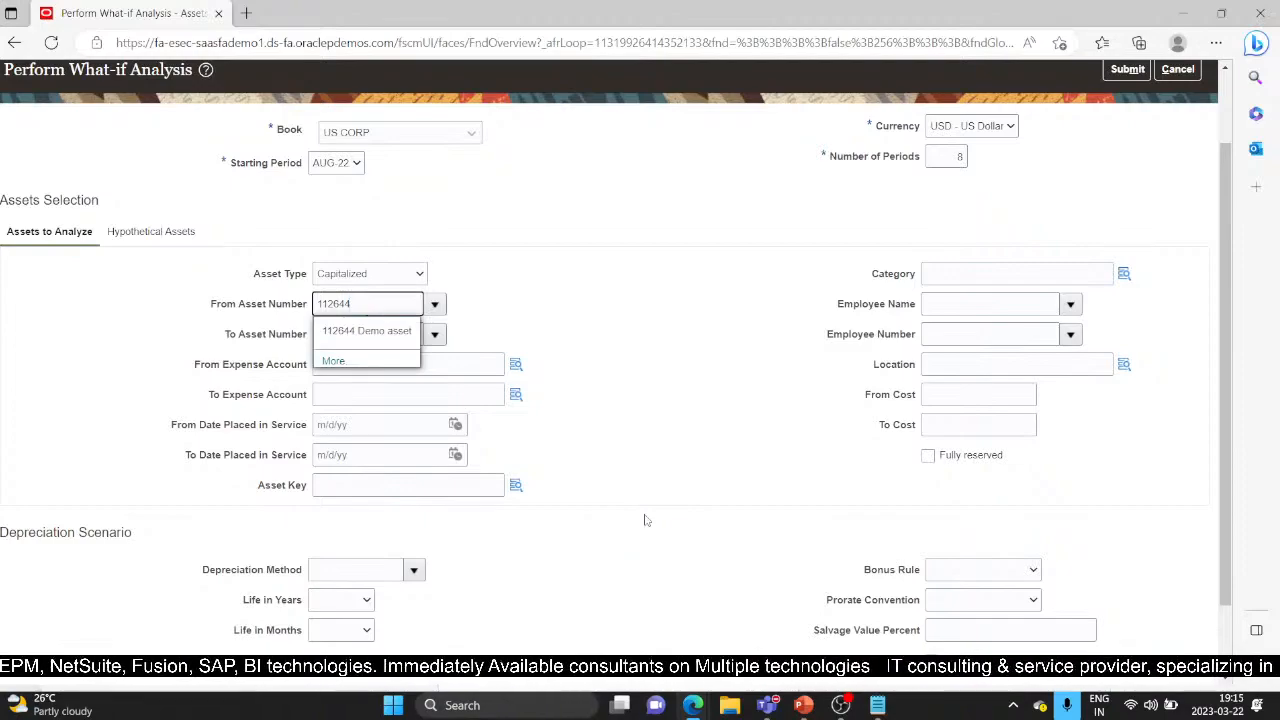
click(355, 330)
click(350, 342)
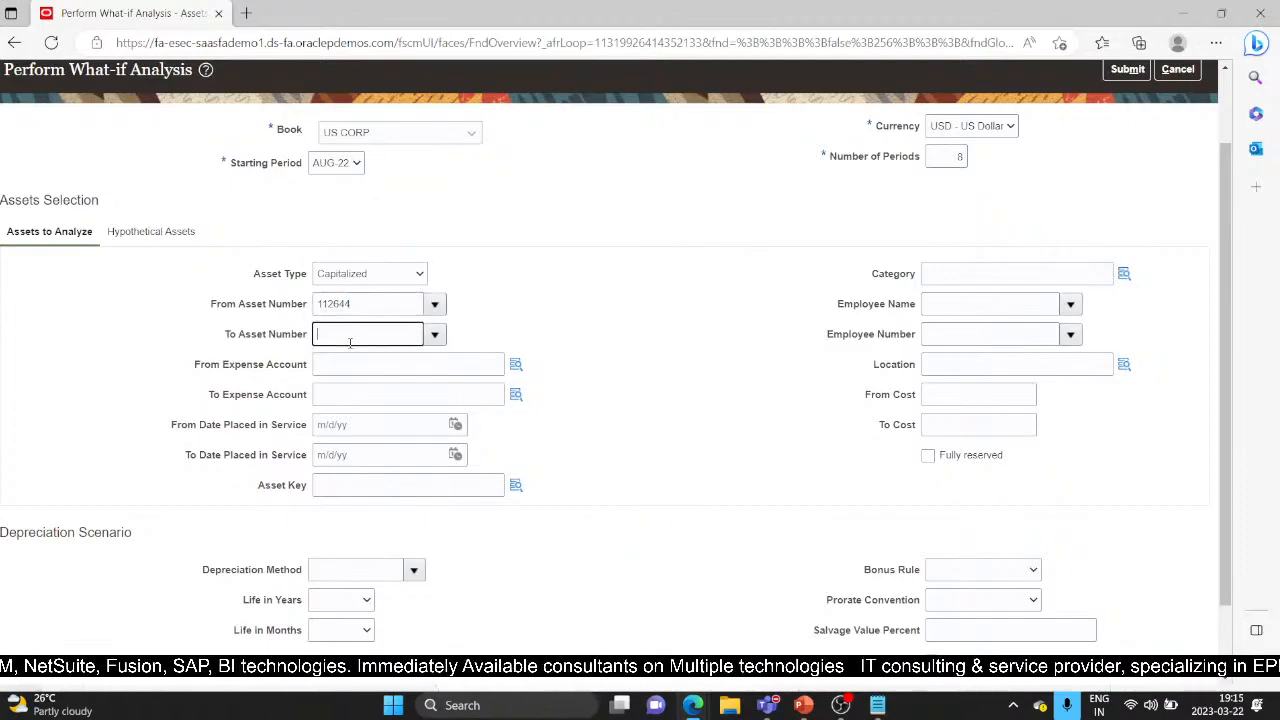
text(112644)
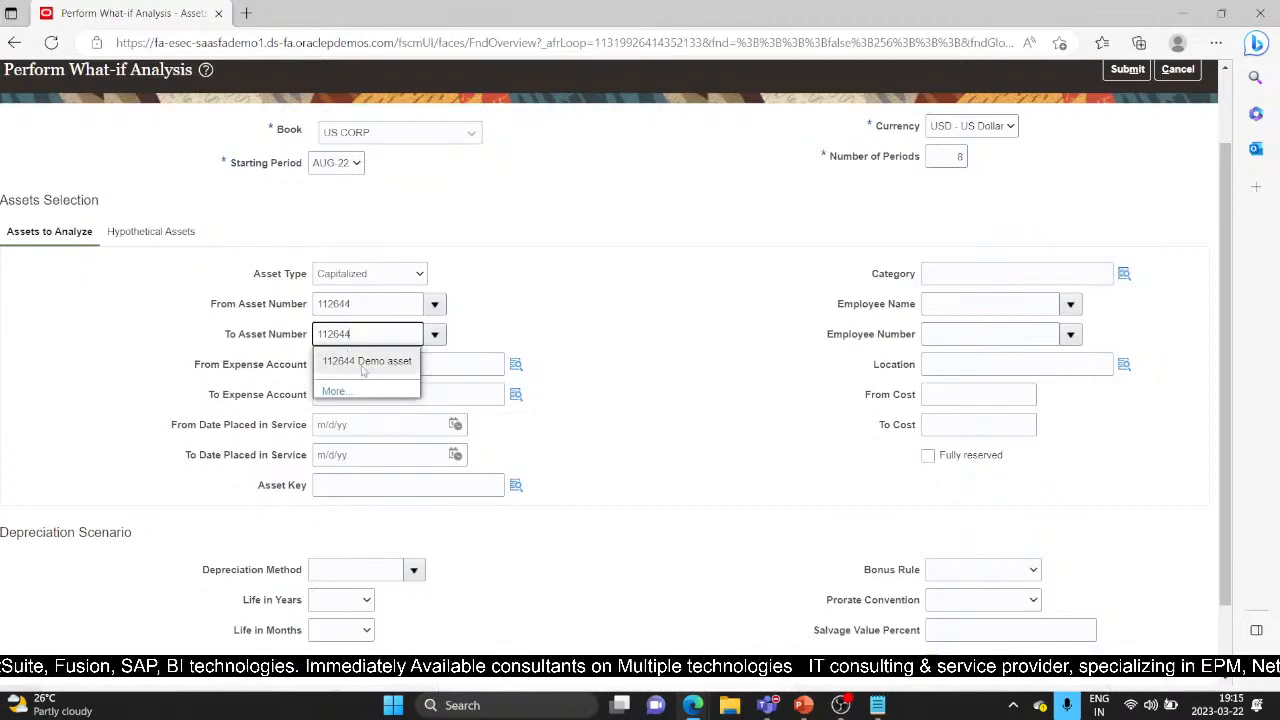
click(362, 365)
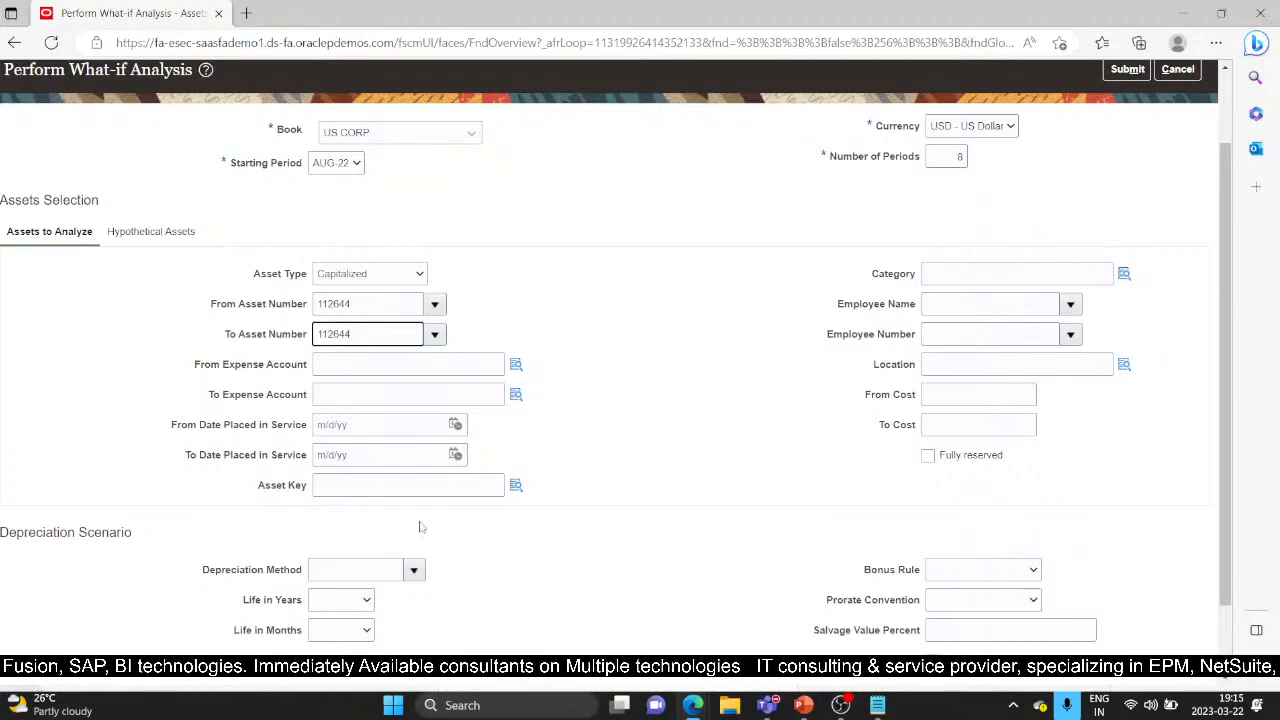
scroll(430, 515, down, 2)
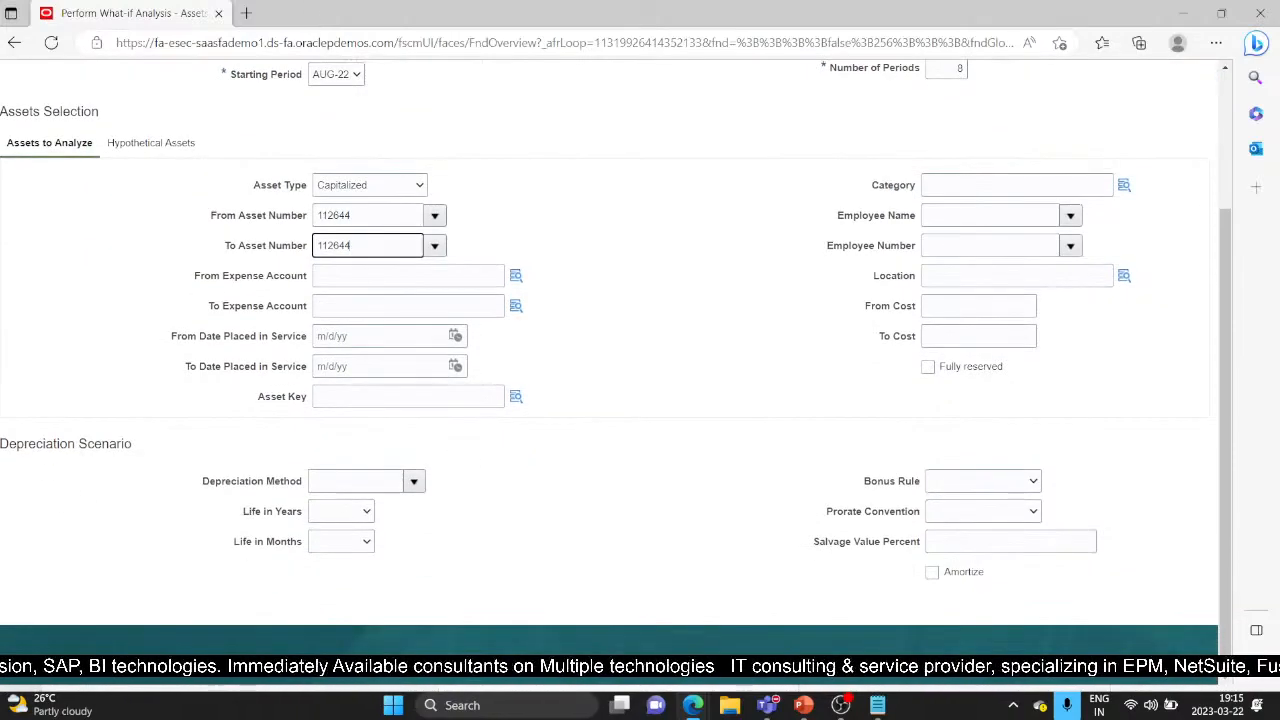
click(414, 481)
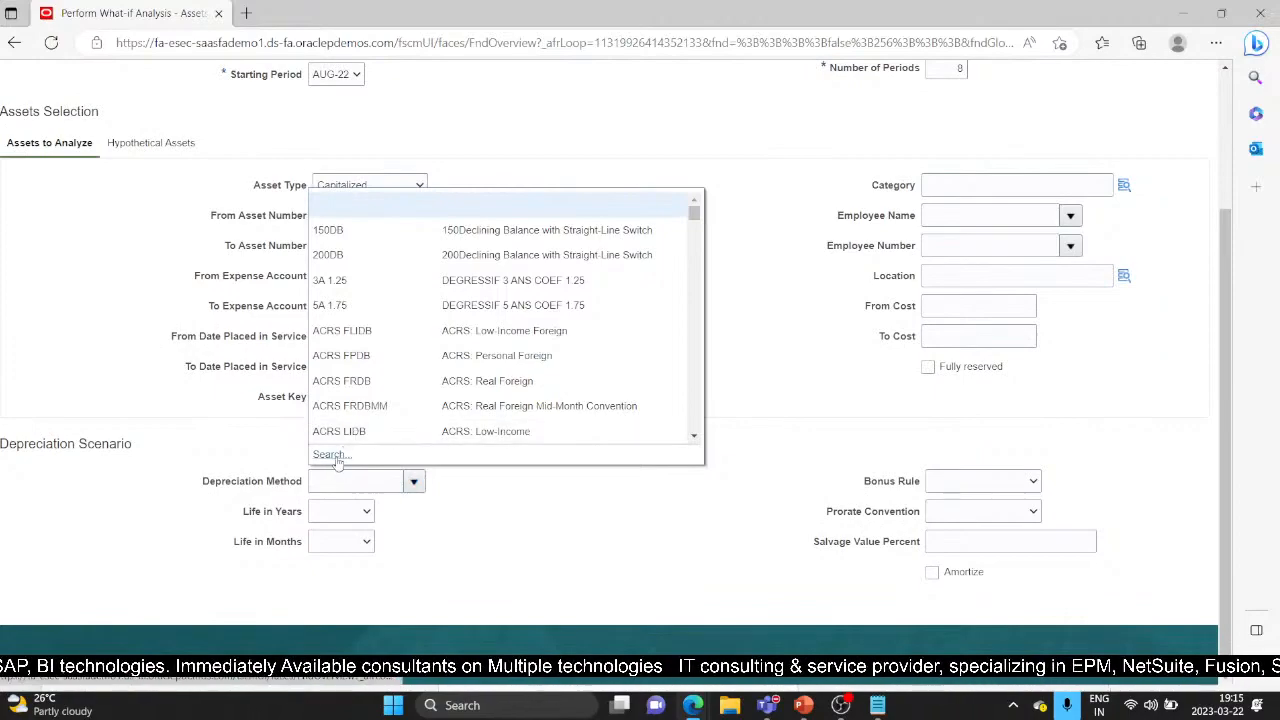
Search the depreciation methods for STL and select STL 50B as the method
click(330, 455)
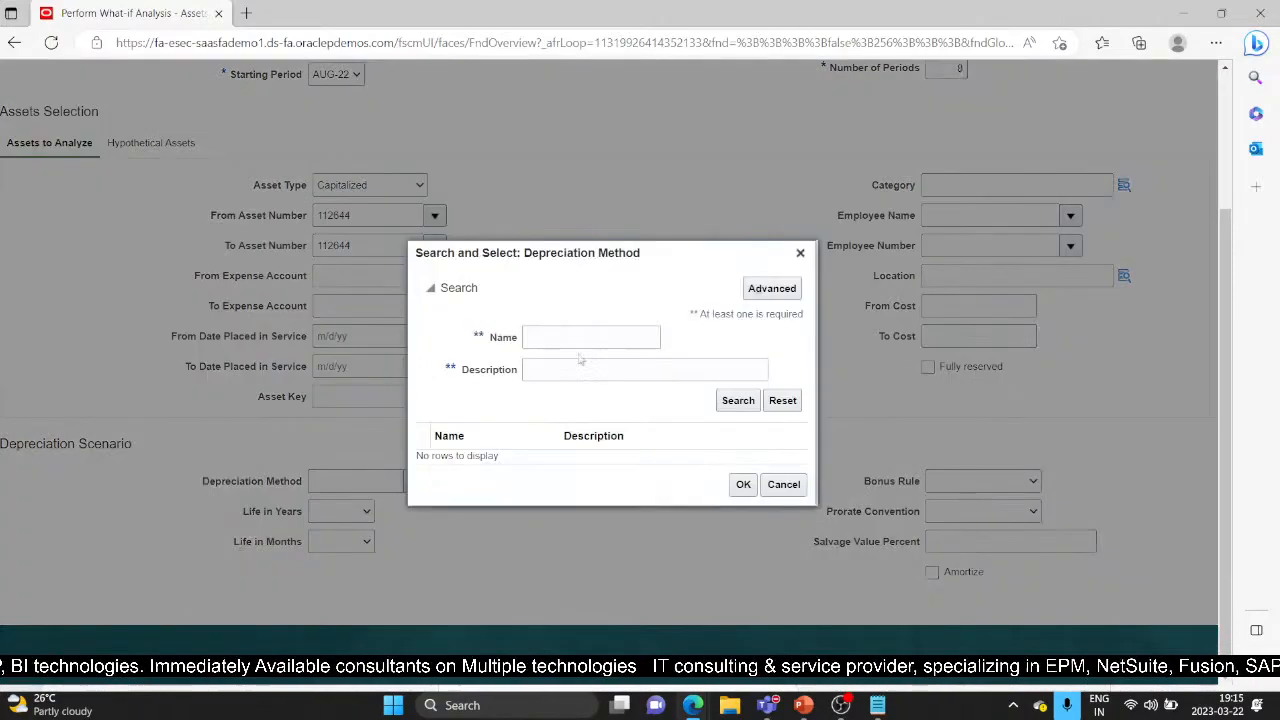
click(587, 340)
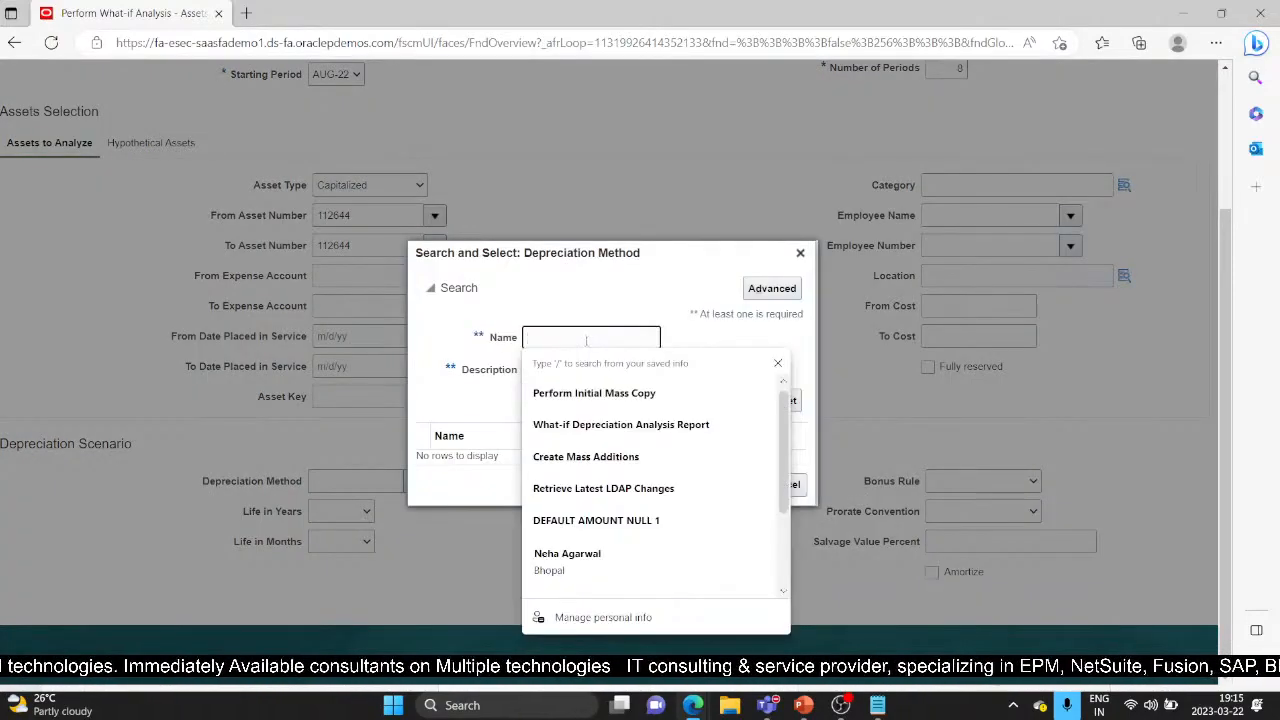
click(717, 311)
click(742, 402)
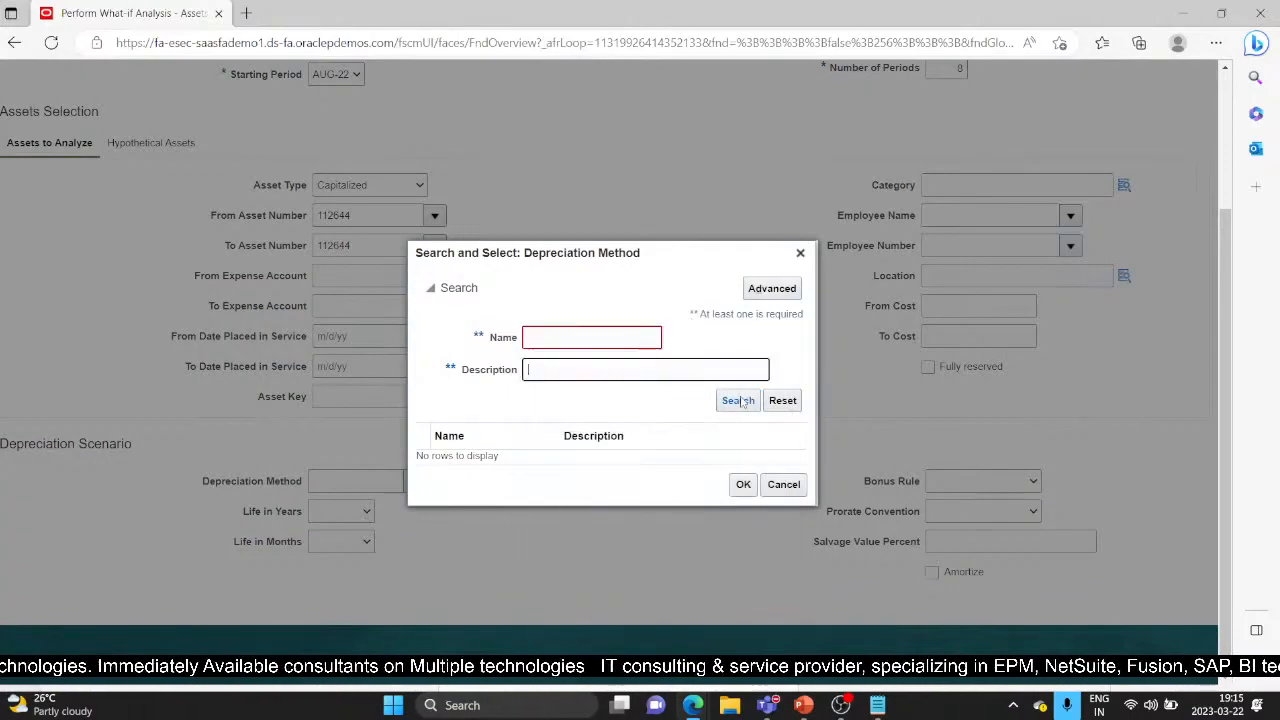
click(573, 340)
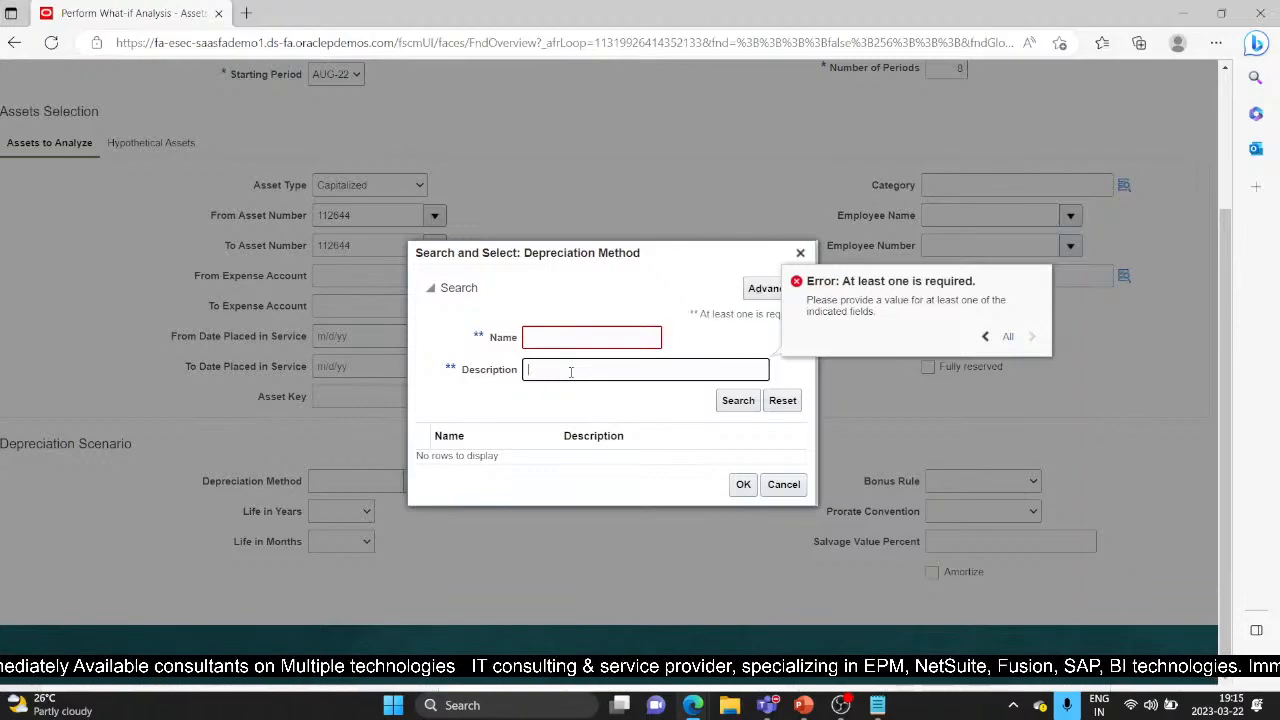
click(595, 345)
text(S)
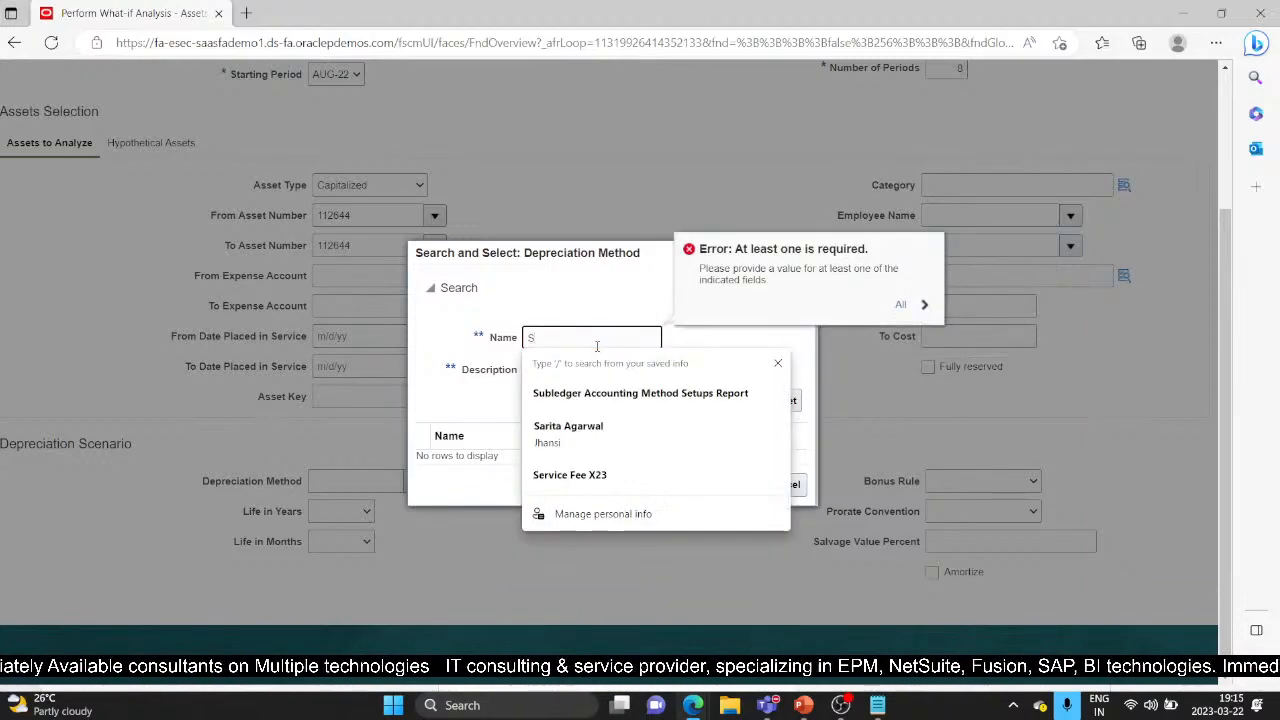
text(TL)
key(Return)
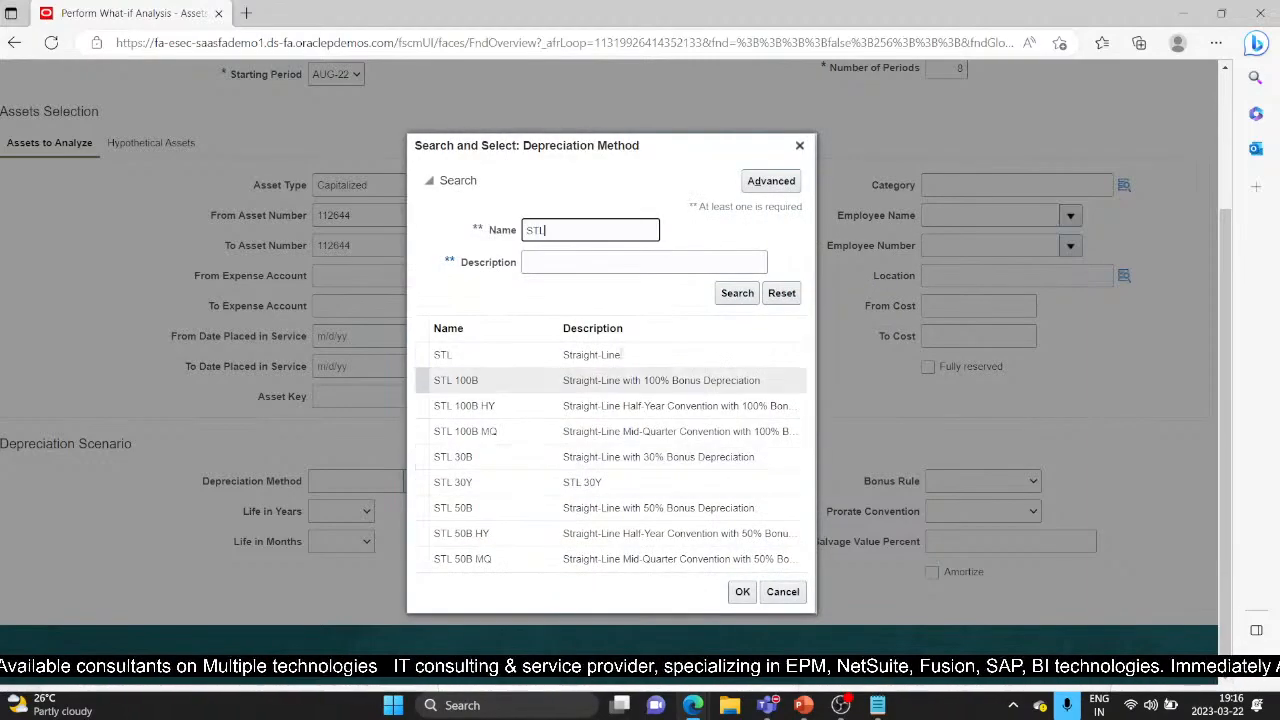
click(522, 515)
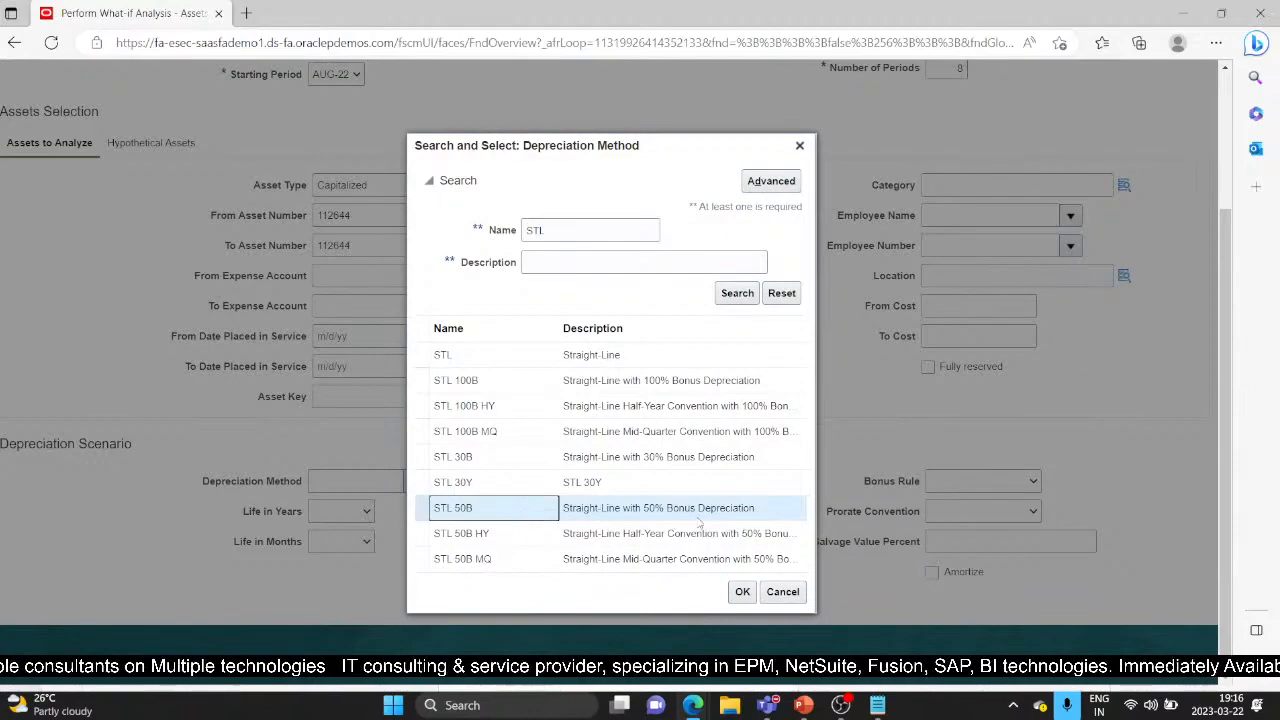
click(741, 592)
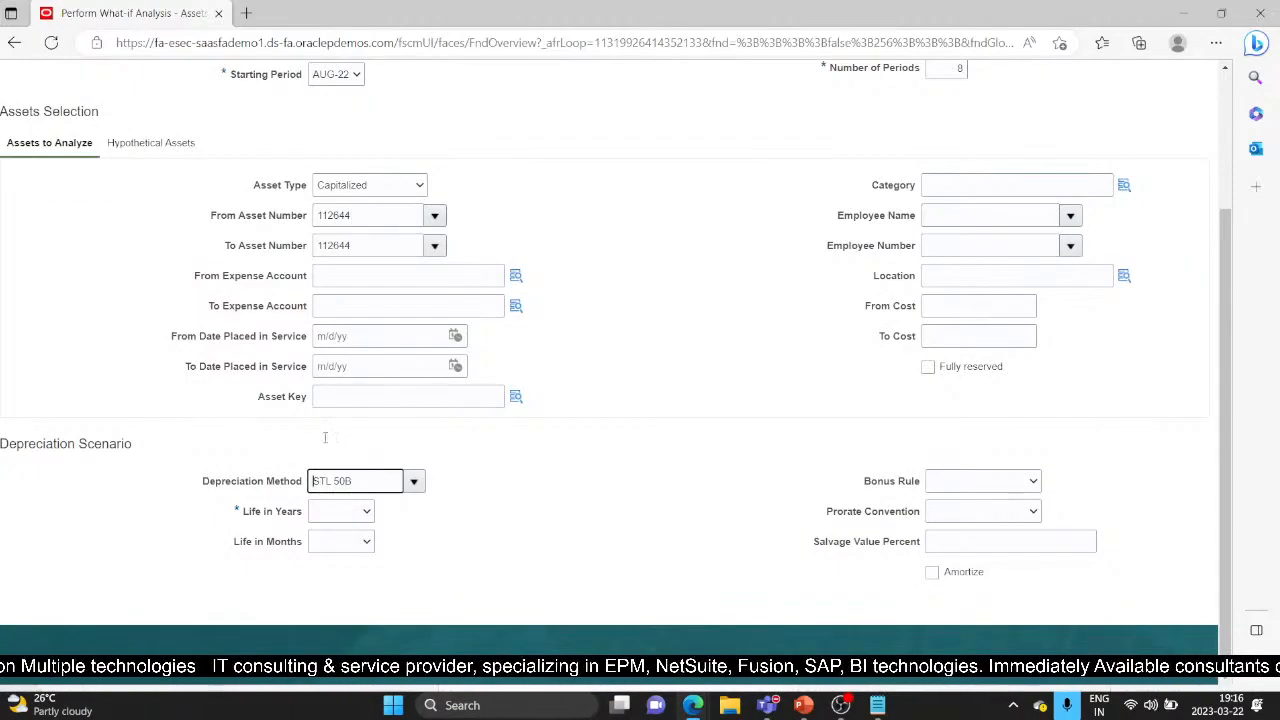
Set Life 3 years and 0 months with CAL DAILY proration, then submit the analysis
click(367, 512)
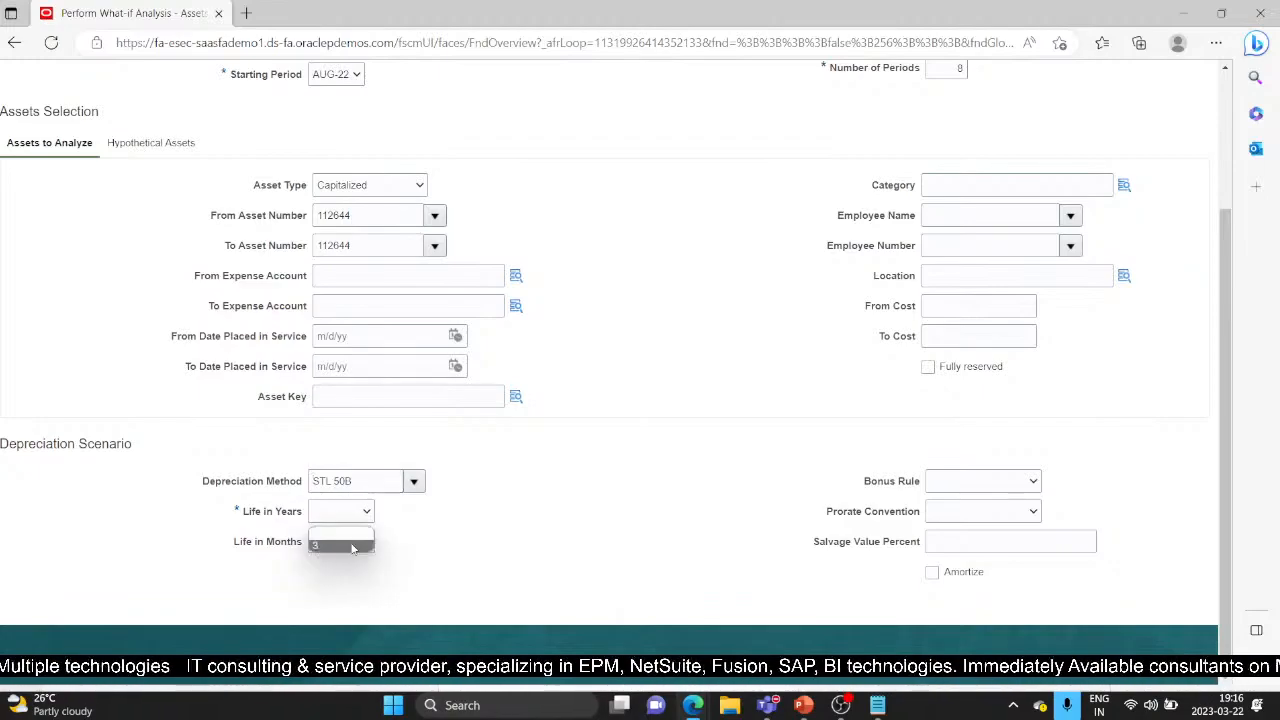
click(340, 536)
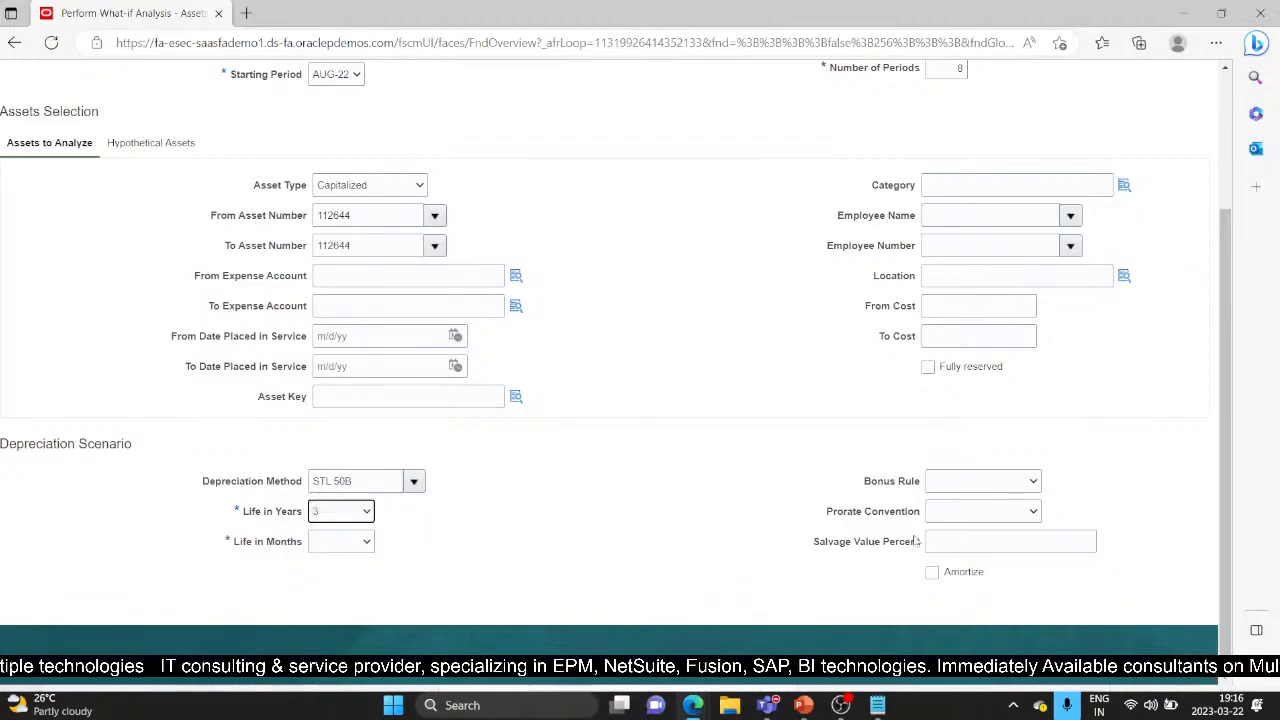
click(1010, 485)
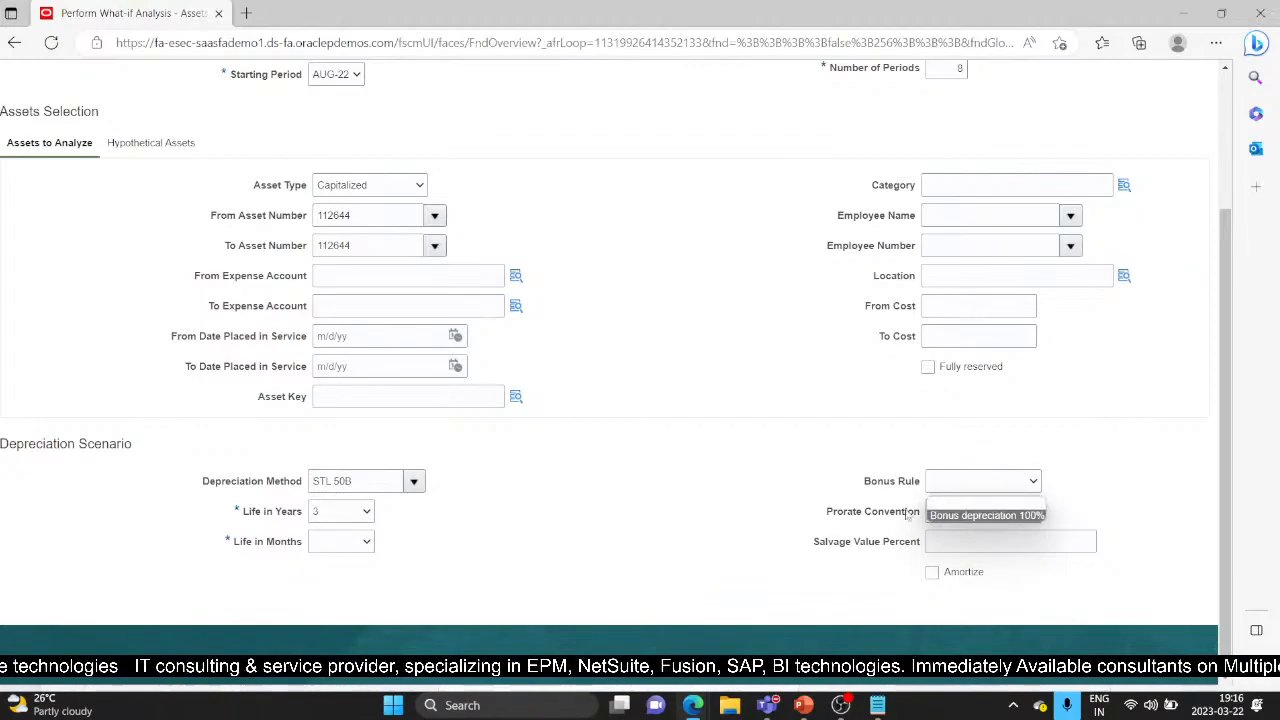
click(872, 512)
click(998, 518)
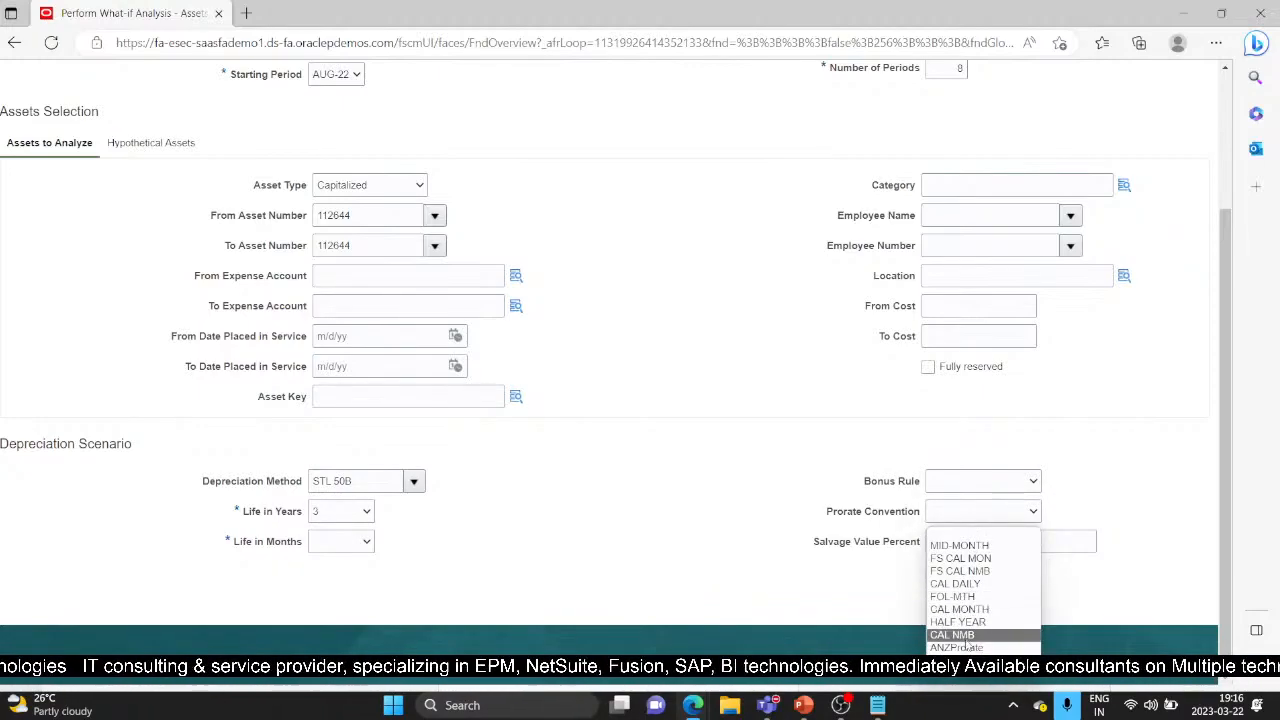
click(955, 583)
scroll(724, 507, up, 2)
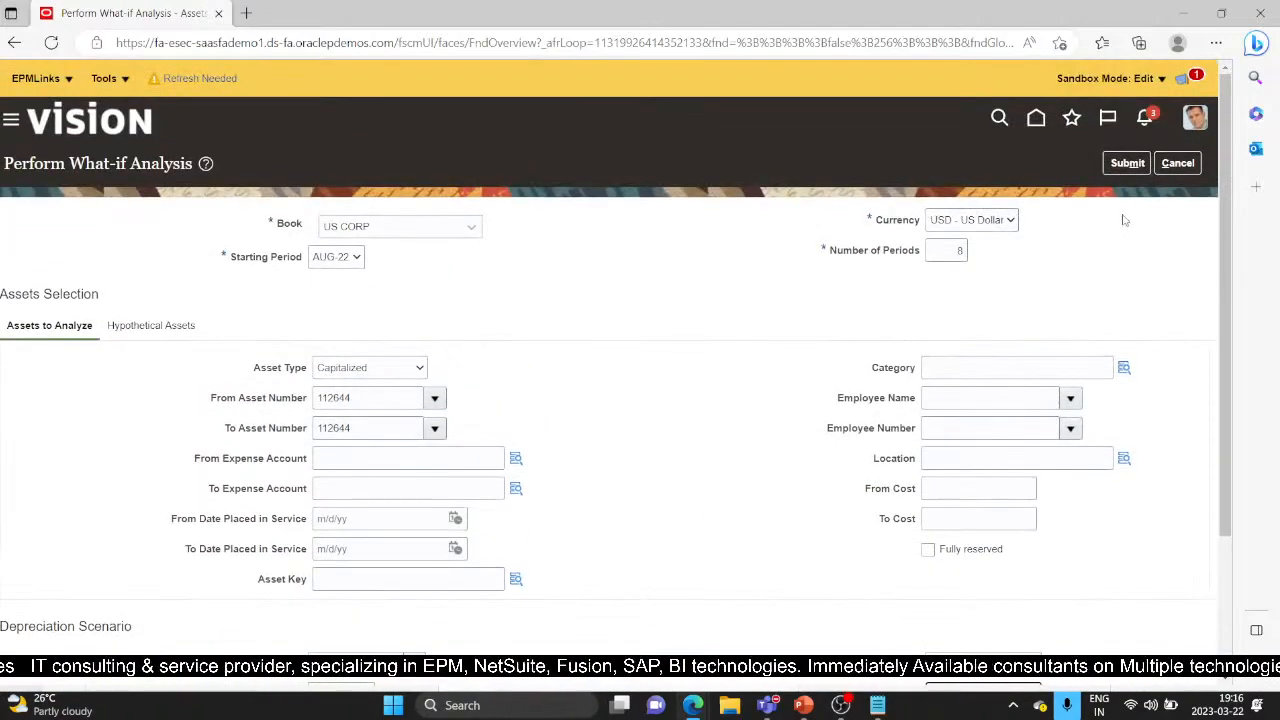
click(1127, 163)
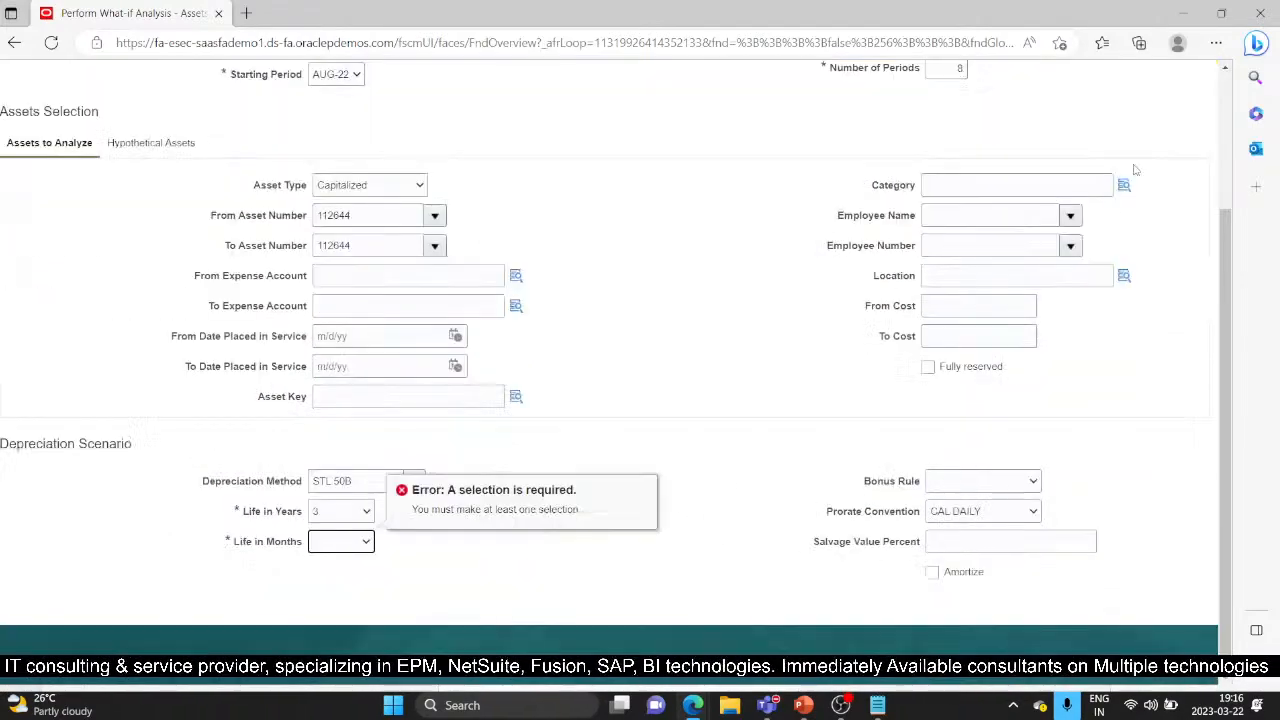
click(363, 545)
click(360, 575)
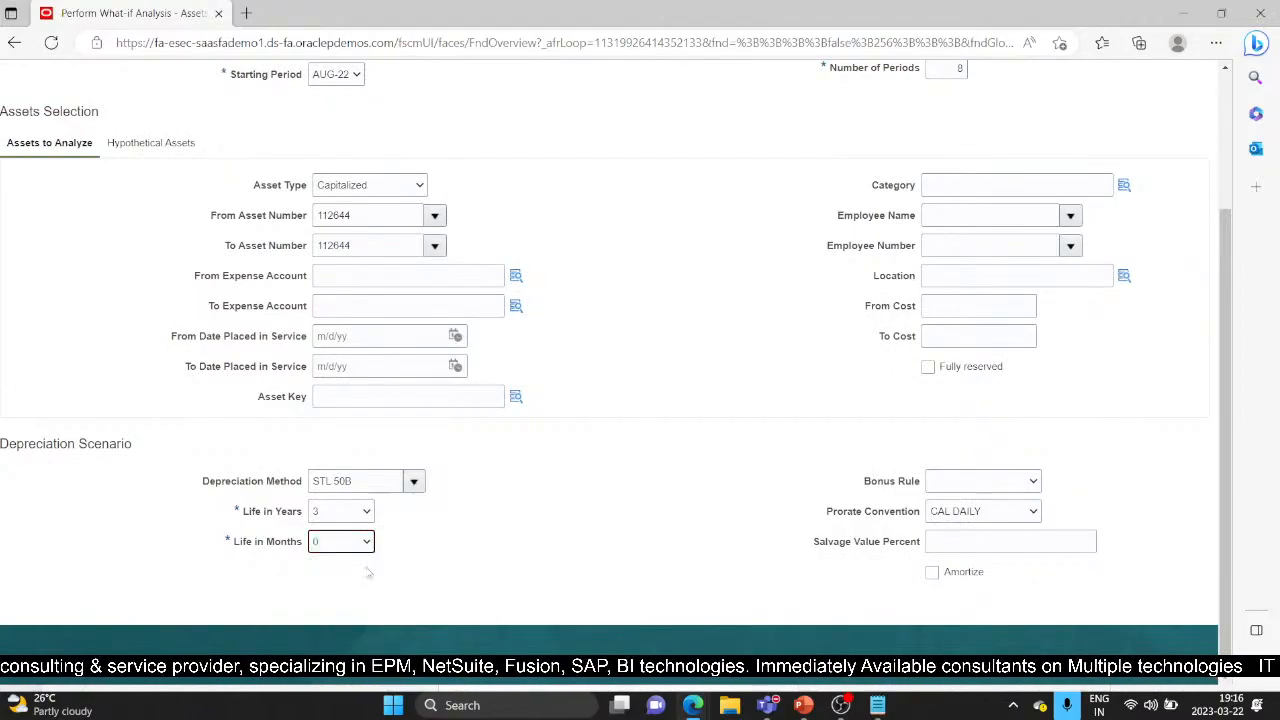
scroll(724, 400, up, 3)
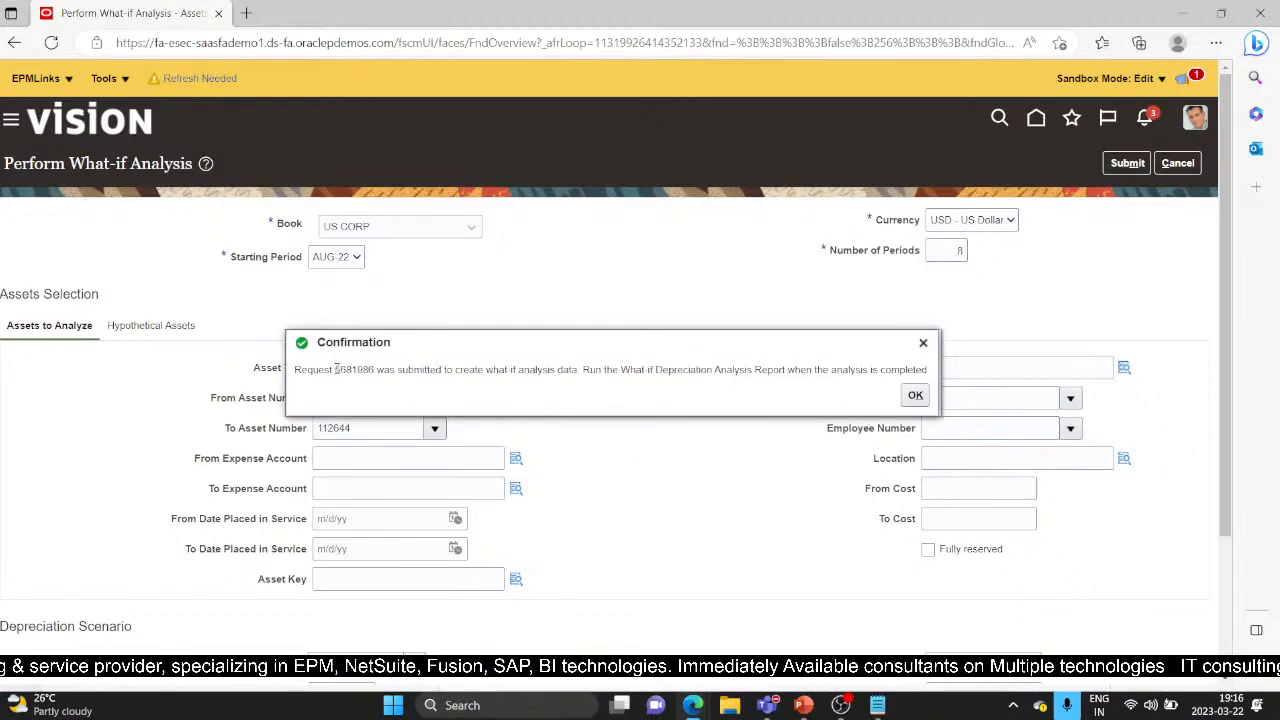
Copy the request number 5681986 and dismiss the submission confirmation
drag(336, 369, 377, 370)
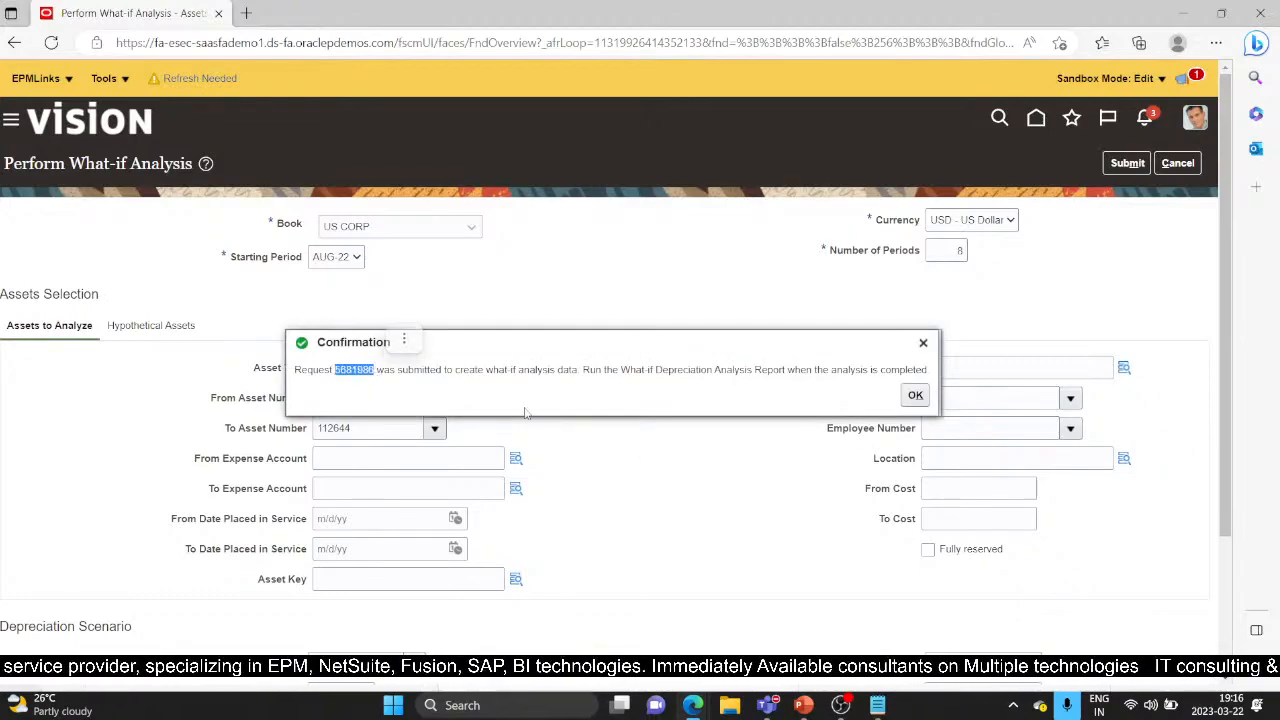
key(ctrl+c)
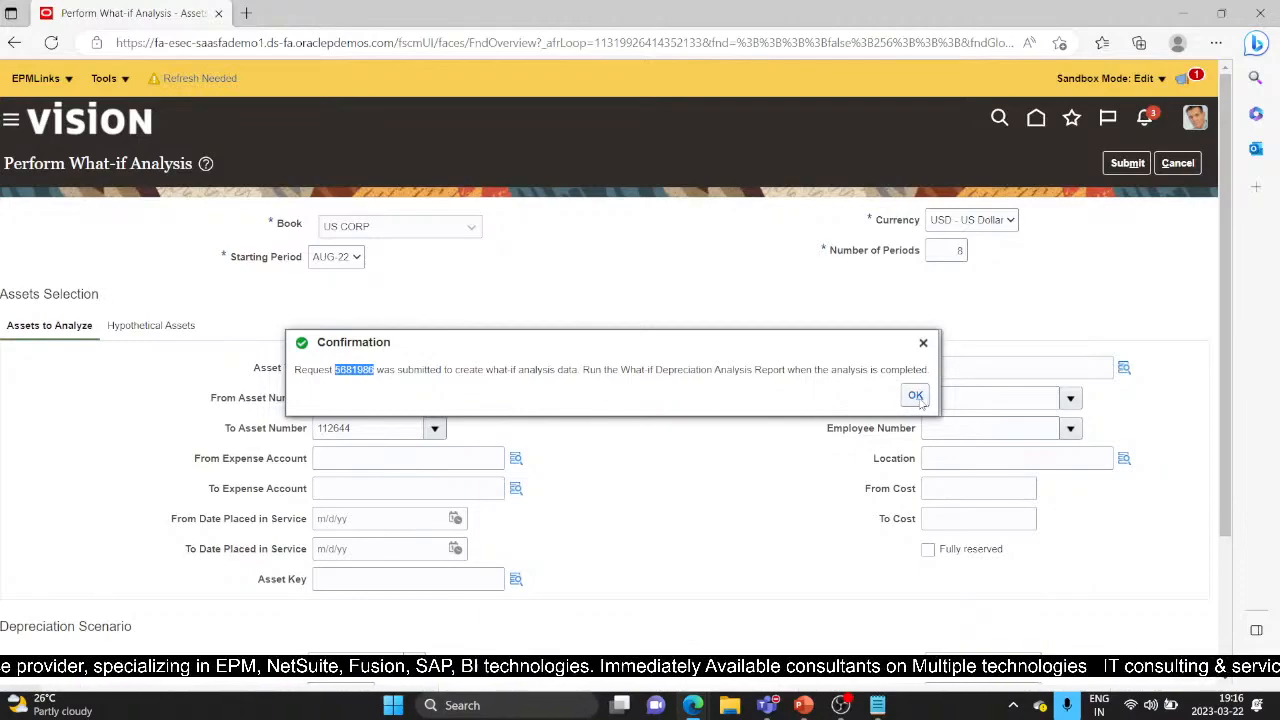
click(916, 396)
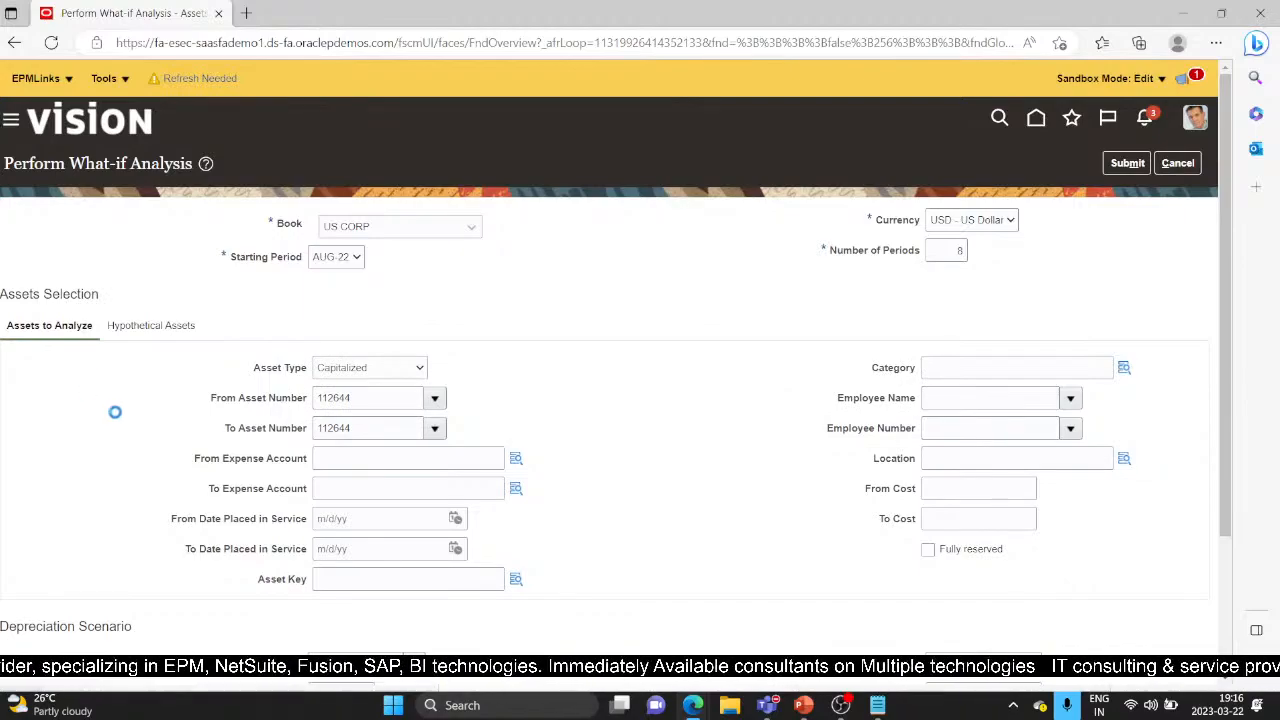
scroll(240, 451, down, 6)
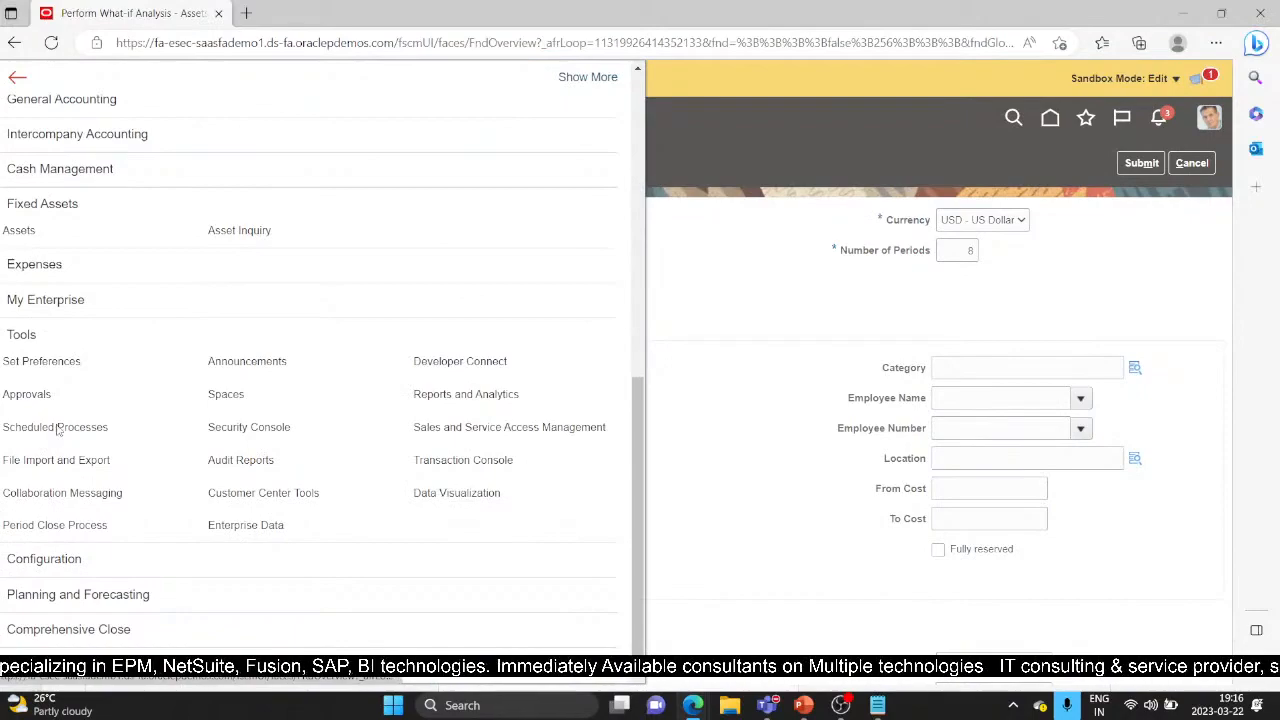
Go to Tools > Scheduled Processes, accepting to leave the what-if page unsaved
click(109, 432)
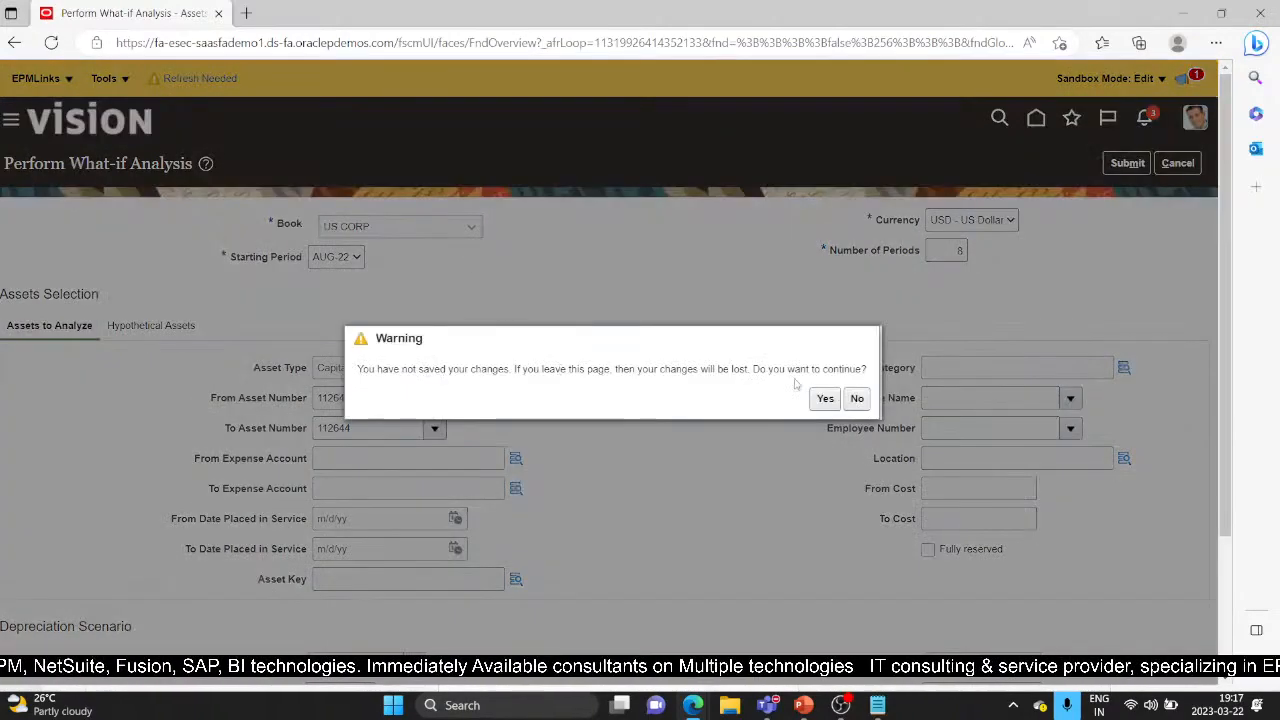
click(825, 399)
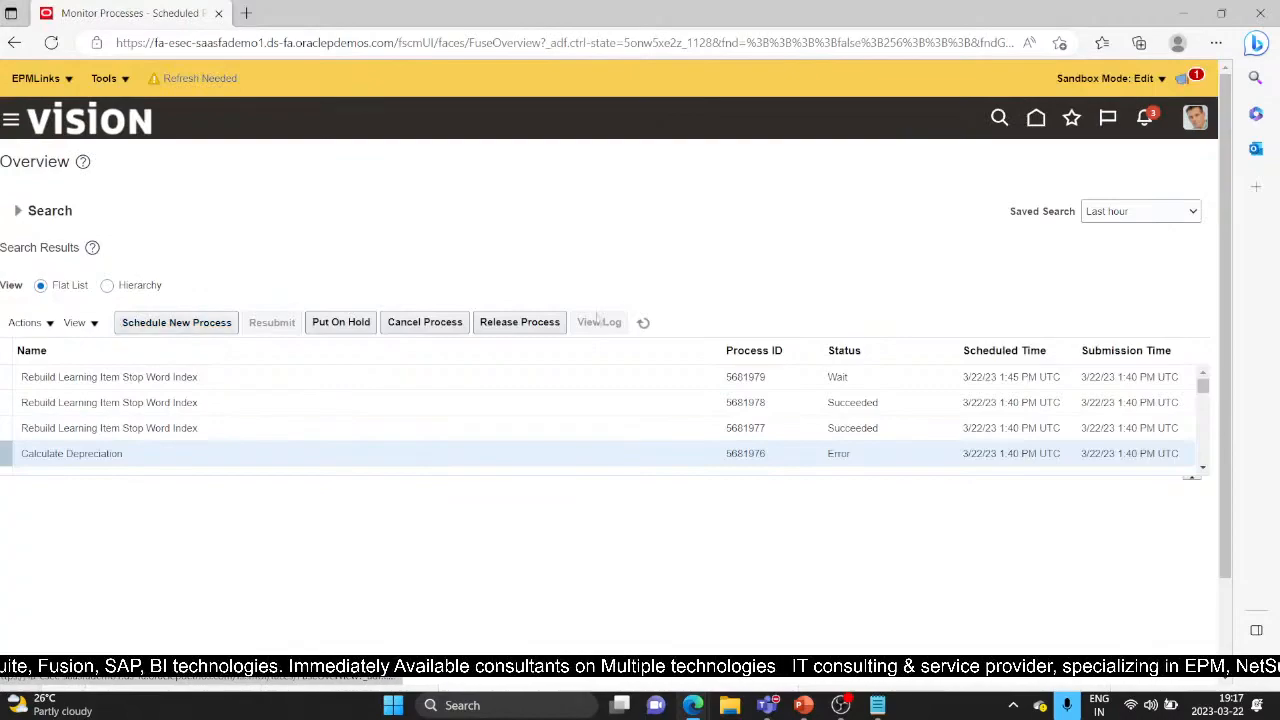
Schedule a new process, searching for and selecting What-if Depreciation Analysis Report
click(197, 326)
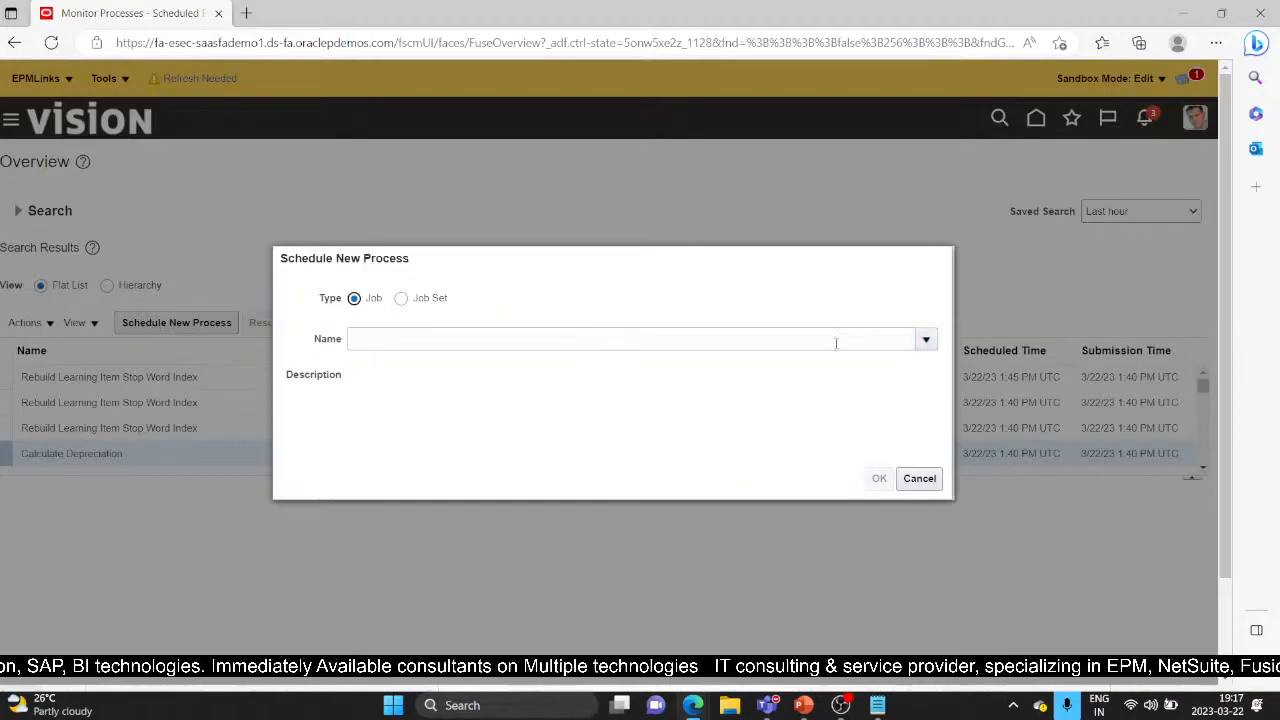
click(925, 341)
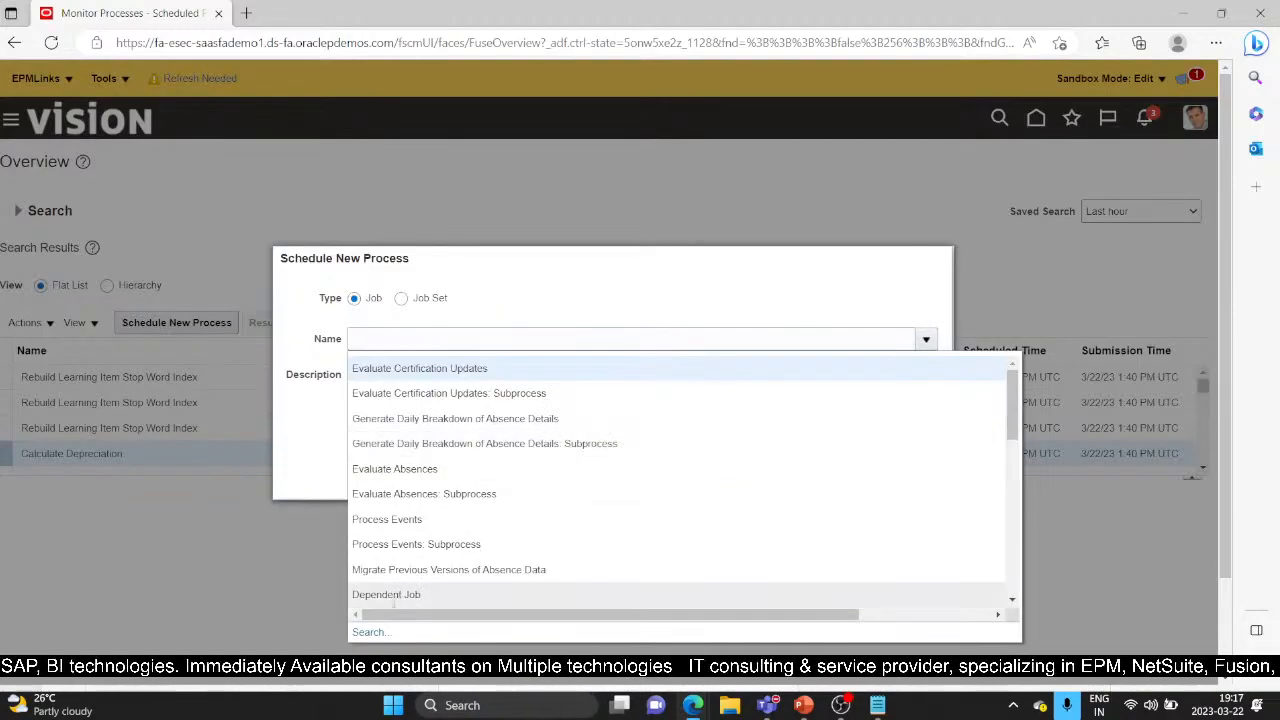
click(373, 634)
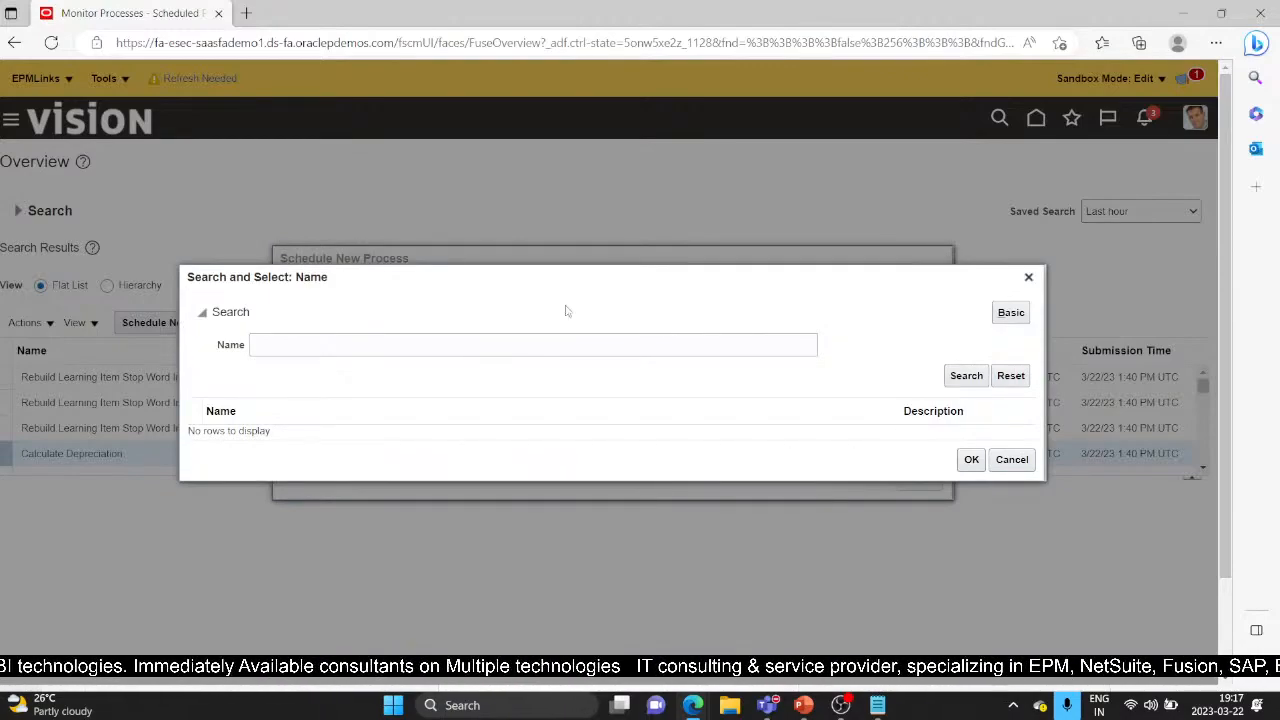
click(548, 344)
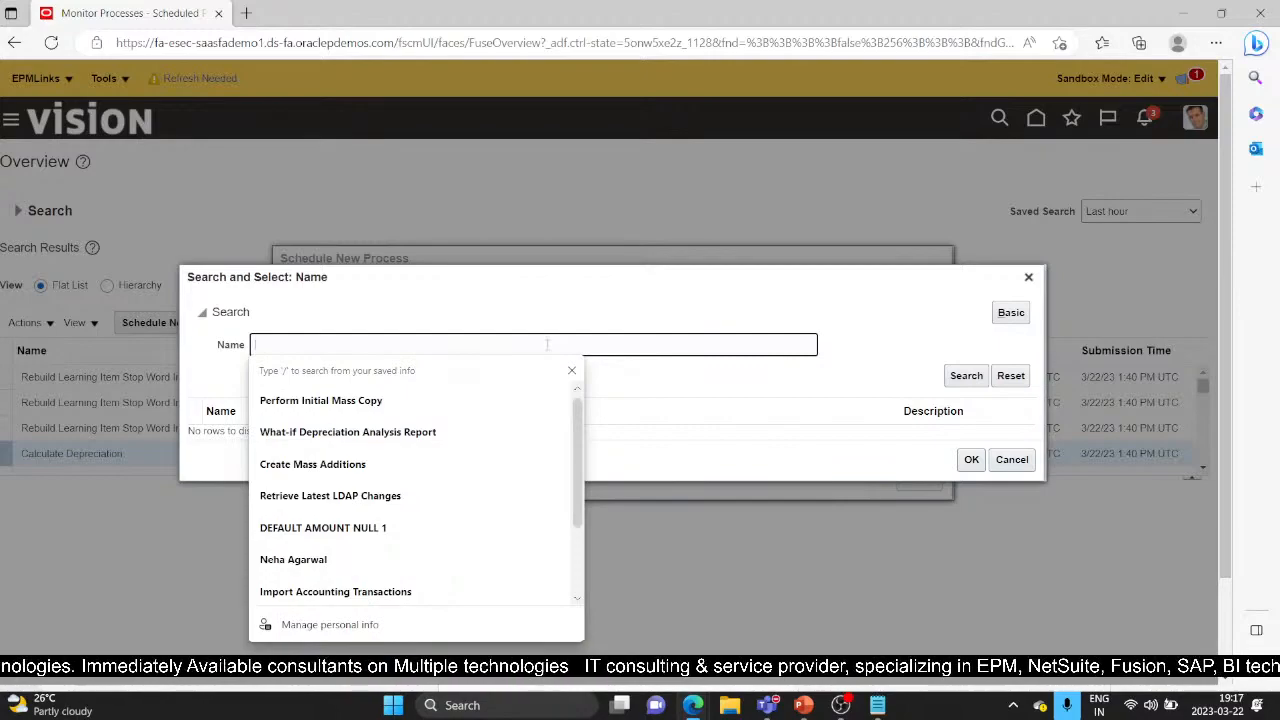
text(Wha)
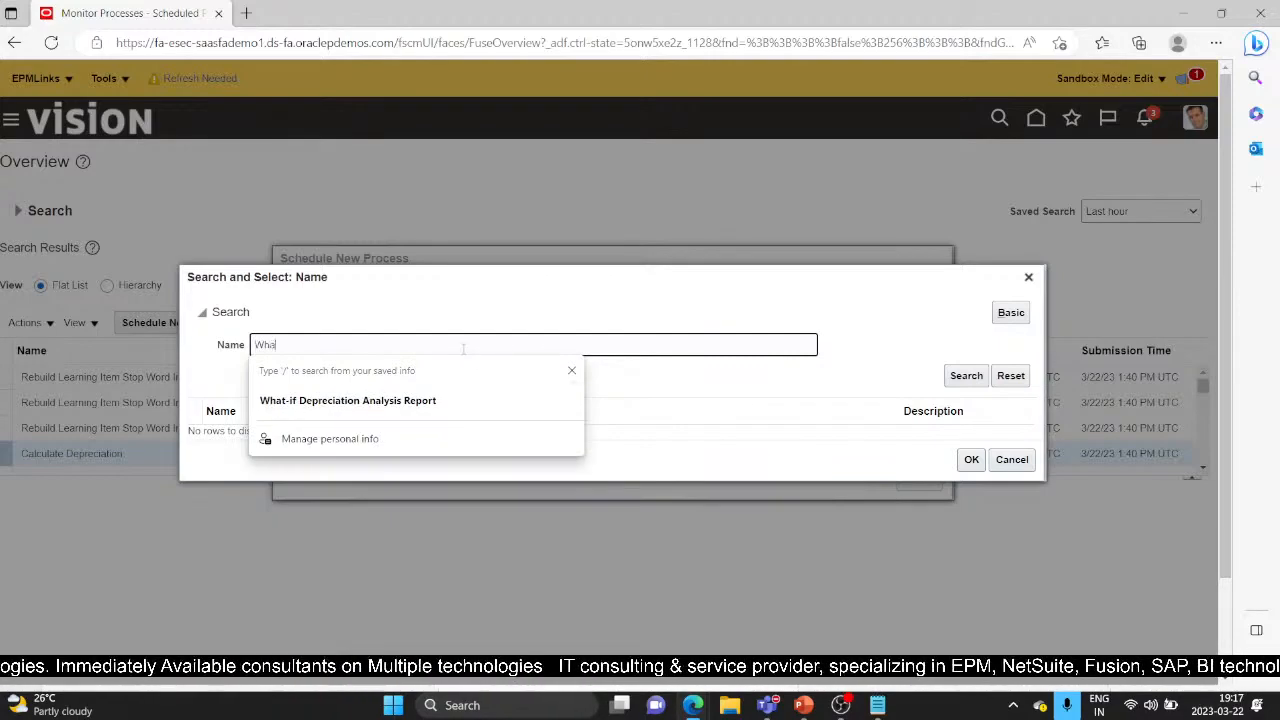
key(Down)
key(Return)
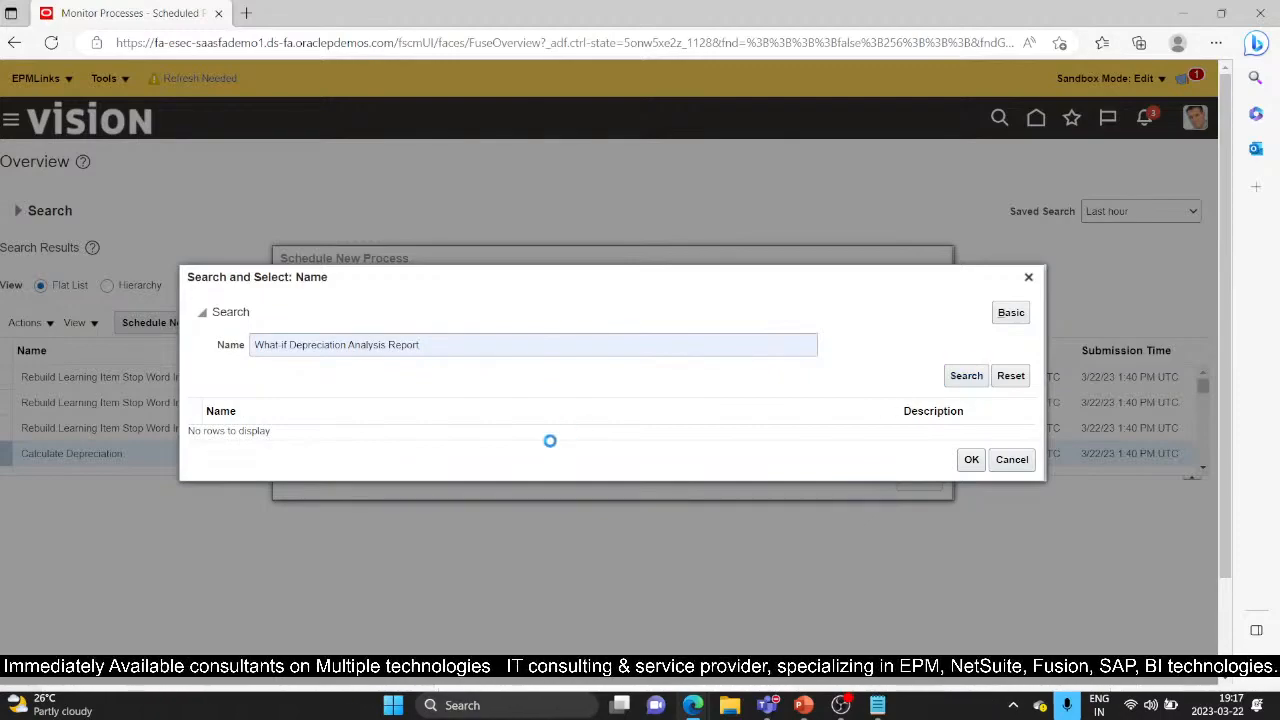
click(563, 430)
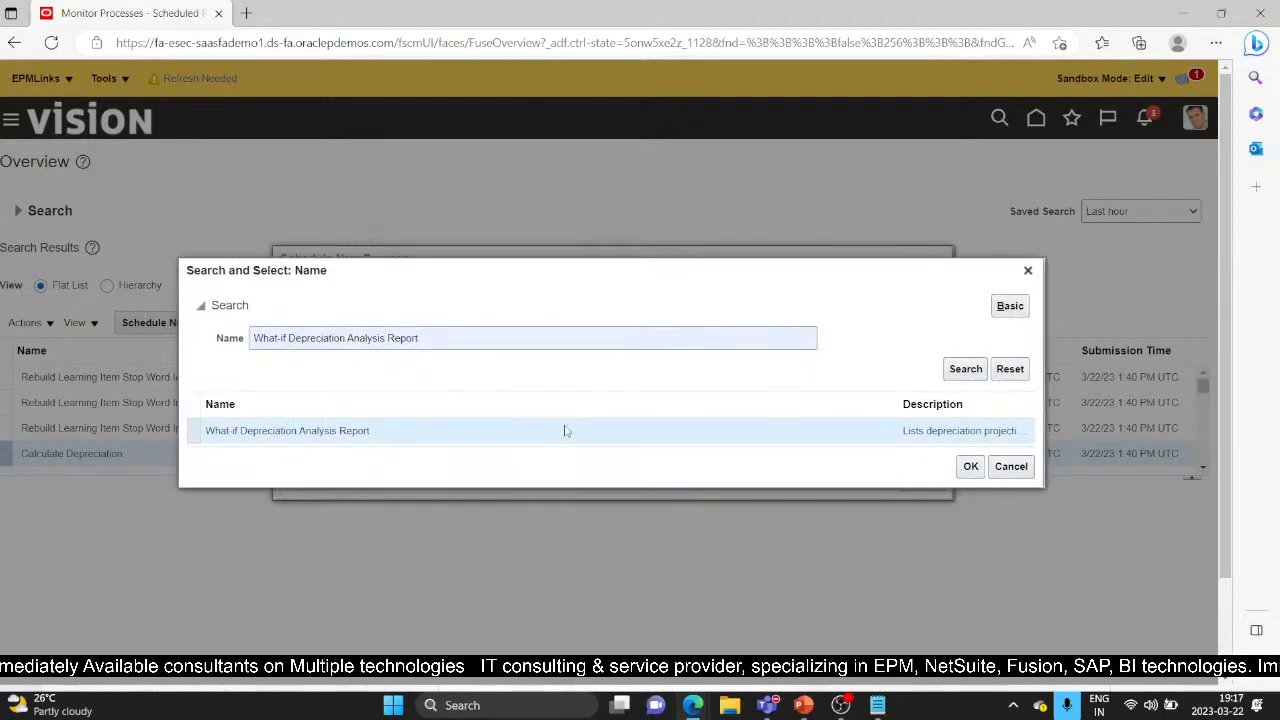
click(968, 466)
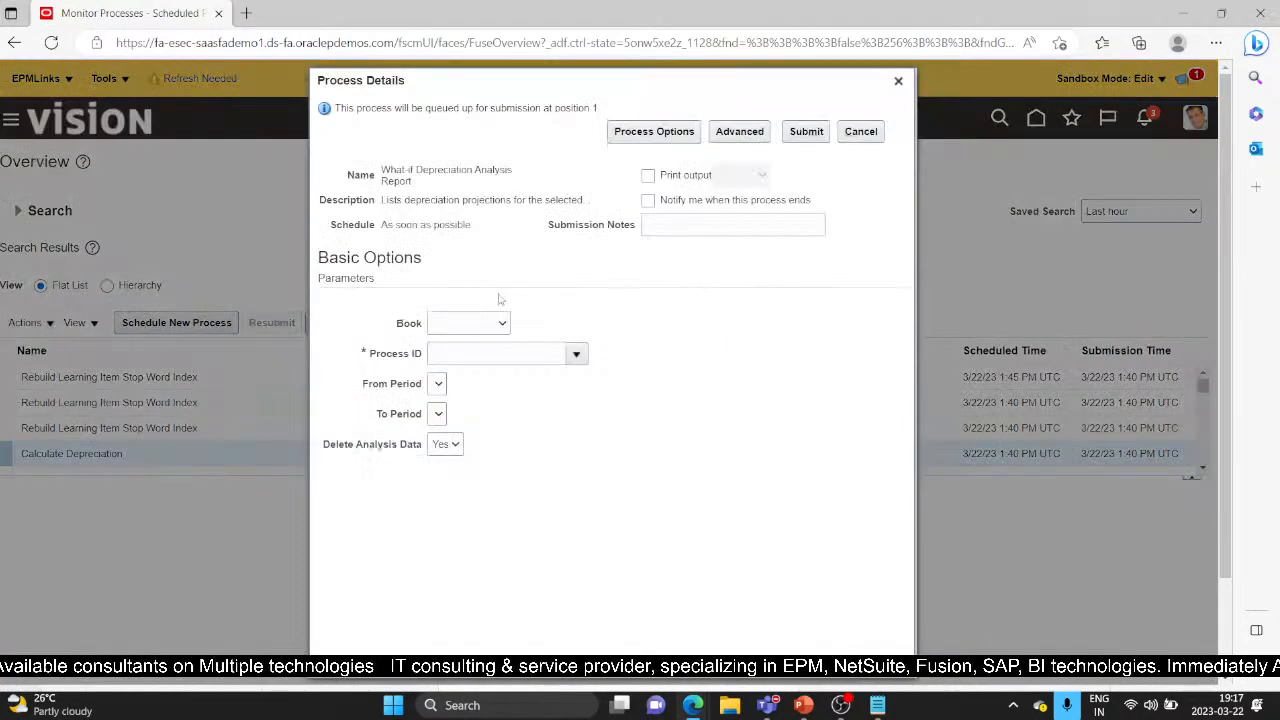
Submit the report with Book US CORP, Process ID 5681986, and Delete Analysis Data No
click(488, 323)
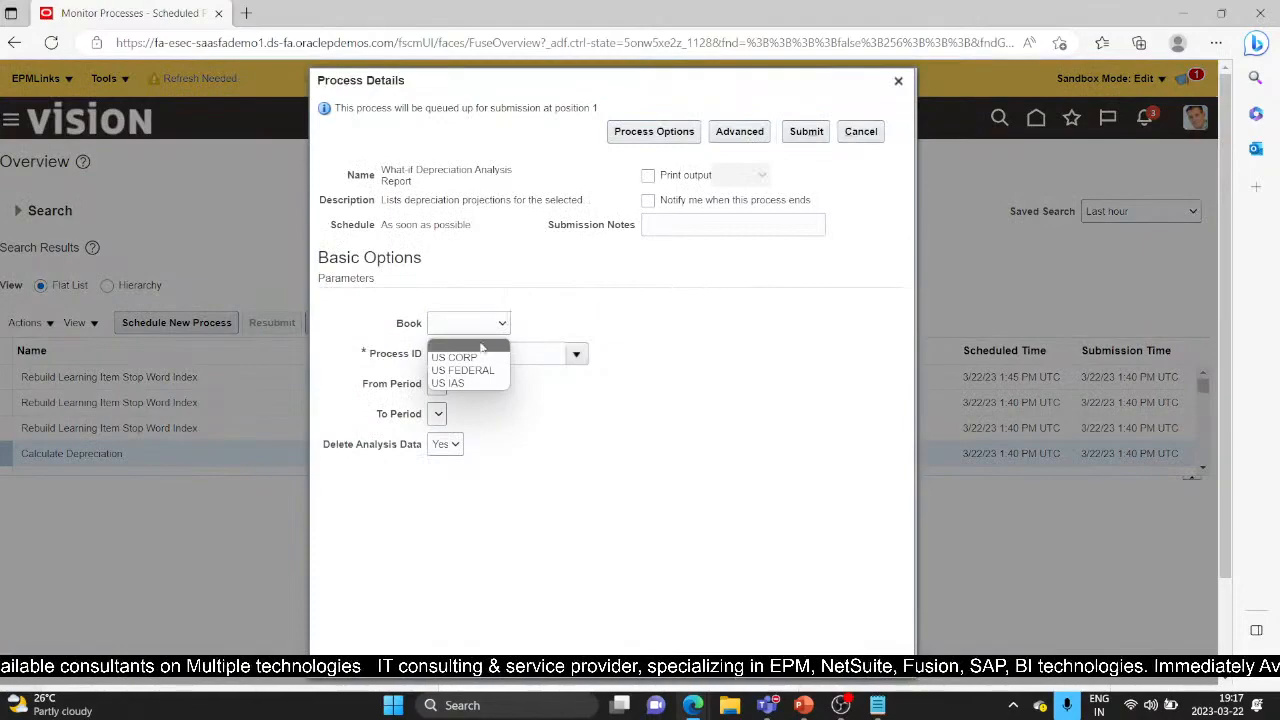
click(472, 358)
click(491, 353)
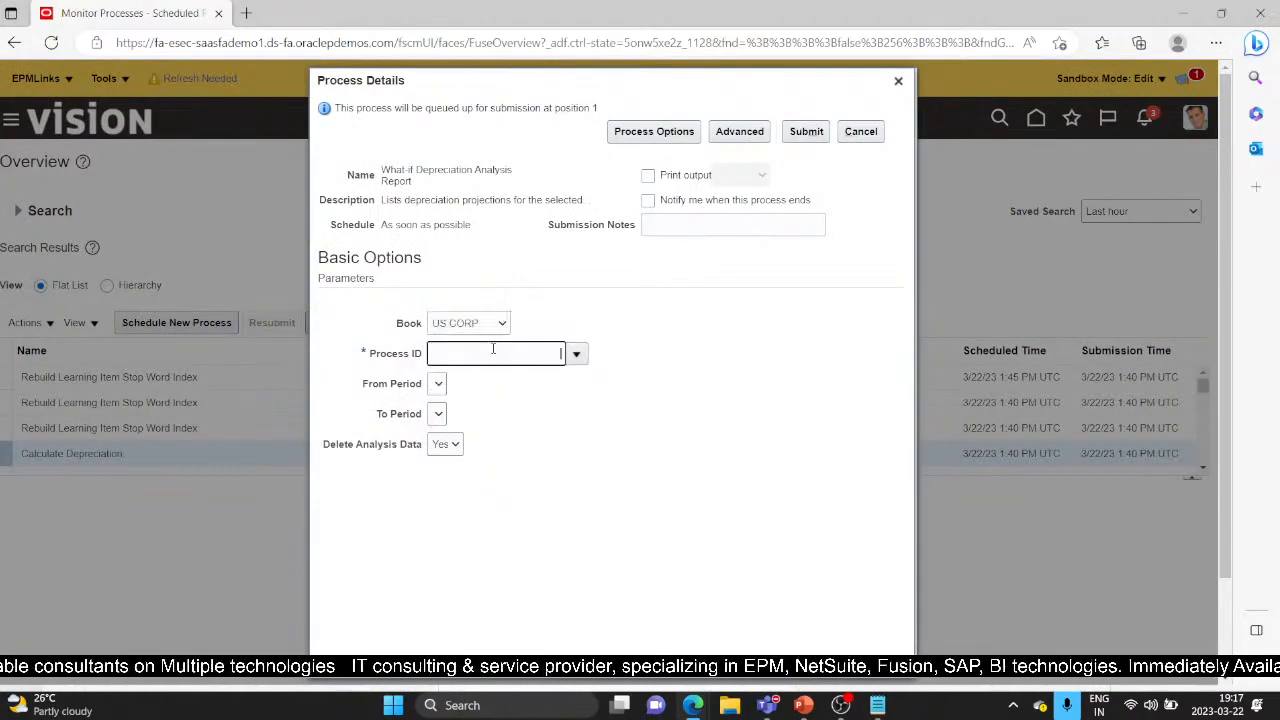
text(5681986)
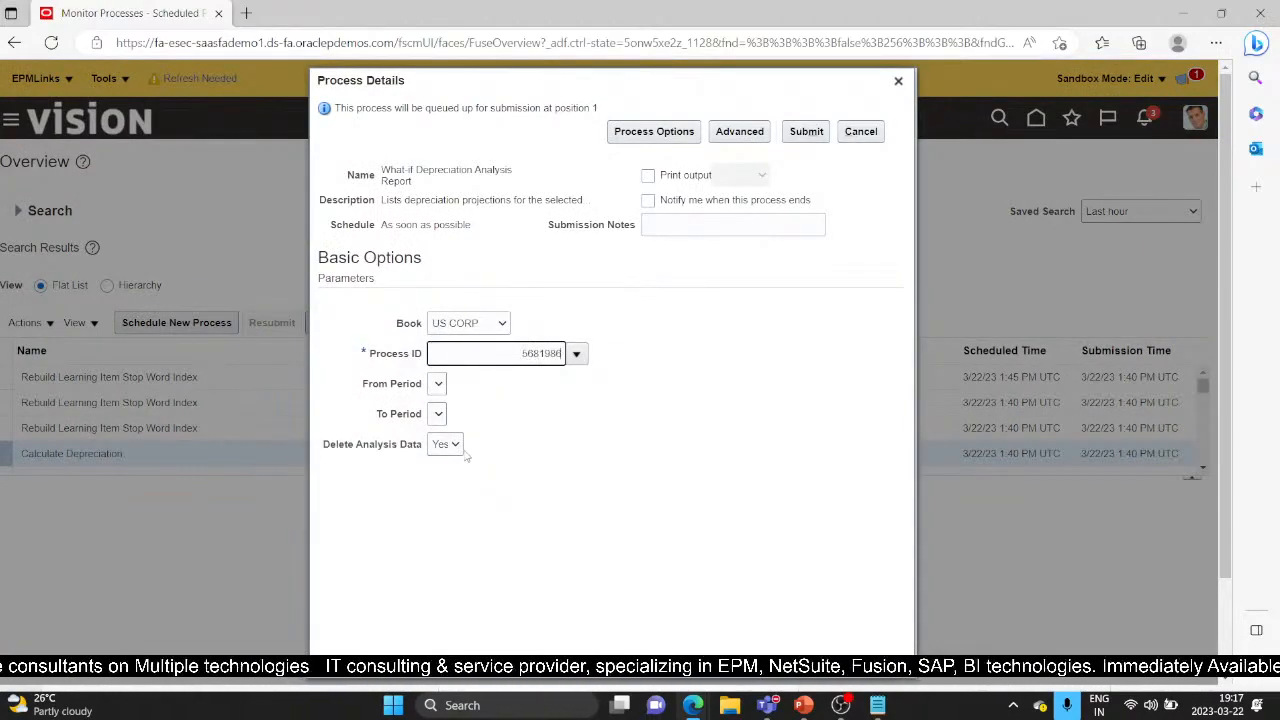
click(447, 444)
click(452, 467)
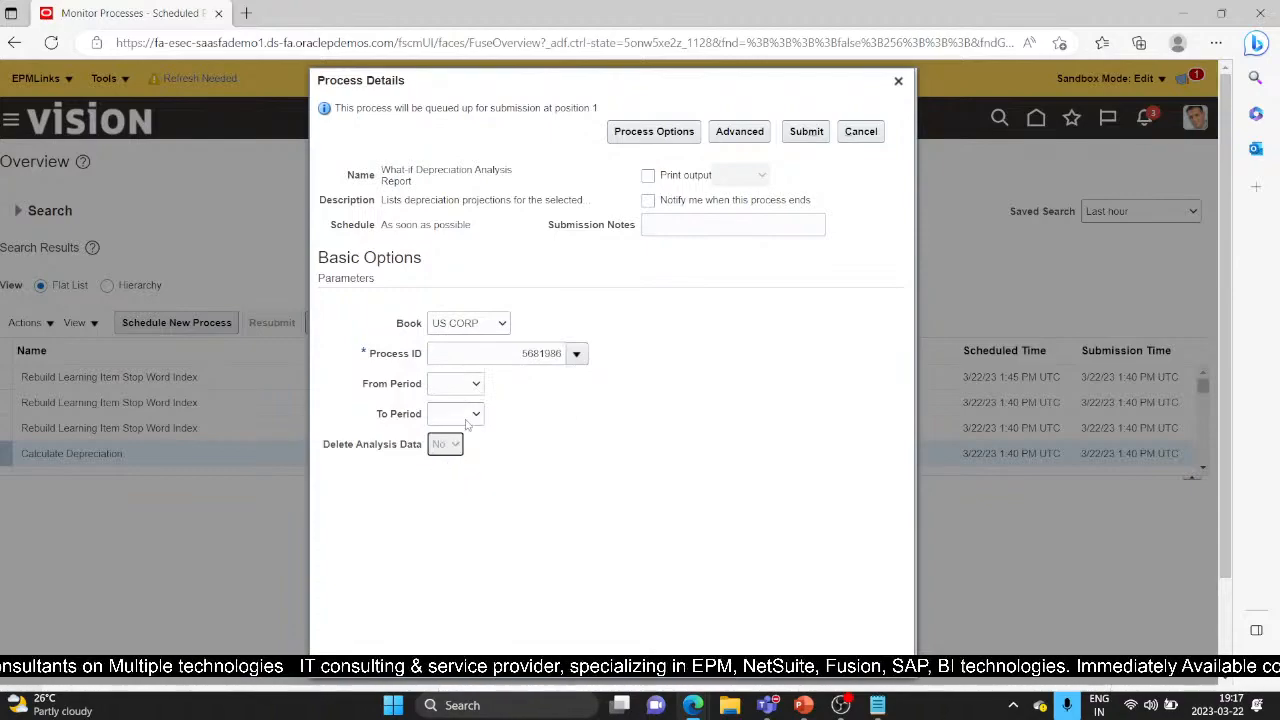
click(810, 131)
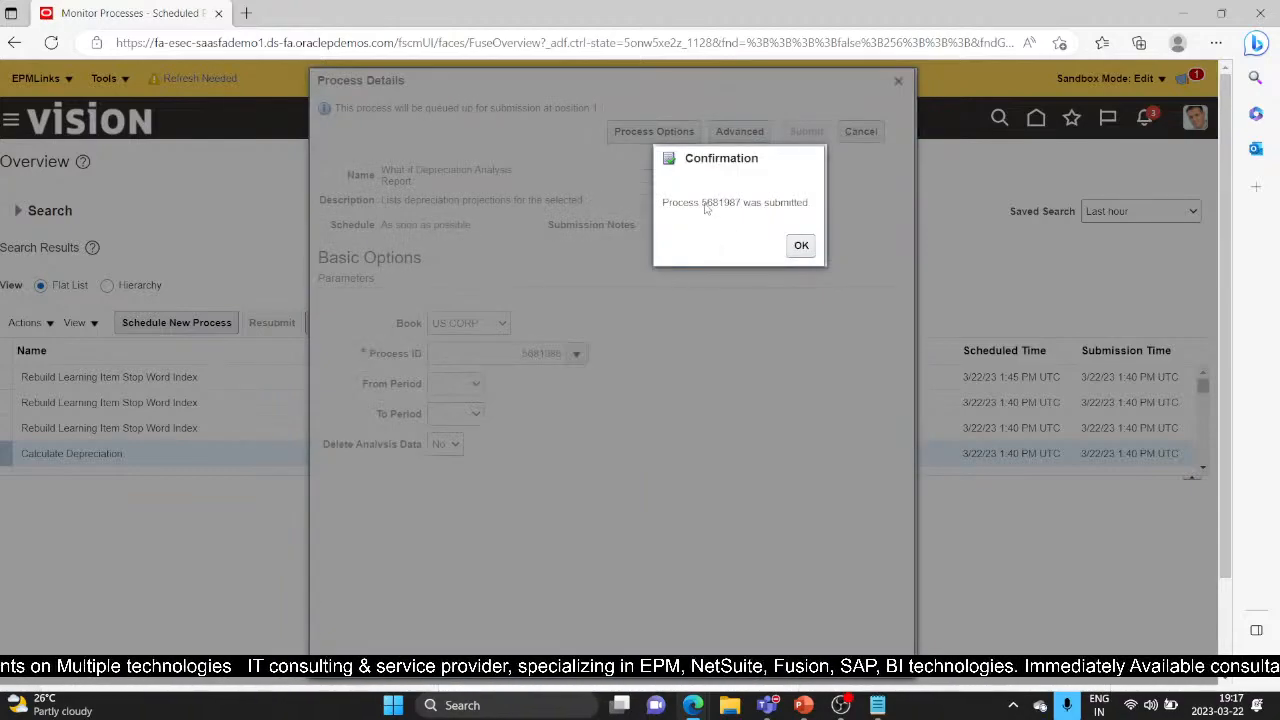
drag(701, 203, 744, 210)
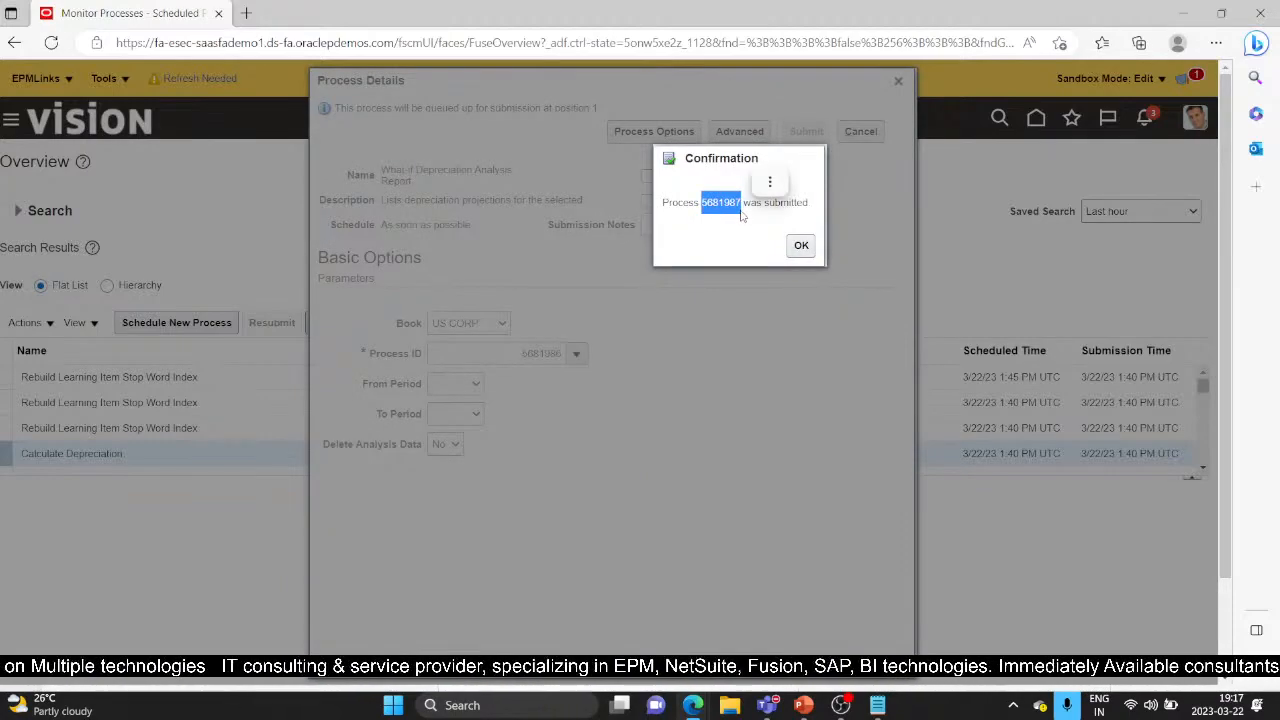
click(801, 246)
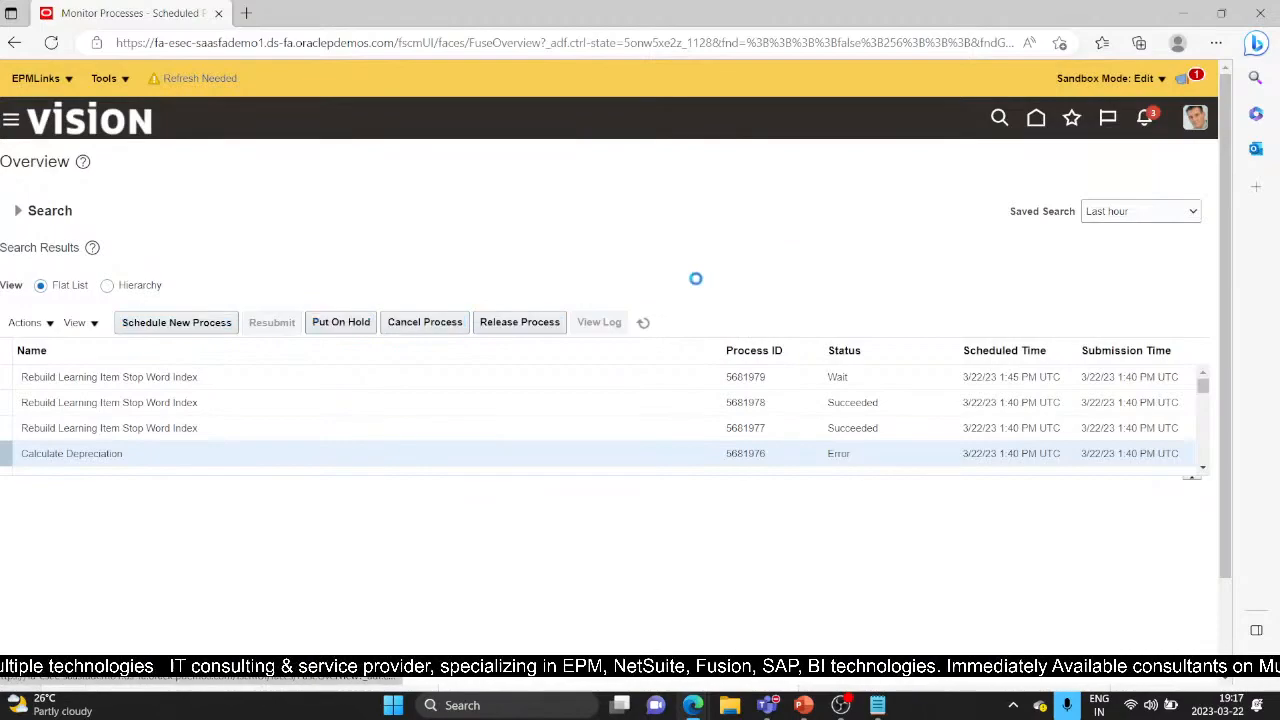
View the What-if report process 5681987 details and refresh until it shows Running
click(643, 323)
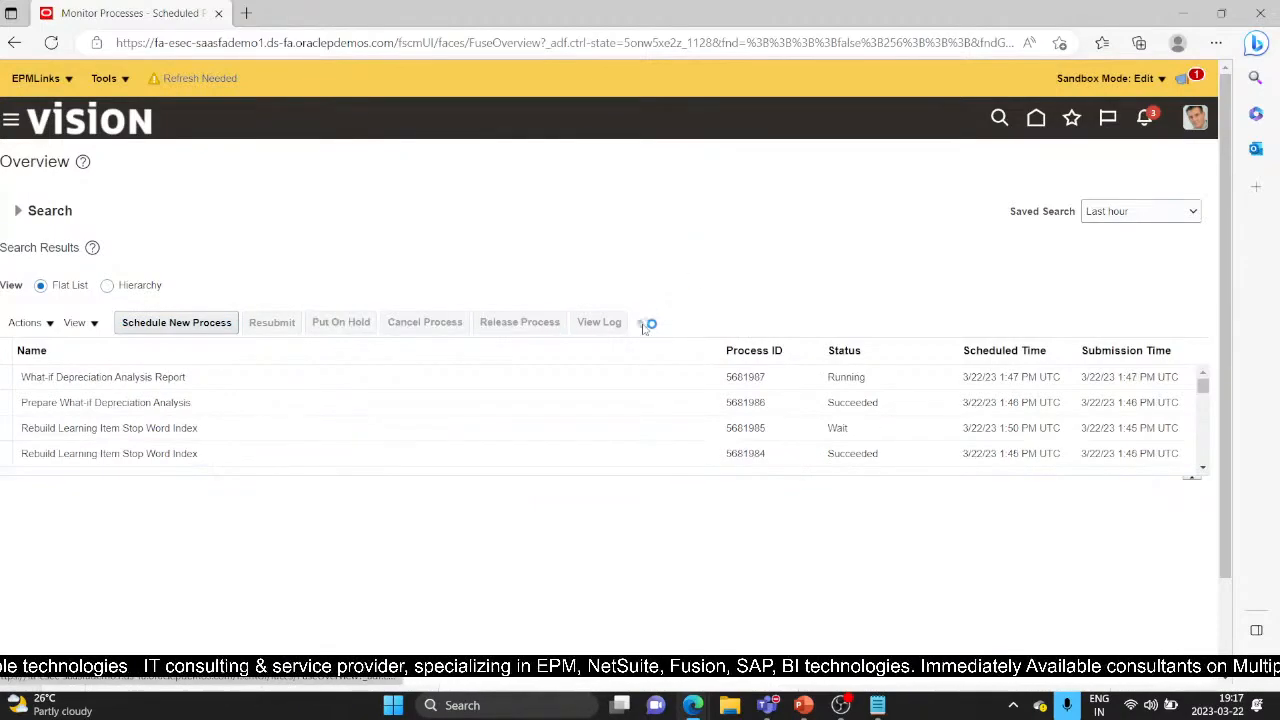
click(637, 403)
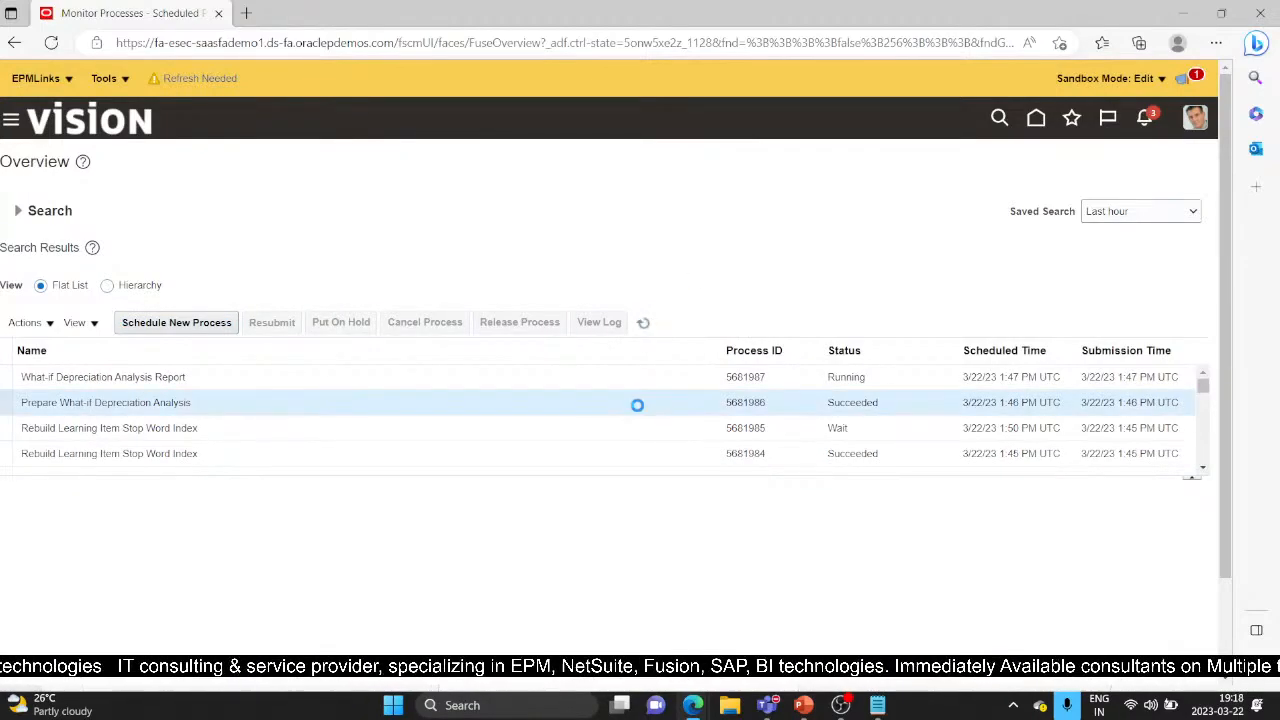
click(437, 374)
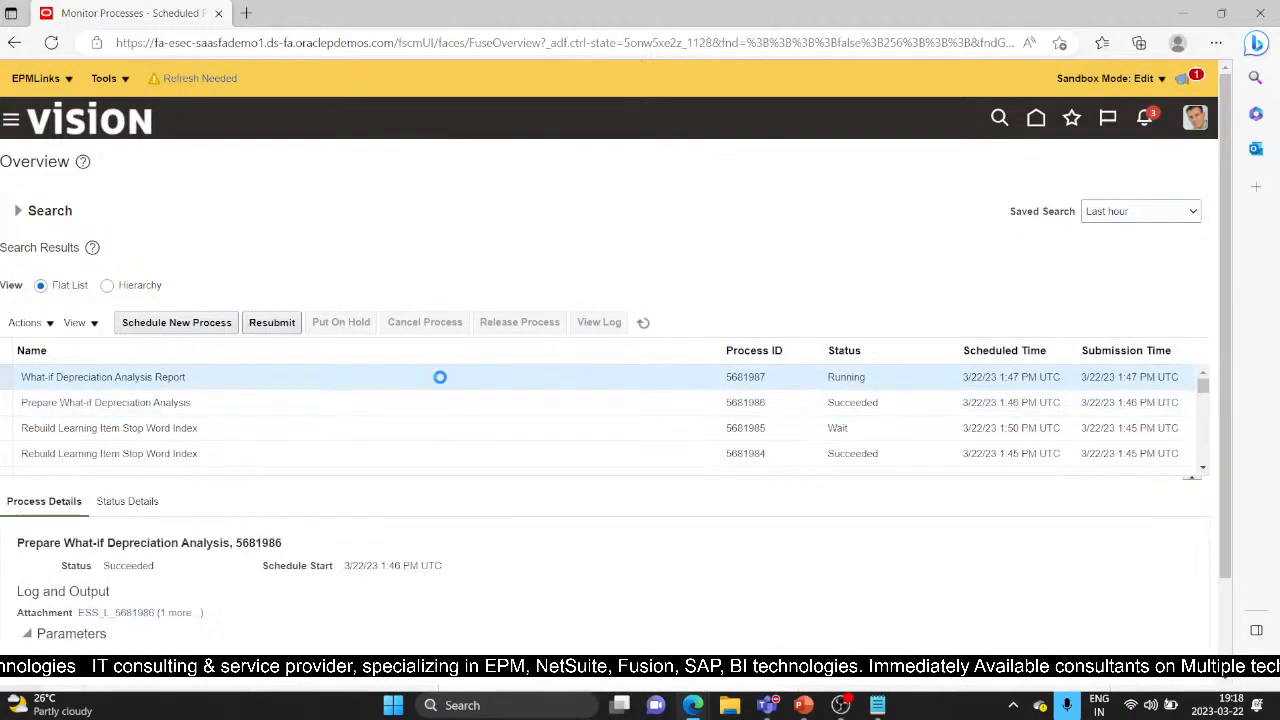
click(643, 324)
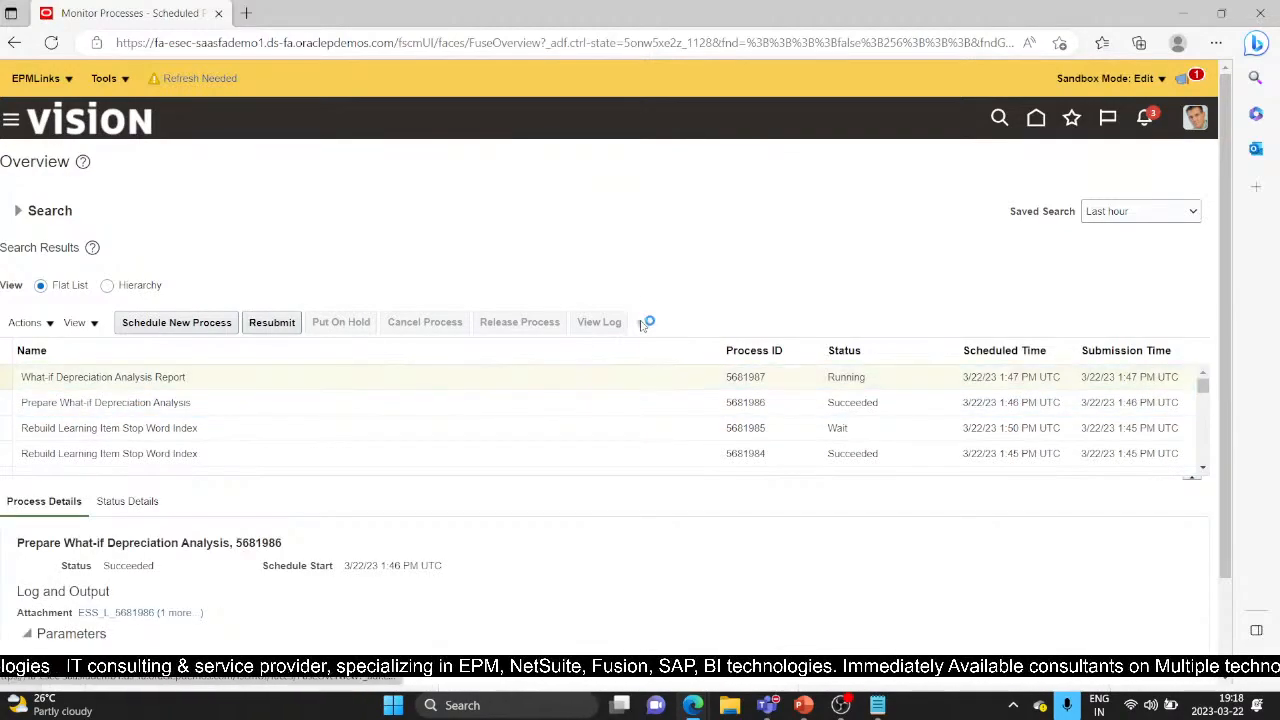
click(620, 372)
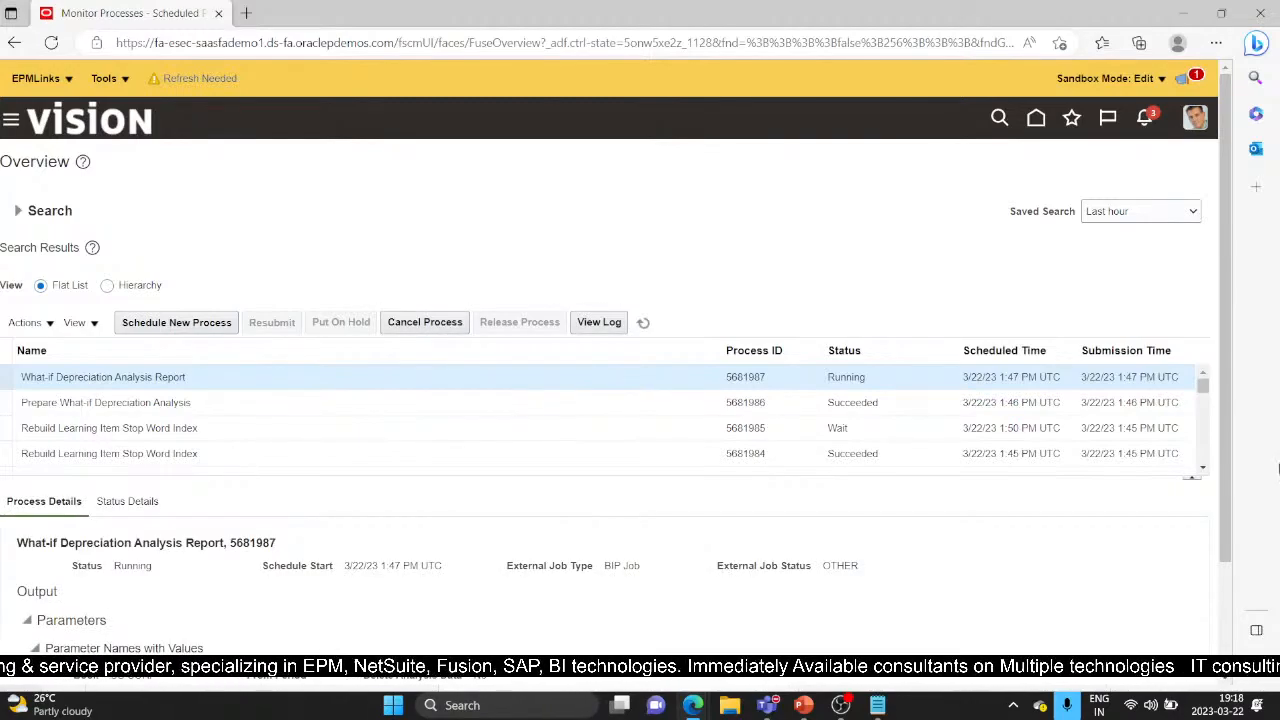
click(645, 324)
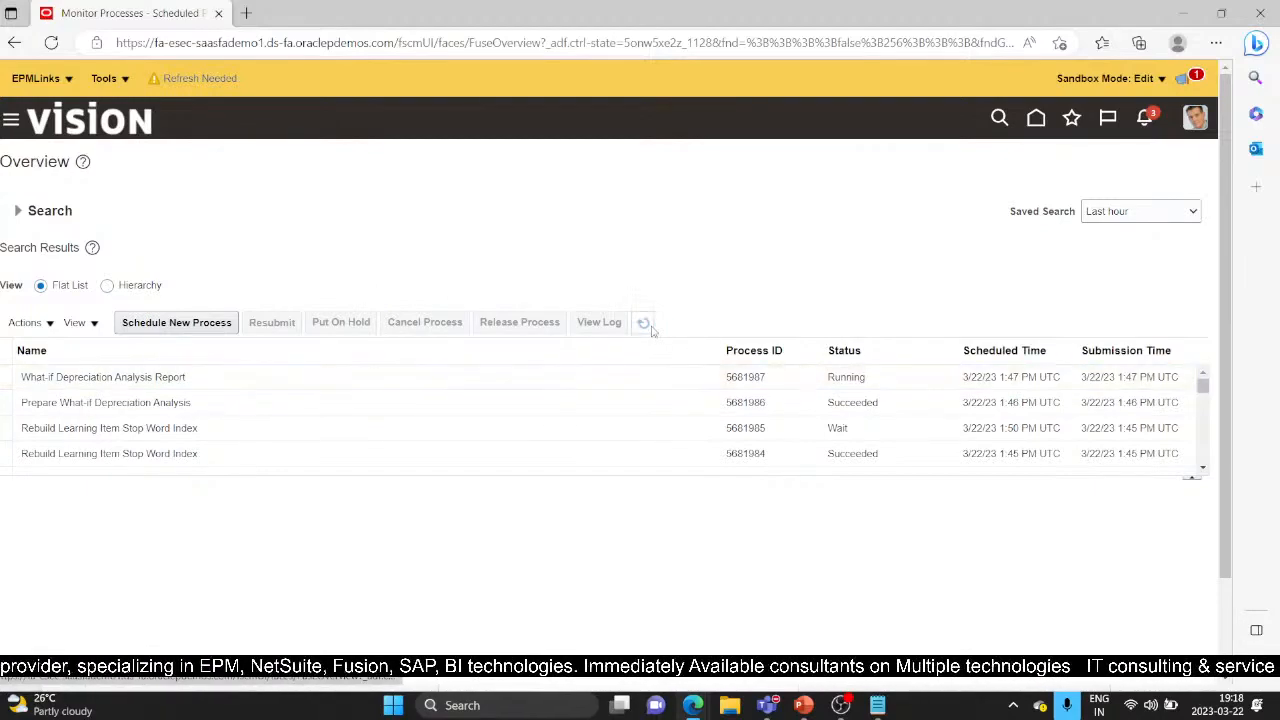
click(651, 330)
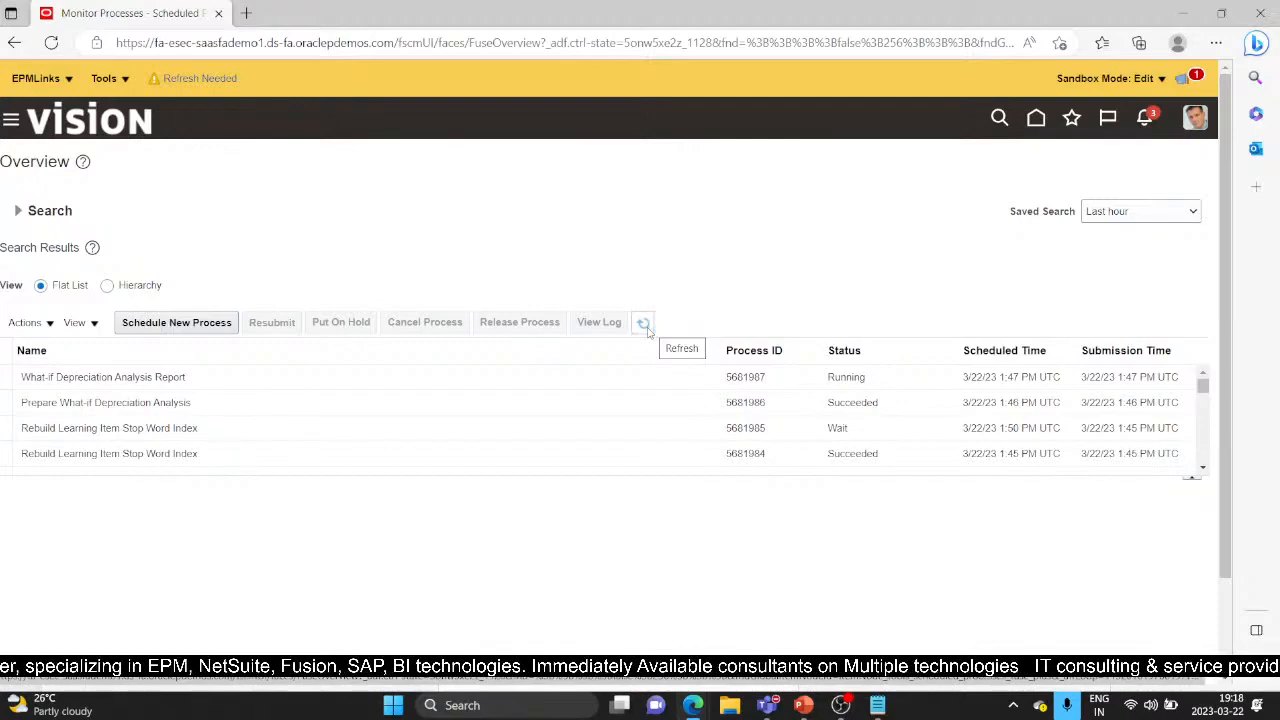
click(660, 376)
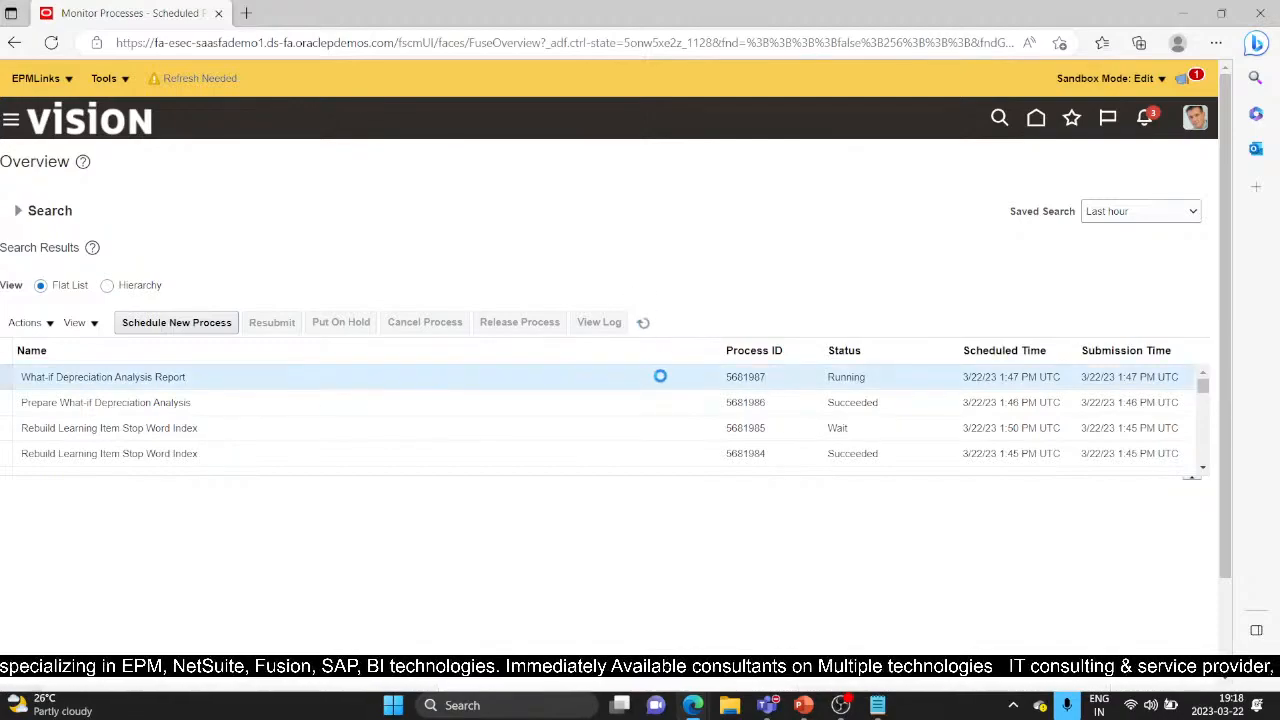
click(649, 325)
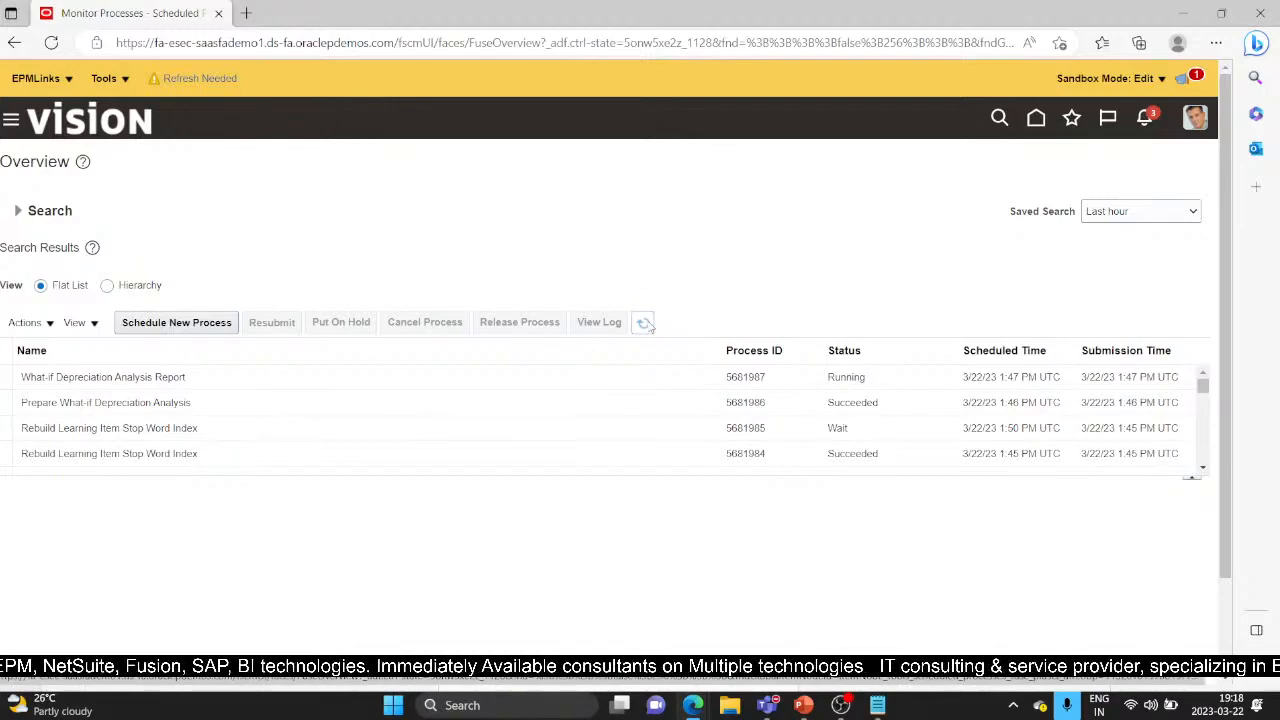
click(645, 323)
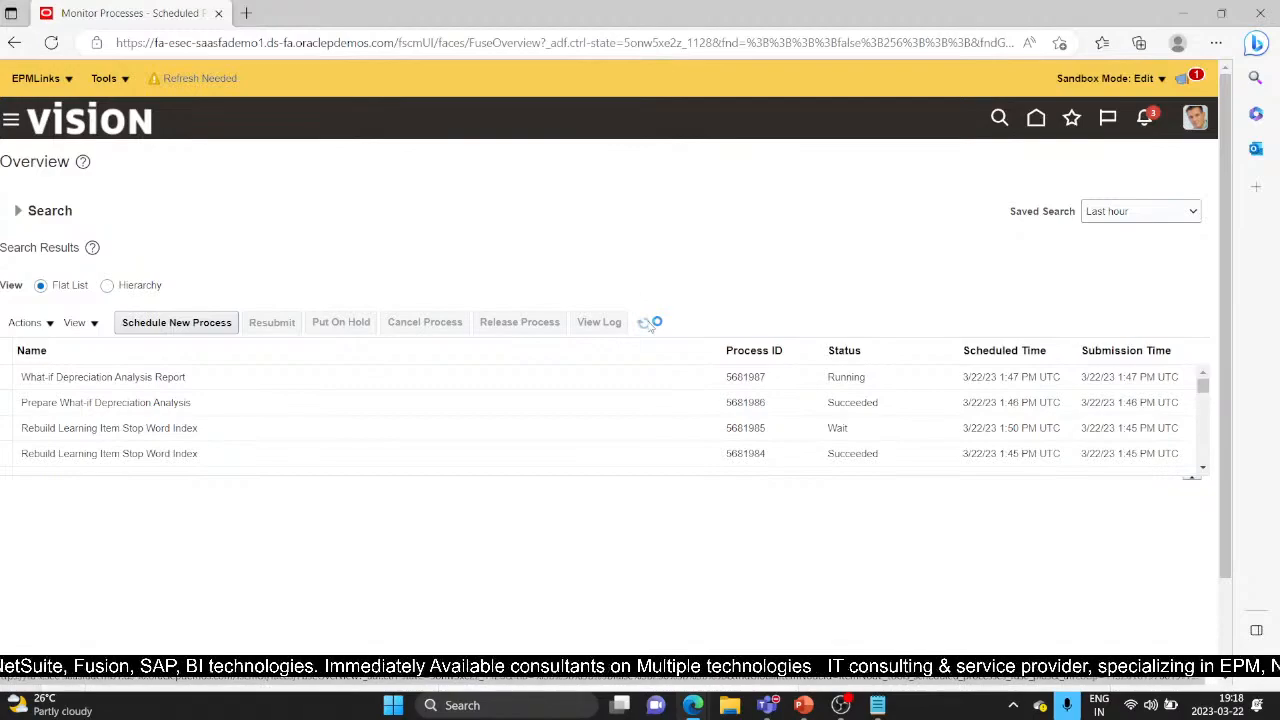
click(652, 374)
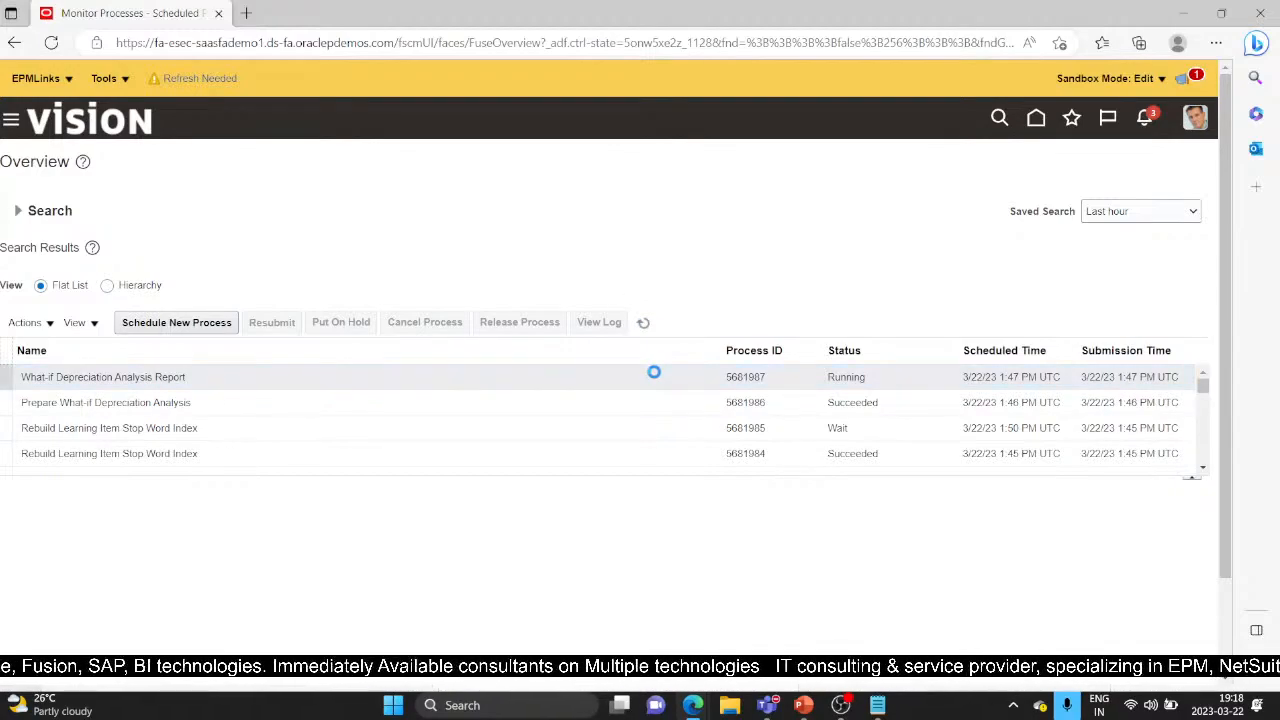
click(643, 323)
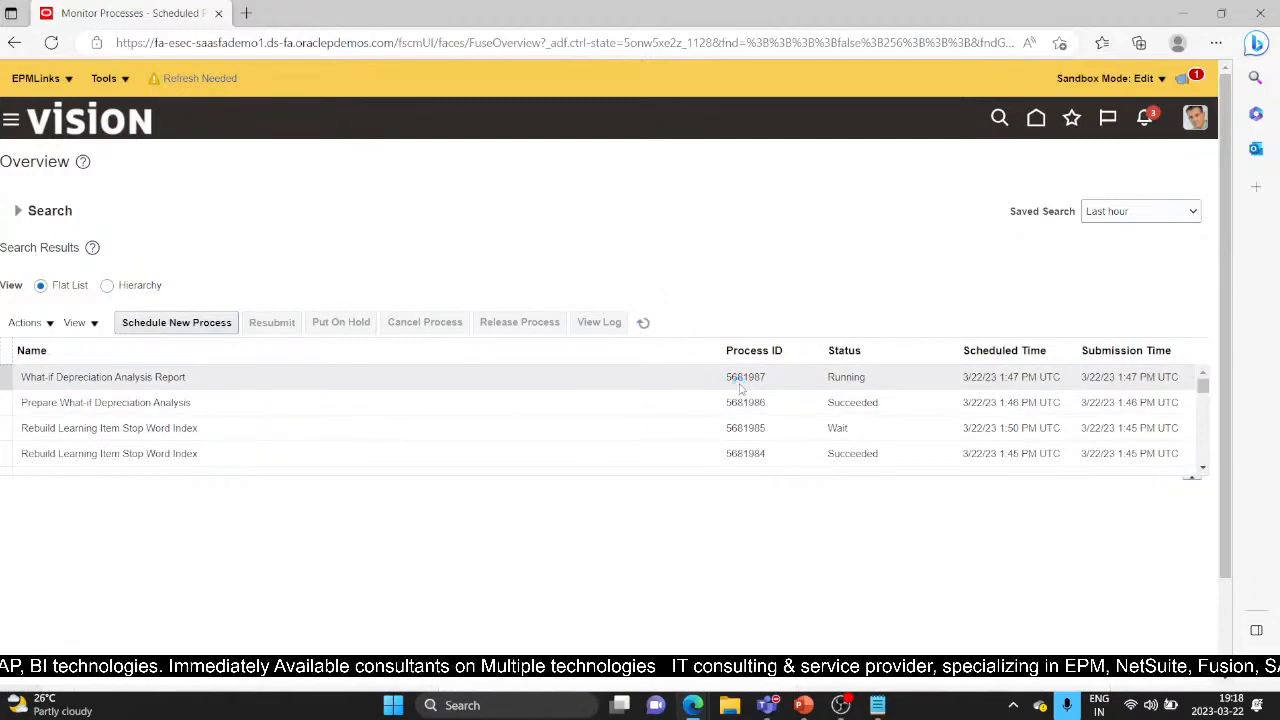
click(674, 372)
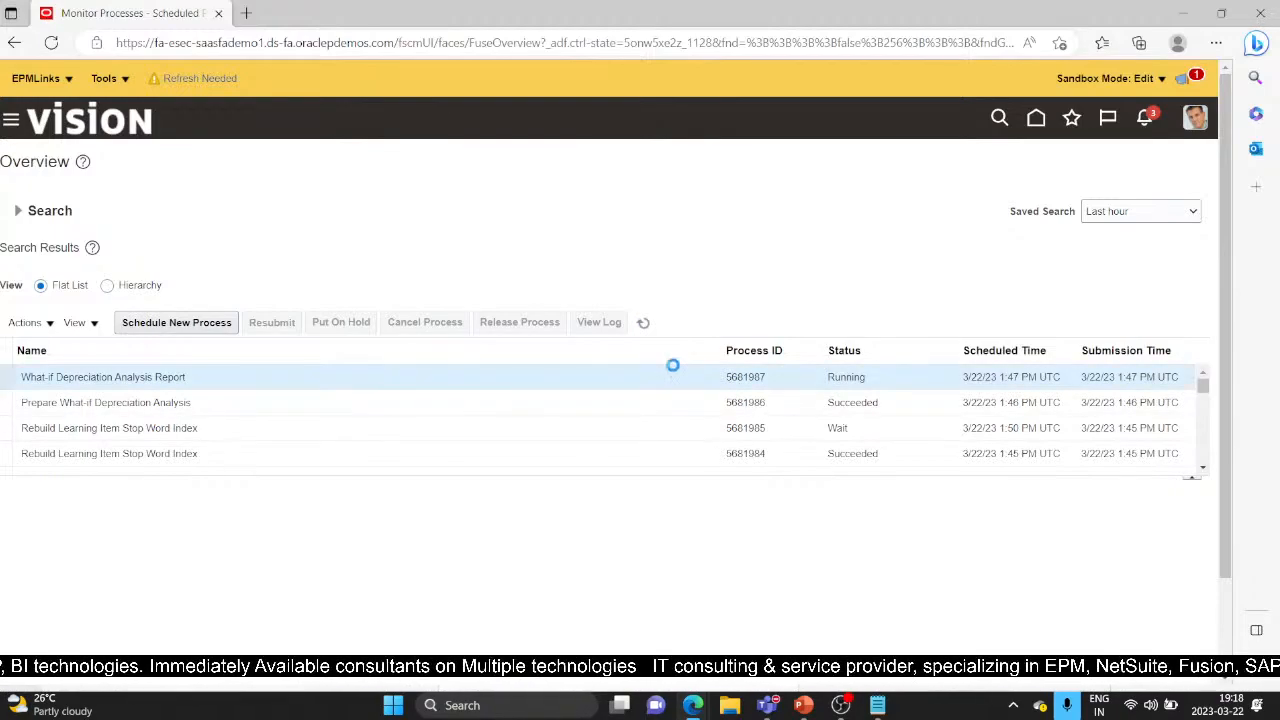
click(644, 323)
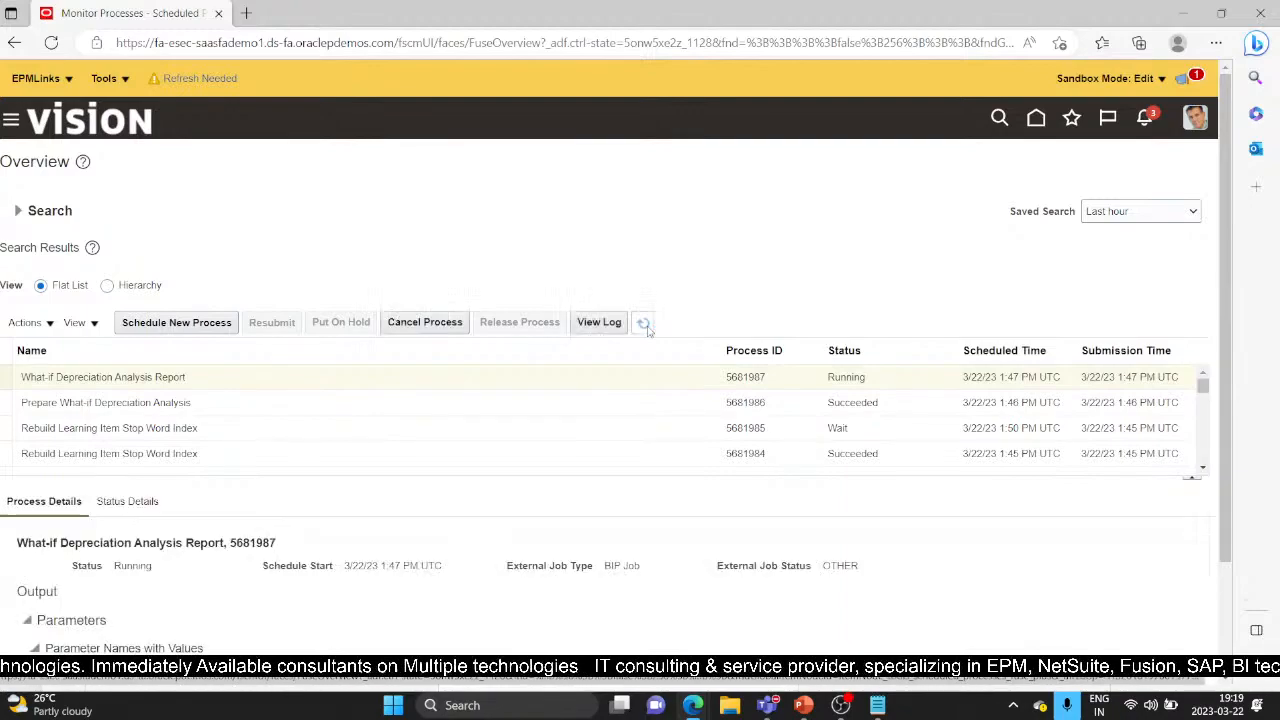
click(645, 324)
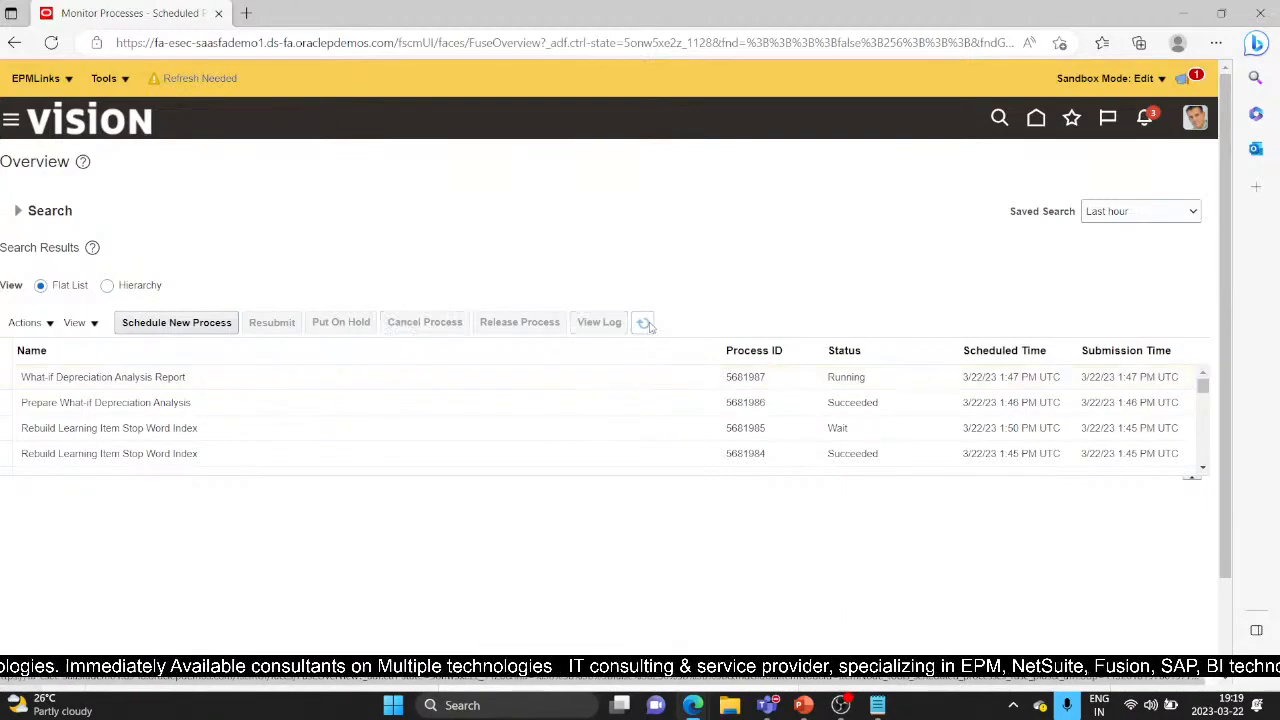
click(645, 324)
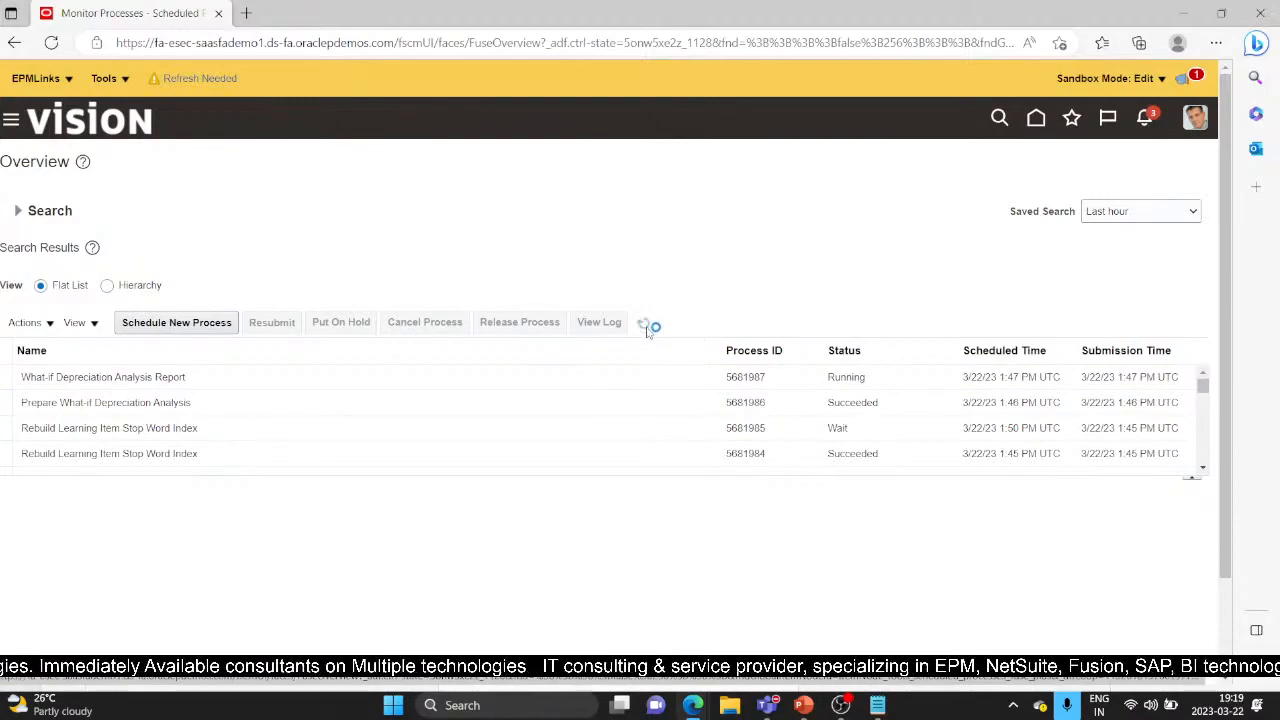
click(645, 325)
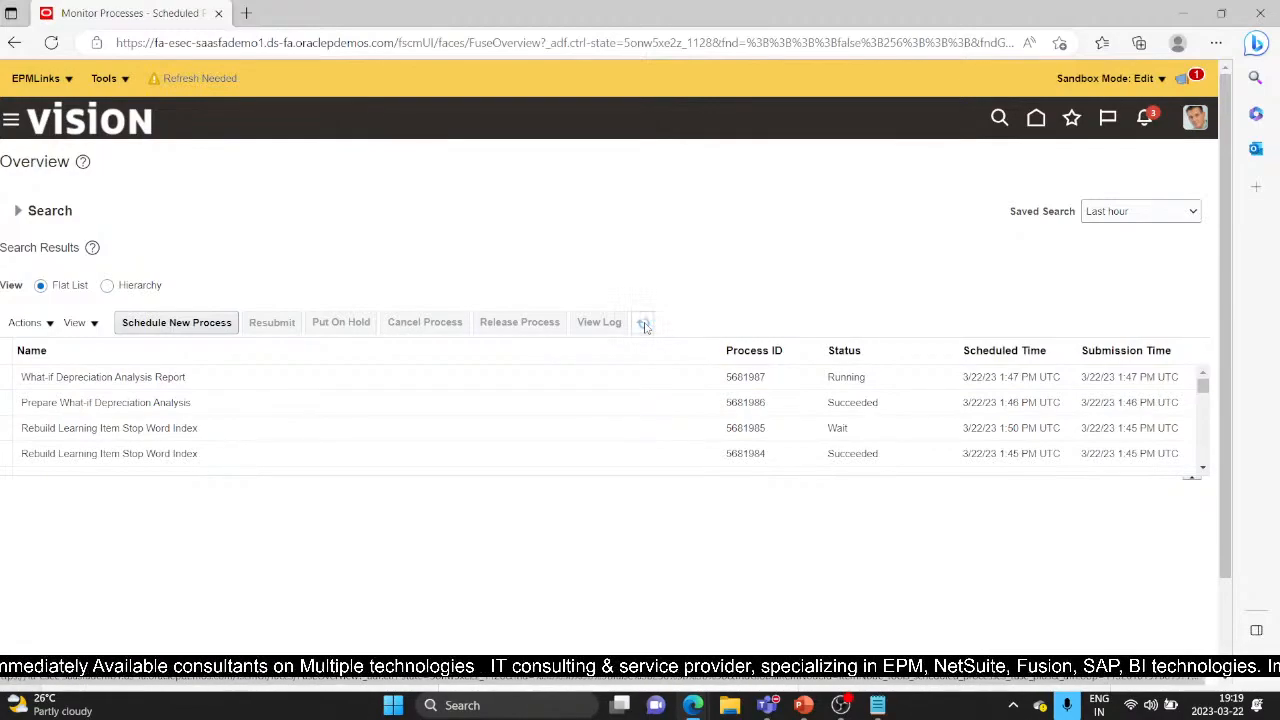
click(645, 325)
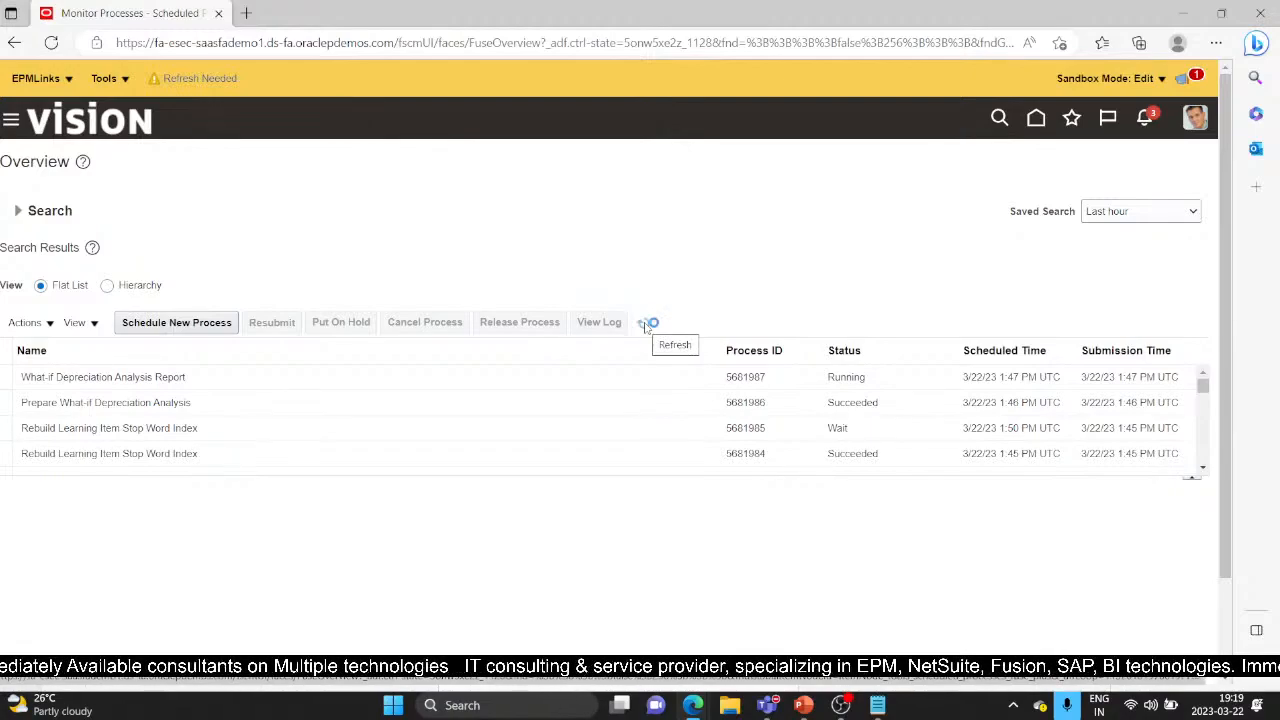
click(645, 325)
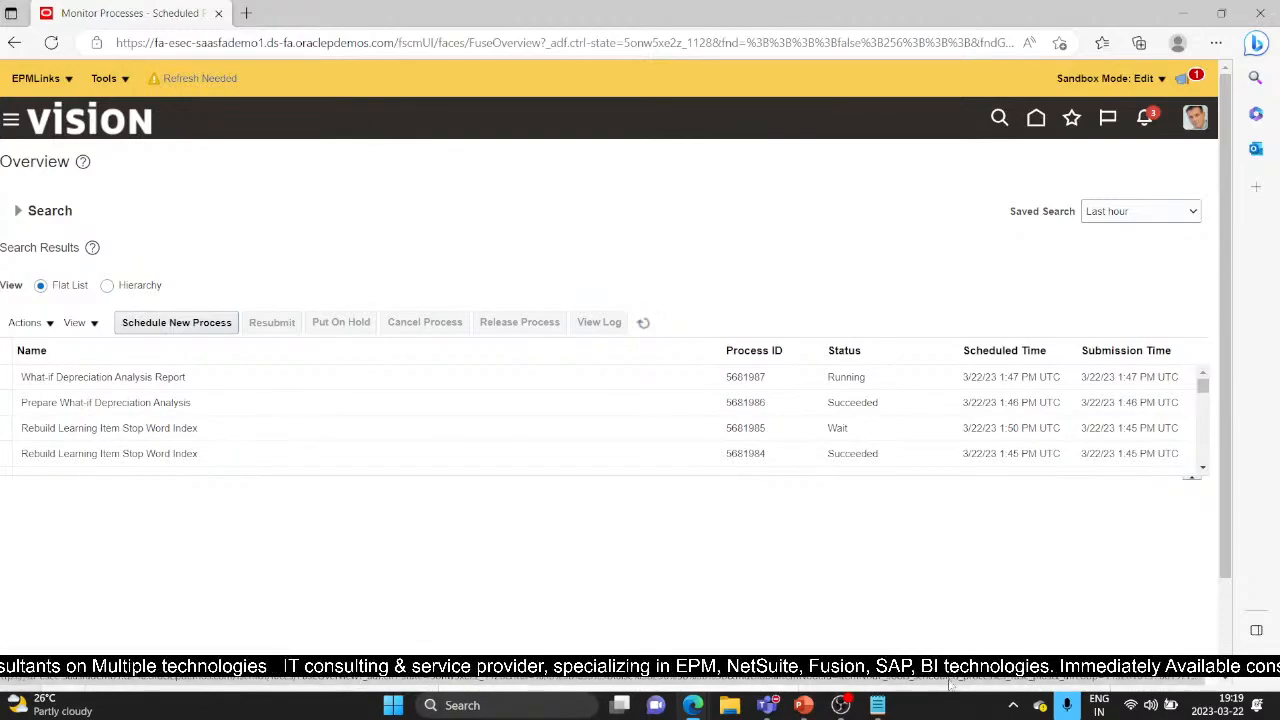
In PowerPoint, show the Today's Agenda slide, then the Asset Retirement slide
click(803, 705)
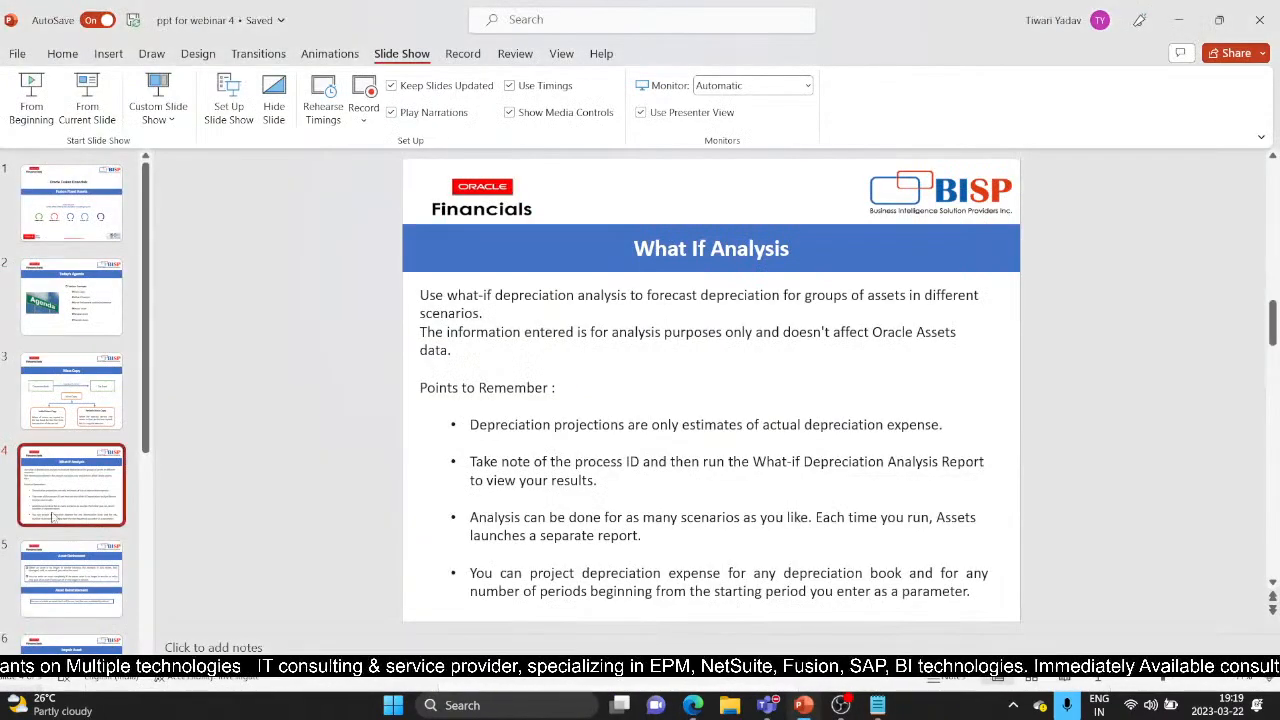
click(70, 304)
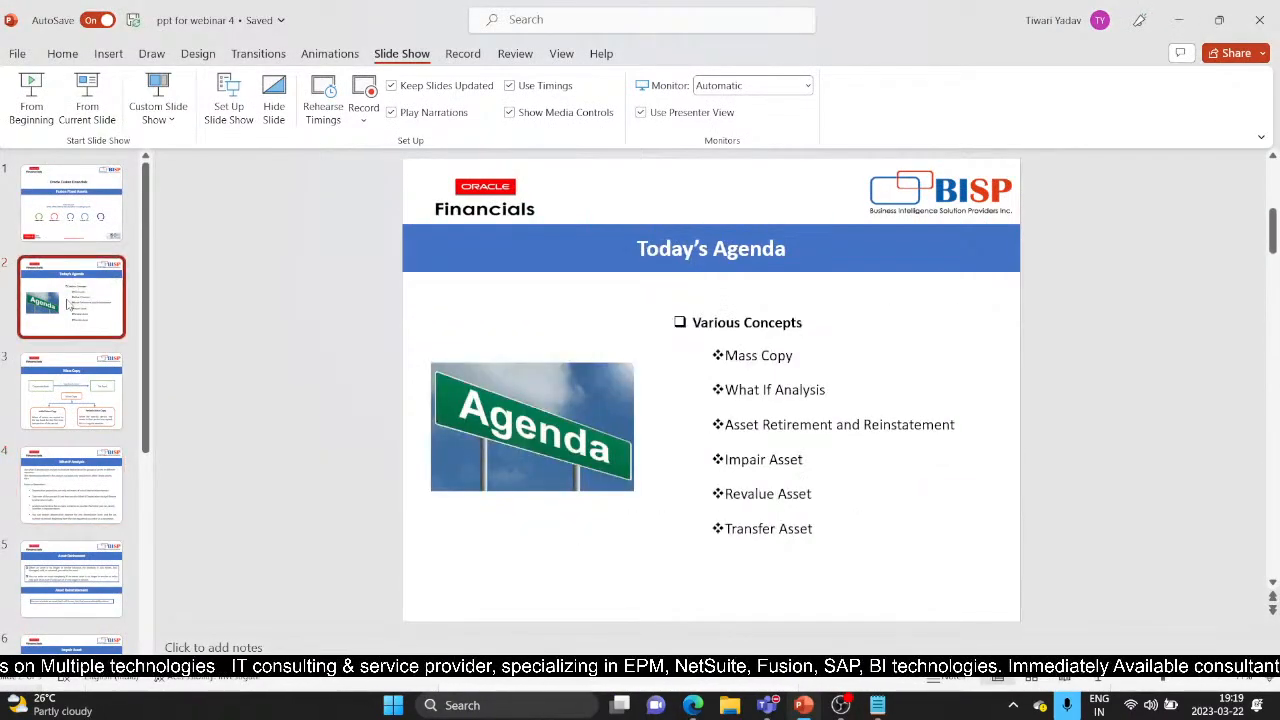
click(77, 593)
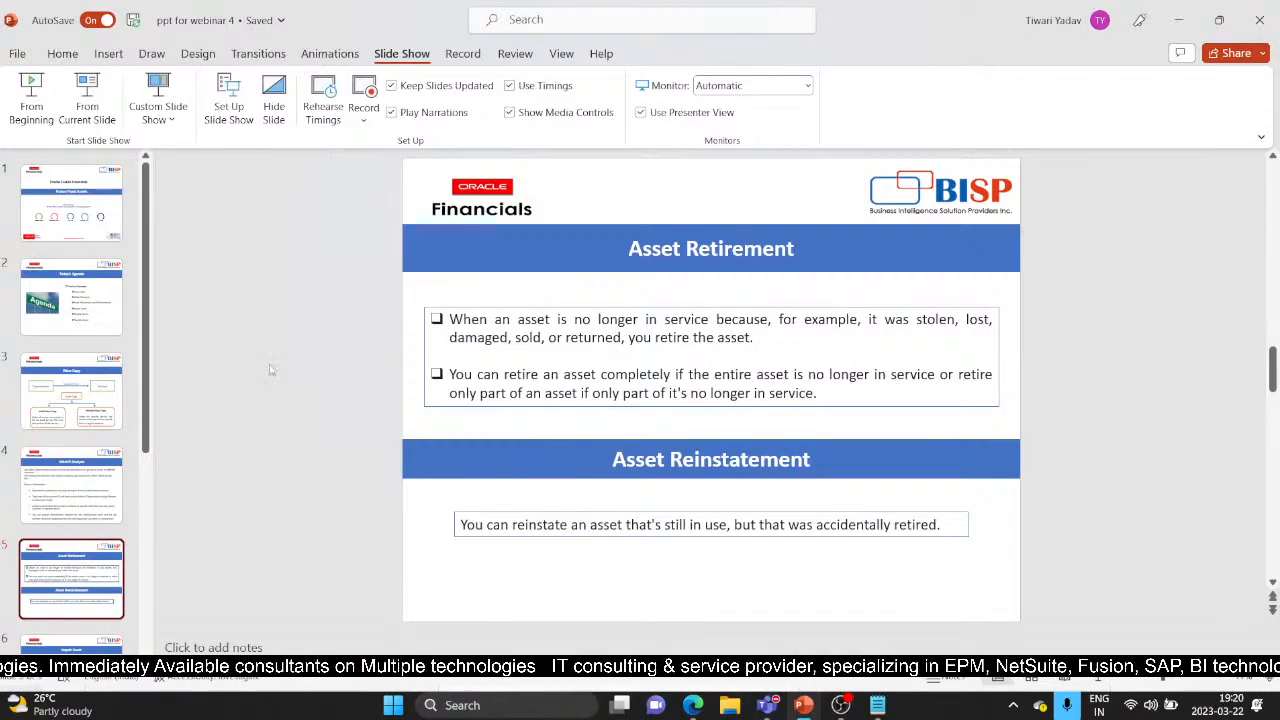
Return to Monitor Processes in Edge and refresh to see report 5681987 Succeeded
mouse_move(706, 703)
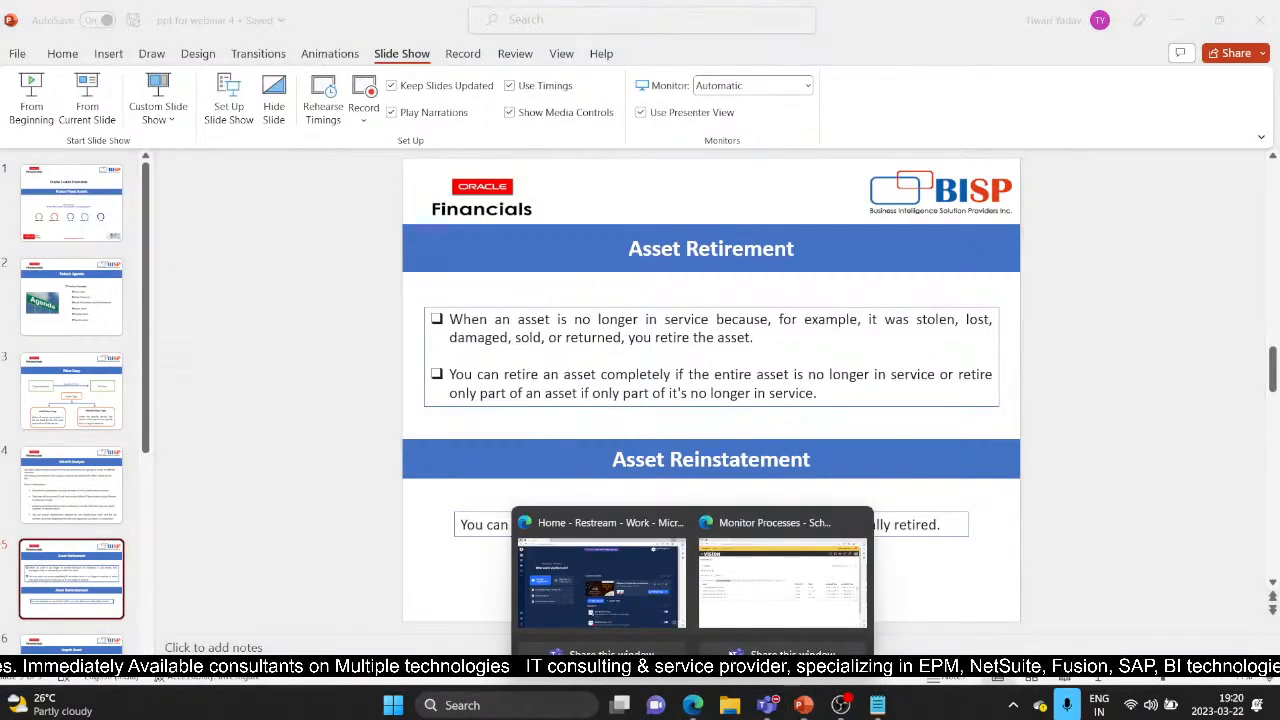
click(786, 580)
click(643, 323)
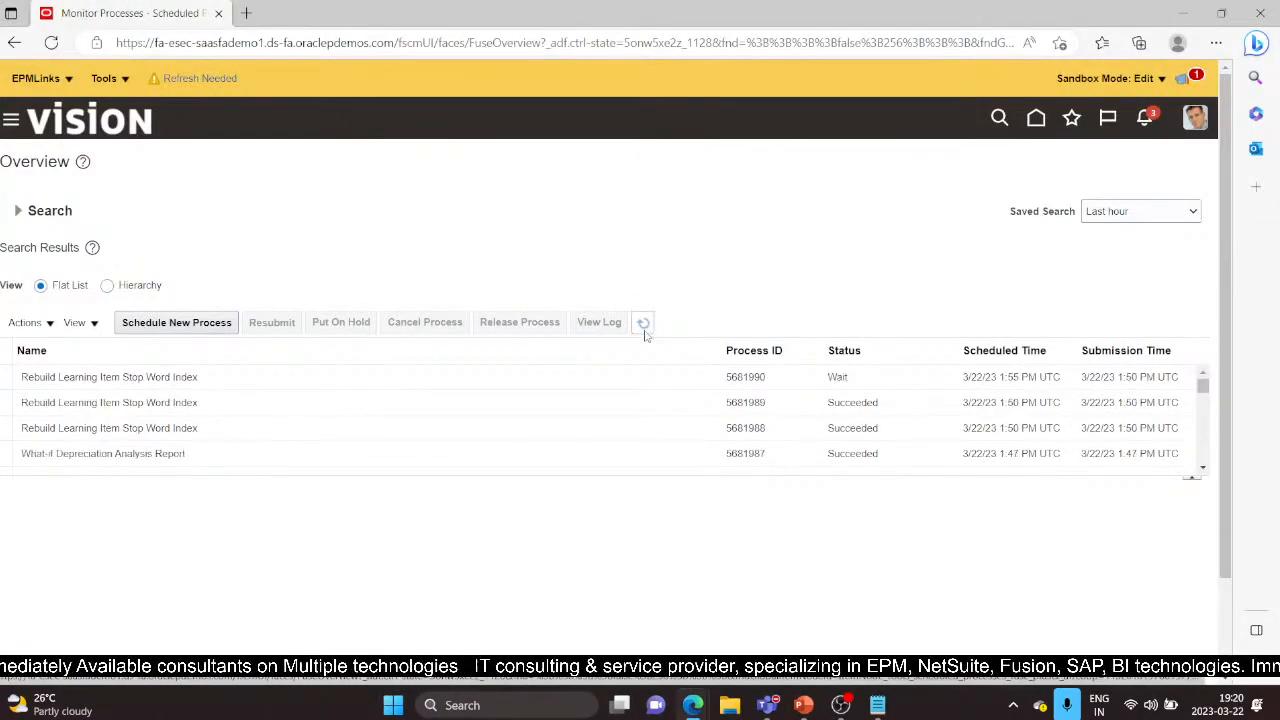
Republish the finished What-if Depreciation Analysis Report output and export it as a PDF
click(325, 458)
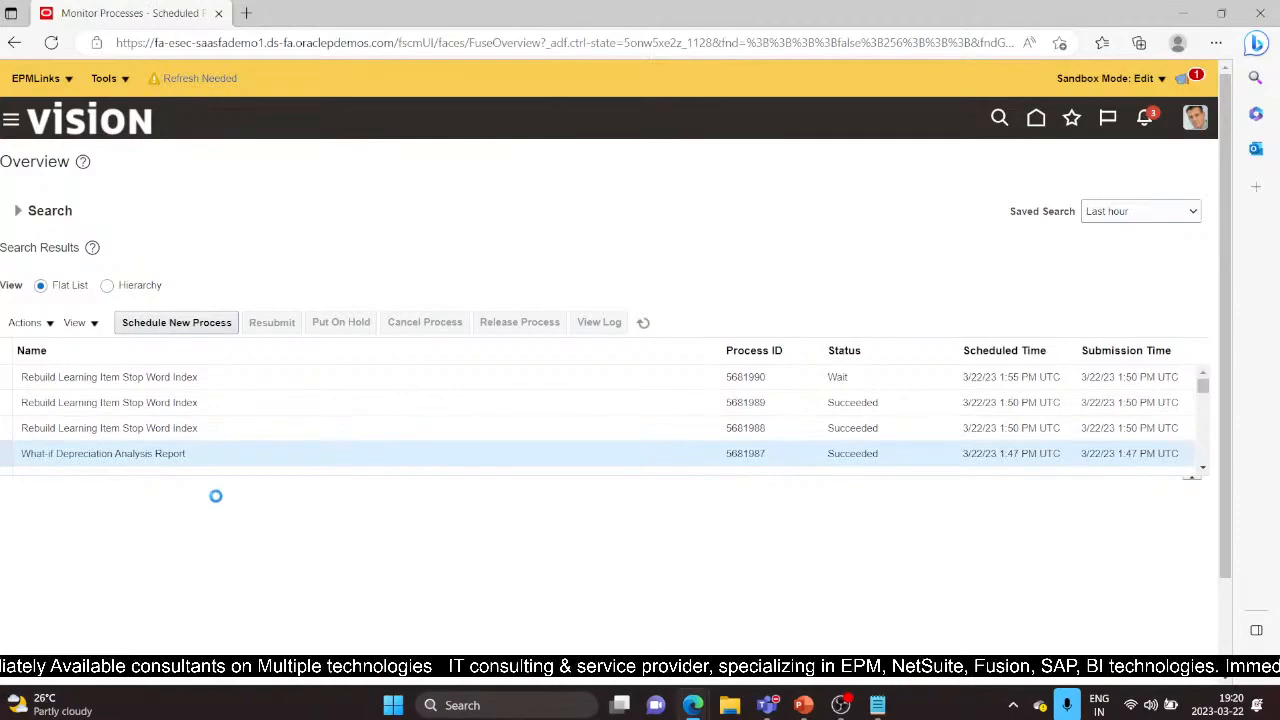
scroll(246, 549, down, 1)
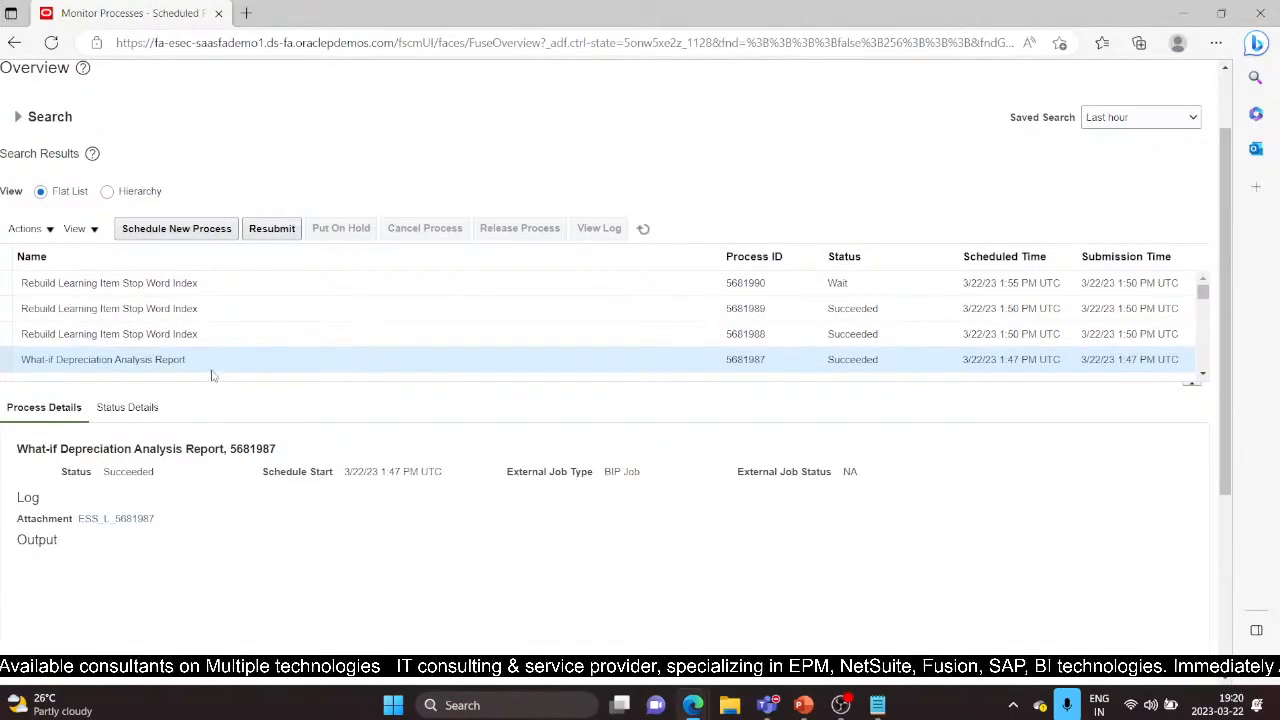
scroll(215, 410, down, 2)
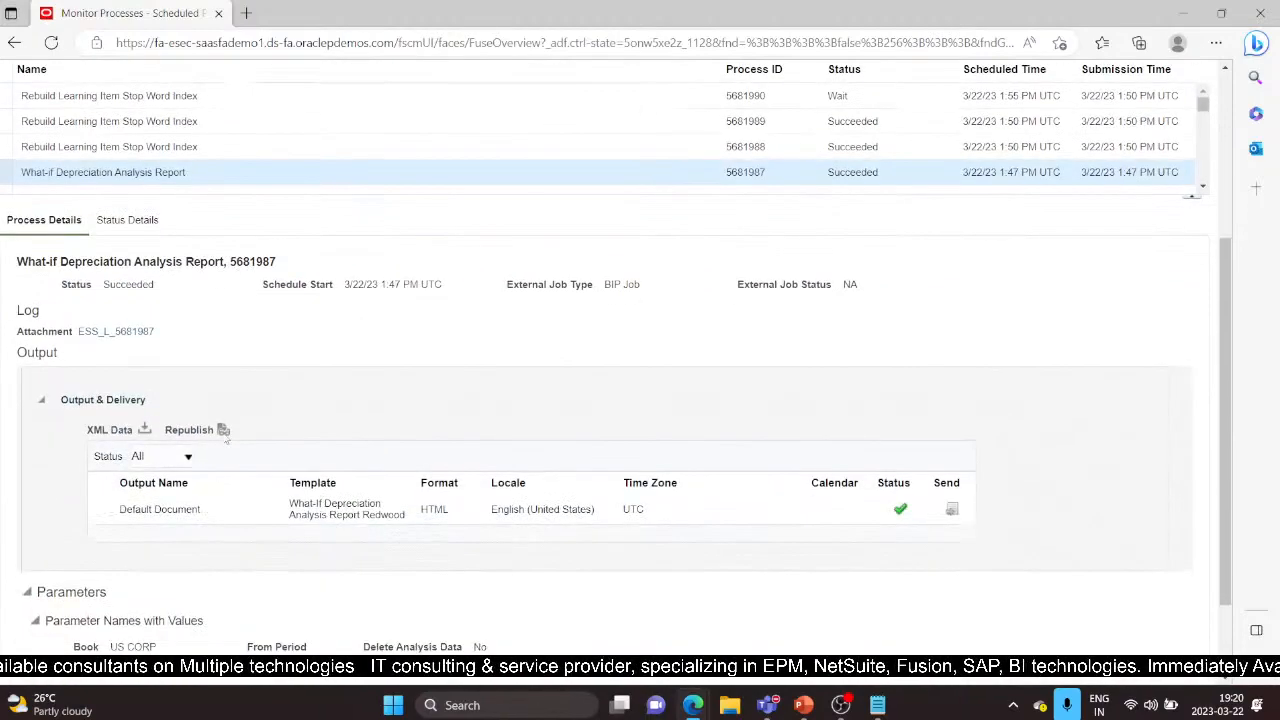
click(222, 432)
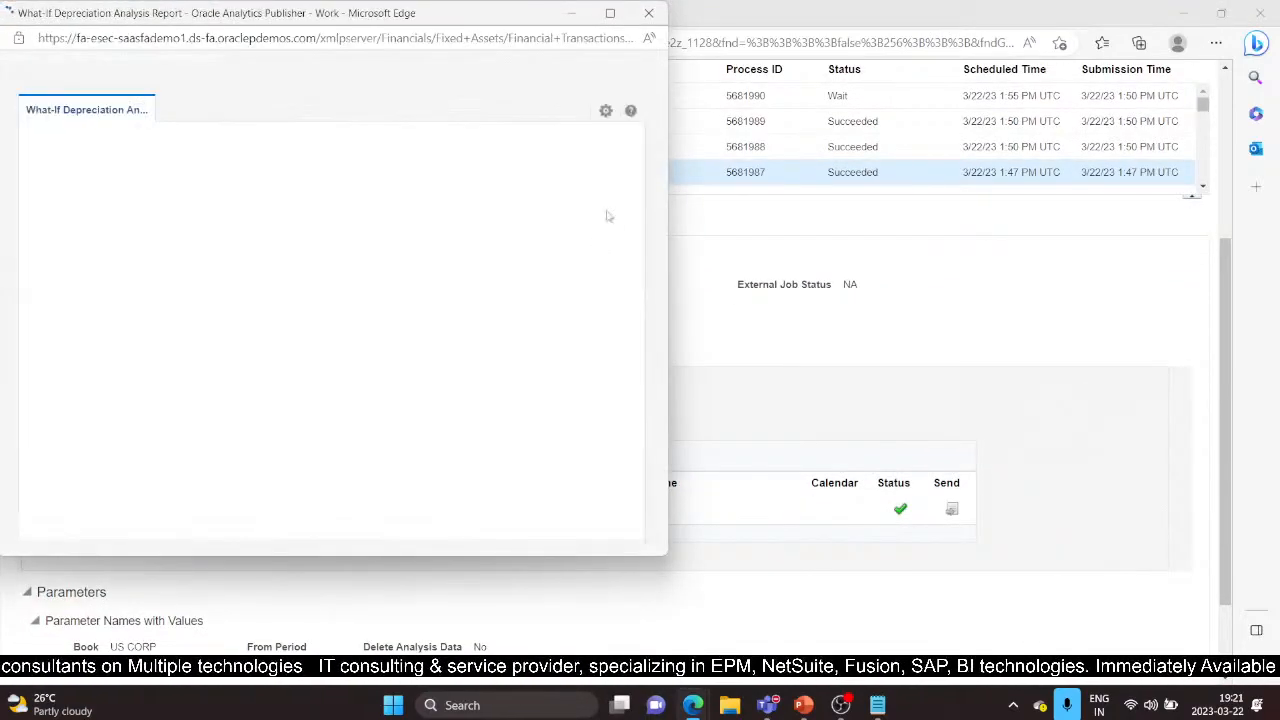
click(606, 112)
mouse_move(551, 132)
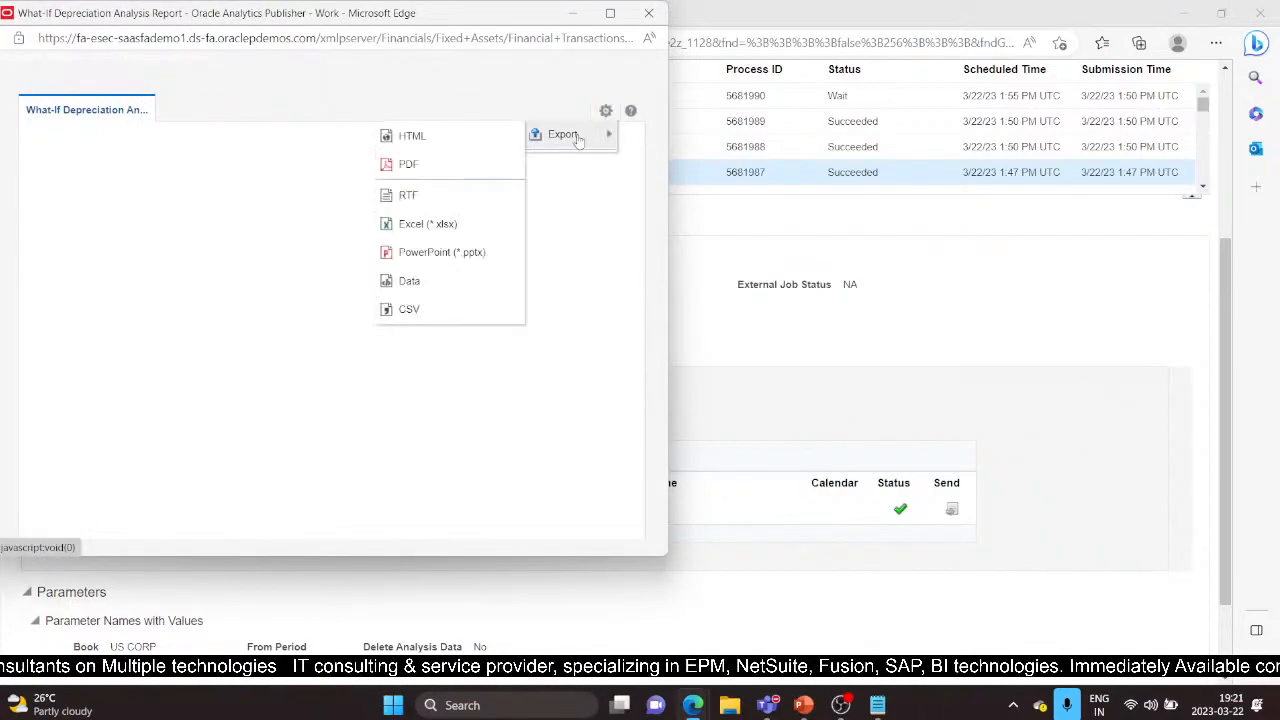
click(405, 163)
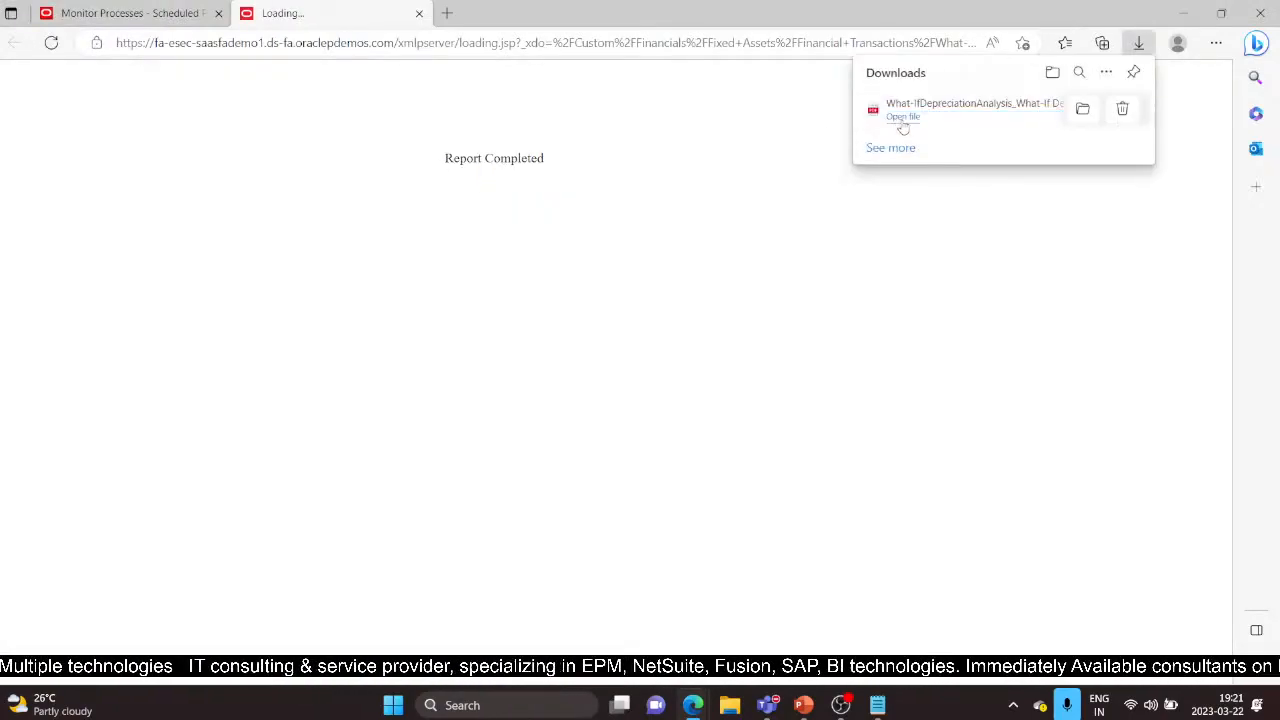
Open the What-If Depreciation Analysis Report PDF for asset 112644 and scroll through its pages
click(900, 119)
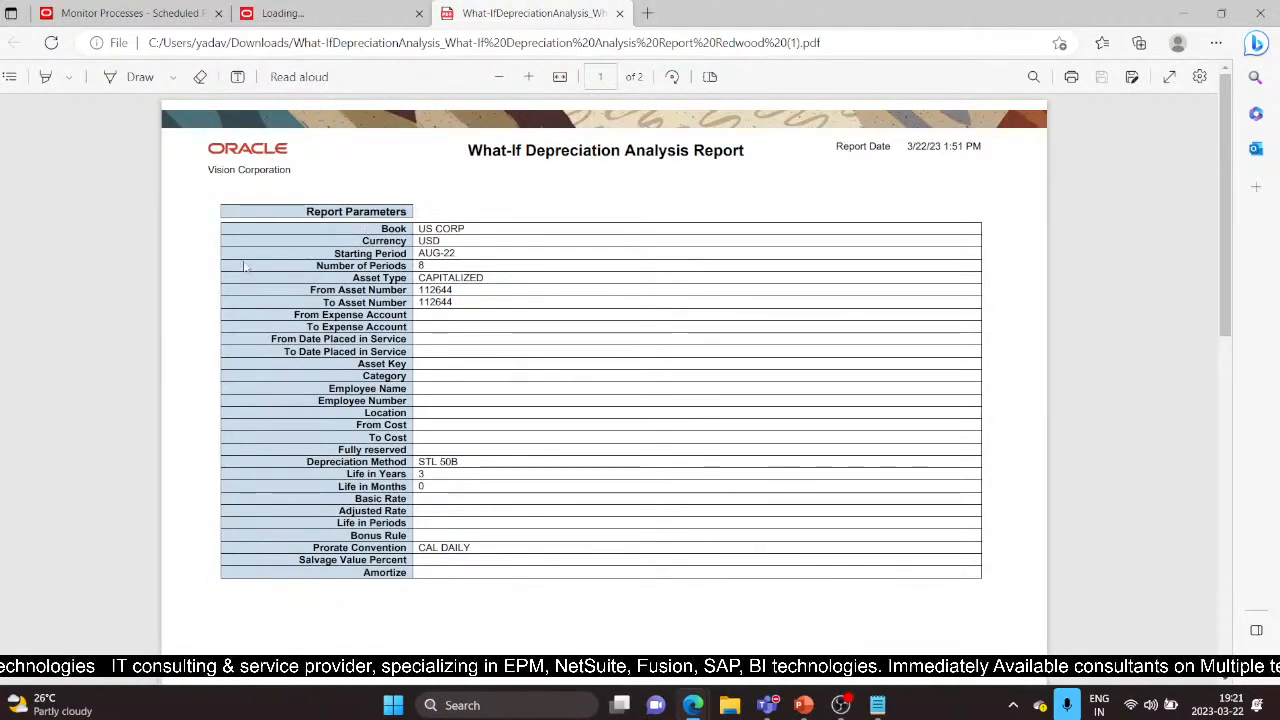
scroll(535, 553, down, 5)
scroll(526, 553, down, 4)
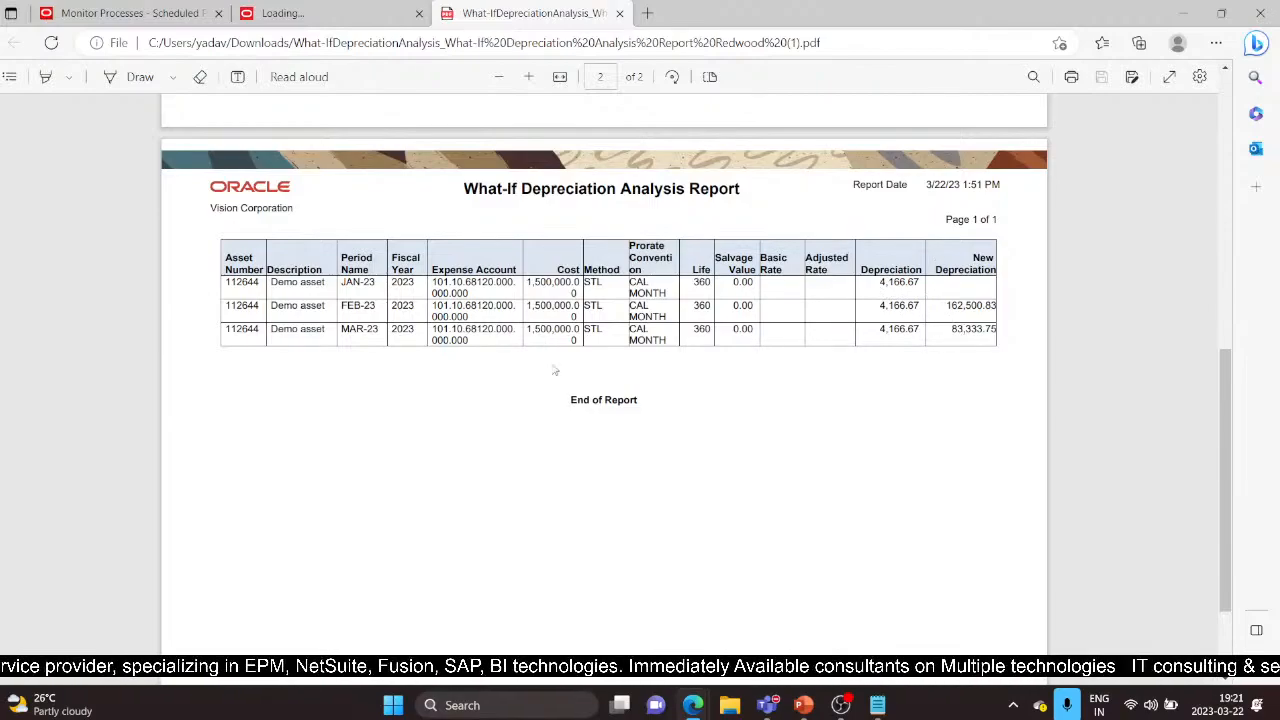
scroll(555, 370, up, 5)
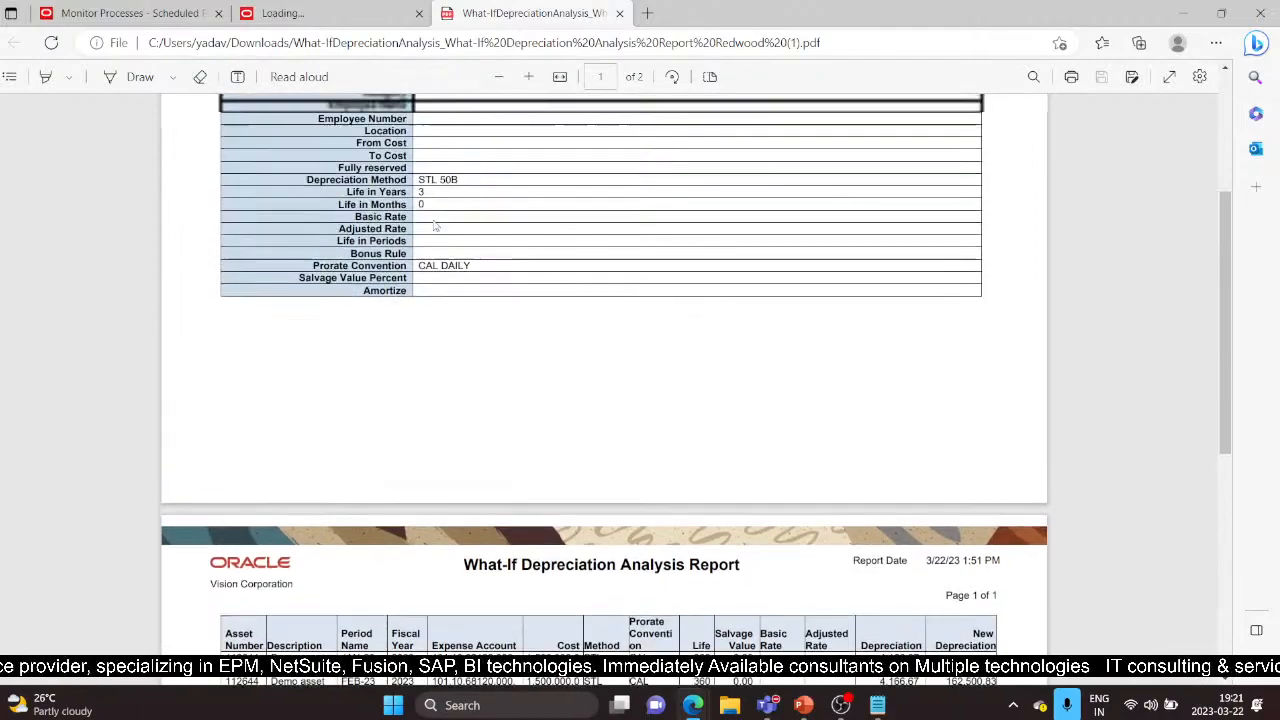
scroll(563, 223, down, 1)
scroll(563, 223, up, 1)
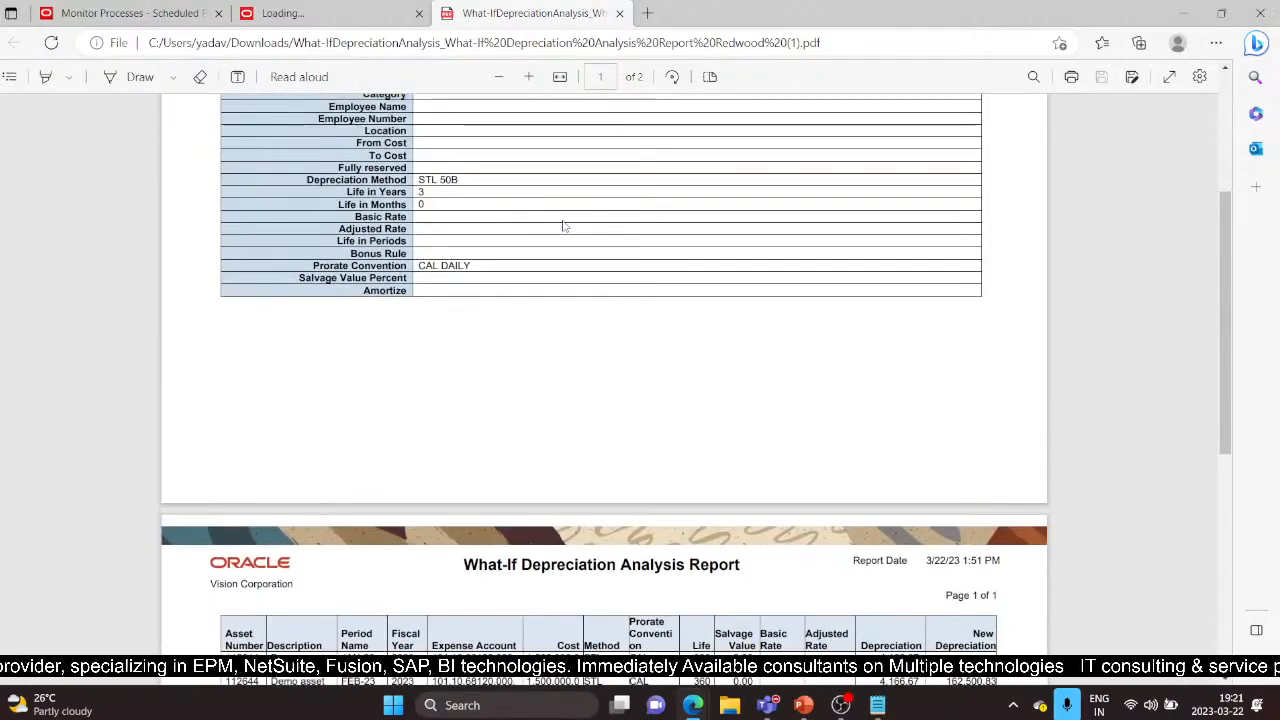
scroll(563, 226, down, 1)
scroll(857, 505, down, 1)
Finish reviewing the report, then close the PDF and Loading tabs to return to Monitor Processes
scroll(534, 263, up, 1)
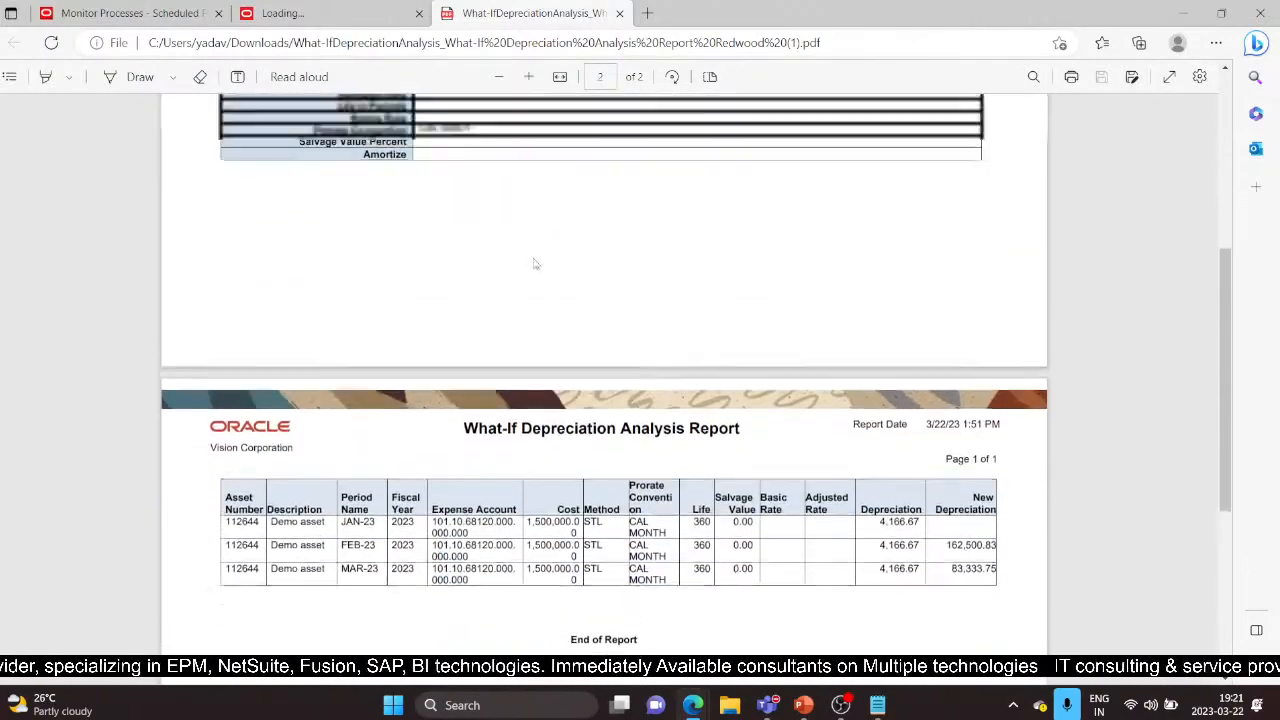
scroll(936, 490, down, 1)
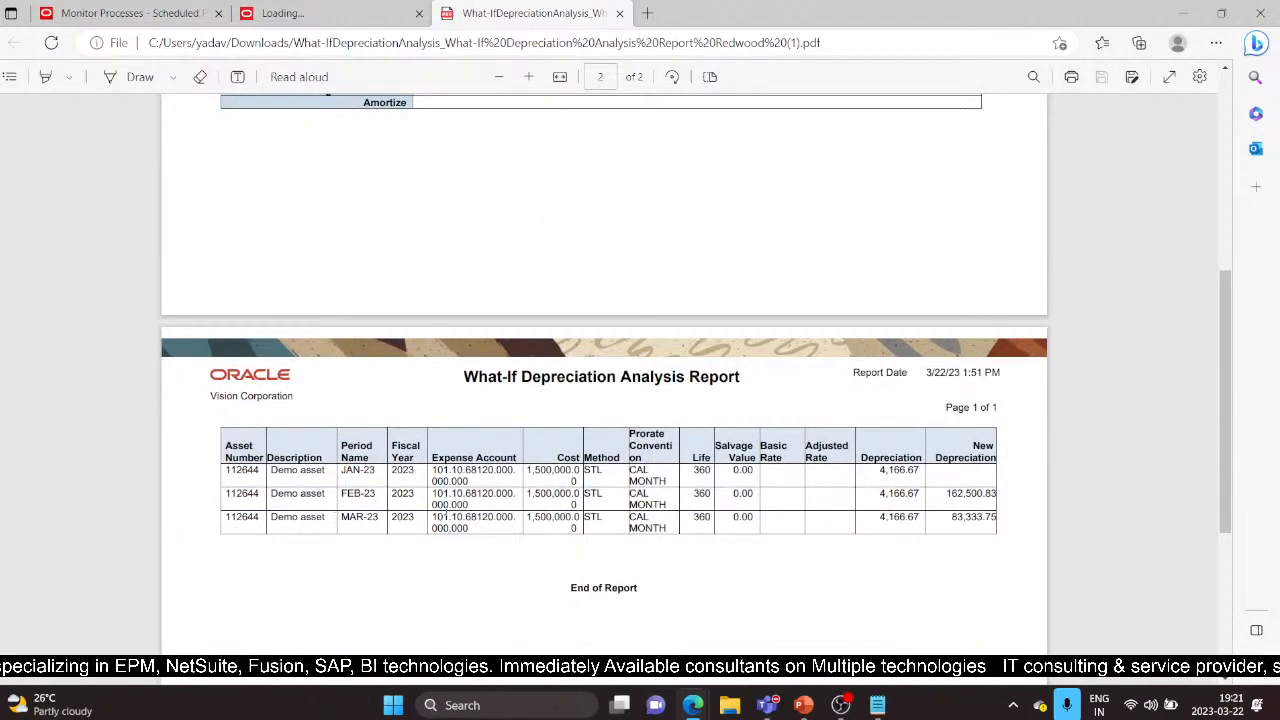
scroll(406, 546, up, 1)
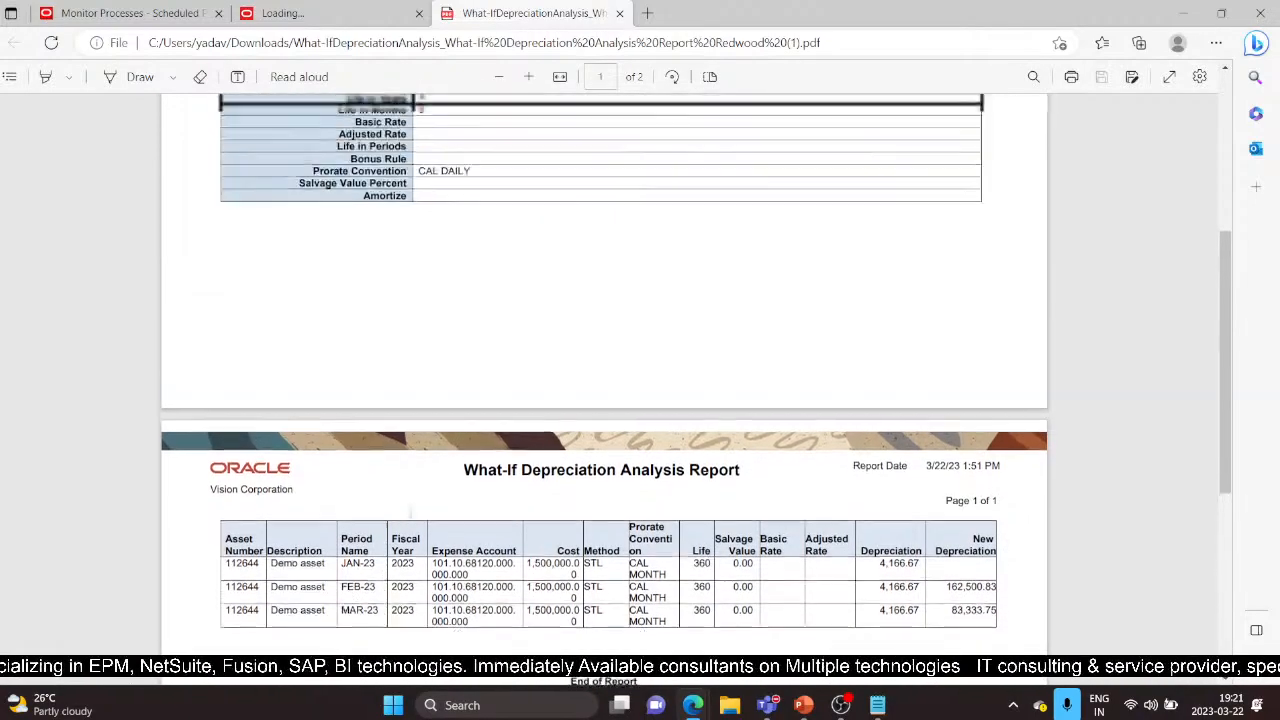
scroll(211, 544, down, 1)
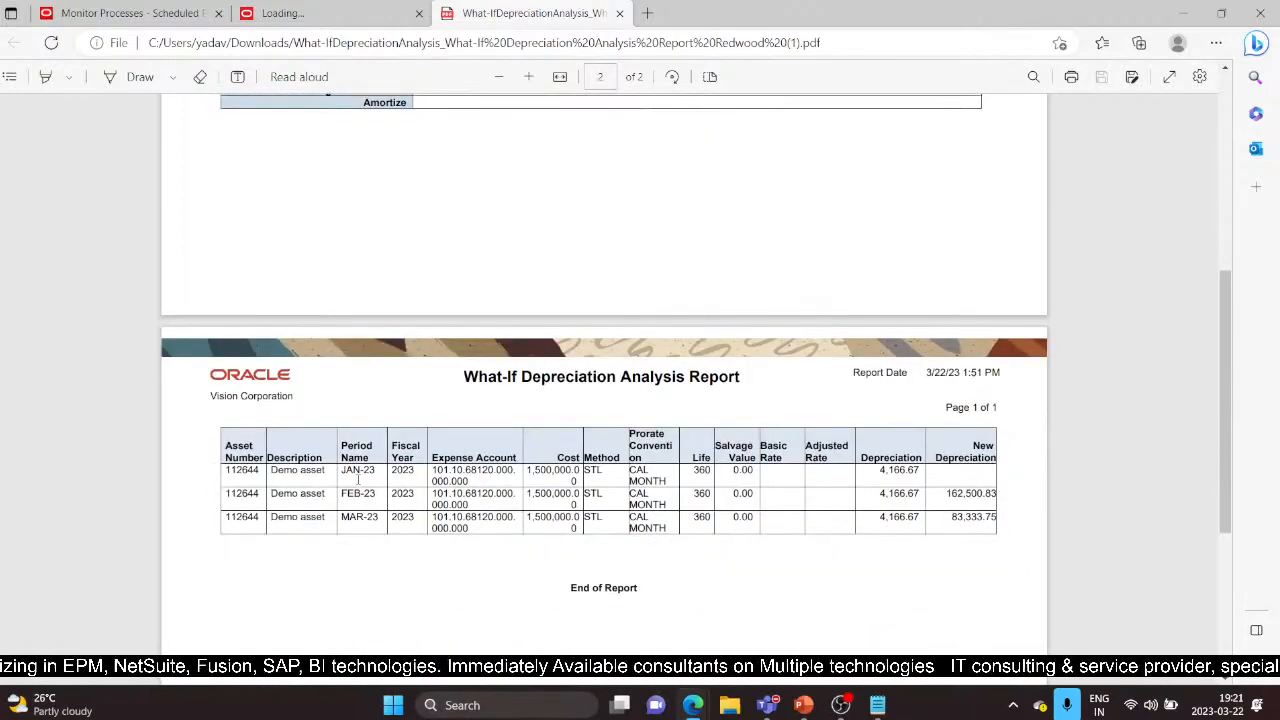
scroll(472, 484, up, 5)
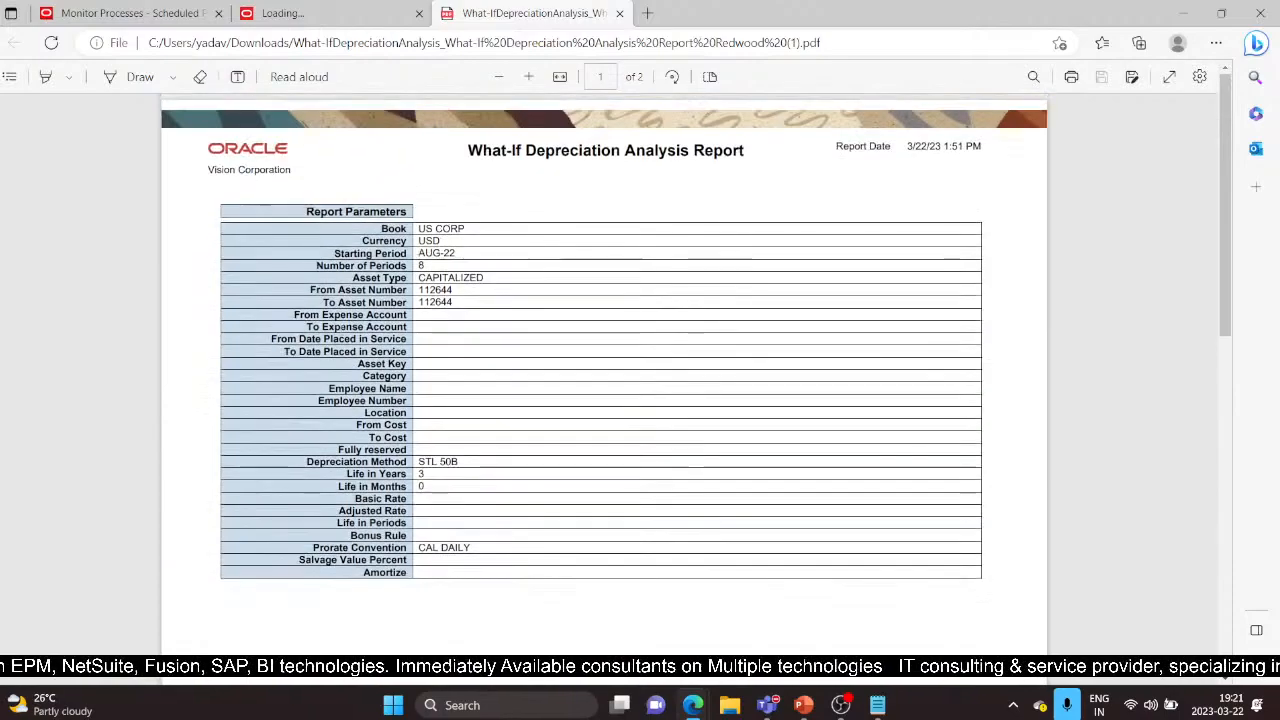
scroll(571, 457, down, 4)
scroll(576, 463, down, 3)
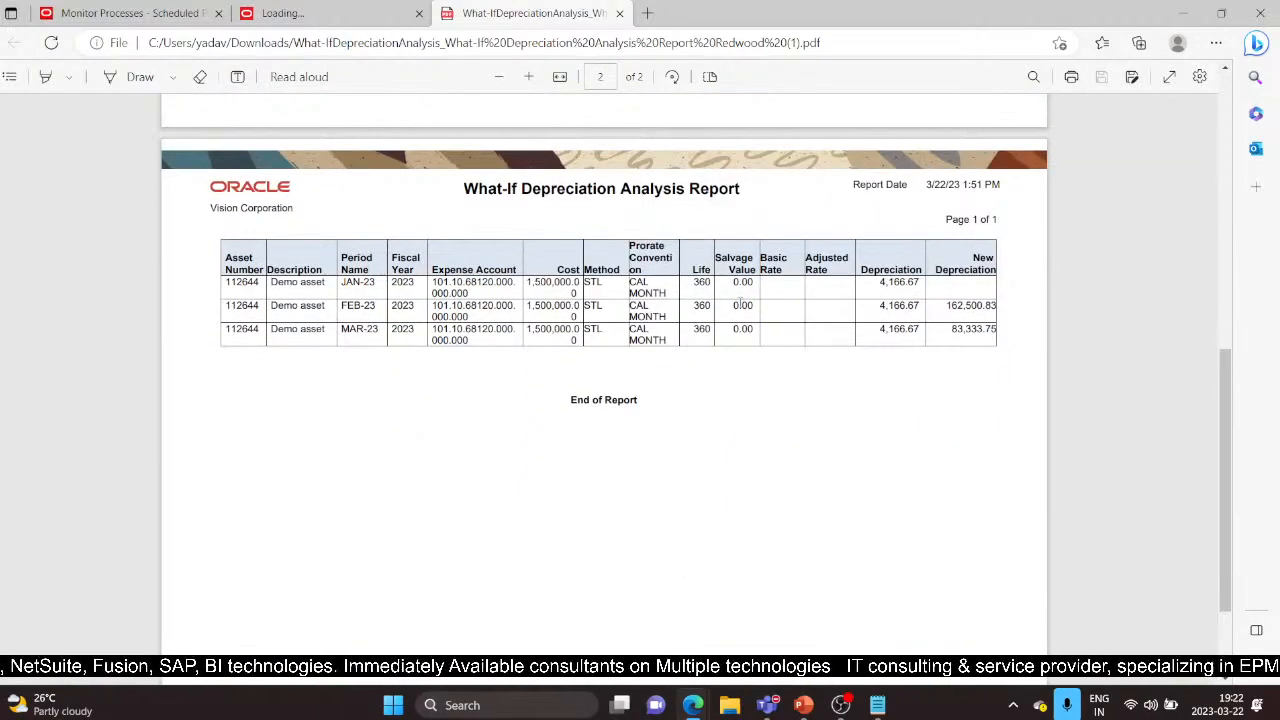
click(619, 13)
click(418, 13)
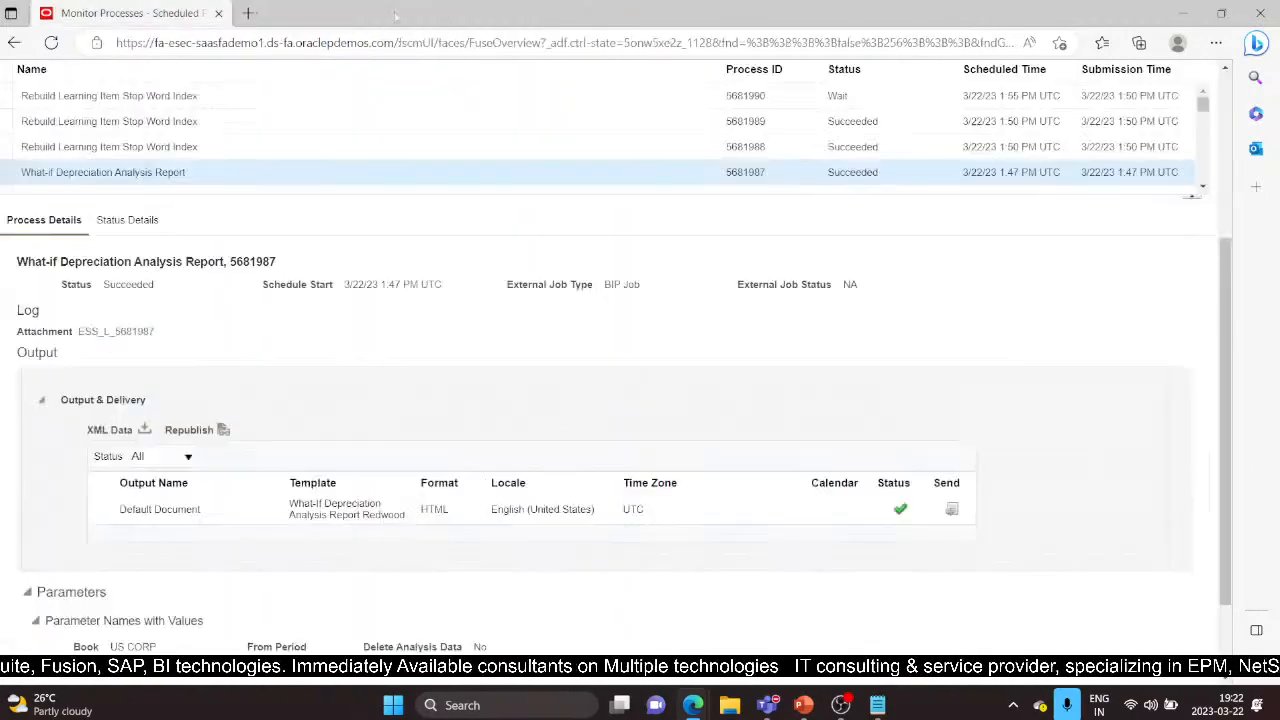
Go to Fixed Assets > Assets via the Navigator and open the Retire Assets task
scroll(327, 313, up, 4)
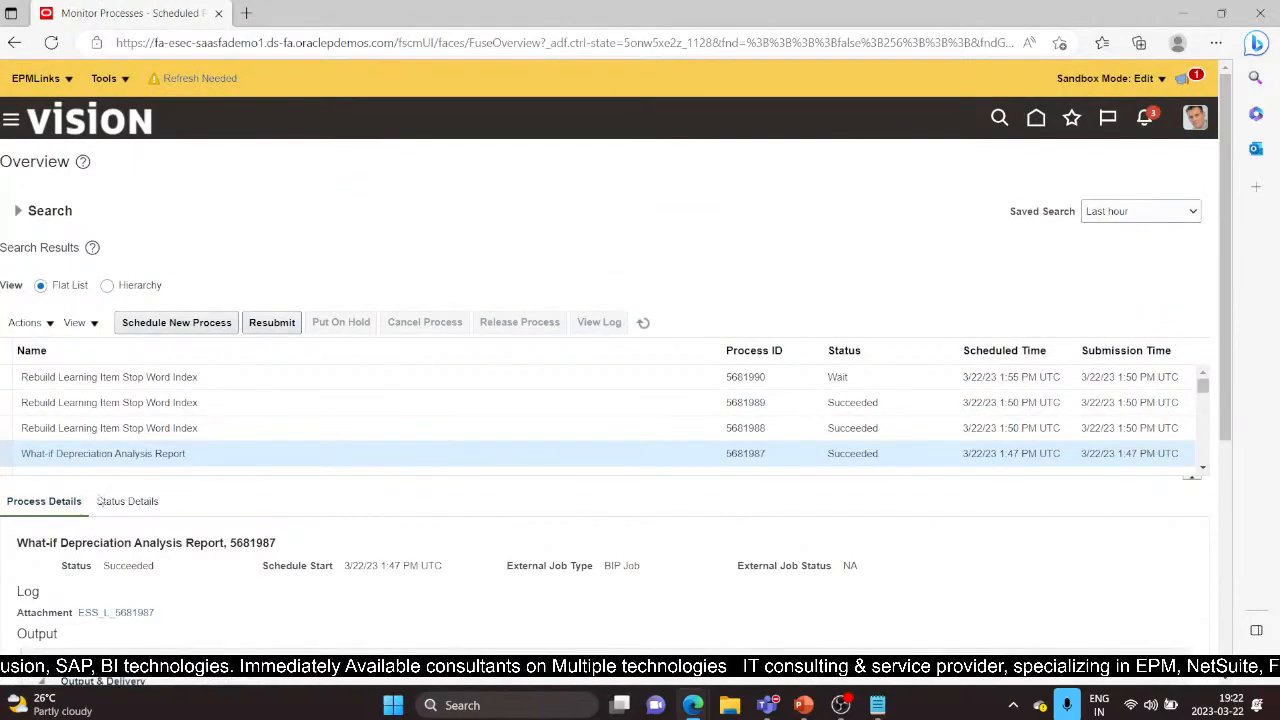
click(11, 119)
scroll(166, 480, down, 5)
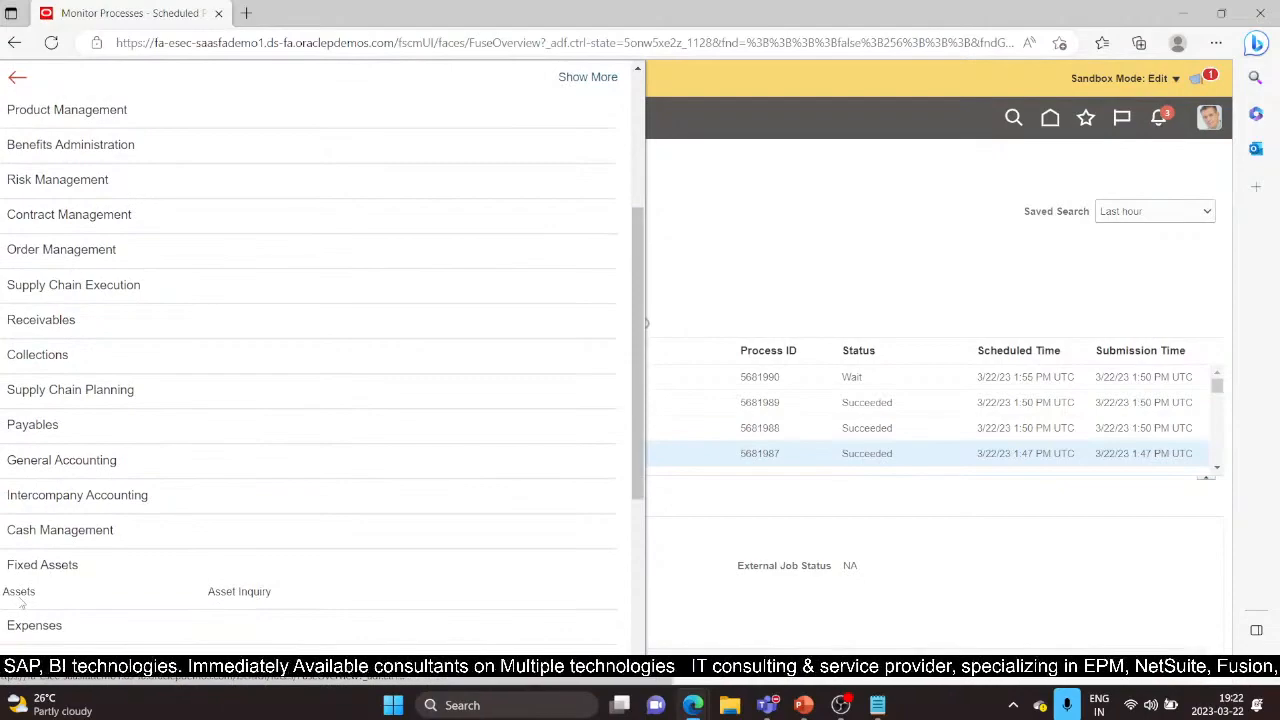
click(21, 601)
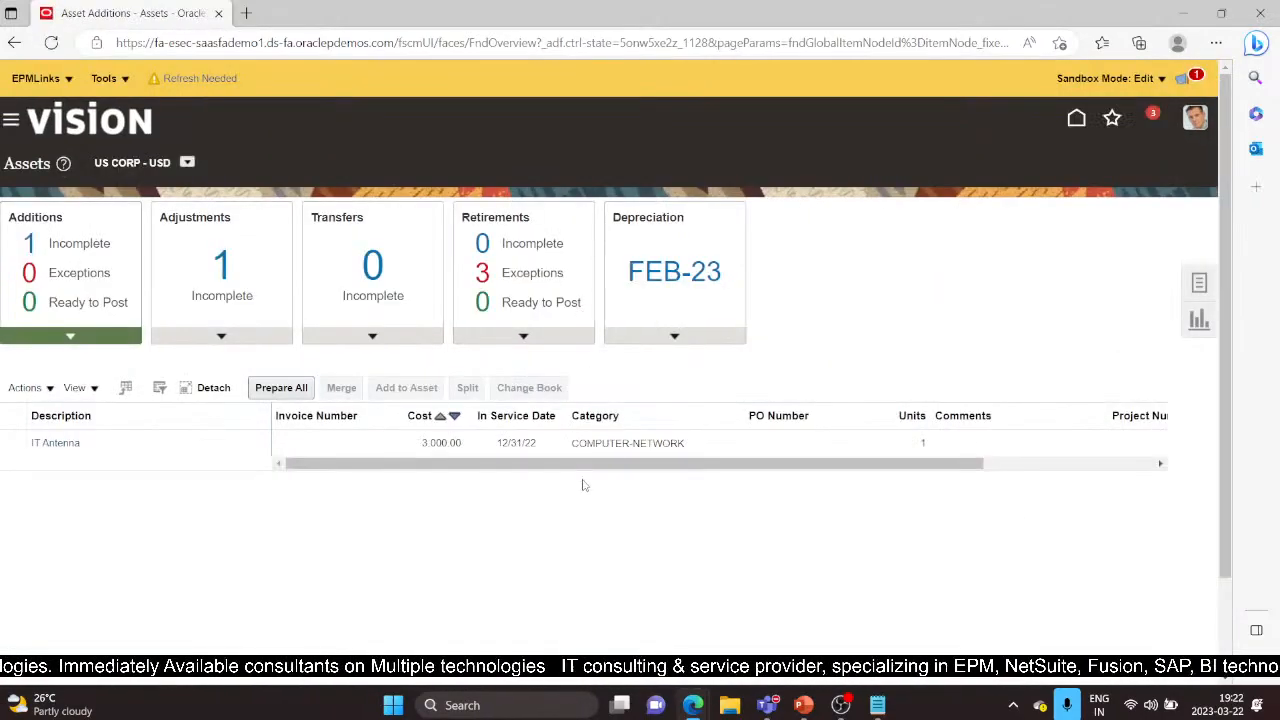
click(1195, 282)
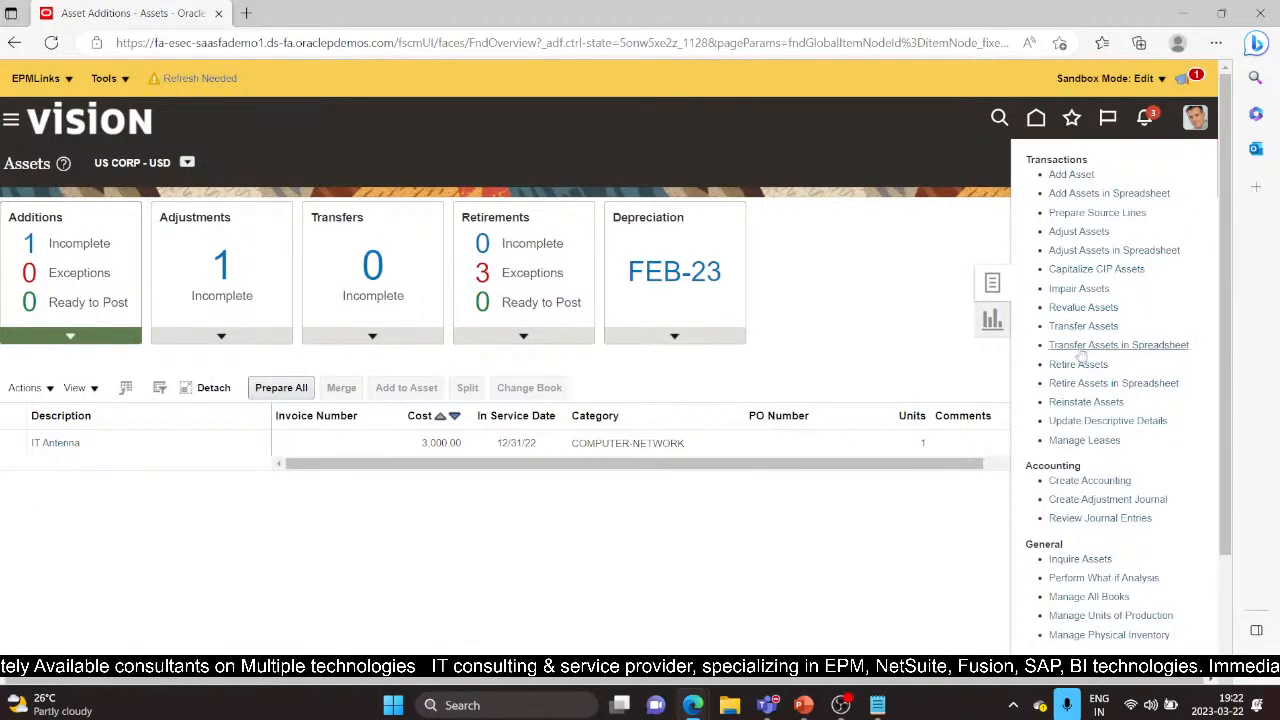
click(1077, 366)
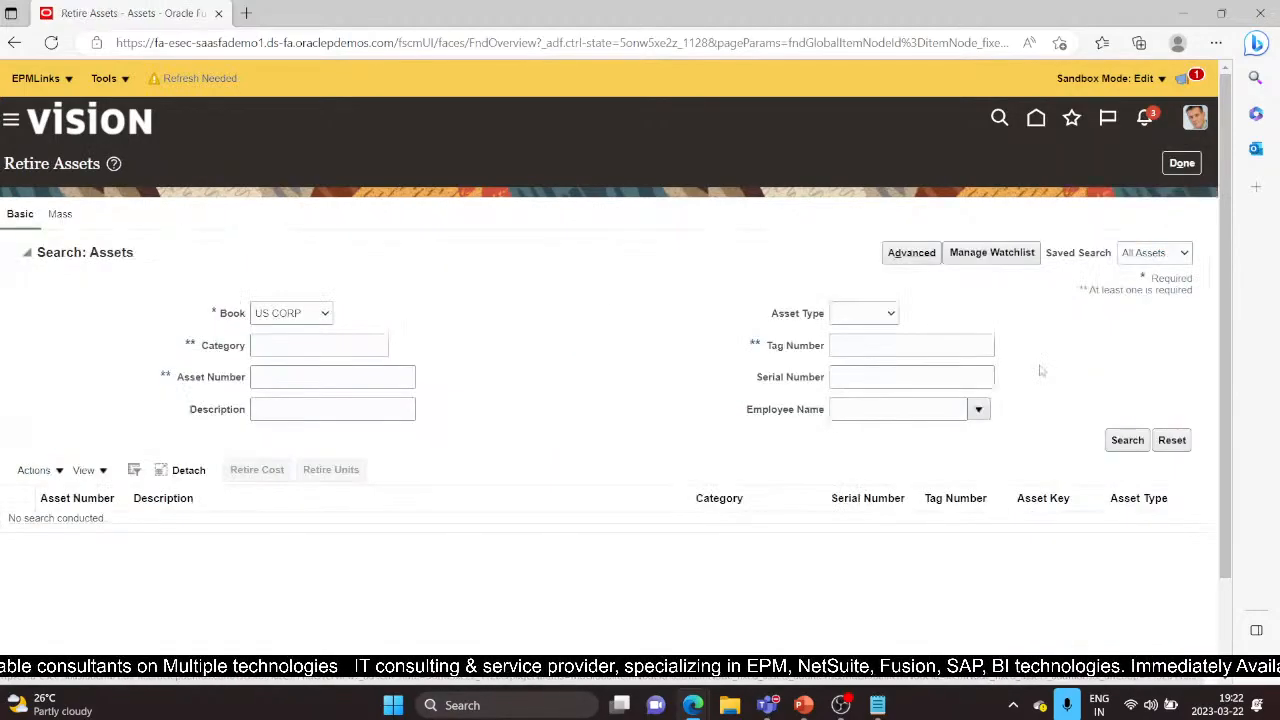
Search for asset 112644, check its US CORP financial details (cost 1,500,000.00), then return
click(279, 375)
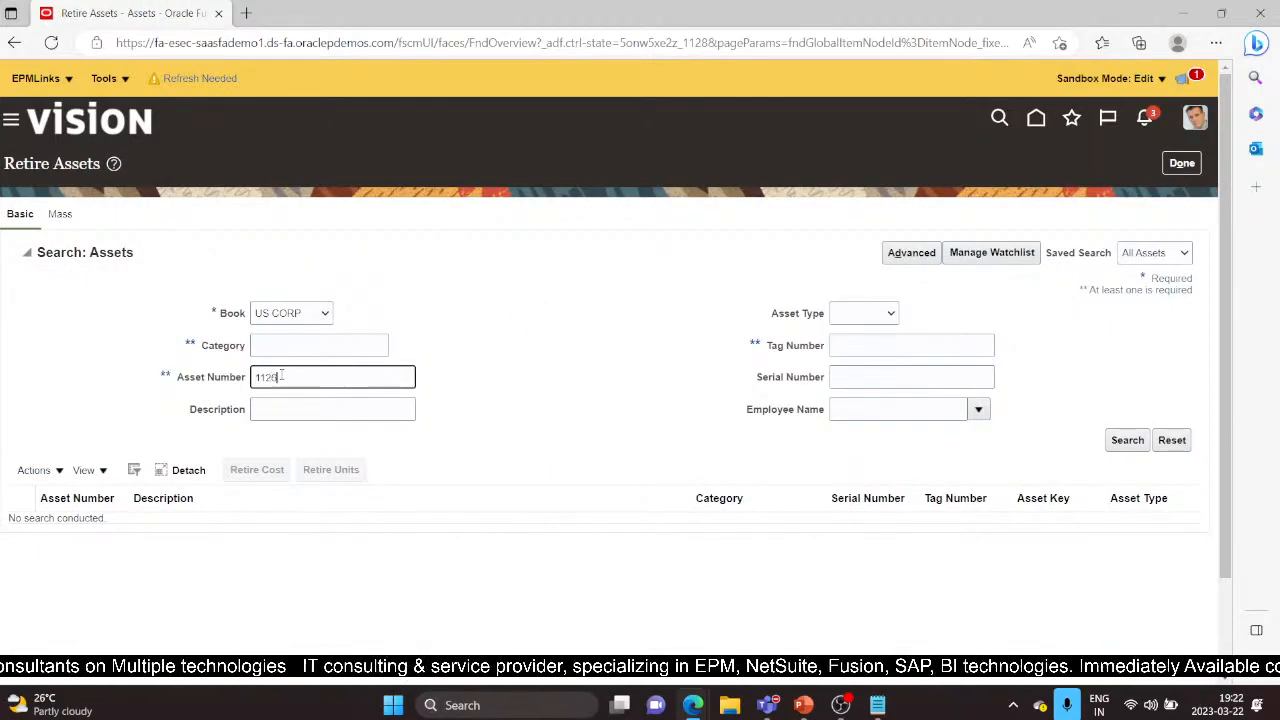
click(1125, 440)
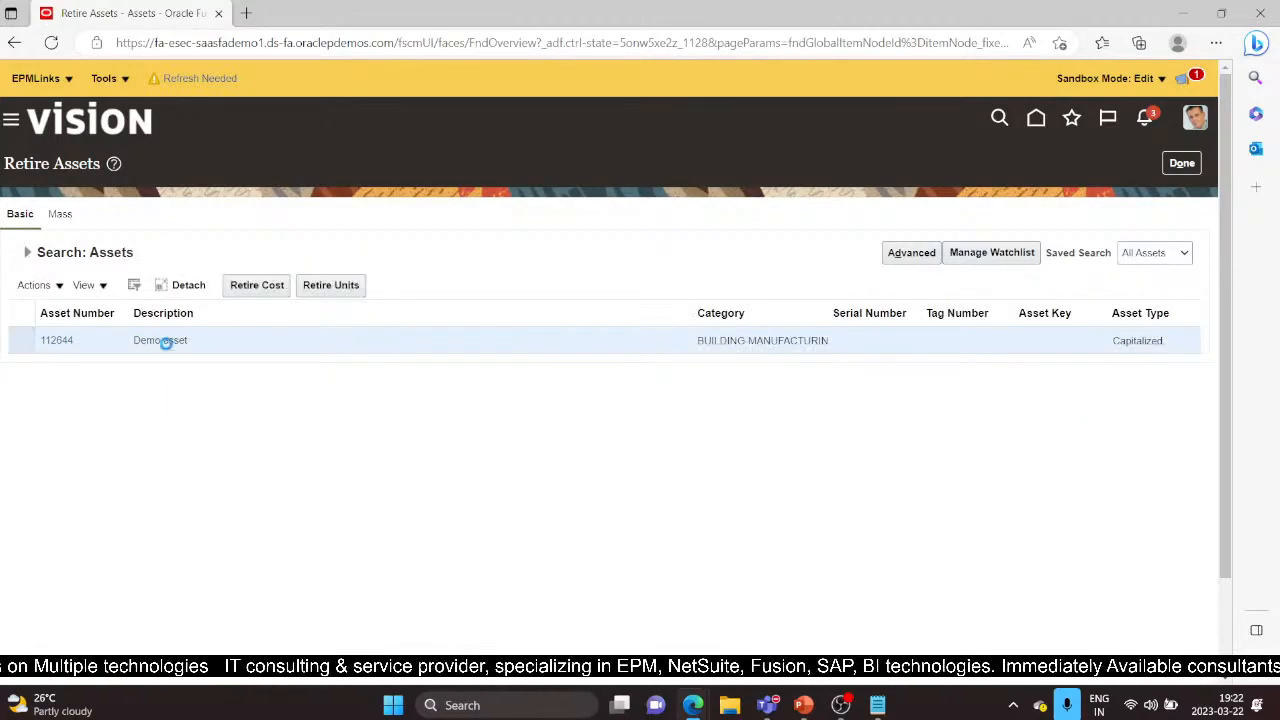
click(56, 341)
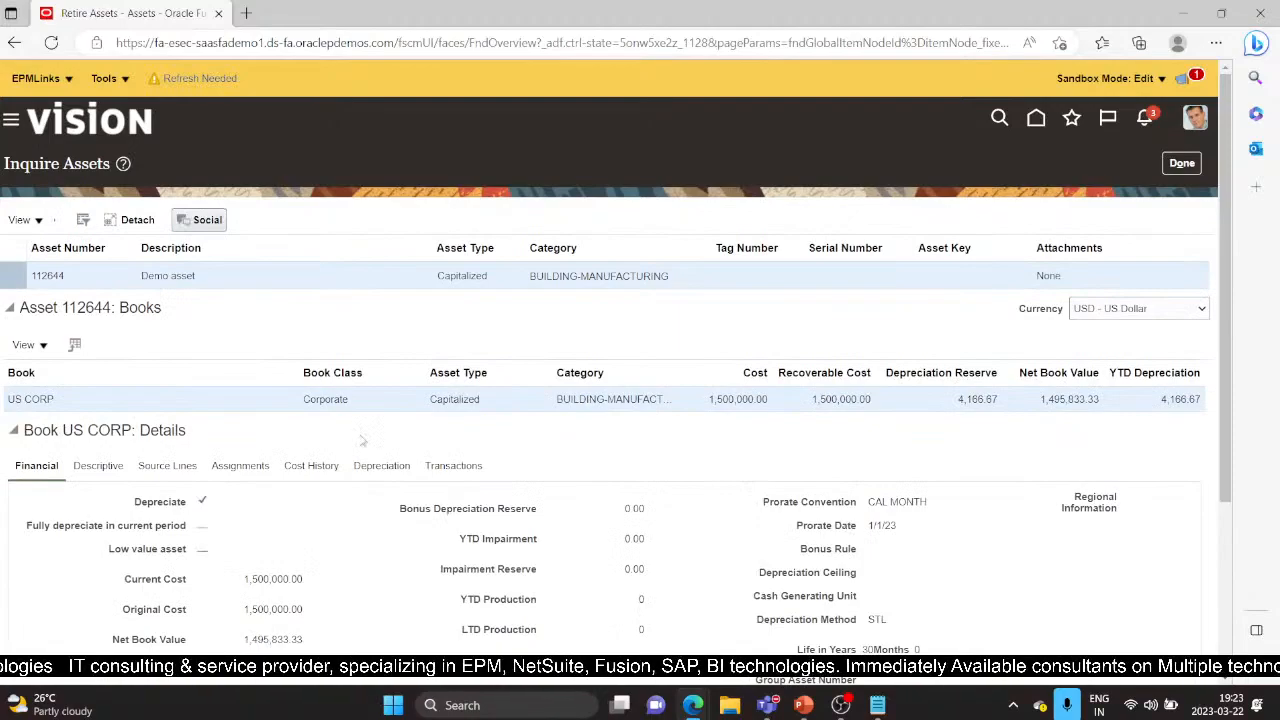
scroll(393, 575, down, 1)
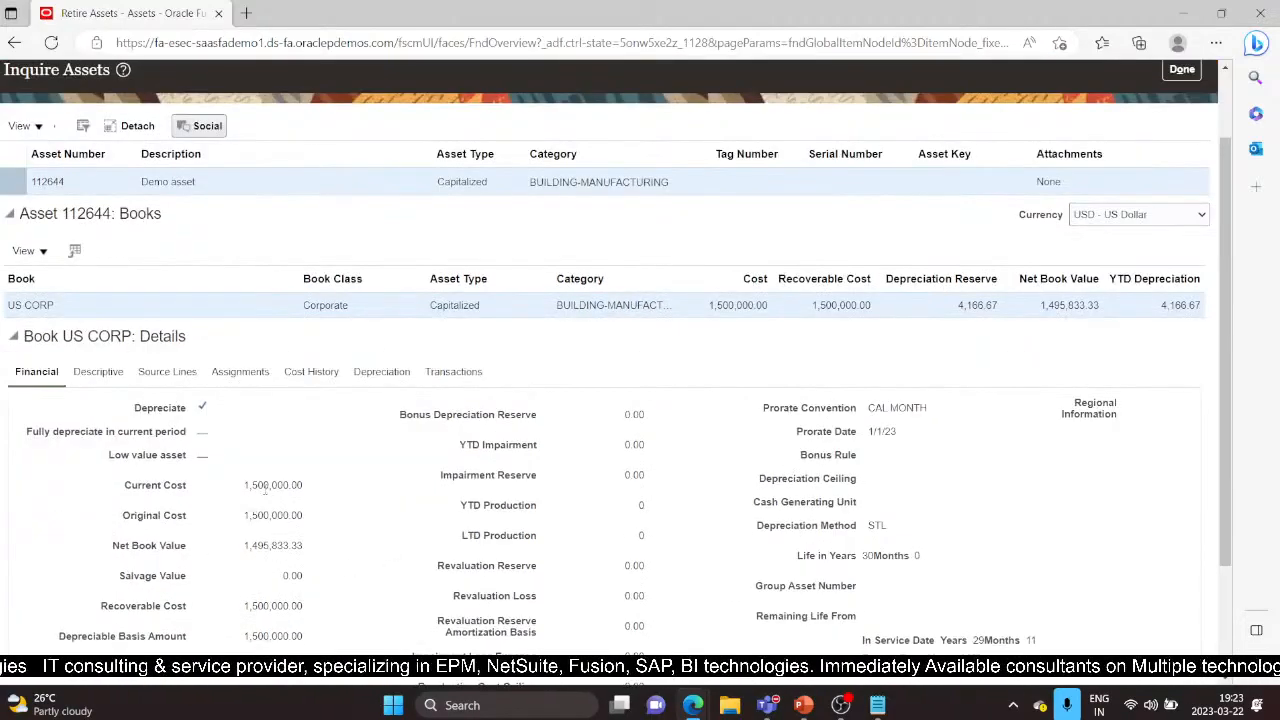
scroll(335, 545, down, 1)
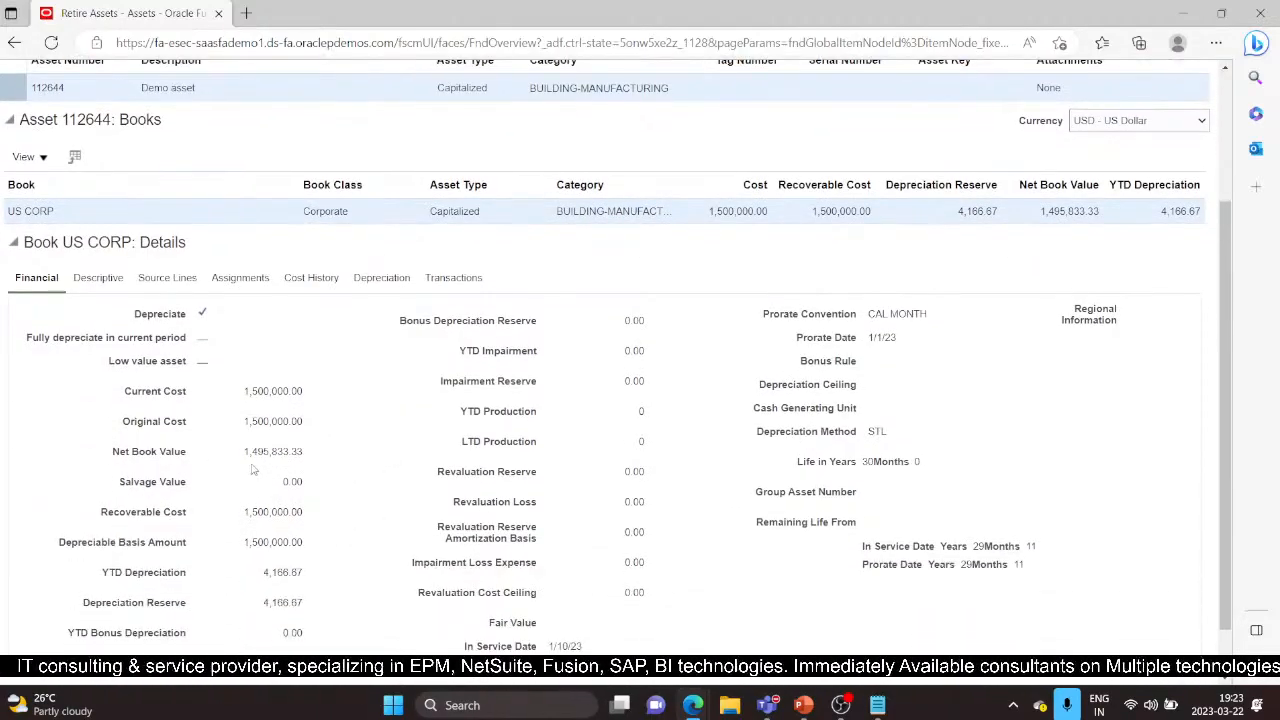
scroll(378, 540, down, 1)
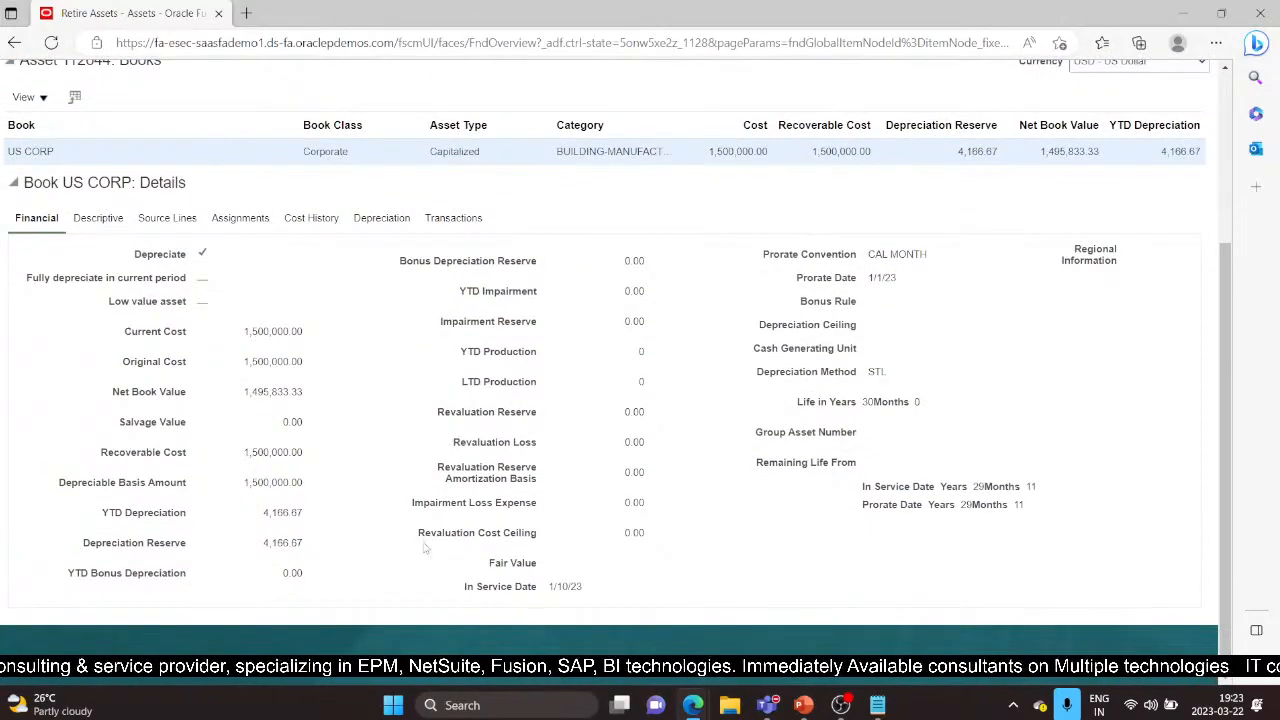
scroll(1023, 326, up, 3)
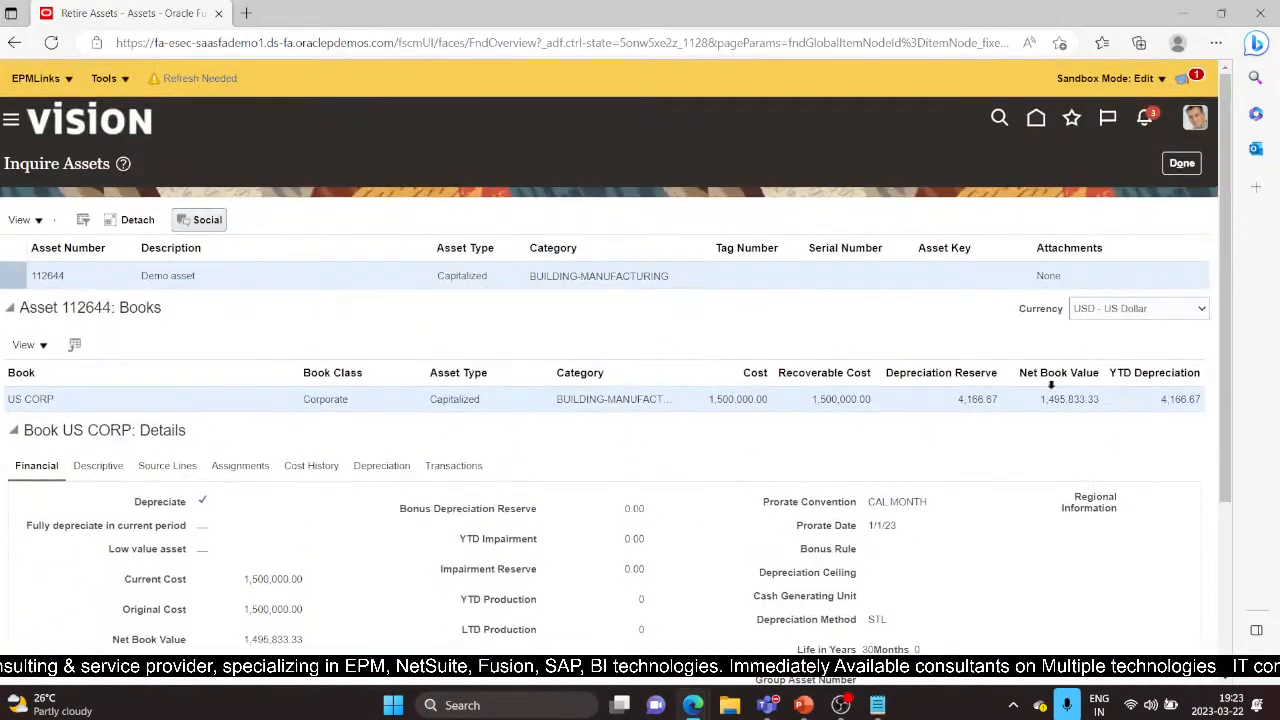
click(1182, 163)
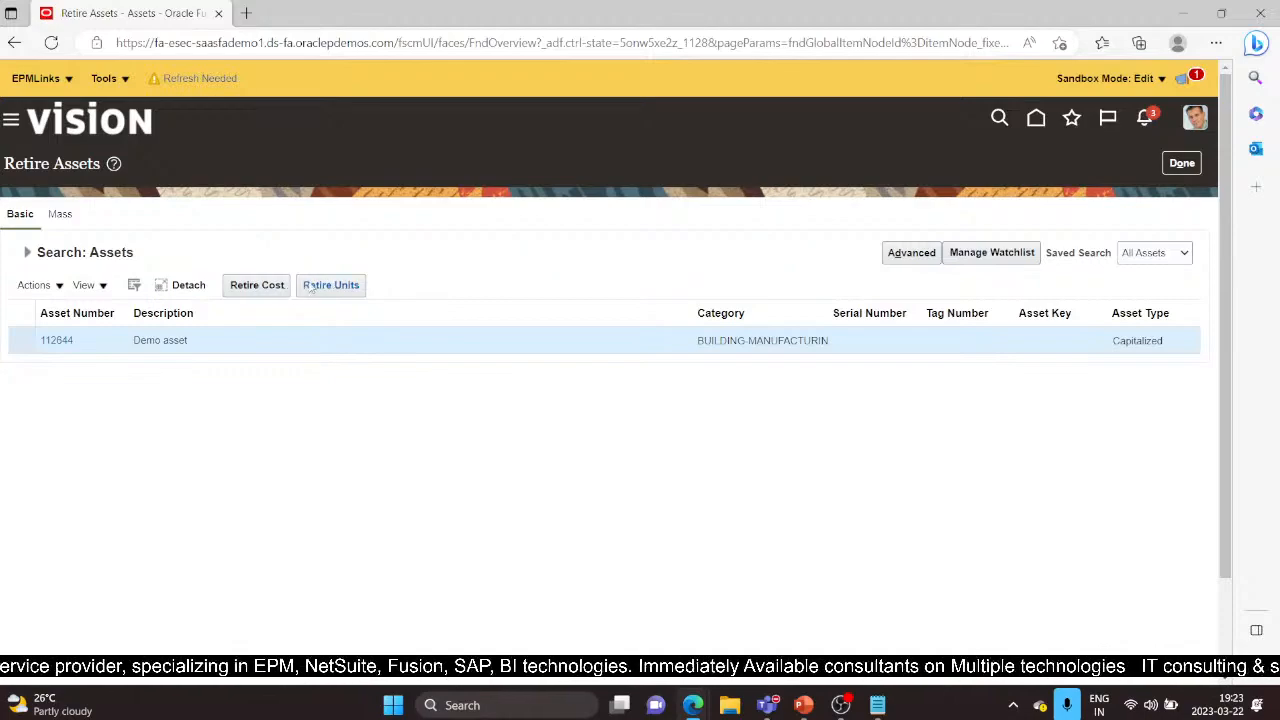
Submit a 700,000.00 cost retirement for asset 112644 dated 2/10/23 with comment 'Retired Ass'
click(257, 285)
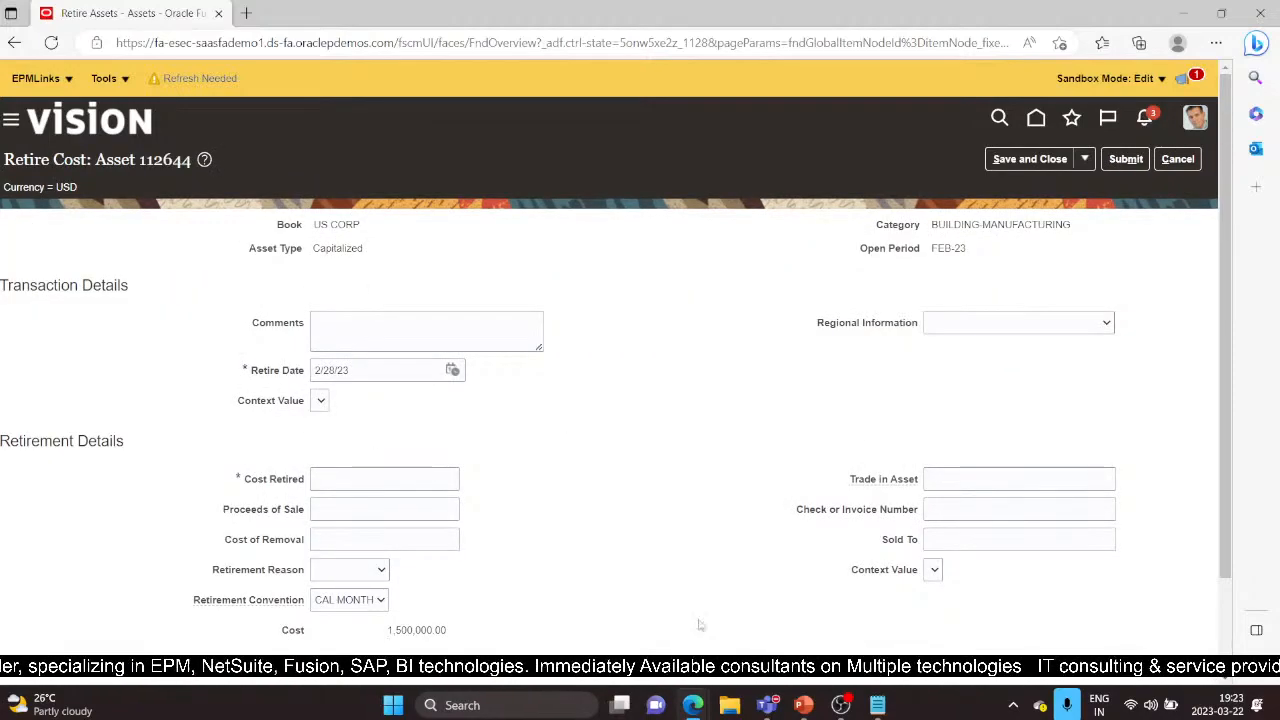
scroll(589, 600, down, 1)
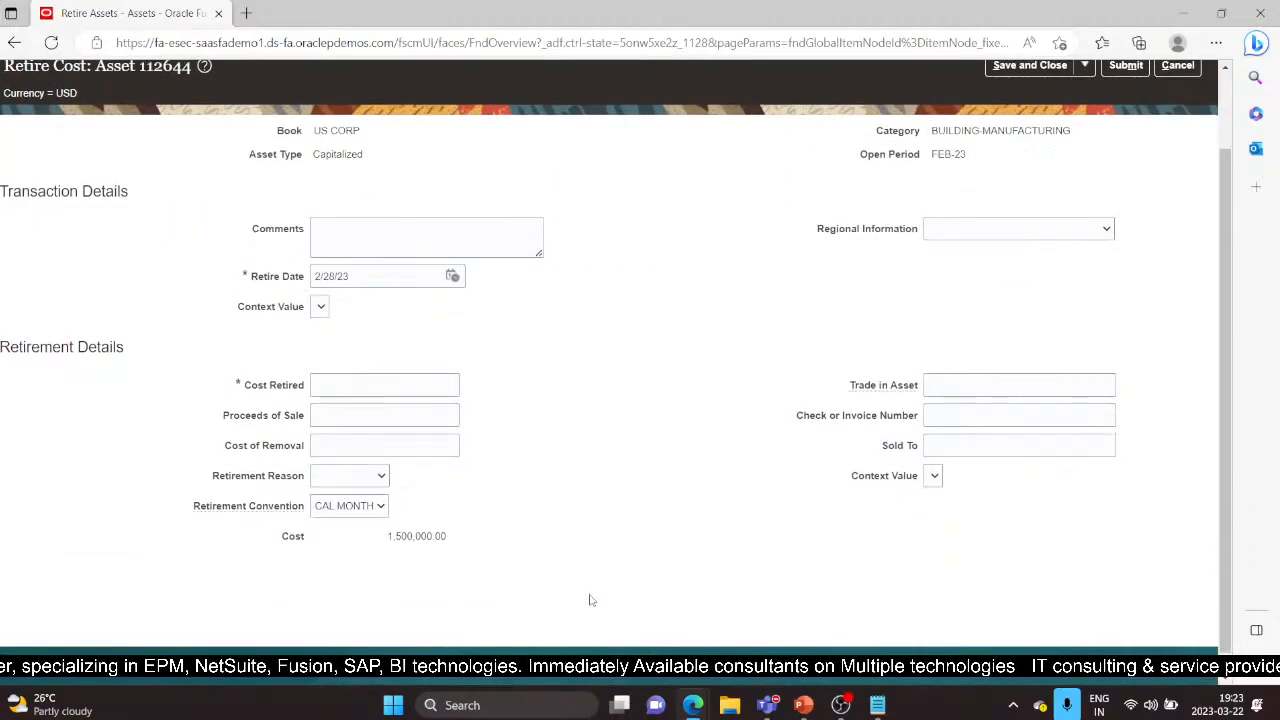
click(326, 385)
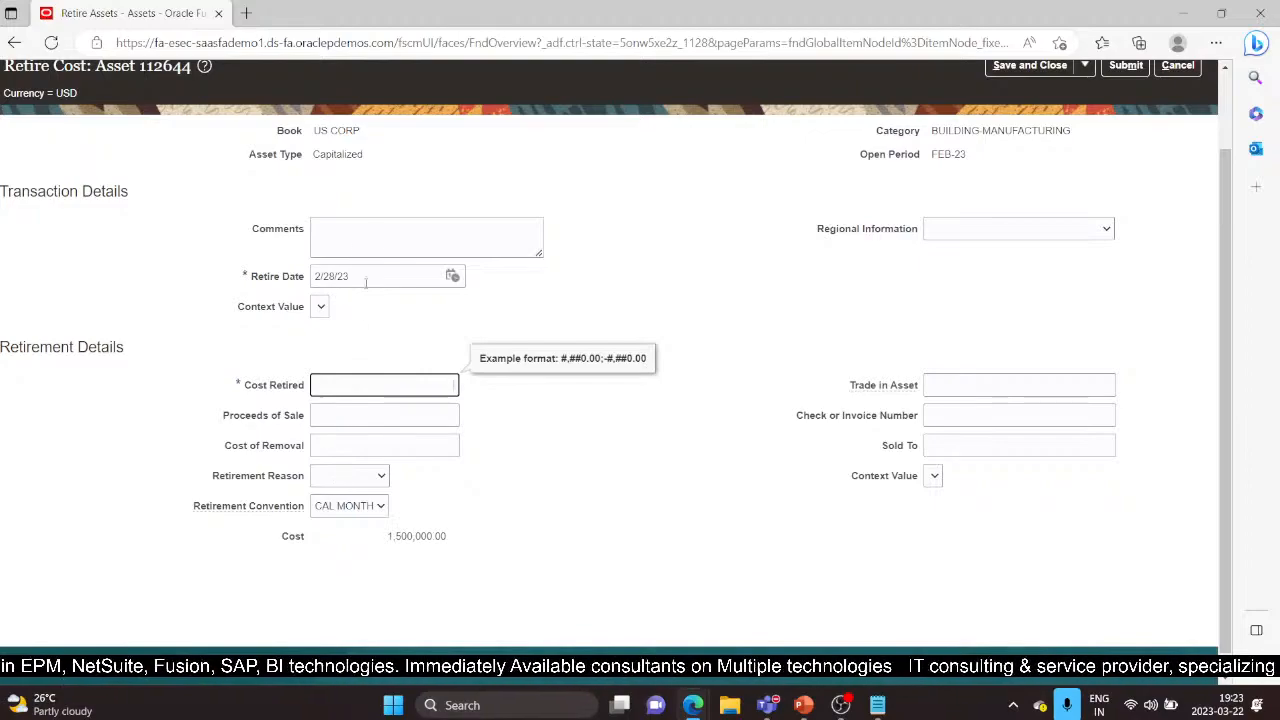
click(328, 228)
text(Ret)
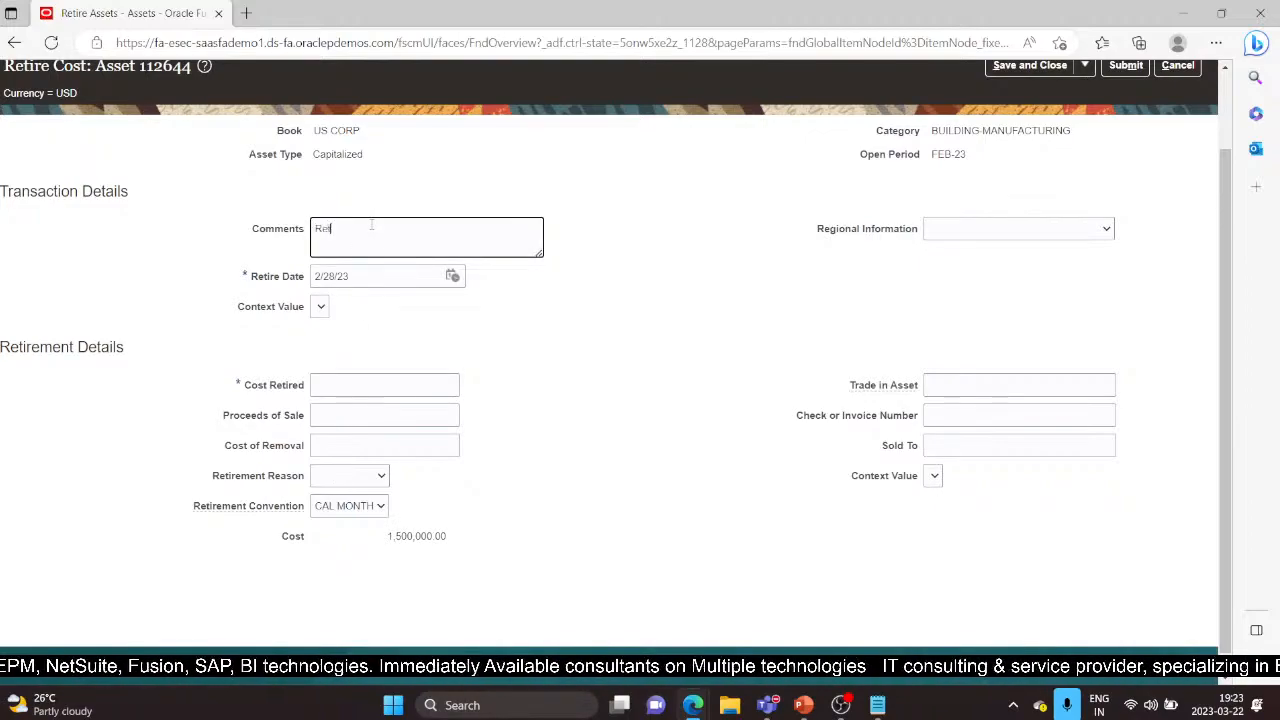
text(ired Asset)
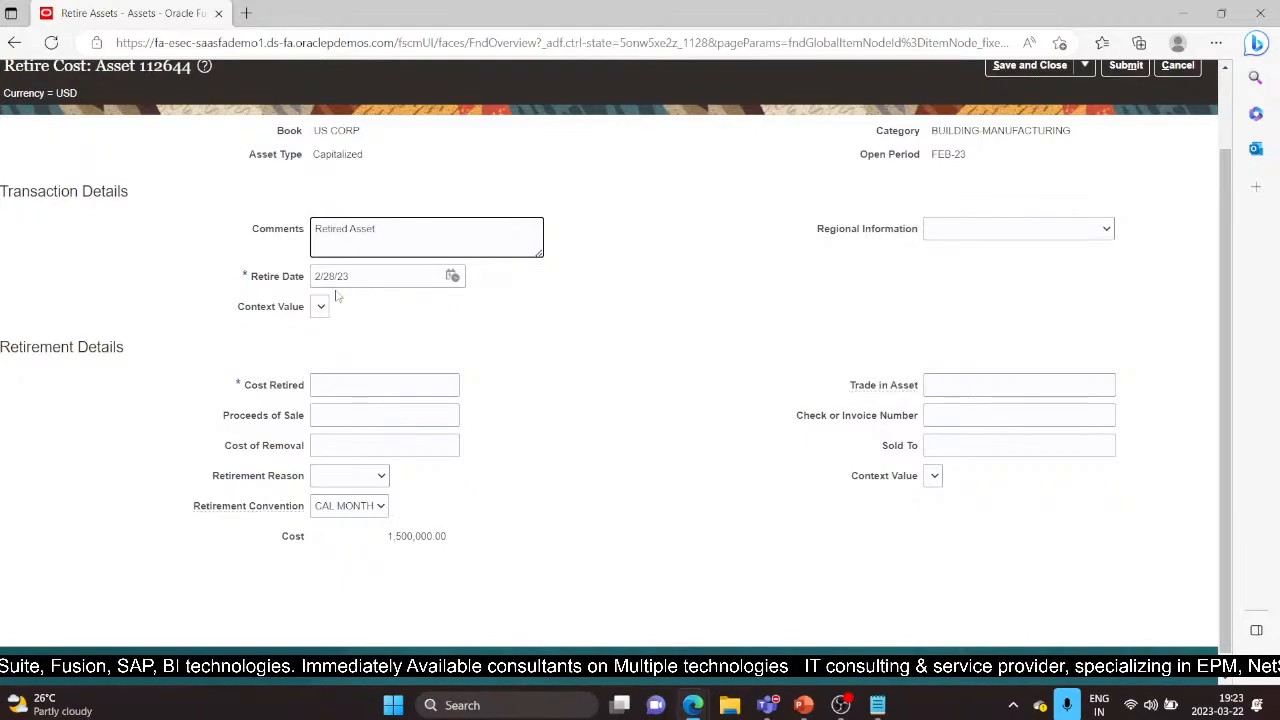
click(452, 276)
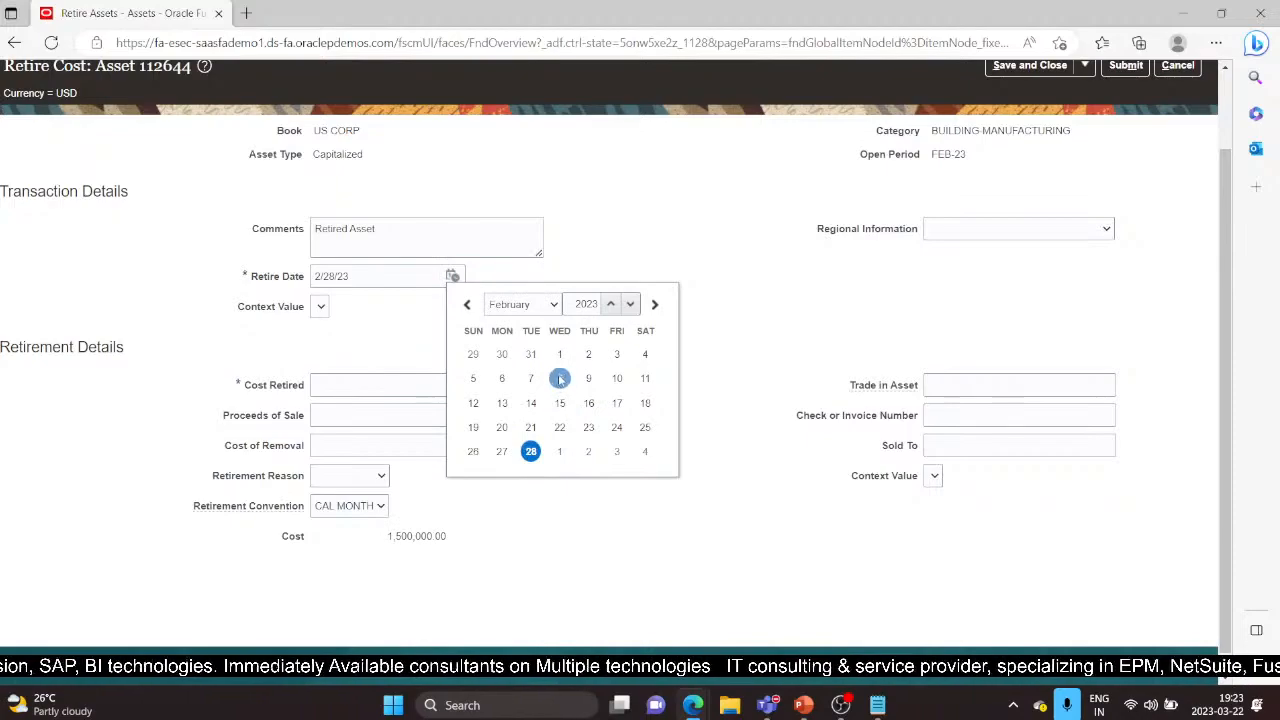
click(617, 378)
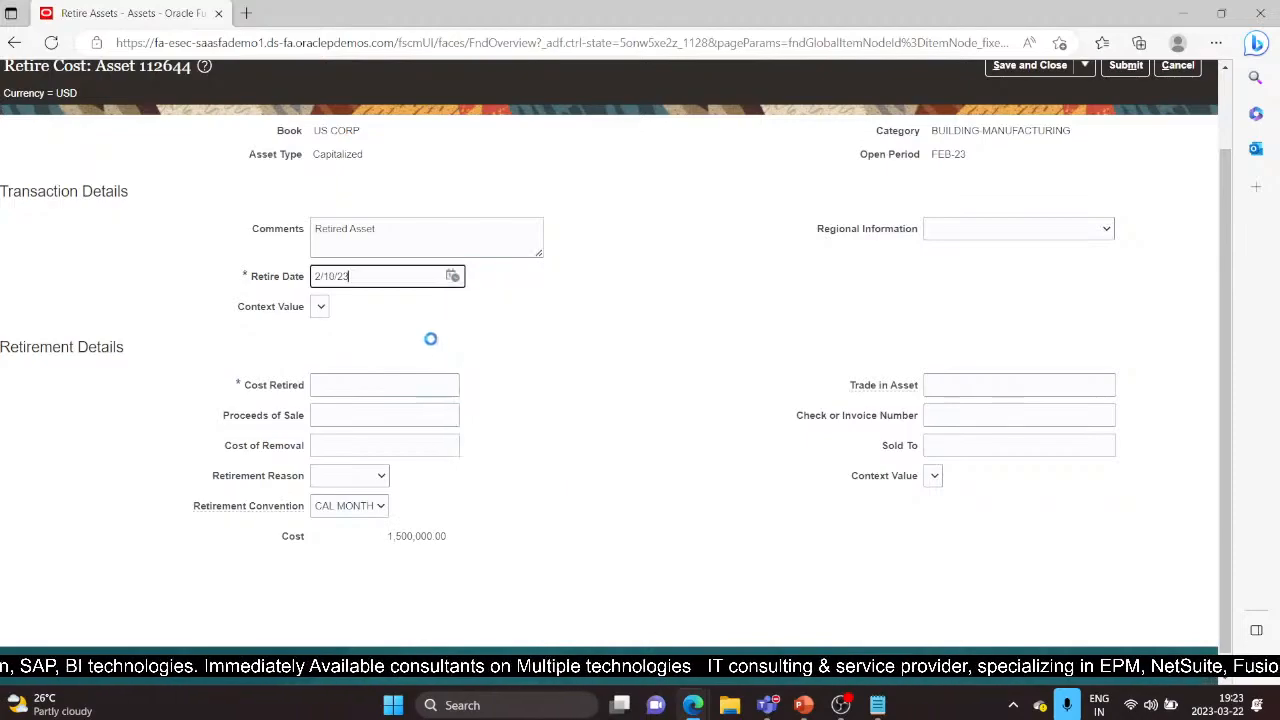
click(367, 387)
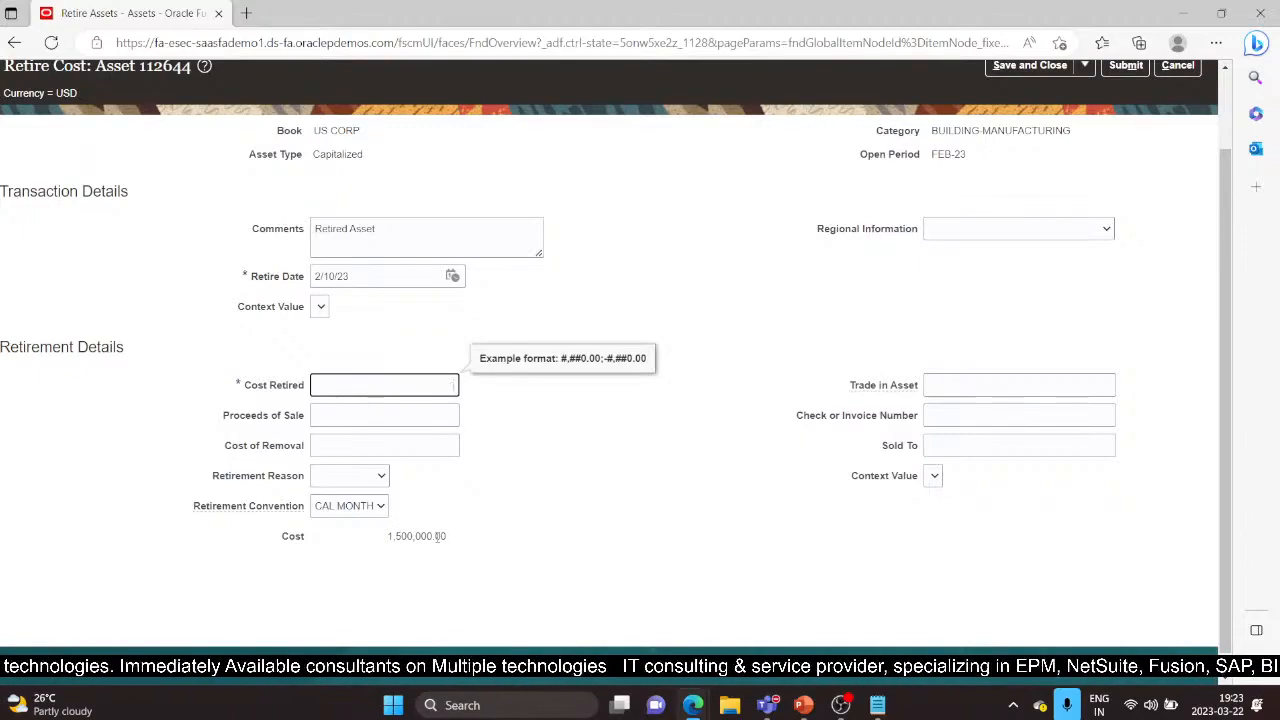
text(00000)
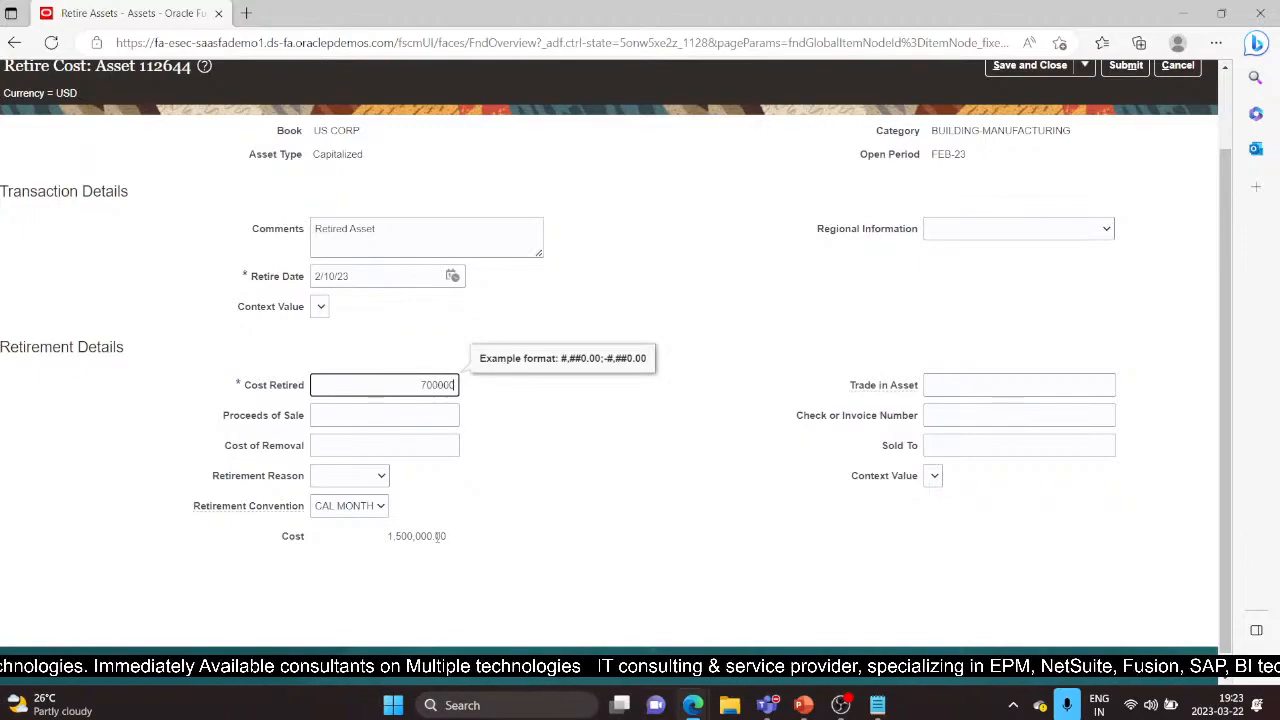
click(379, 412)
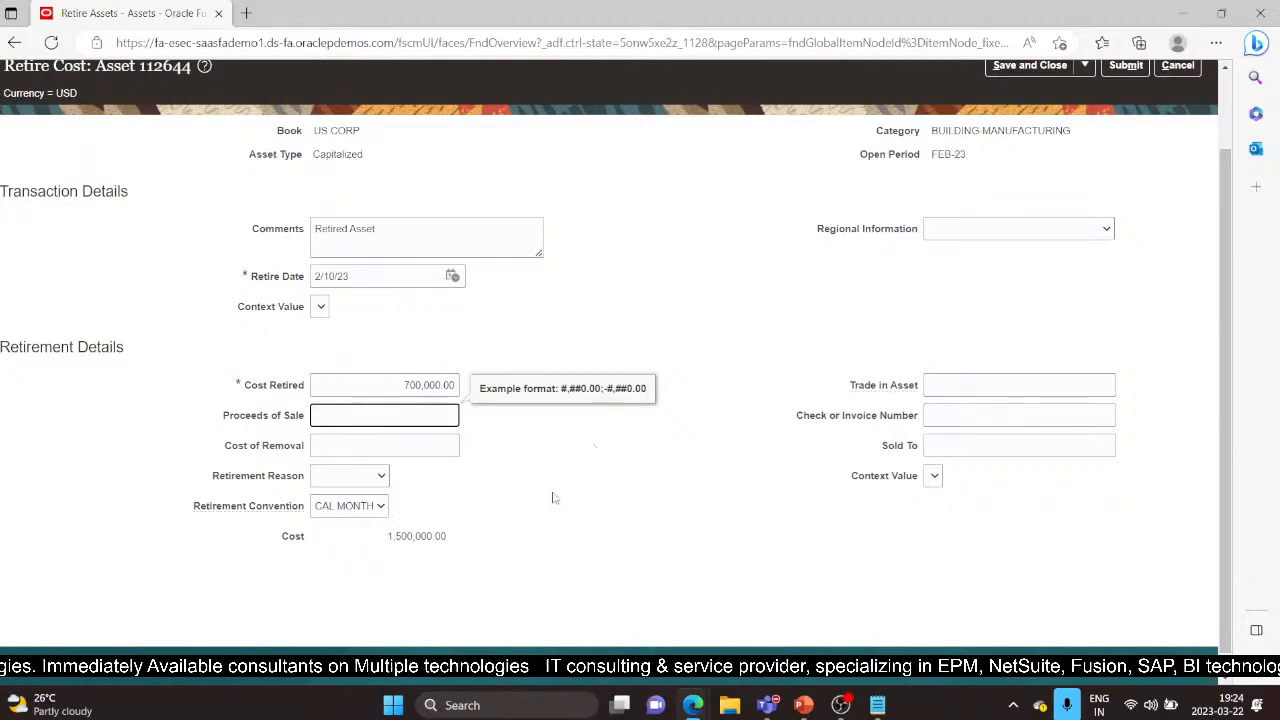
scroll(554, 529, up, 2)
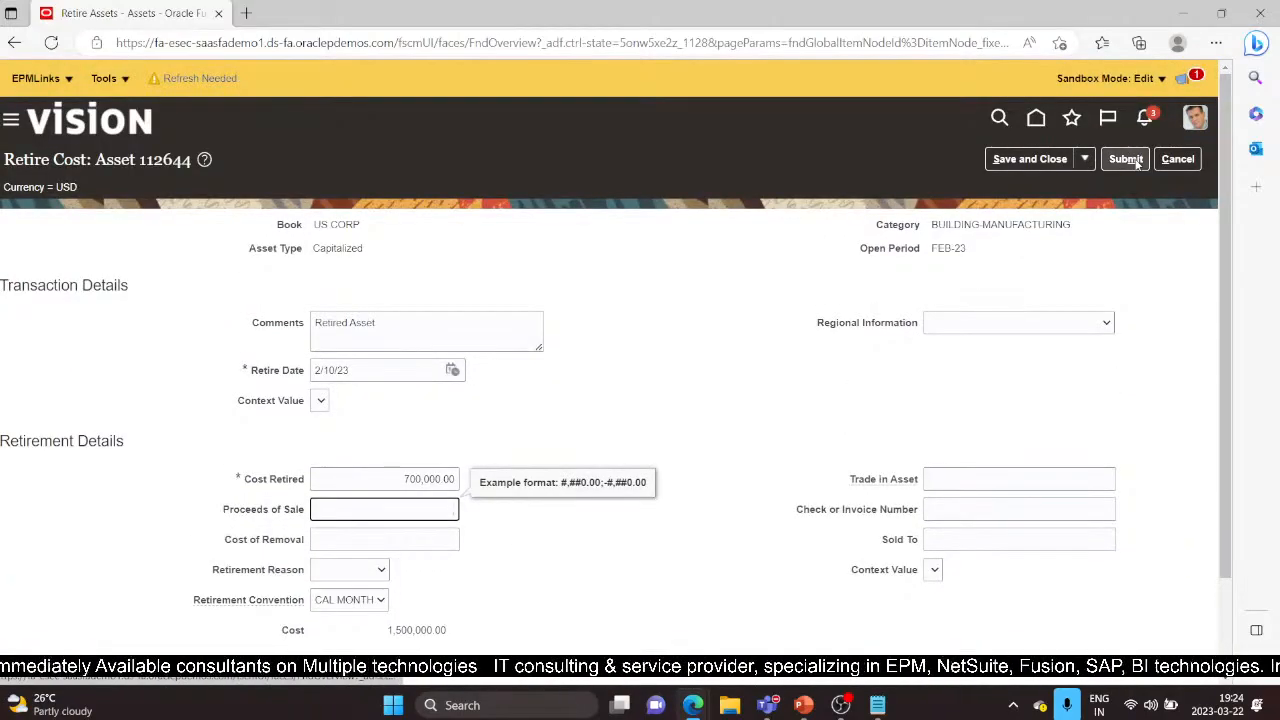
click(1126, 159)
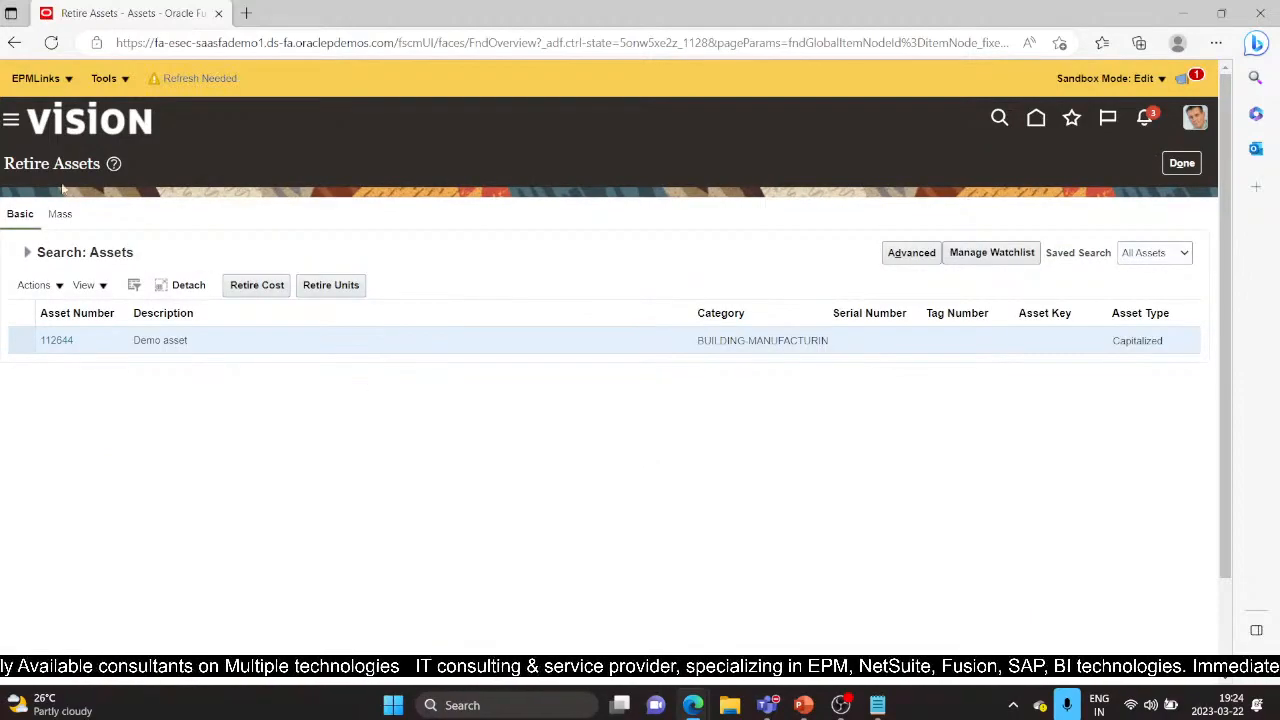
Reload Retire Assets, select the 112644 Demo asset row, and close the page
click(51, 42)
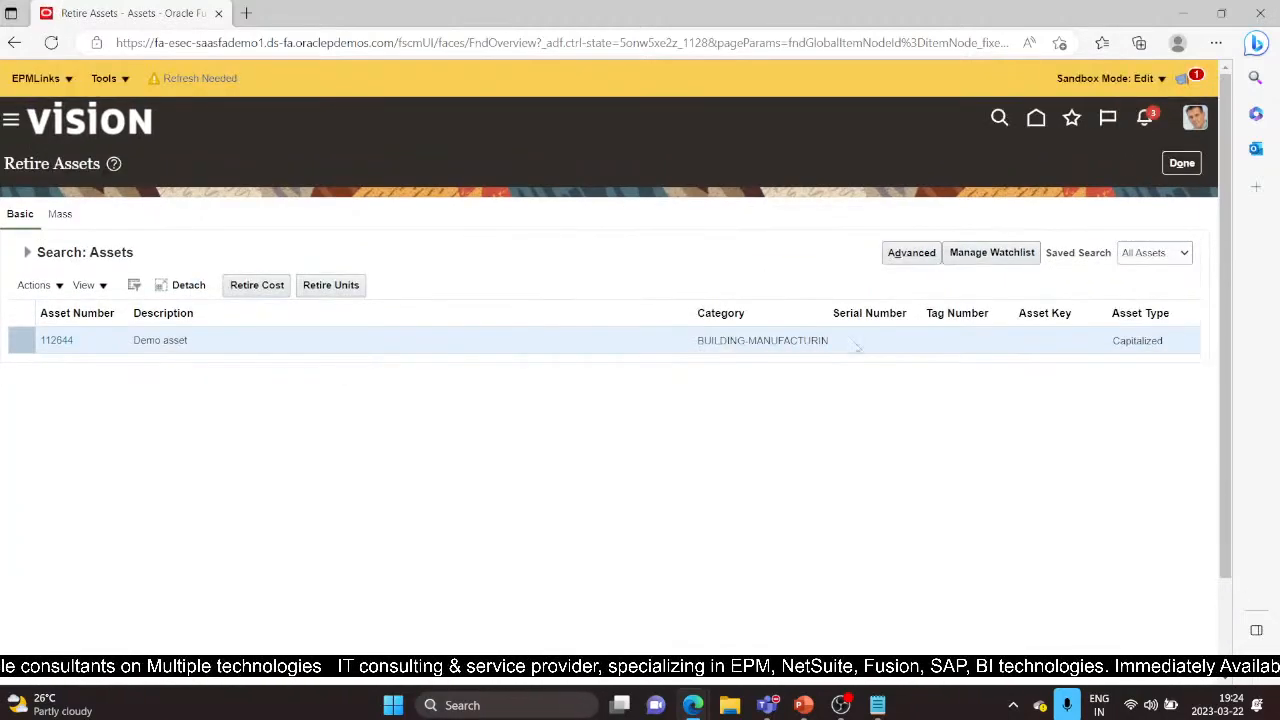
click(269, 343)
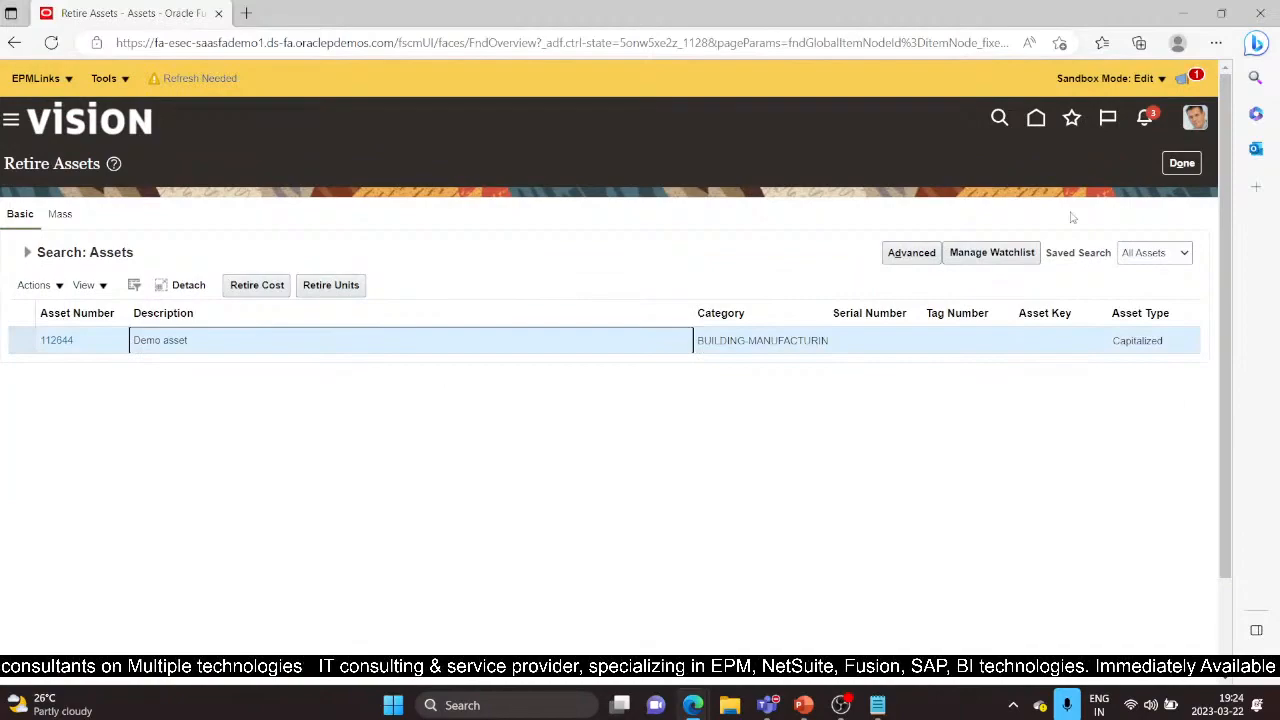
click(1180, 164)
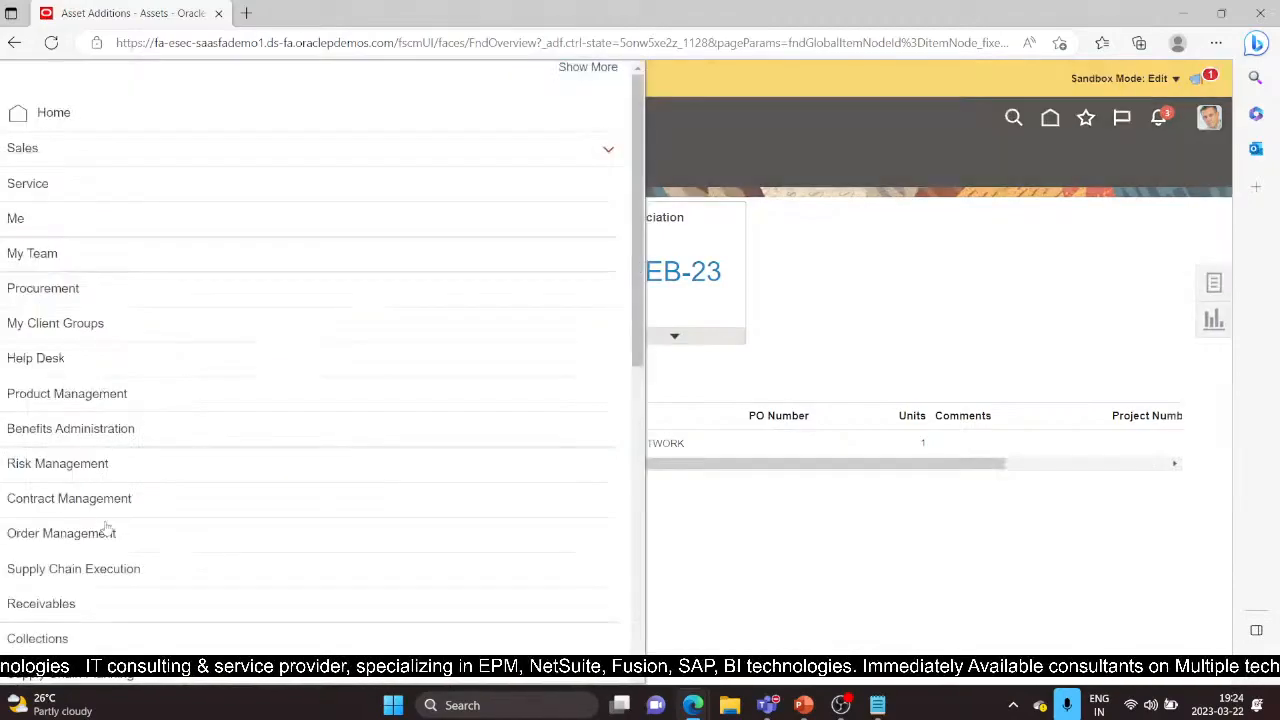
Go to the Fixed Assets Assets work area and open Inquire Assets from the Tasks panel
scroll(100, 532, down, 5)
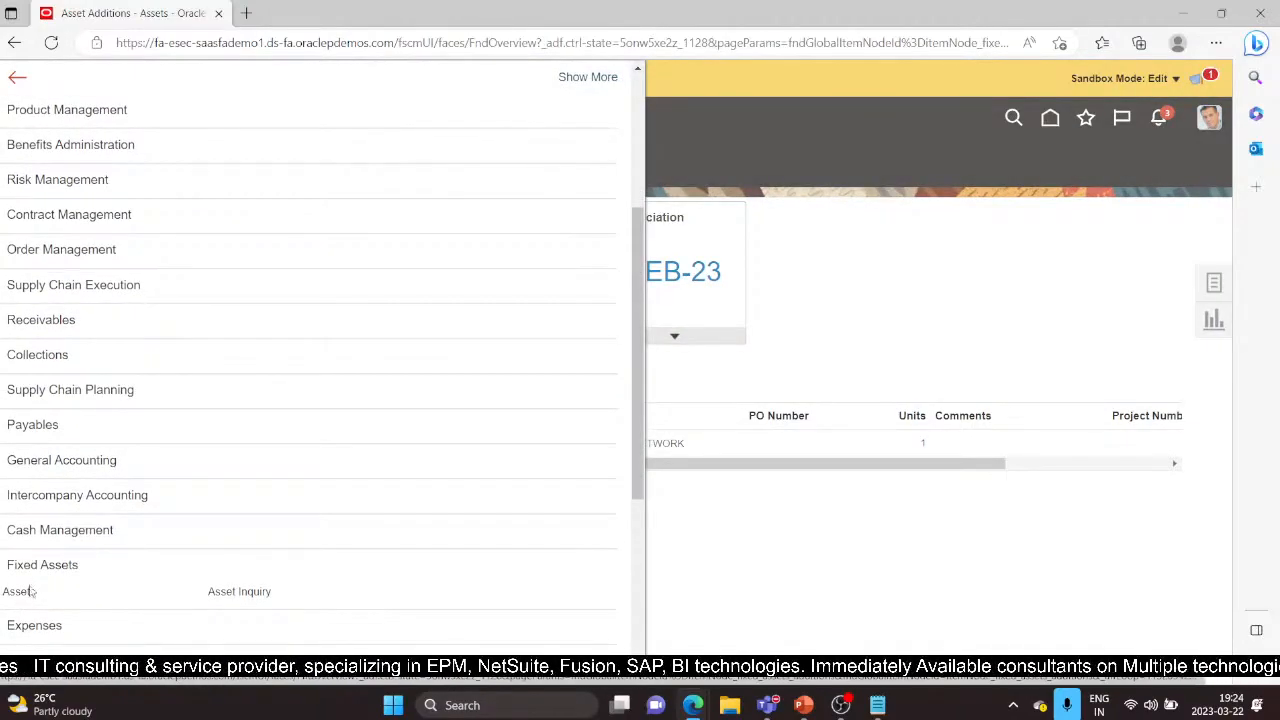
click(28, 592)
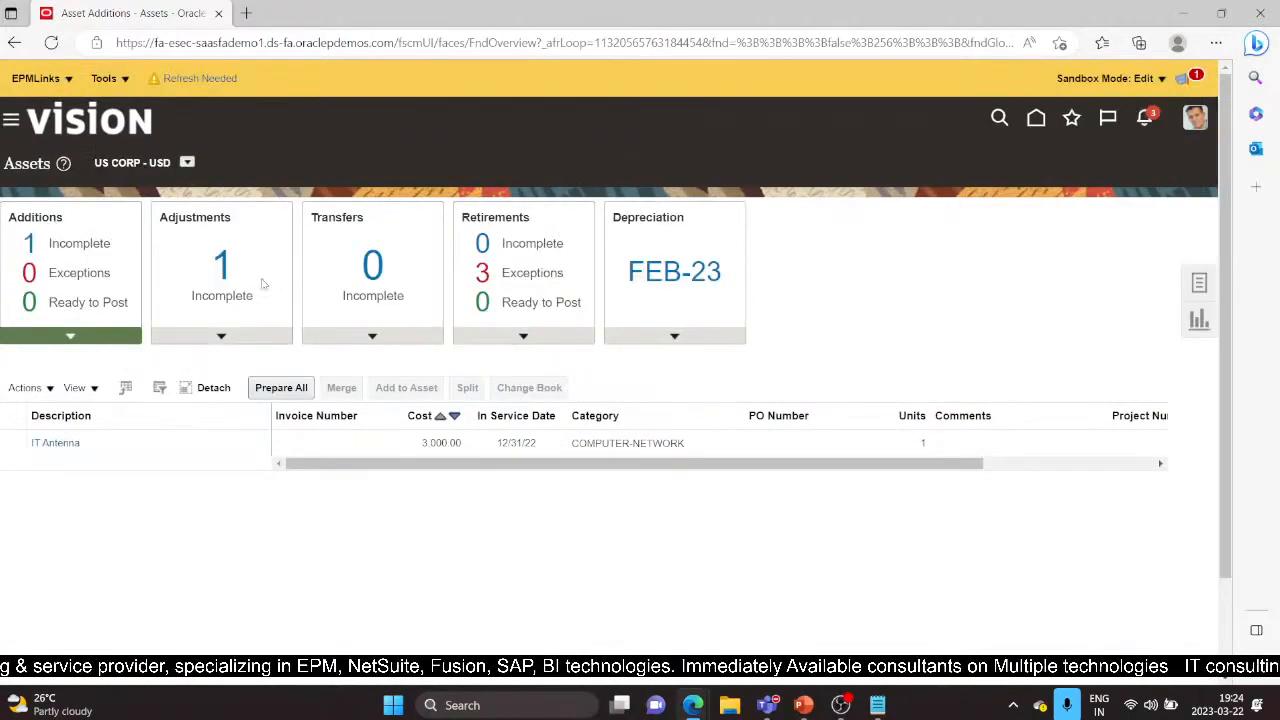
click(1197, 284)
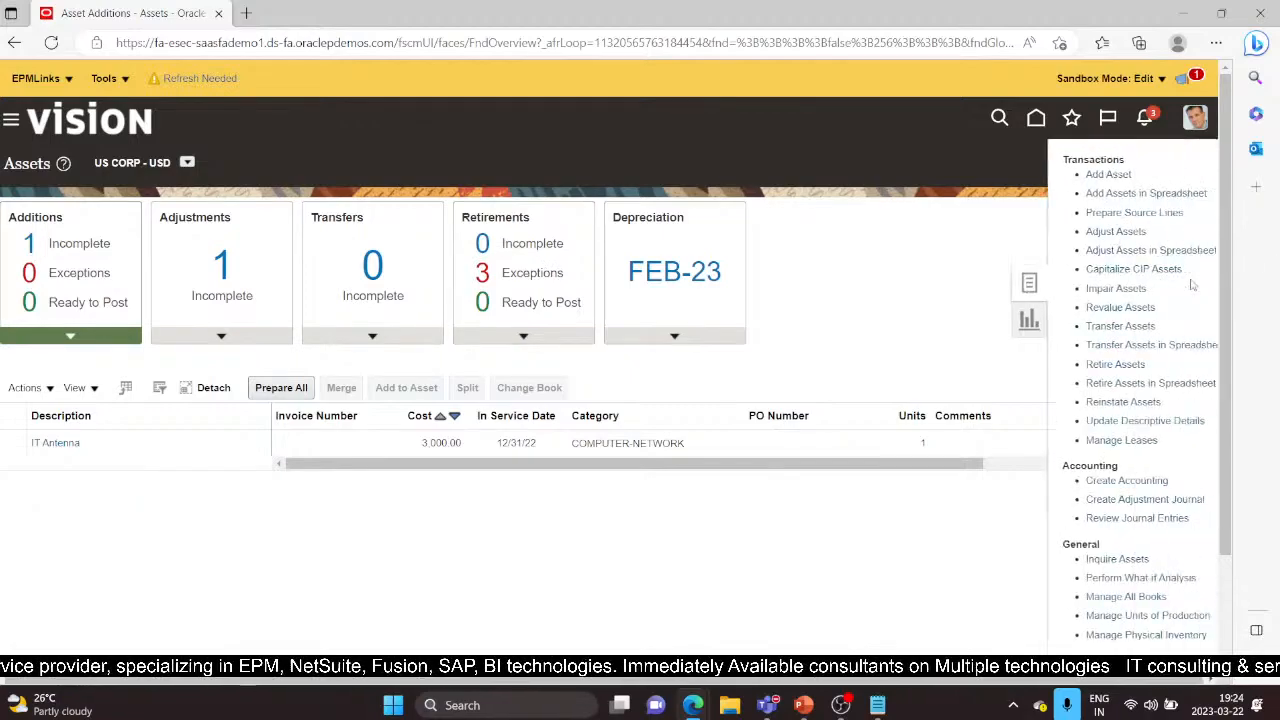
click(1088, 560)
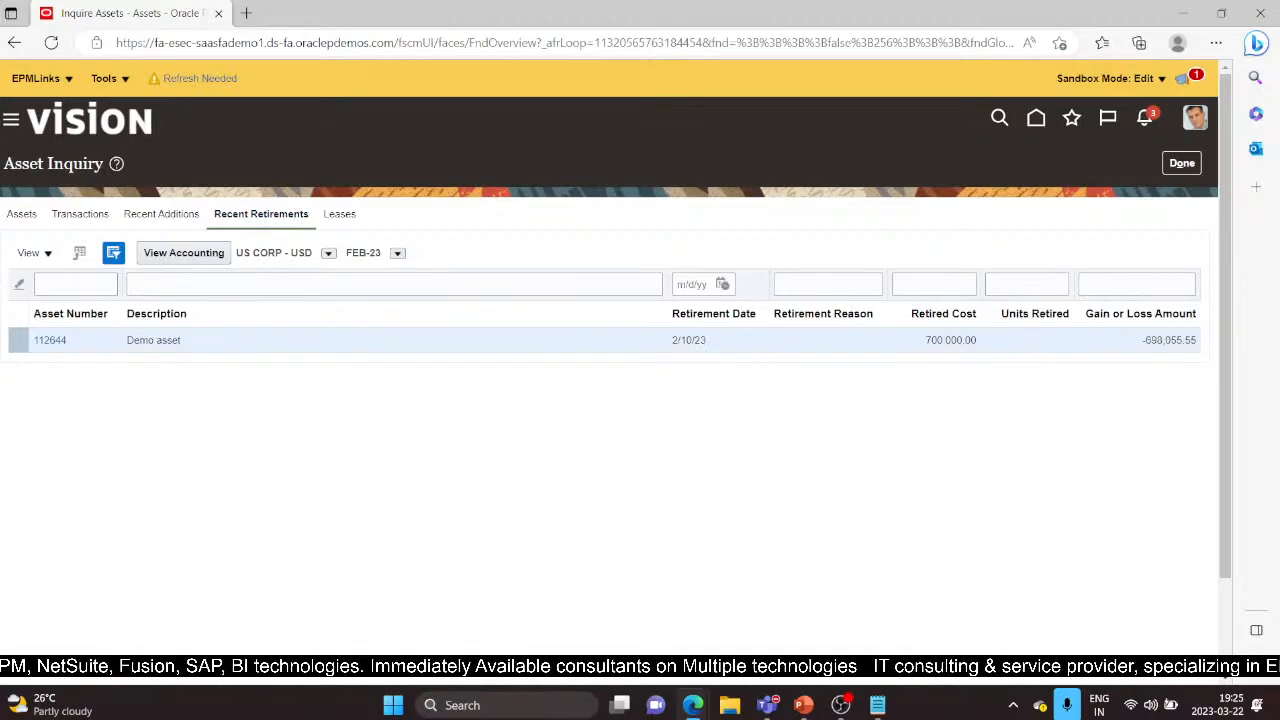
Open asset 112644's transaction history and note its 800,000.00 book cost
click(50, 340)
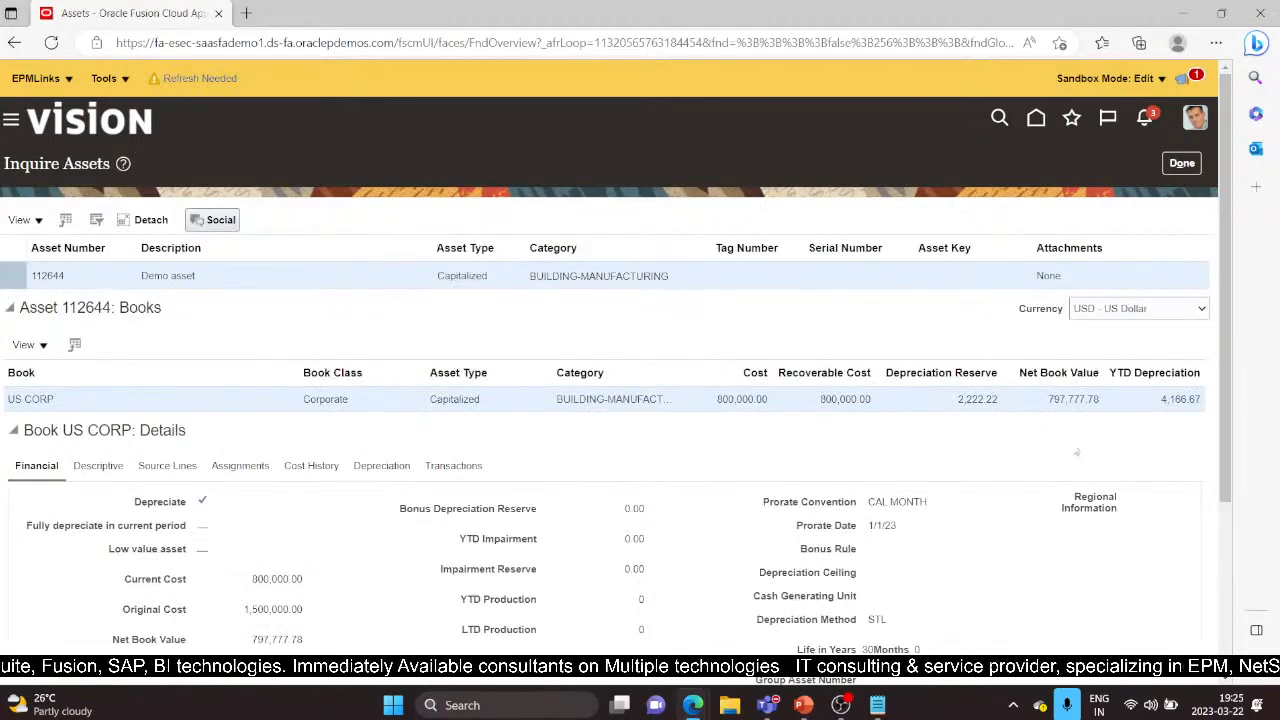
scroll(1222, 377, down, 2)
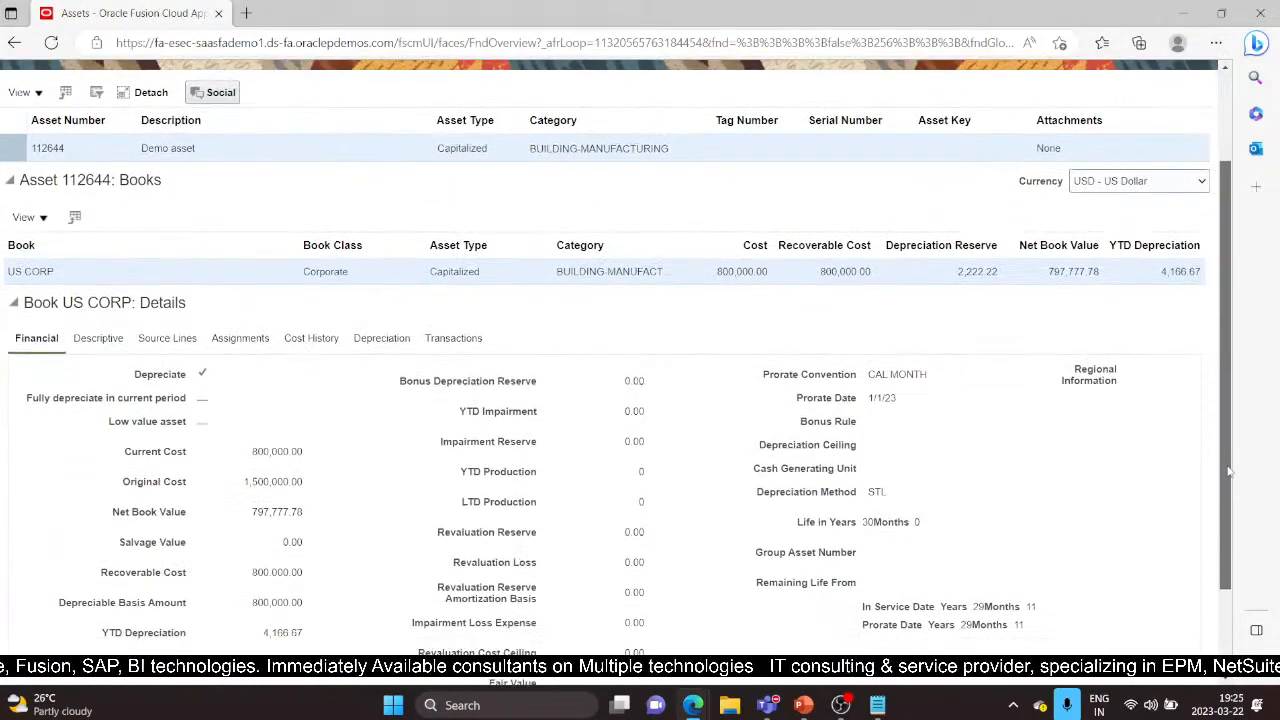
click(450, 343)
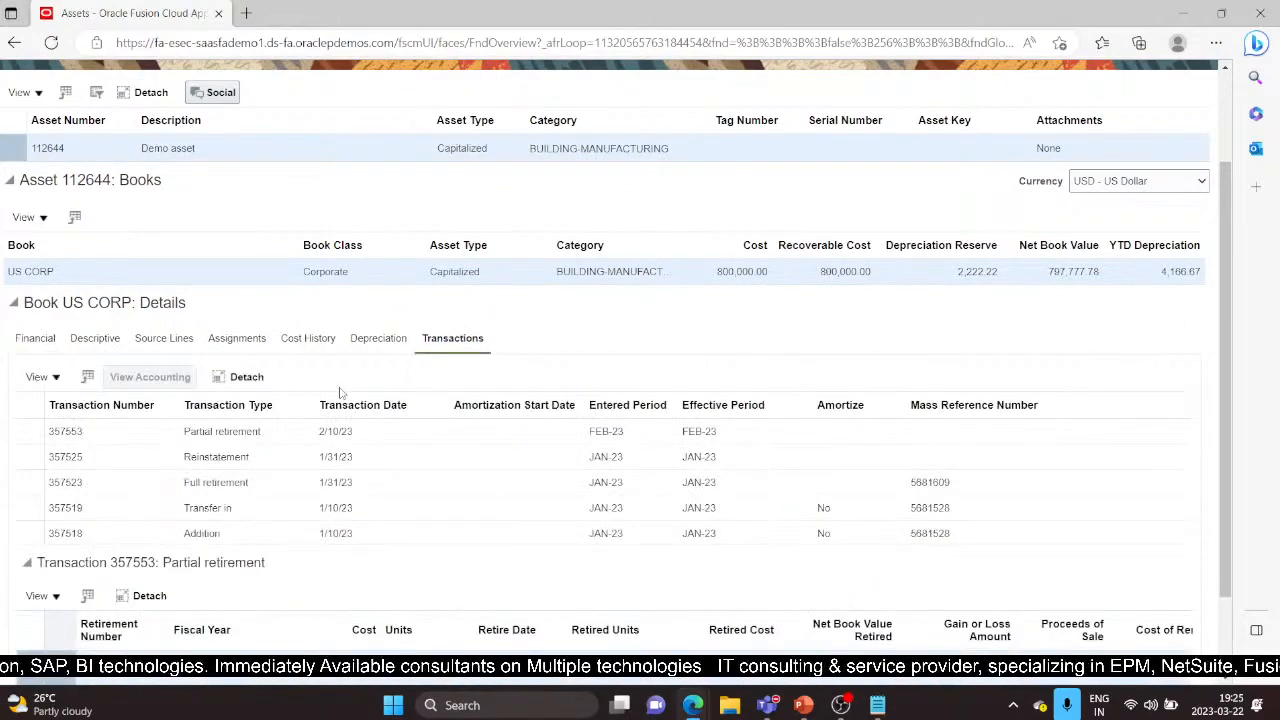
drag(1221, 306, 1221, 336)
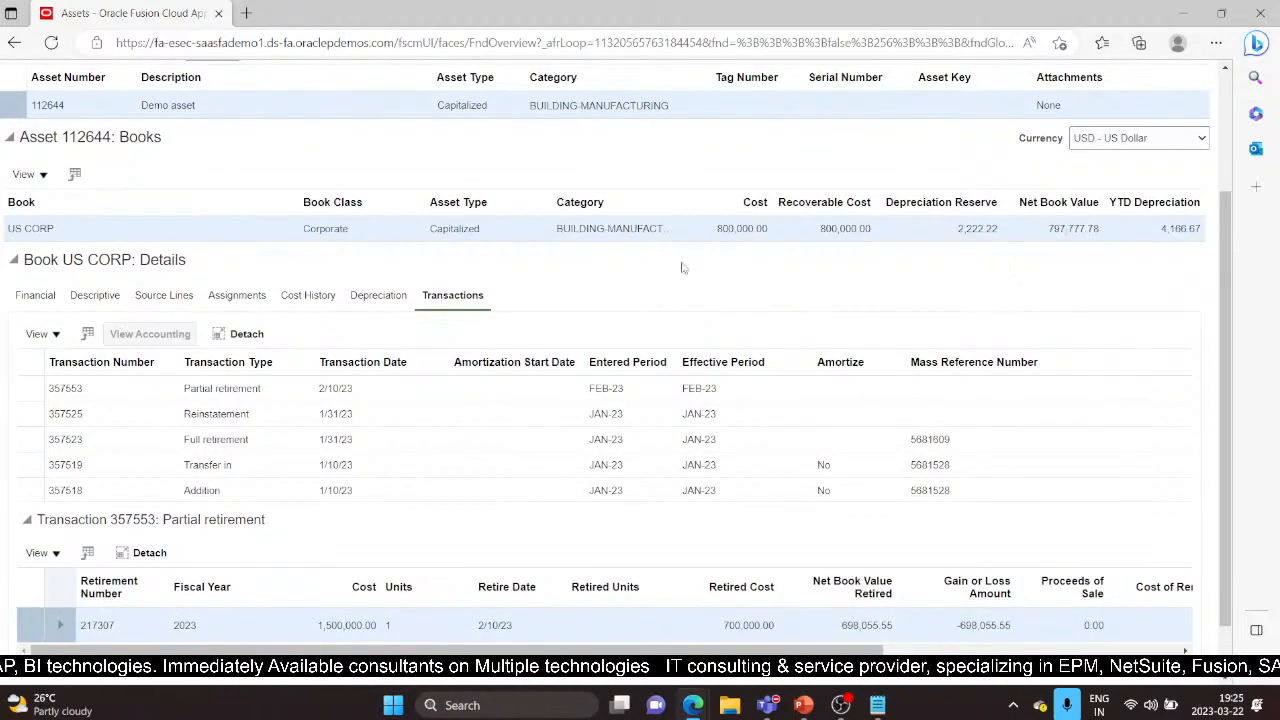
drag(714, 234, 794, 237)
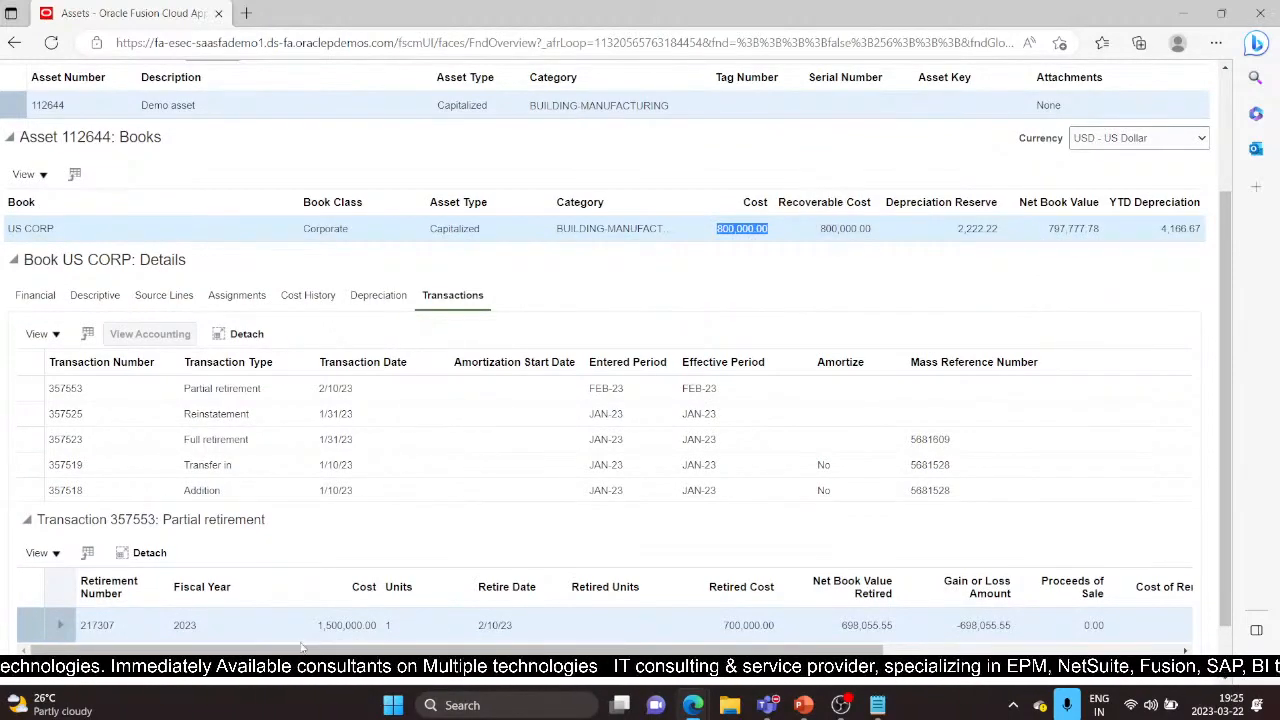
Check the 2/10/23 cost history entry, then go back to the asset's transactions
click(318, 306)
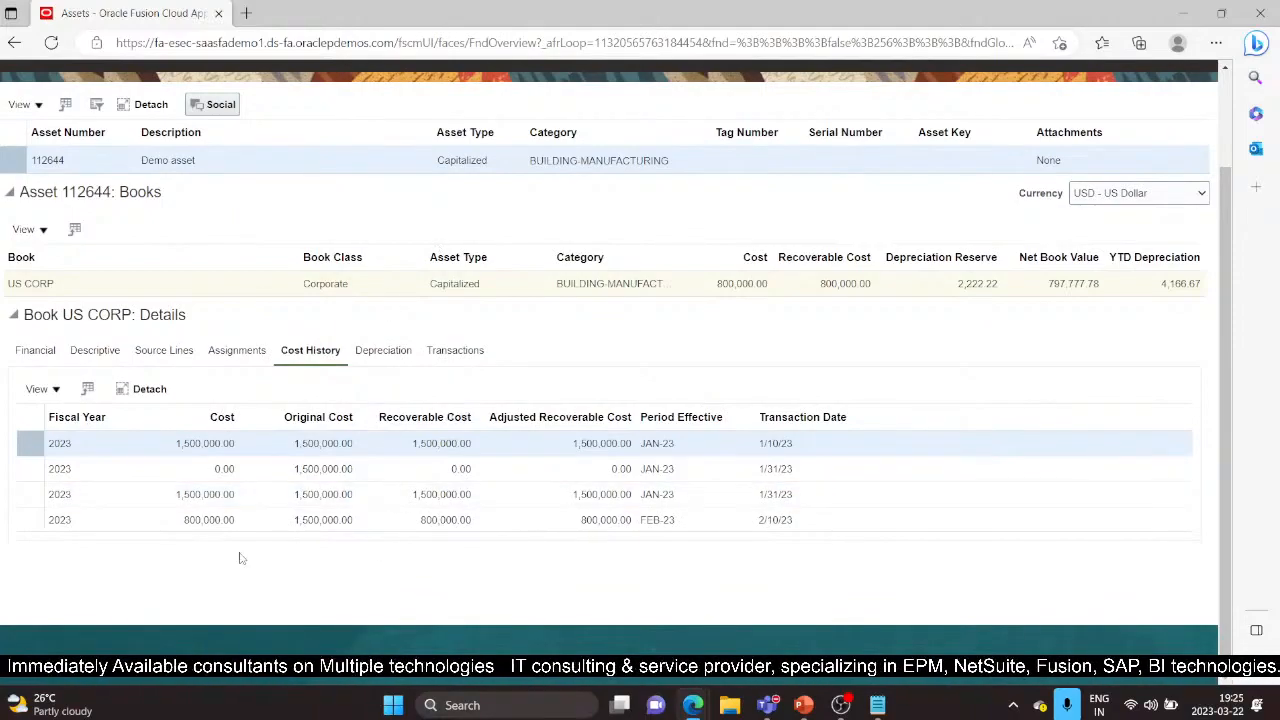
click(266, 521)
scroll(679, 447, up, 1)
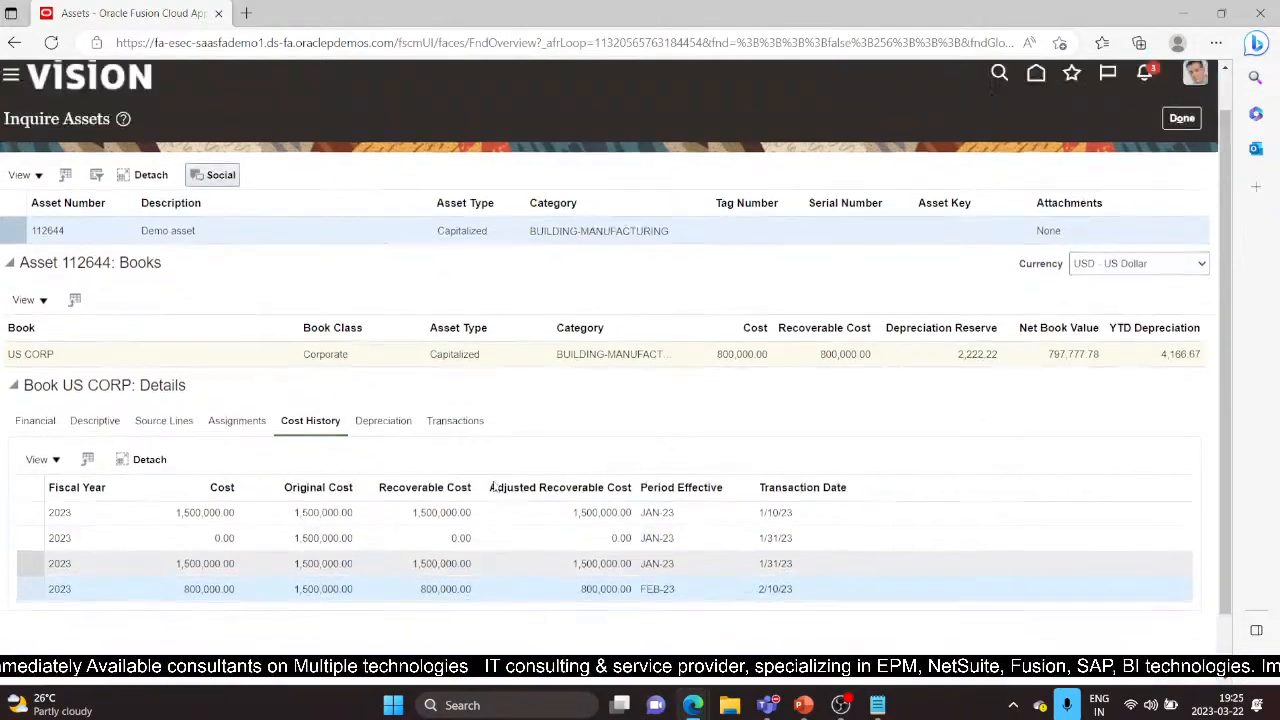
click(476, 450)
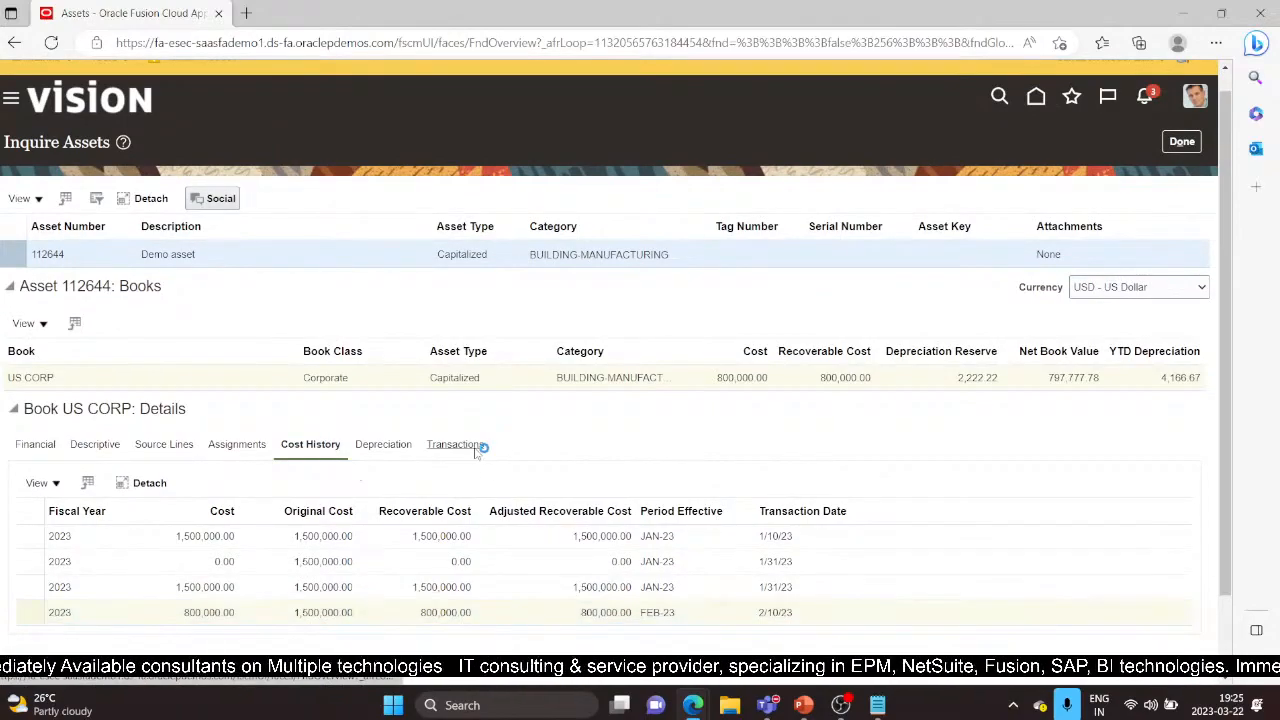
scroll(260, 571, down, 1)
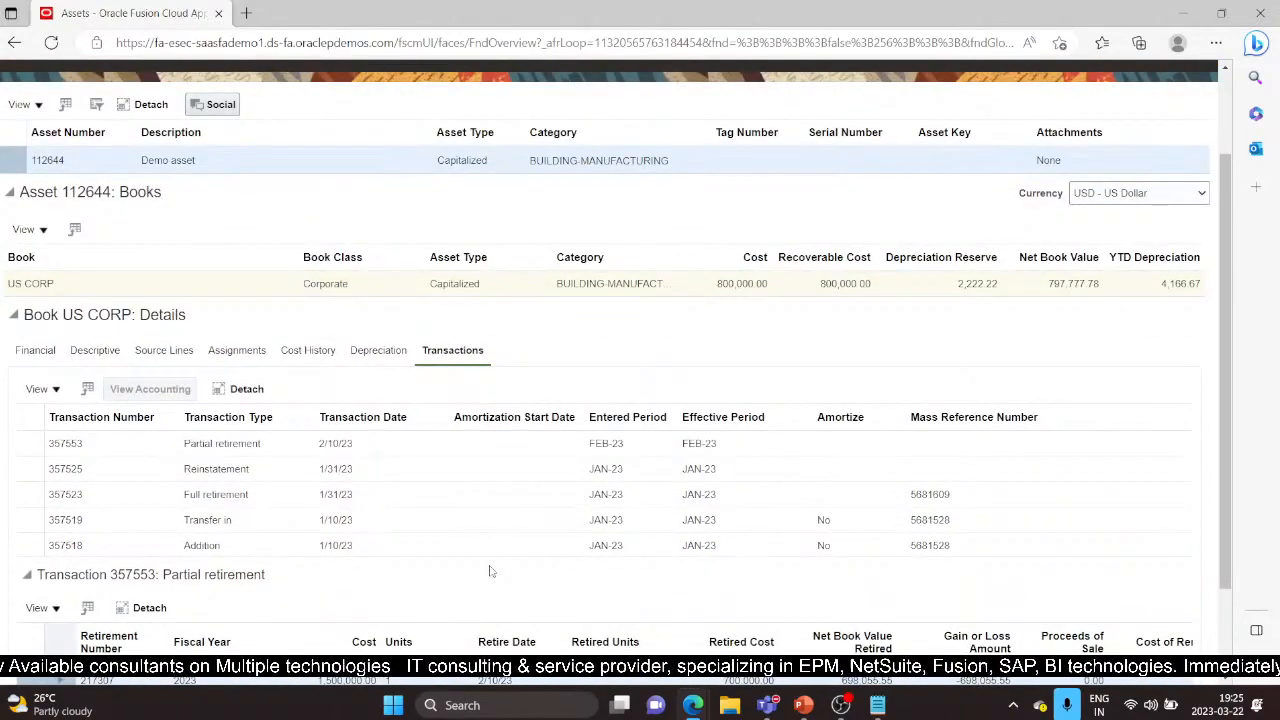
scroll(490, 571, down, 1)
scroll(490, 571, up, 3)
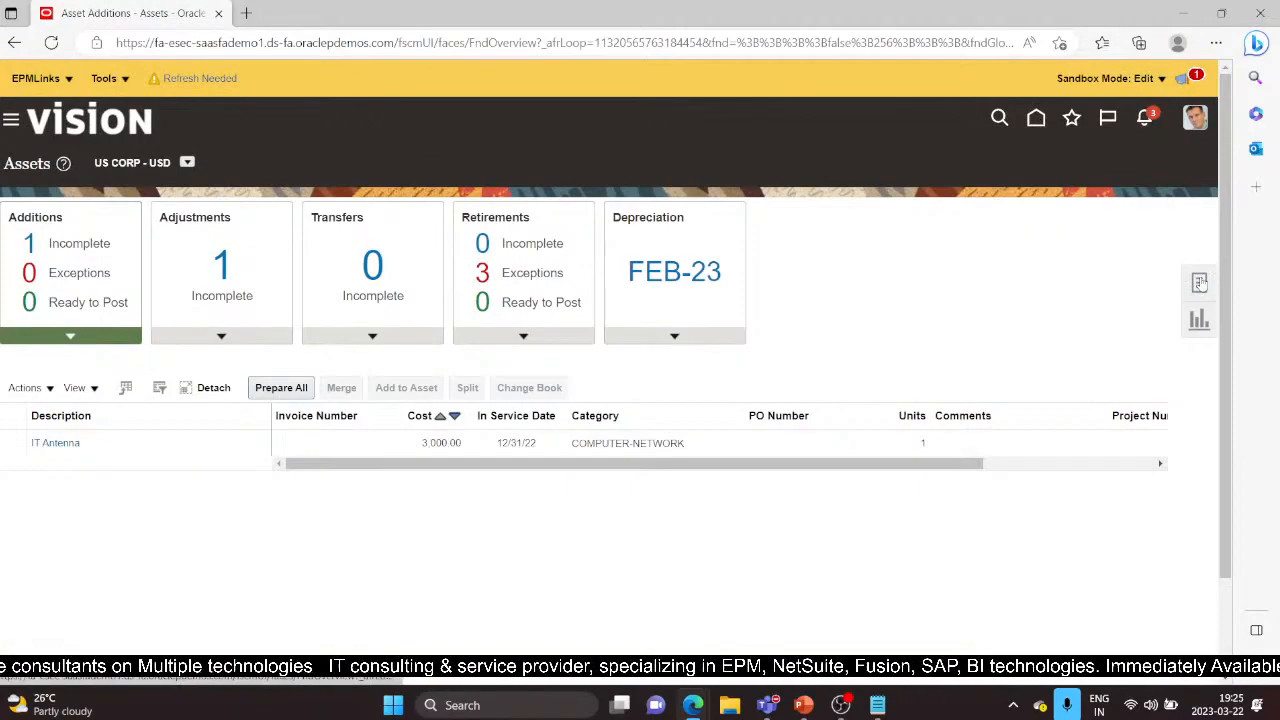
Reinstate asset 112644's 700,000.00 retirement, confirm the warning, and close Reinstate Assets
click(1200, 283)
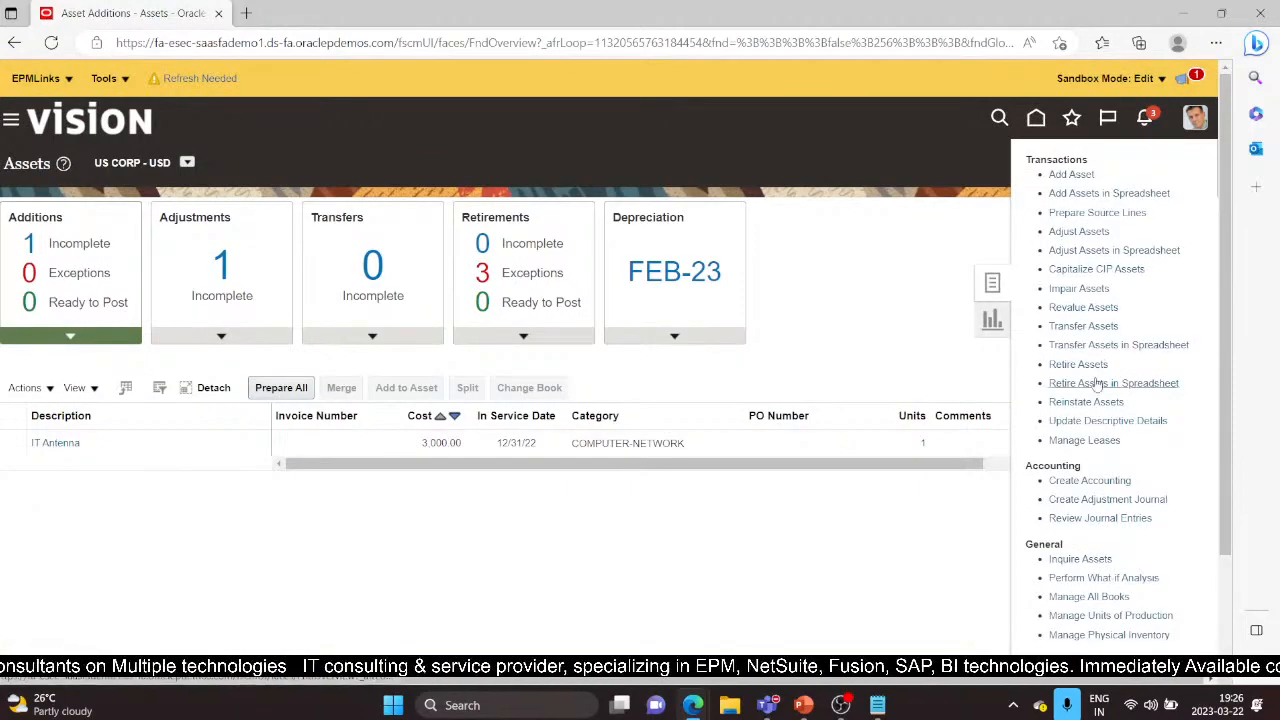
click(1090, 402)
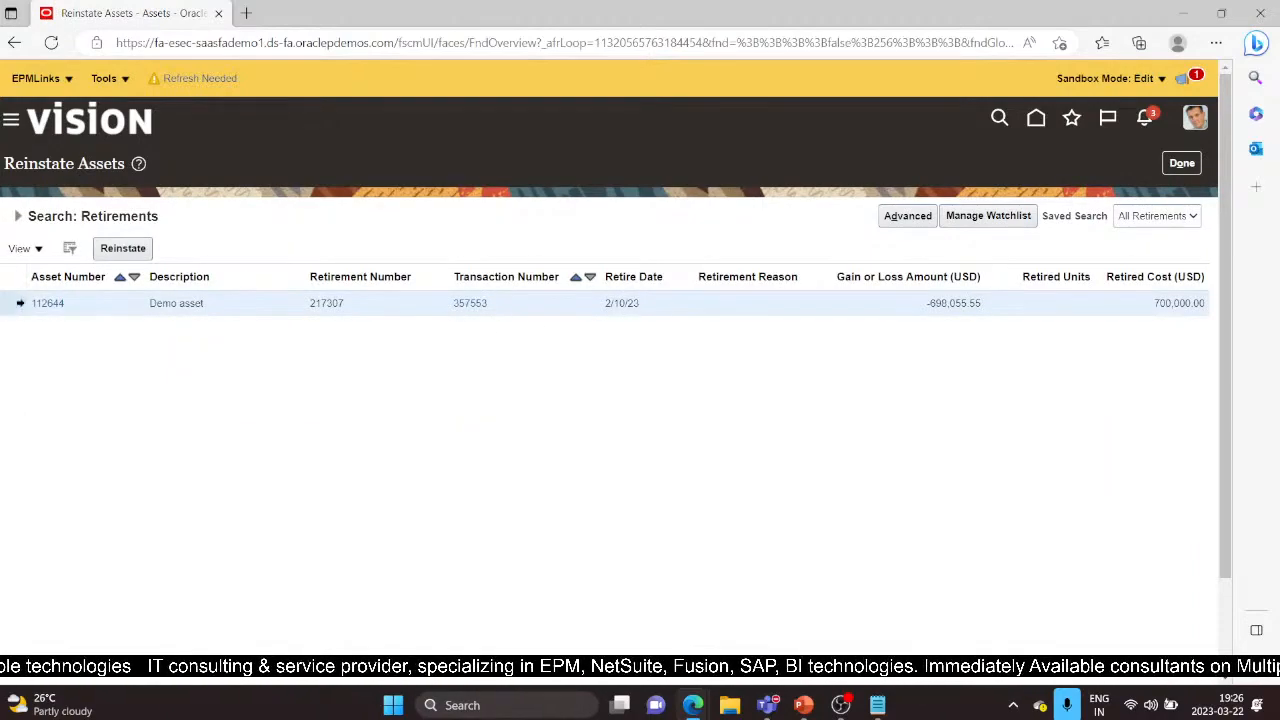
click(125, 248)
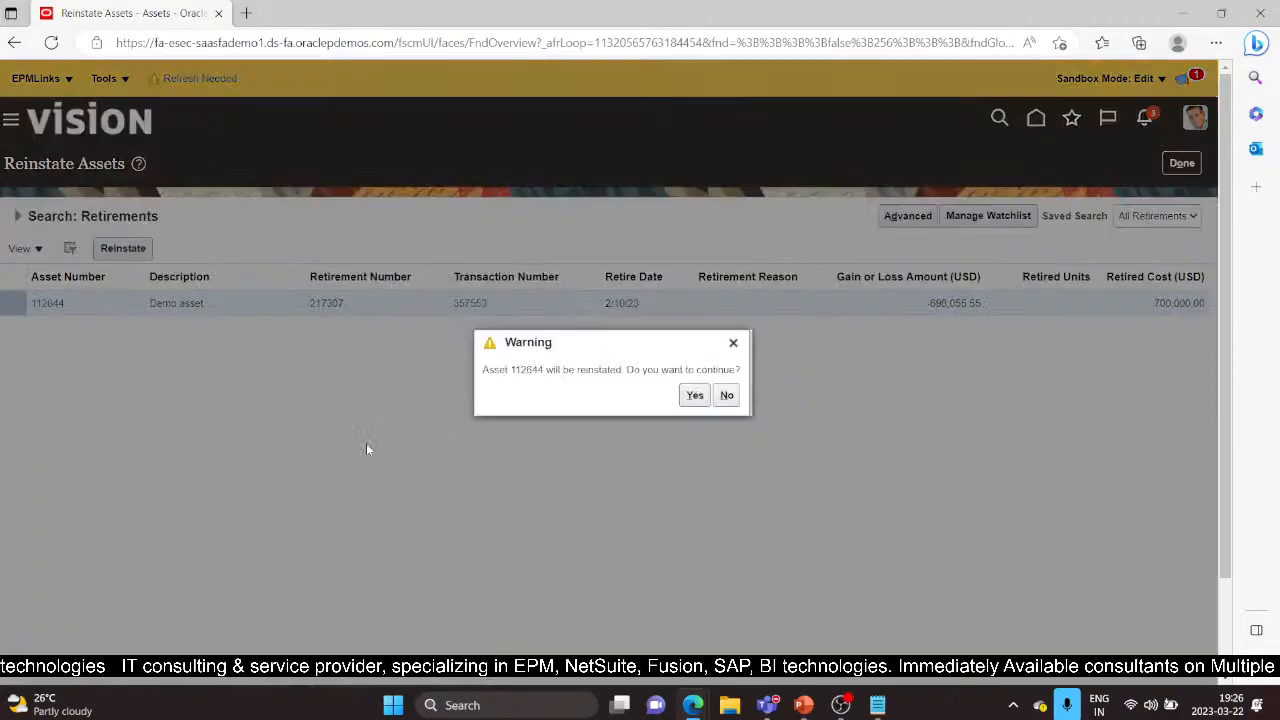
click(683, 401)
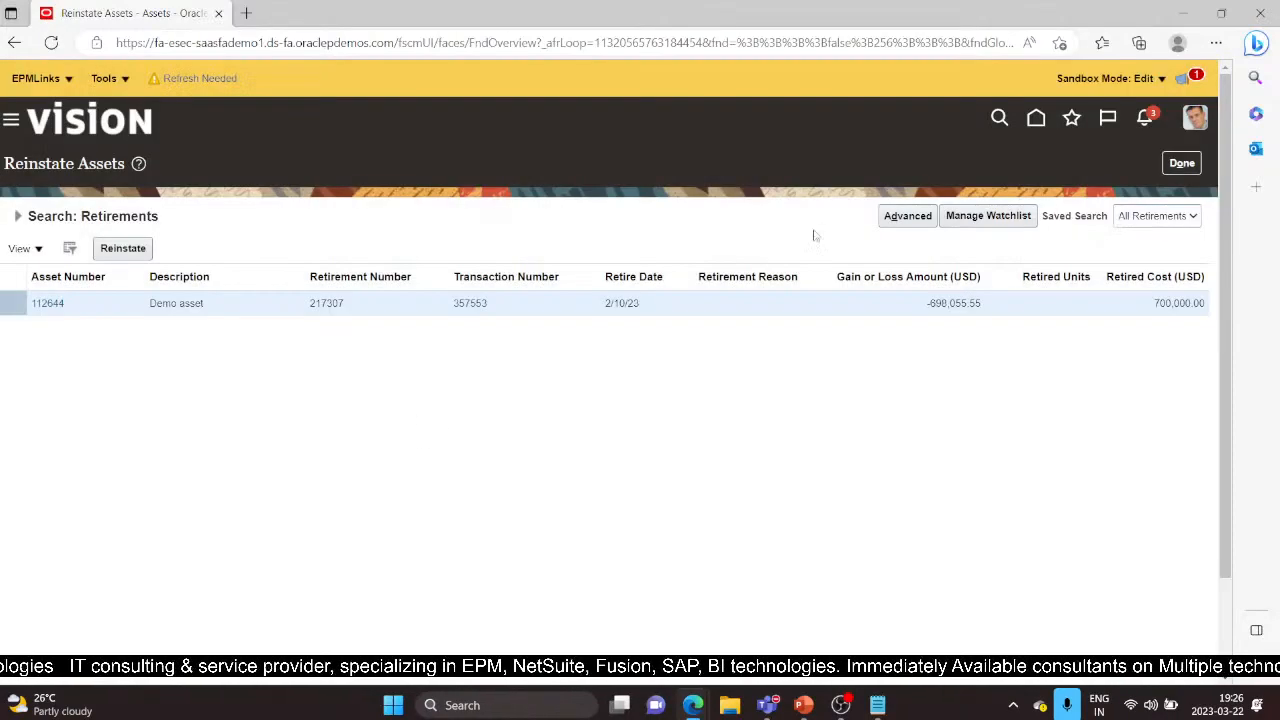
click(1181, 166)
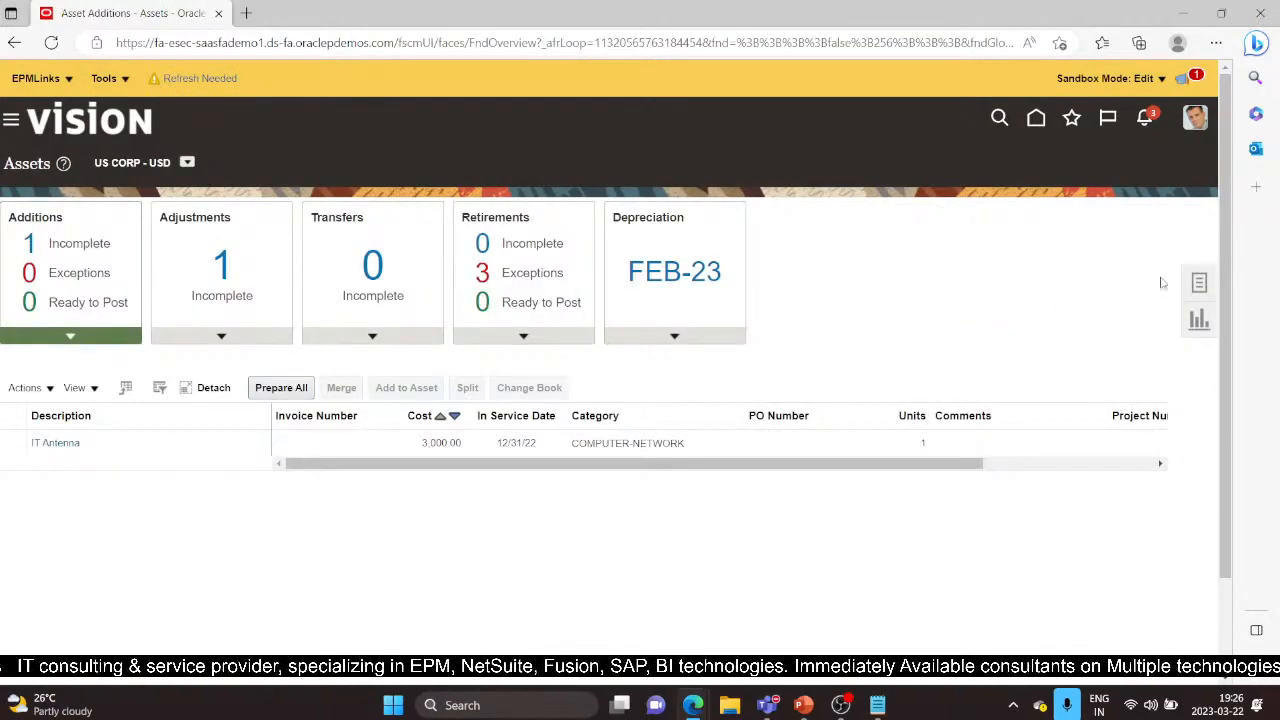
Reopen asset 112644's inquiry and confirm its book cost is back at 1,500,000.00
click(1199, 283)
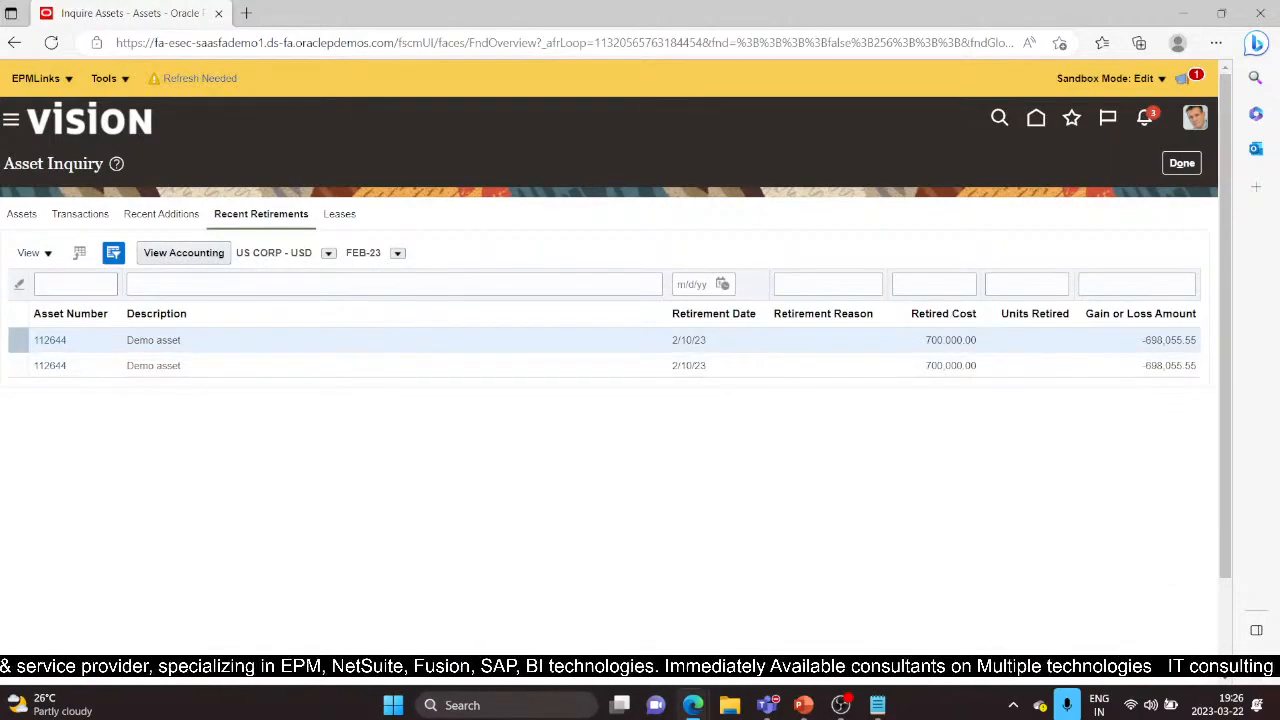
click(52, 340)
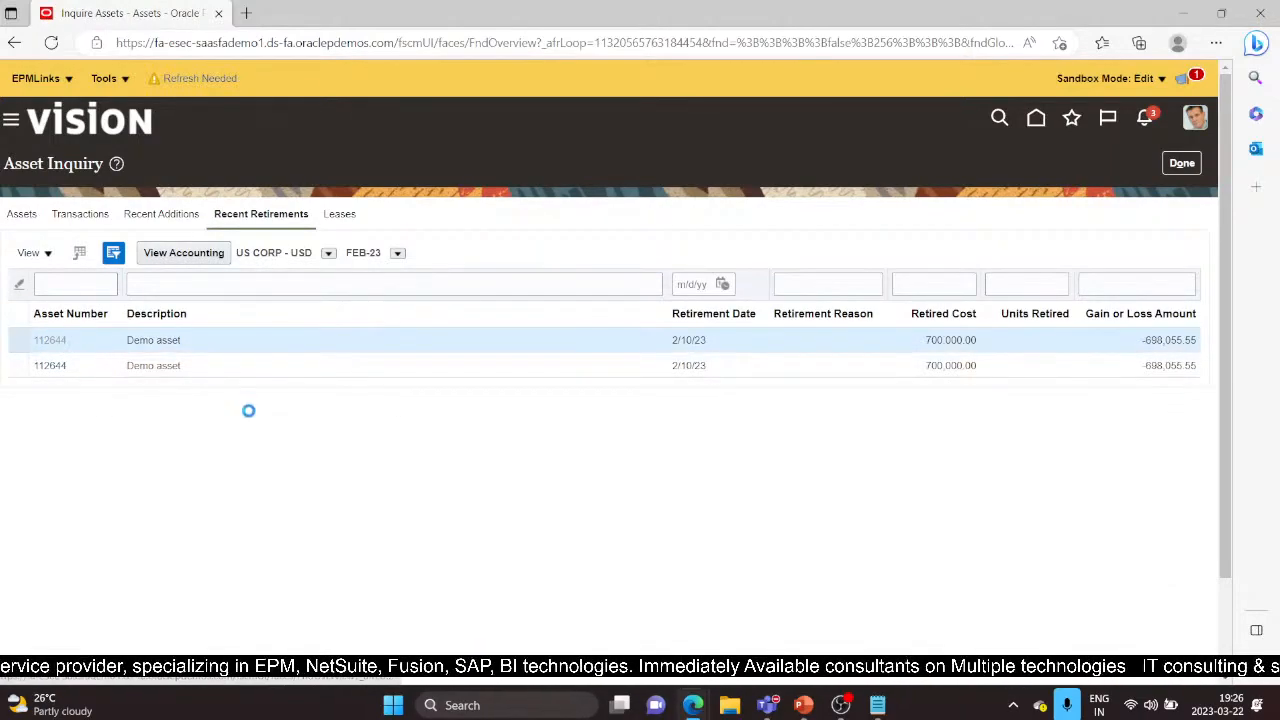
scroll(768, 520, down, 1)
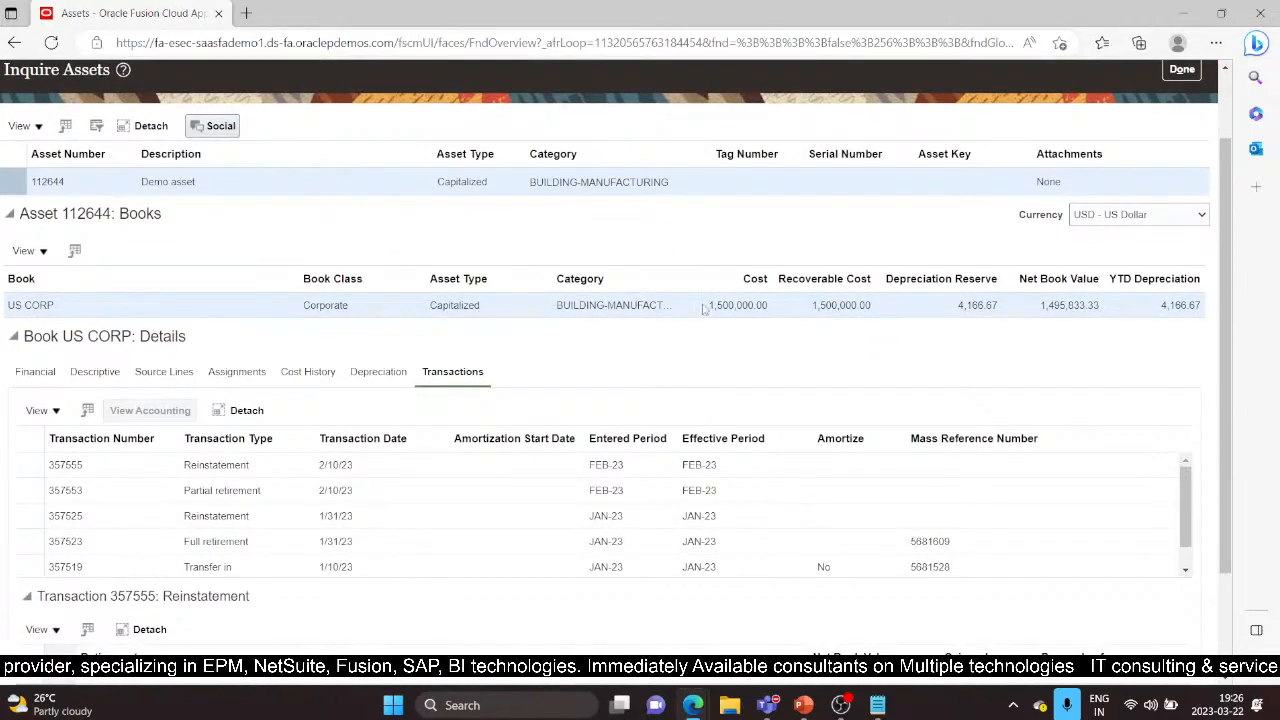
drag(703, 309, 770, 322)
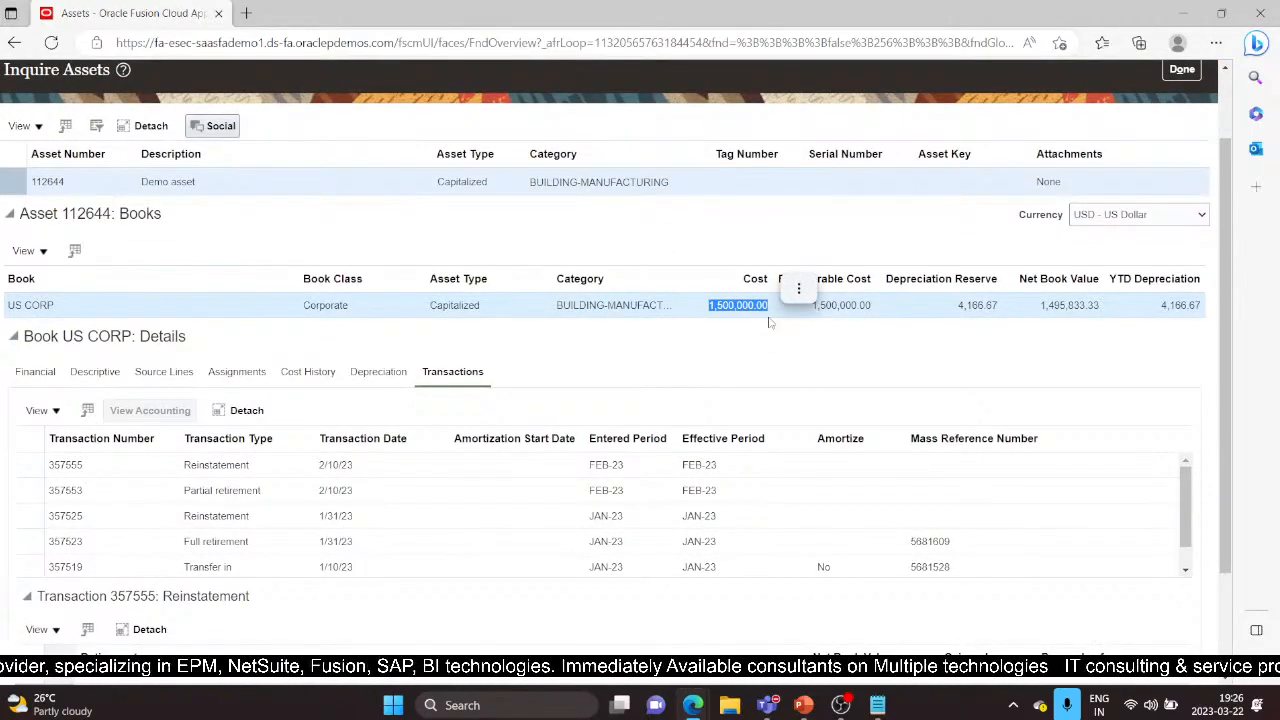
scroll(600, 525, down, 2)
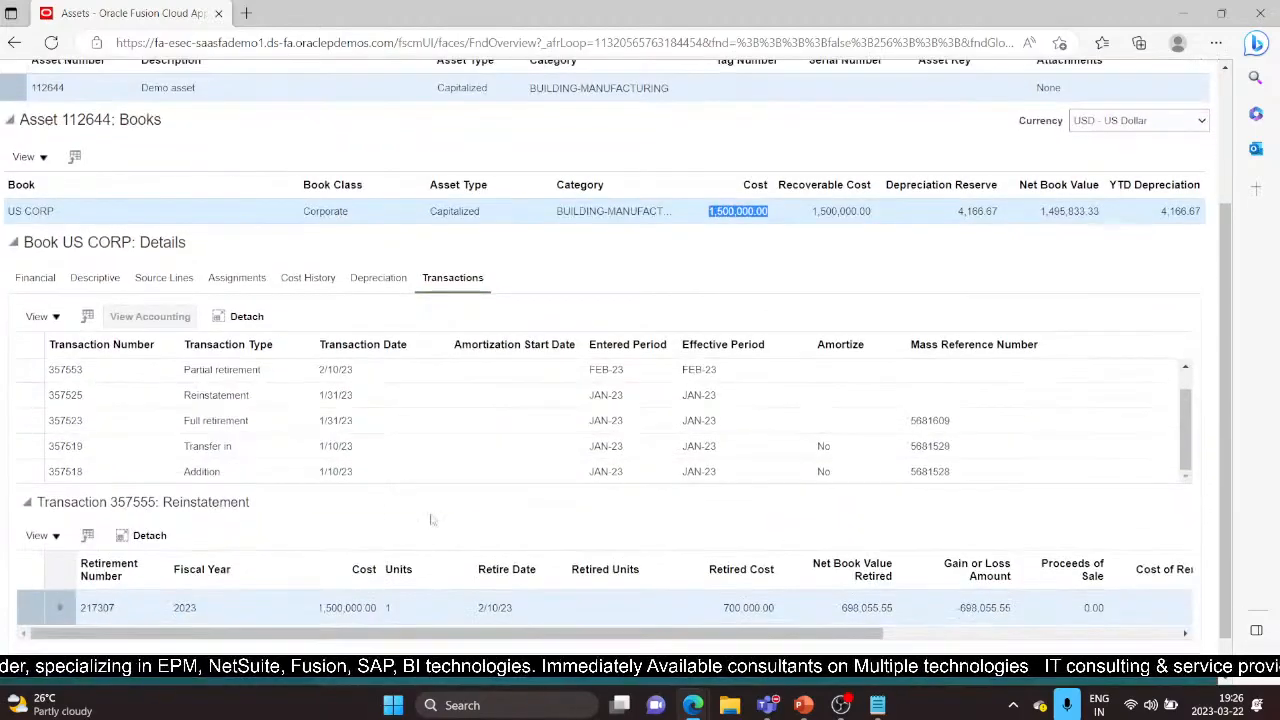
Compare partial retirement 357553 with reinstatement 357555, then close the inquiry
click(263, 370)
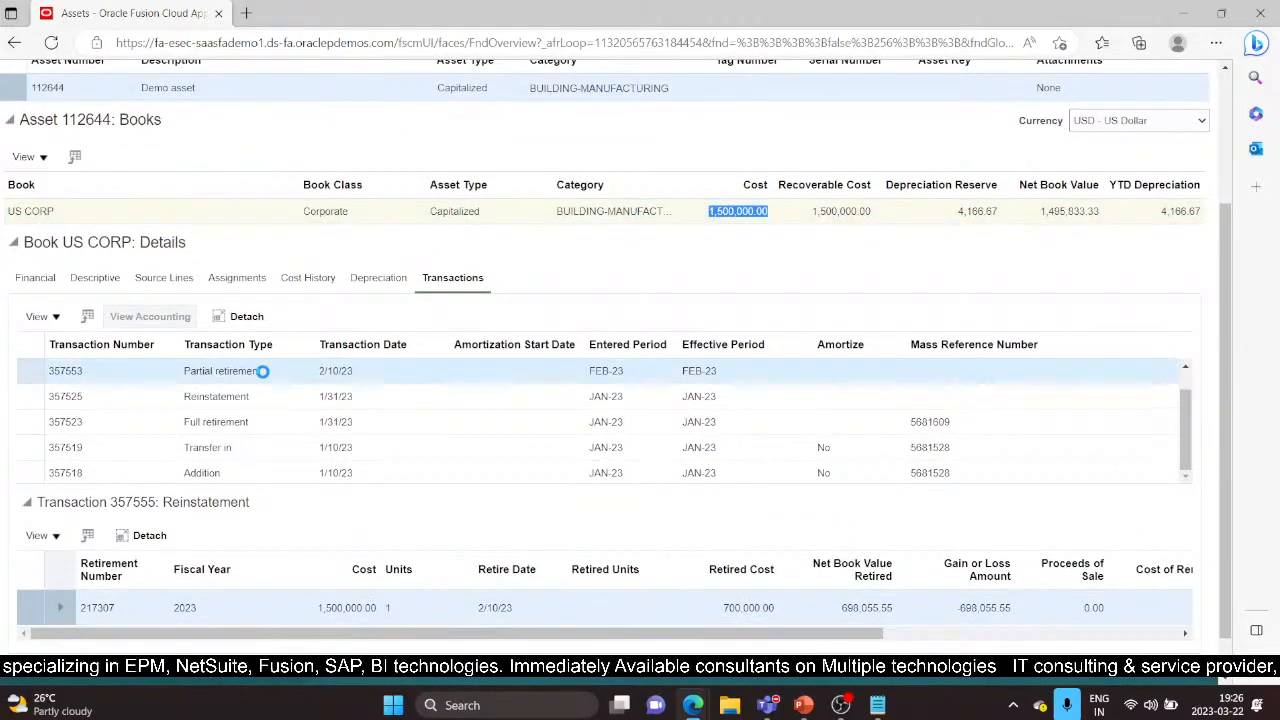
scroll(1114, 420, up, 4)
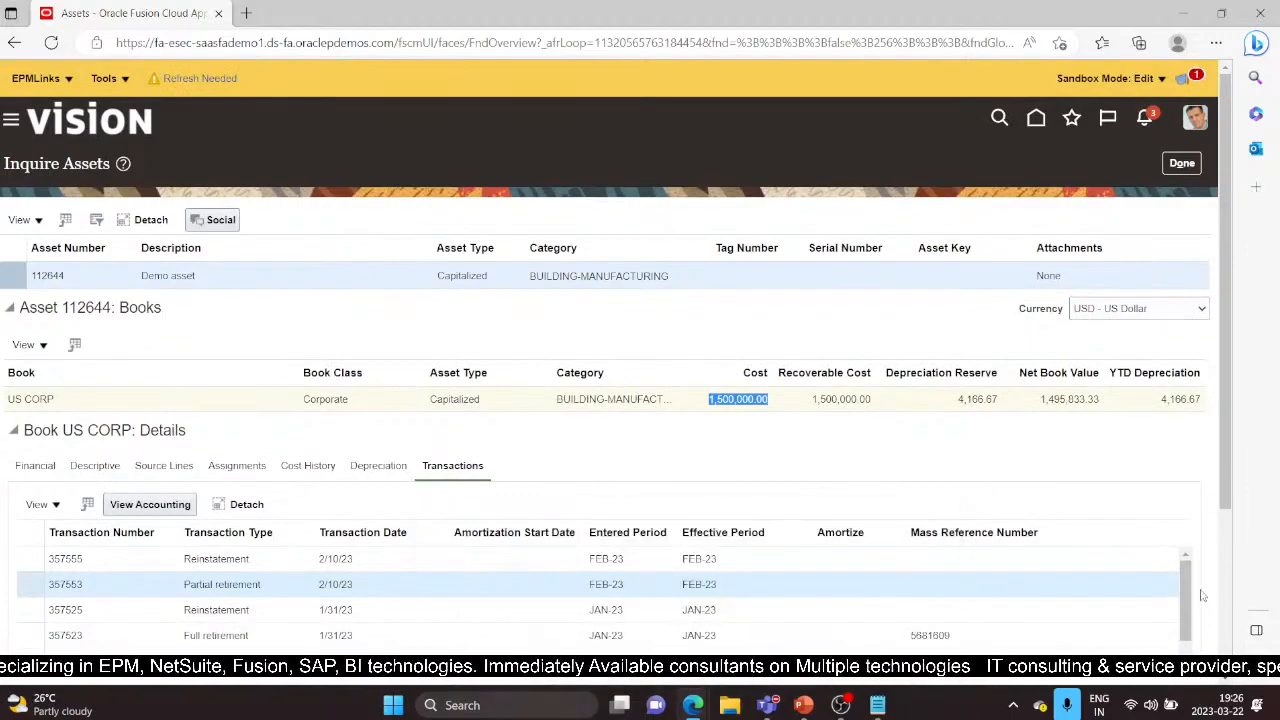
click(231, 560)
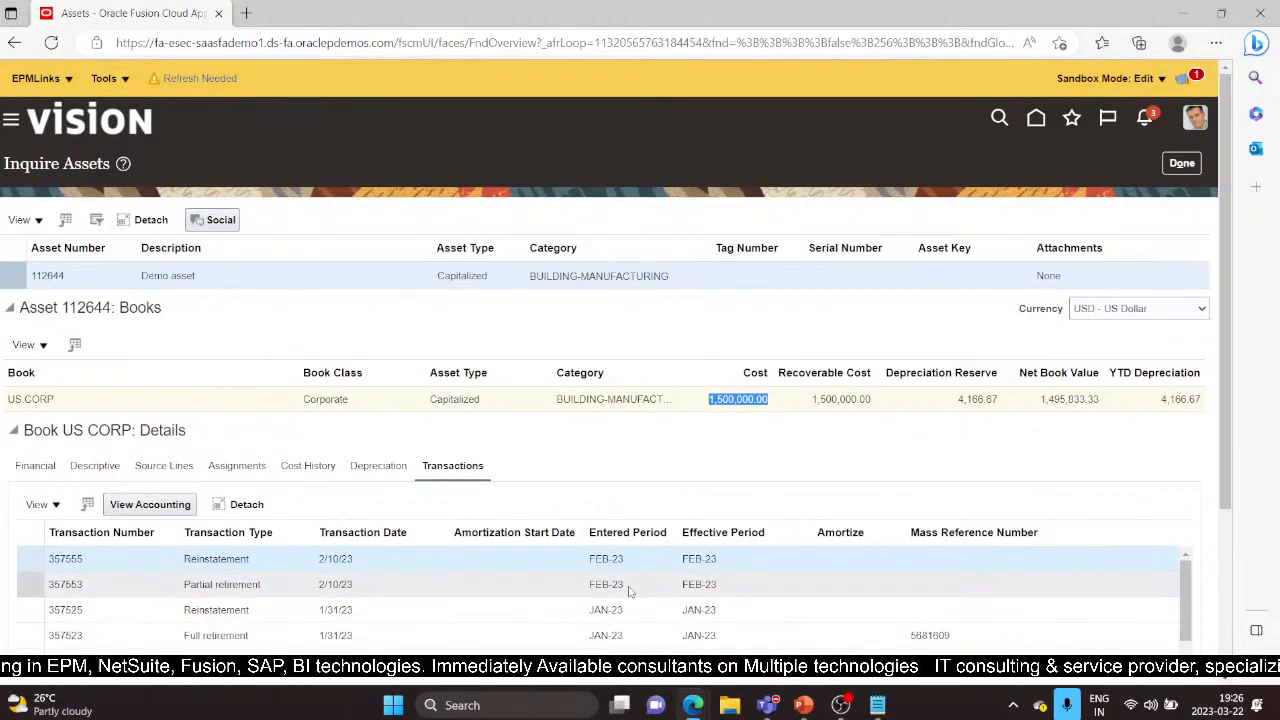
click(17, 584)
click(29, 559)
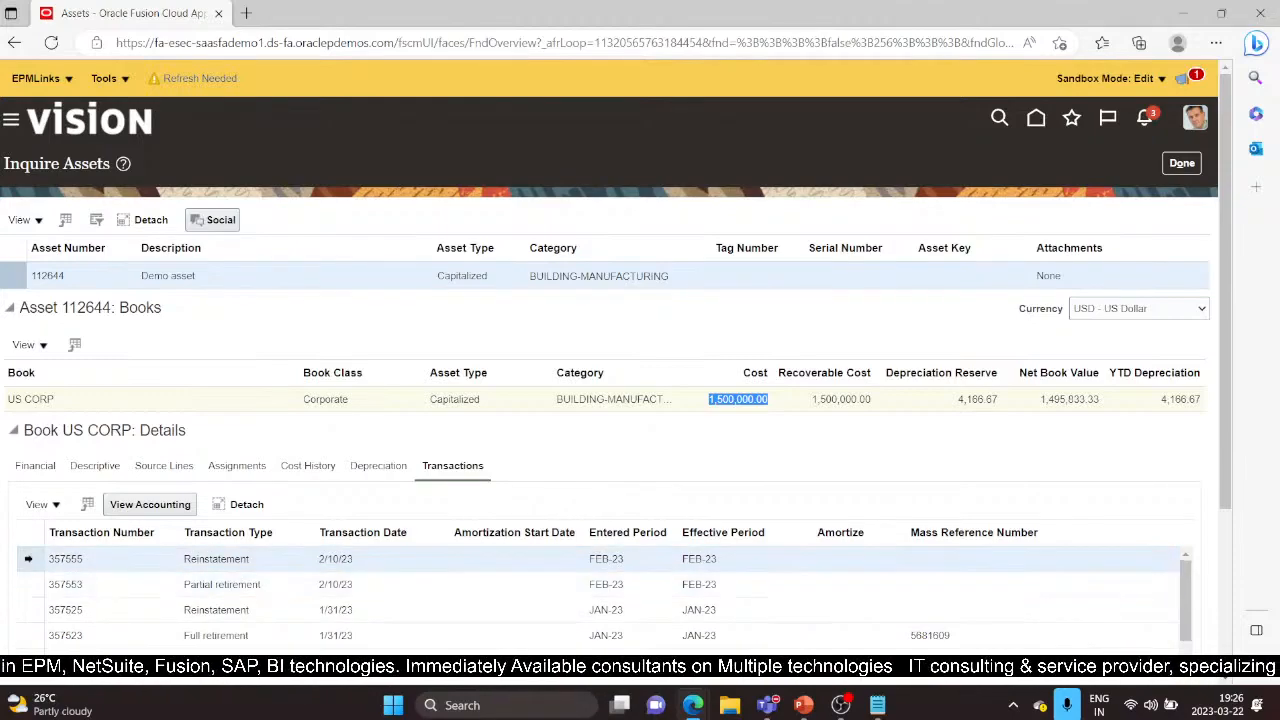
click(29, 589)
click(32, 565)
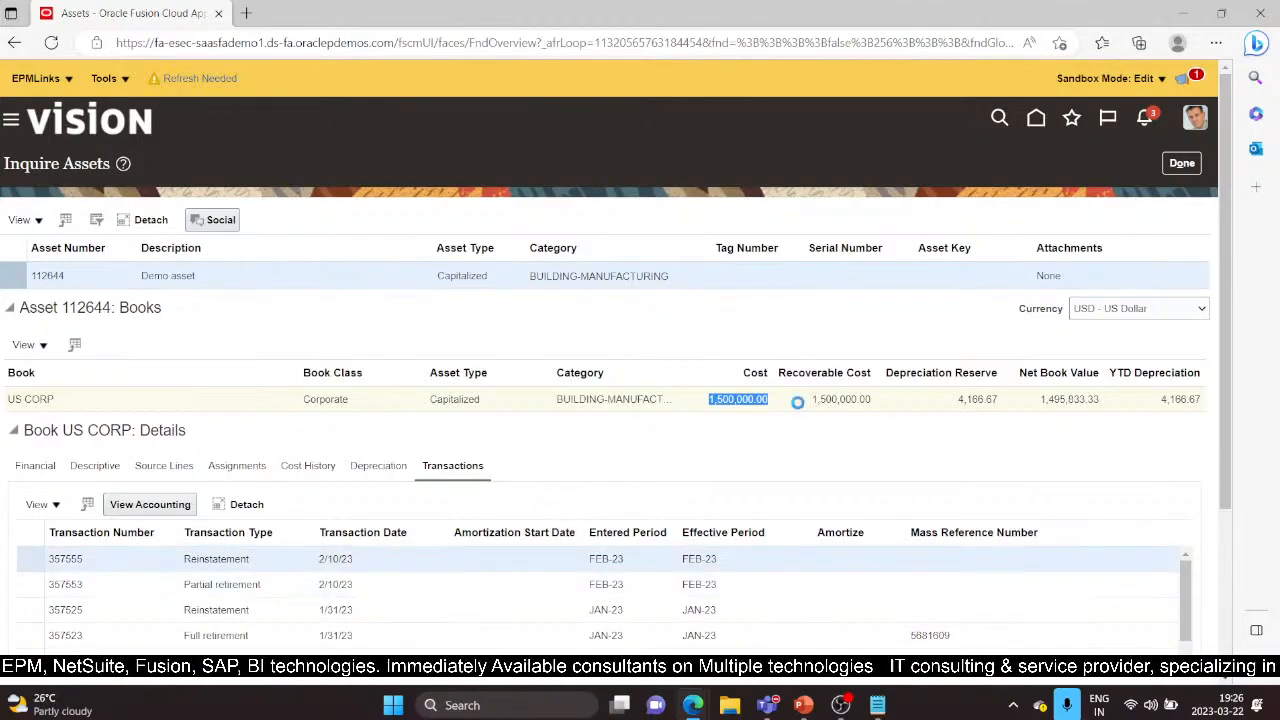
click(1178, 166)
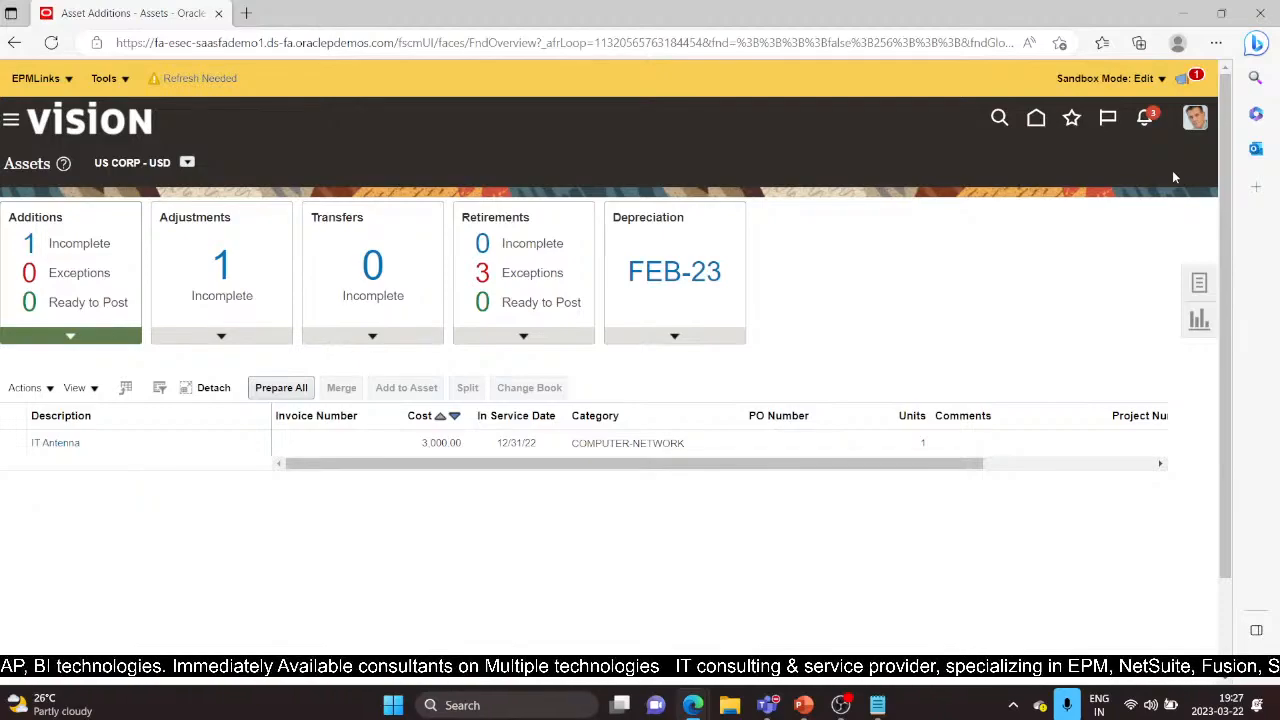
Download the Retire Assets in Spreadsheet workbook with transaction type Retirement and open it
click(1199, 288)
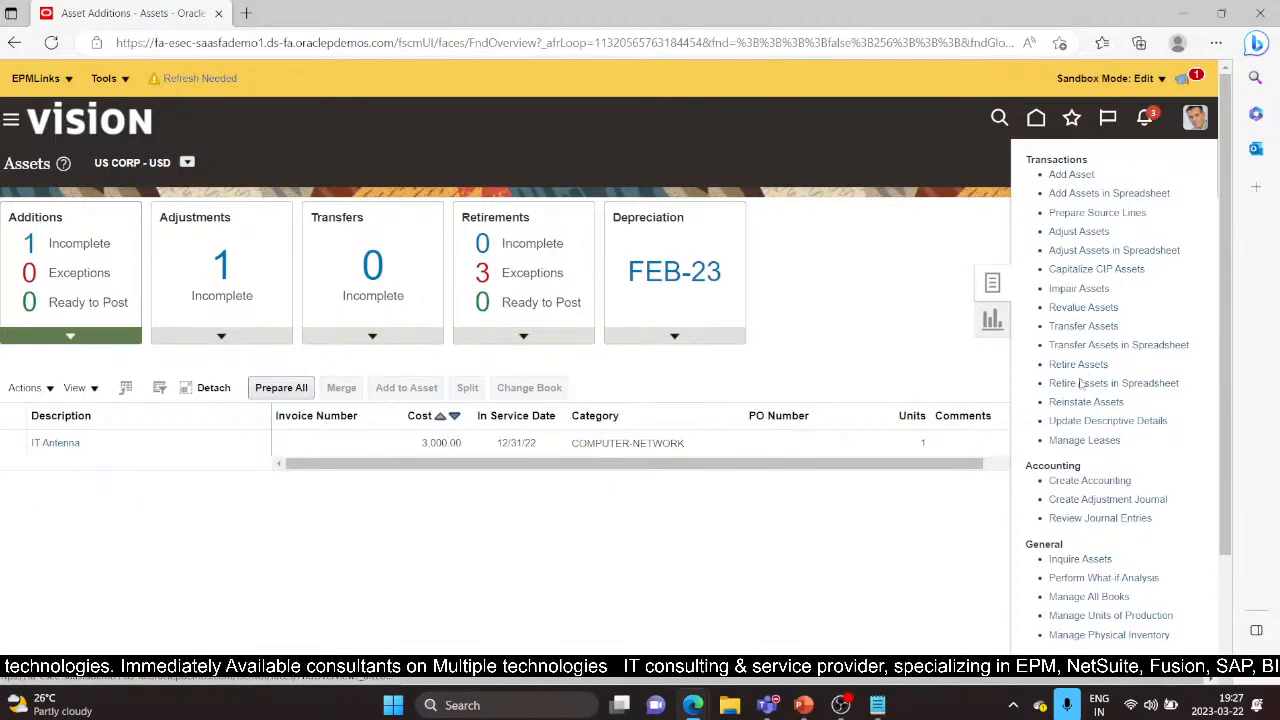
click(1082, 383)
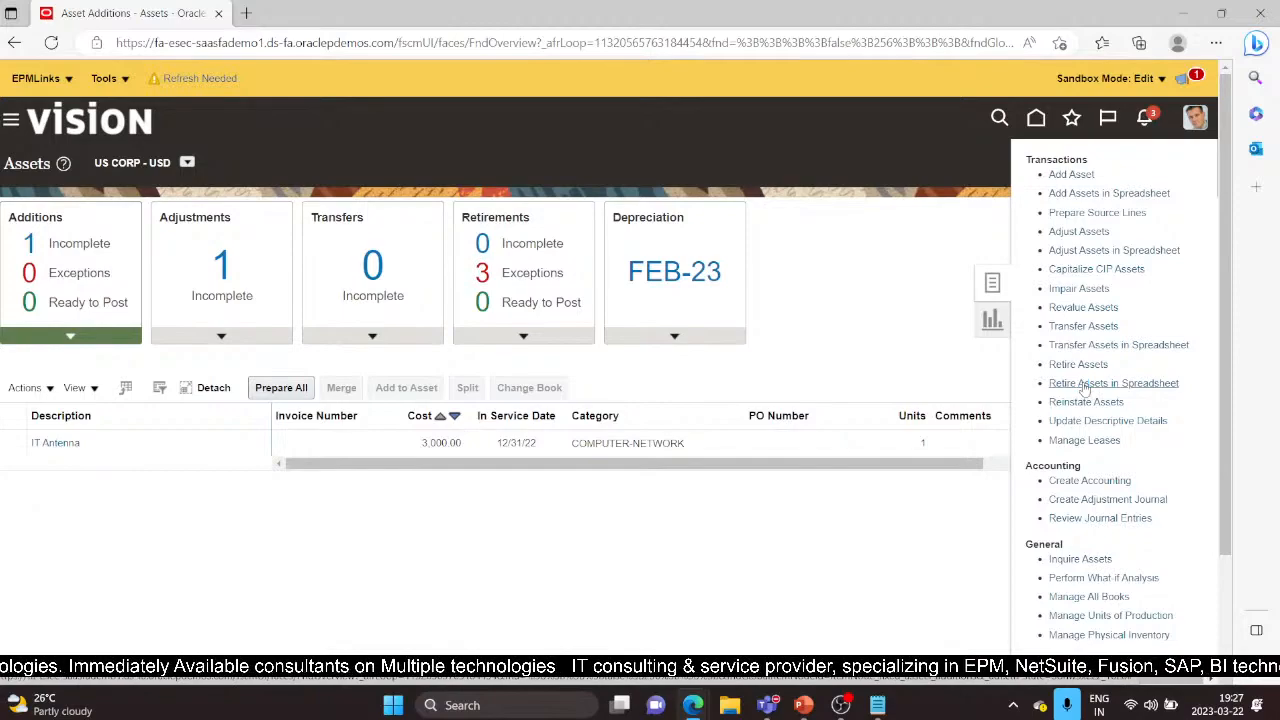
click(1085, 384)
click(666, 383)
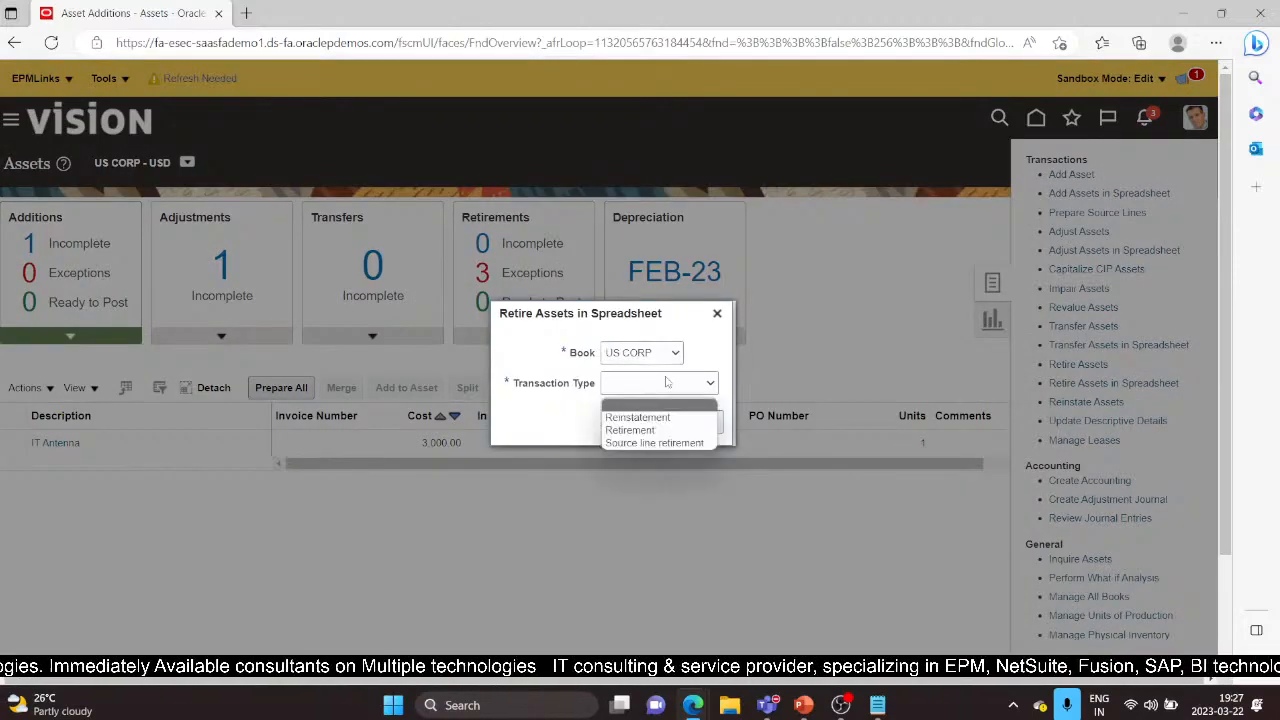
click(642, 433)
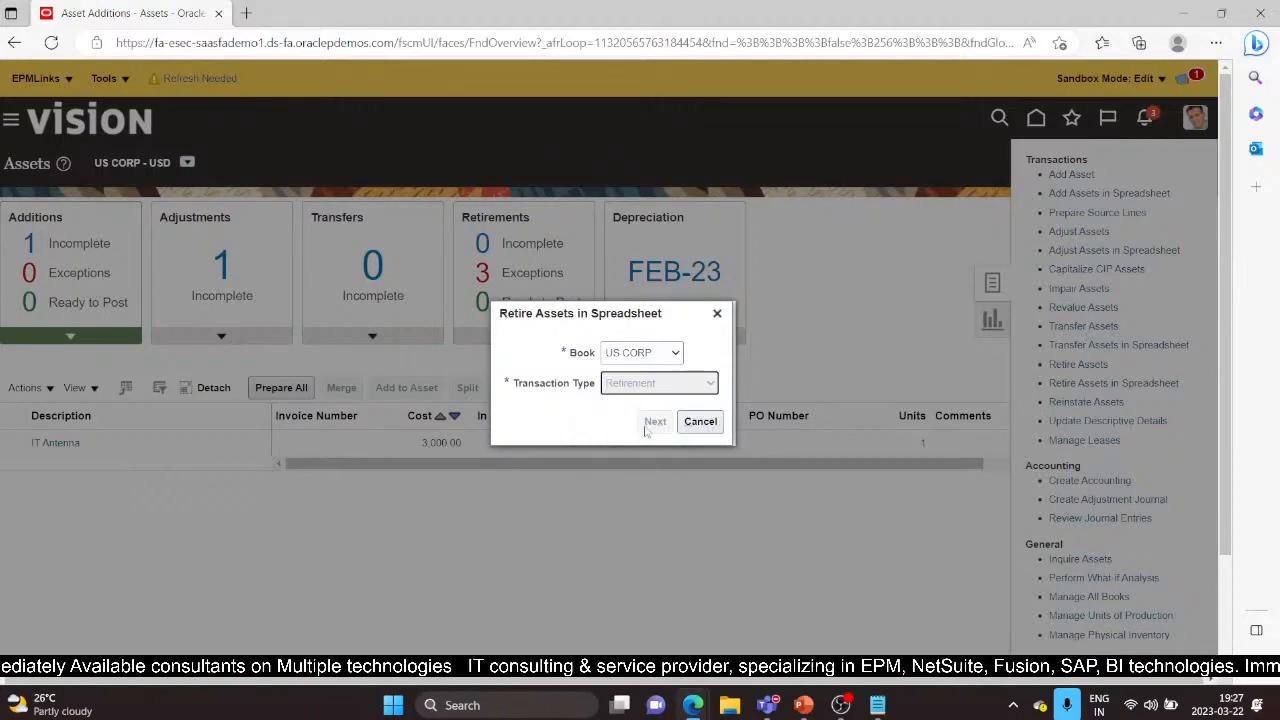
click(650, 423)
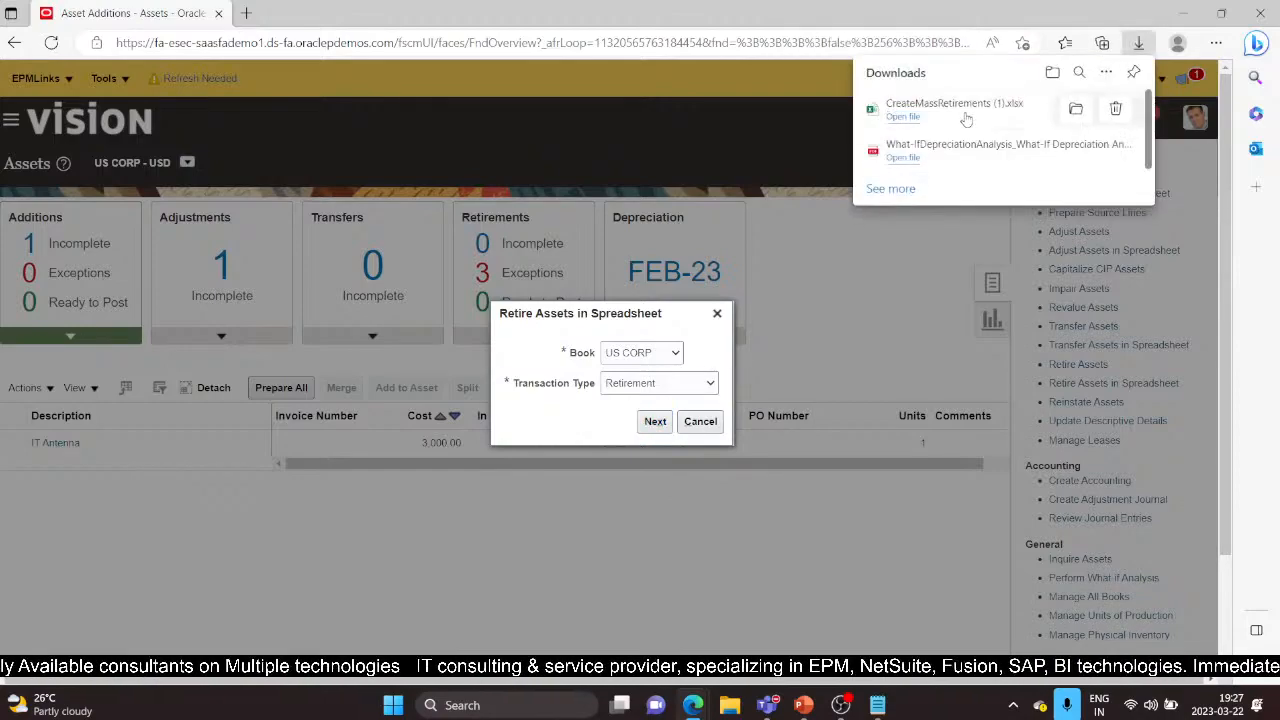
click(903, 118)
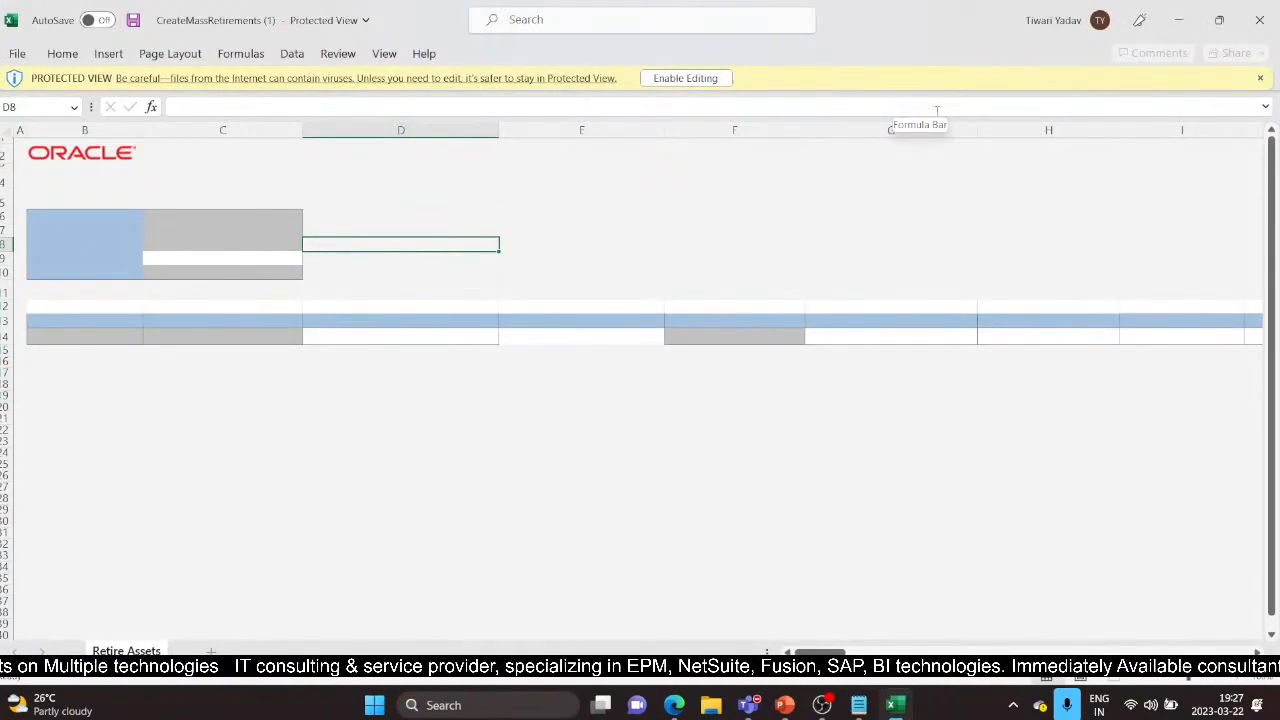
Enable editing of the CreateMassRetirements workbook from Protected View
click(677, 78)
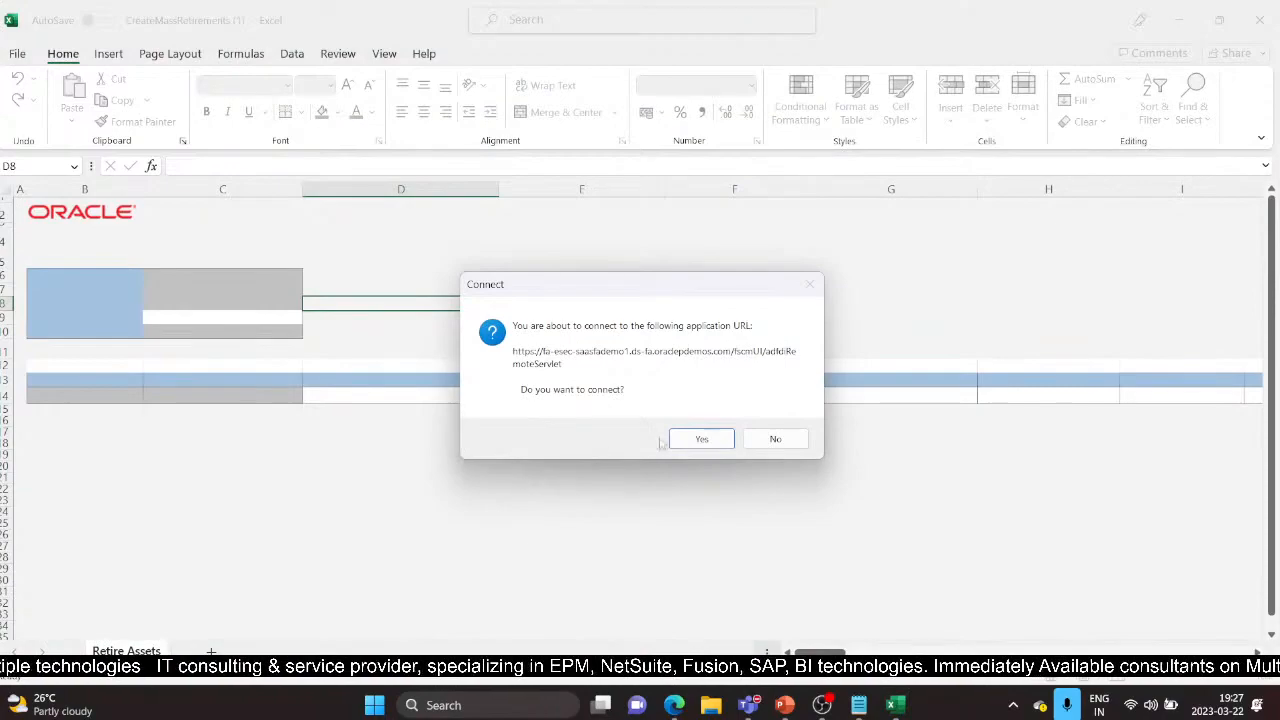
Connect the workbook to Oracle, sign in with the user ID and pasted password, and skip the add-in update
click(701, 439)
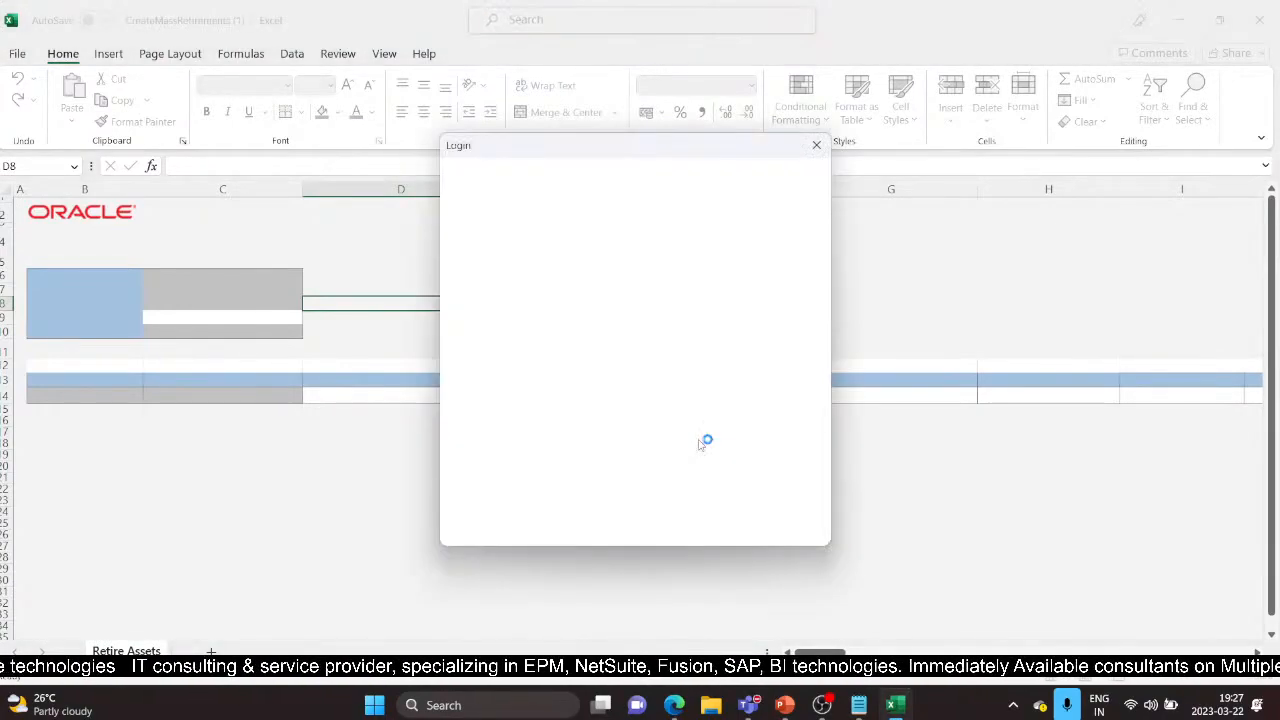
key(alt+Tab)
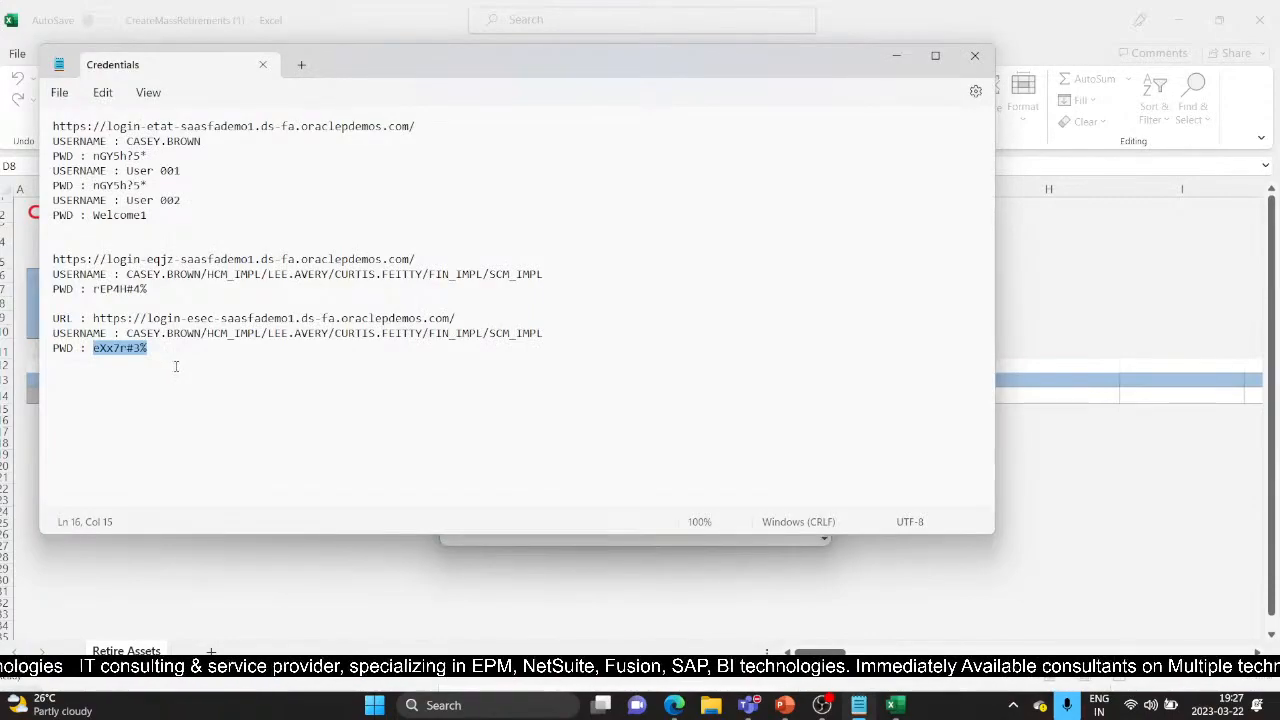
key(alt+Tab)
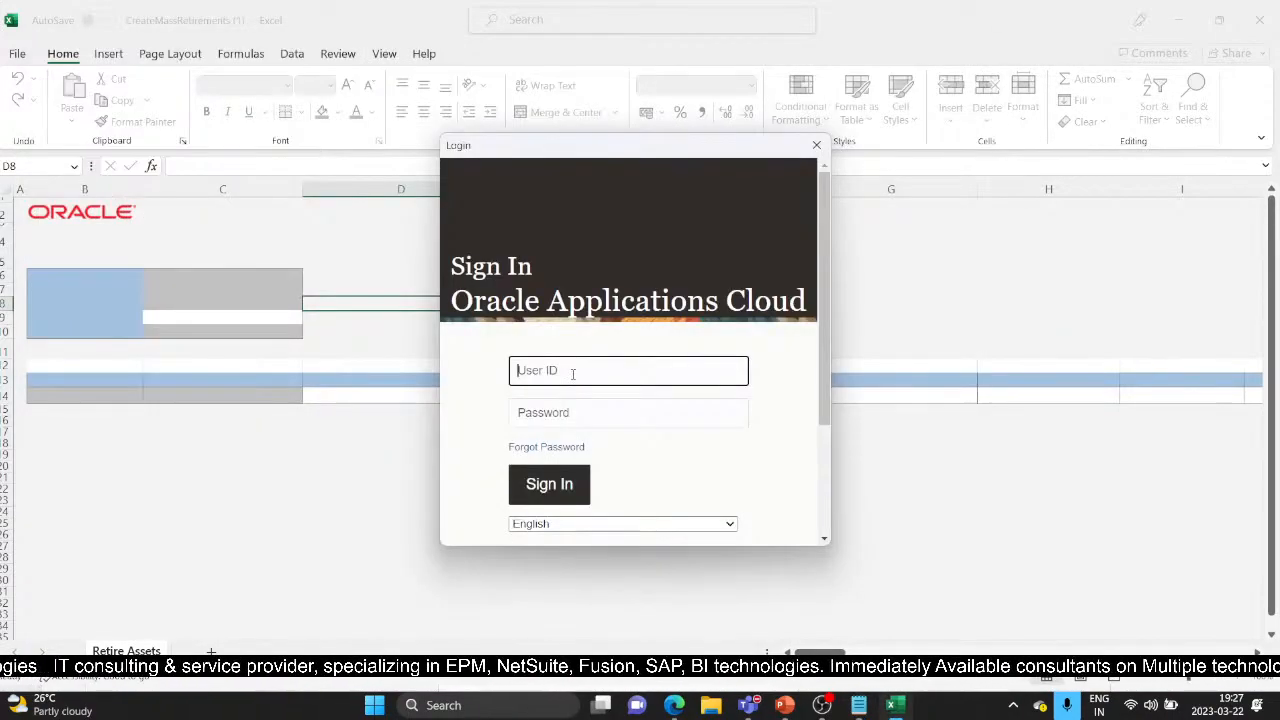
text(Casey)
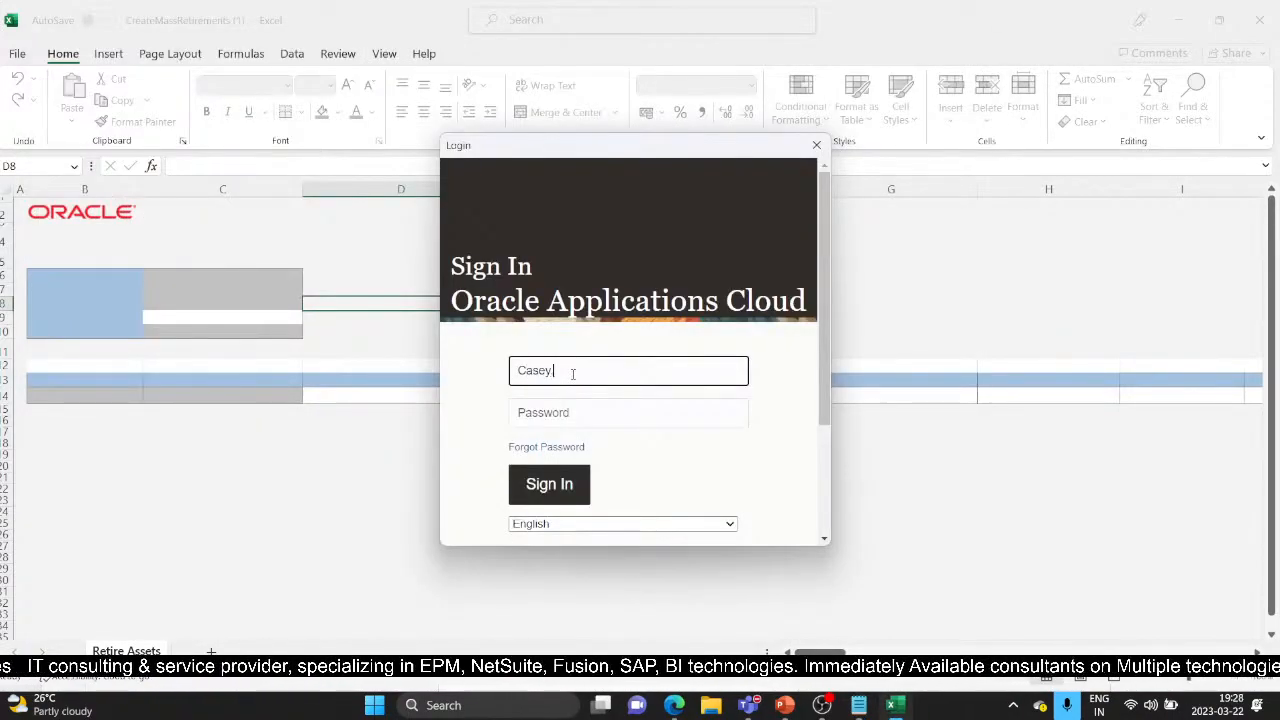
text(.brown)
key(Tab)
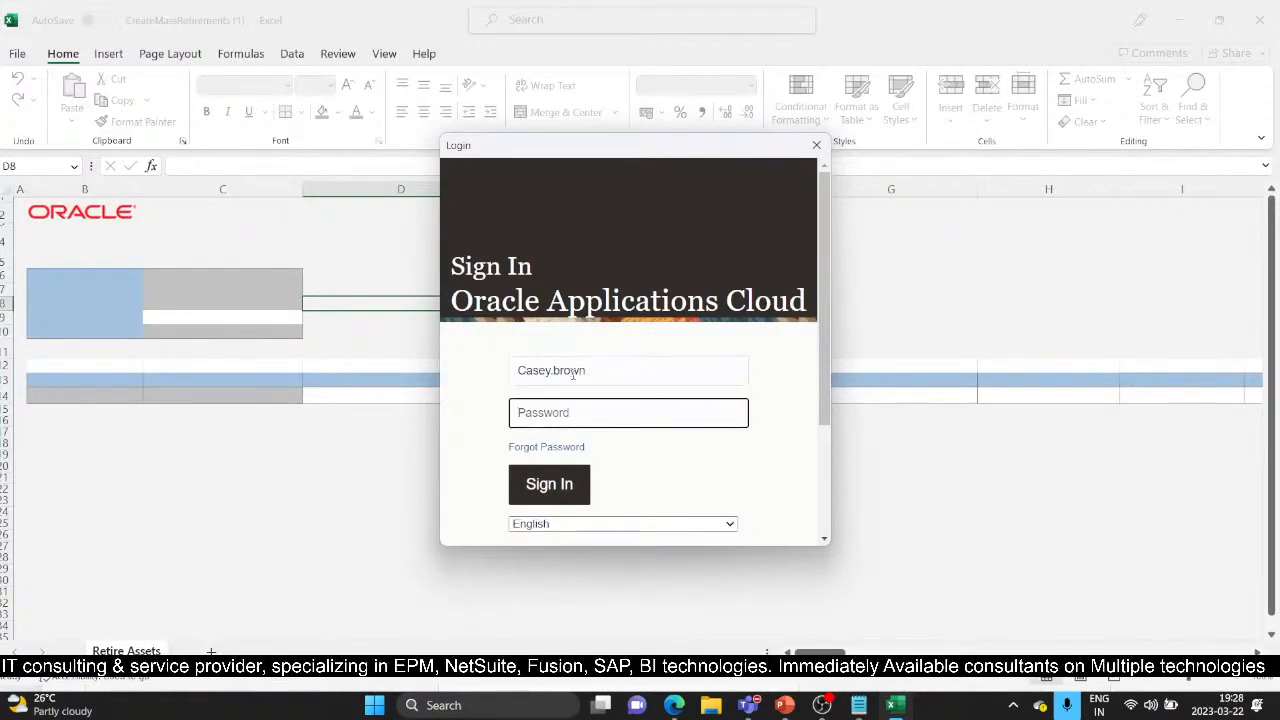
key(ctrl+v)
click(550, 490)
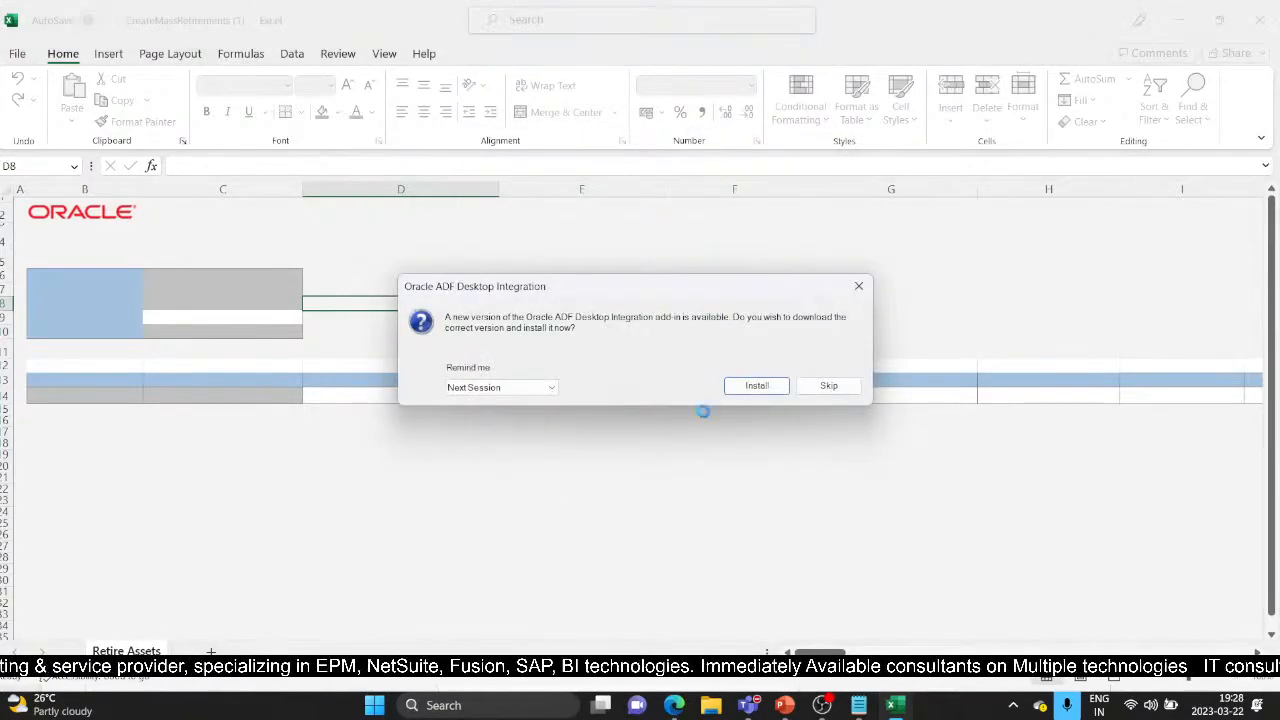
click(827, 385)
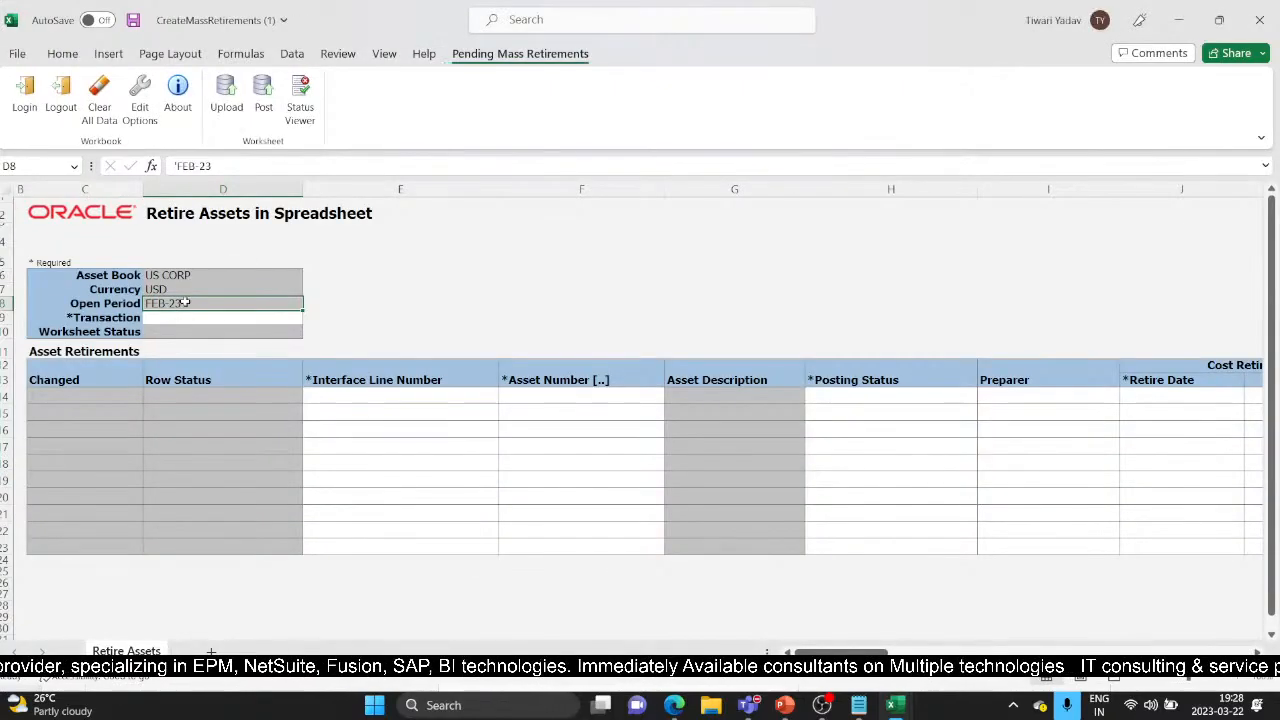
Enter transaction TESTDEMOFEB in D9 and interface line number 1 in E14, then open the Asset Number lookup
click(207, 322)
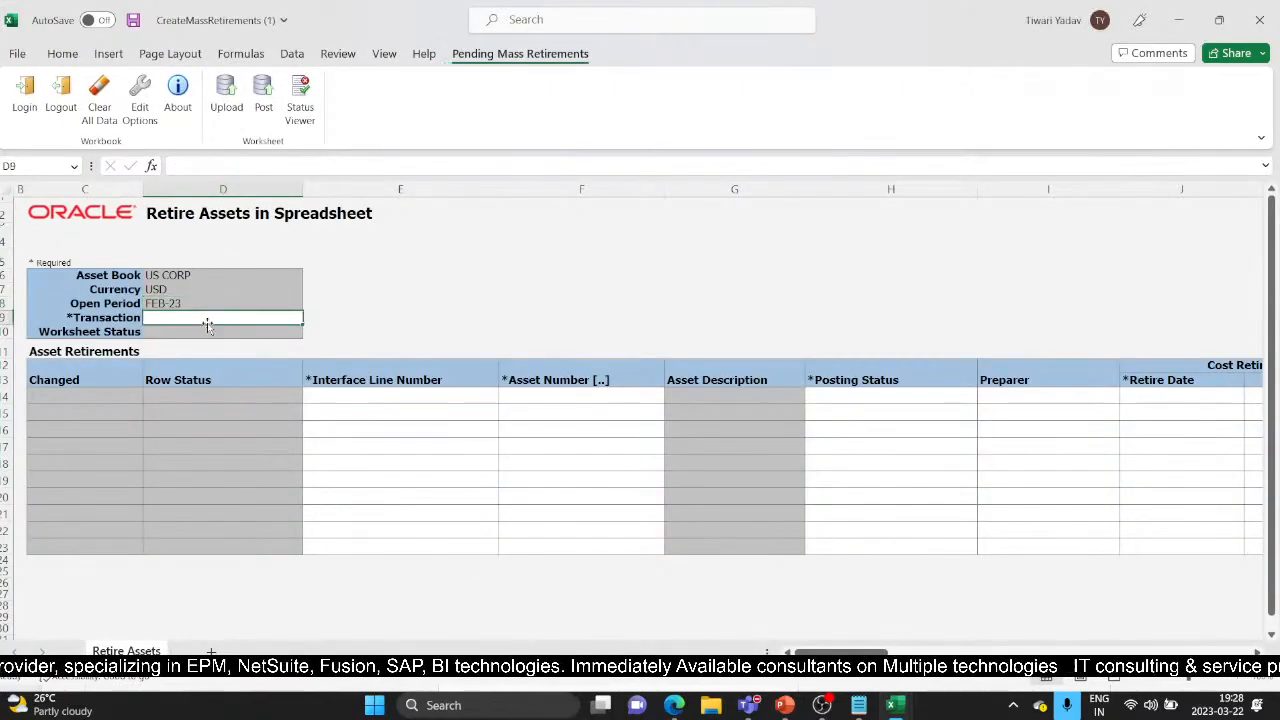
text(TESTDEM)
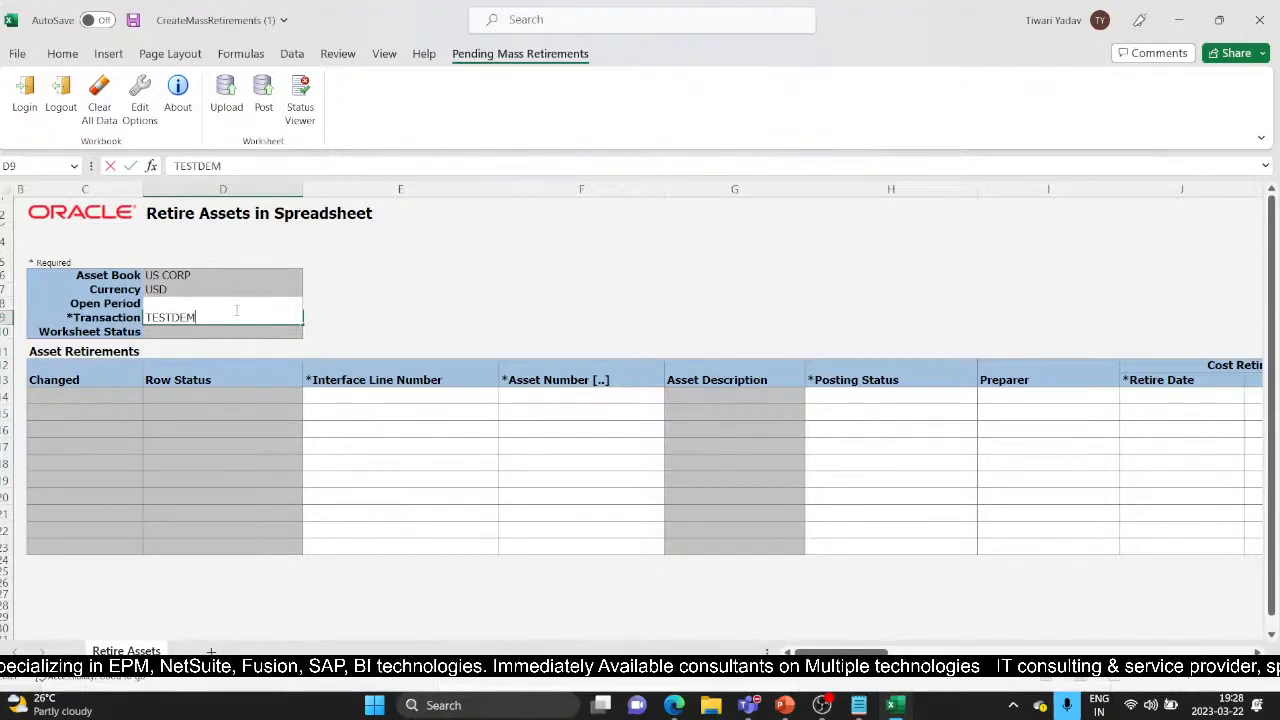
text(OFEN)
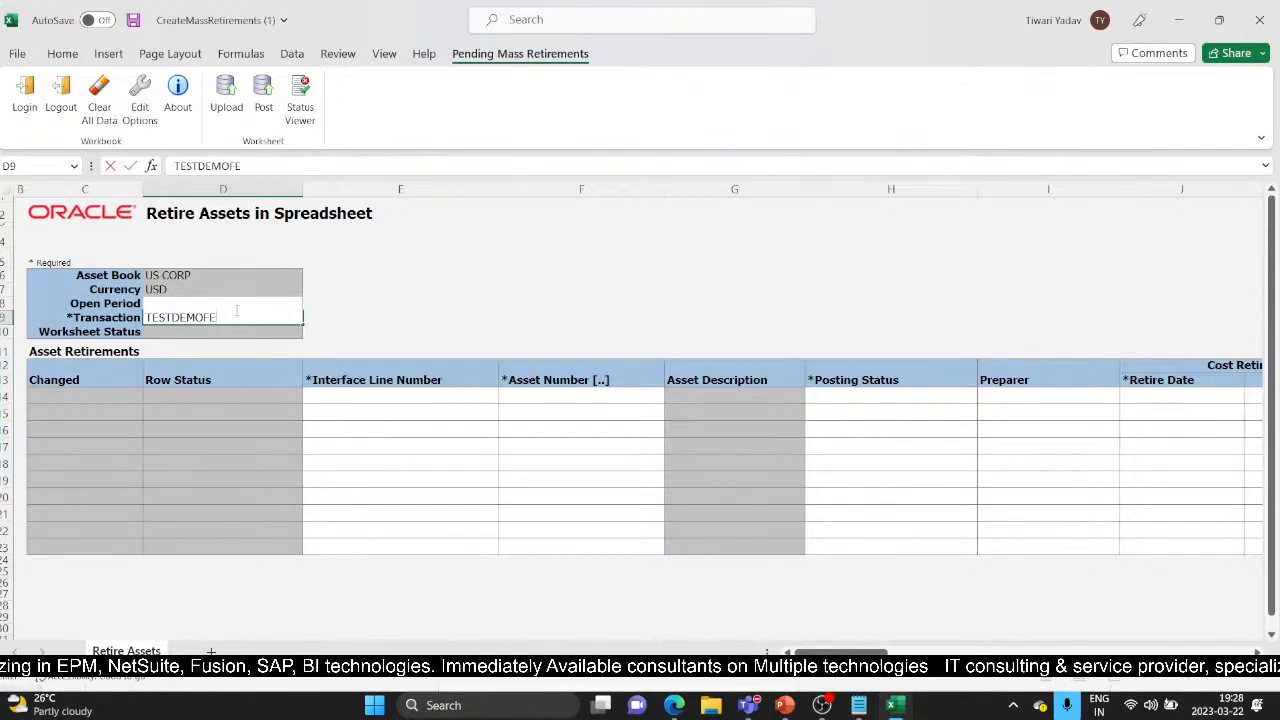
click(334, 396)
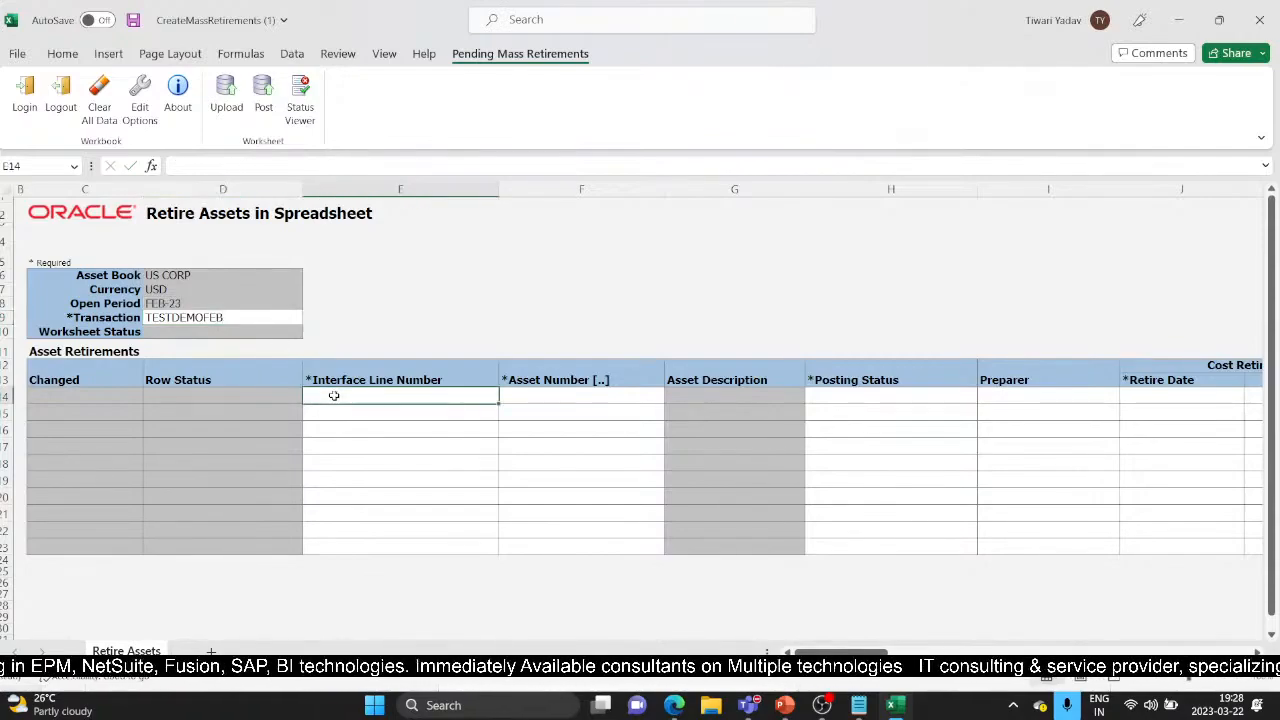
text(1)
key(Tab)
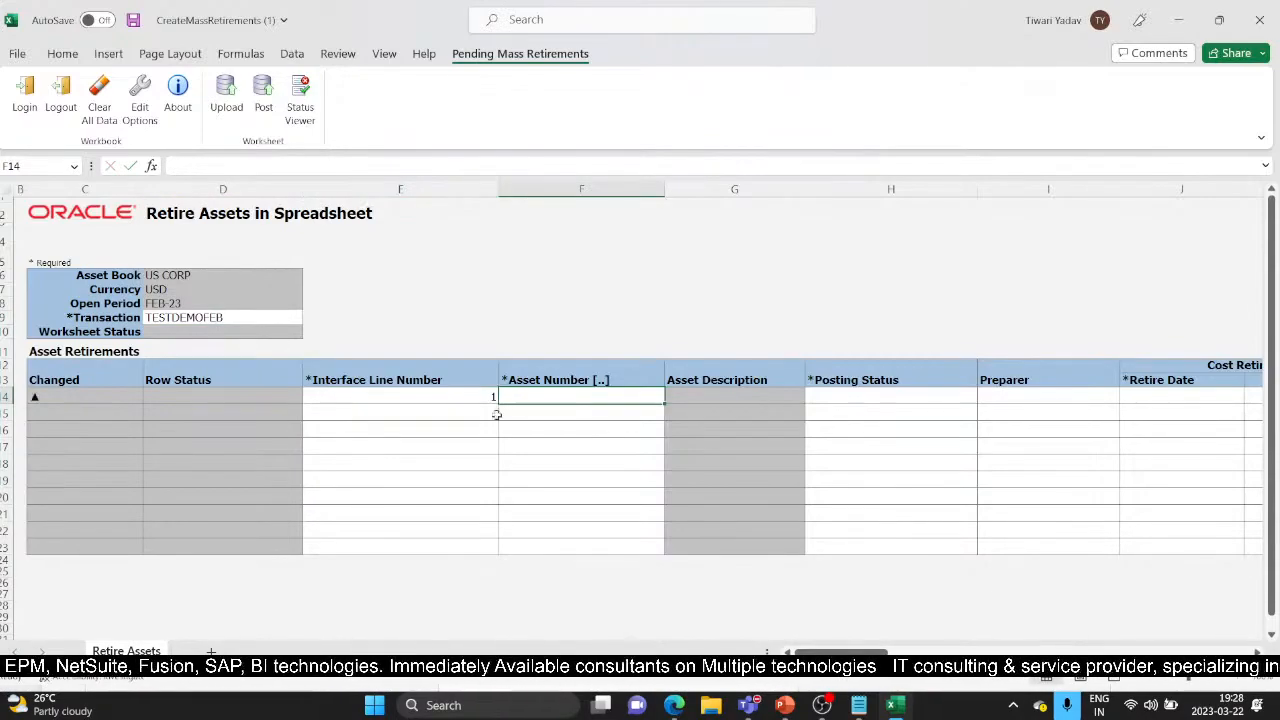
double_click(582, 397)
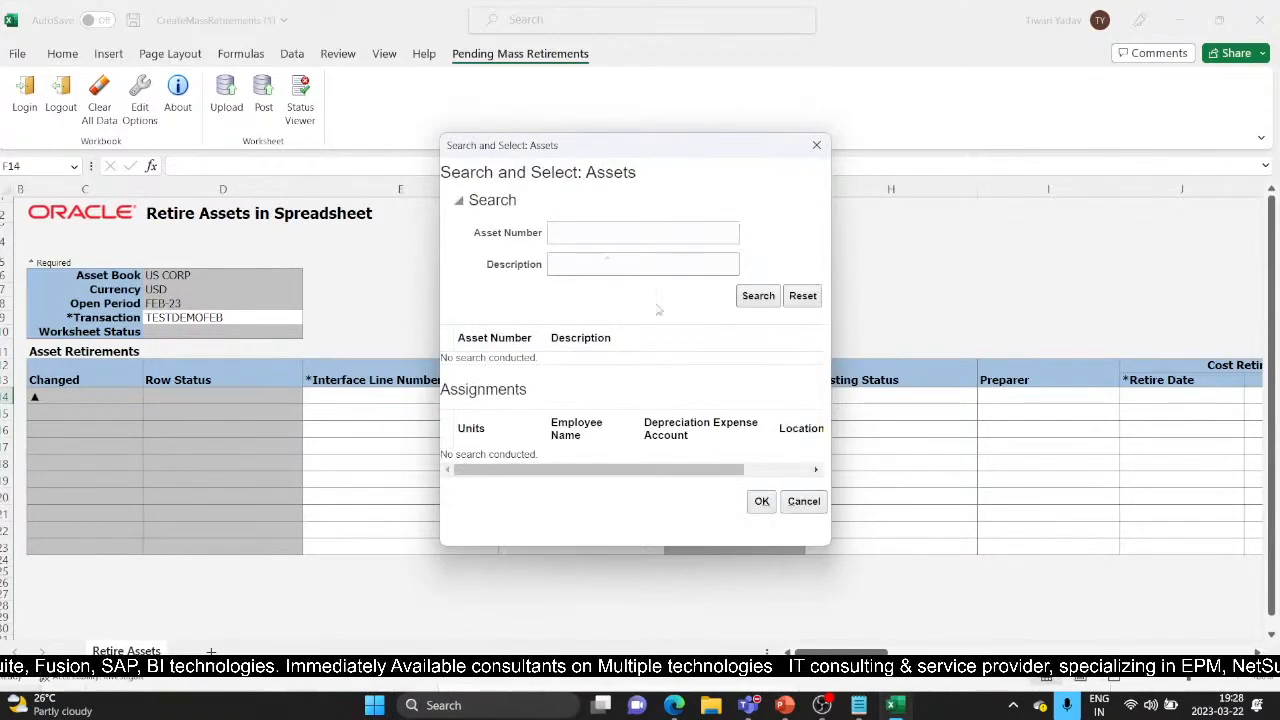
Search assets for 11257 and pick asset 112570, Vehicle, with its assignment for line 1
click(639, 235)
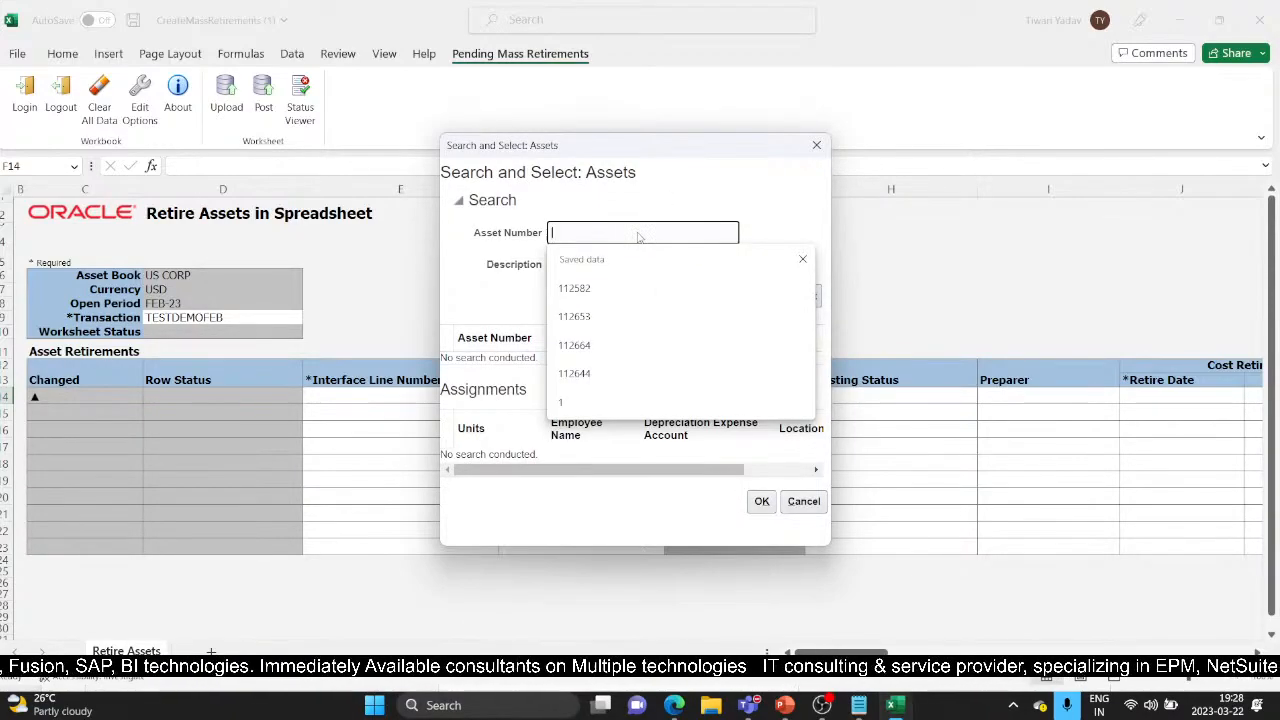
text(112)
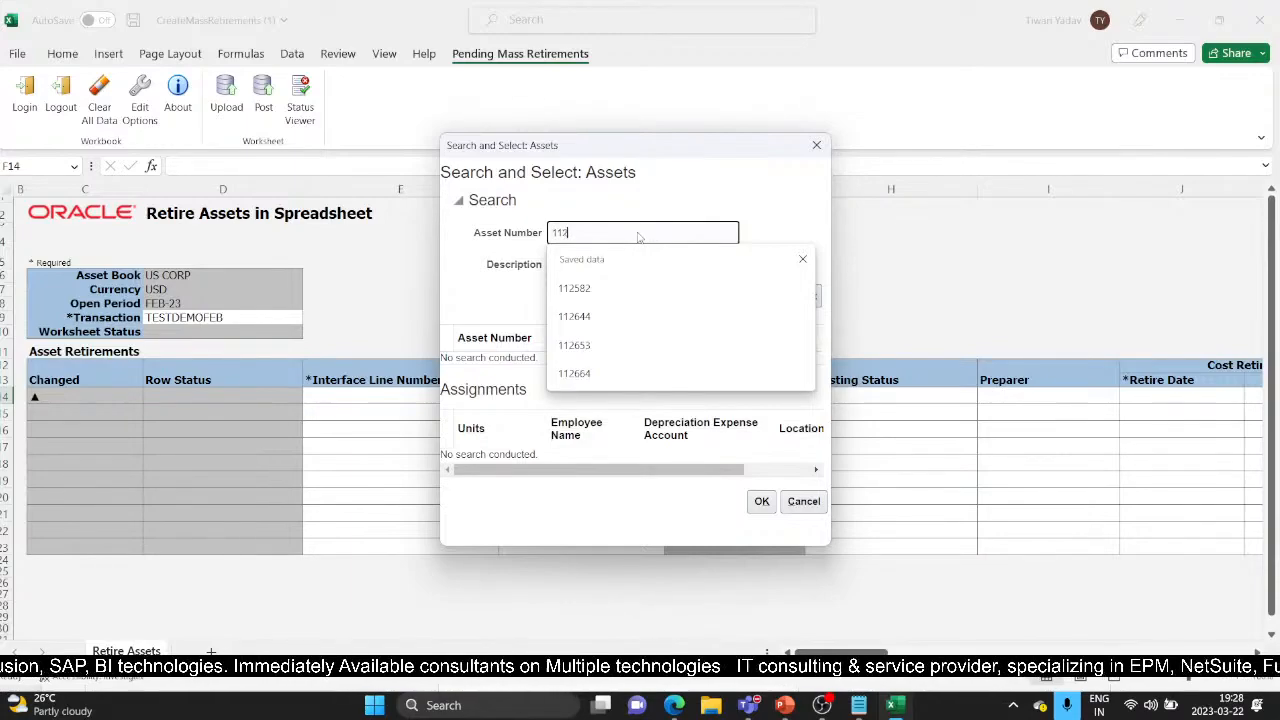
text(57)
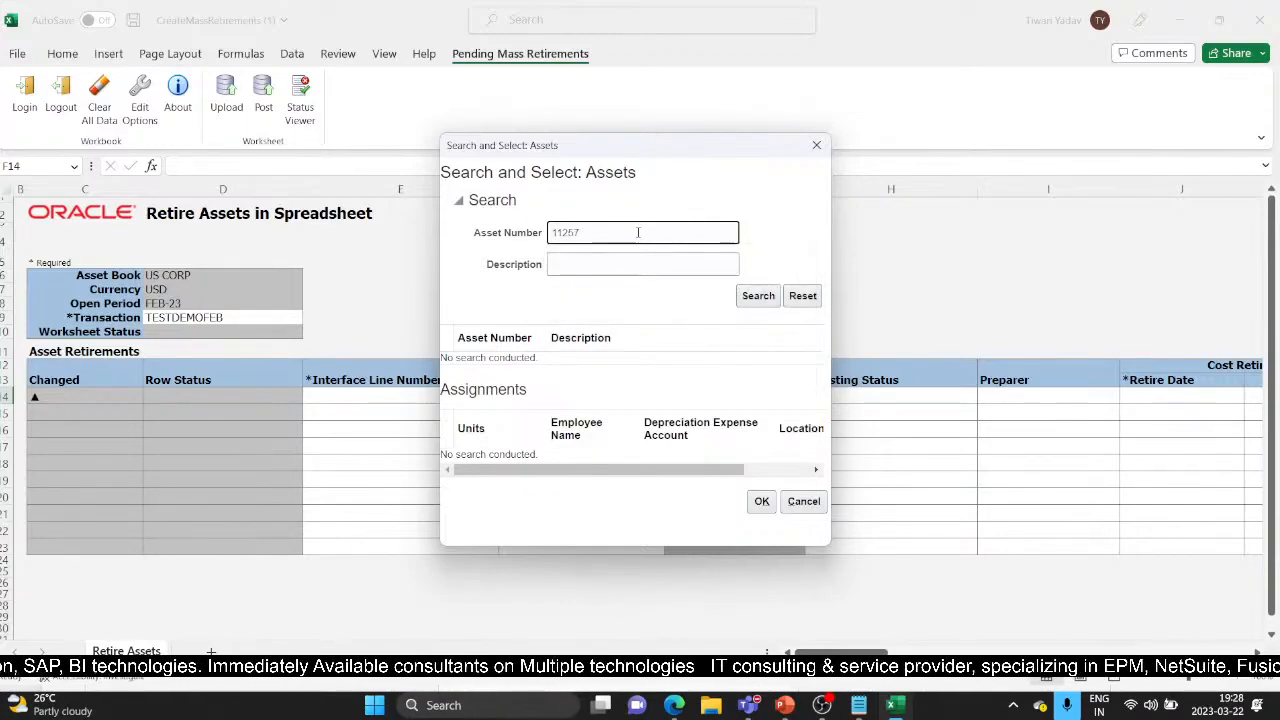
key(Return)
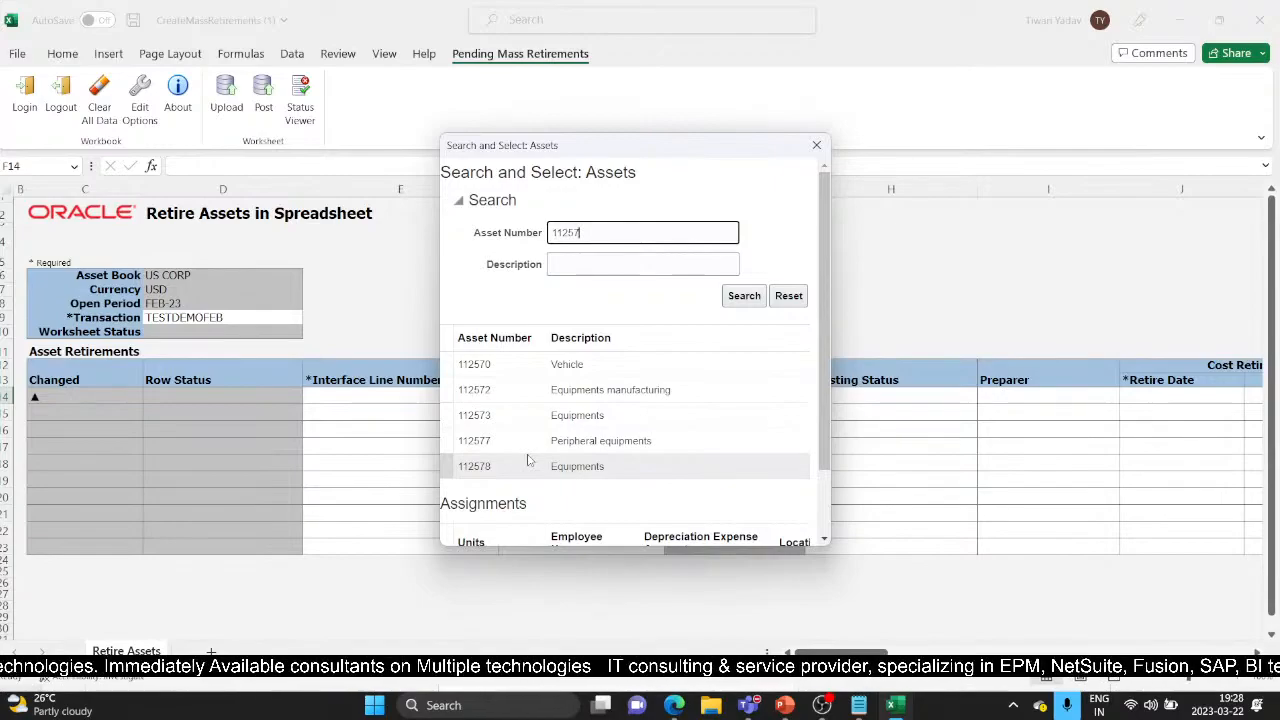
click(523, 362)
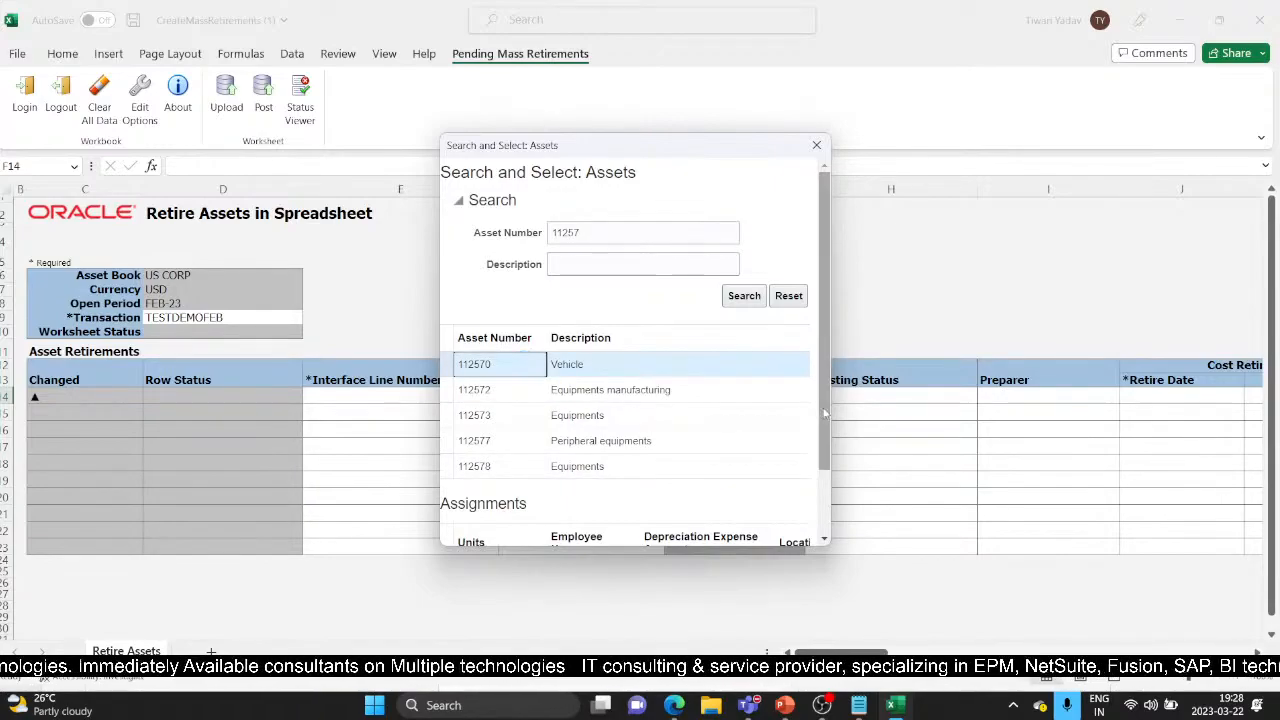
drag(825, 413, 828, 470)
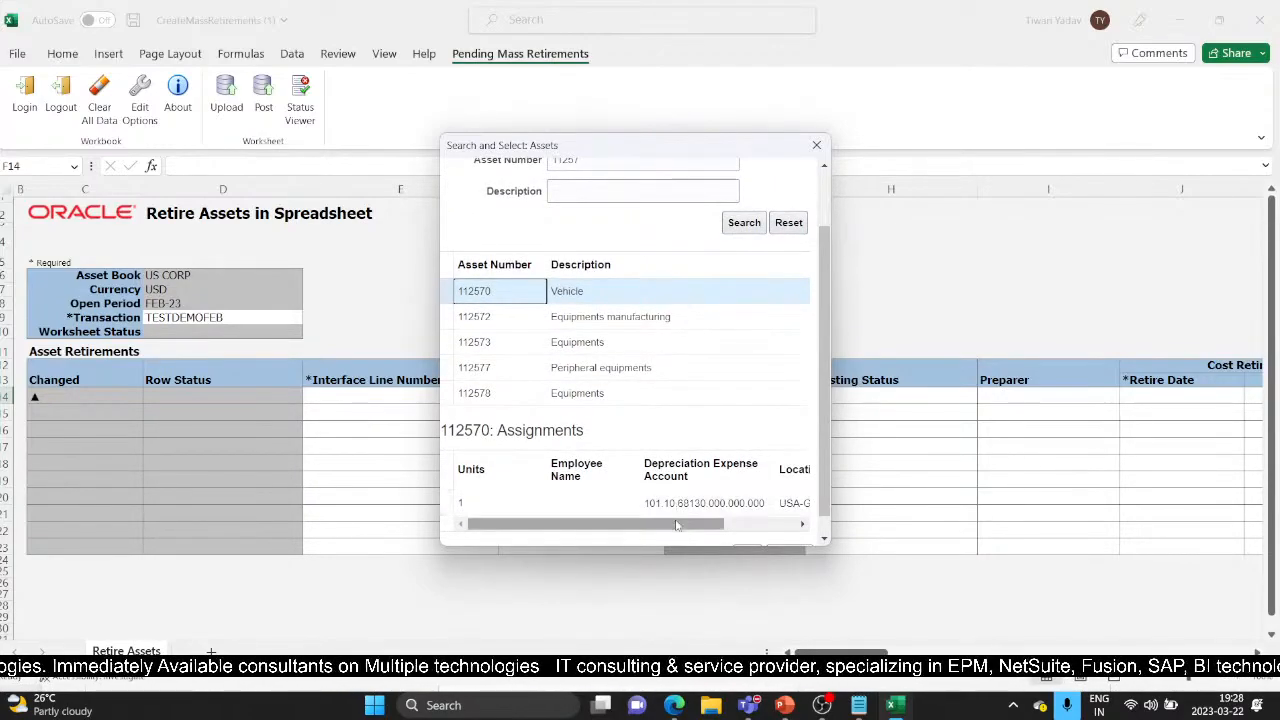
drag(676, 525, 744, 525)
click(703, 503)
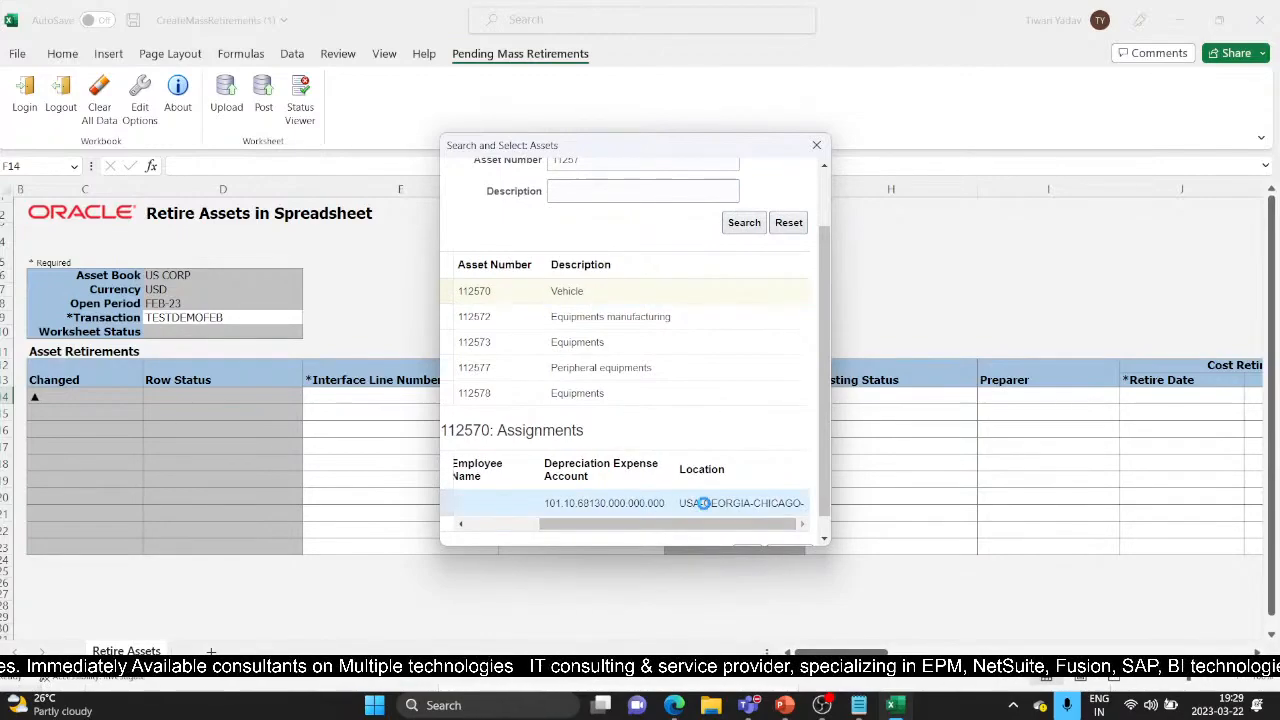
drag(614, 525, 548, 525)
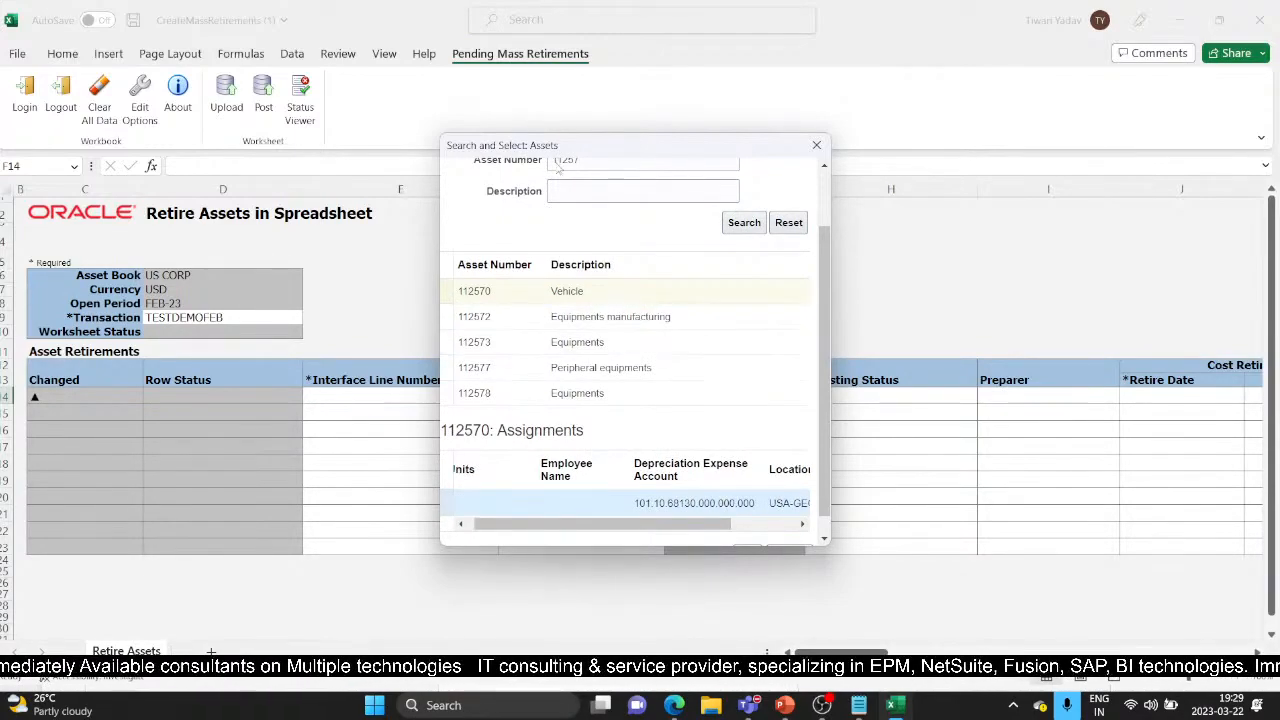
drag(819, 347, 818, 318)
scroll(818, 318, down, 2)
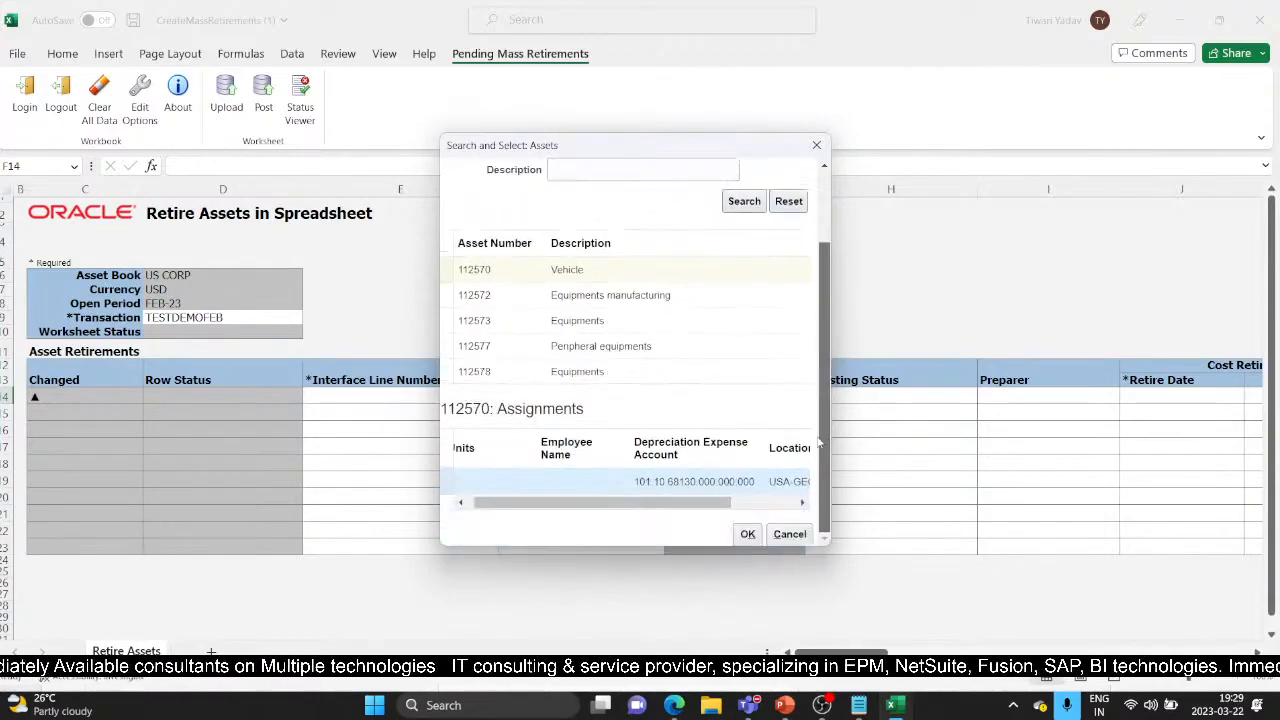
click(747, 534)
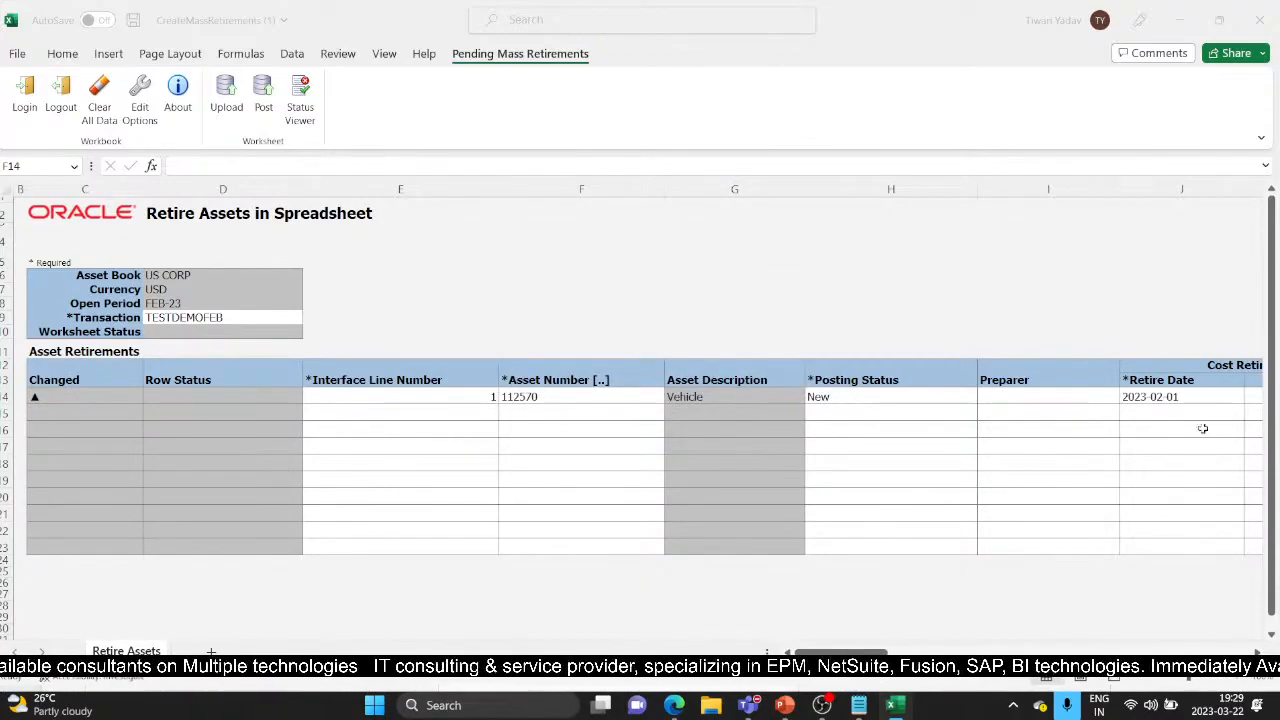
Keep the retire date and enter 1 as Units Retired for asset 112570
click(1180, 398)
scroll(1180, 423, right, 3)
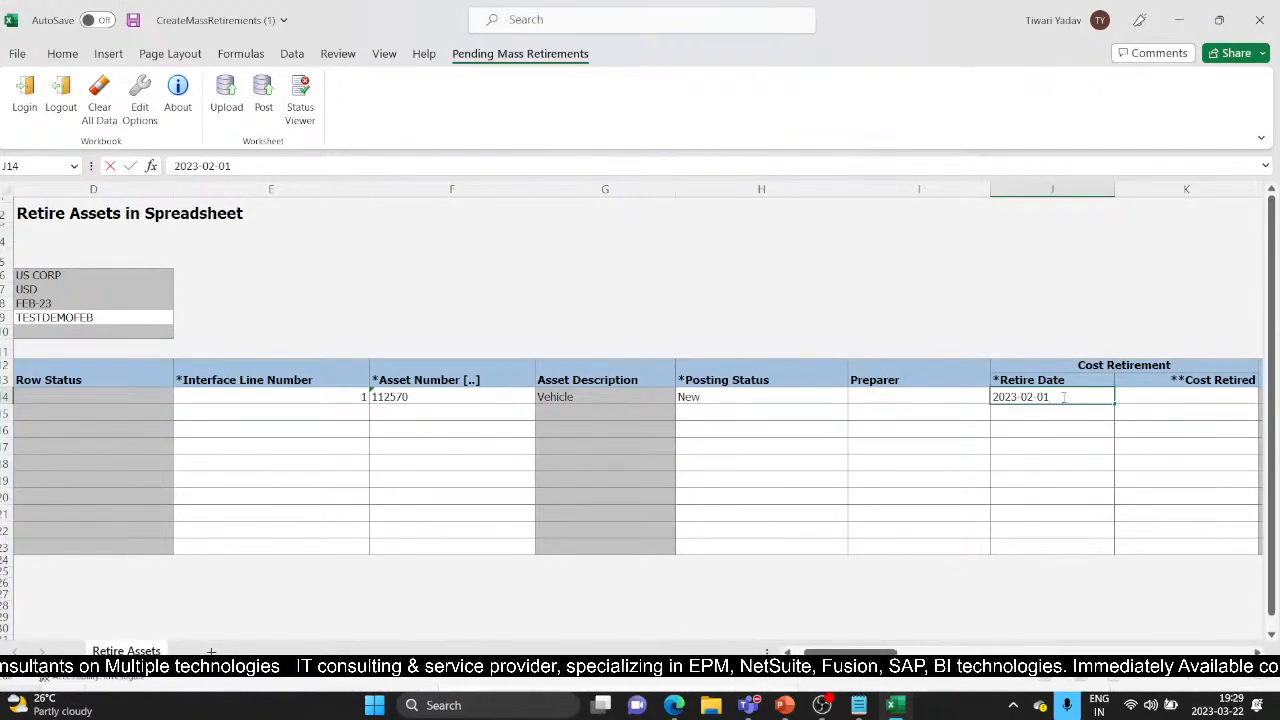
key(Tab)
key(Tab)
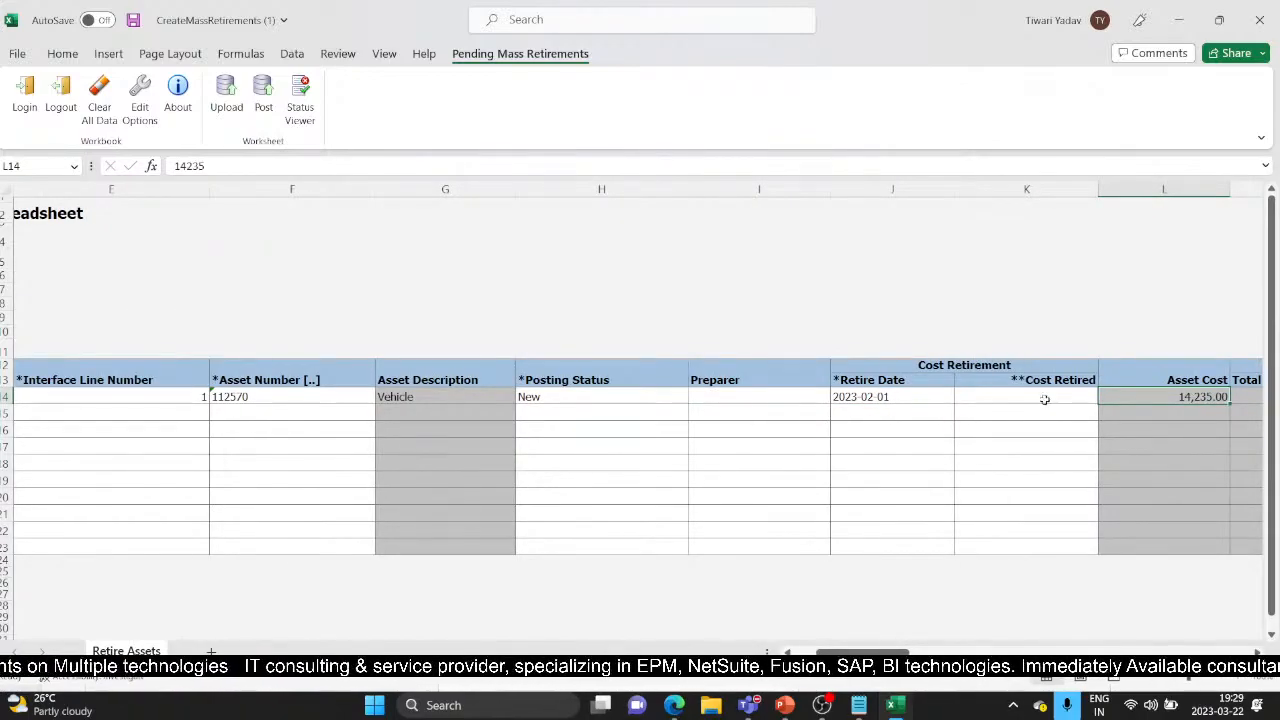
click(1044, 399)
key(Tab)
key(Tab)
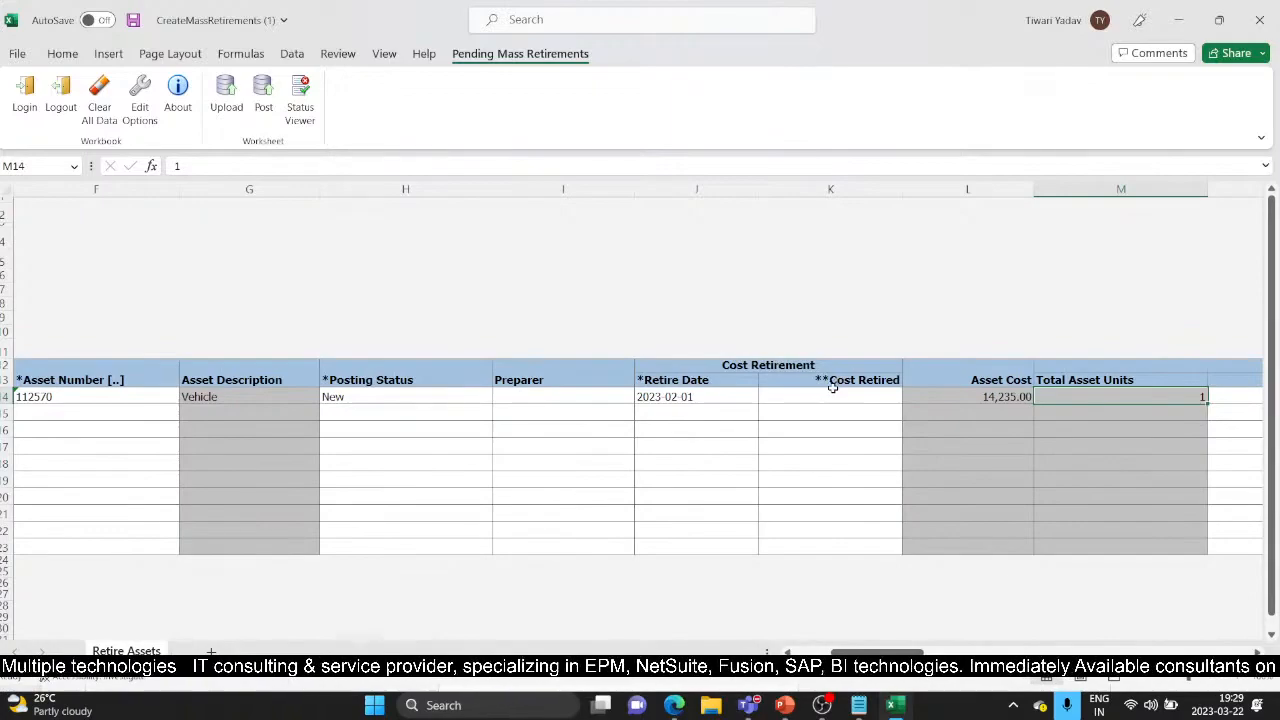
key(Tab)
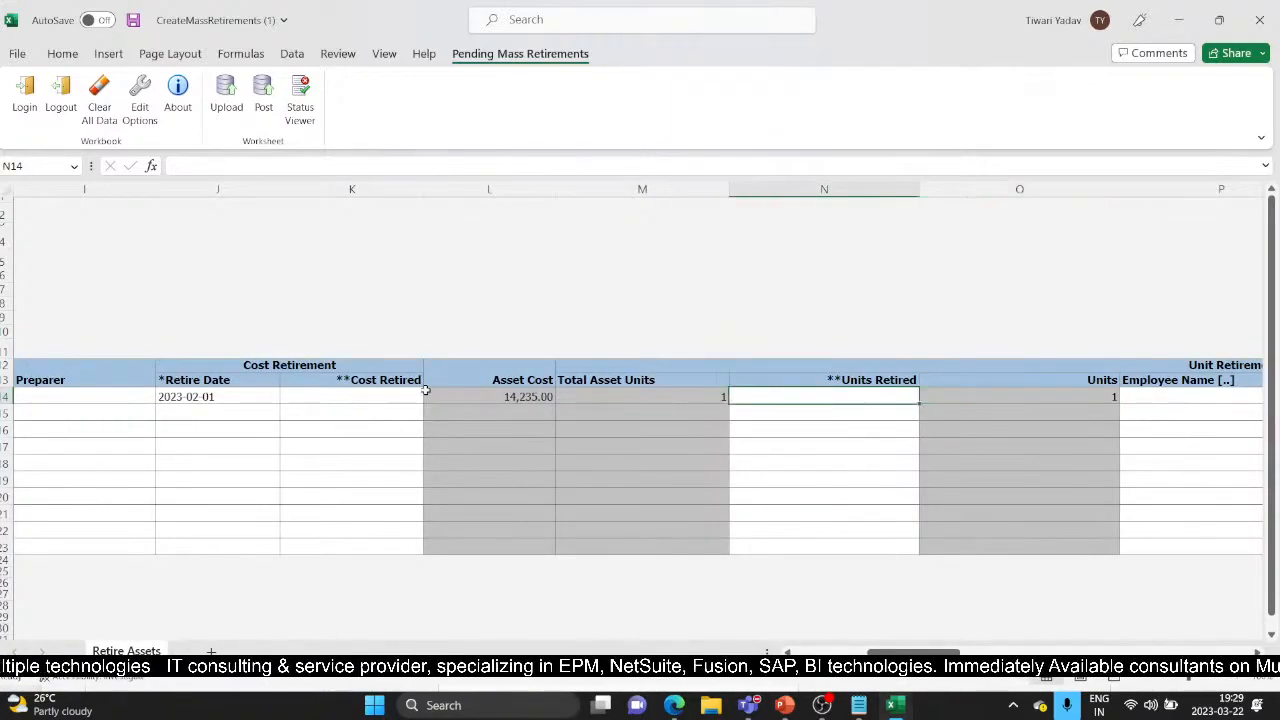
click(355, 400)
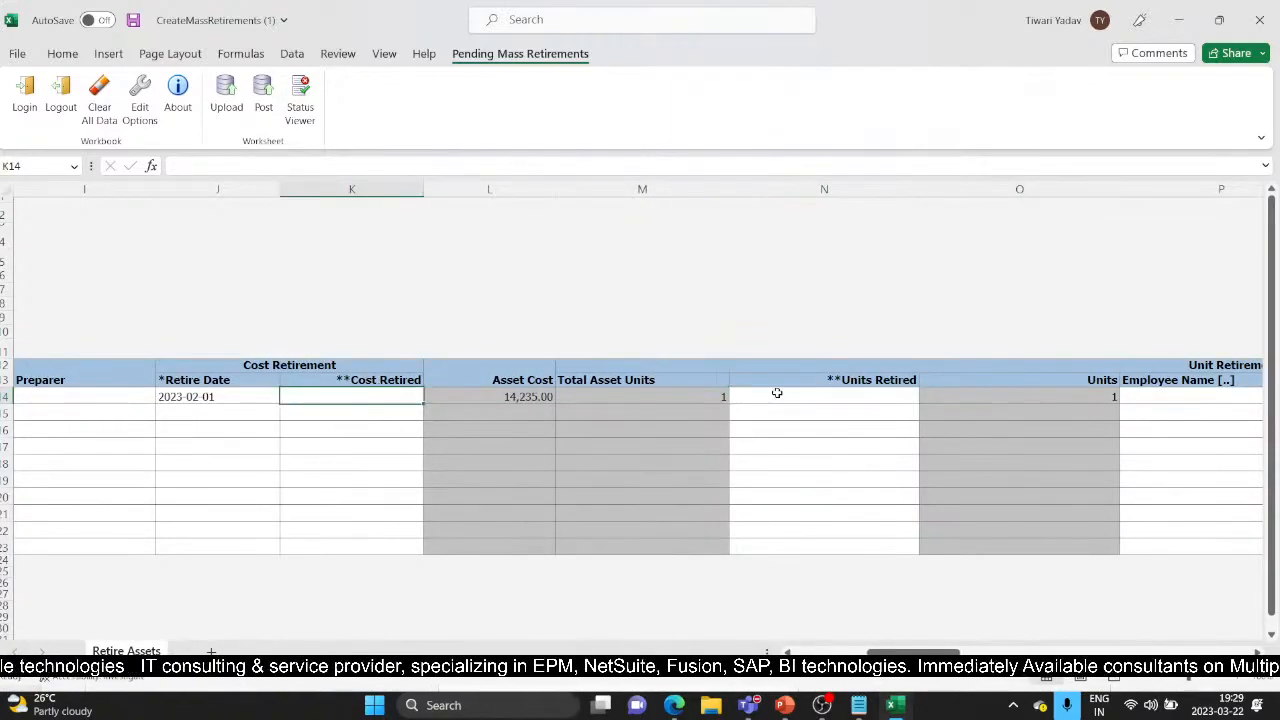
click(838, 392)
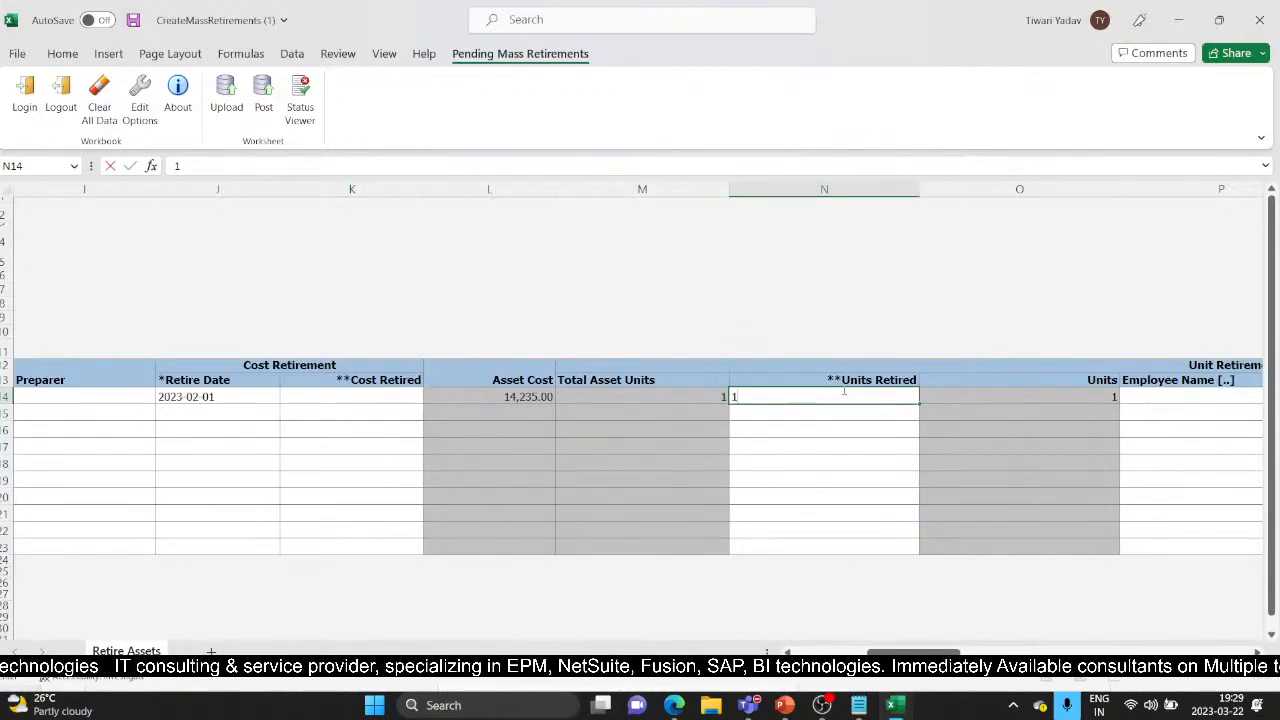
key(Tab)
Set the Retirement Reason to Extraordinary
key(Tab)
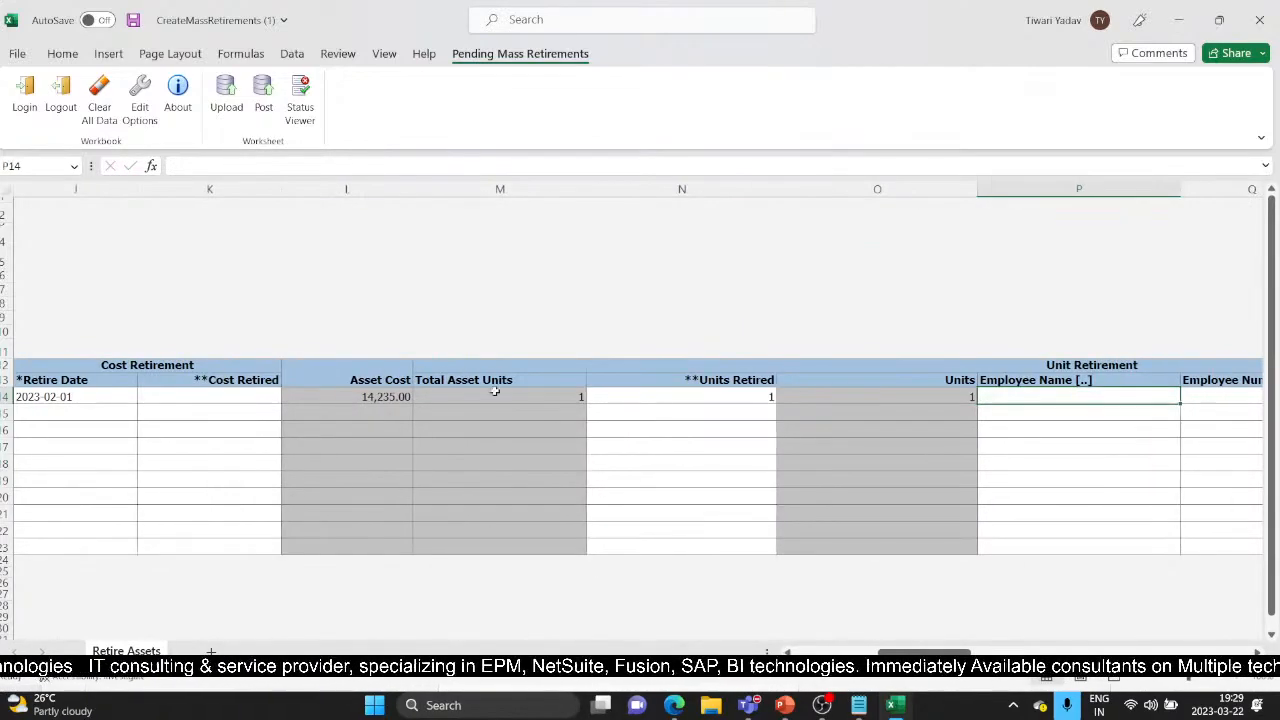
key(Tab)
key(Tab)
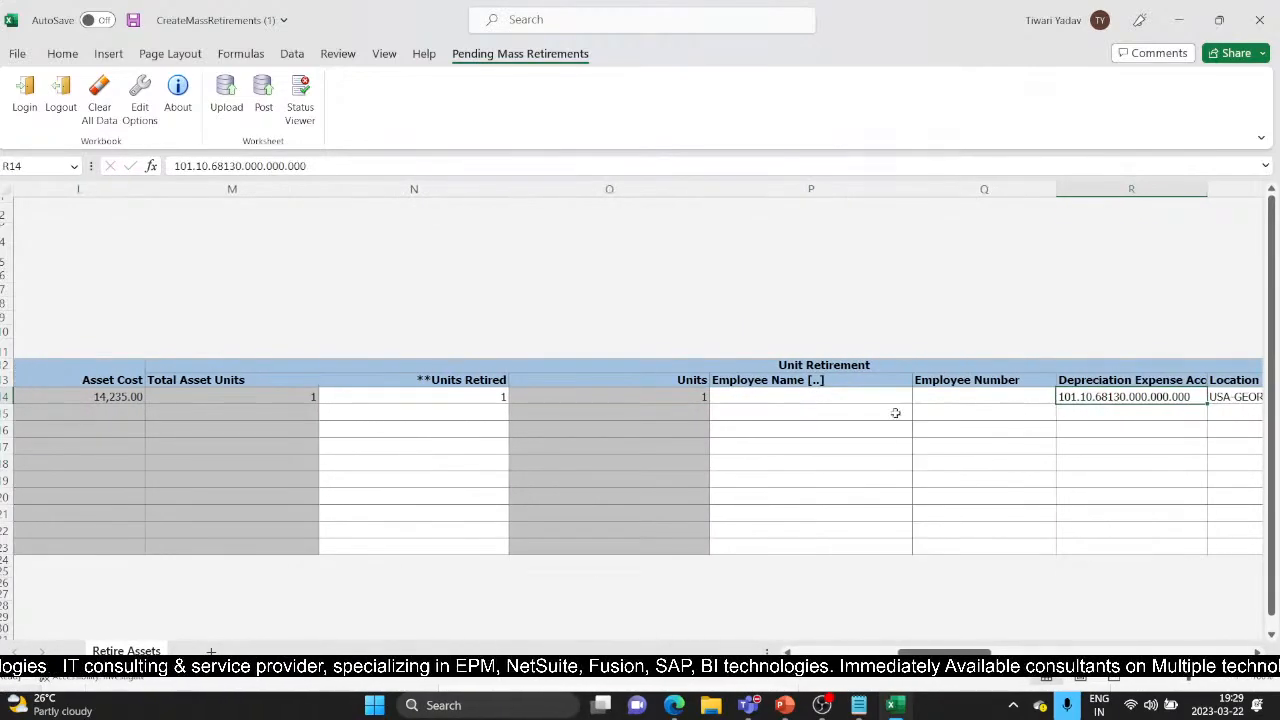
key(Tab)
key(Tab)
key(Tab)
key(Tab)
key(Tab)
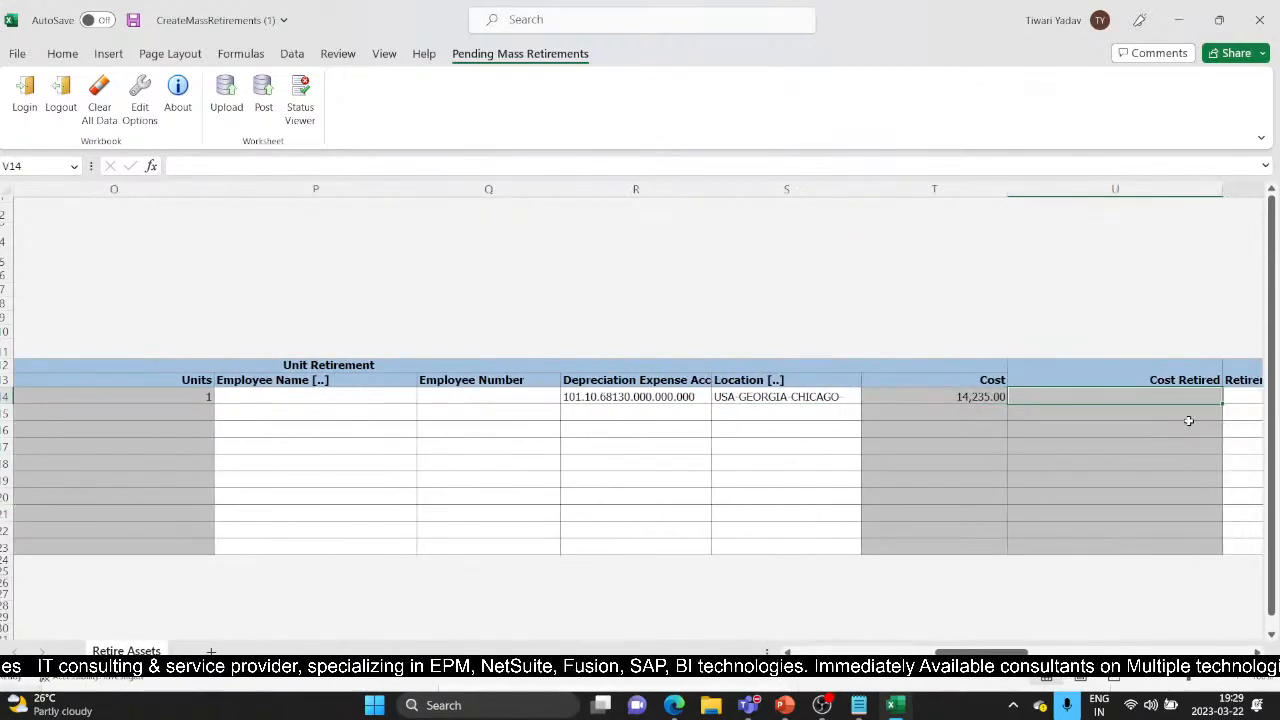
key(Tab)
click(821, 395)
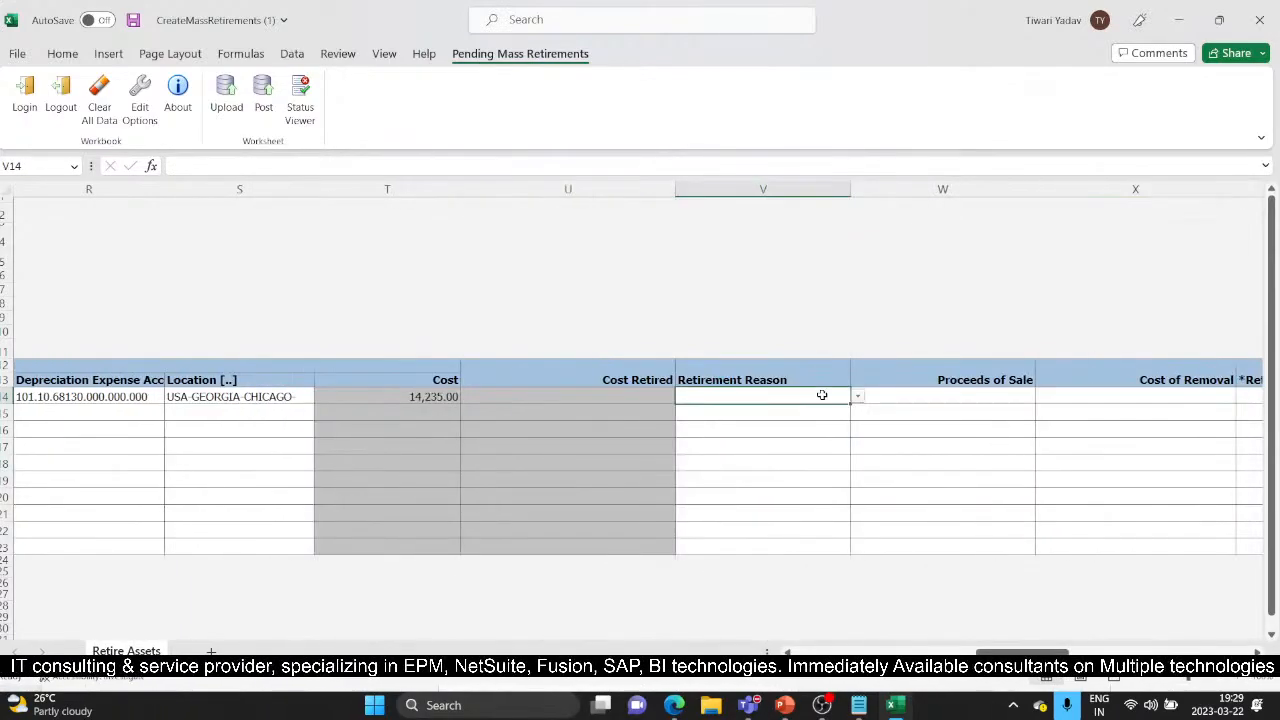
click(857, 397)
click(771, 418)
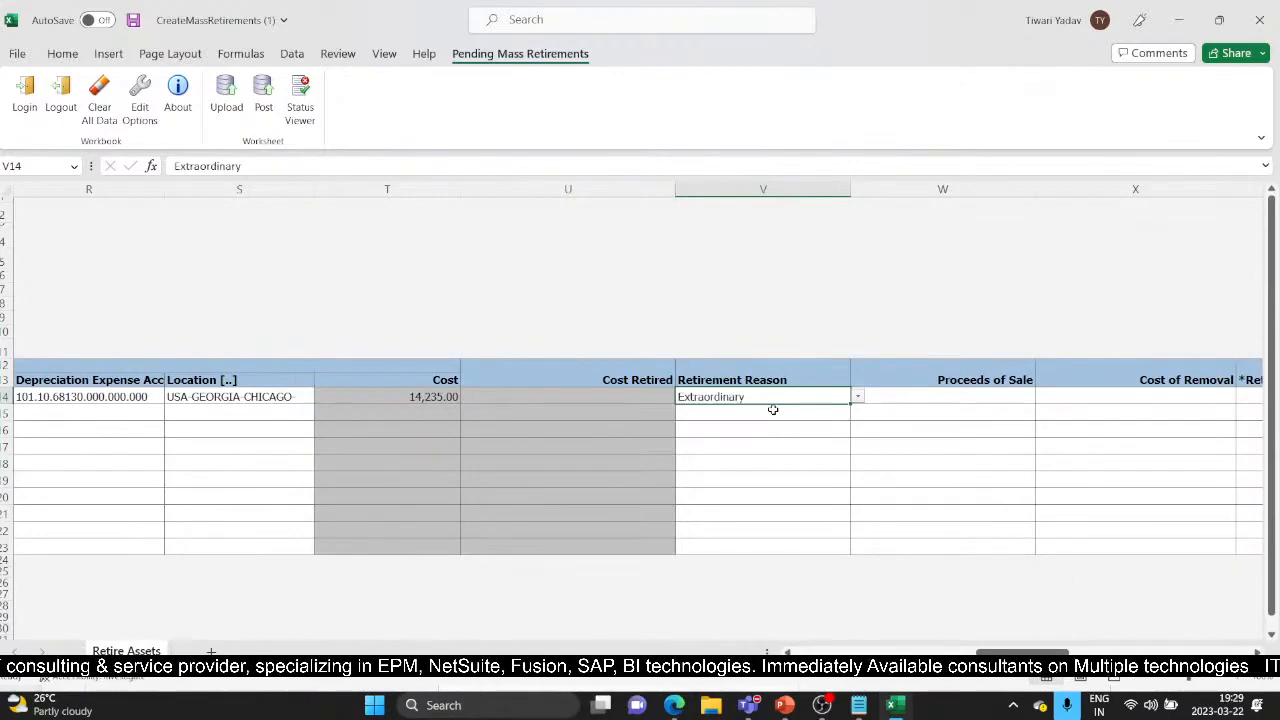
key(Tab)
key(Tab)
key(Tab)
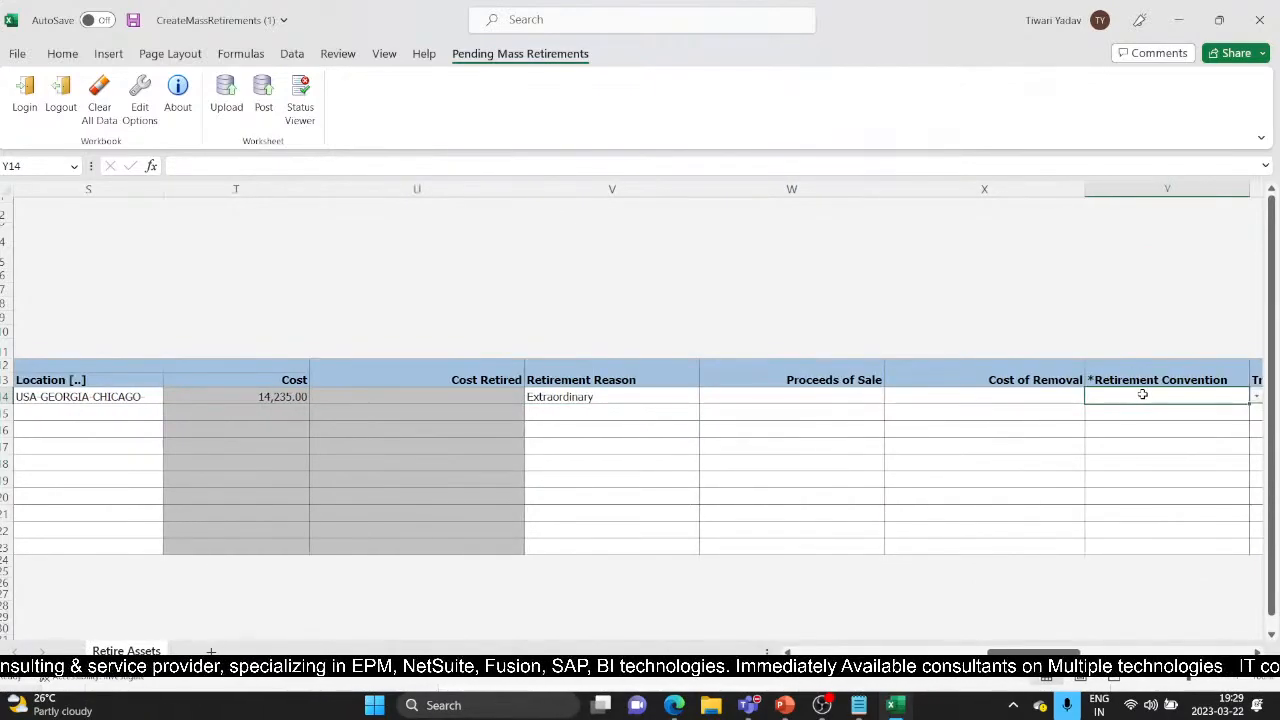
Set the Retirement Convention to CAL MONTH and scroll back to the start of the row
click(1256, 397)
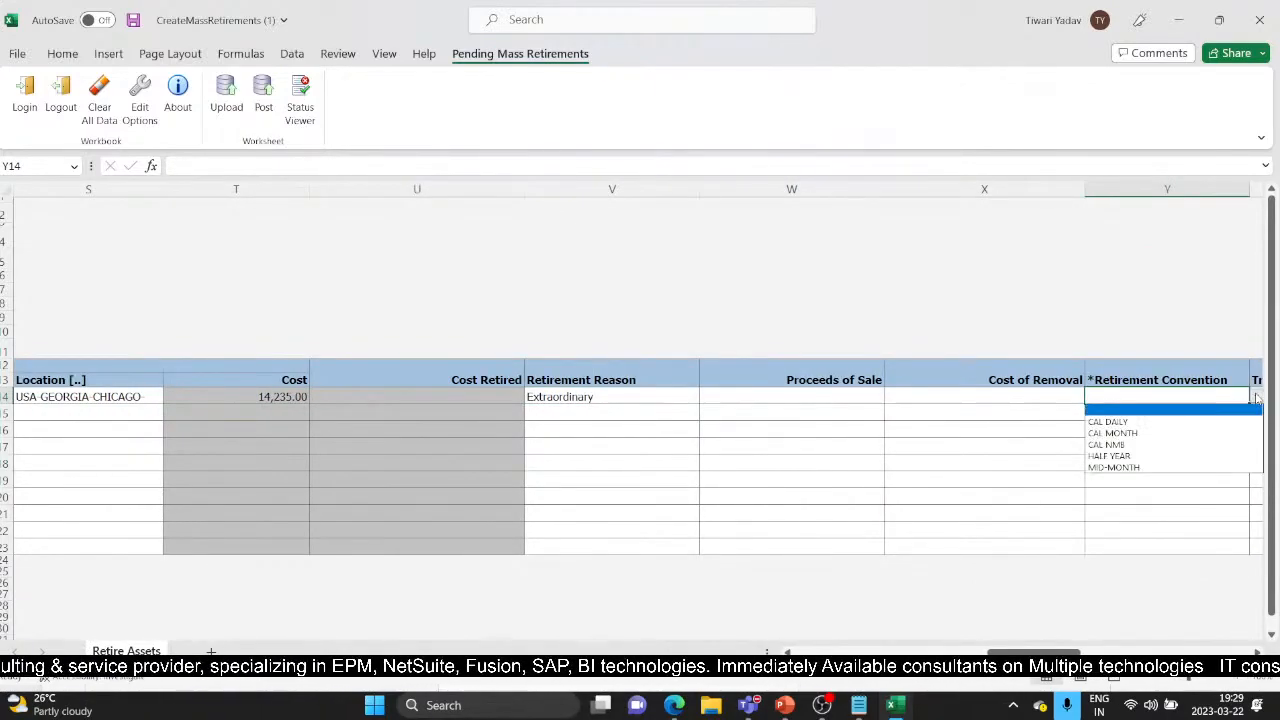
click(1113, 433)
key(Tab)
key(Tab)
key(Tab)
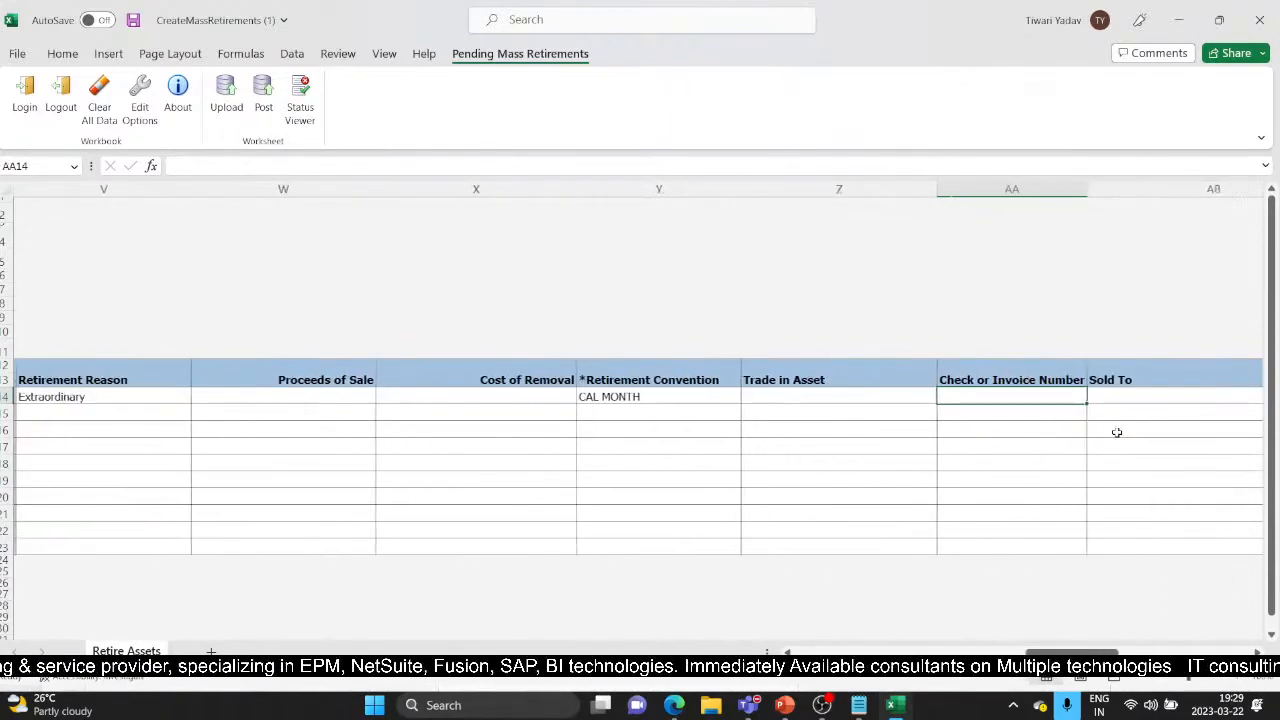
key(Tab)
key(Tab)
key(Tab)
key(Tab)
key(Tab)
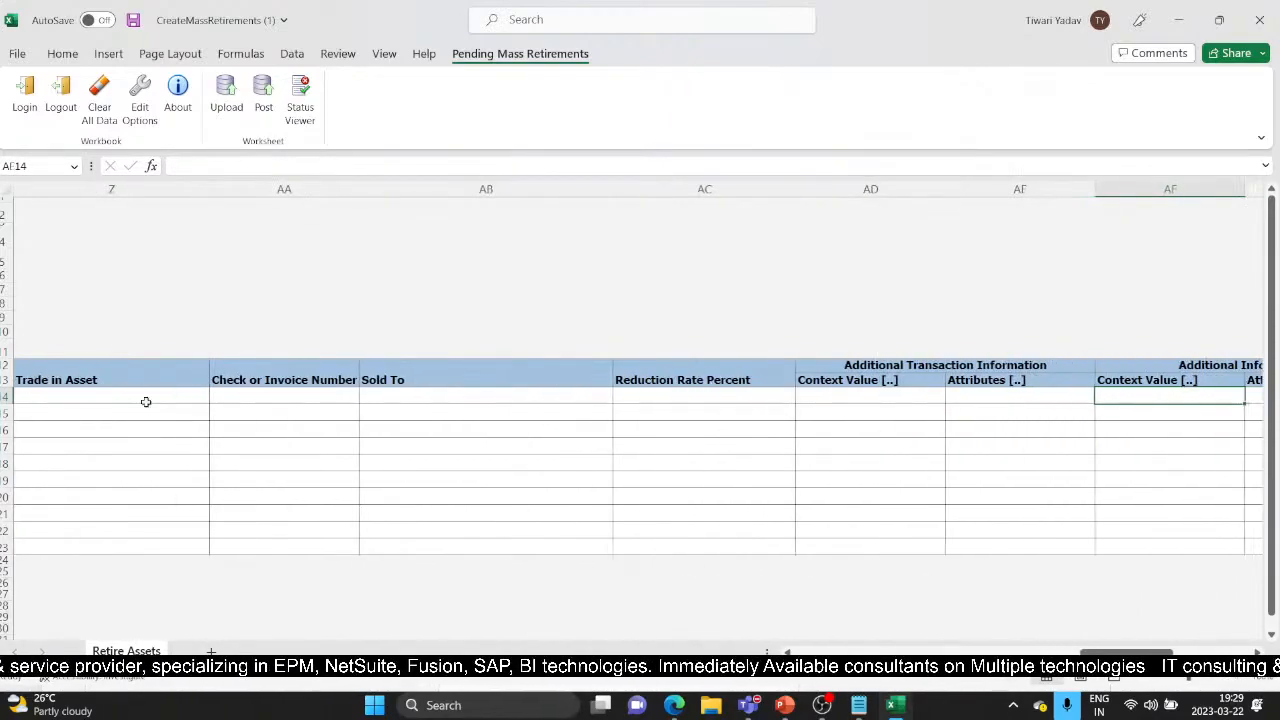
key(Tab)
key(Tab)
key(Tab)
key(Tab)
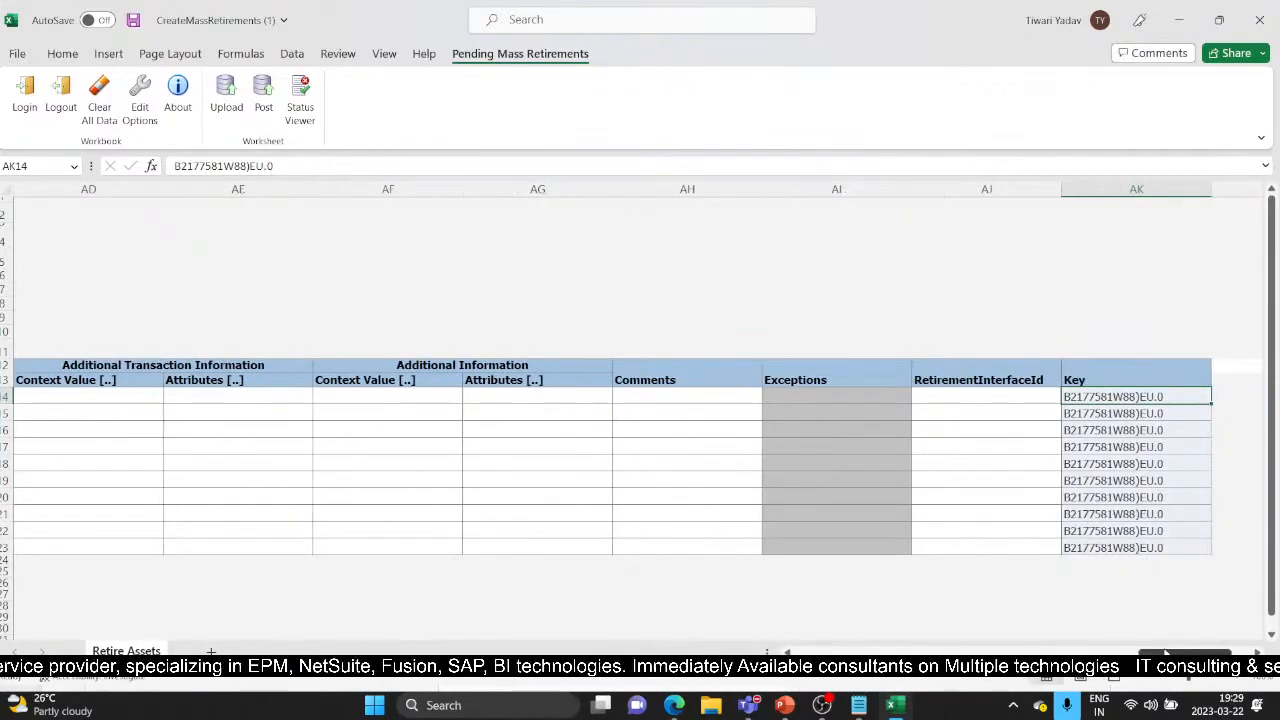
scroll(640, 450, left, 10)
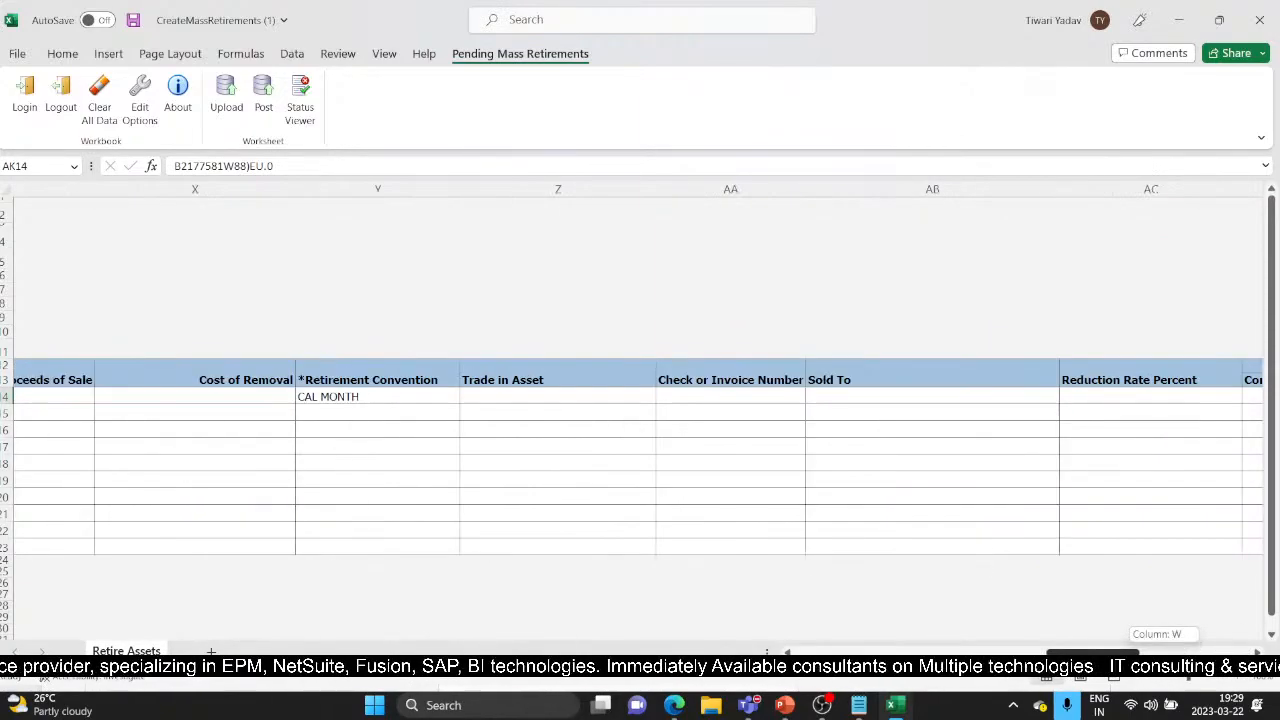
scroll(640, 450, left, 10)
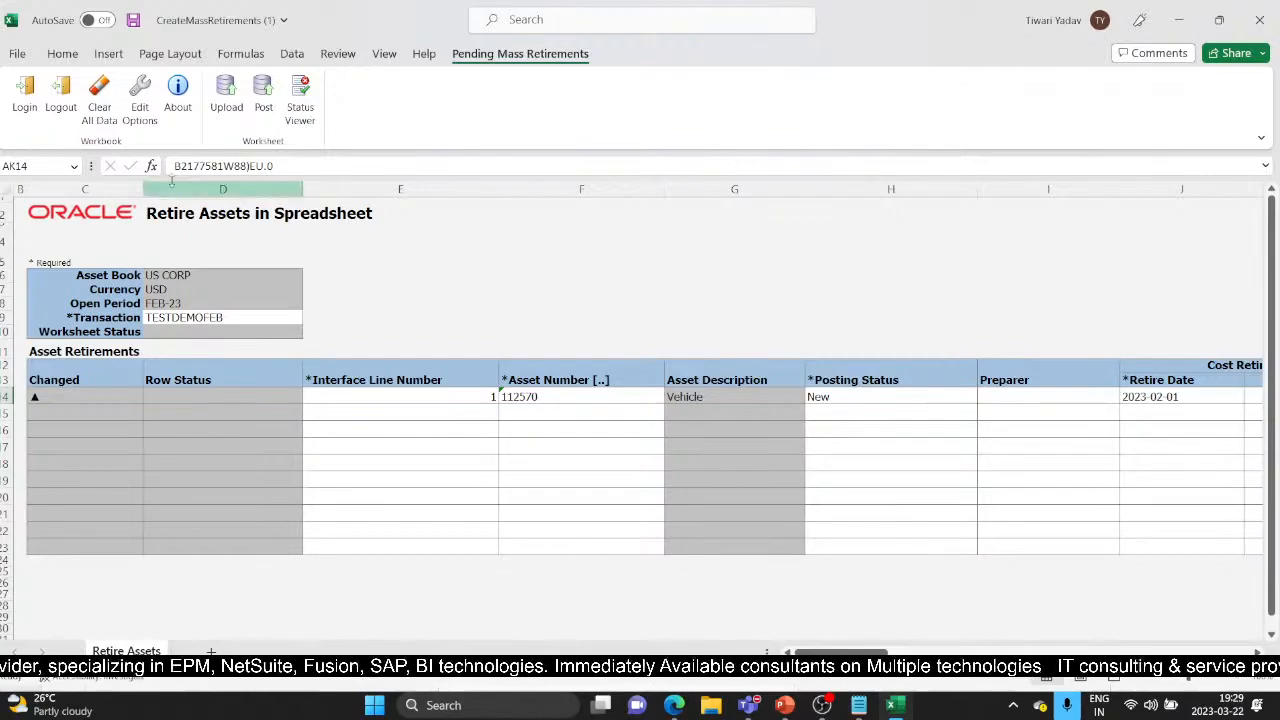
Keep Posting Status as New and upload line 1 to Oracle with the default upload options
click(871, 397)
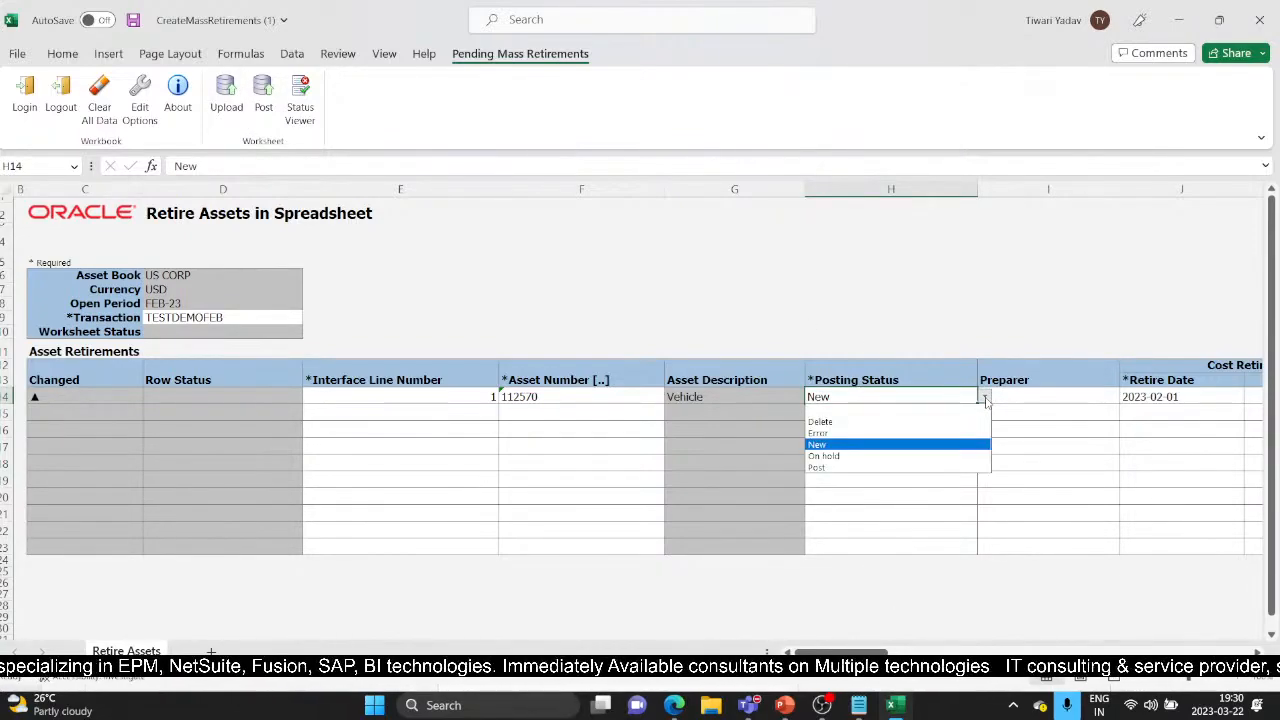
click(985, 397)
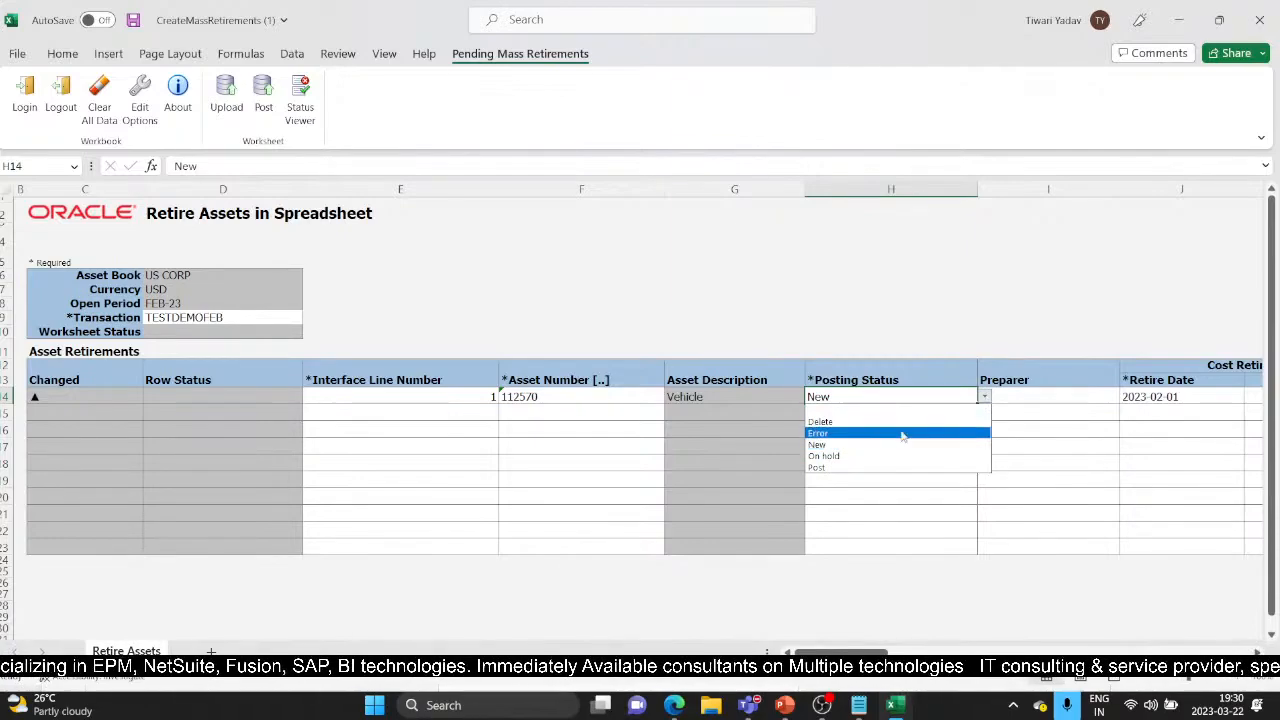
click(866, 444)
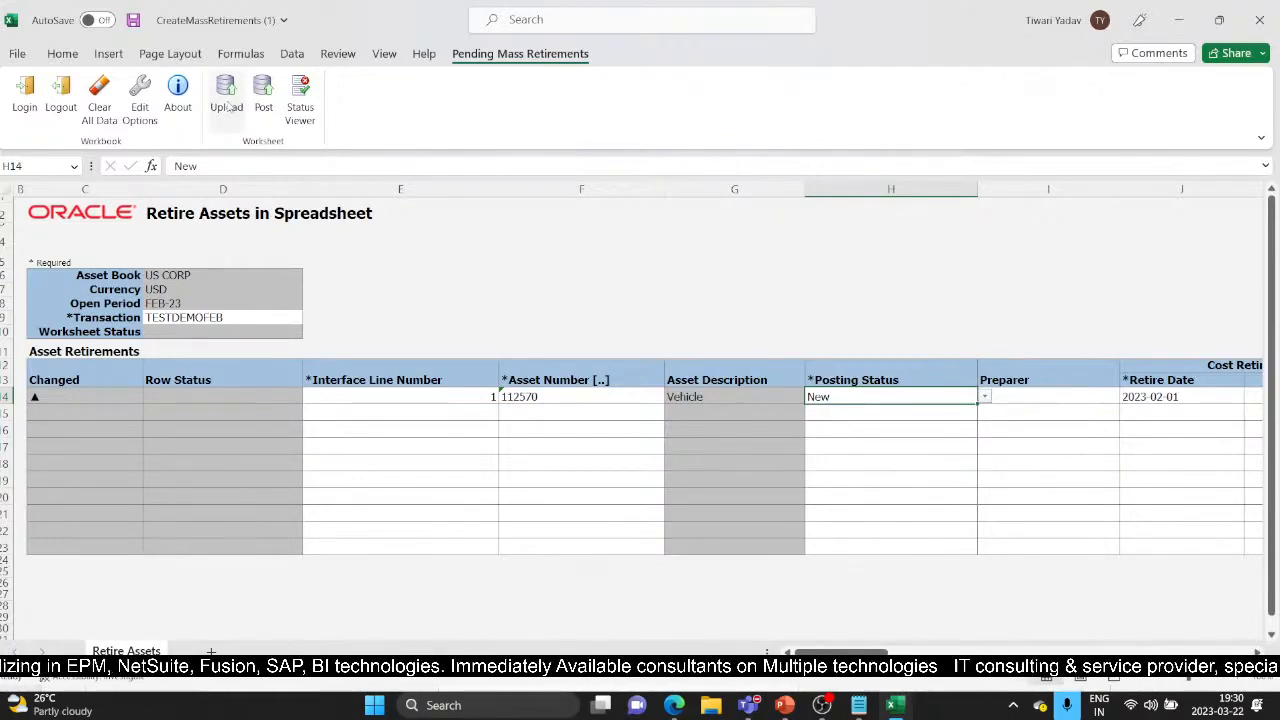
click(226, 95)
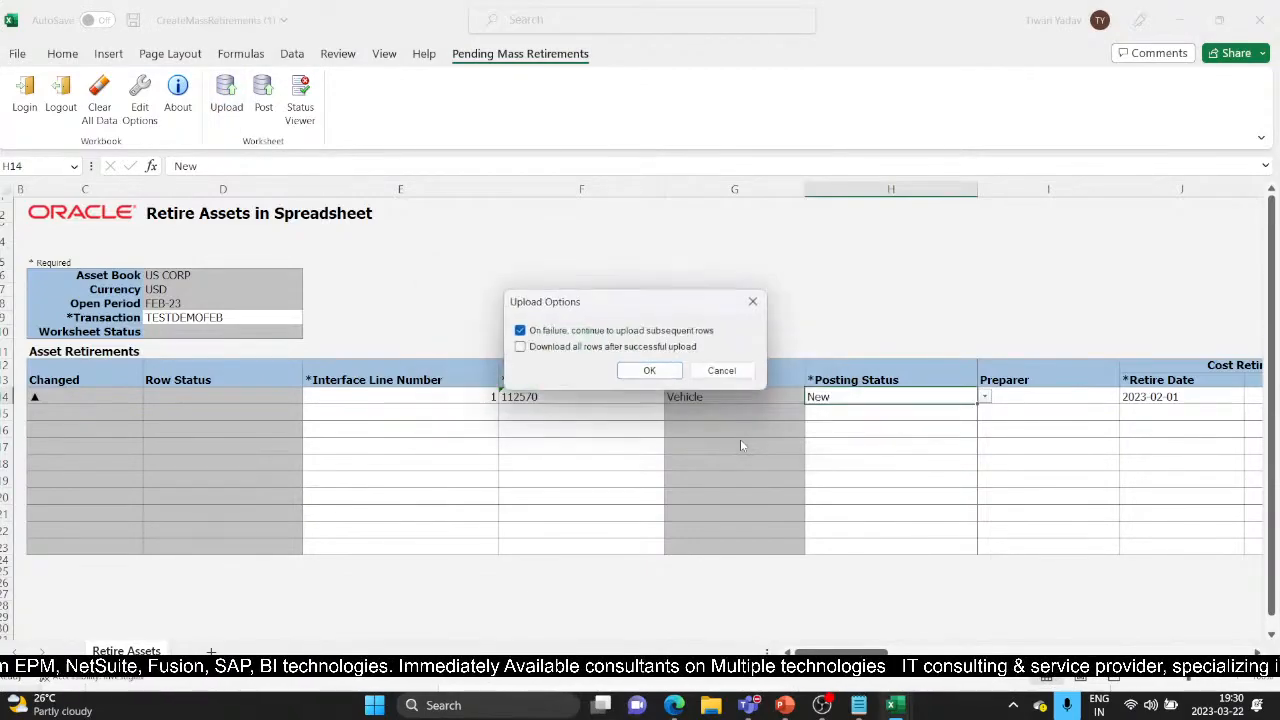
click(648, 370)
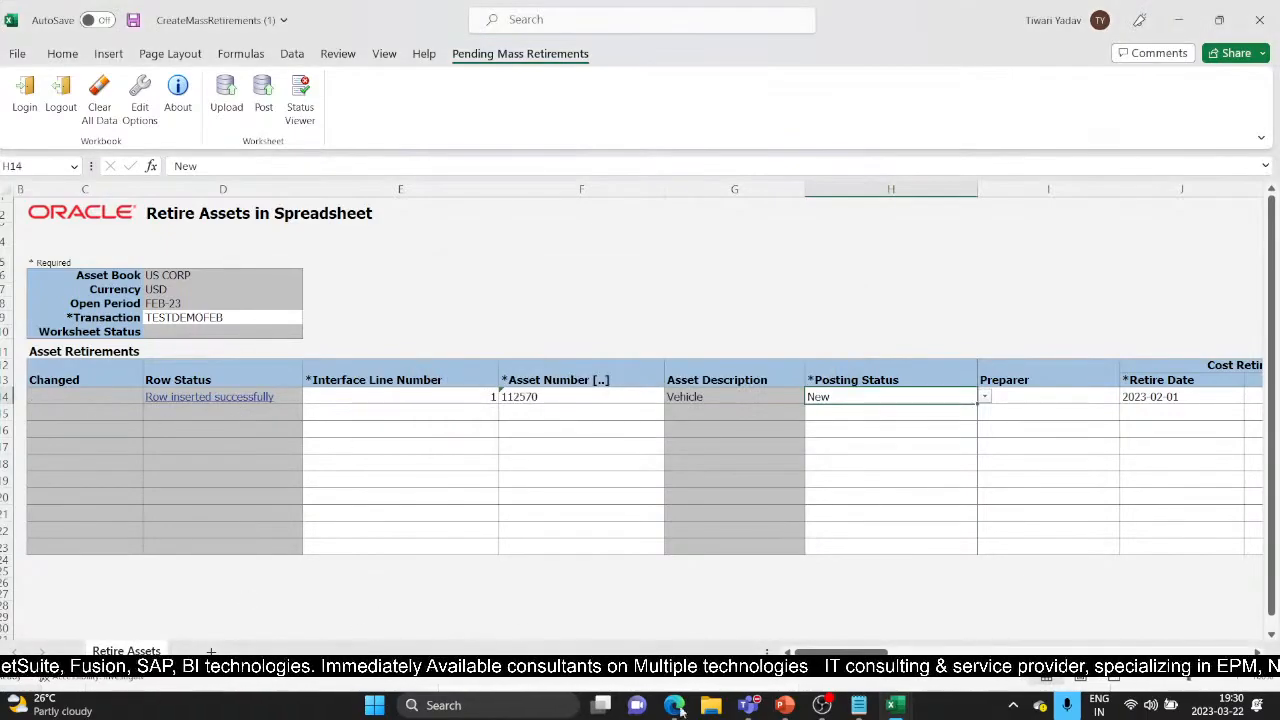
Back in the browser, dismiss the Retire Assets in Spreadsheet prompt and bring up the incomplete retirements list
mouse_move(675, 705)
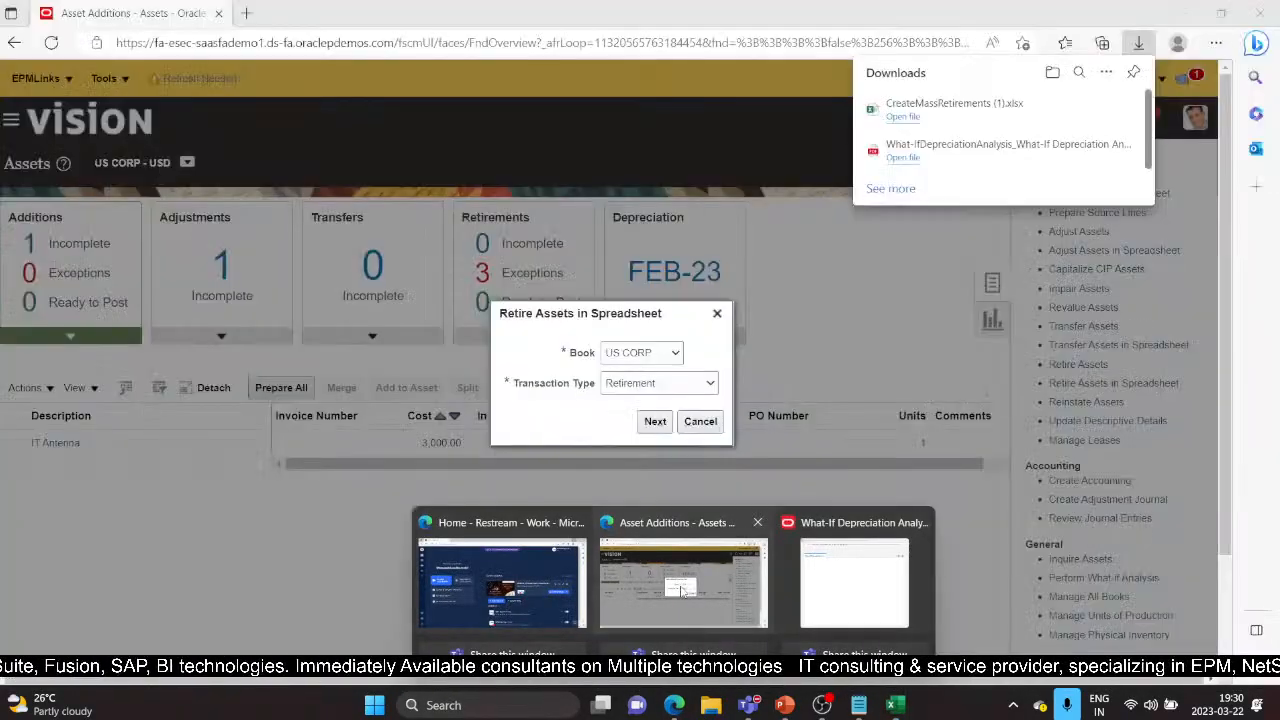
click(697, 588)
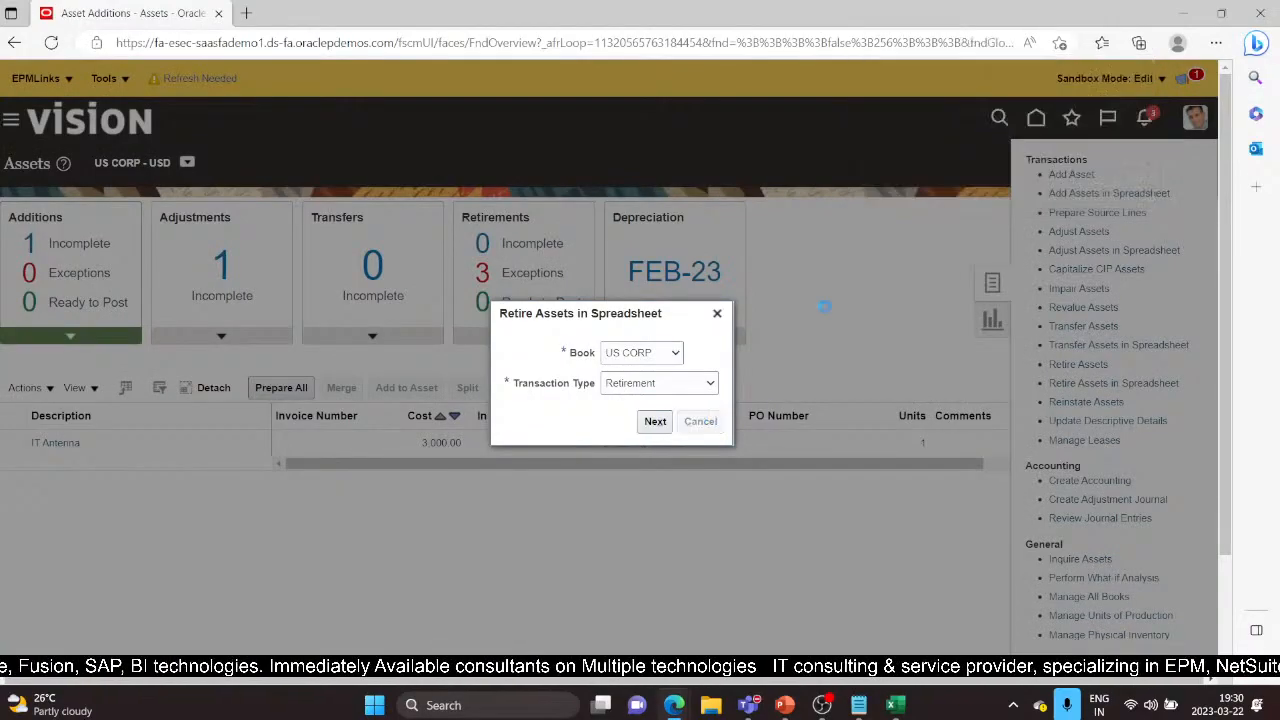
click(699, 421)
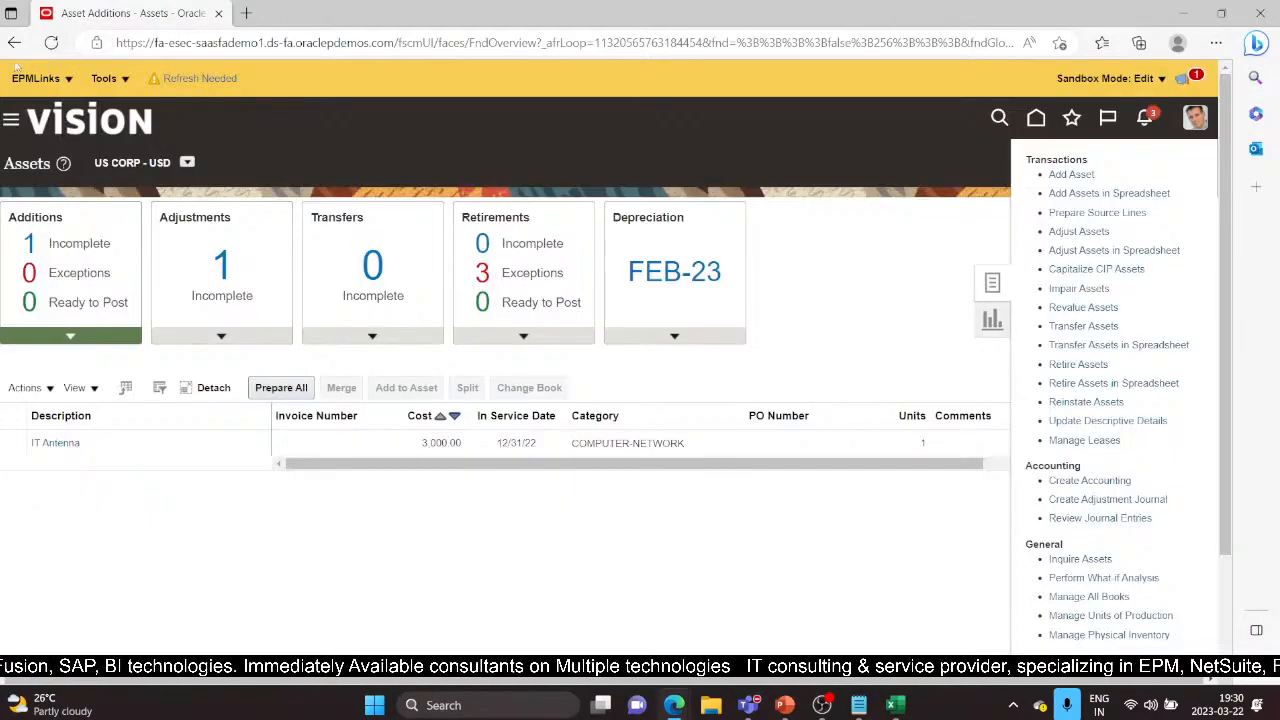
click(12, 120)
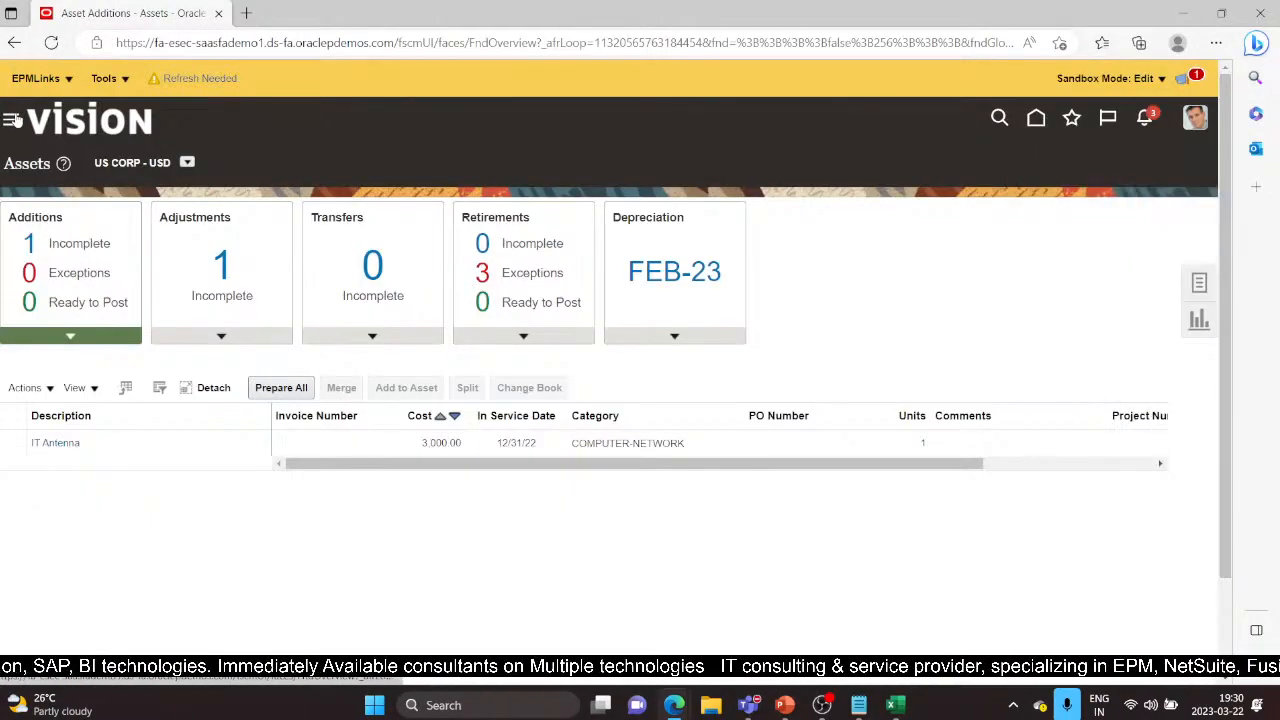
click(12, 120)
scroll(178, 570, down, 5)
scroll(178, 570, down, 2)
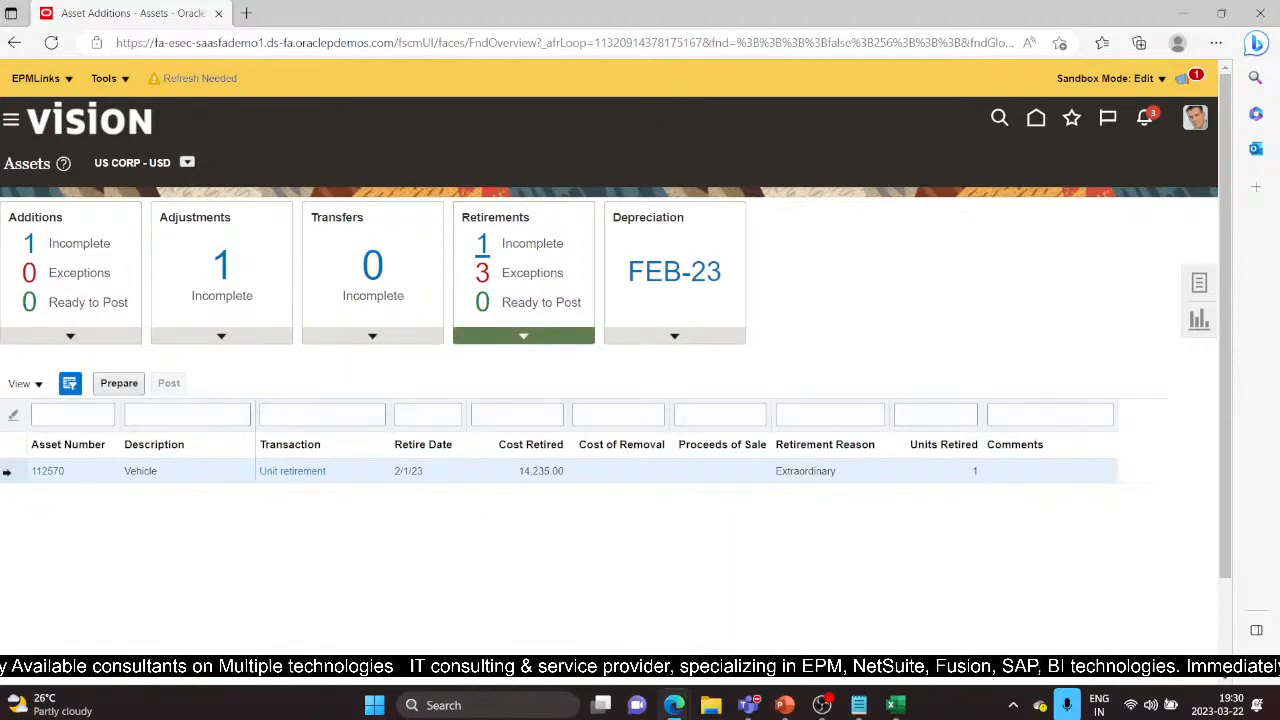
Open asset 112570's unit retirement dated 2/1/23, review it, and submit it
click(298, 471)
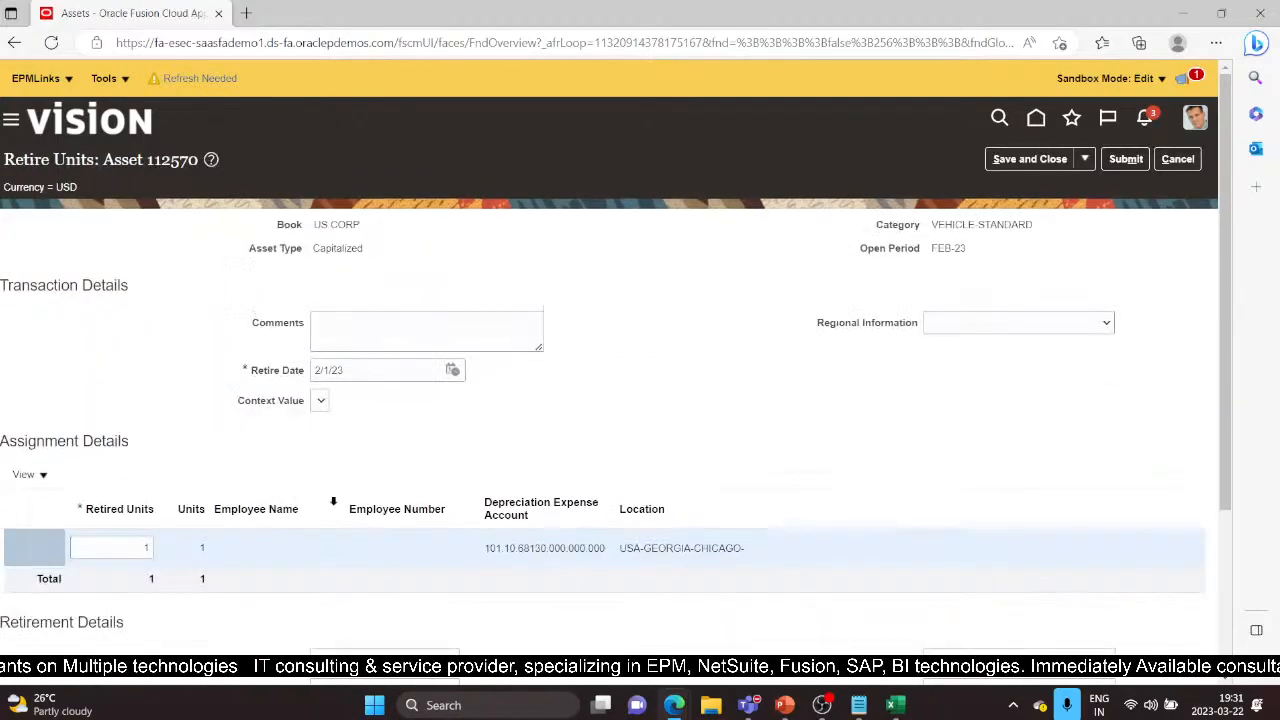
scroll(396, 343, down, 3)
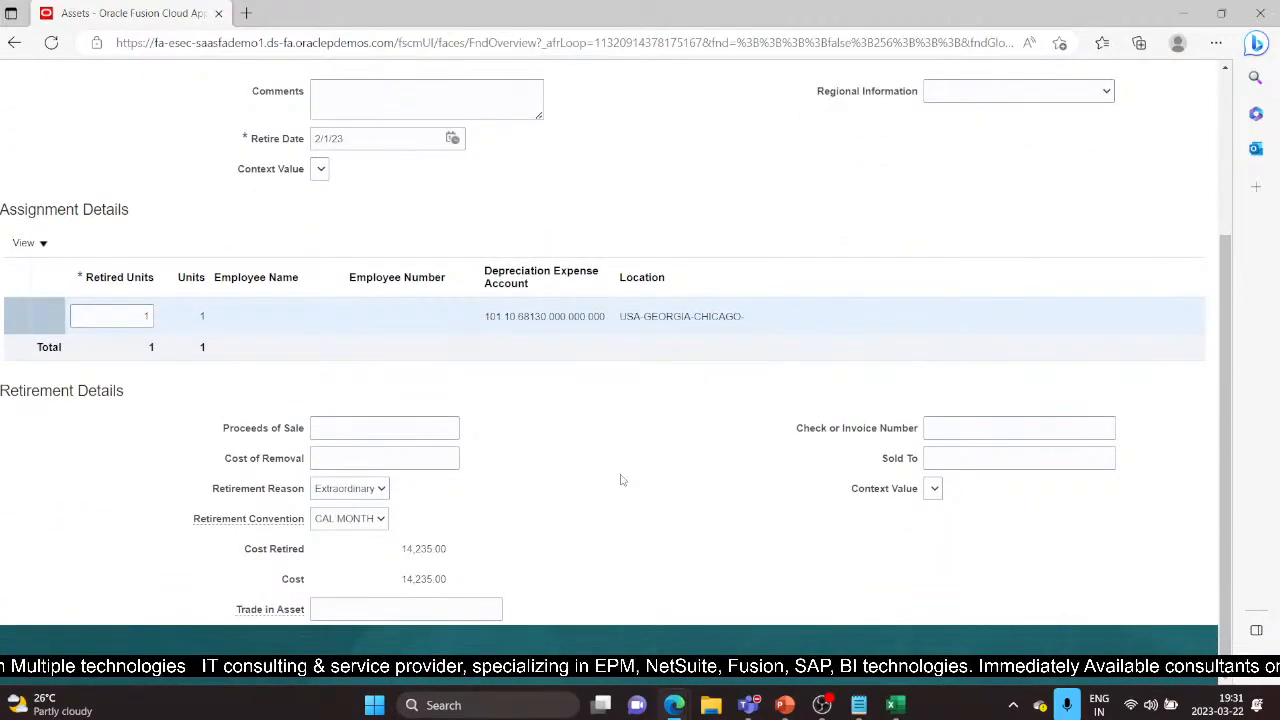
scroll(620, 480, up, 2)
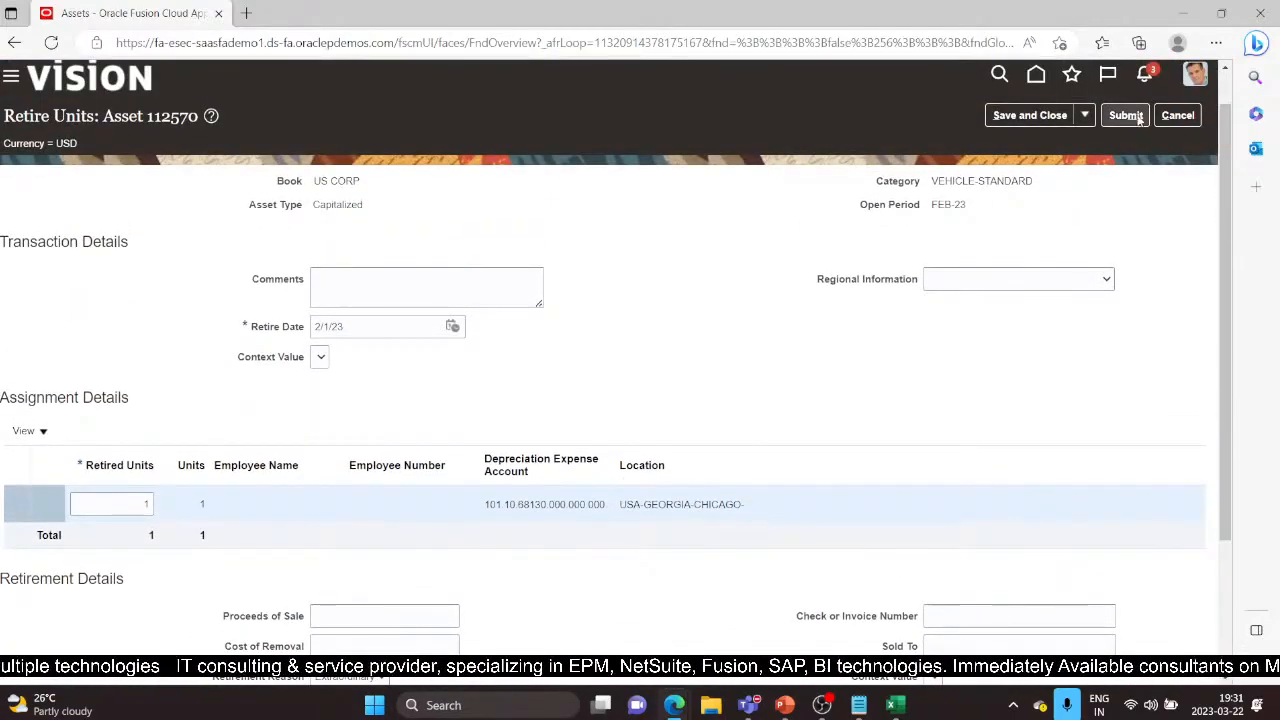
click(1126, 116)
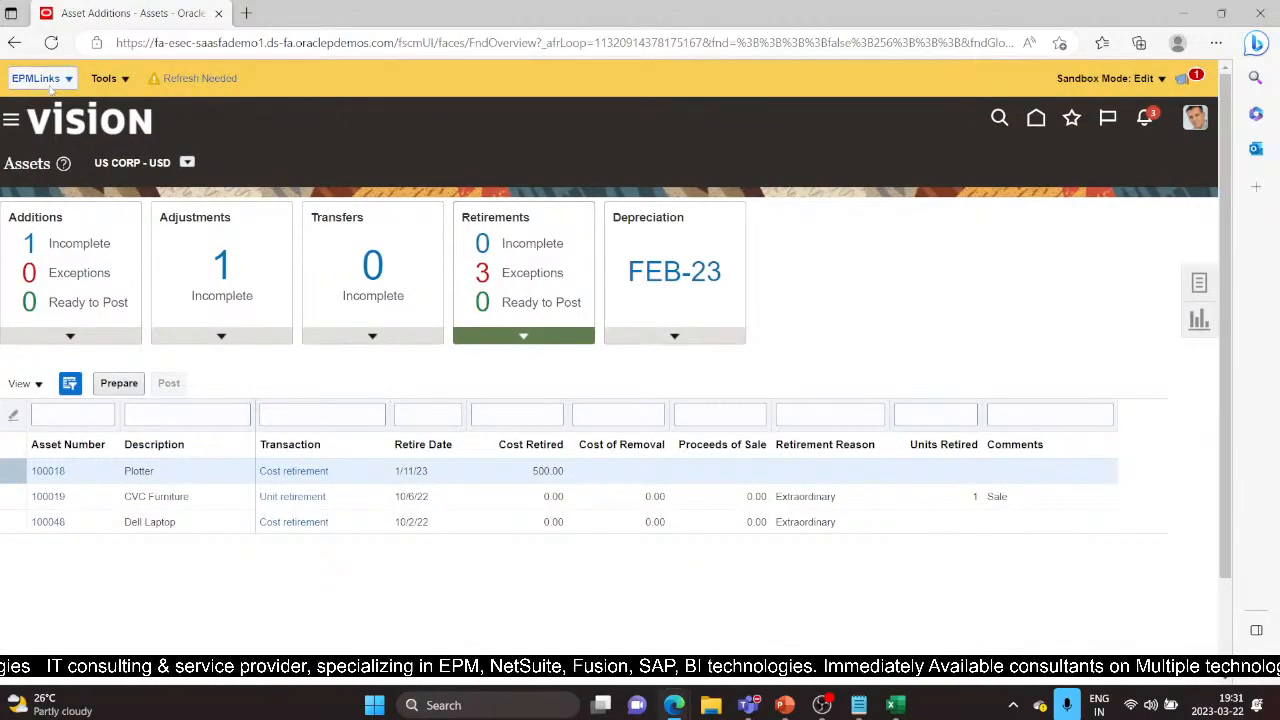
Open the Navigator and scroll down to the Fixed Assets work areas
click(10, 120)
scroll(255, 509, down, 2)
scroll(255, 509, down, 2)
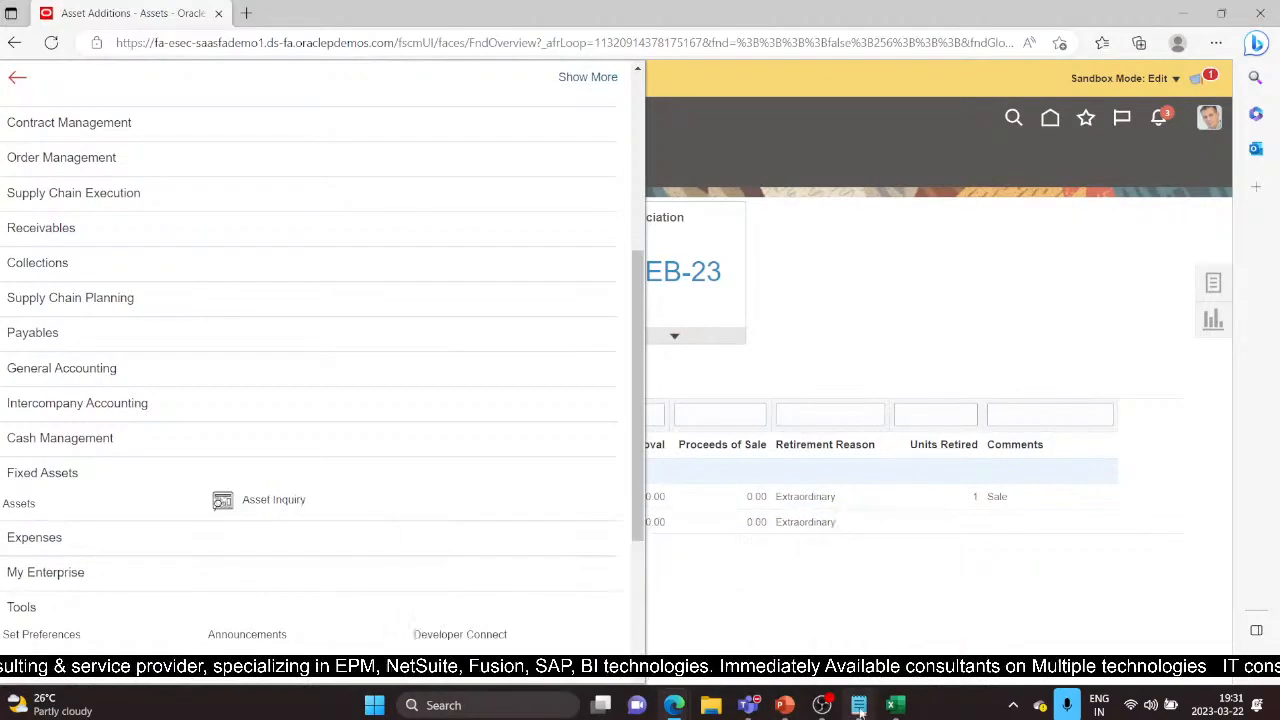
Copy asset number 112570 from cell F14 and search for it in Asset Inquiry
click(895, 705)
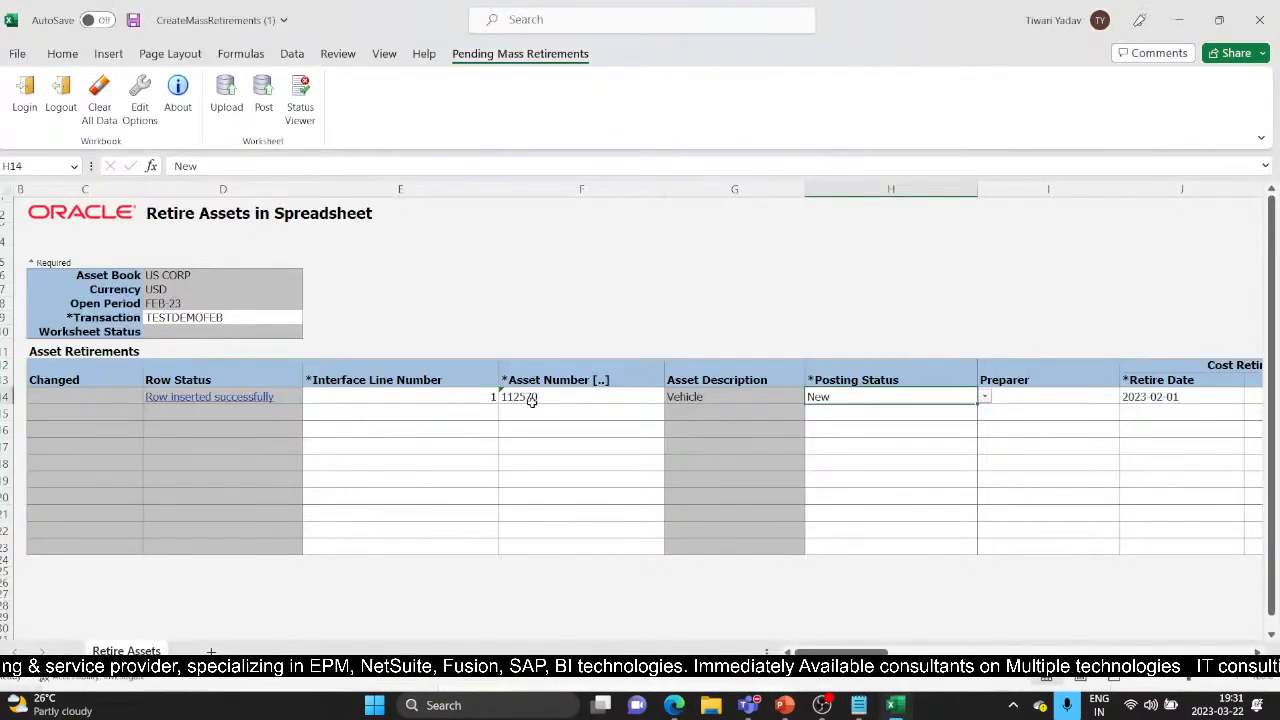
click(568, 398)
key(ctrl+c)
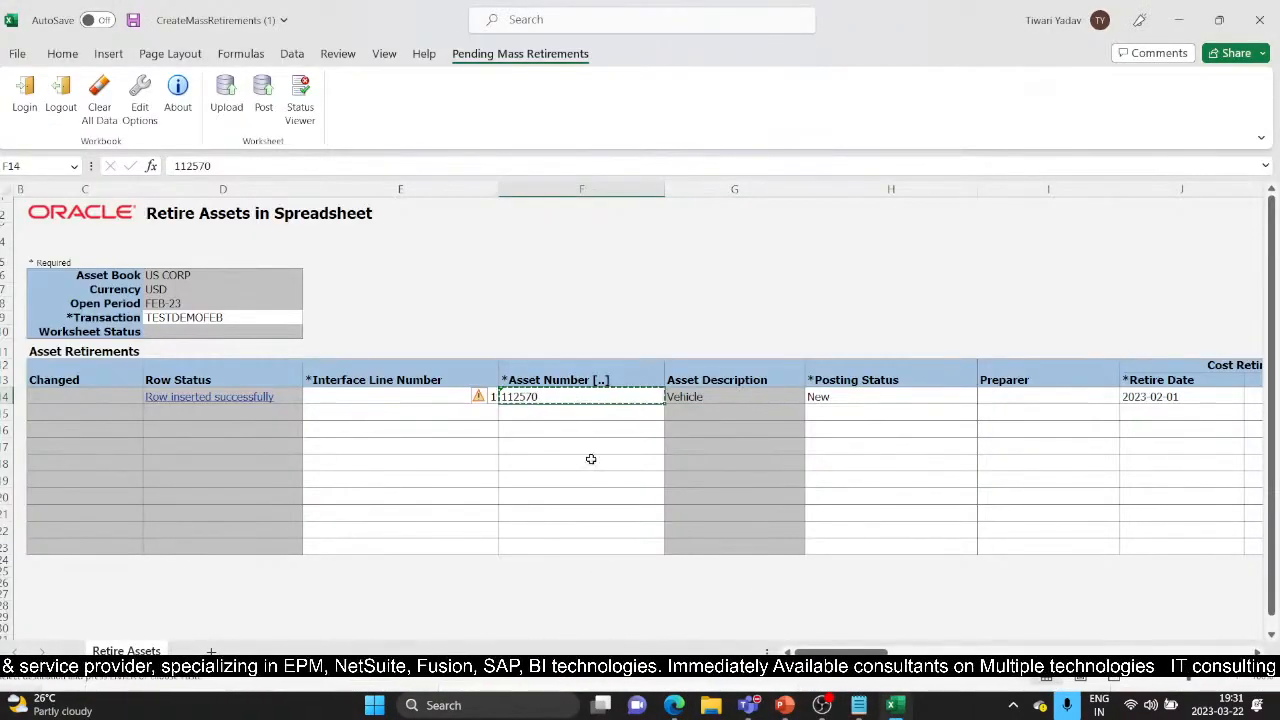
mouse_move(680, 705)
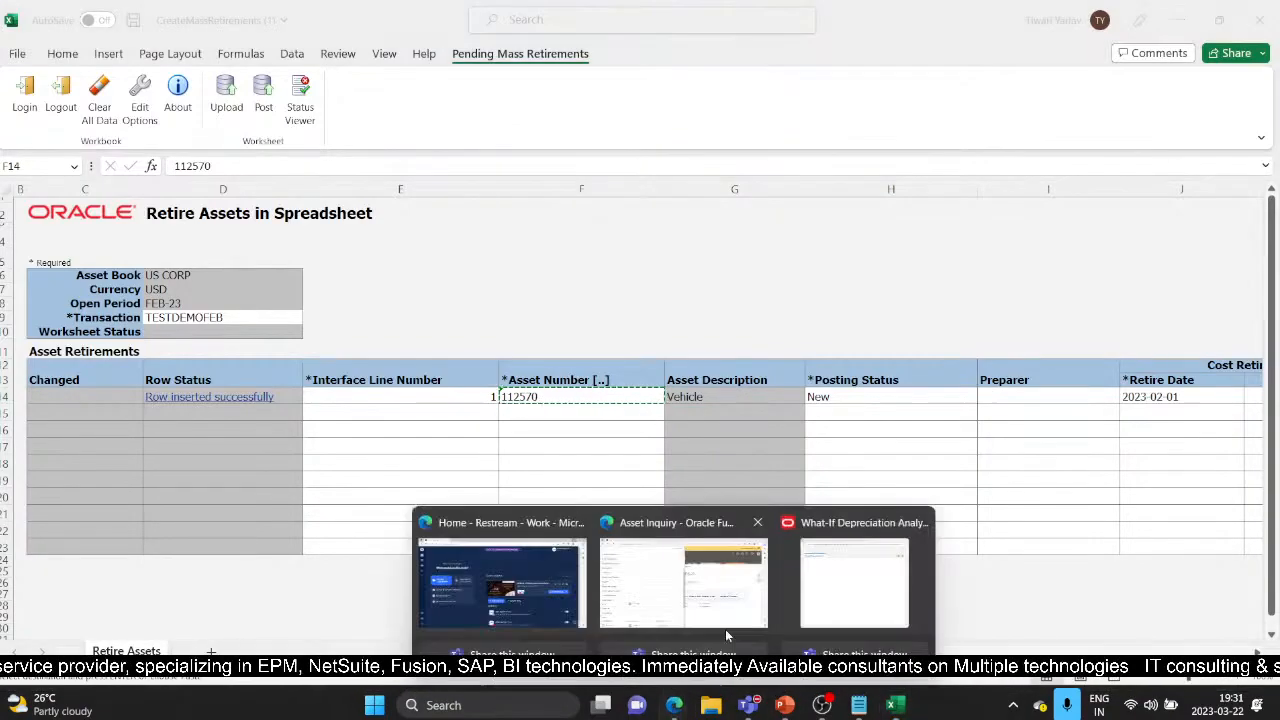
click(700, 600)
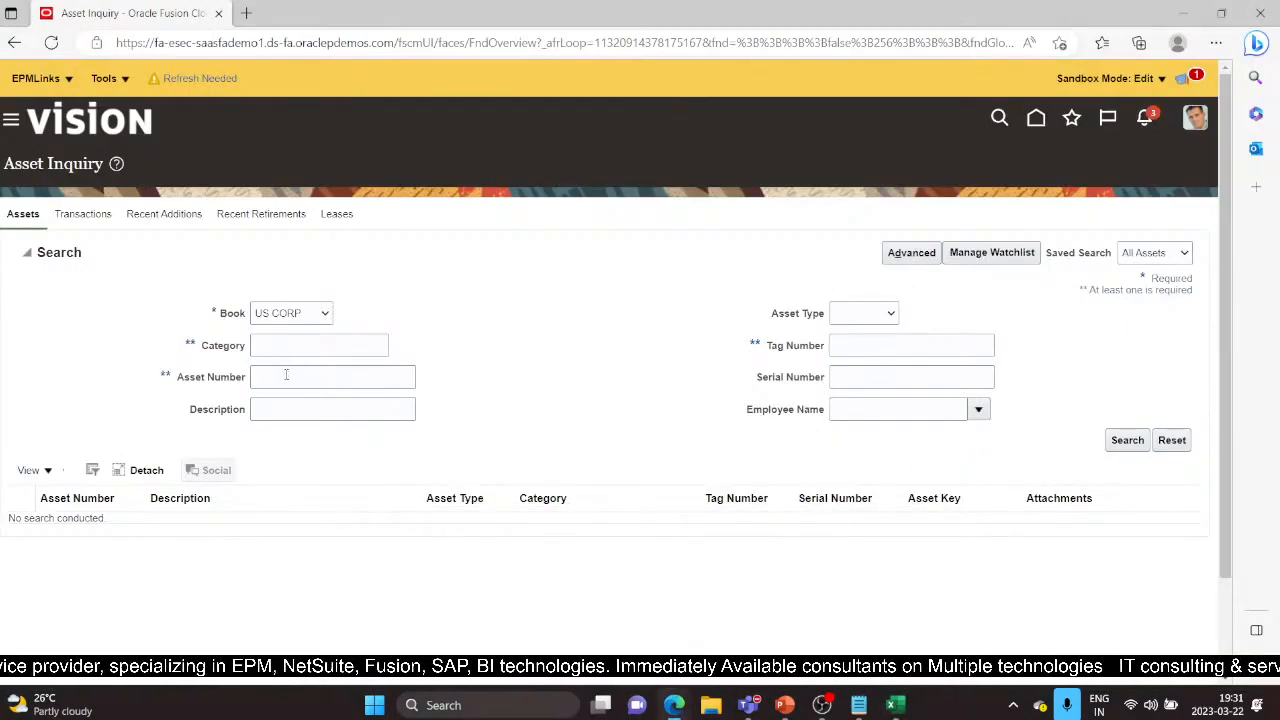
click(288, 376)
key(ctrl+v)
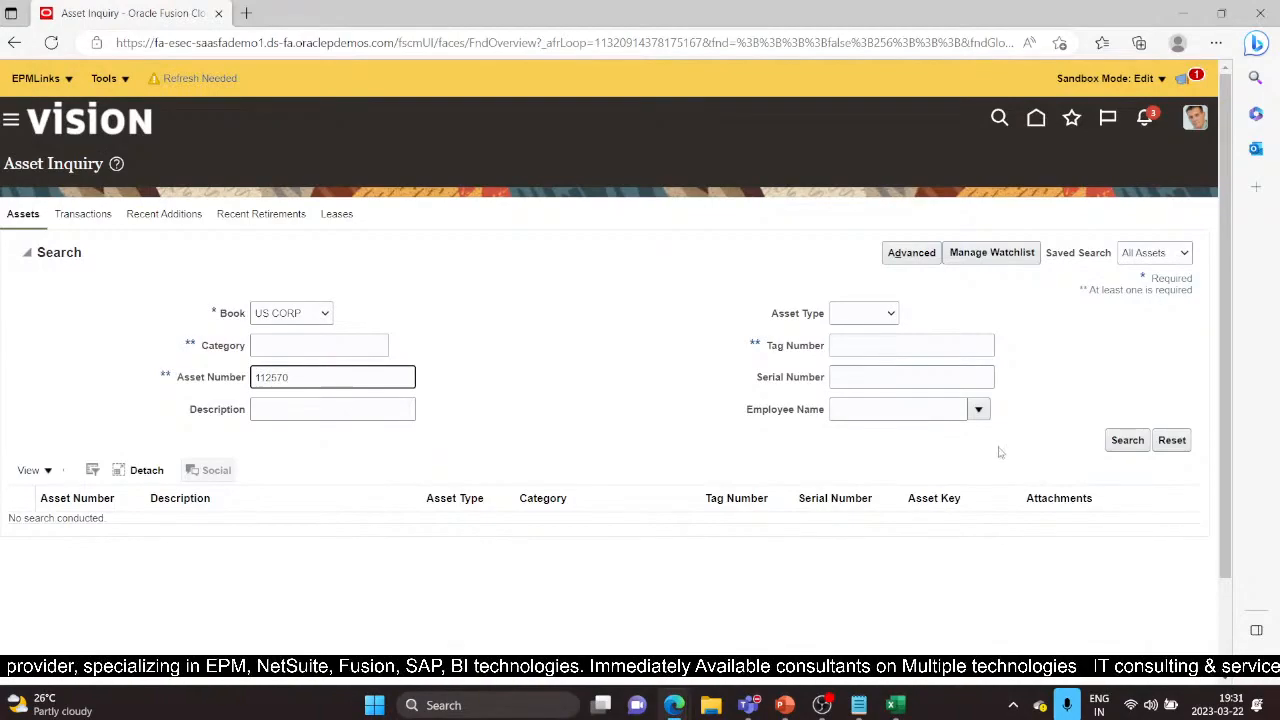
click(1110, 443)
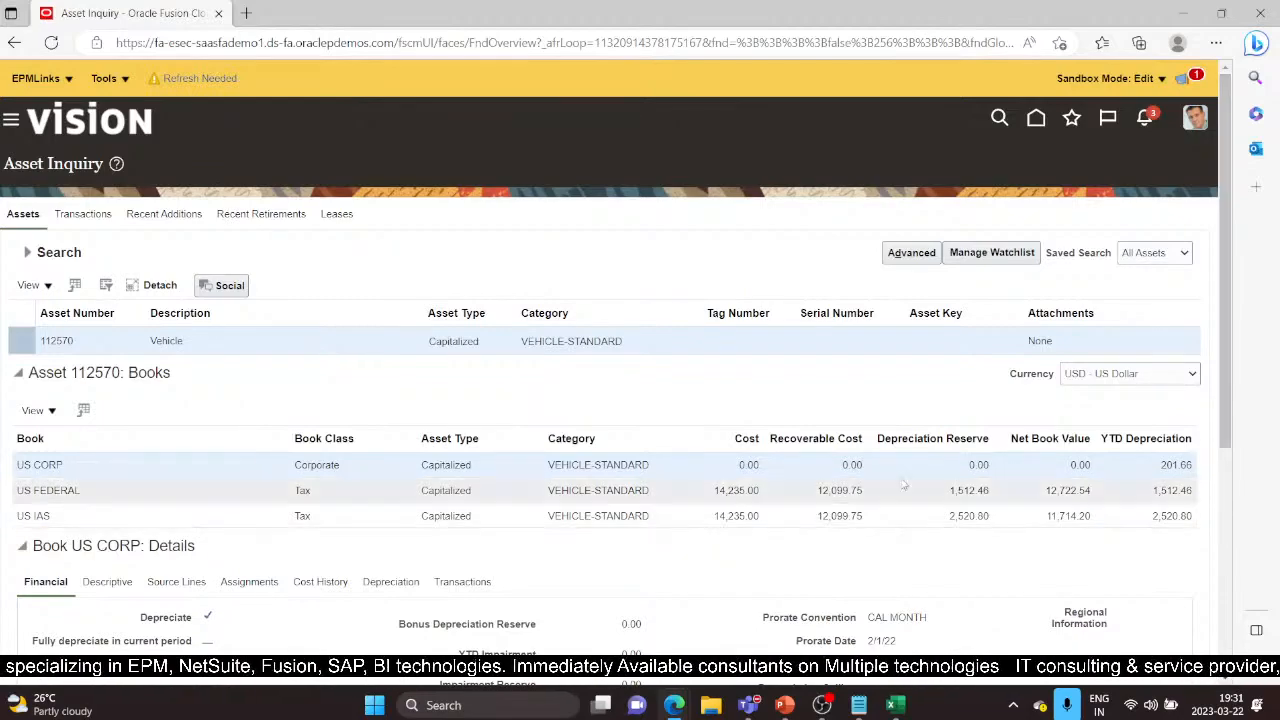
Show the US CORP book's 0.00 cost and its Full retirement transaction 357557
double_click(729, 472)
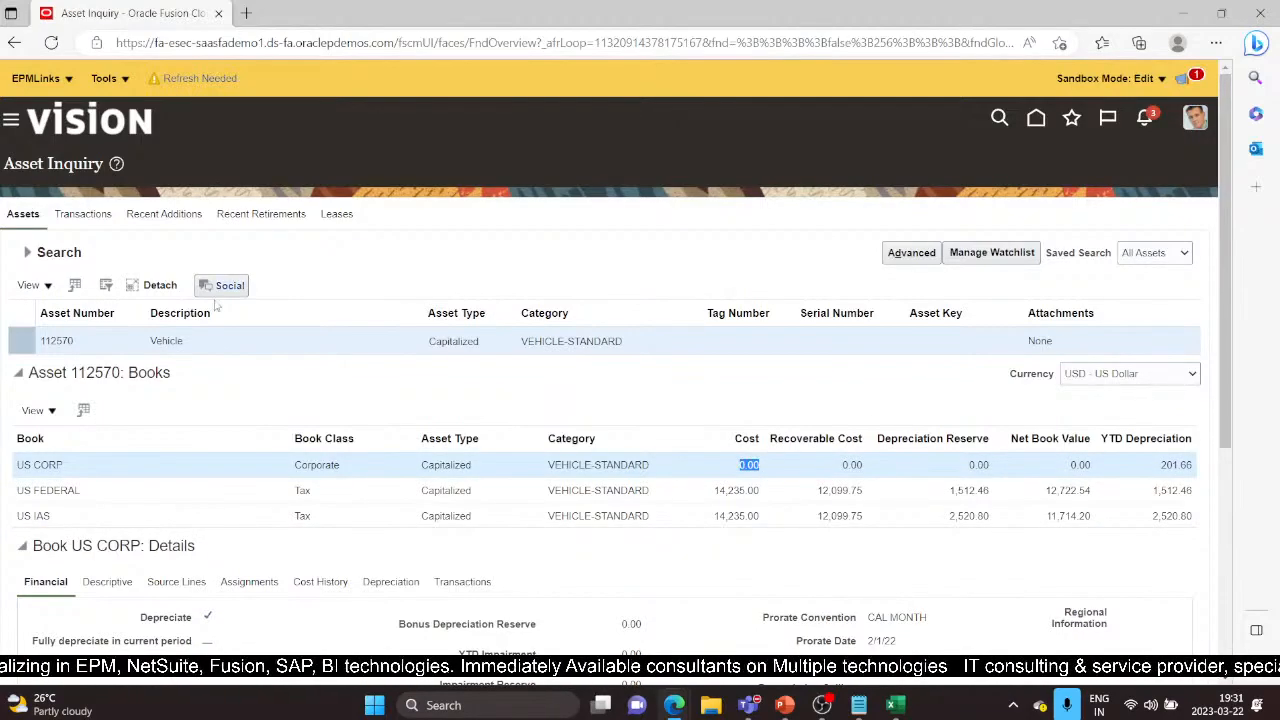
scroll(572, 399, down, 3)
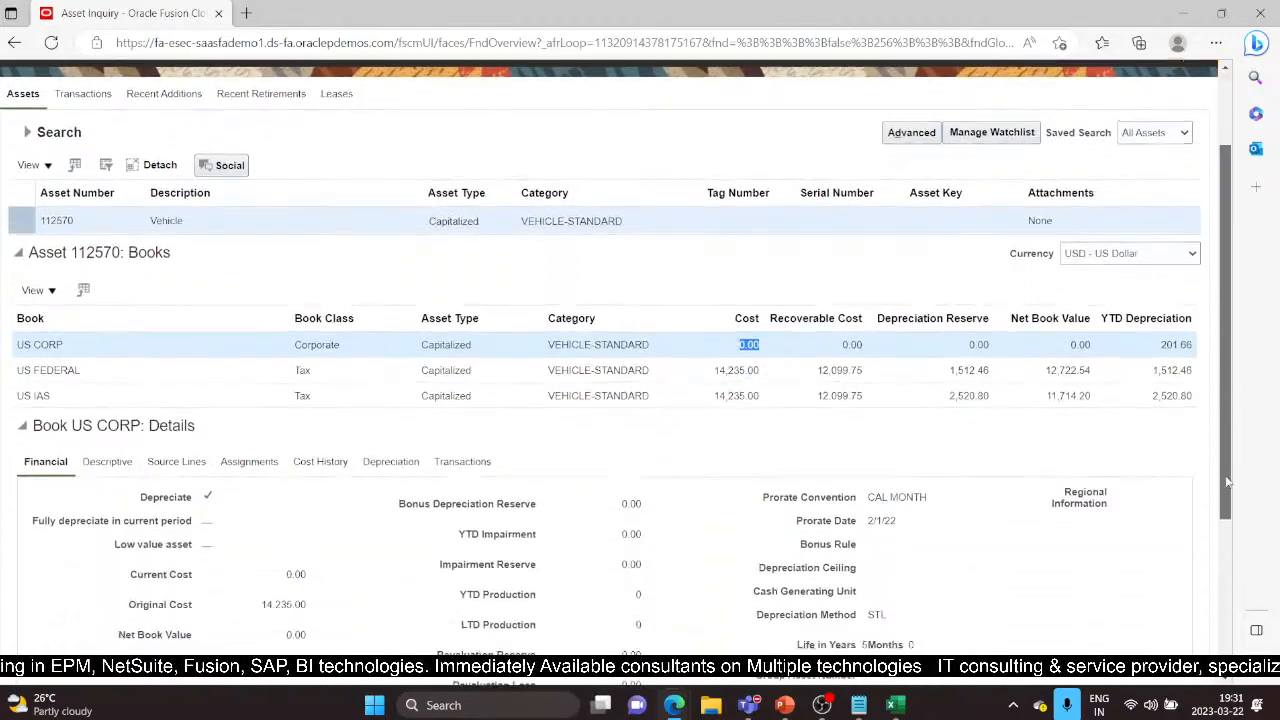
click(487, 370)
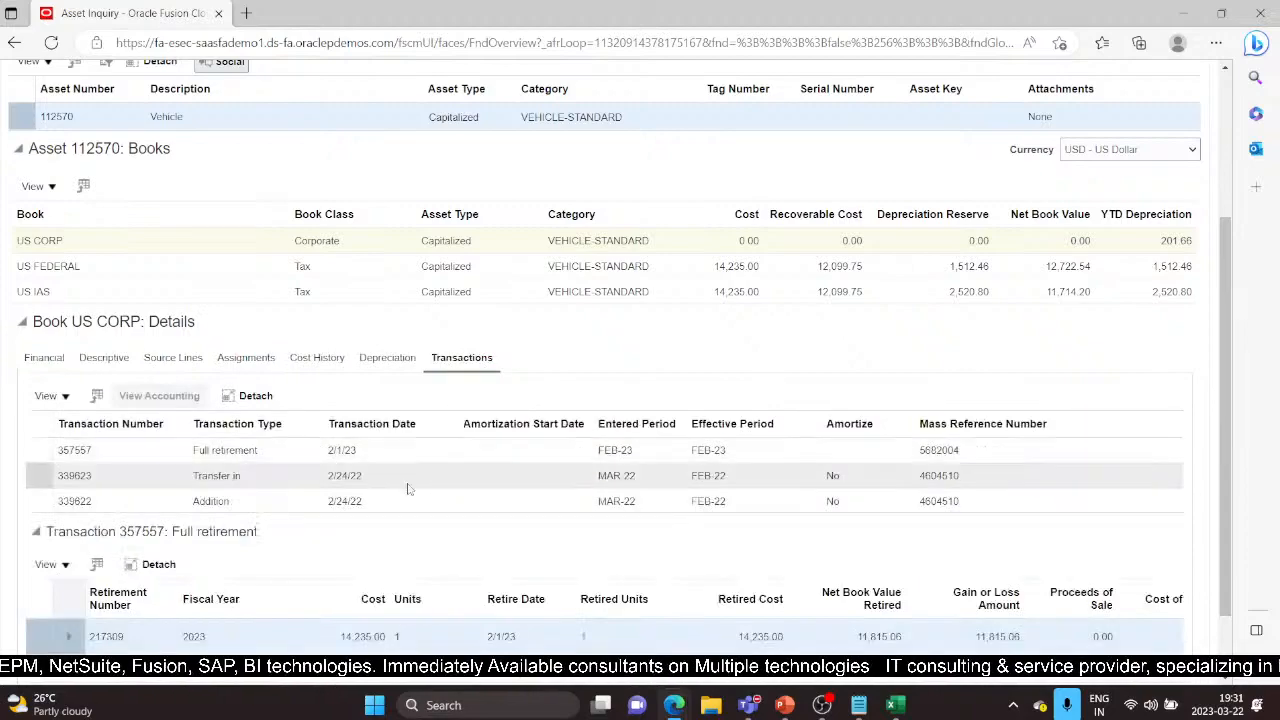
click(198, 452)
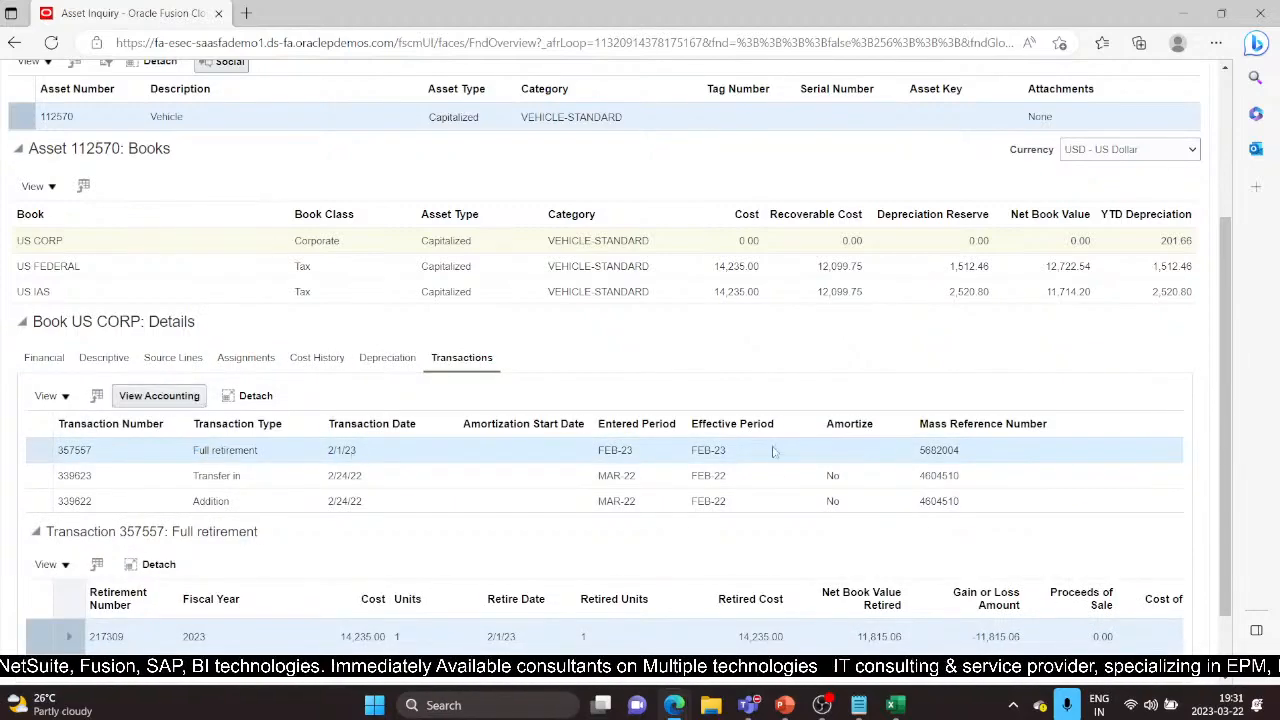
drag(1226, 586, 1228, 626)
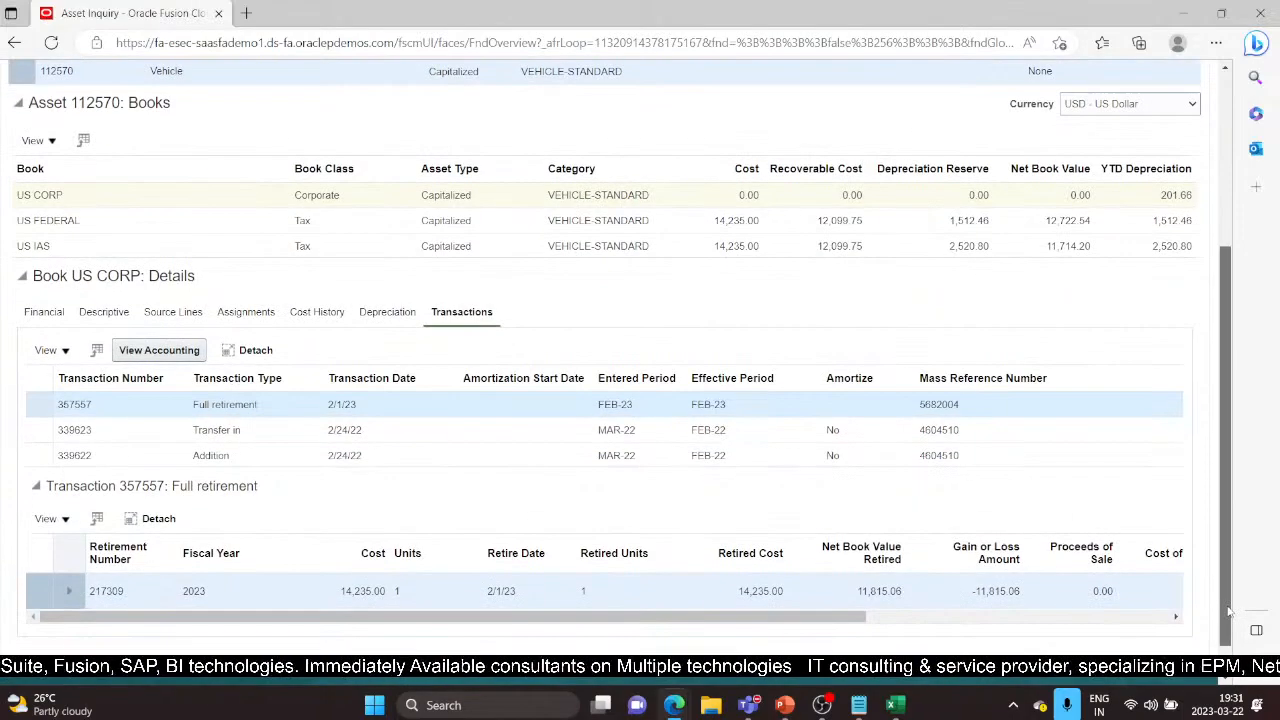
click(895, 705)
scroll(788, 403, up, 5)
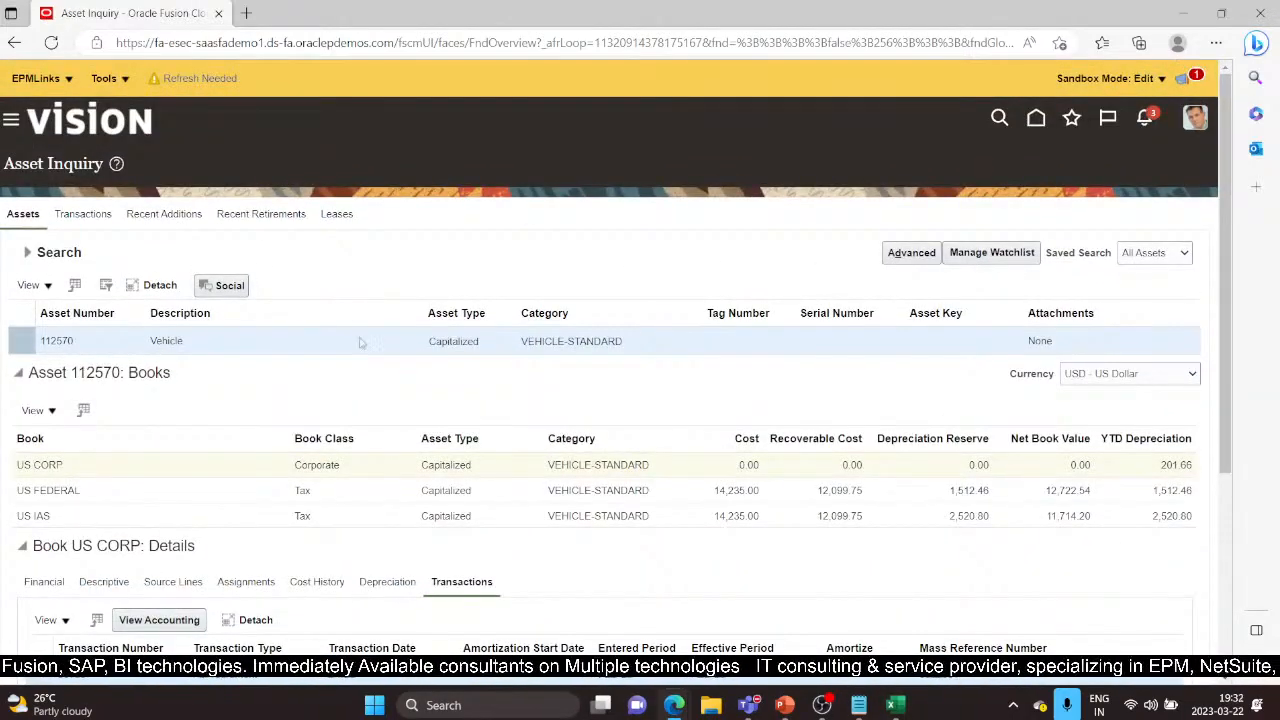
Go to Fixed Assets > Assets through the Navigator
click(11, 121)
scroll(217, 354, down, 5)
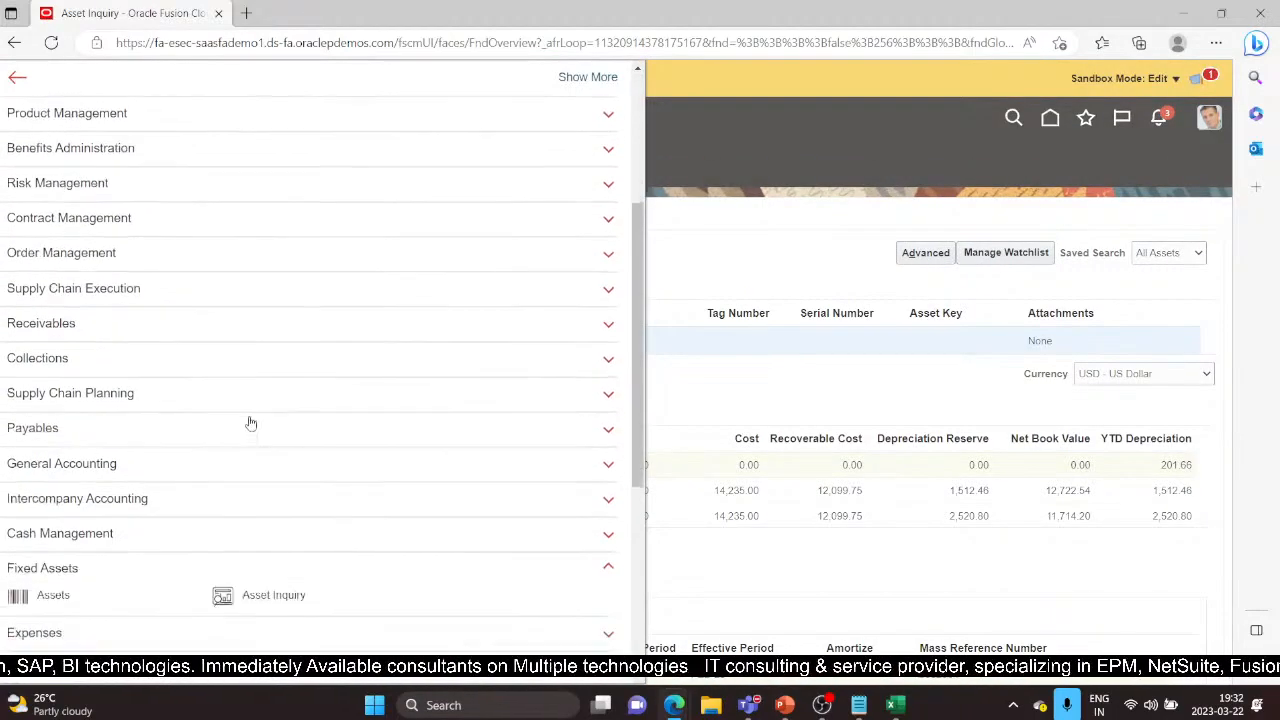
scroll(163, 481, down, 1)
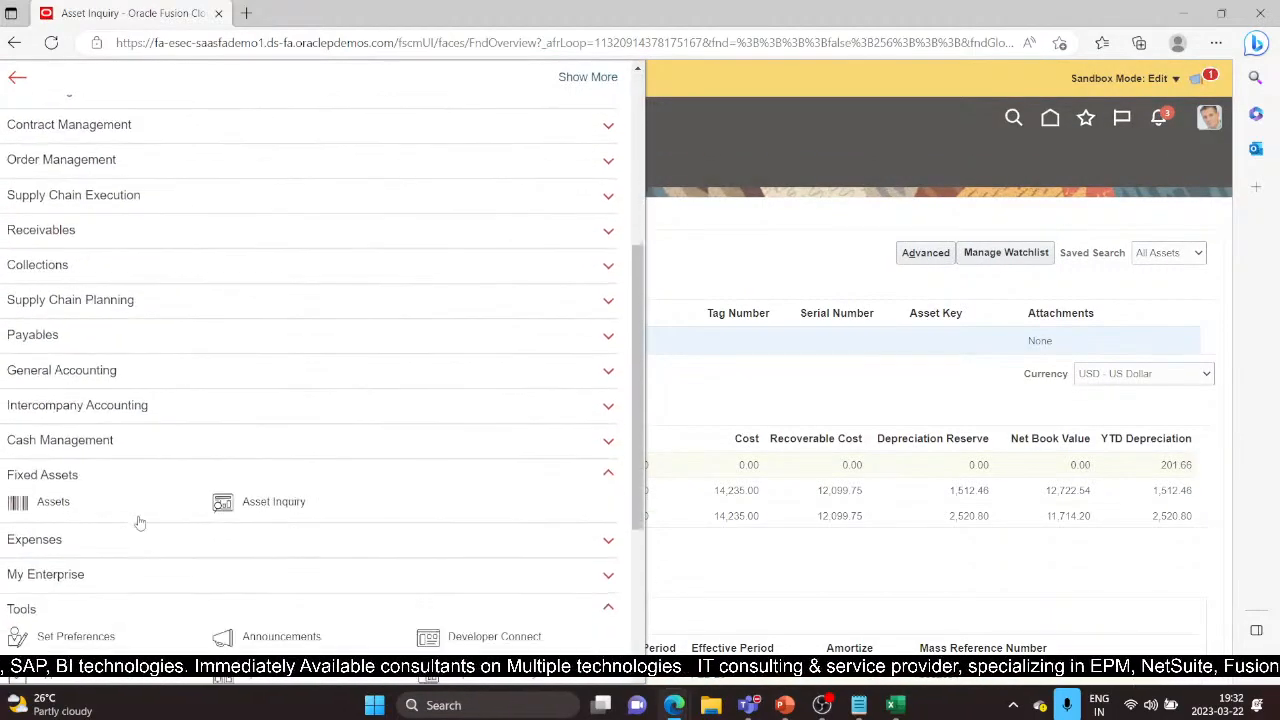
click(55, 502)
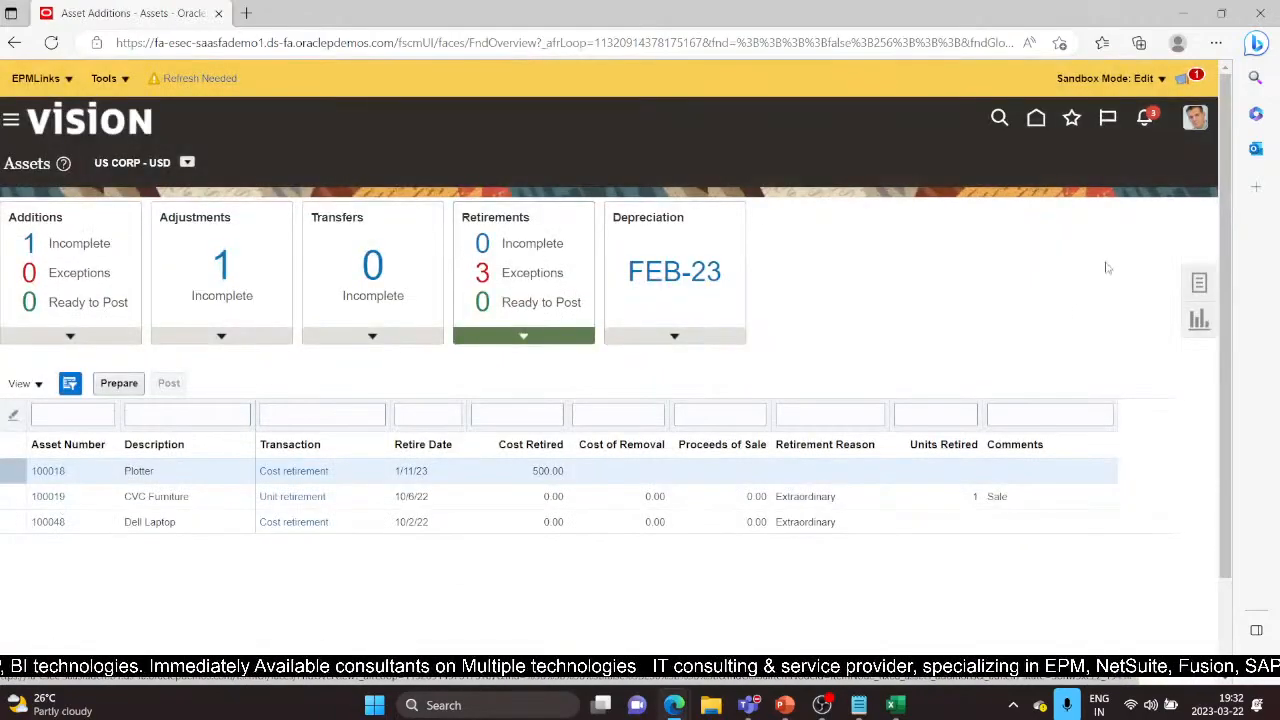
Choose Reinstatement under Retire Assets in Spreadsheet, cancel it, and return to the Excel workbook
click(1201, 284)
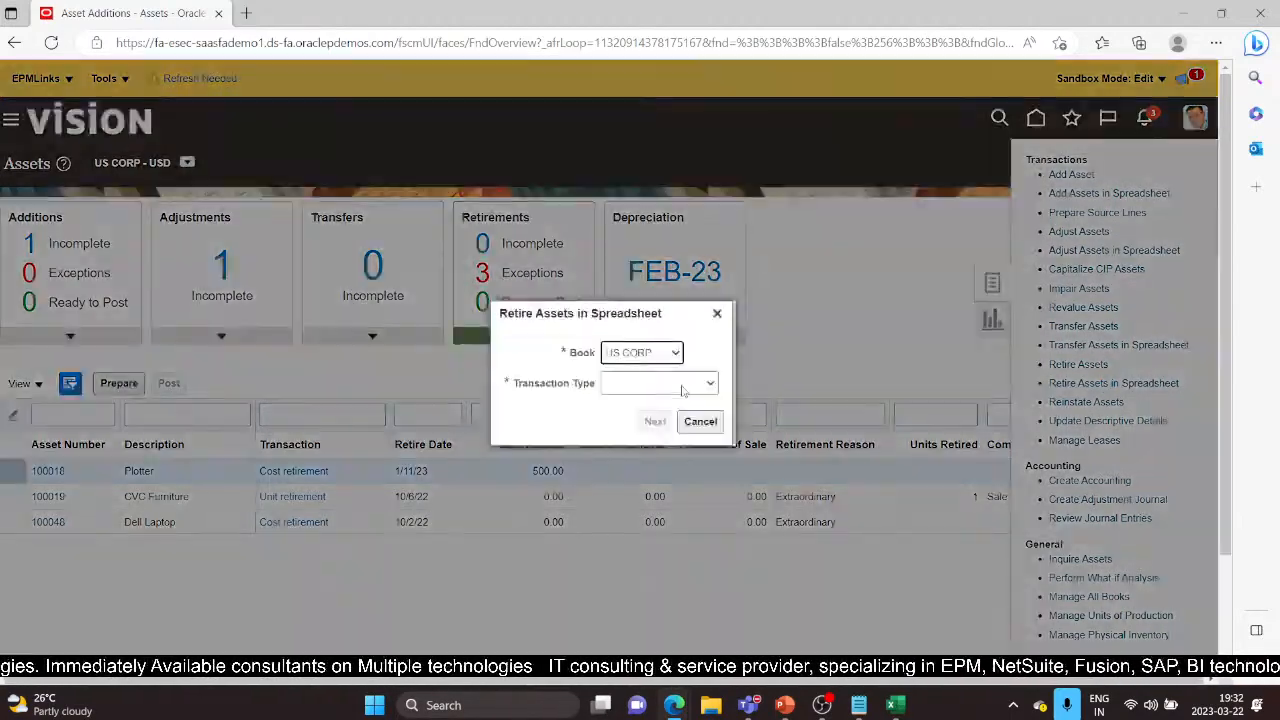
click(710, 384)
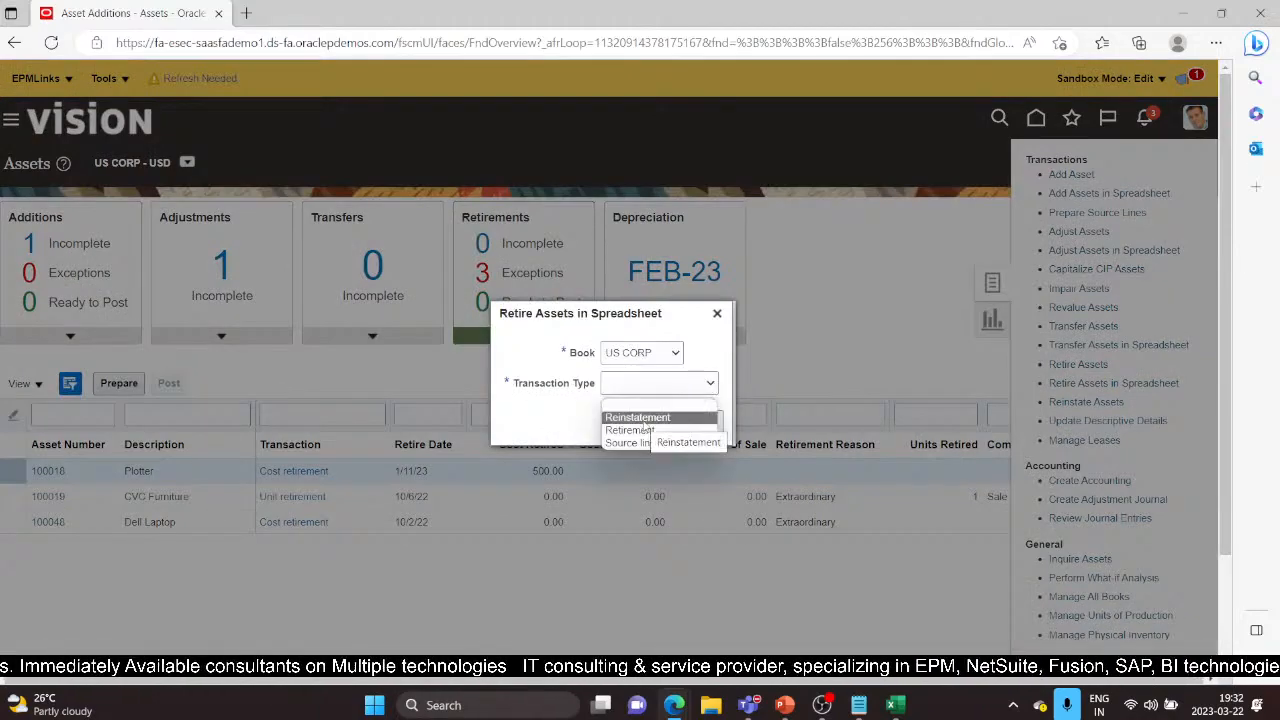
click(634, 417)
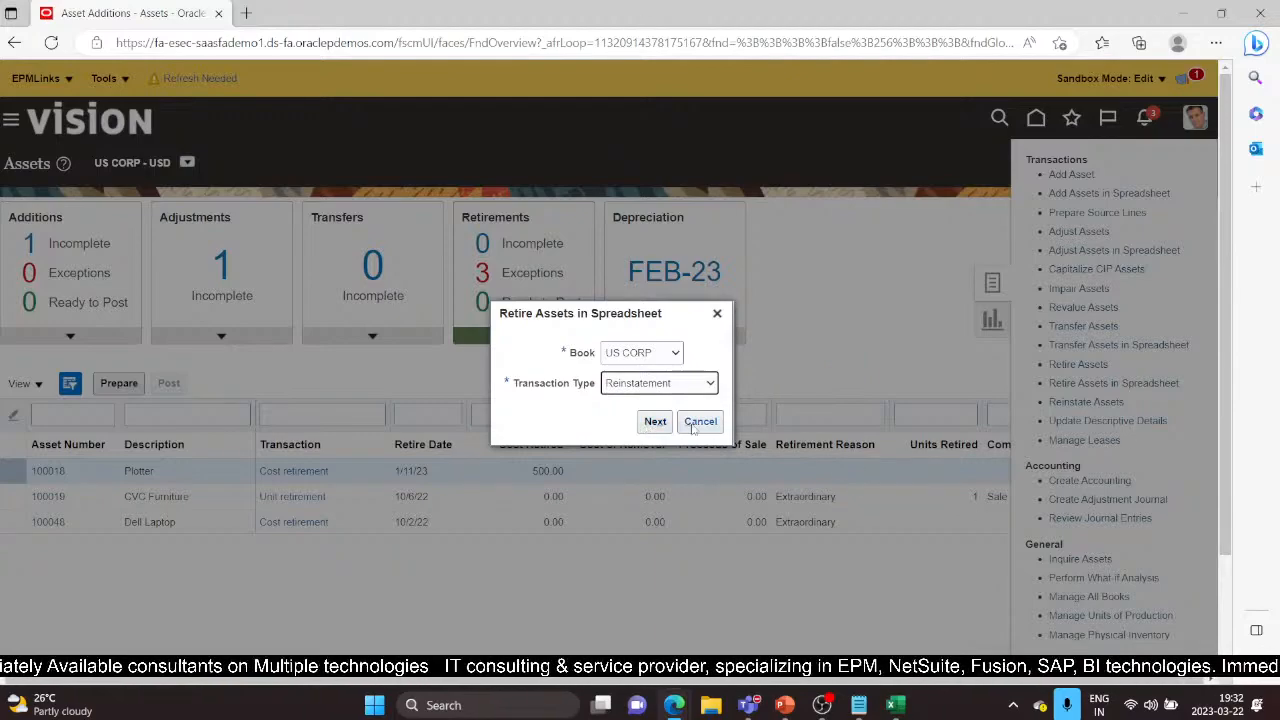
click(697, 422)
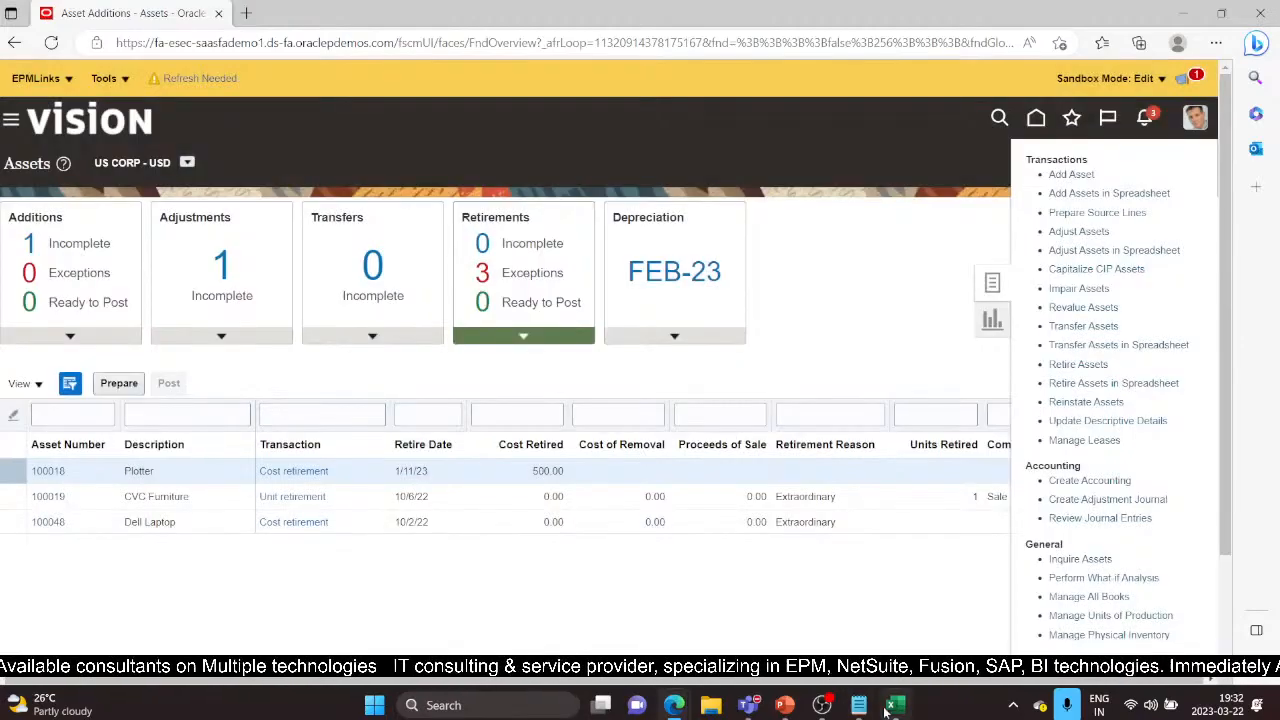
click(885, 710)
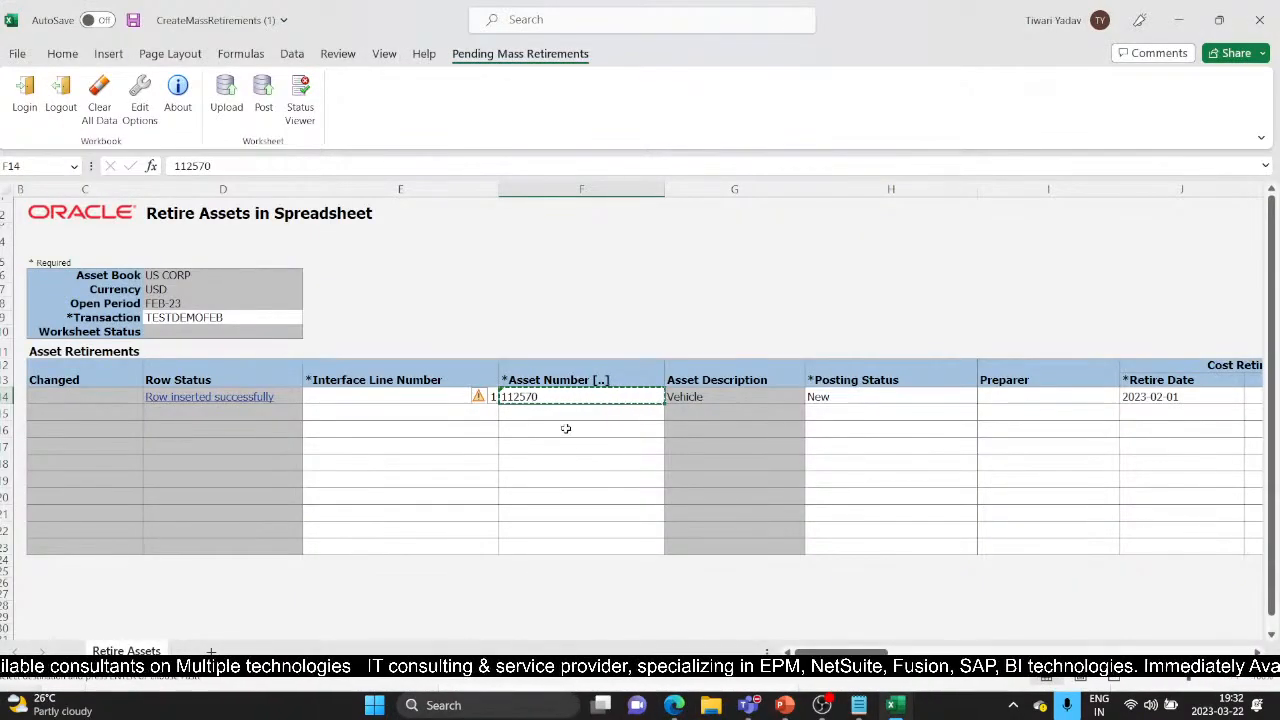
Close the Retire Assets workbook without saving and show slide 6, Impair Asset, in PowerPoint
key(Escape)
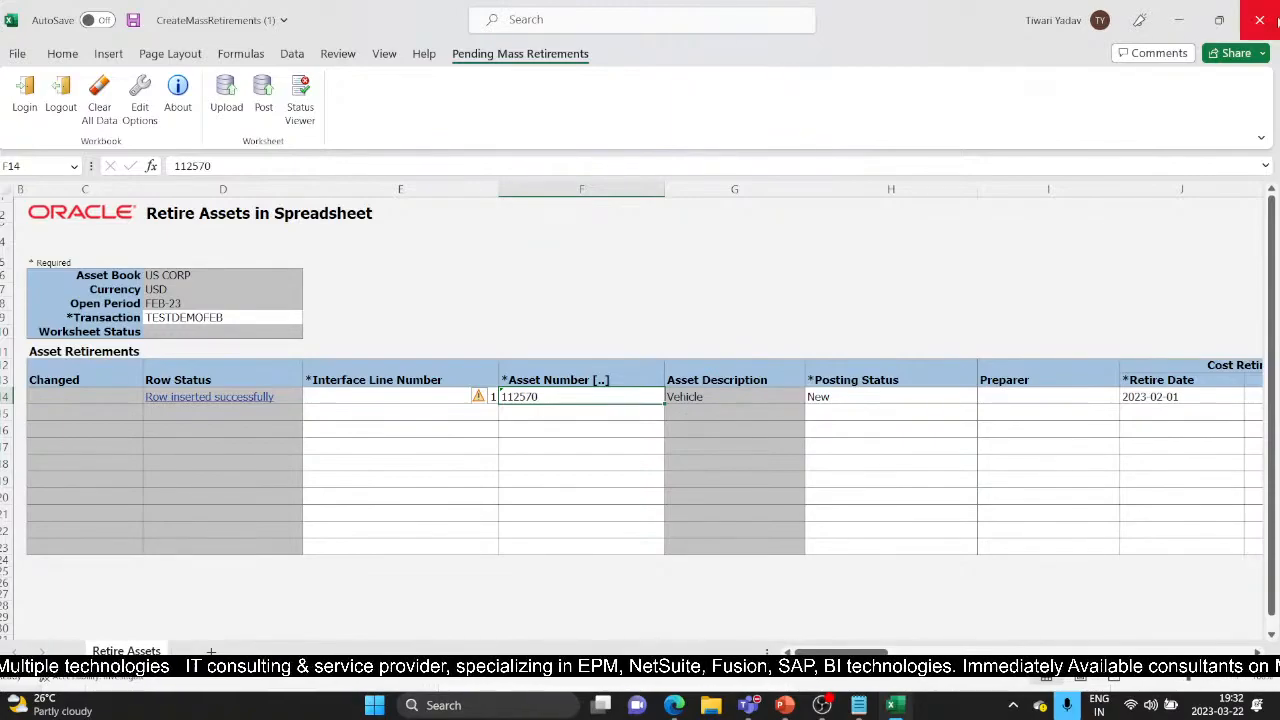
click(1262, 20)
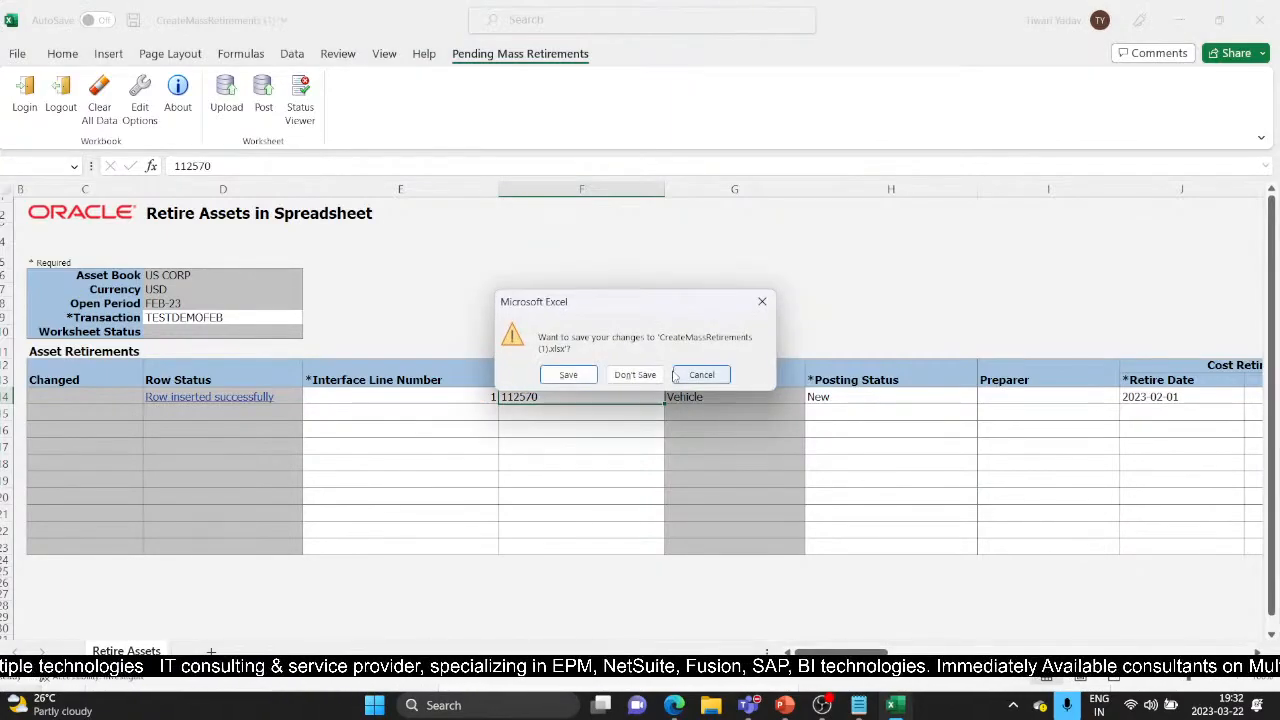
click(636, 375)
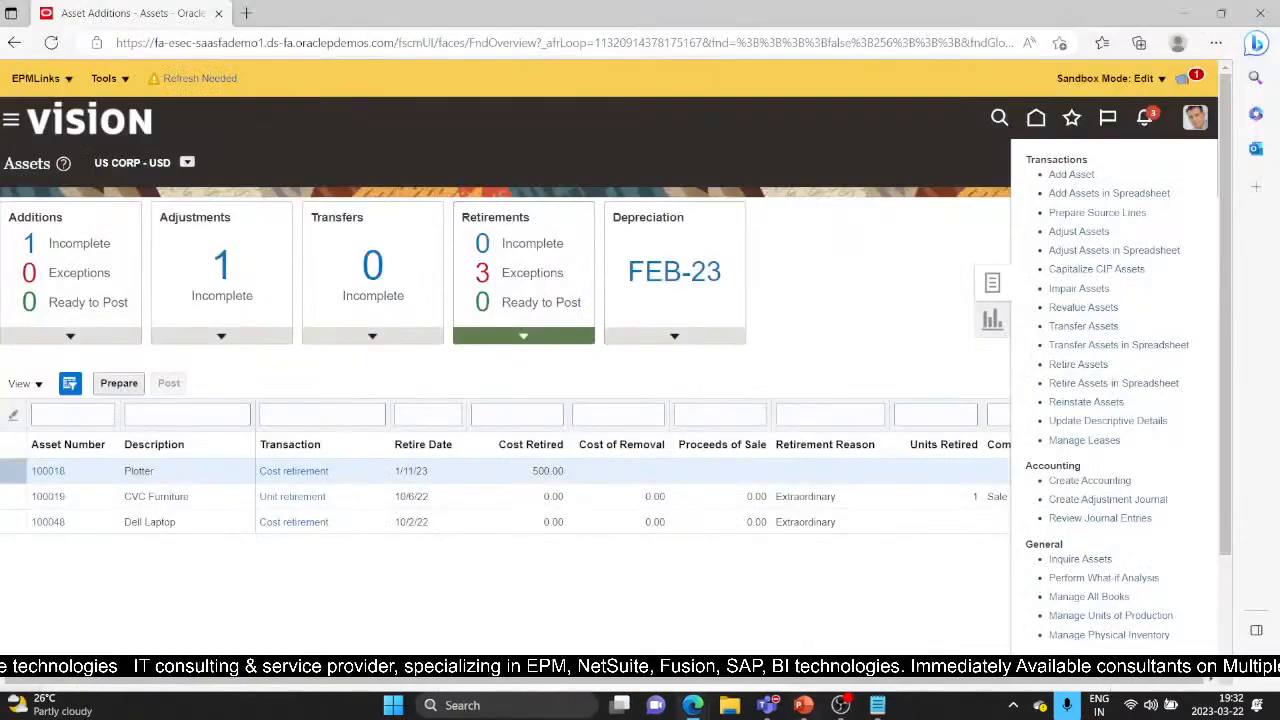
click(806, 707)
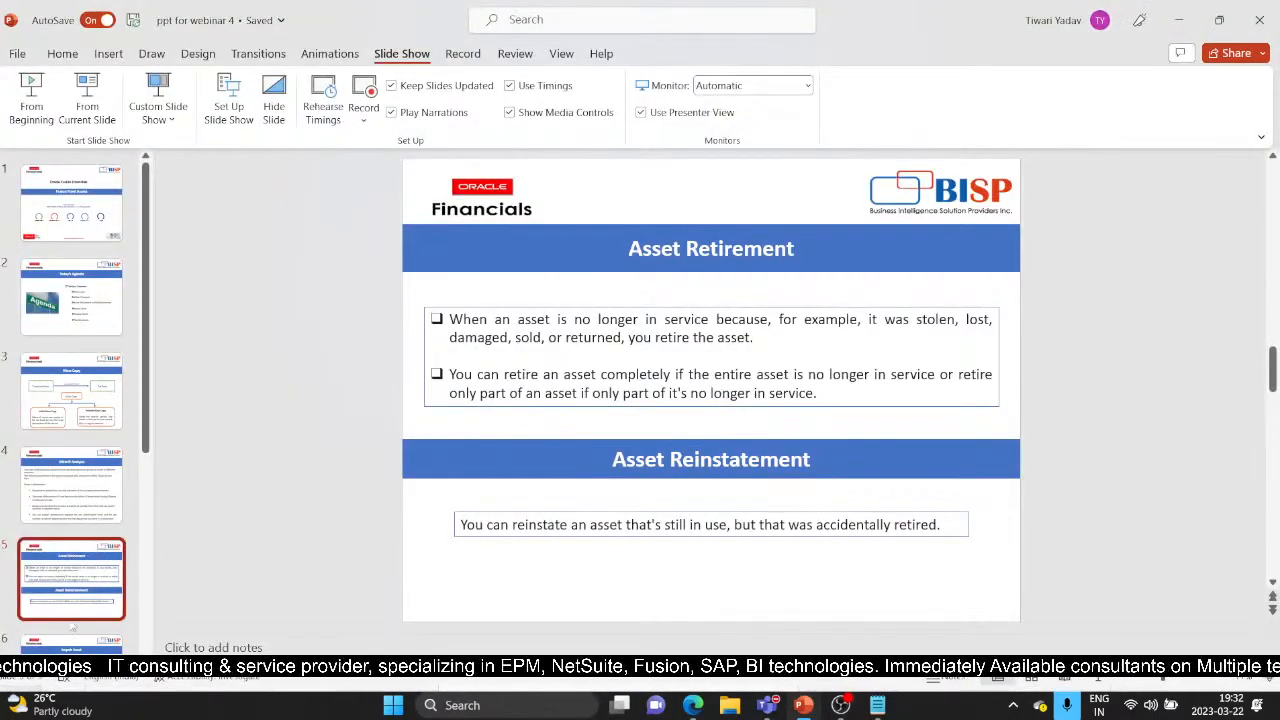
click(82, 651)
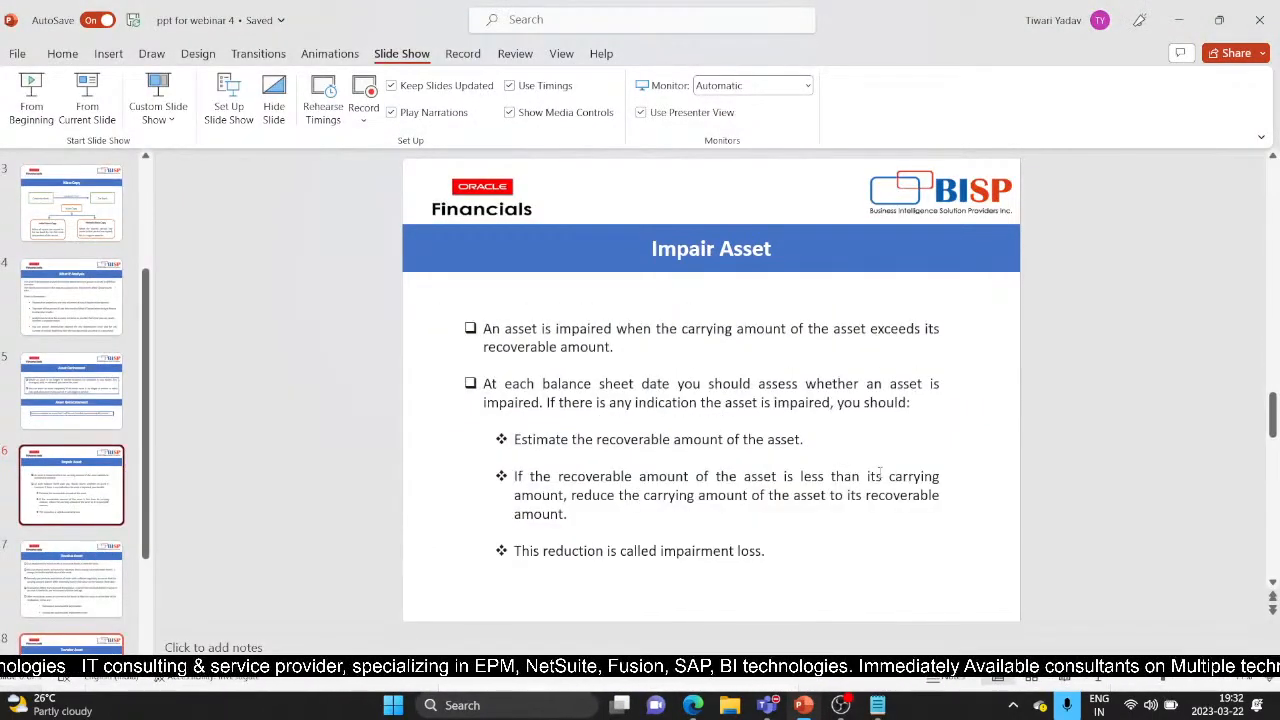
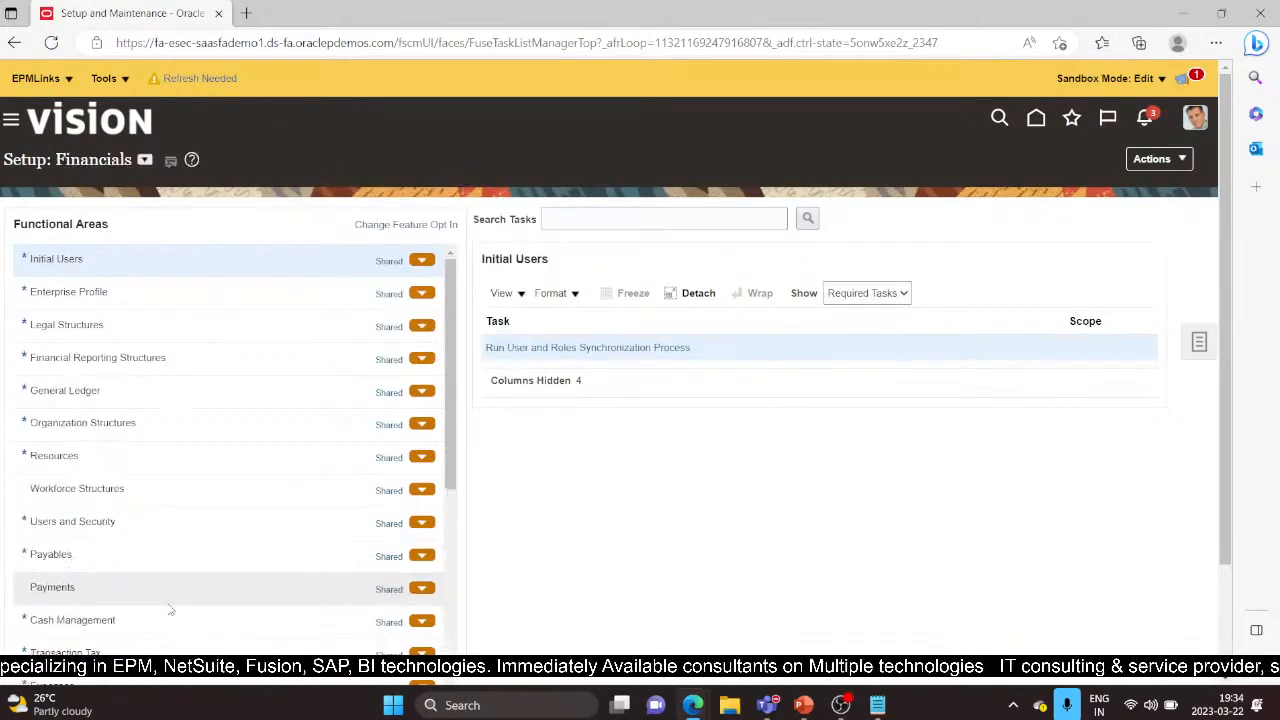
Open Manage Asset Books under Fixed Assets setup, search, and open the US CORP book for editing
scroll(114, 580, down, 3)
click(113, 573)
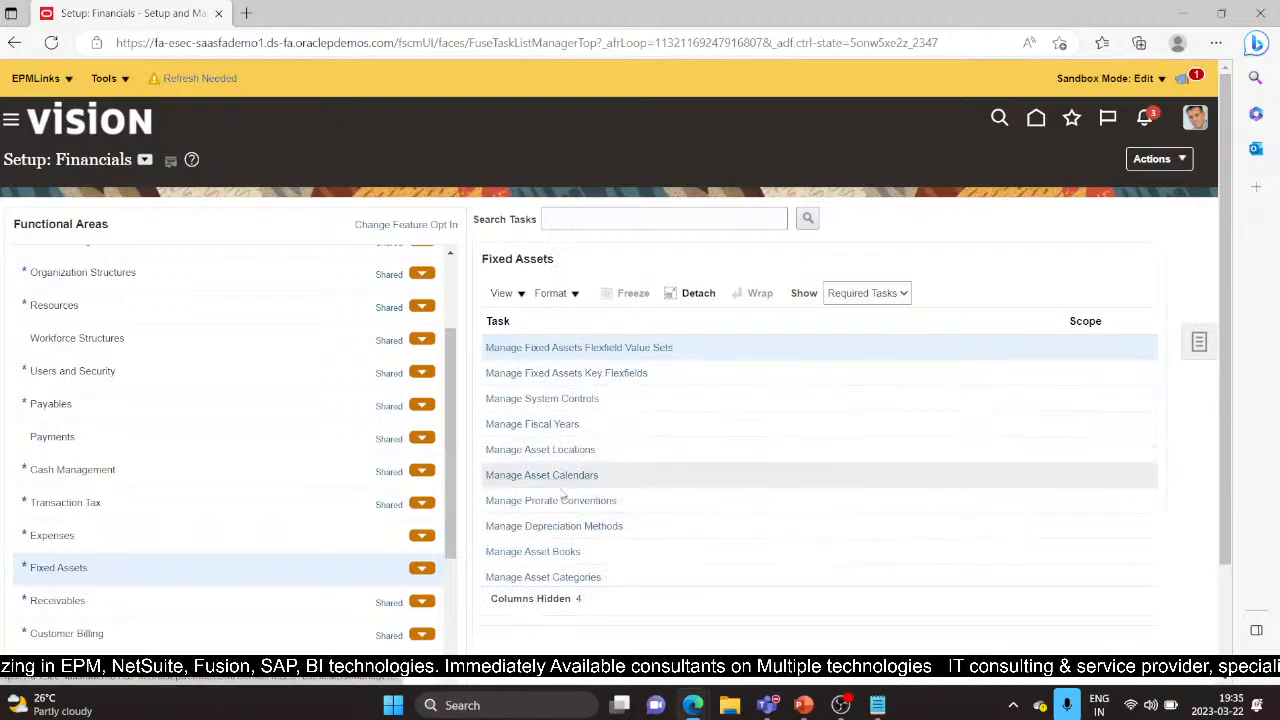
click(560, 551)
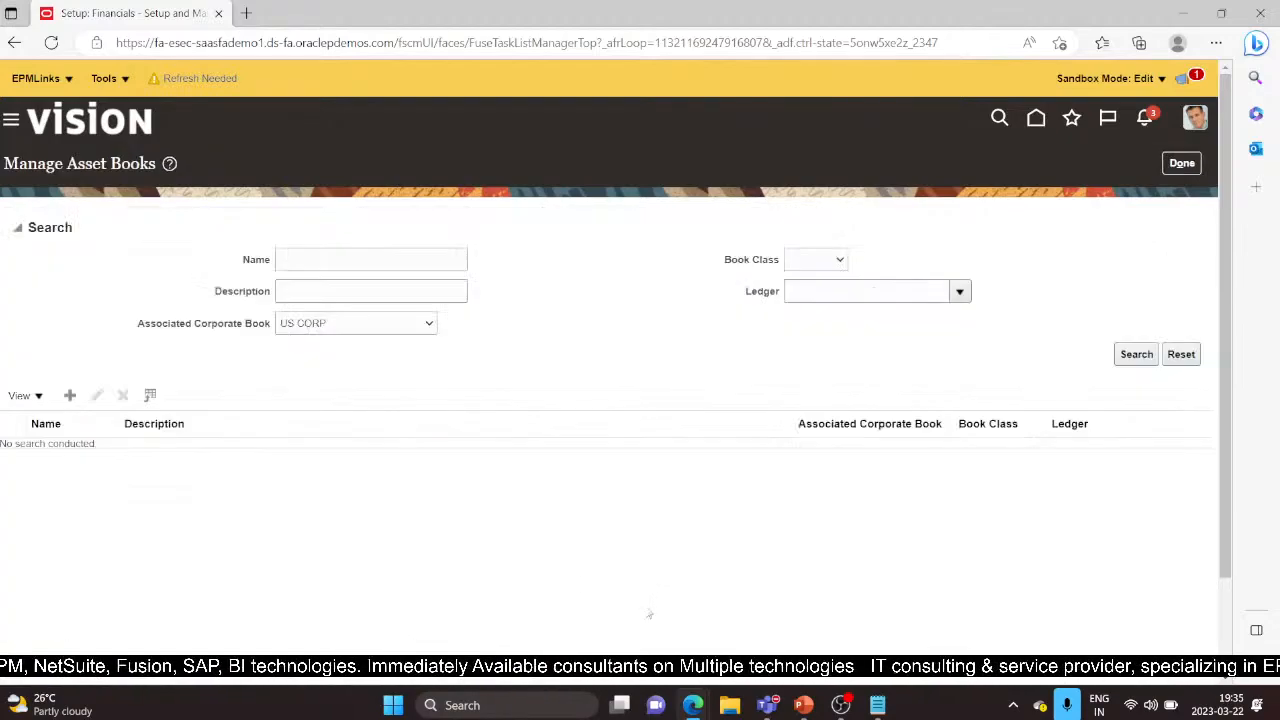
click(1118, 356)
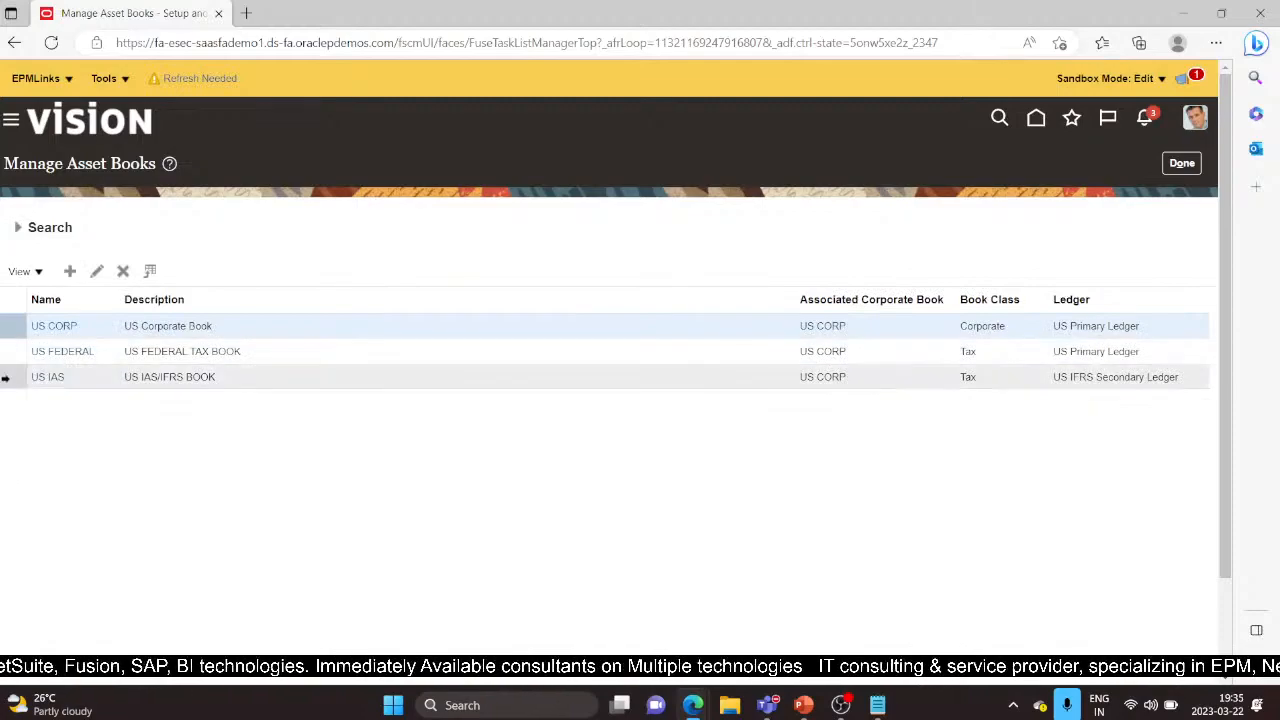
click(40, 326)
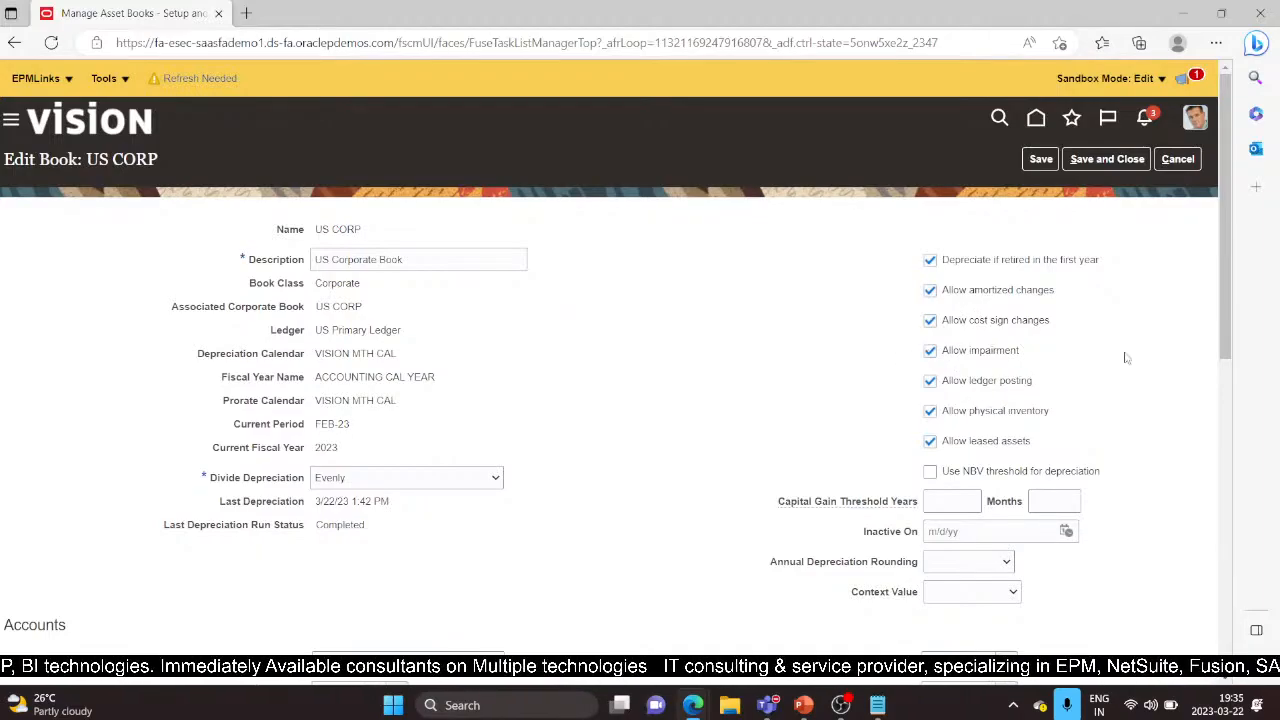
Review the US CORP book's Rules and Revaluation tab settings, then save and close the book
drag(1222, 298, 1268, 583)
click(176, 345)
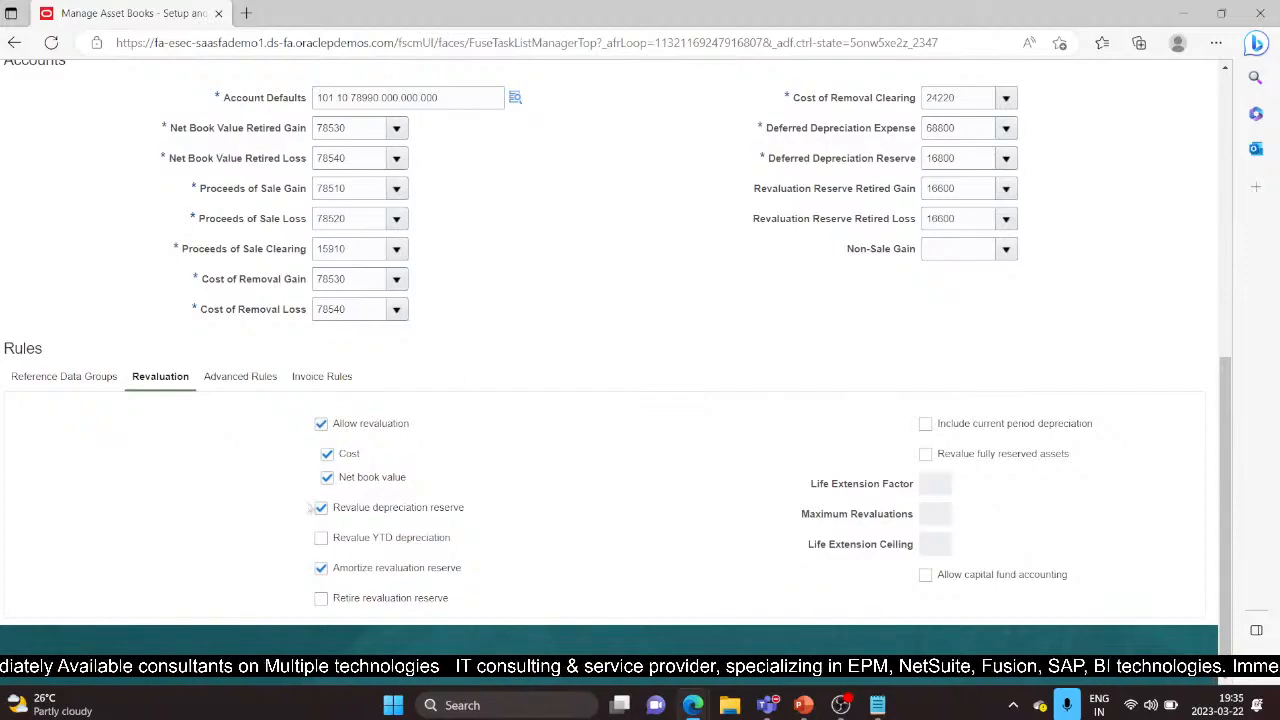
scroll(652, 369, up, 3)
scroll(652, 369, down, 3)
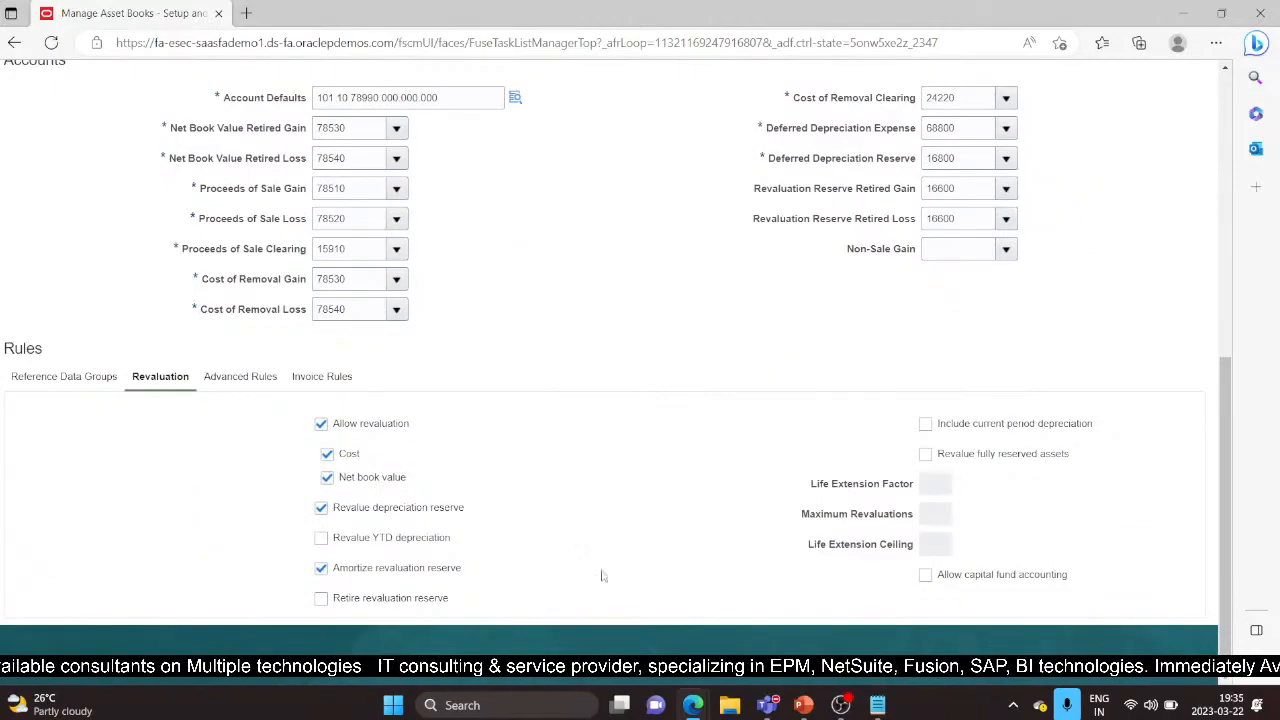
scroll(663, 449, up, 3)
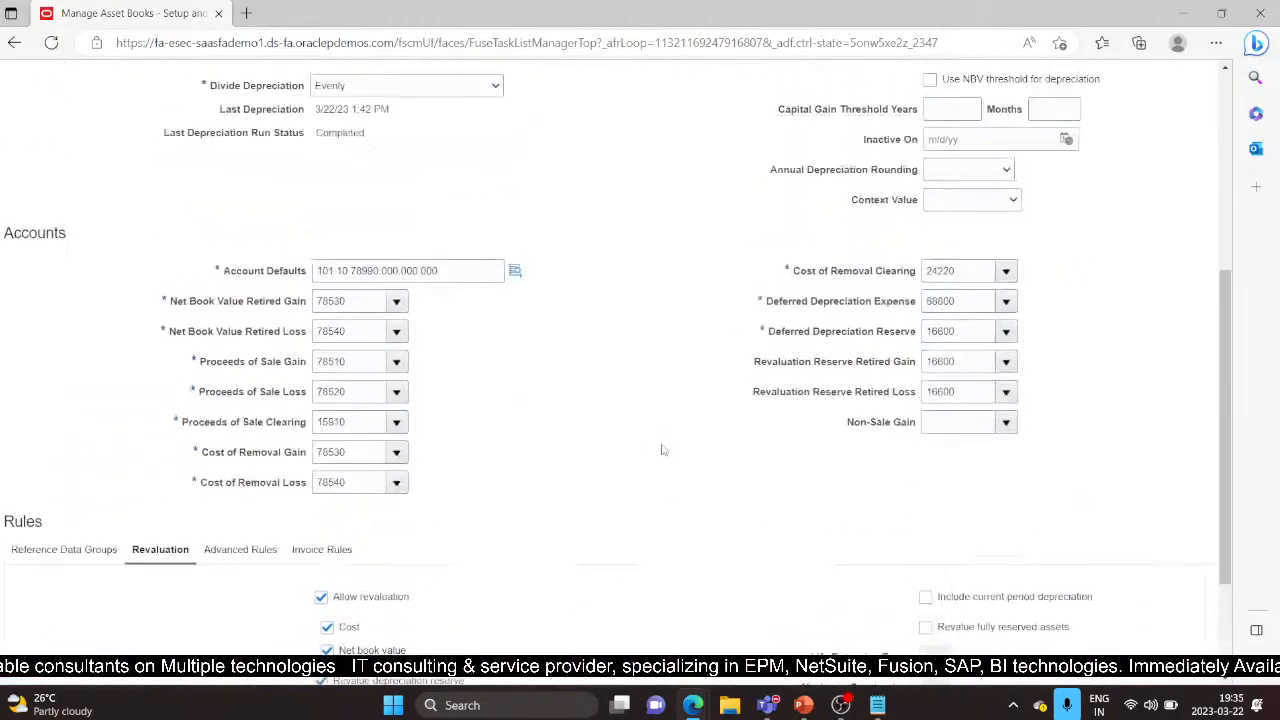
scroll(100, 534, down, 1)
scroll(613, 483, up, 3)
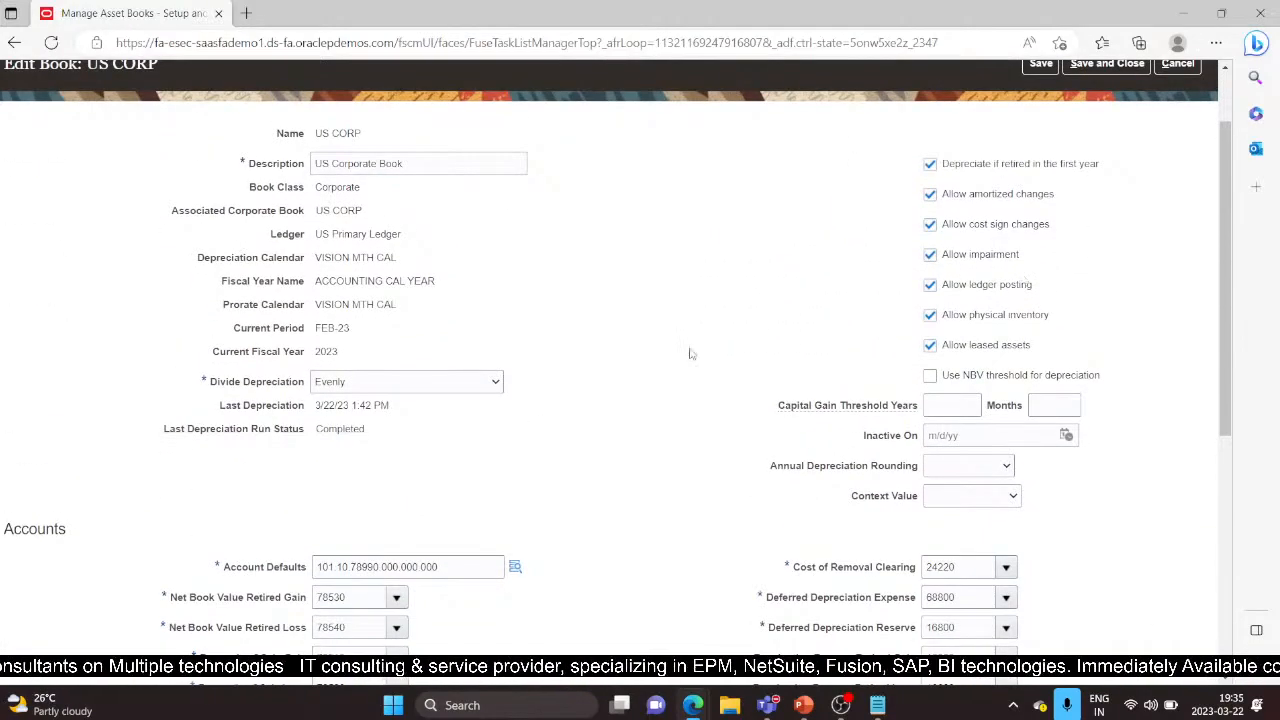
scroll(690, 353, up, 1)
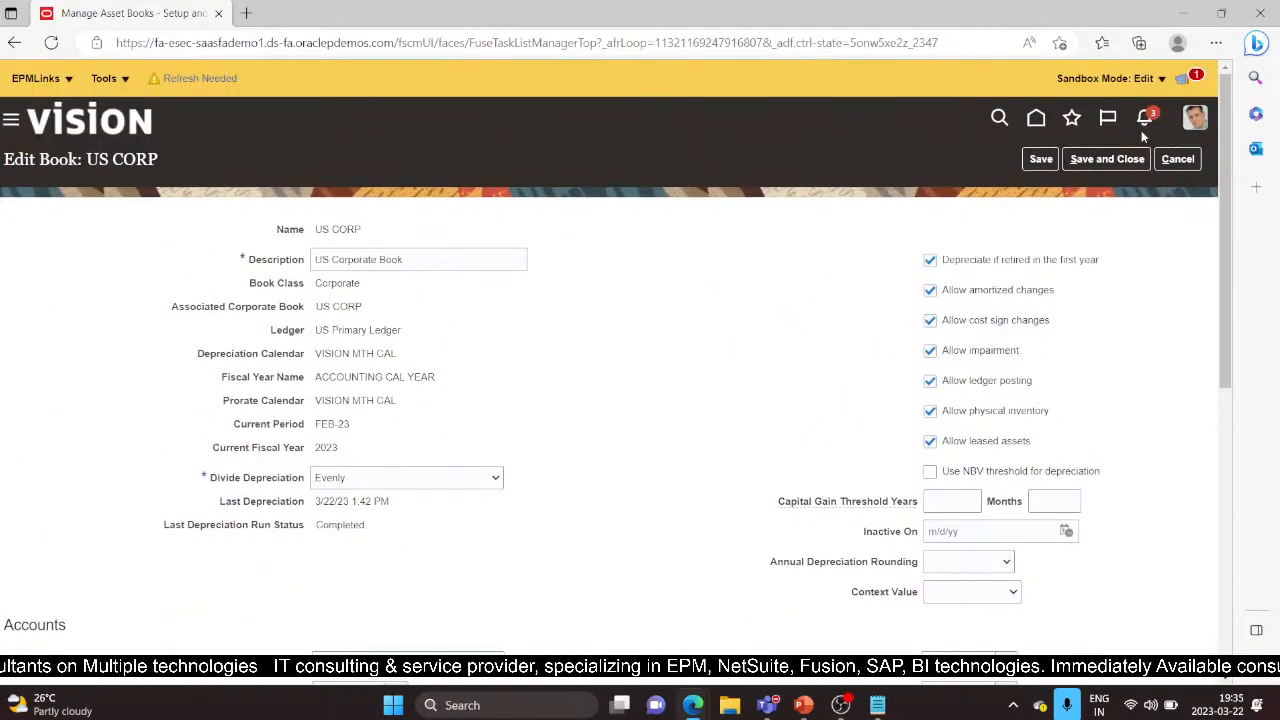
click(1104, 164)
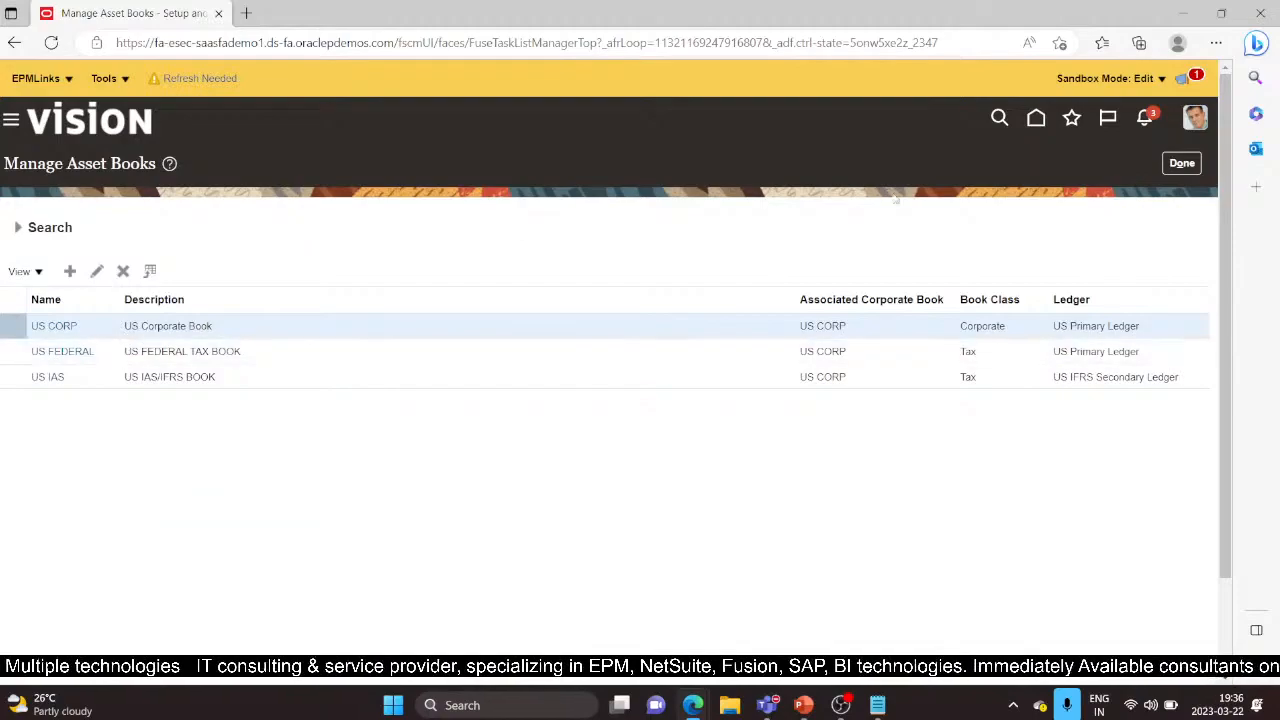
Finish setup and go through Navigator > Fixed Assets > Assets to the Impair Assets task
click(1175, 163)
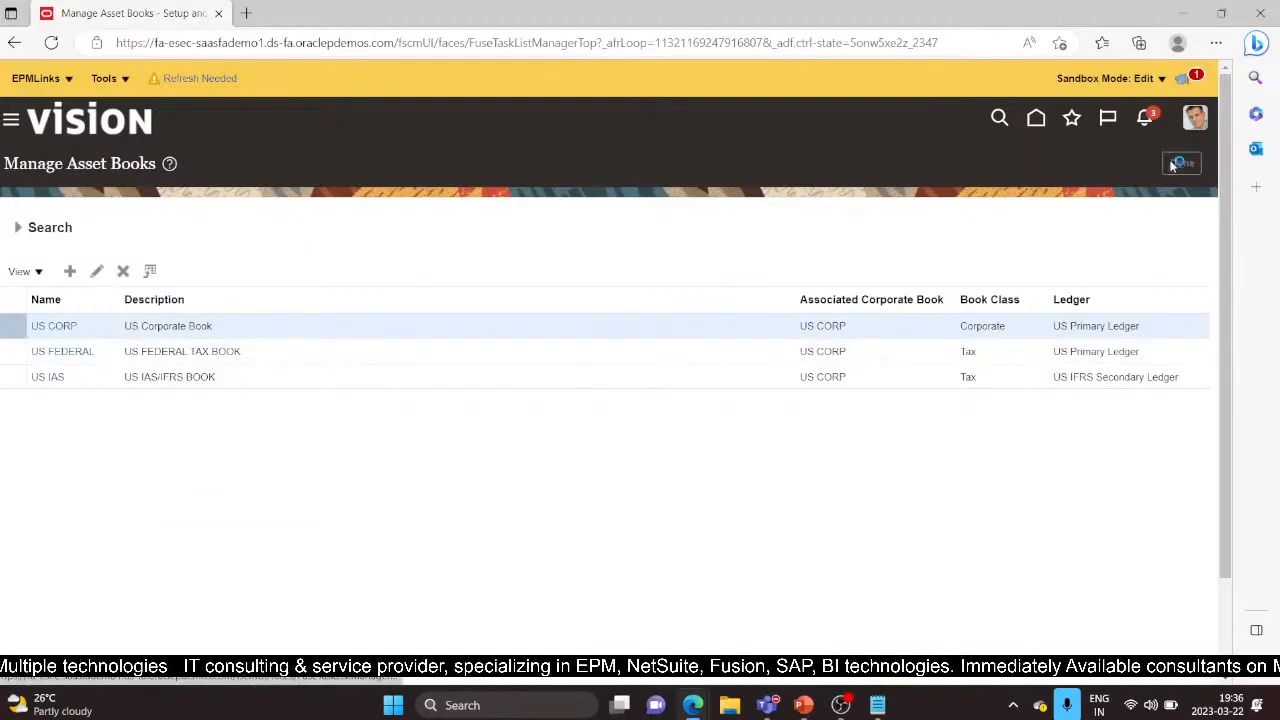
click(11, 121)
scroll(50, 480, down, 5)
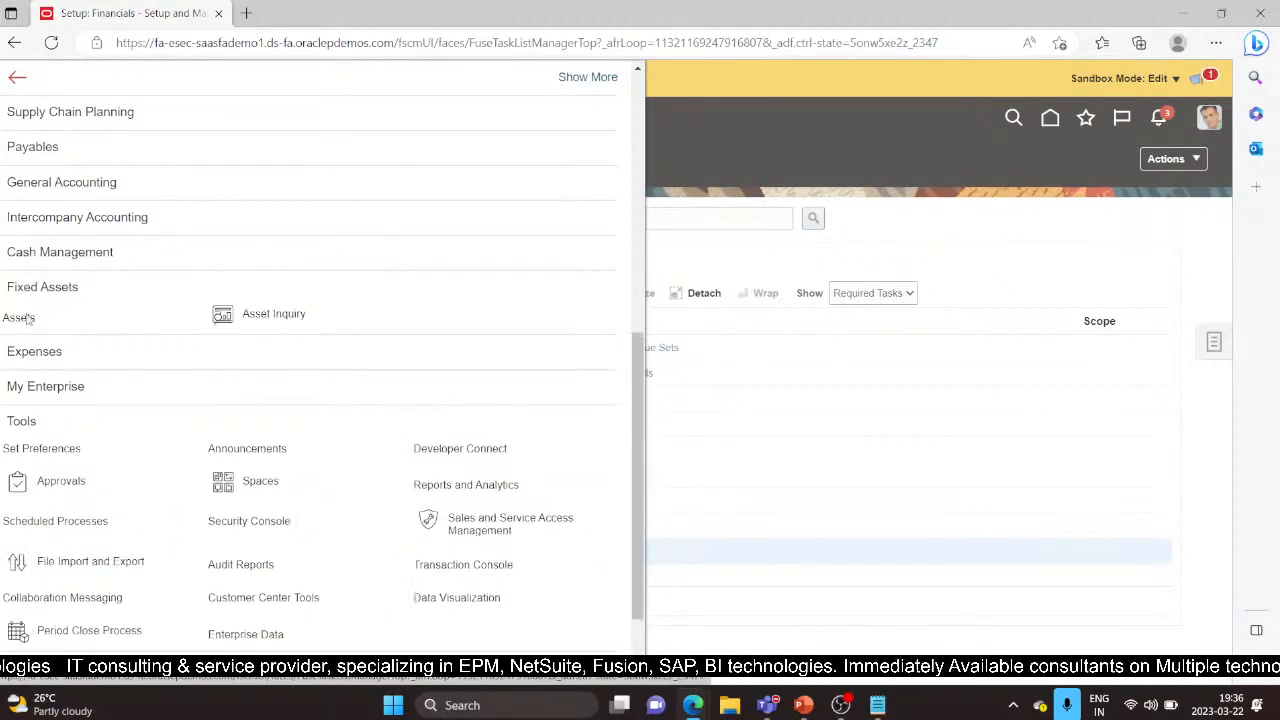
click(27, 318)
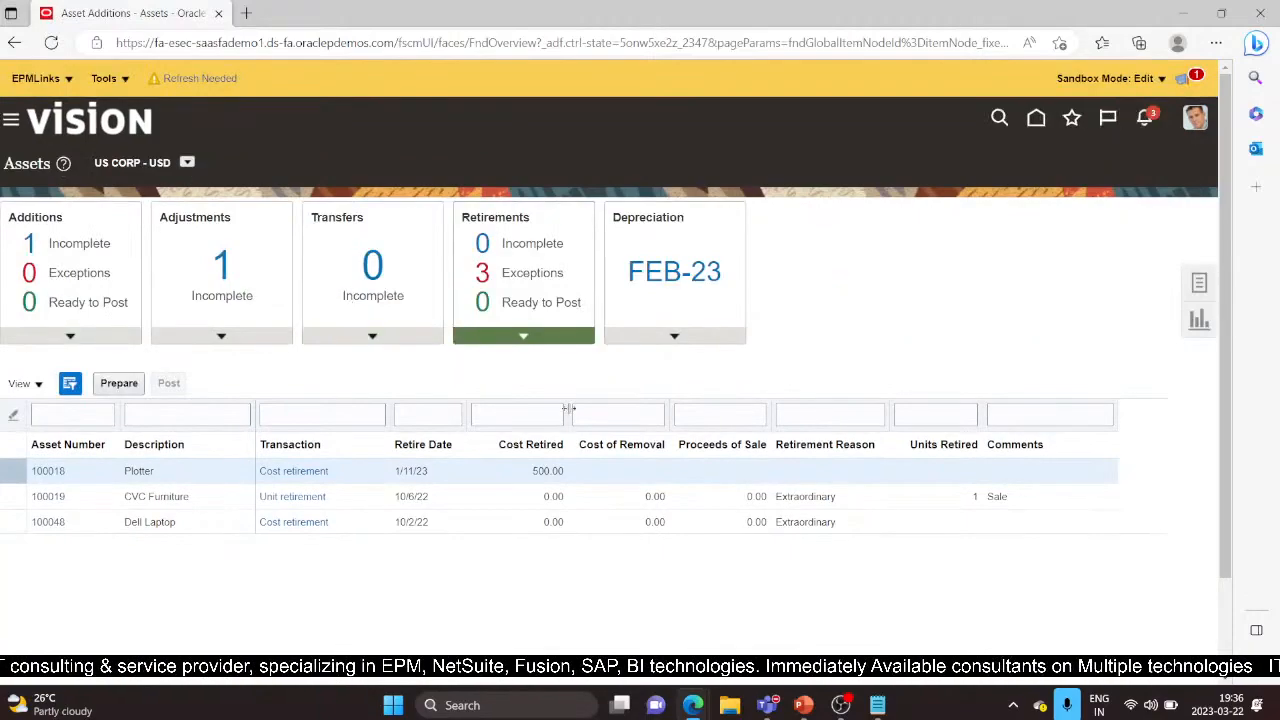
click(1196, 286)
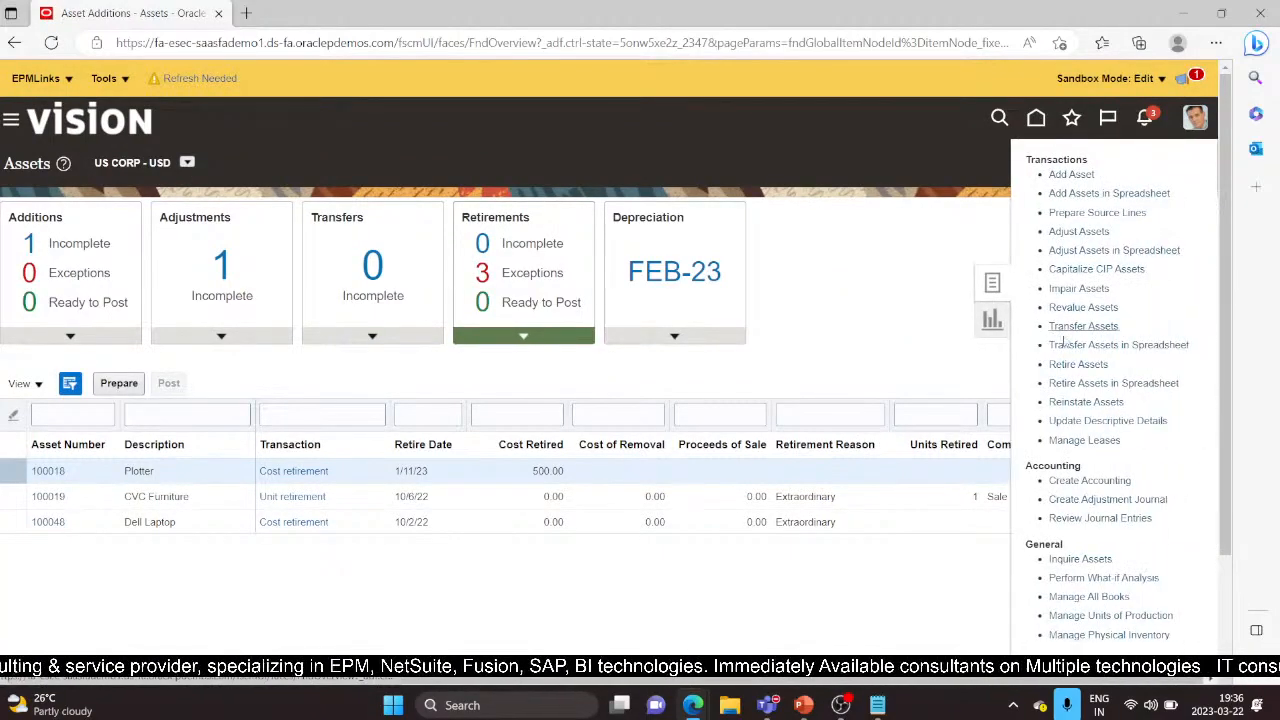
click(1079, 288)
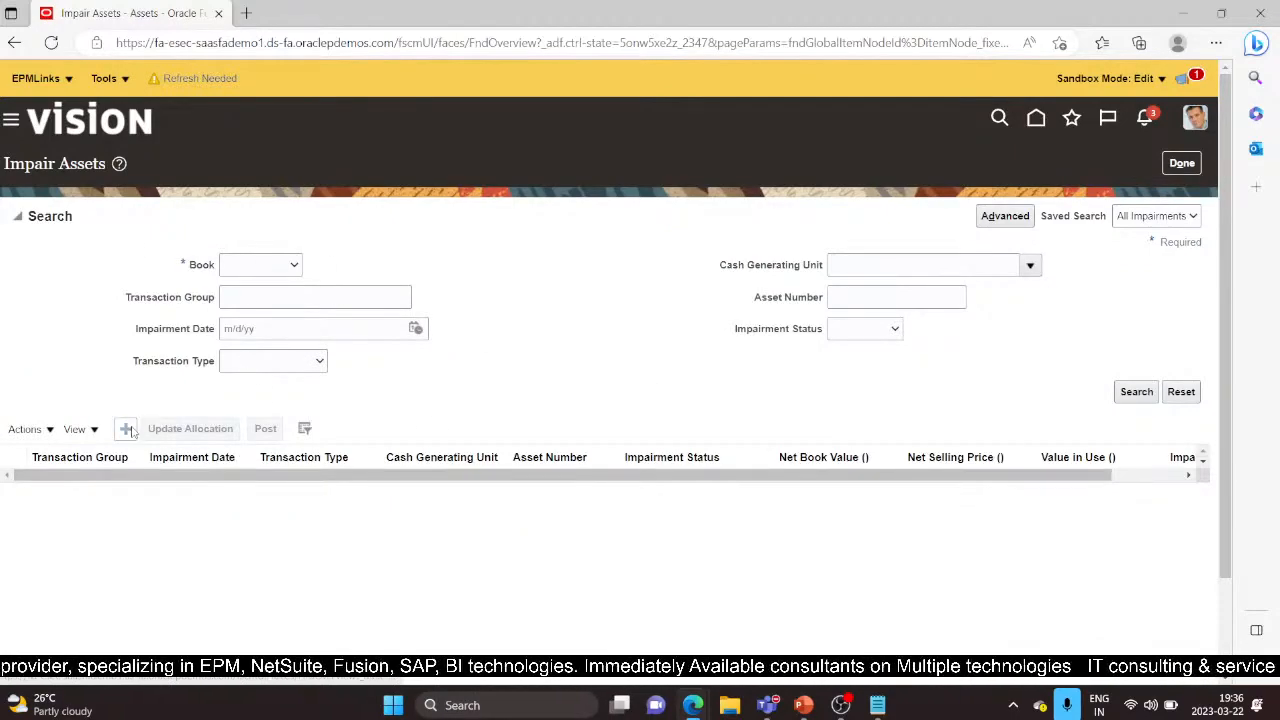
Create a new impairment for book US CORP and open the downloaded CreateImpairment (1).xlsx
click(1136, 391)
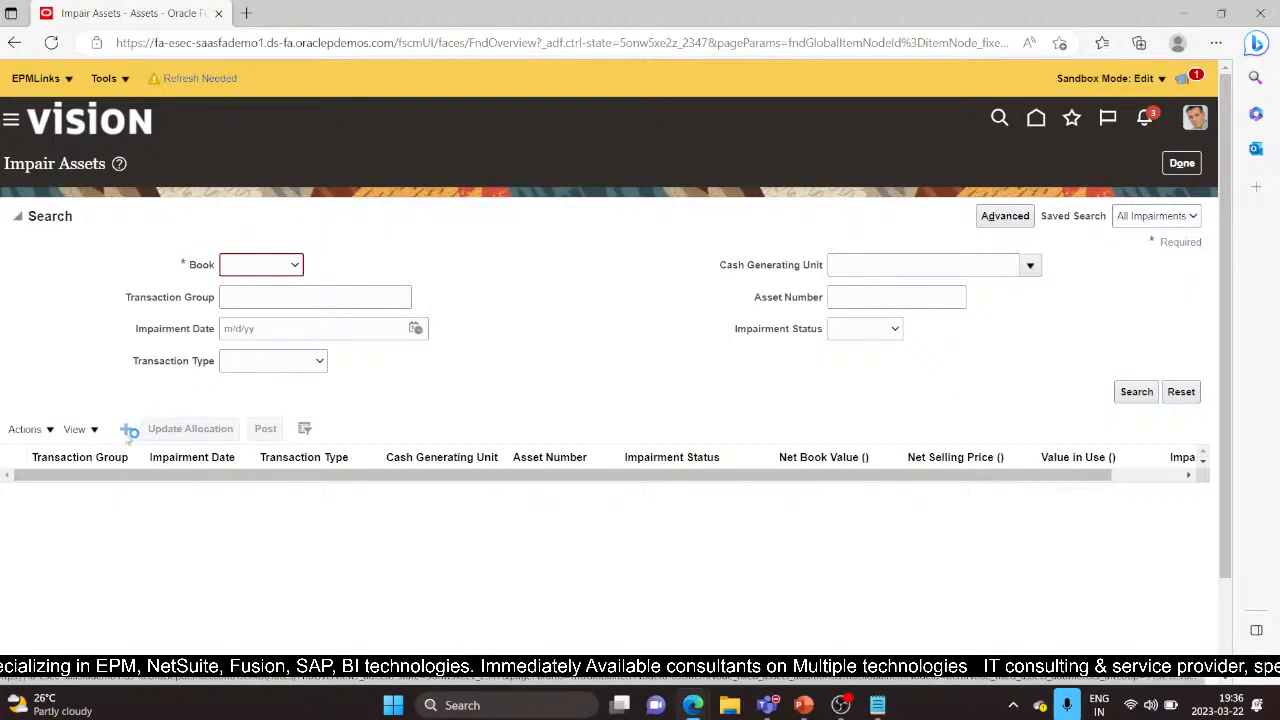
click(129, 429)
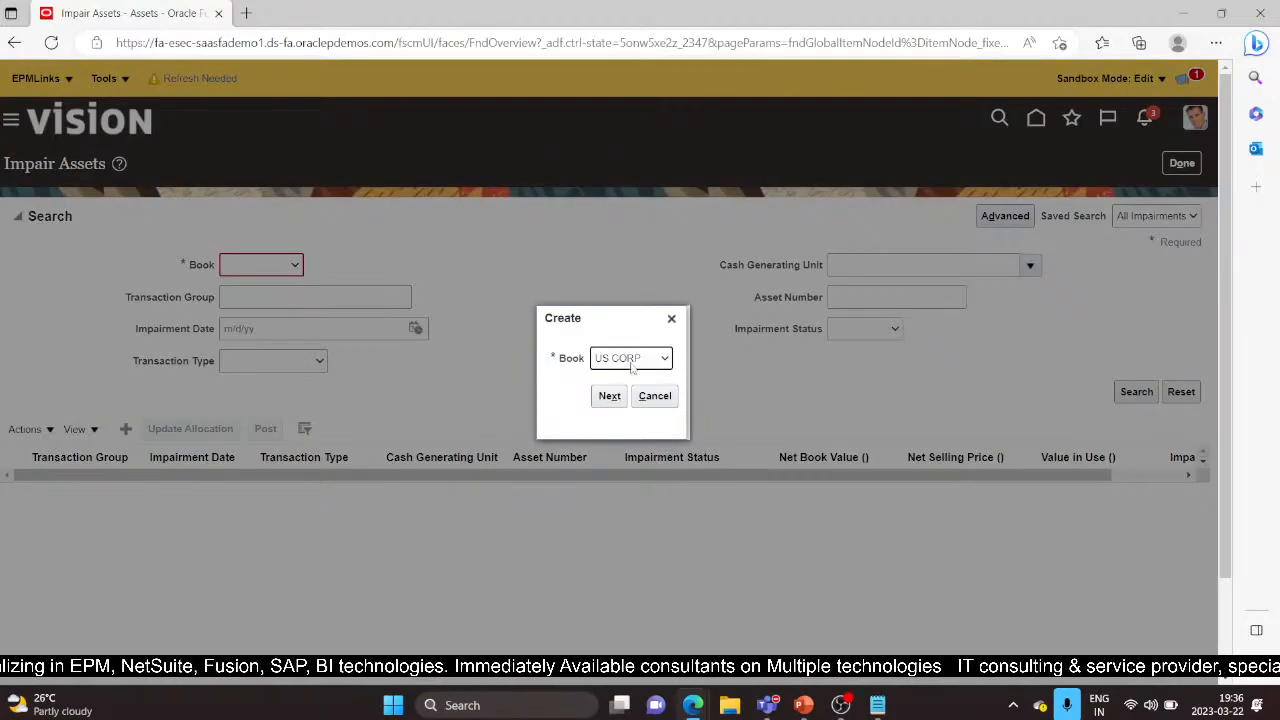
click(606, 398)
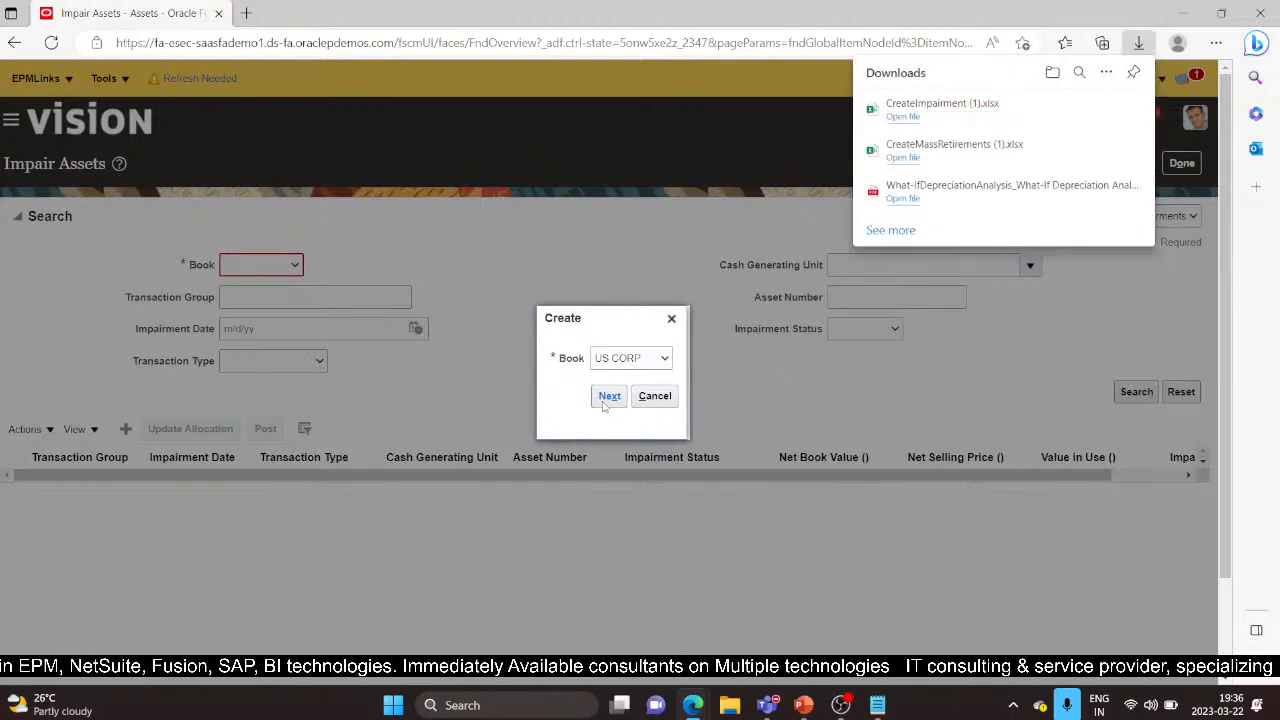
click(904, 117)
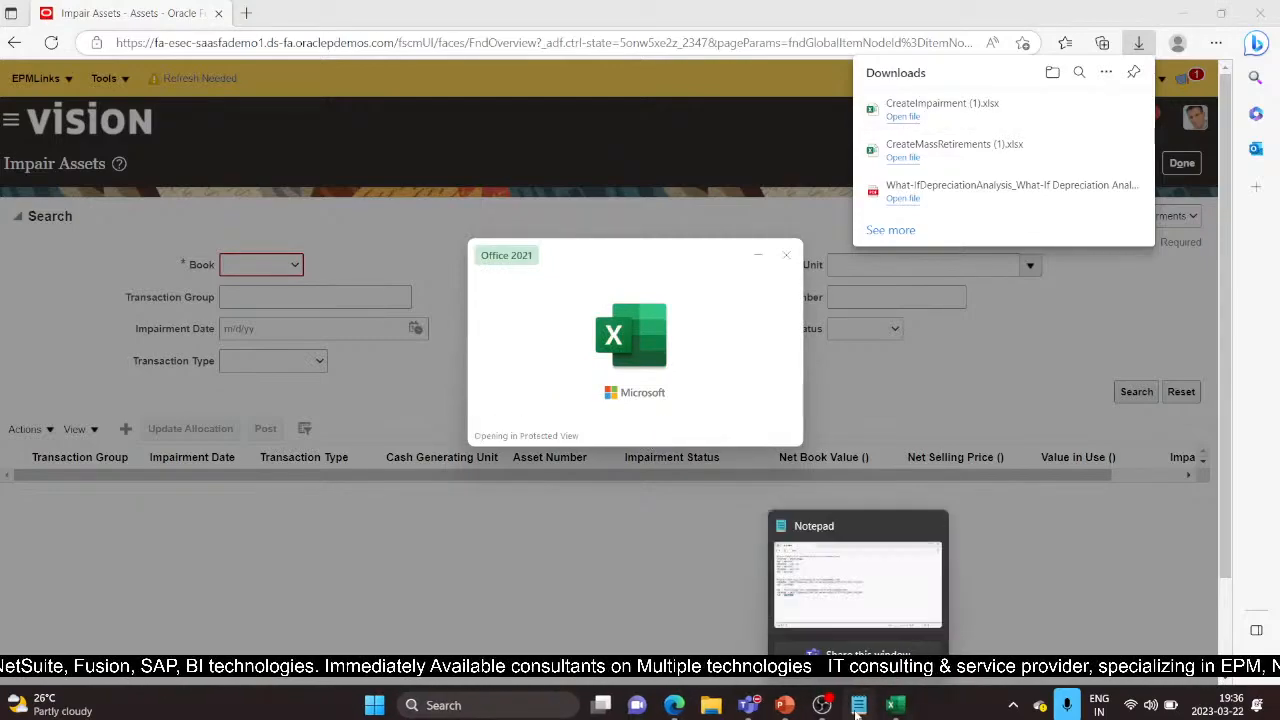
Copy the password from the Notepad notes, enable editing and agree to connect the workbook to Oracle
click(858, 705)
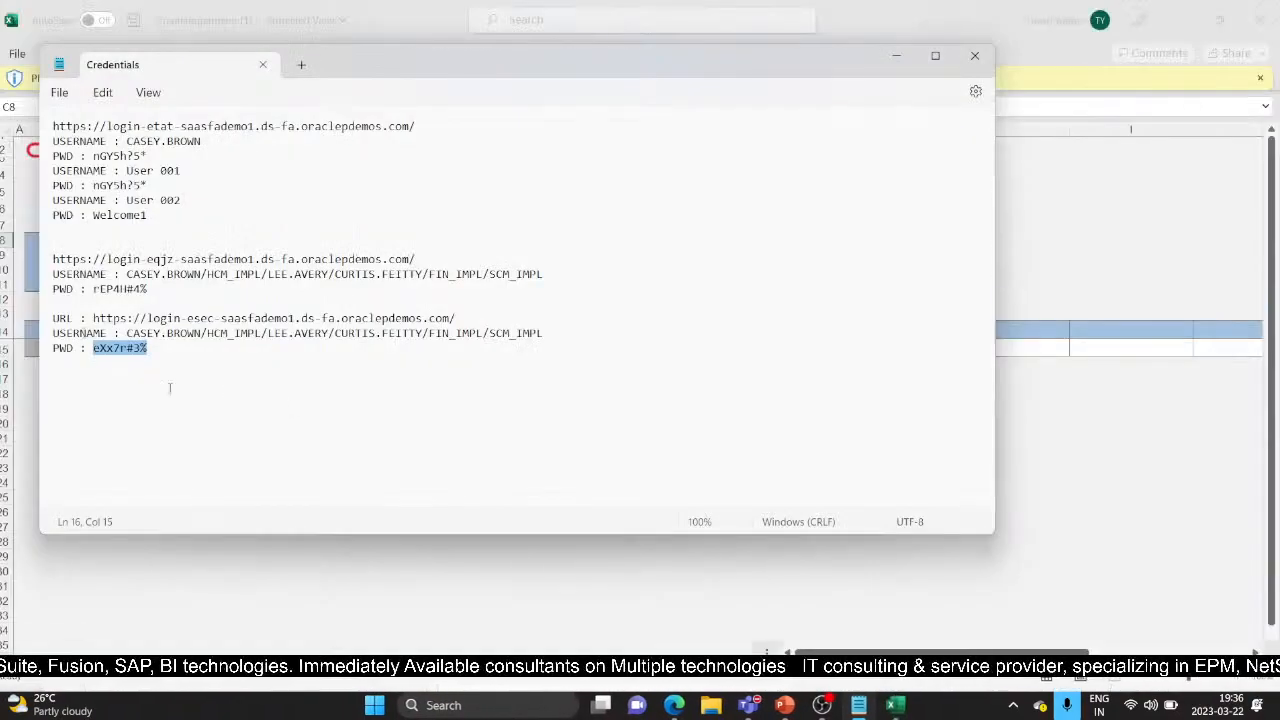
key(alt+Tab)
click(893, 707)
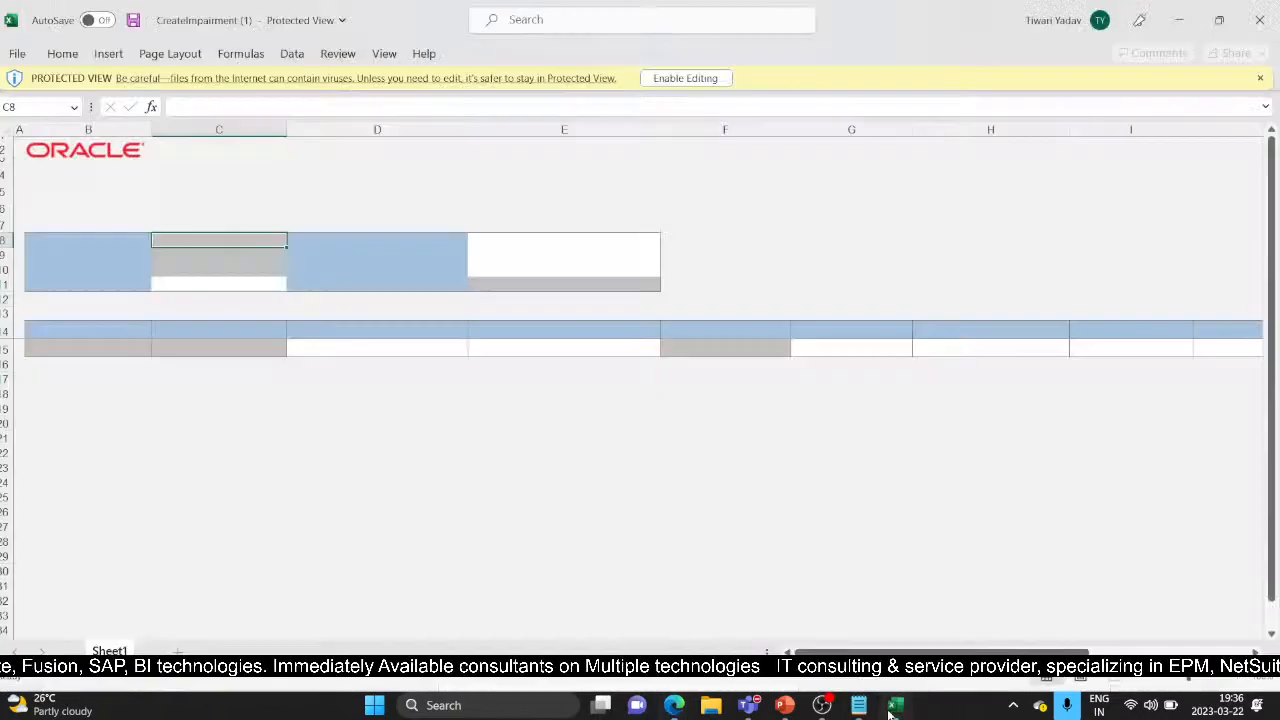
click(678, 79)
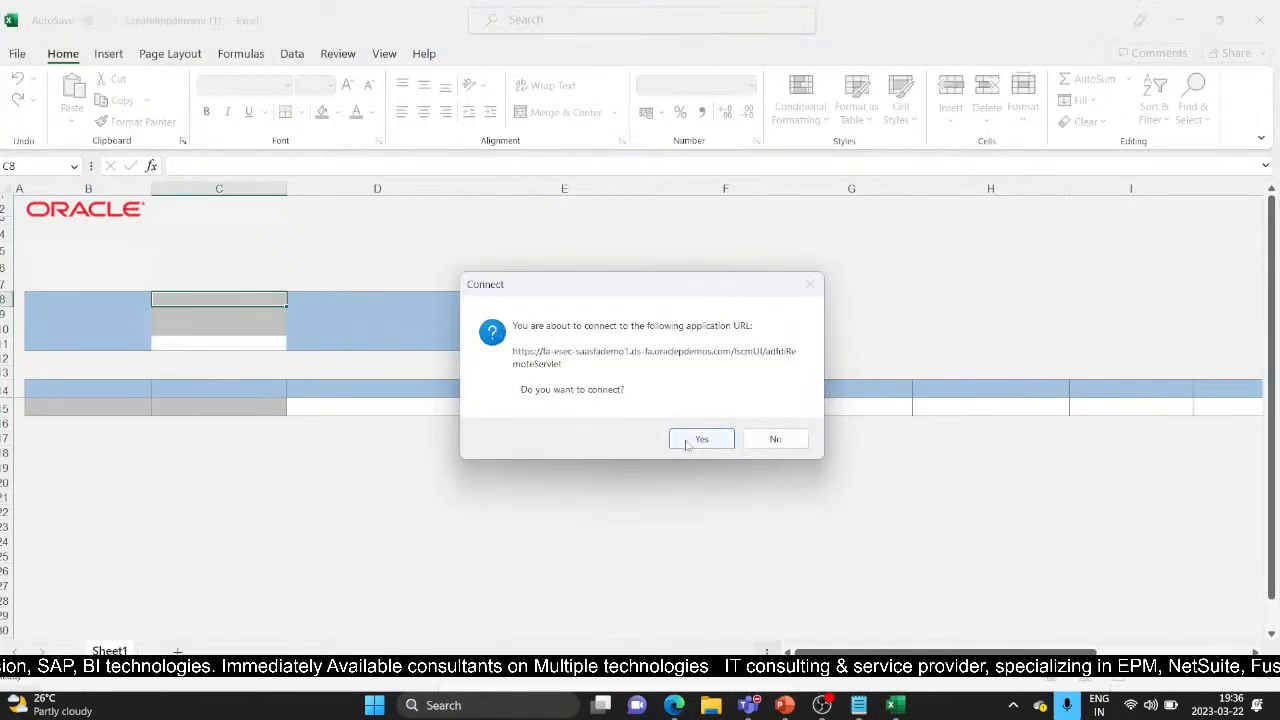
click(700, 440)
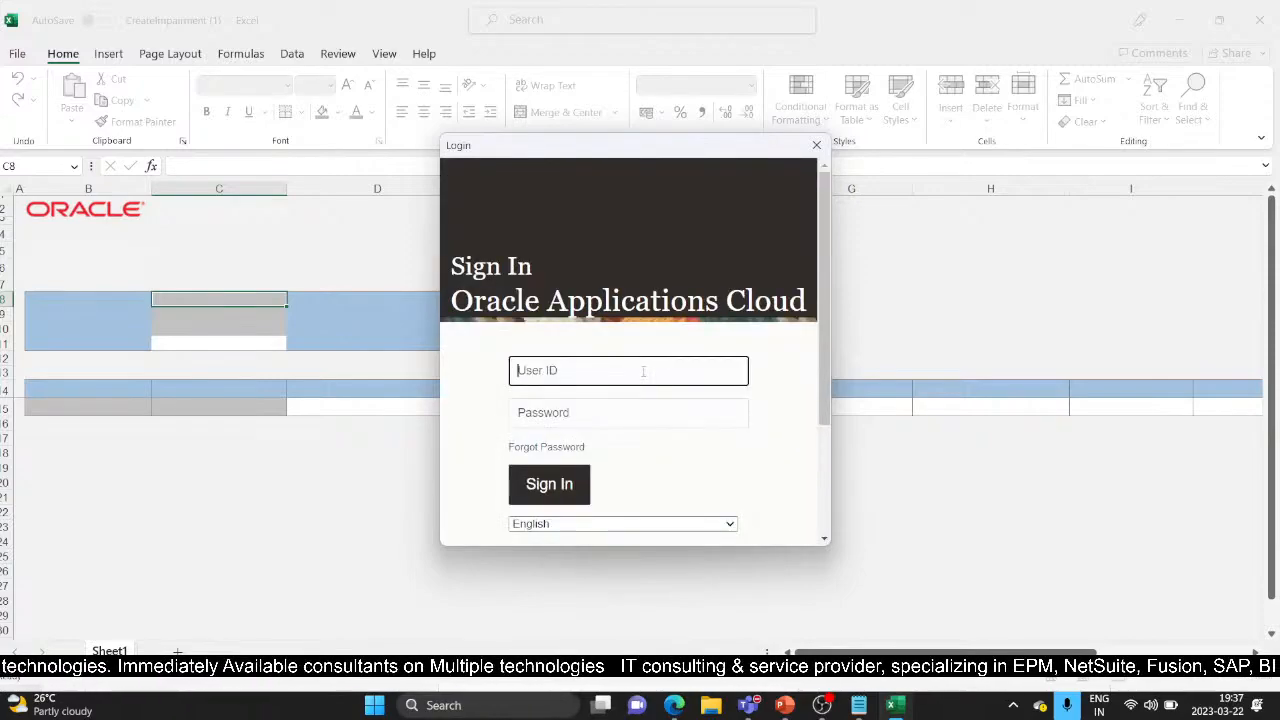
Sign in to Oracle with the user ID and password and skip the add-in update
text(Casey.brown)
key(Tab)
text(********)
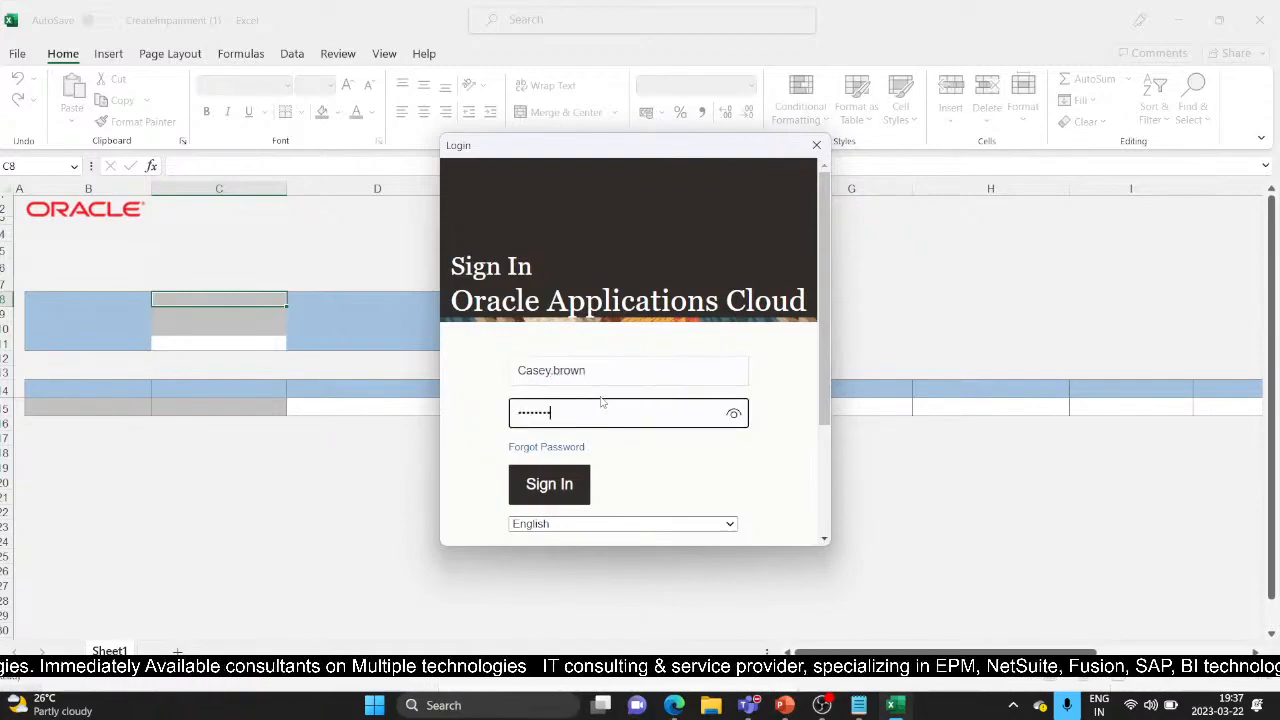
click(571, 497)
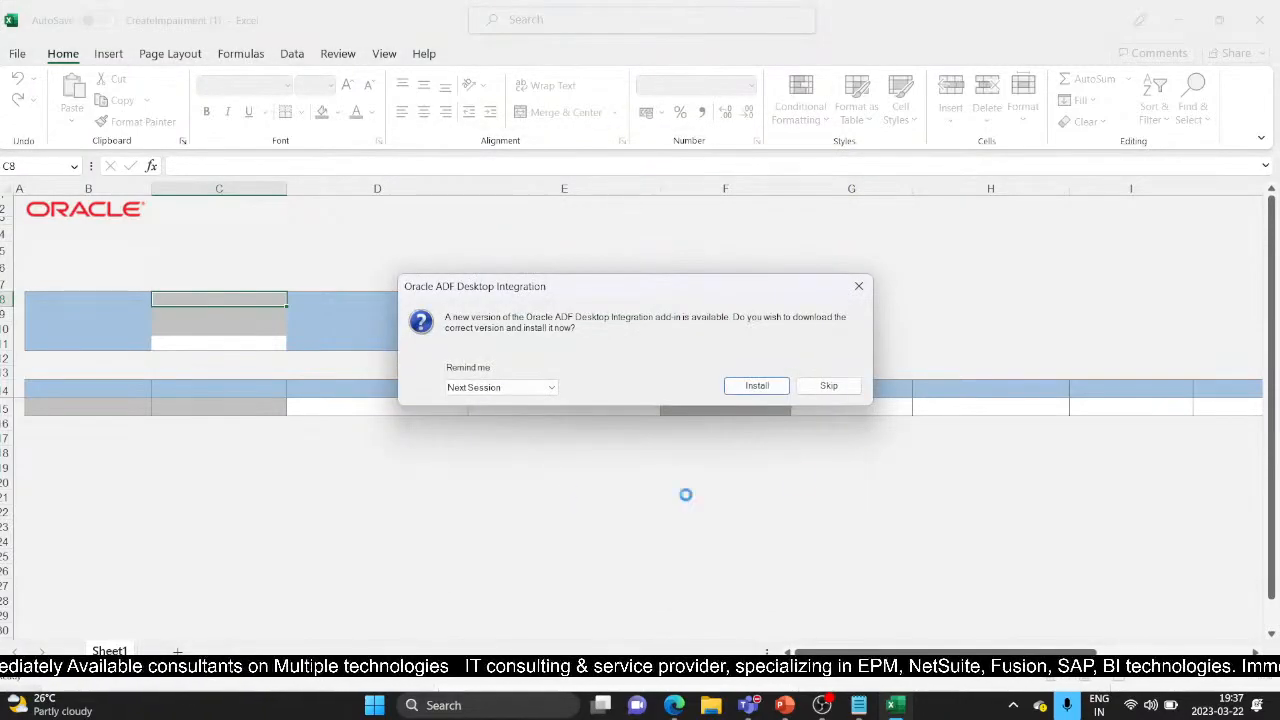
click(828, 385)
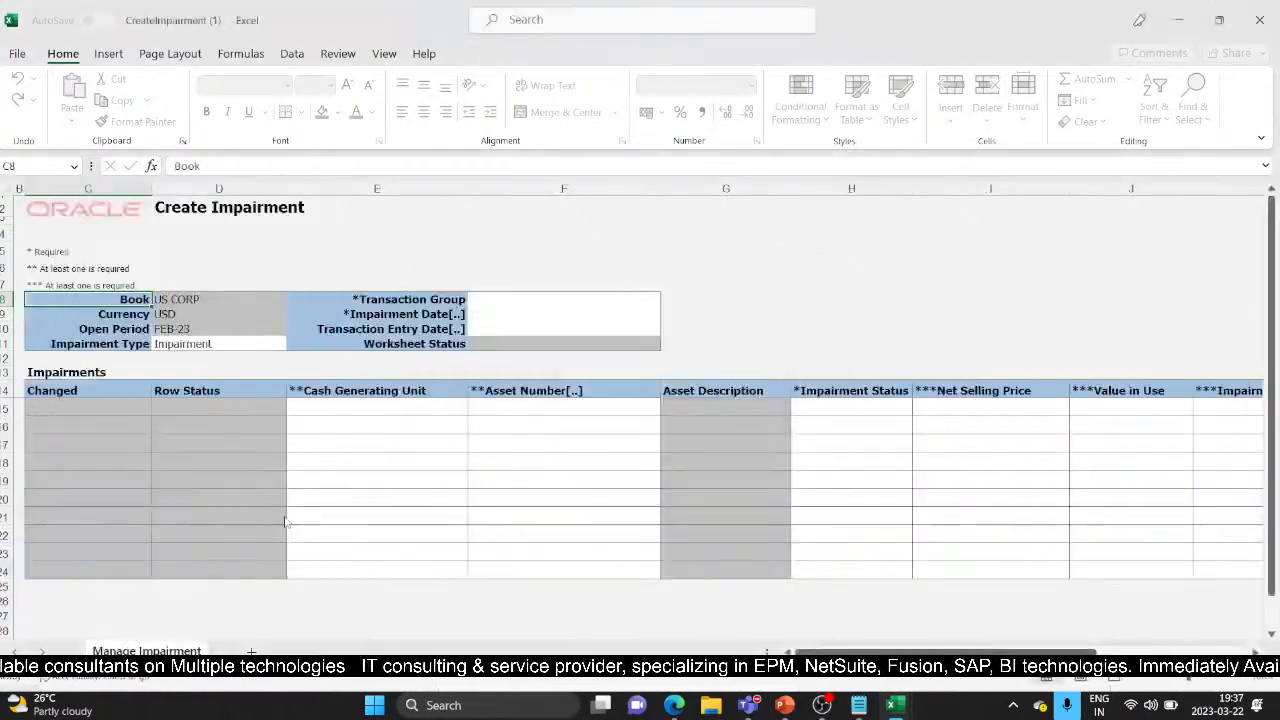
Check Book US CORP, Currency USD, Period FEB-23, and keep Impairment as the impairment type
click(199, 299)
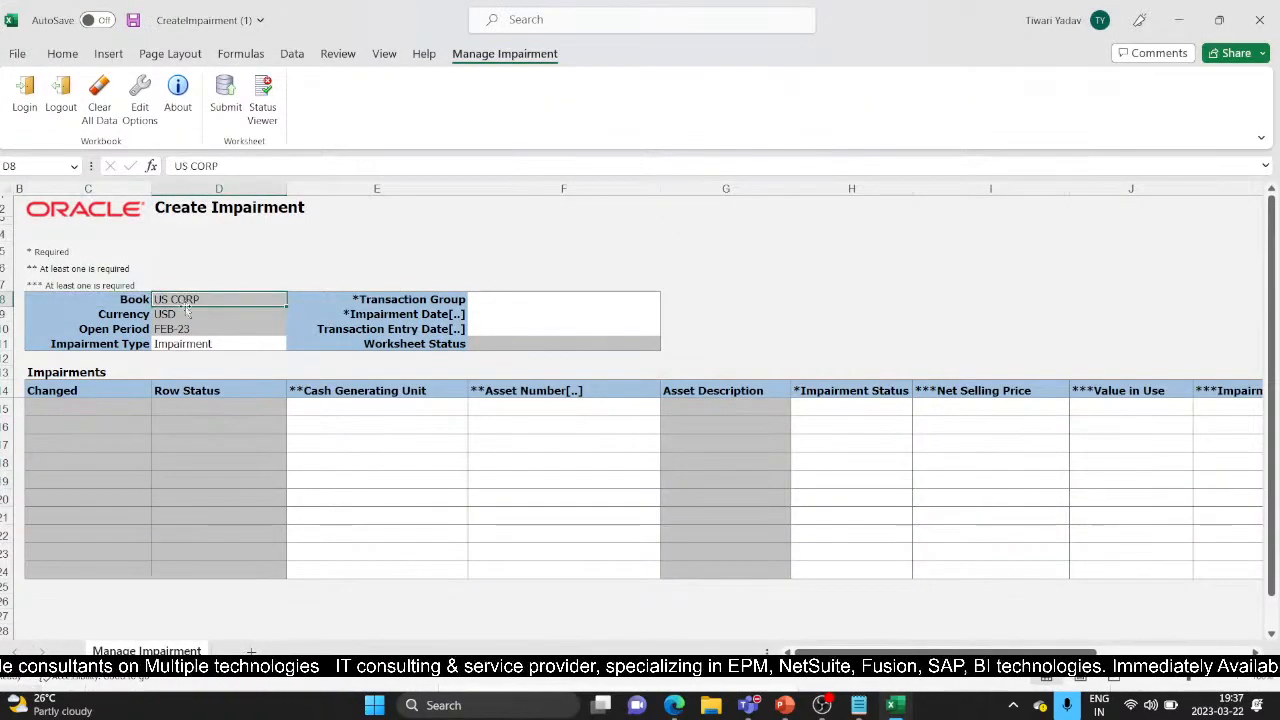
click(173, 319)
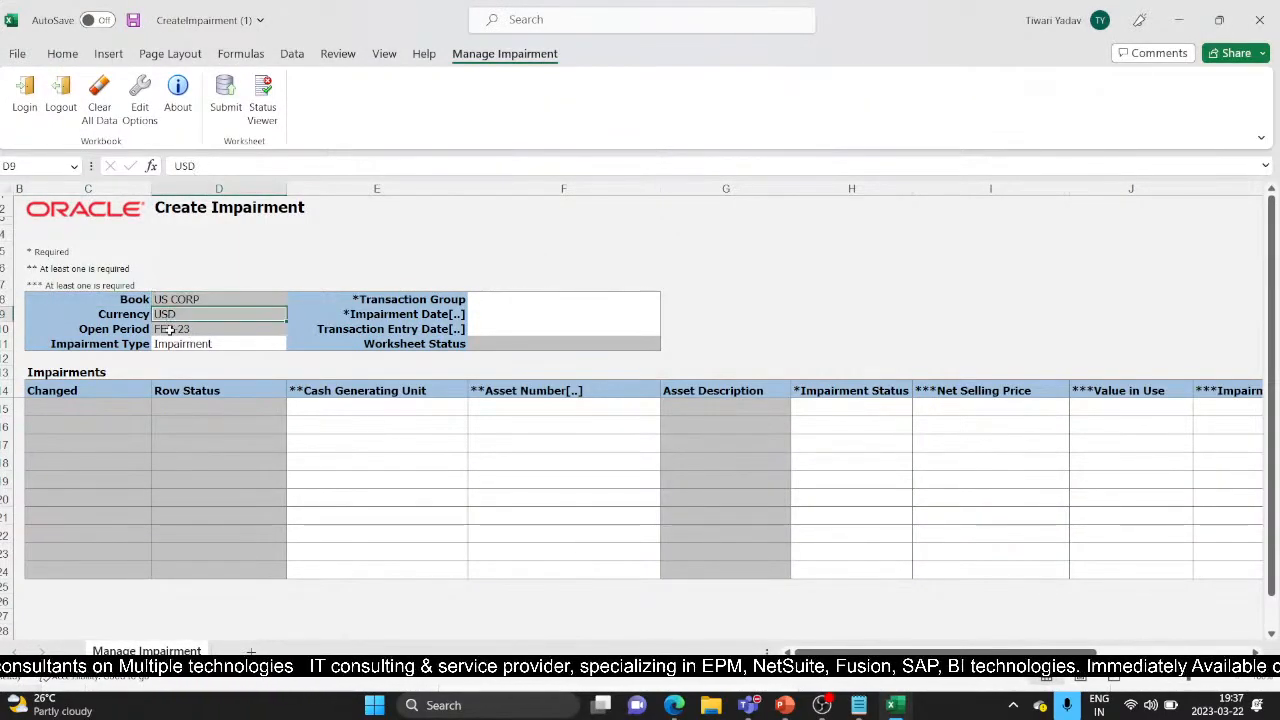
click(171, 330)
click(211, 347)
click(293, 346)
click(293, 346)
click(293, 346)
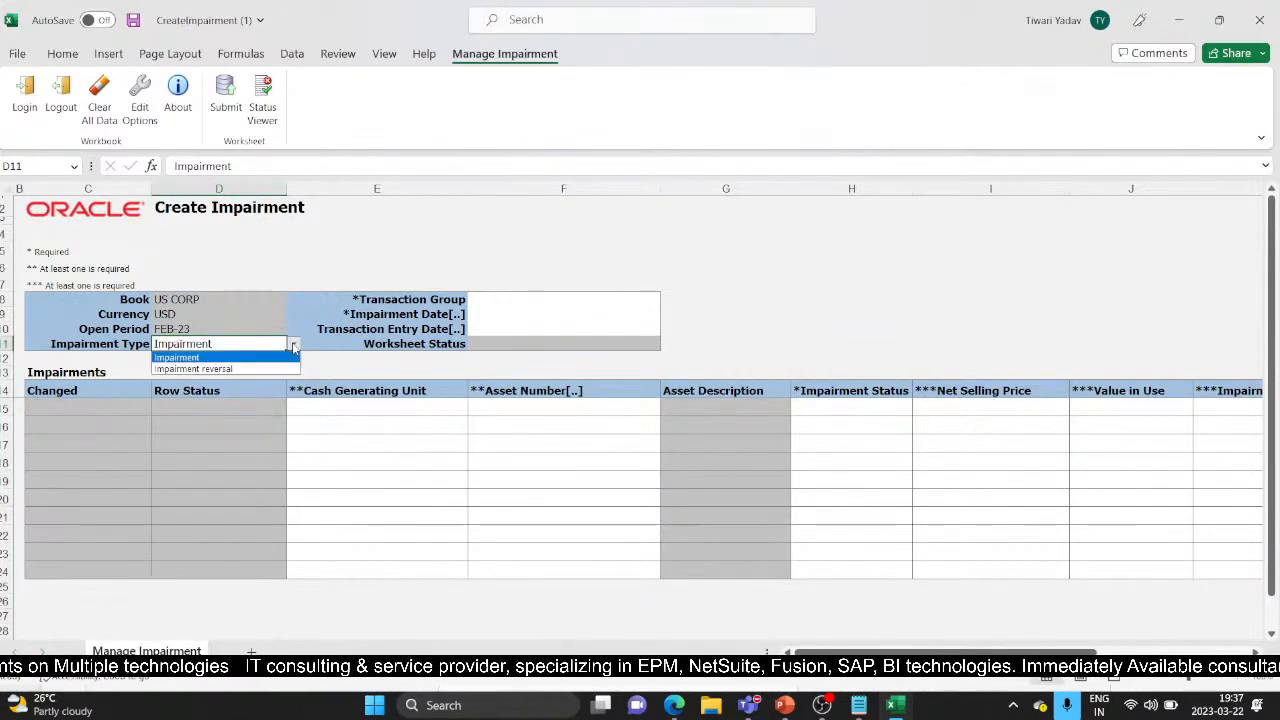
click(237, 357)
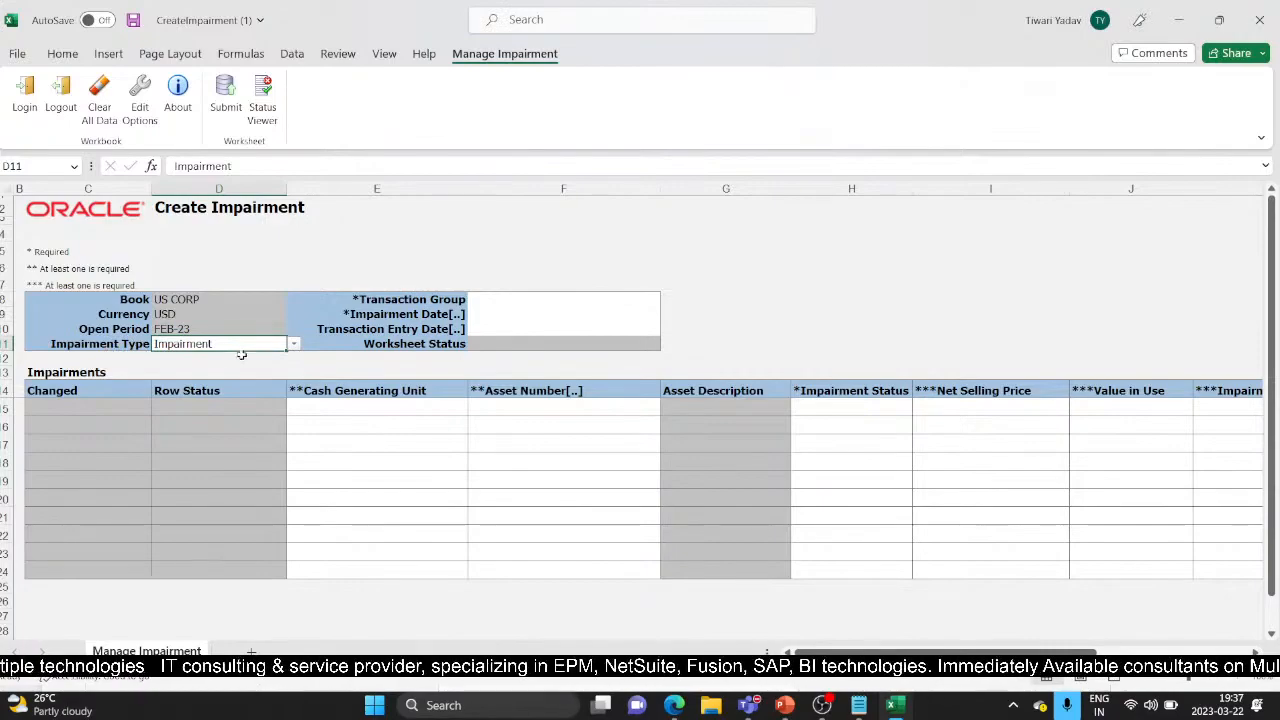
Set the Impairment Date to 2023-02-28 with the calendar picker
click(487, 314)
double_click(487, 314)
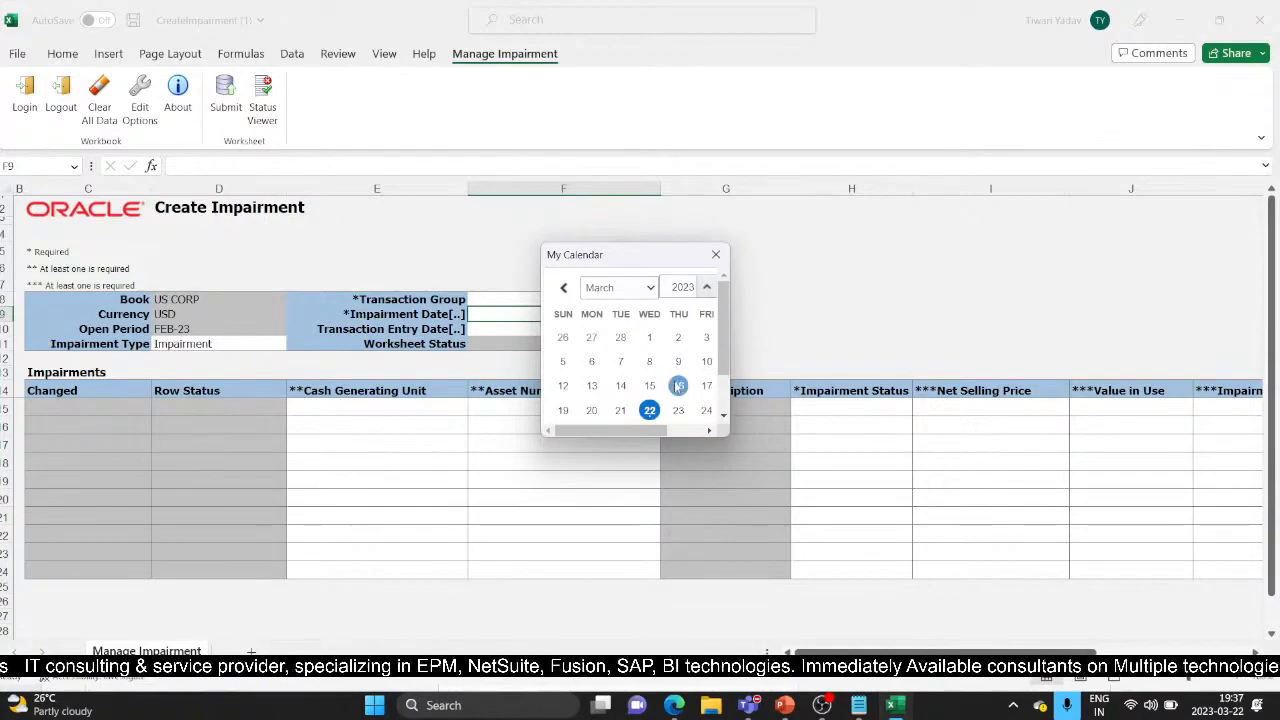
click(626, 288)
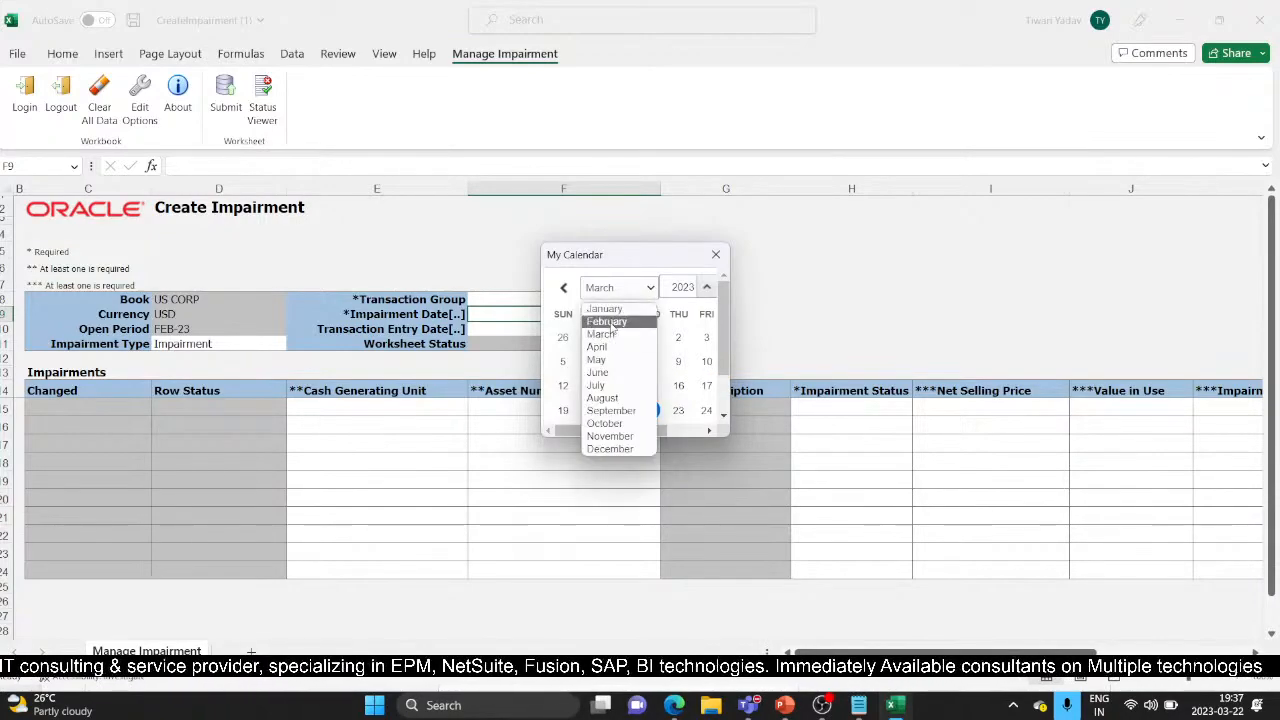
click(607, 322)
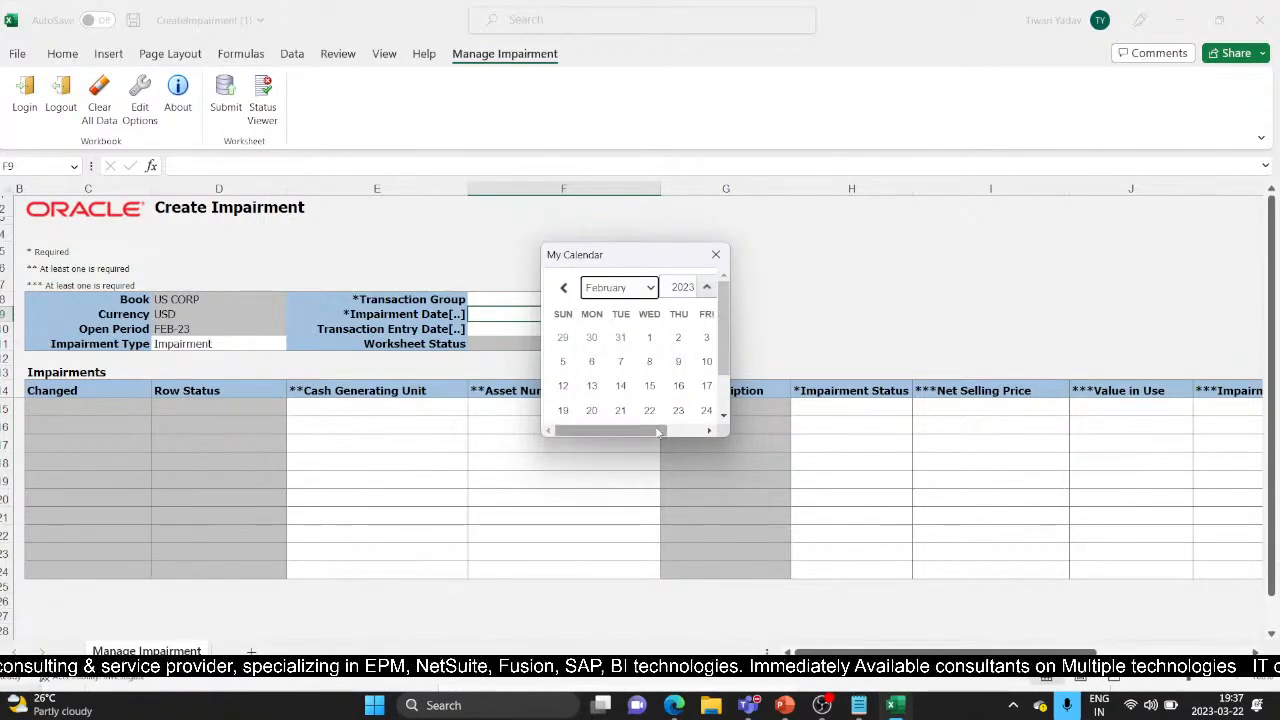
drag(659, 432, 700, 432)
drag(723, 331, 723, 369)
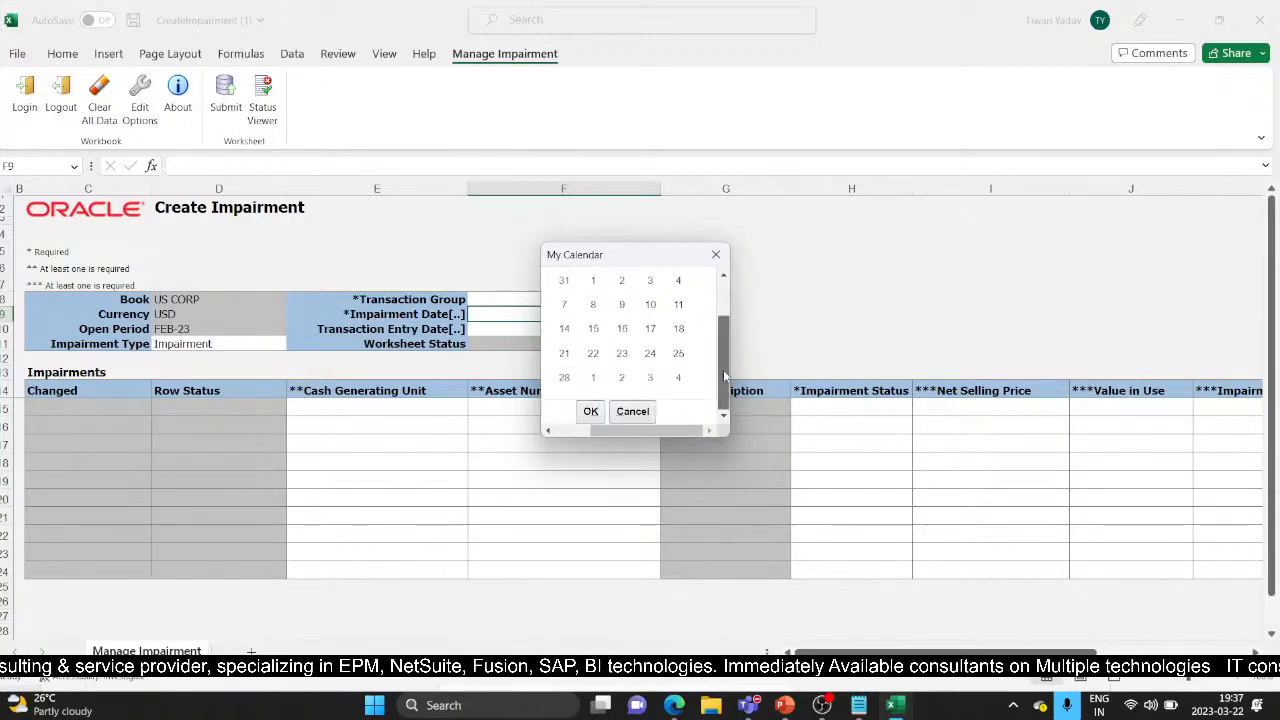
click(564, 377)
click(591, 412)
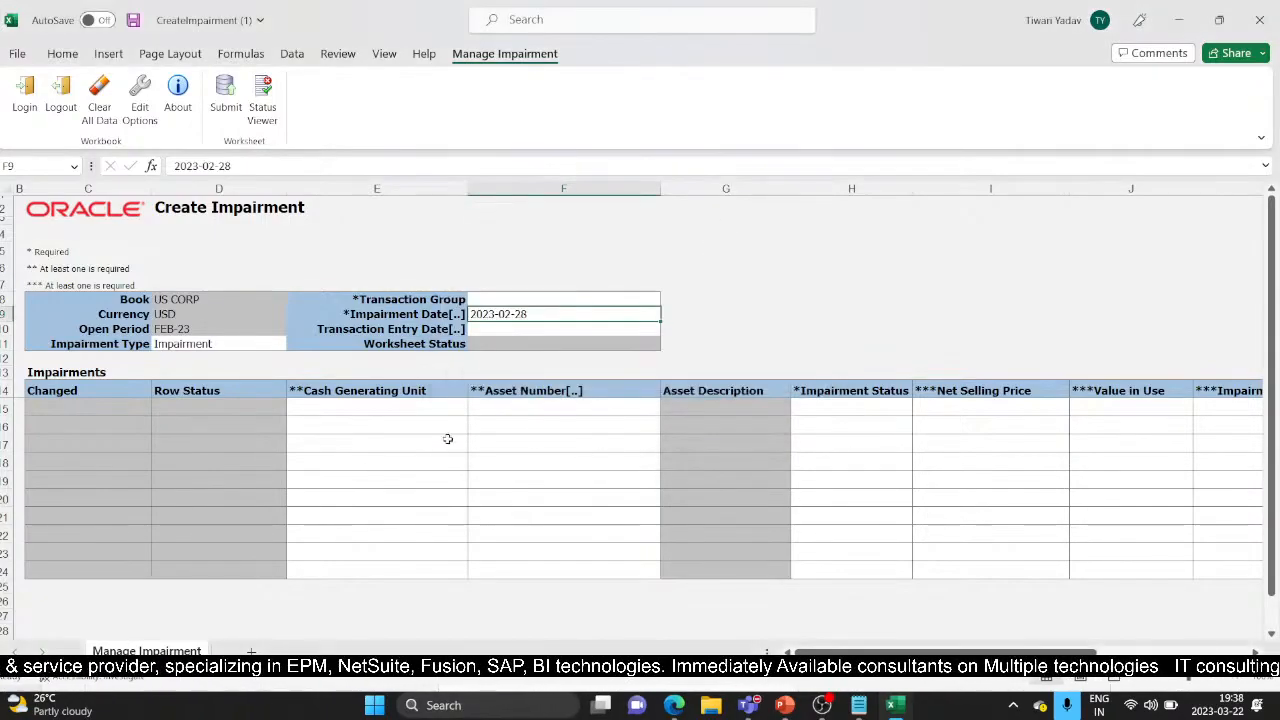
Enter TESTIMPAIR as the Transaction Group in cell F8
click(500, 330)
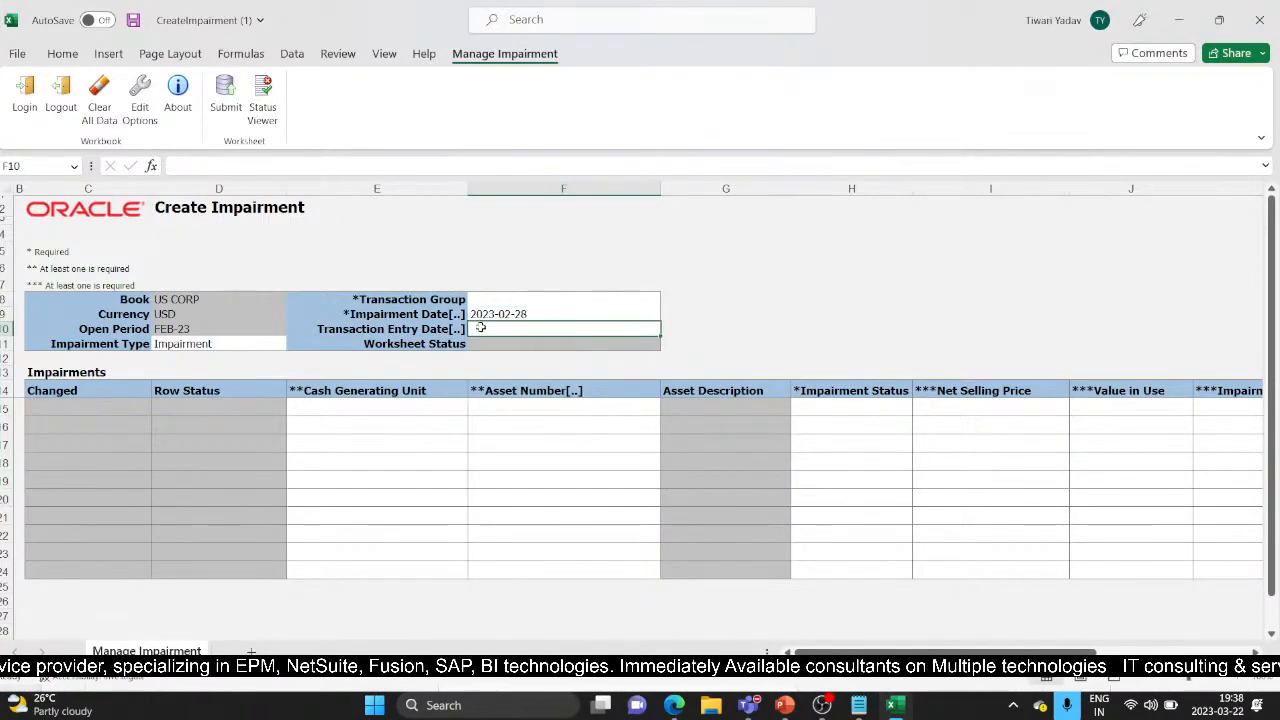
click(470, 296)
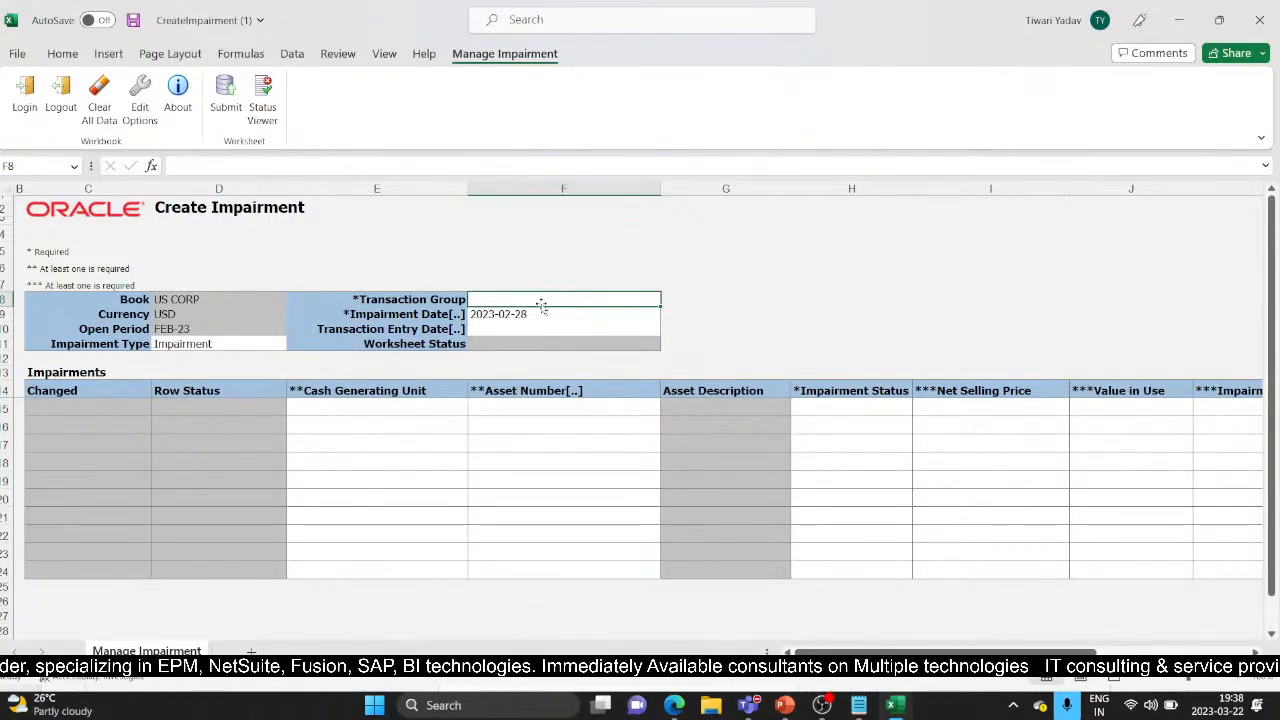
text(TEST)
text(IMPAIR)
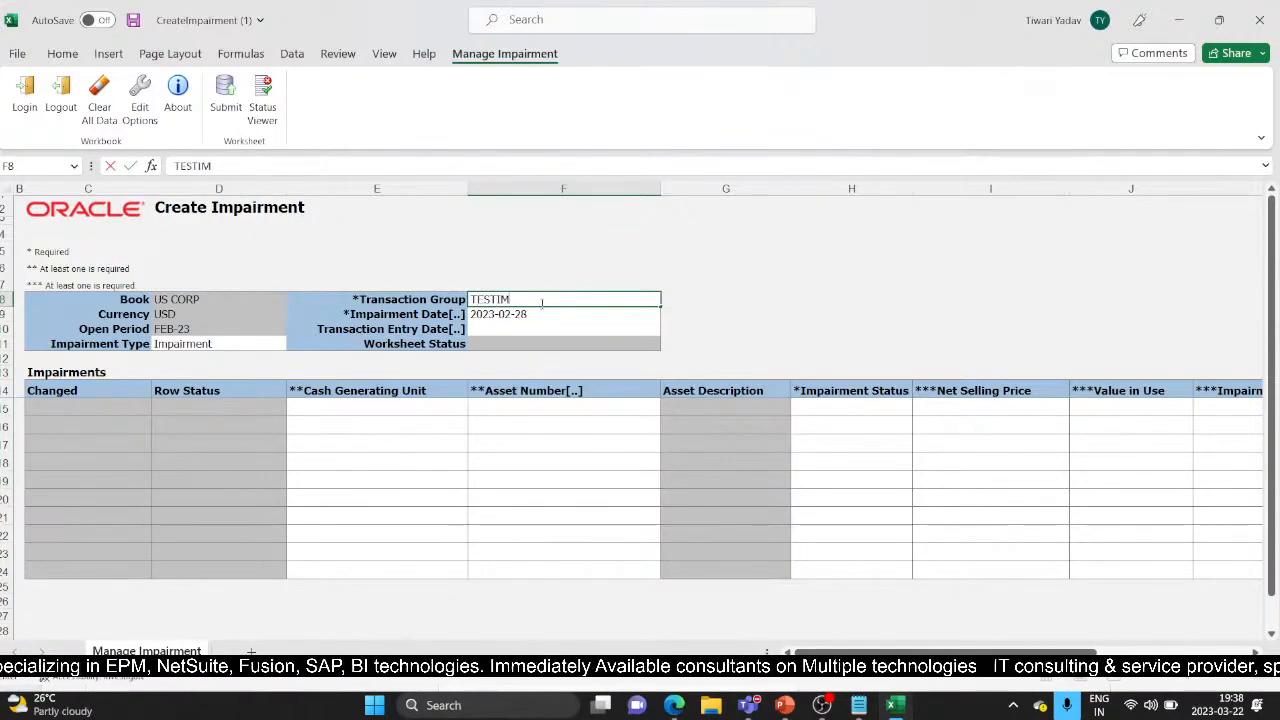
click(338, 406)
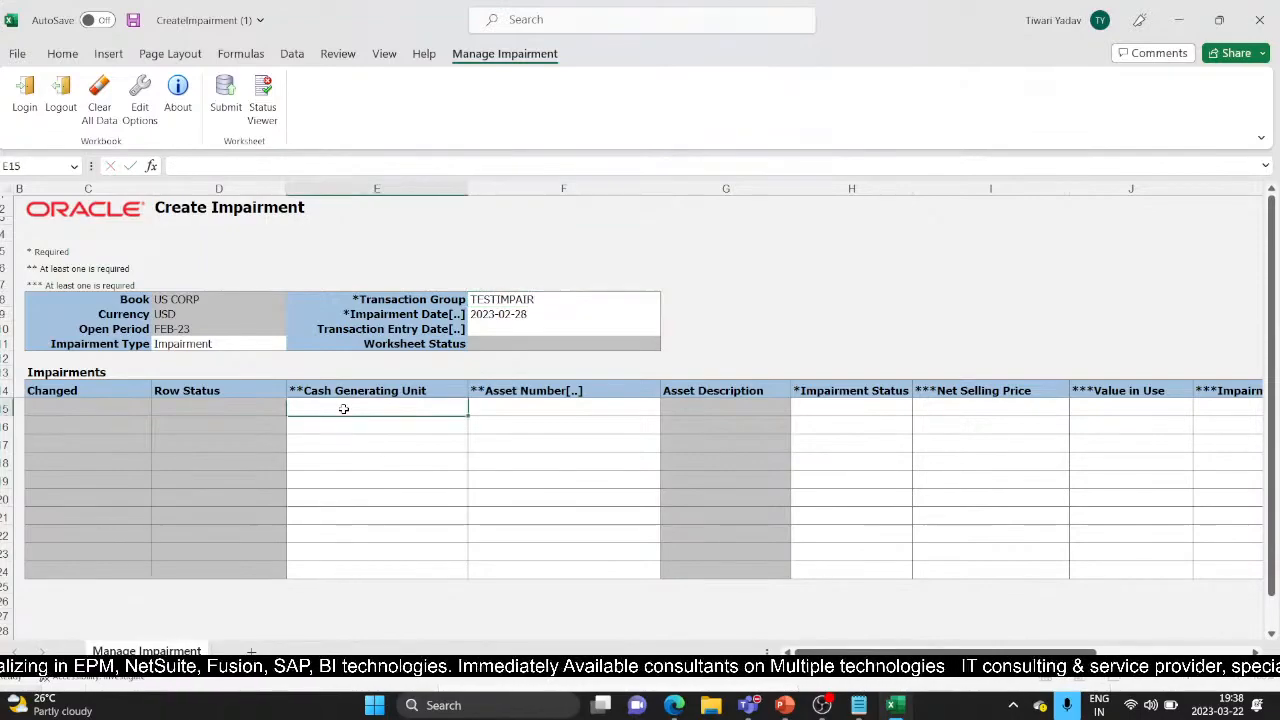
Search for asset 112584 and put LA Hardware in the first impairment row, F15
click(515, 408)
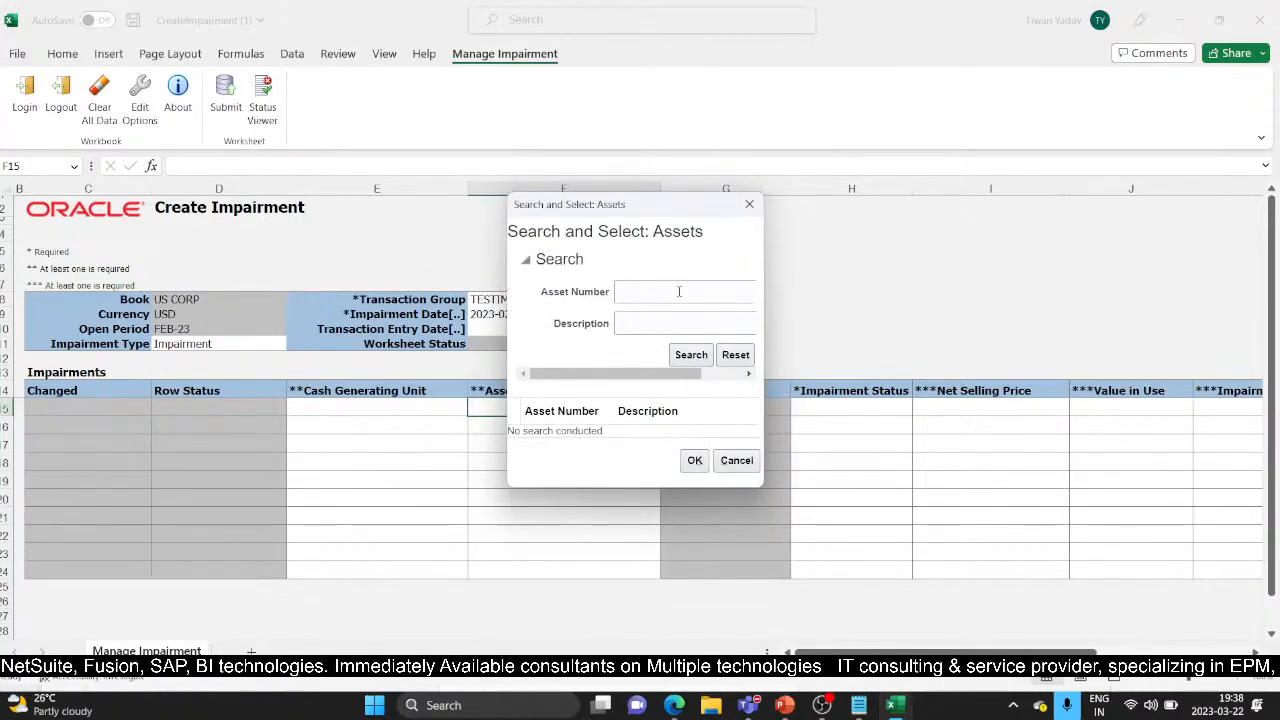
click(680, 291)
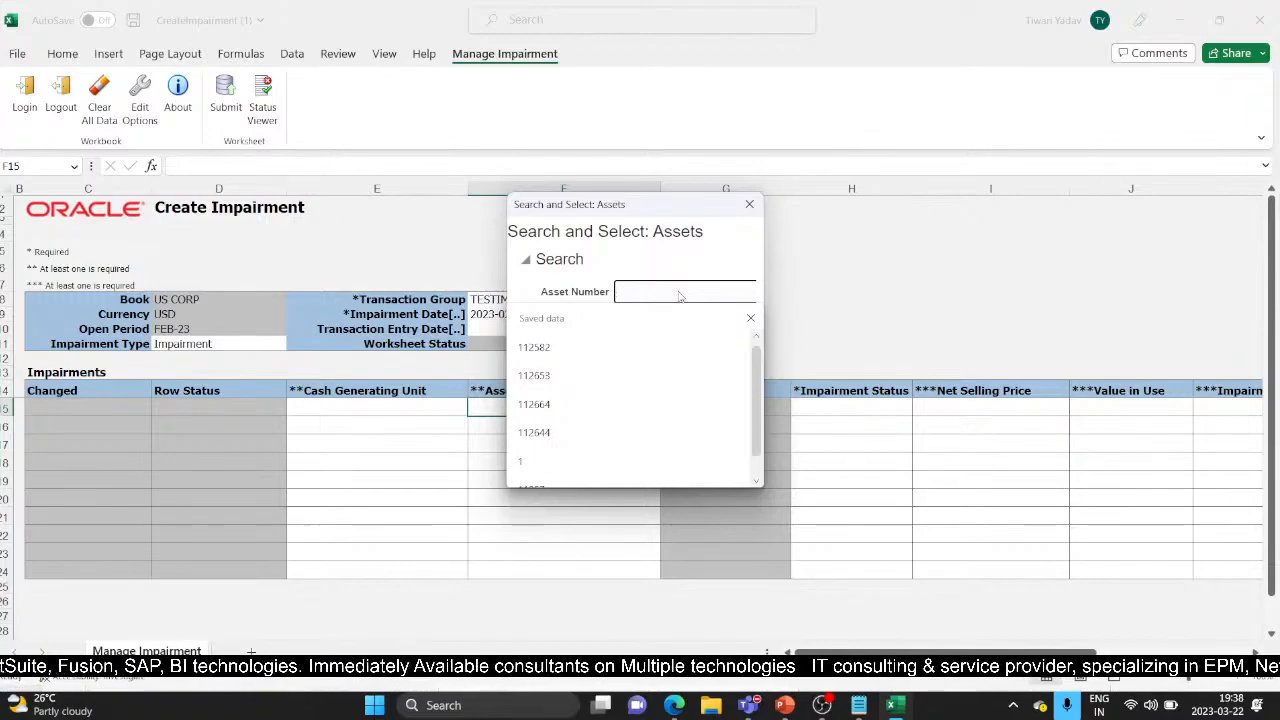
text(1125)
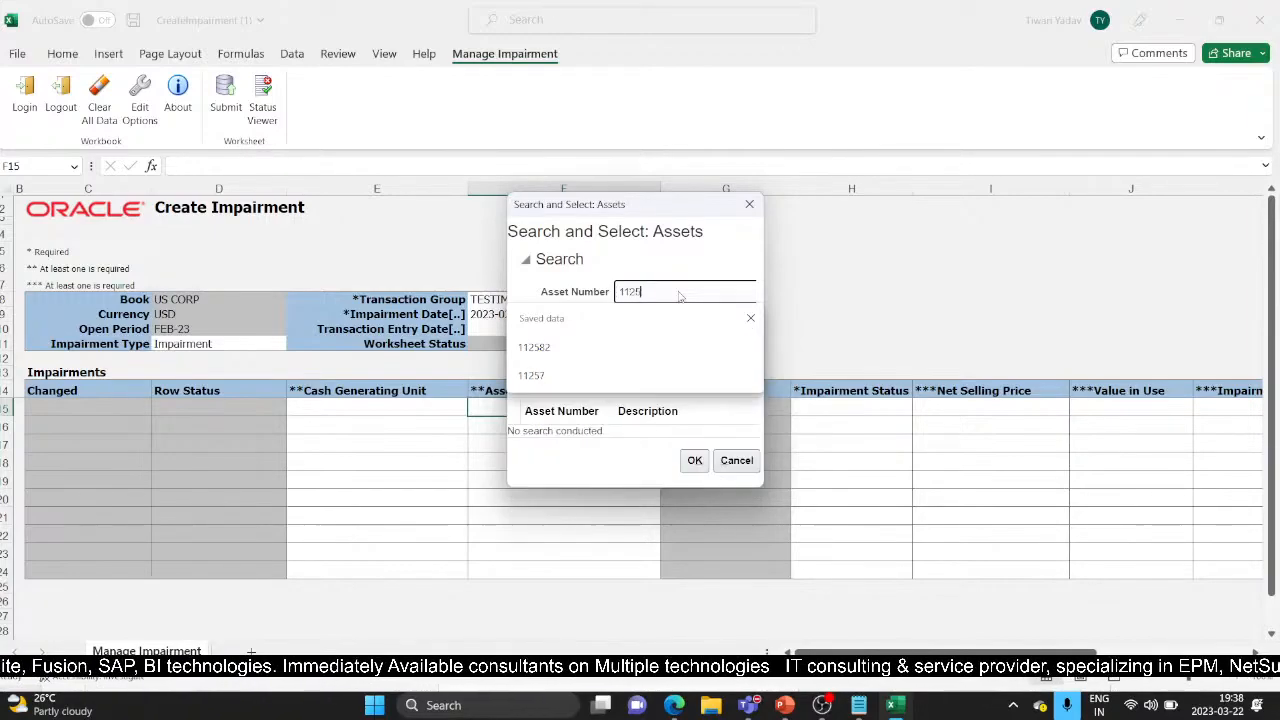
text(84)
click(706, 354)
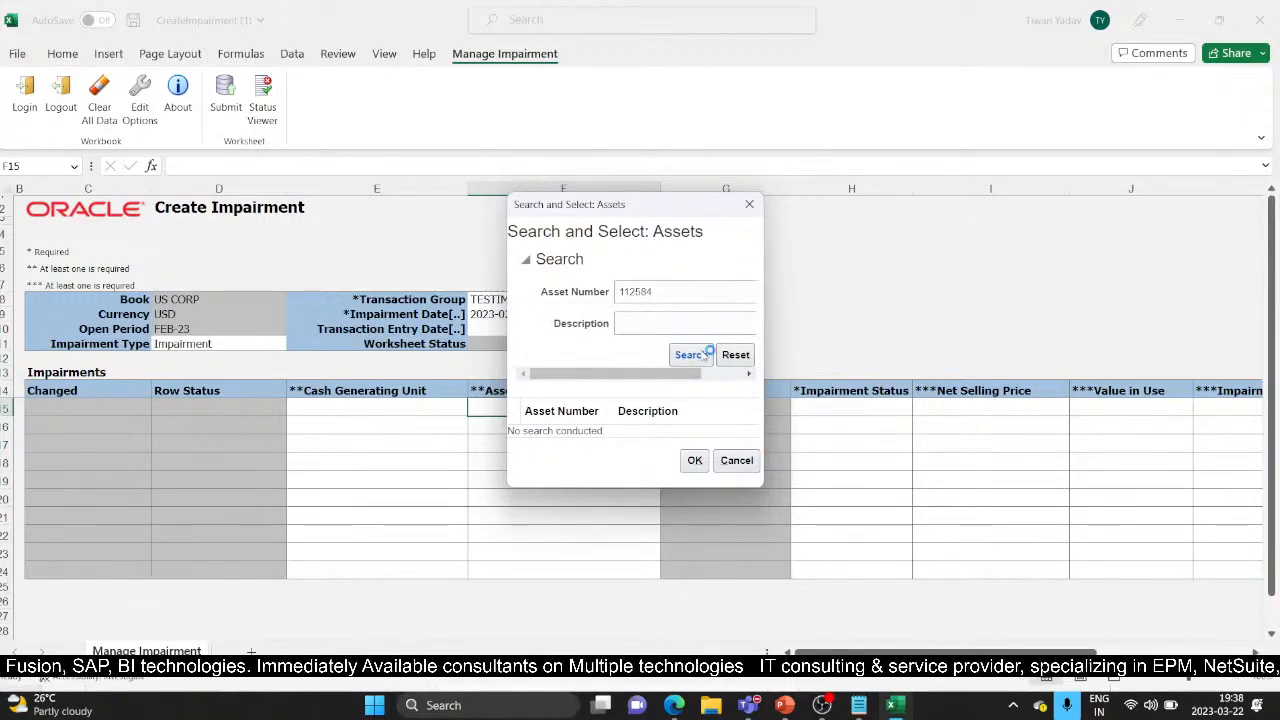
click(651, 431)
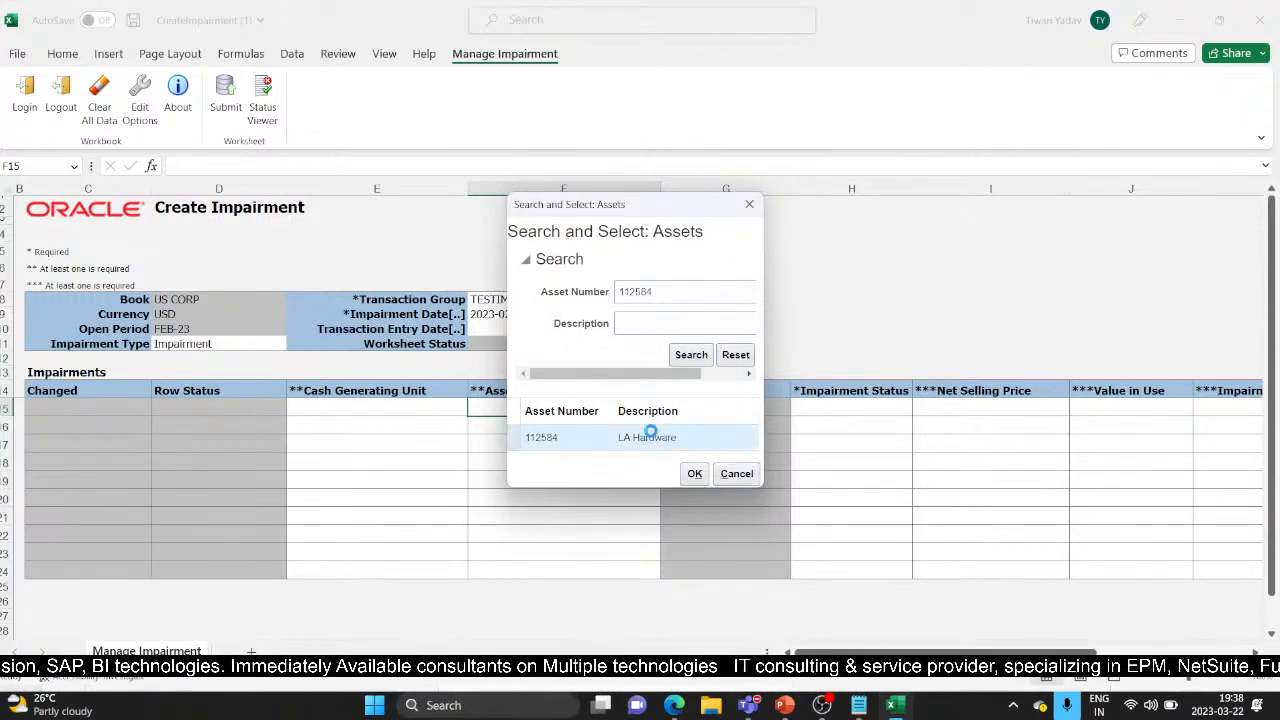
click(694, 473)
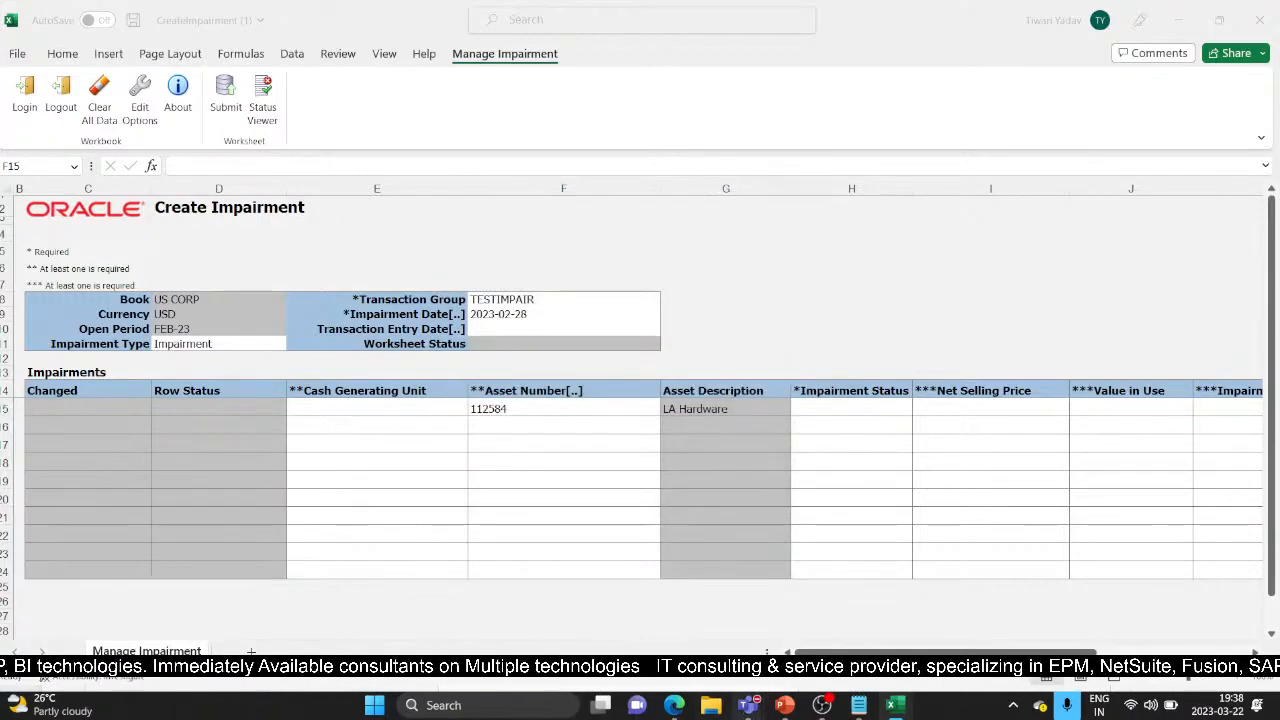
mouse_move(750, 706)
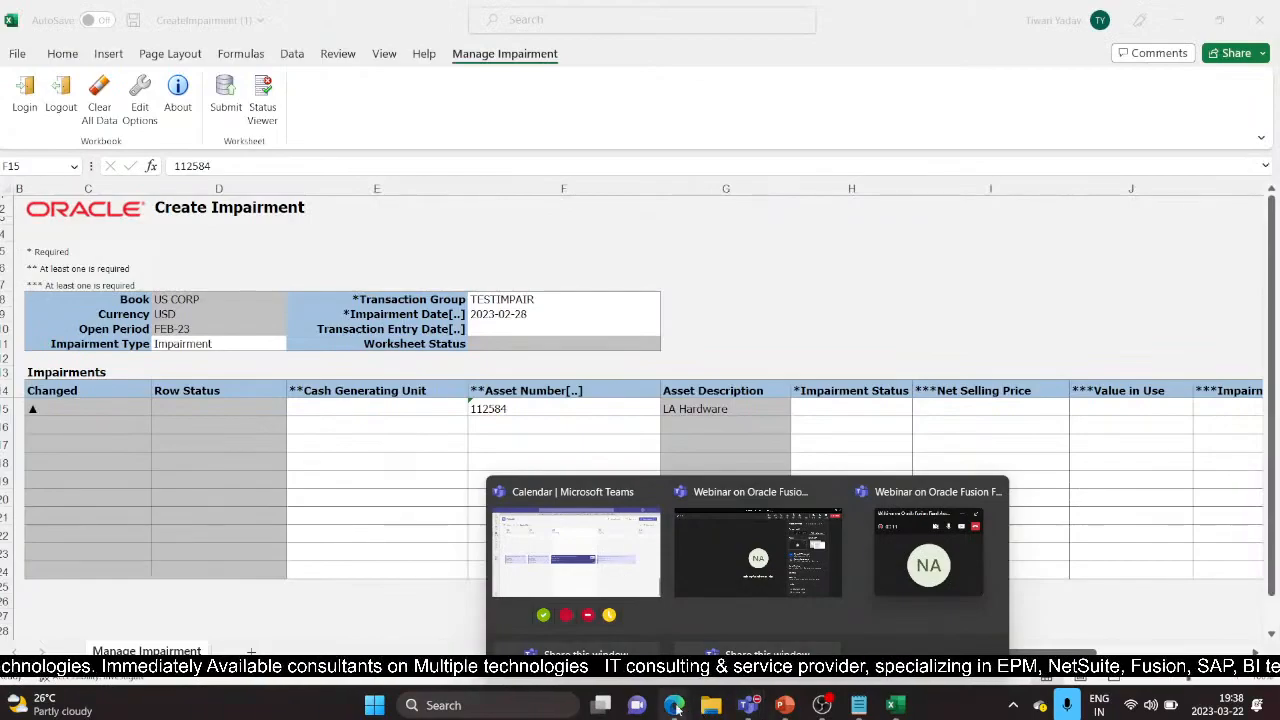
In the browser, cancel the new impairment and leave the Impair Assets page
mouse_move(674, 705)
click(645, 594)
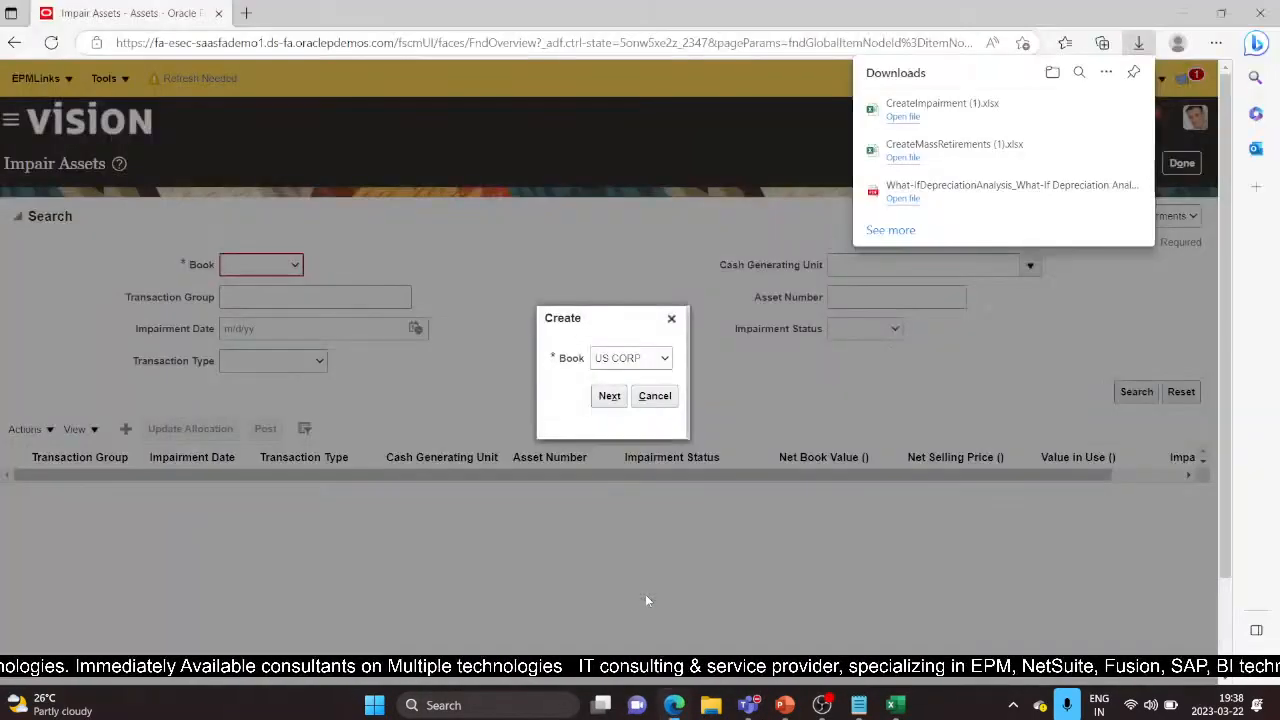
click(655, 395)
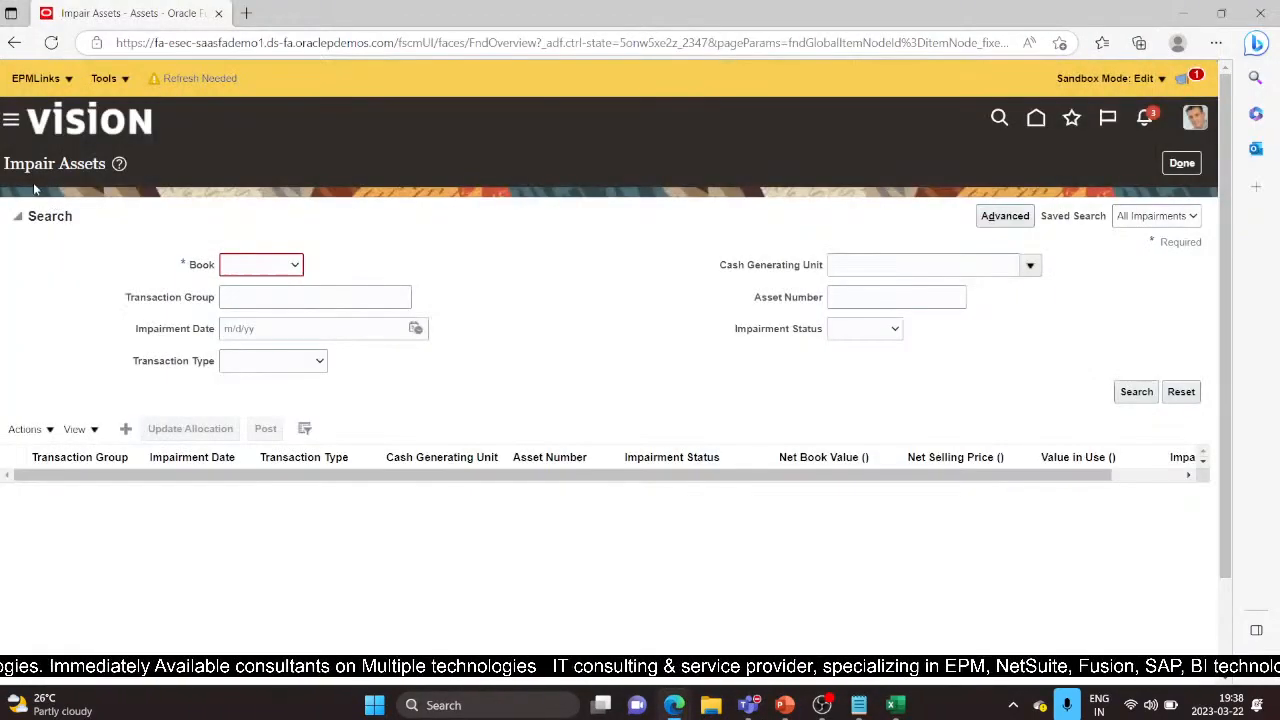
click(1183, 163)
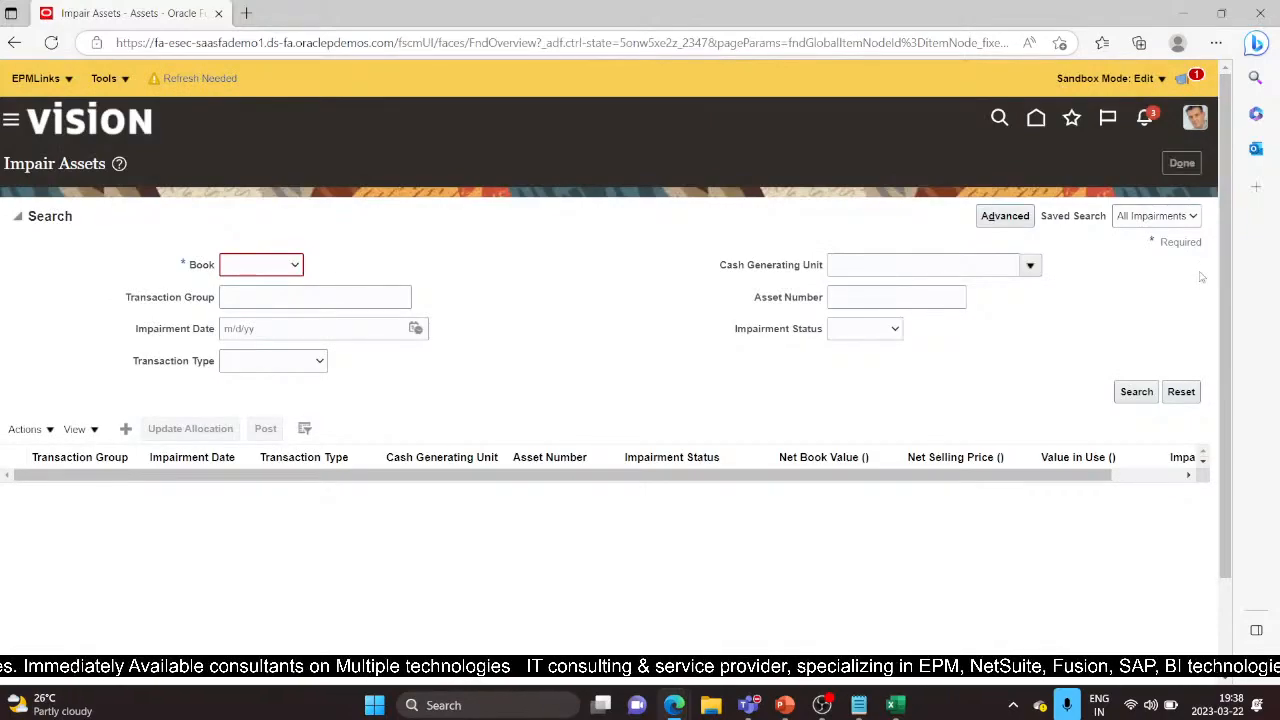
Look up asset 112584 in Asset Inquiry, note its 6,394.49 net book value, then return to Excel
click(1199, 284)
scroll(1090, 470, down, 2)
click(1094, 431)
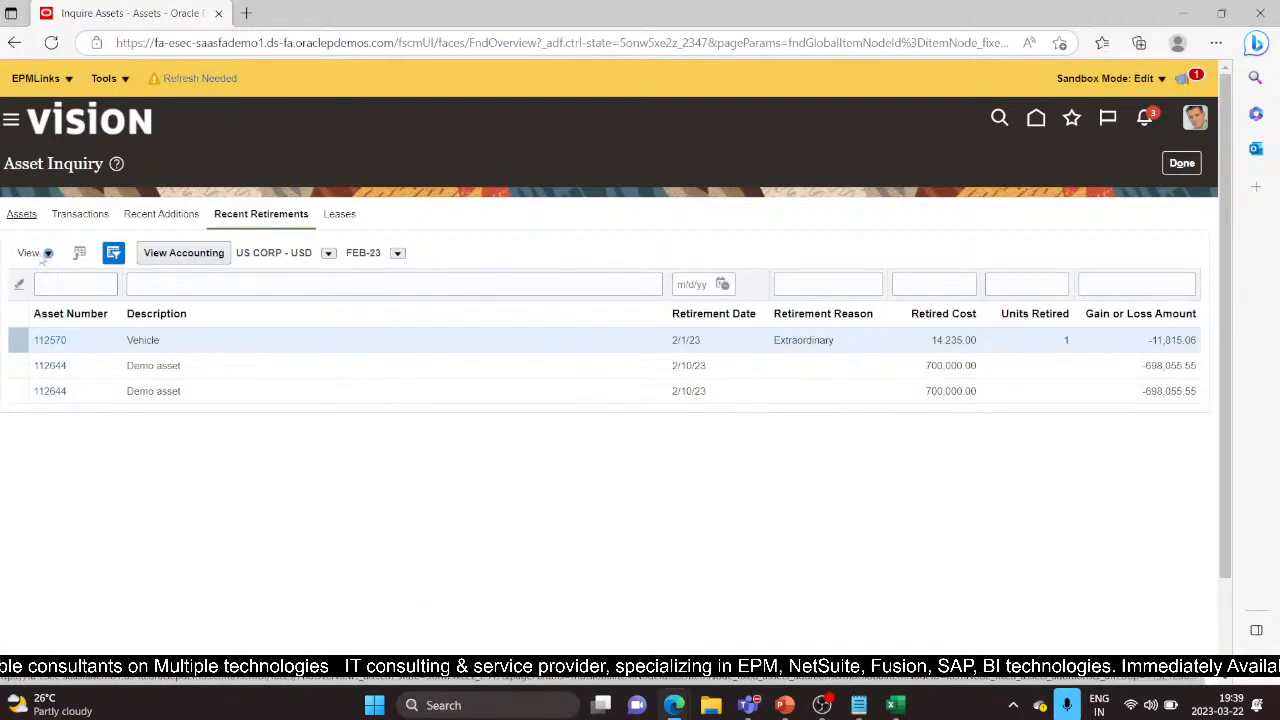
click(291, 380)
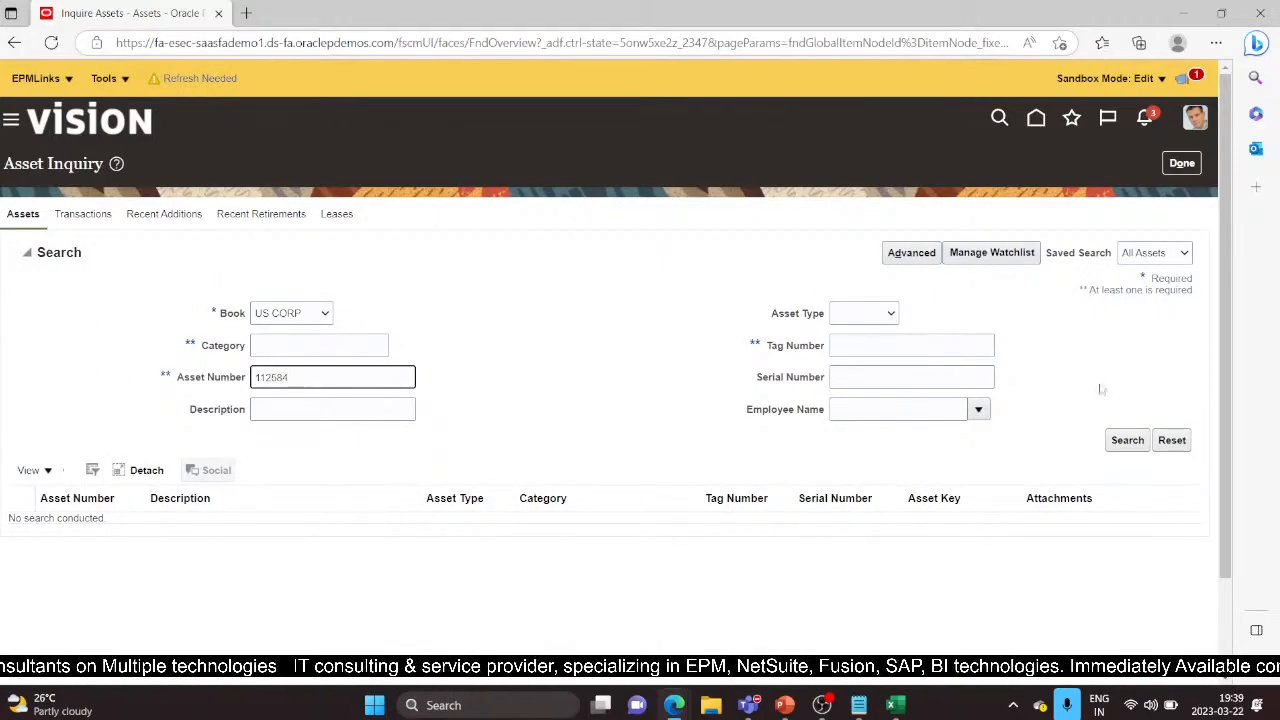
click(1127, 440)
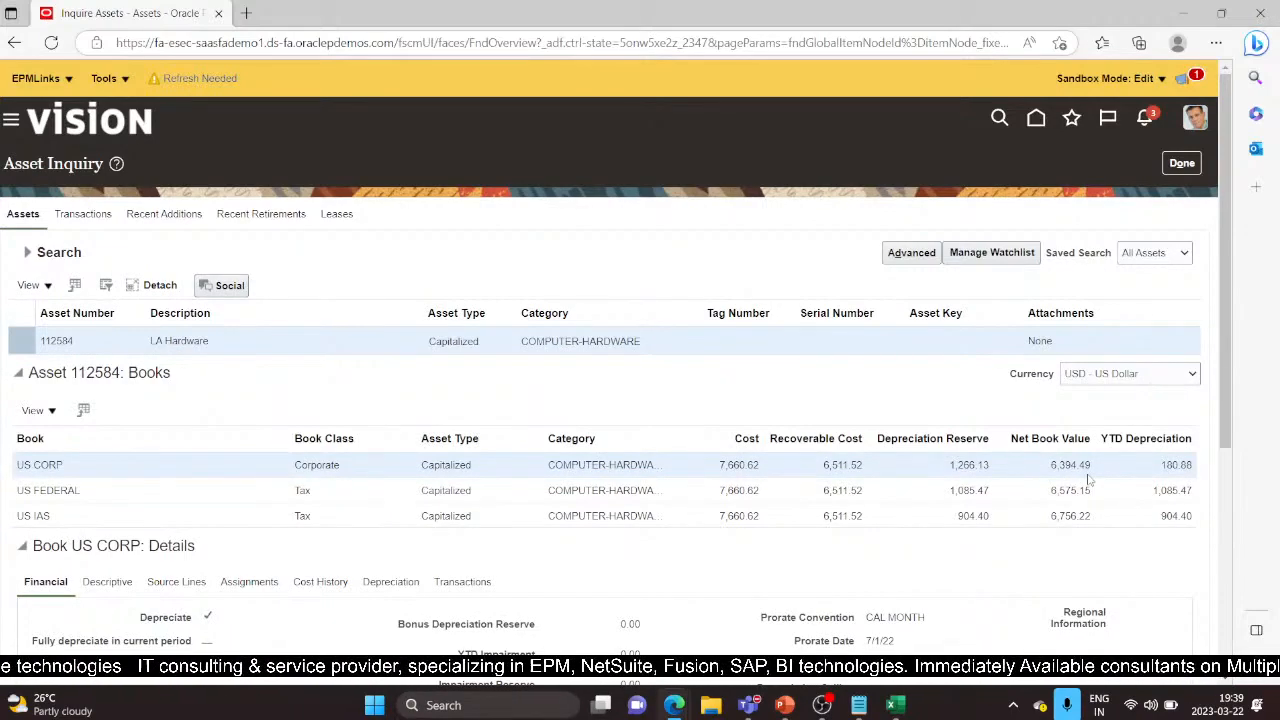
key(alt+Tab)
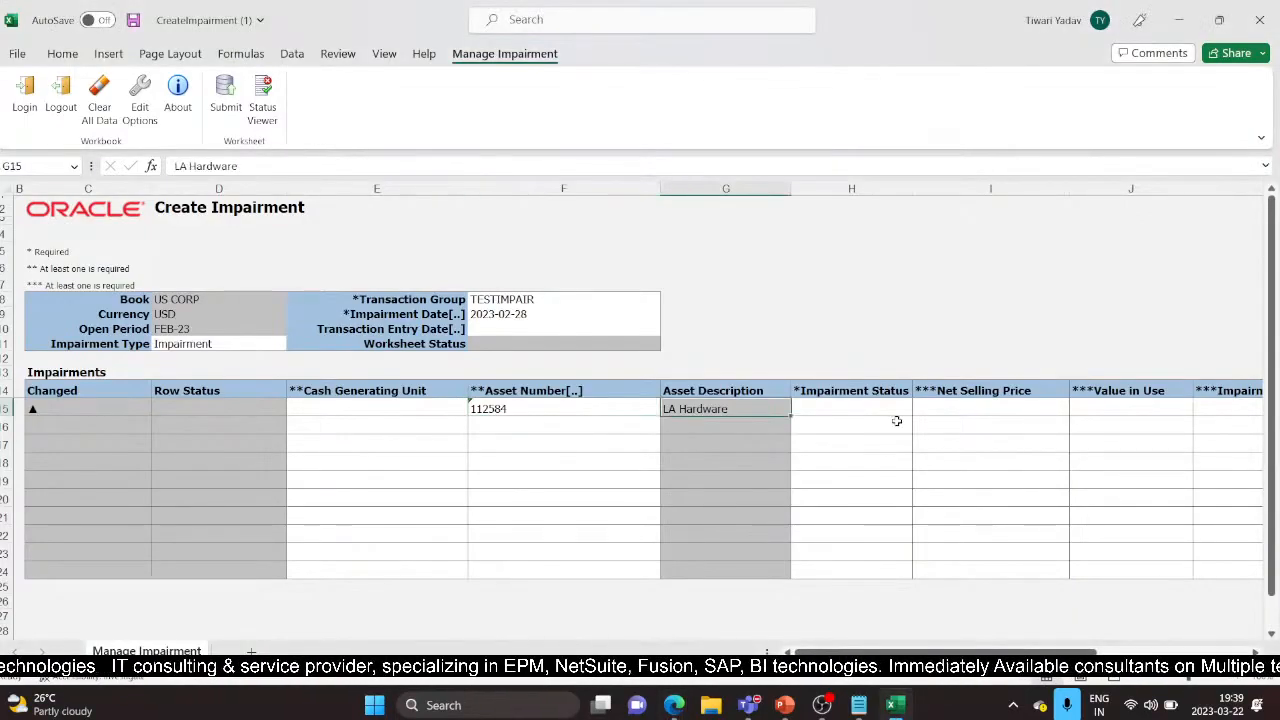
Set row 15's impairment status to Preview and compare it with the asset's book values
click(869, 409)
click(920, 409)
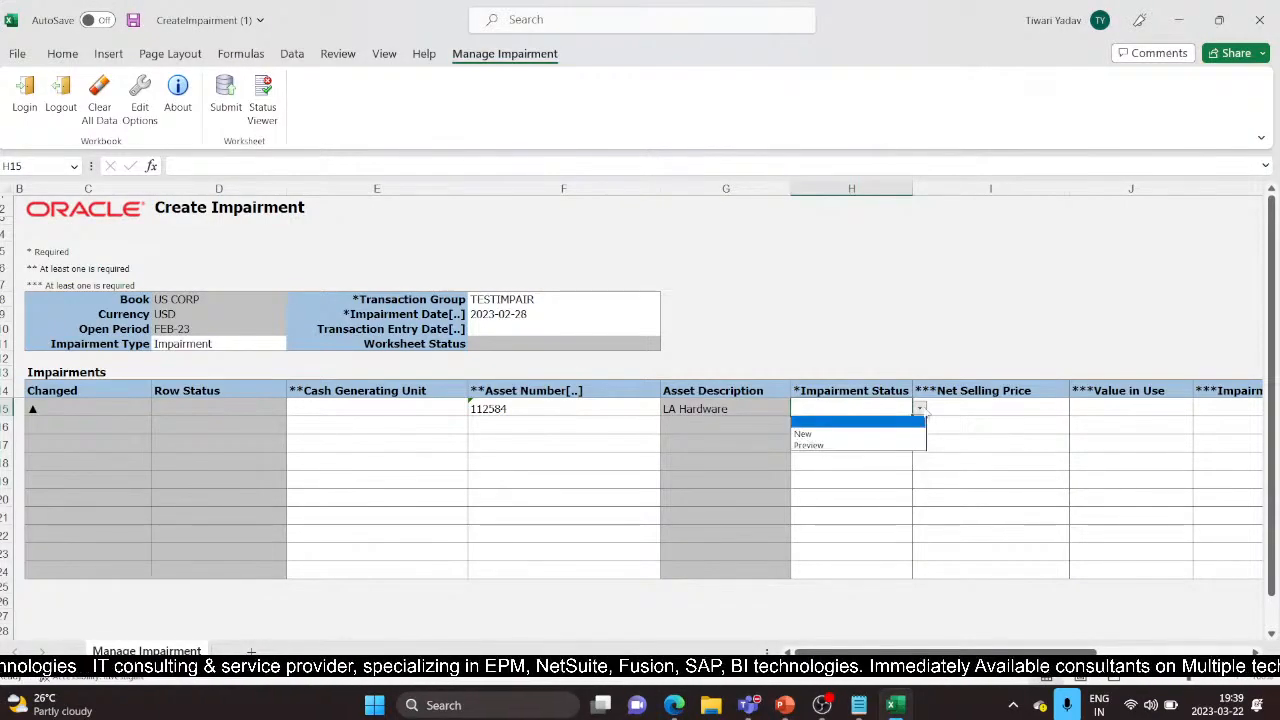
click(856, 443)
click(993, 412)
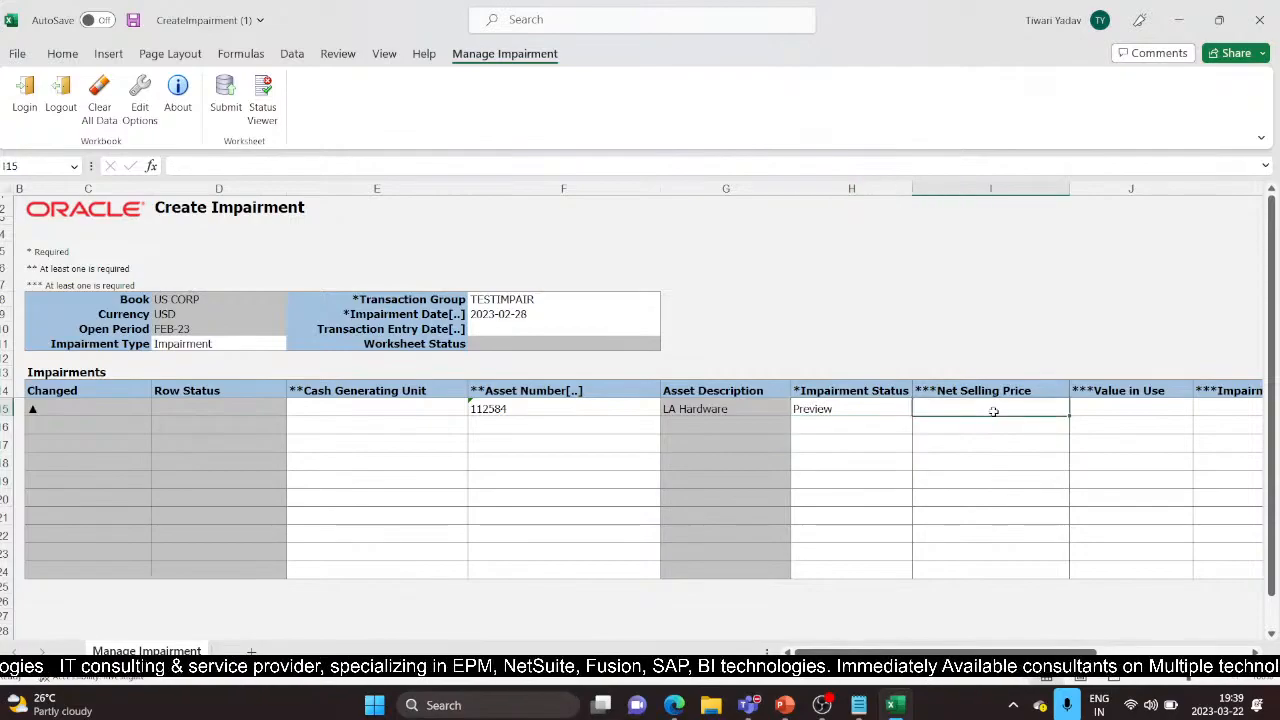
key(alt+Tab)
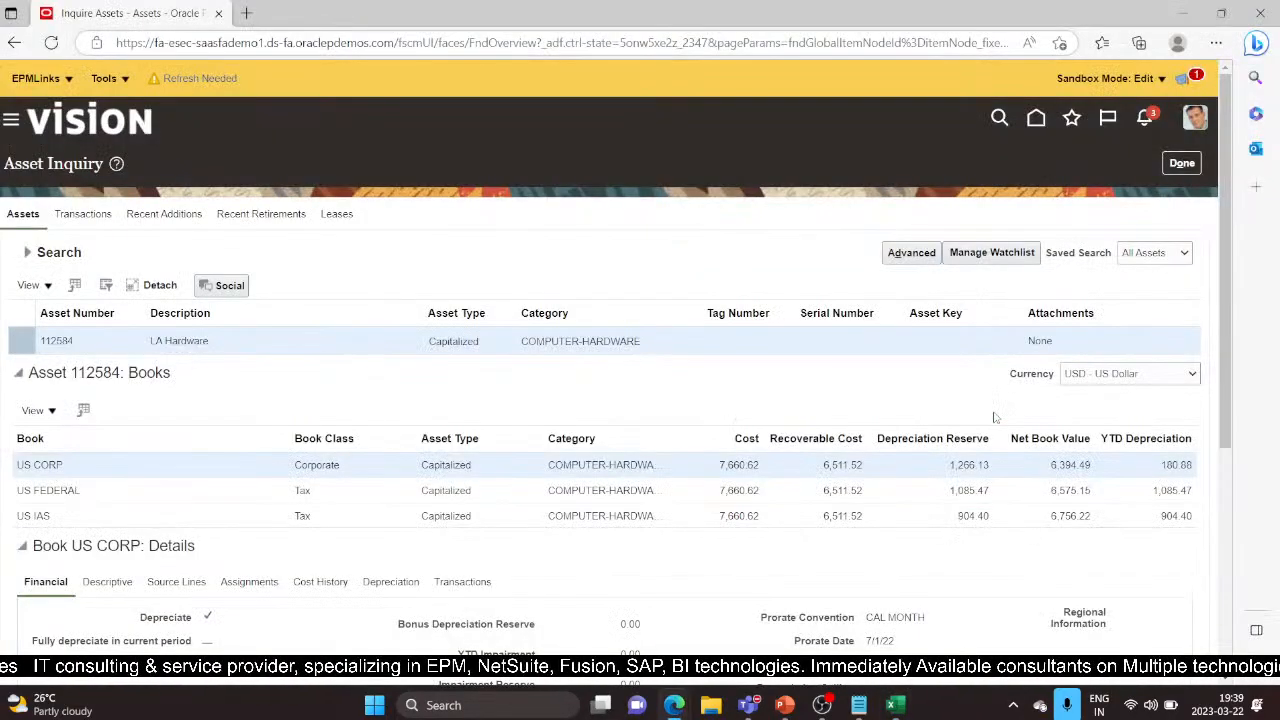
key(alt+Tab)
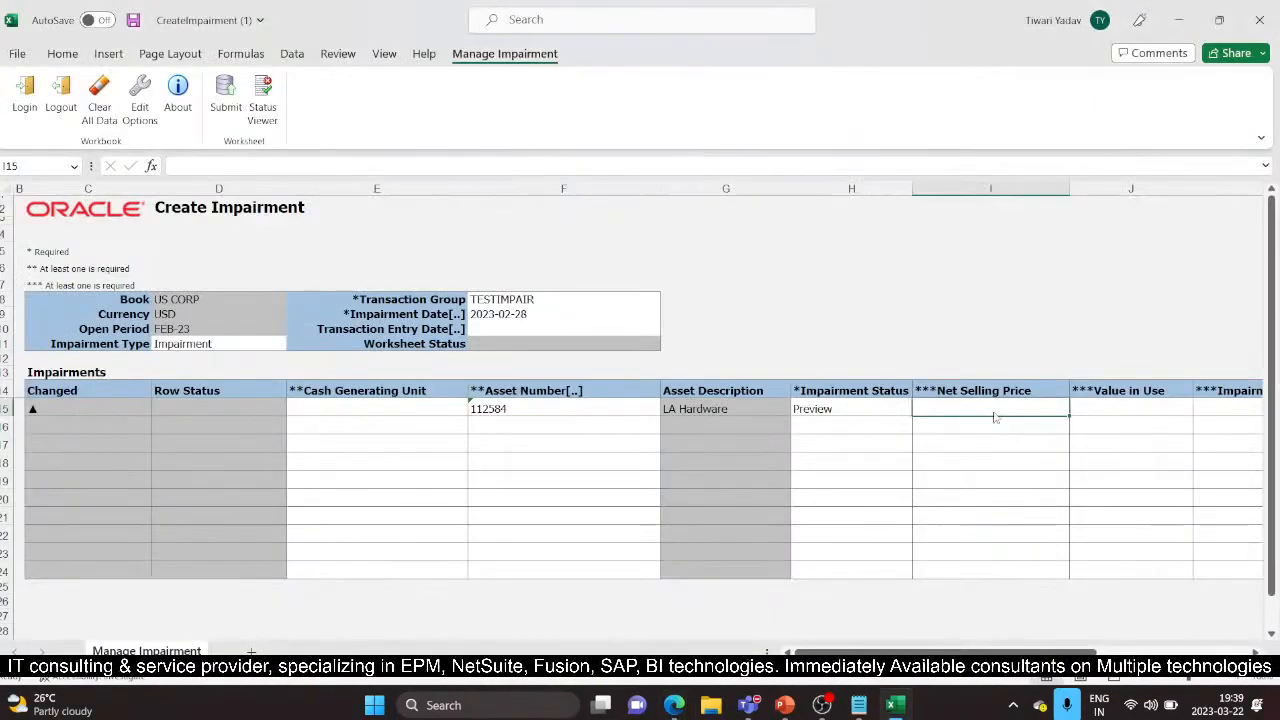
key(alt+Tab)
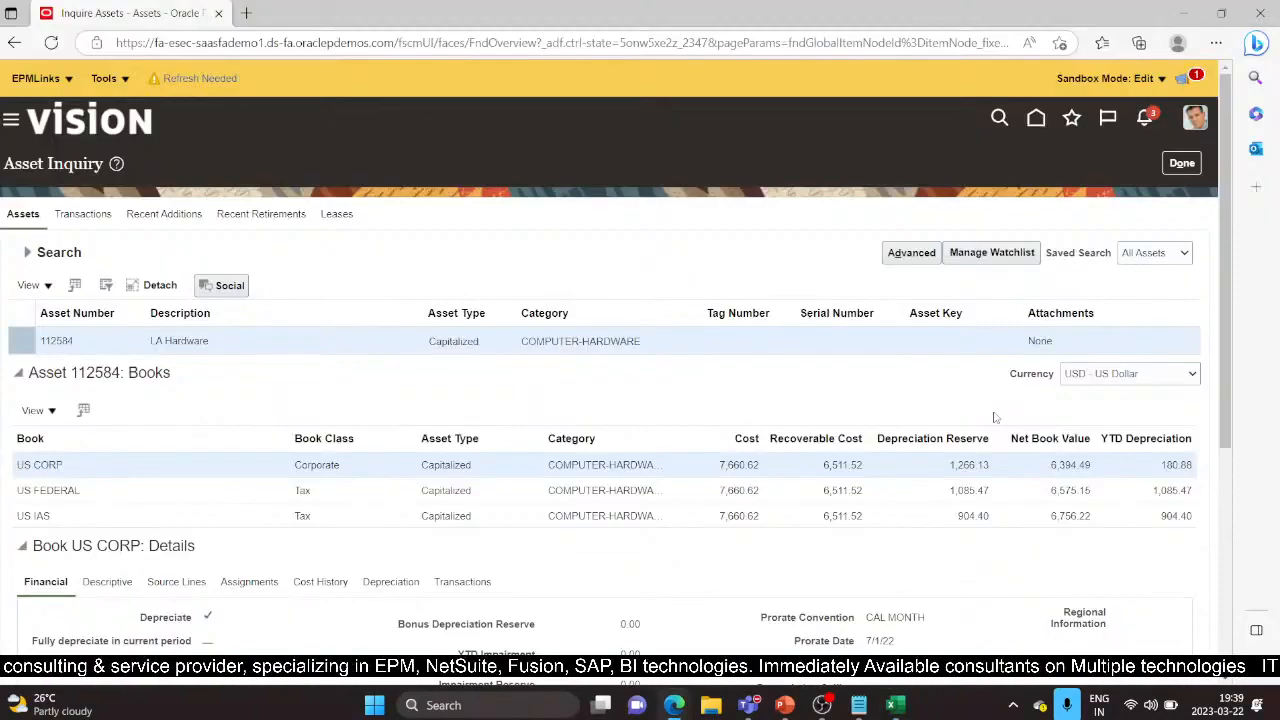
key(alt+Tab)
Enter net selling price 500 and value in use 6,394.49, then check the remaining columns
double_click(993, 411)
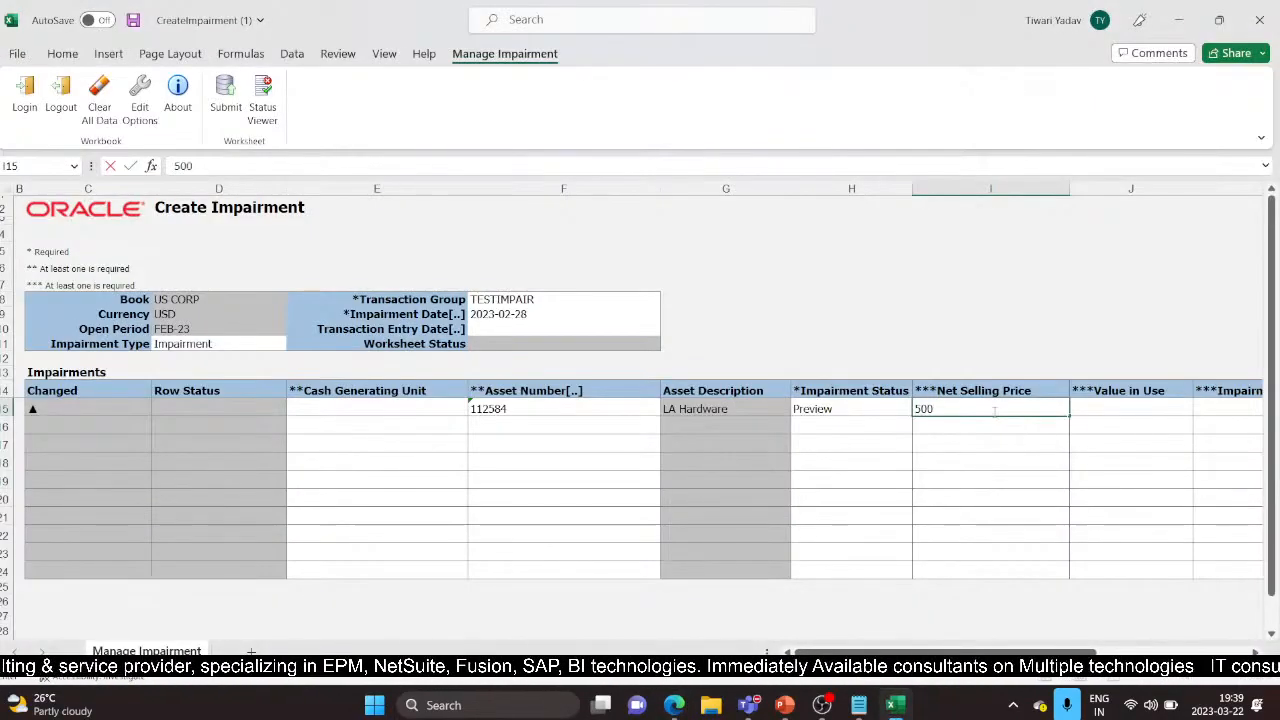
key(Tab)
key(alt+Tab)
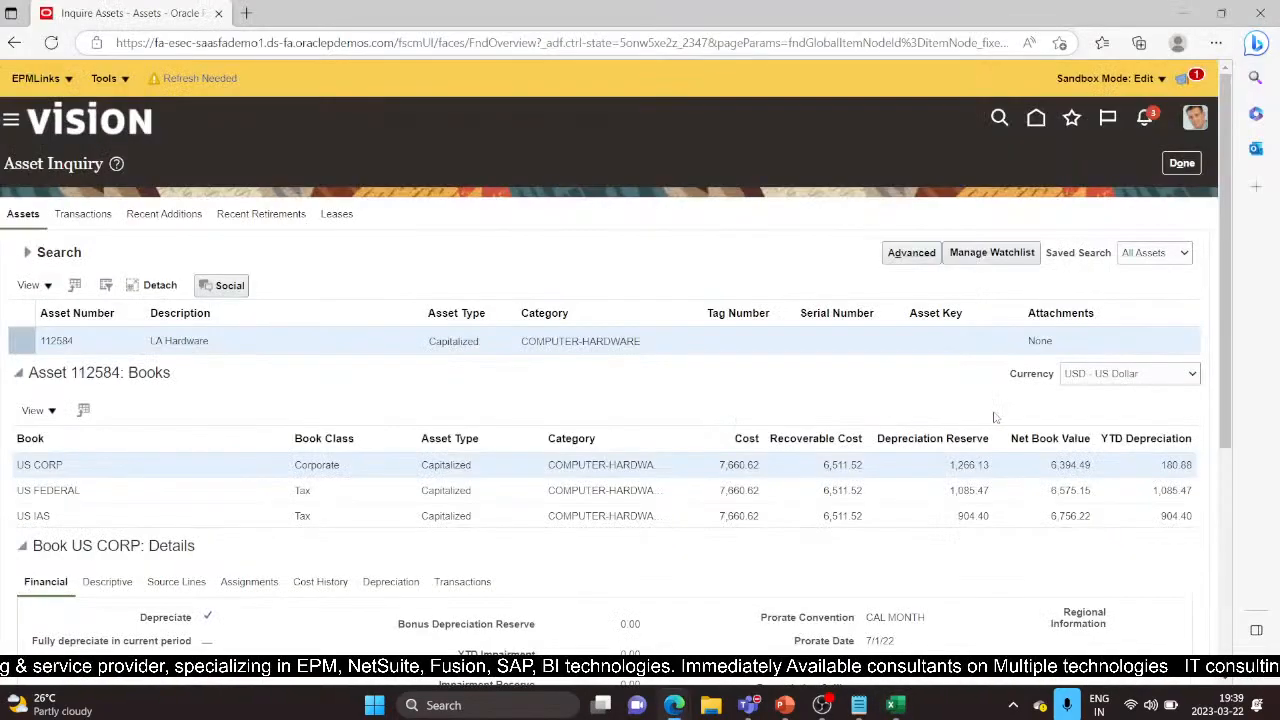
key(alt+Tab)
text(6394)
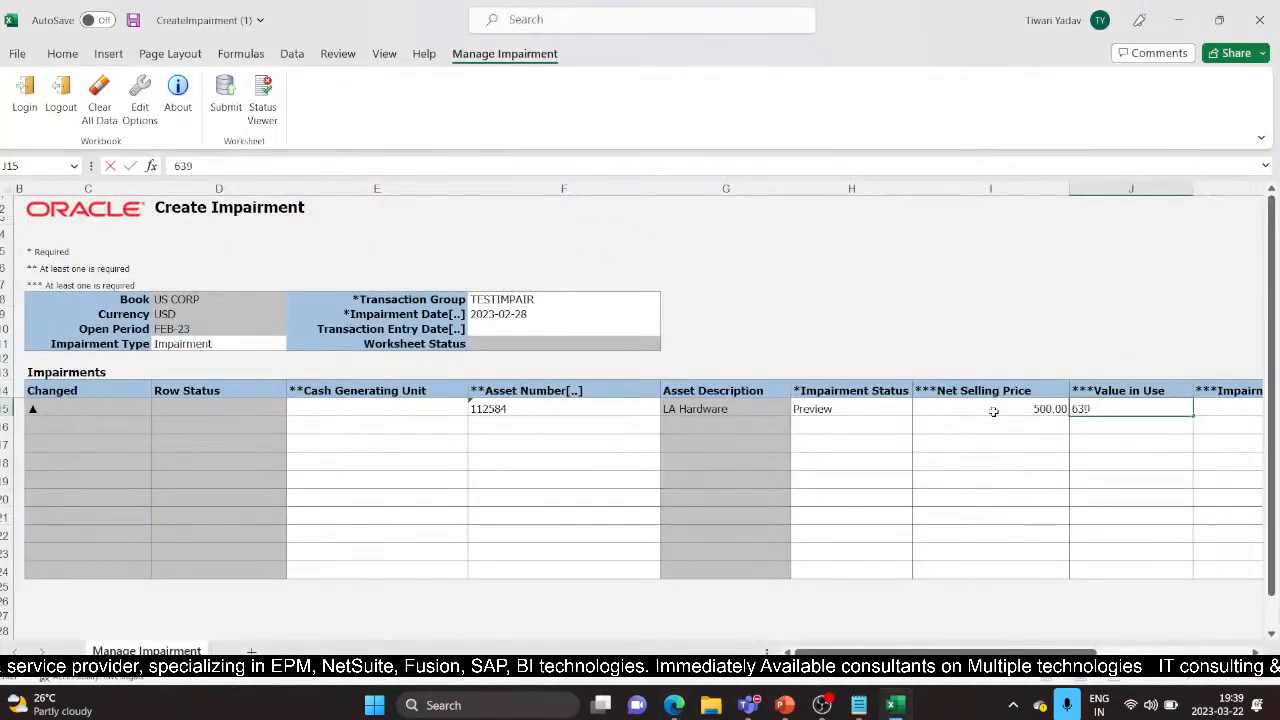
key(alt+Tab)
key(alt+Tab)
text(.49)
key(Tab)
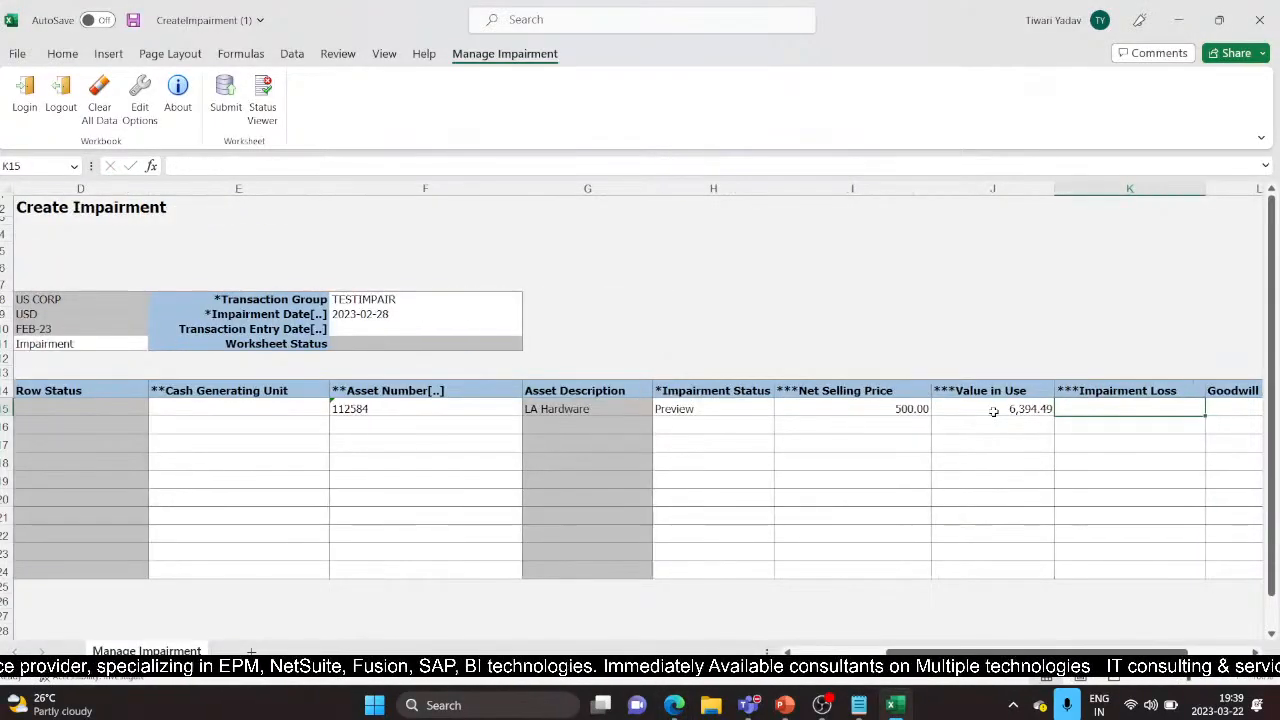
key(Tab)
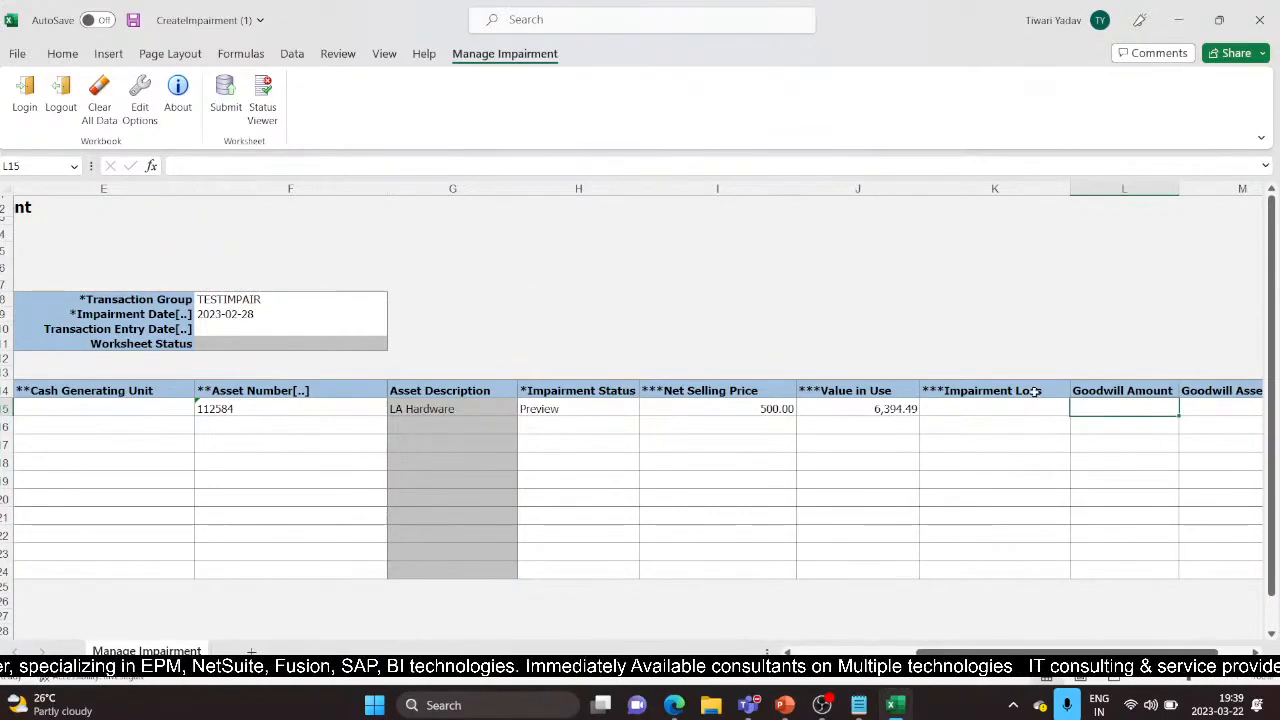
key(Tab)
key(Tab)
key(Tab)
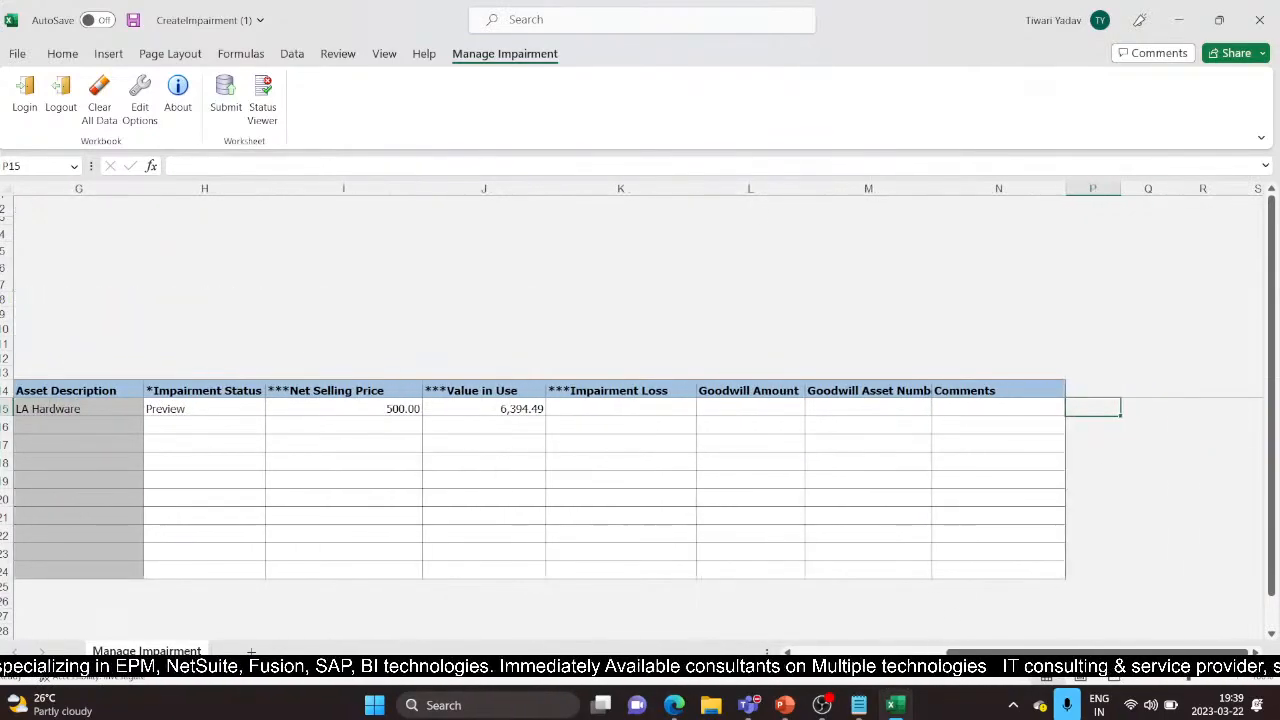
drag(1105, 653, 972, 653)
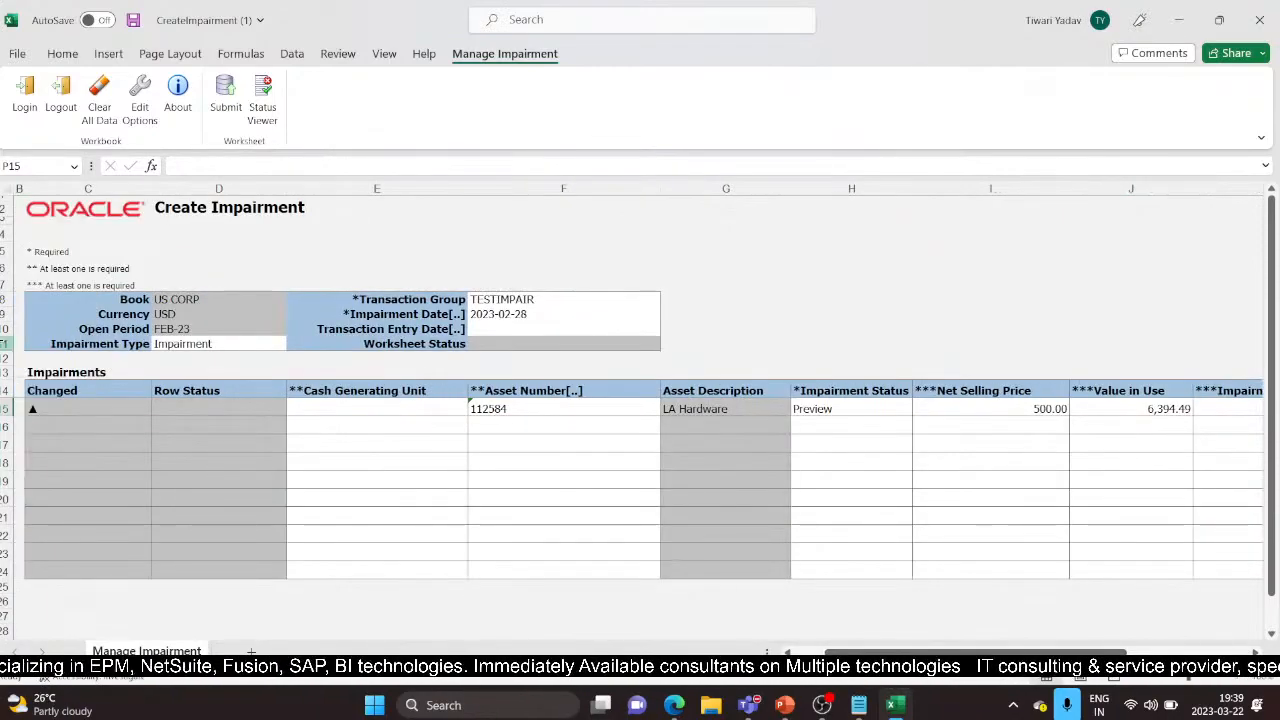
Submit the impairment row so it reads 'Row inserted successfully', then return to Asset Inquiry
click(226, 98)
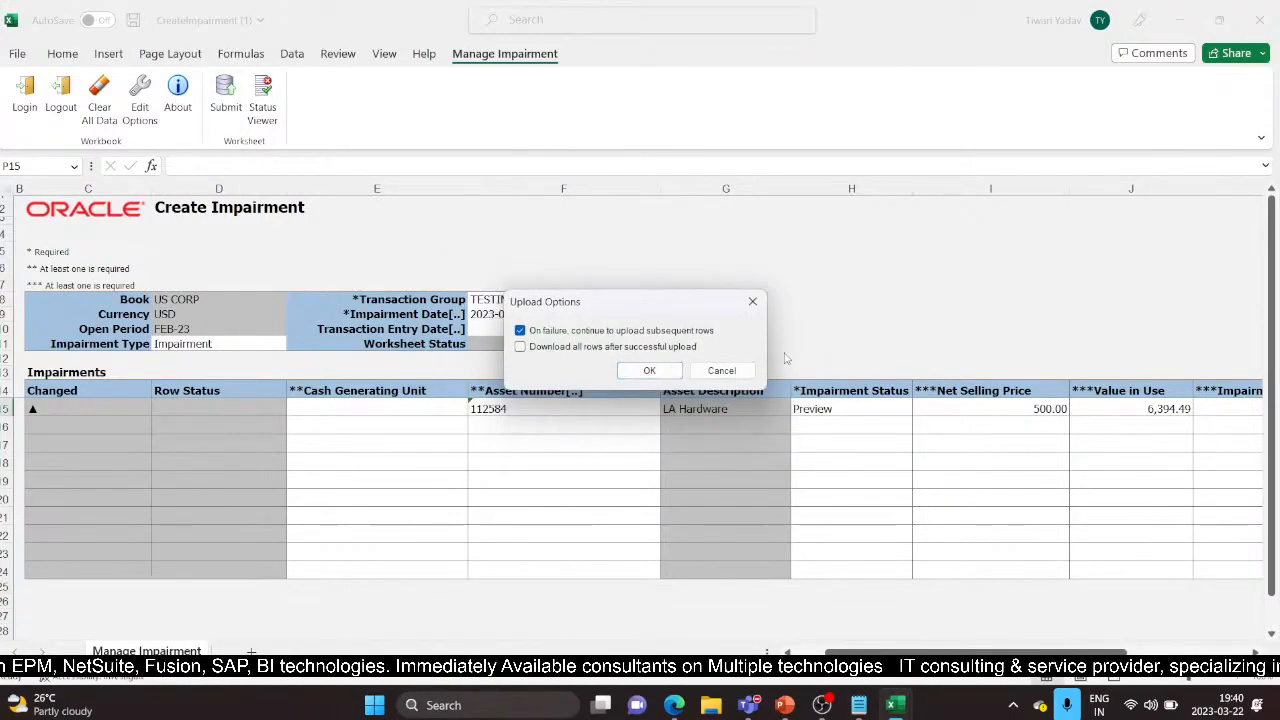
click(628, 369)
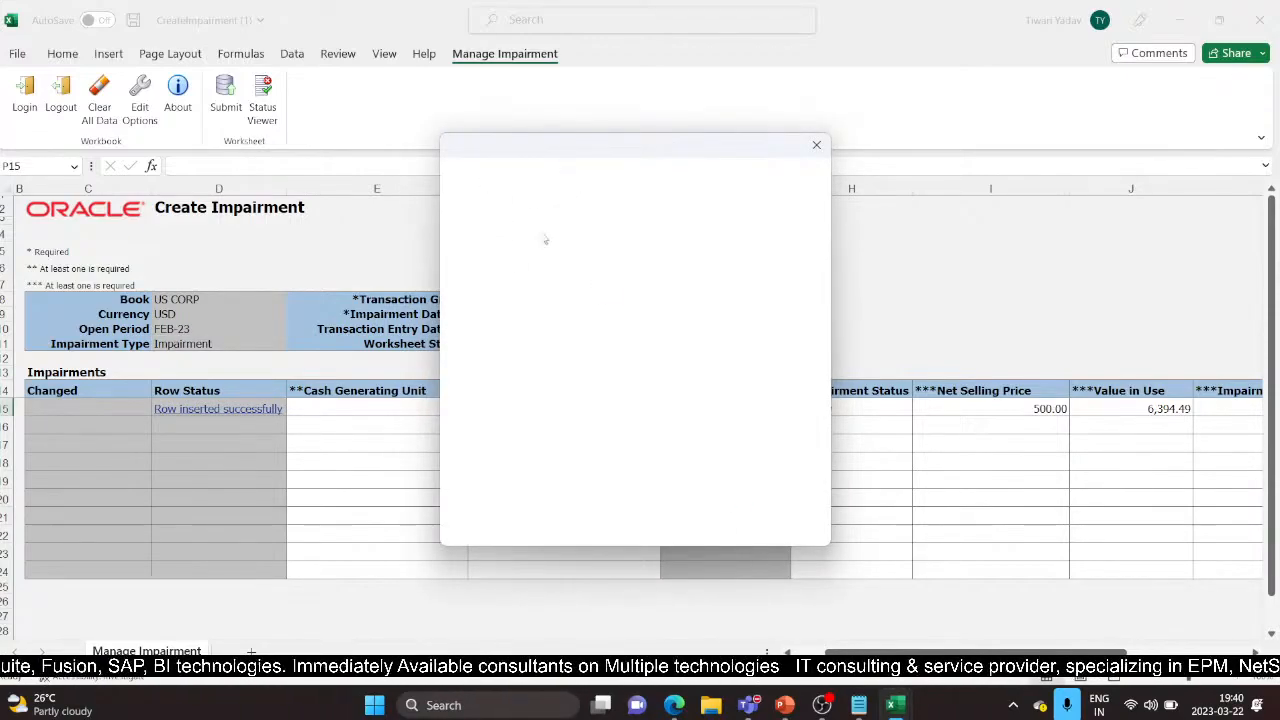
drag(496, 199, 521, 199)
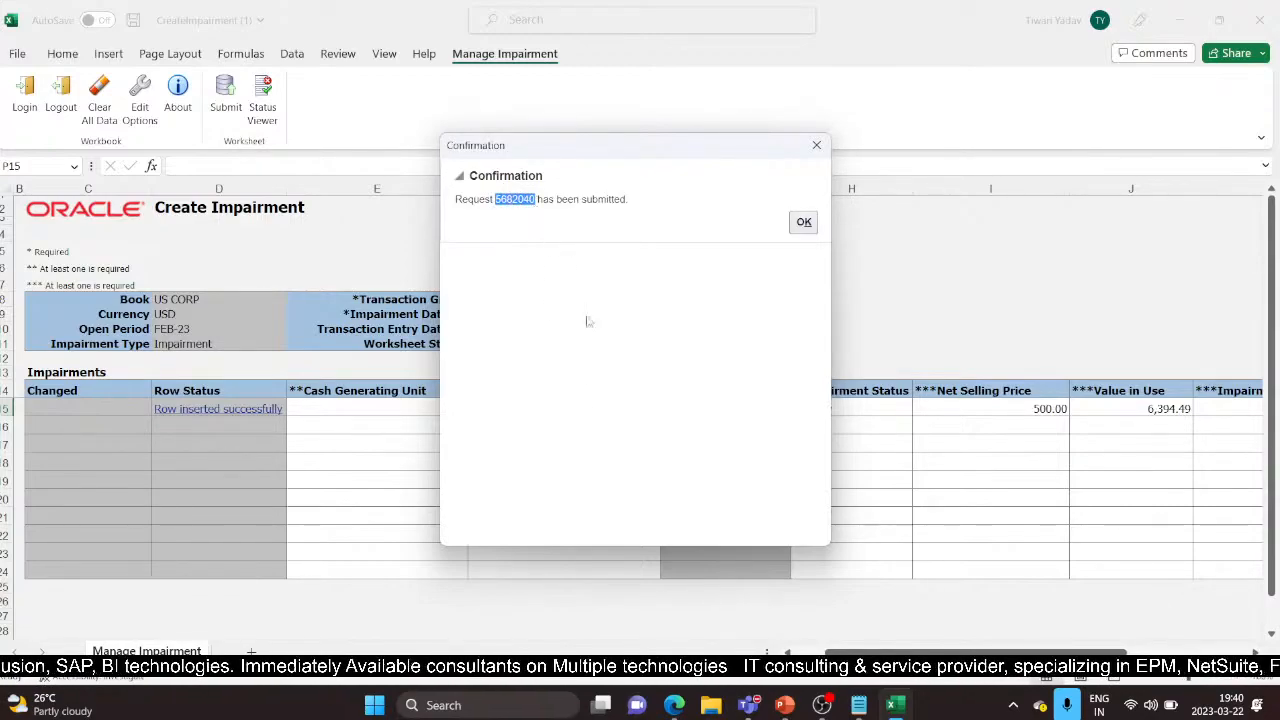
click(806, 232)
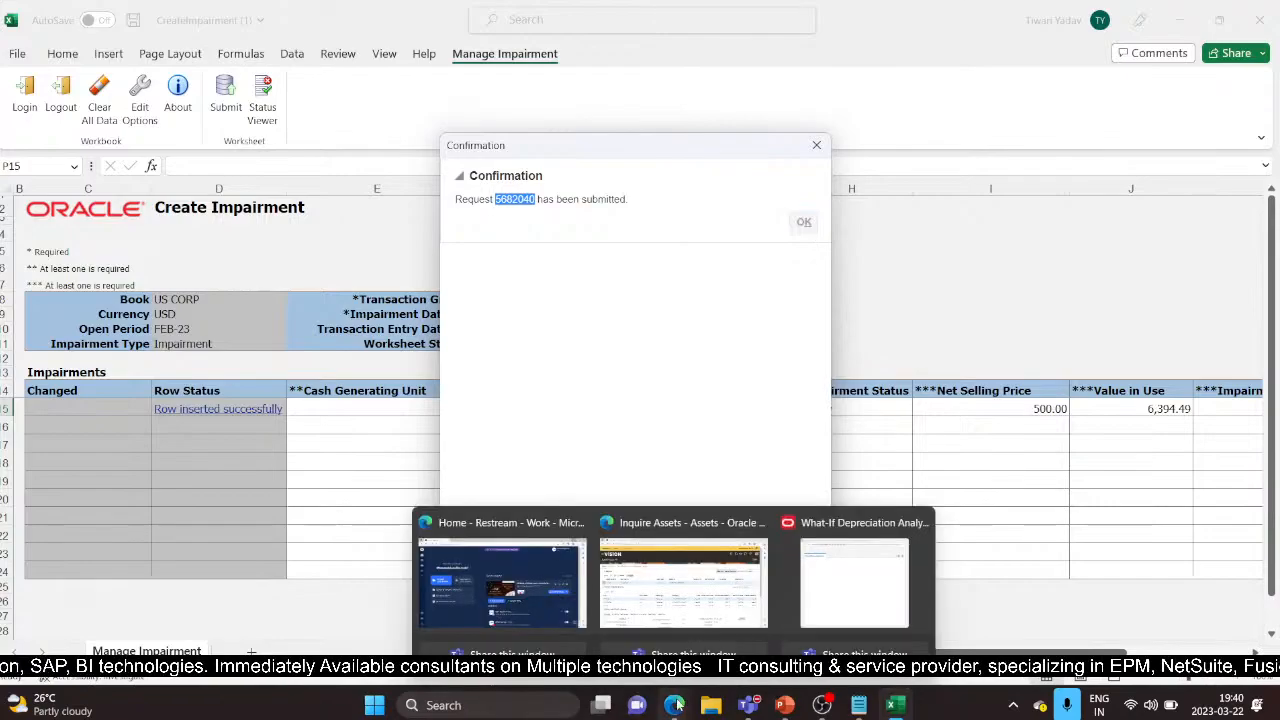
mouse_move(674, 705)
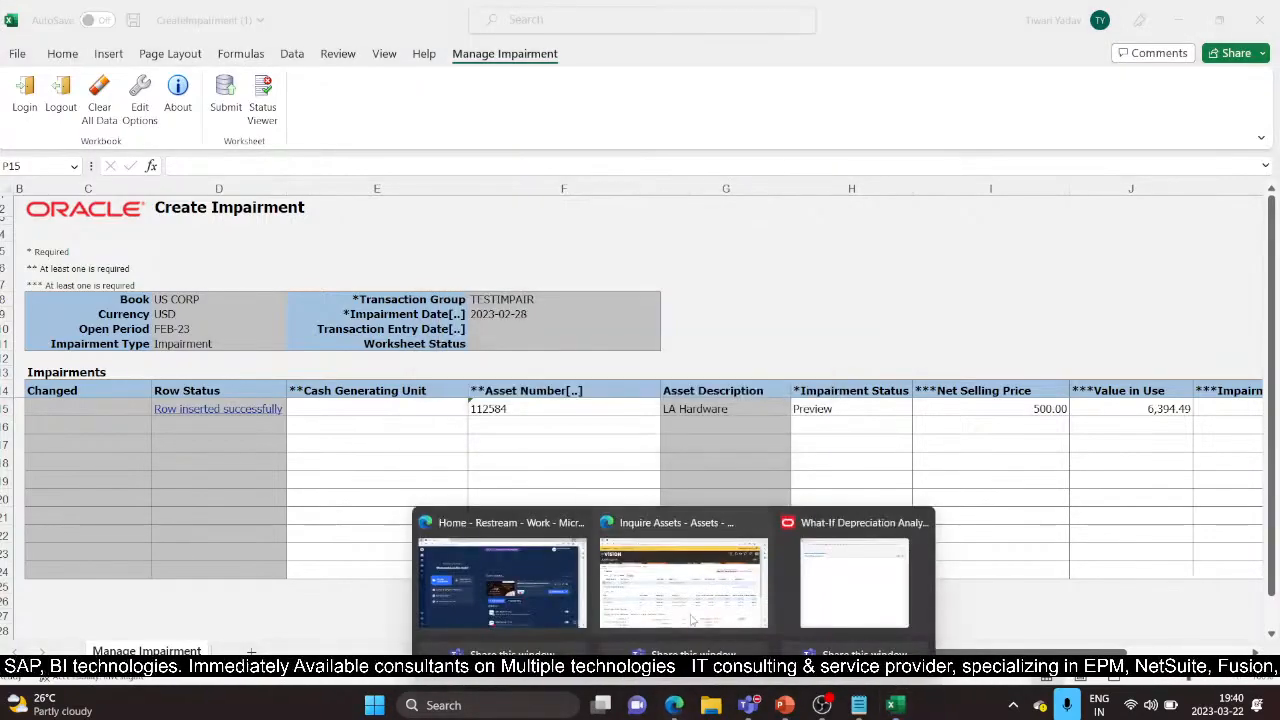
click(686, 587)
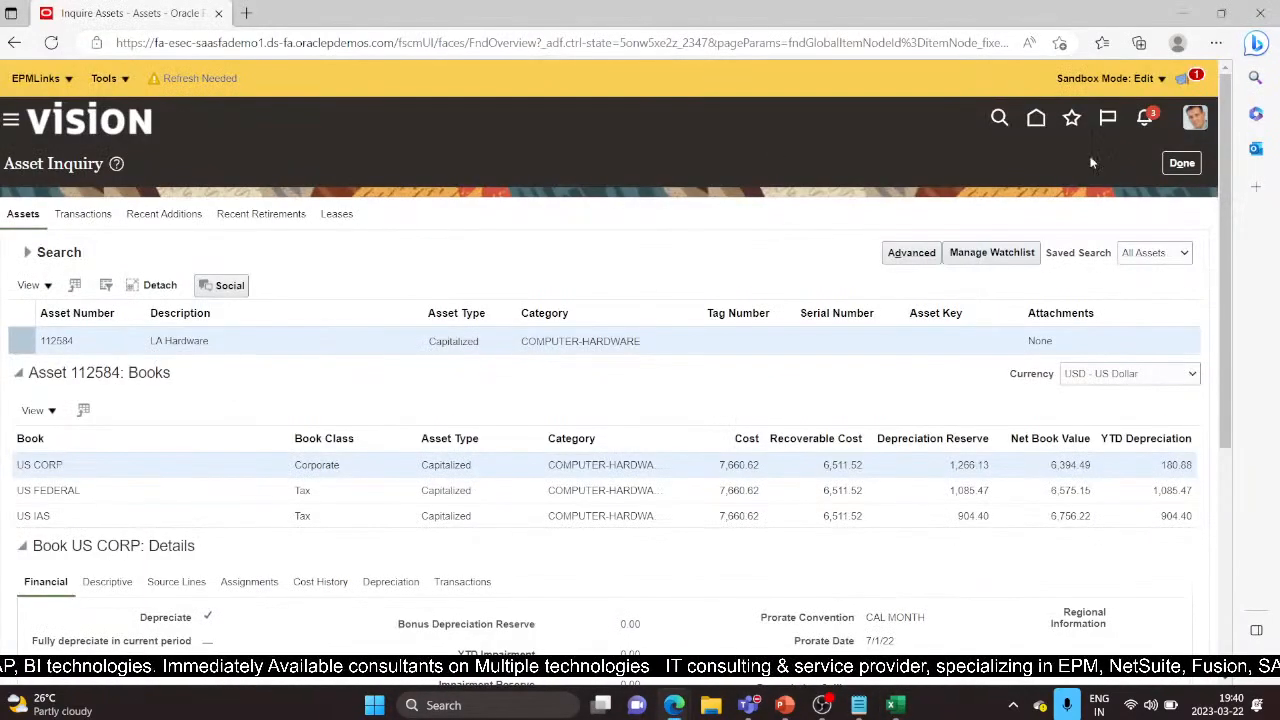
Return from Asset Inquiry to Impair Assets and filter it to the US CORP book
click(1180, 163)
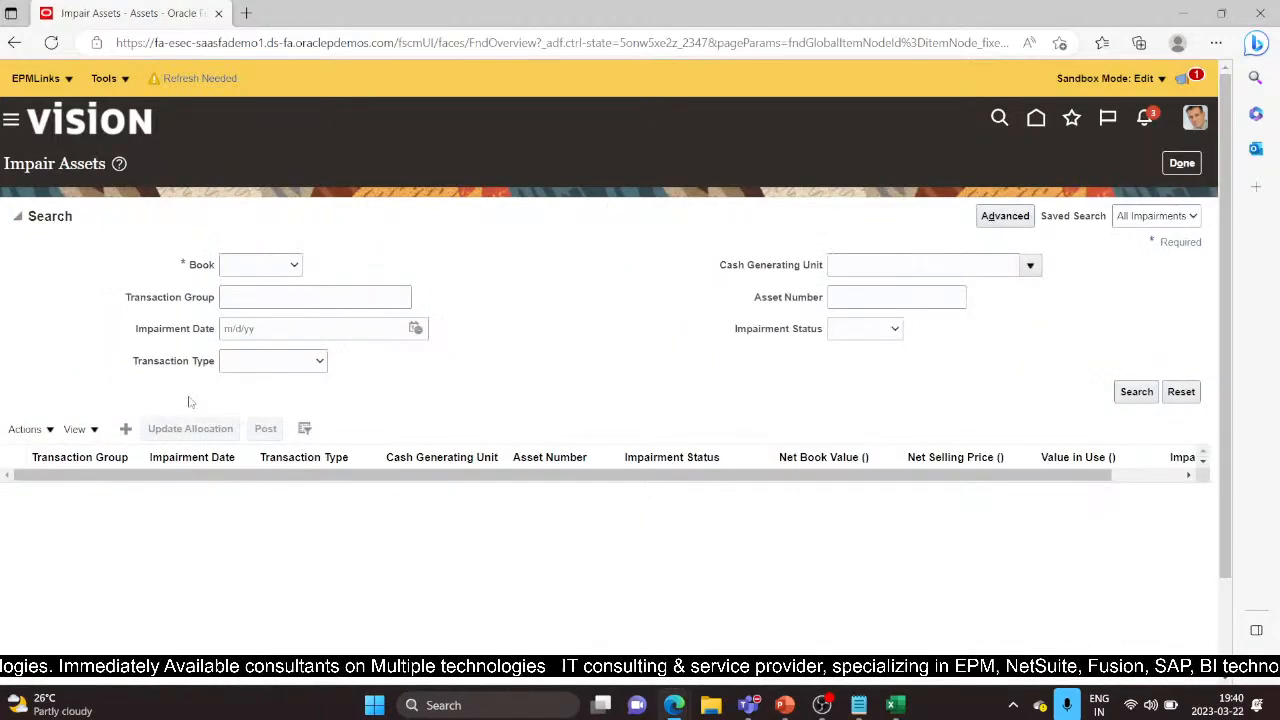
click(284, 266)
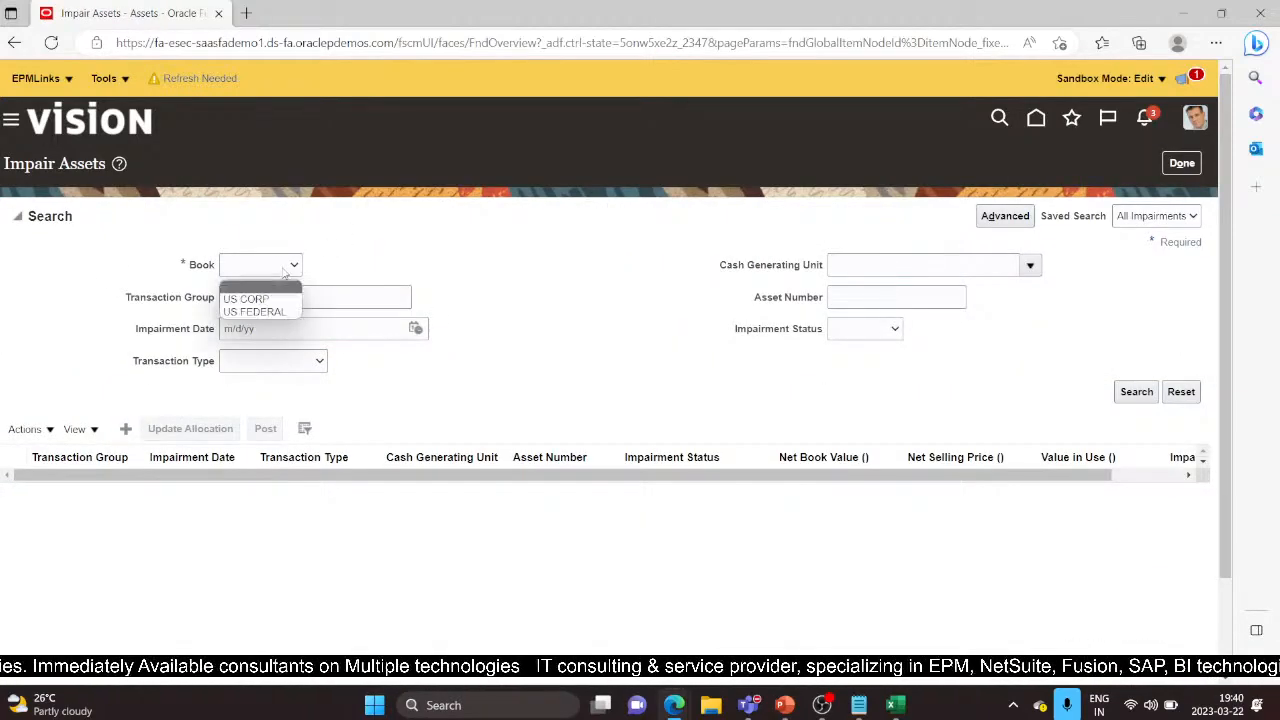
click(250, 295)
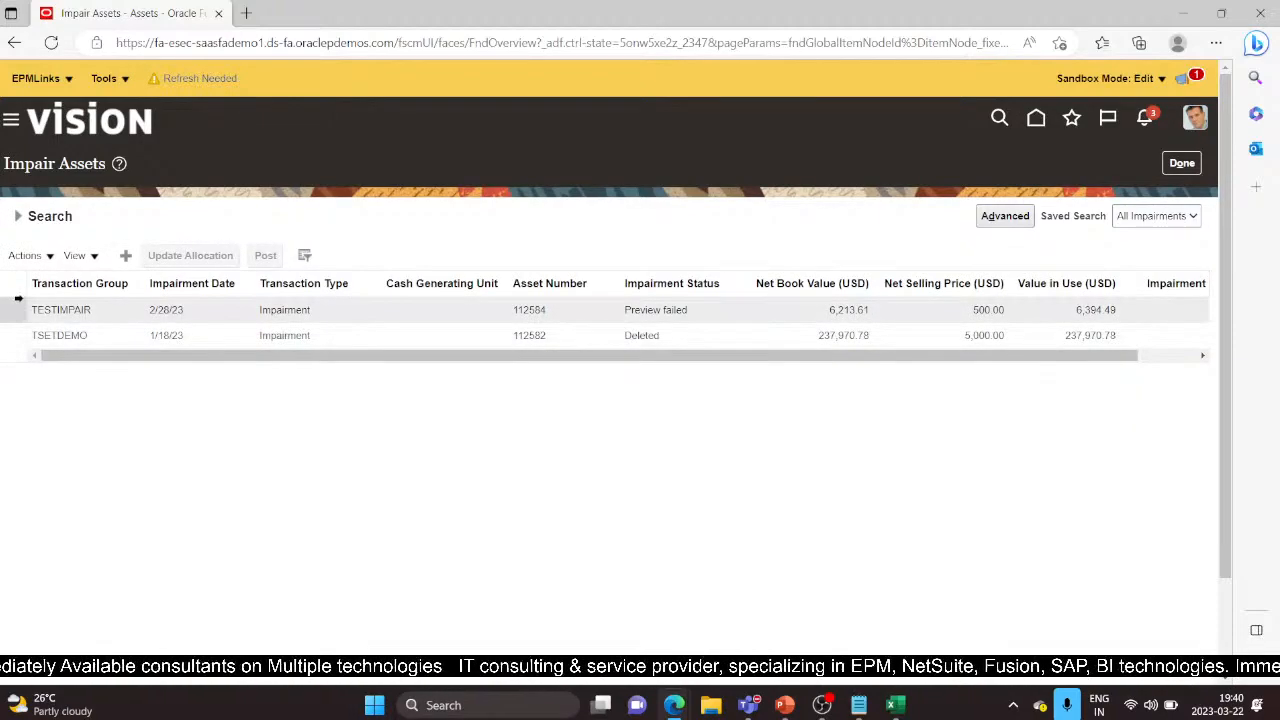
Select the TESTIMPAIR impairment row and download it to a spreadsheet with Actions > Edit
click(705, 316)
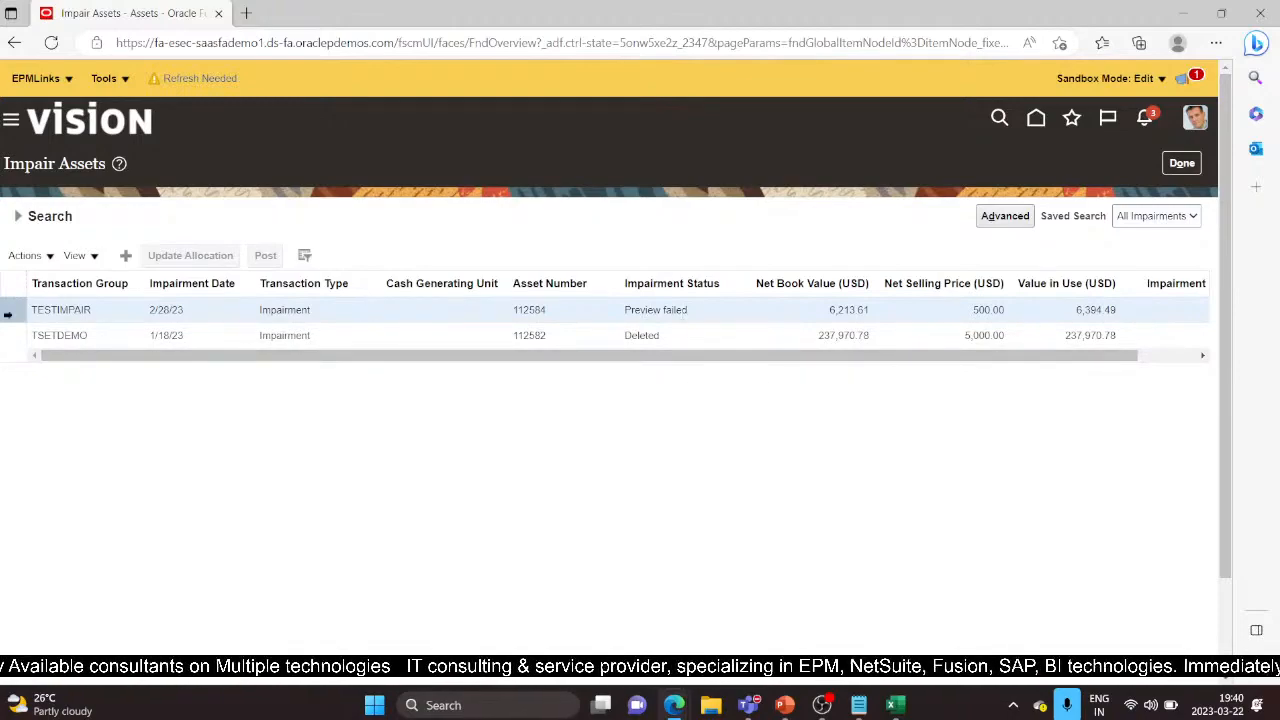
double_click(90, 313)
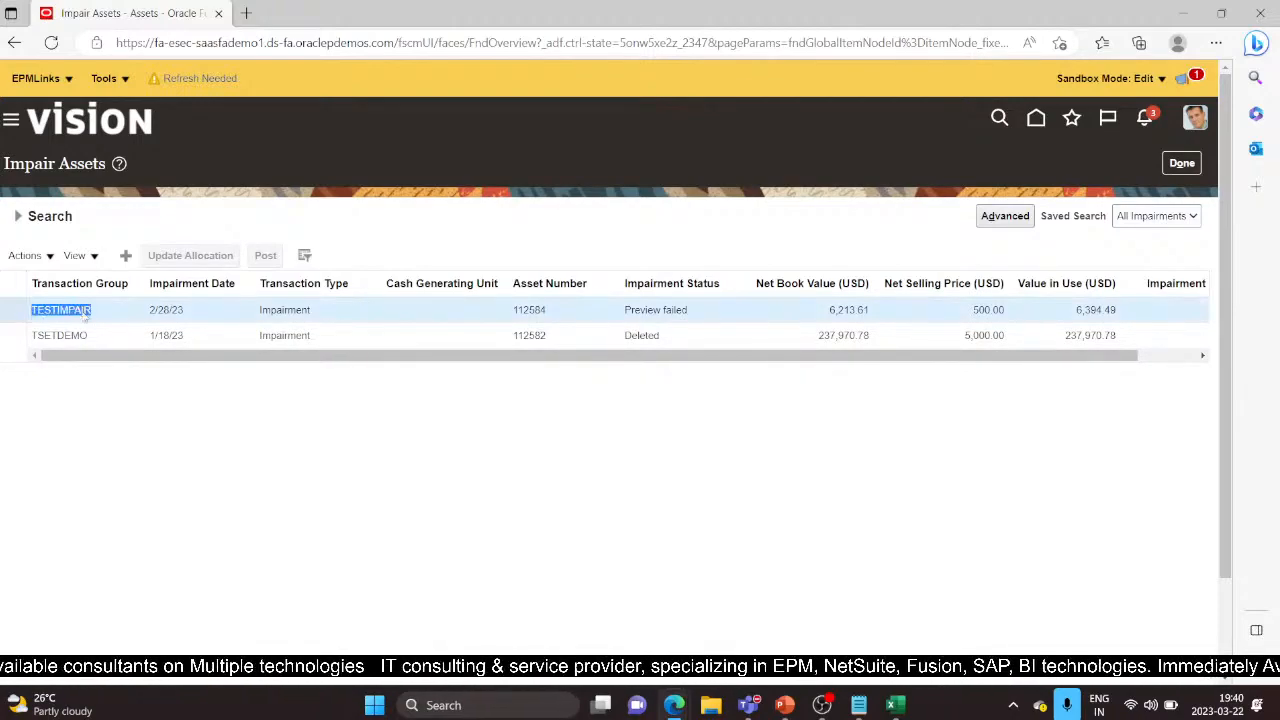
click(20, 310)
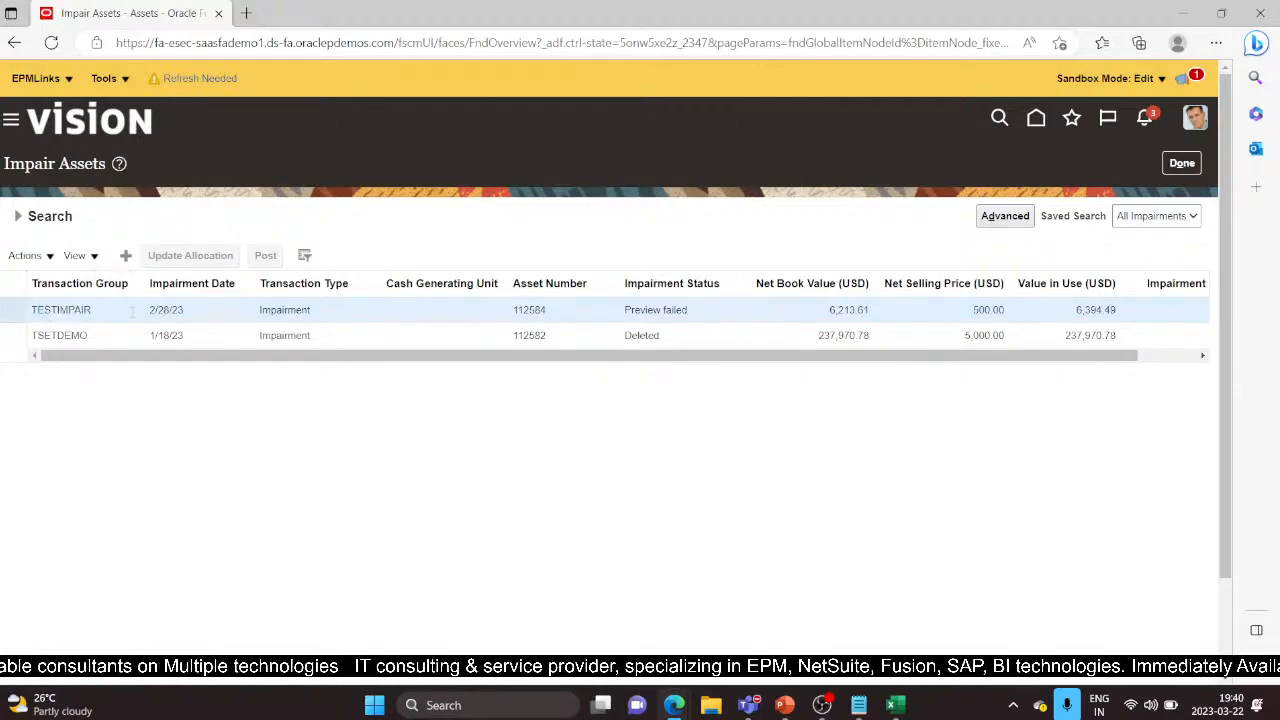
click(48, 257)
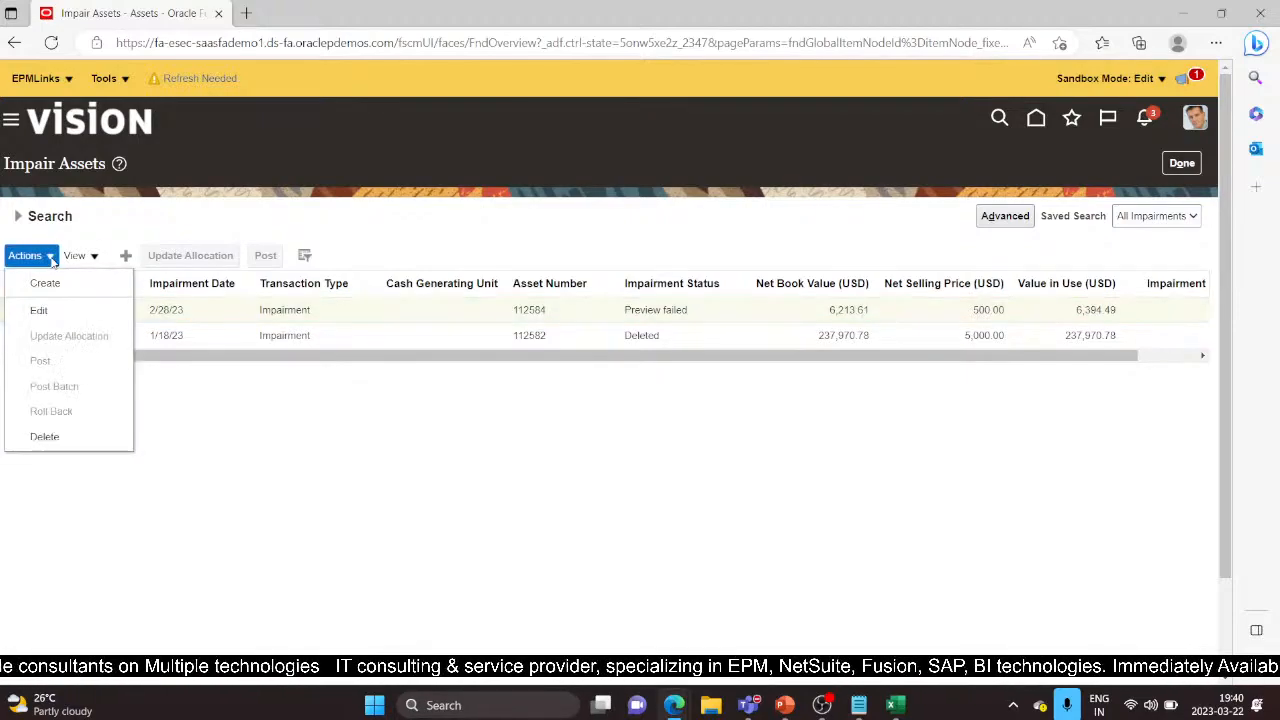
click(73, 317)
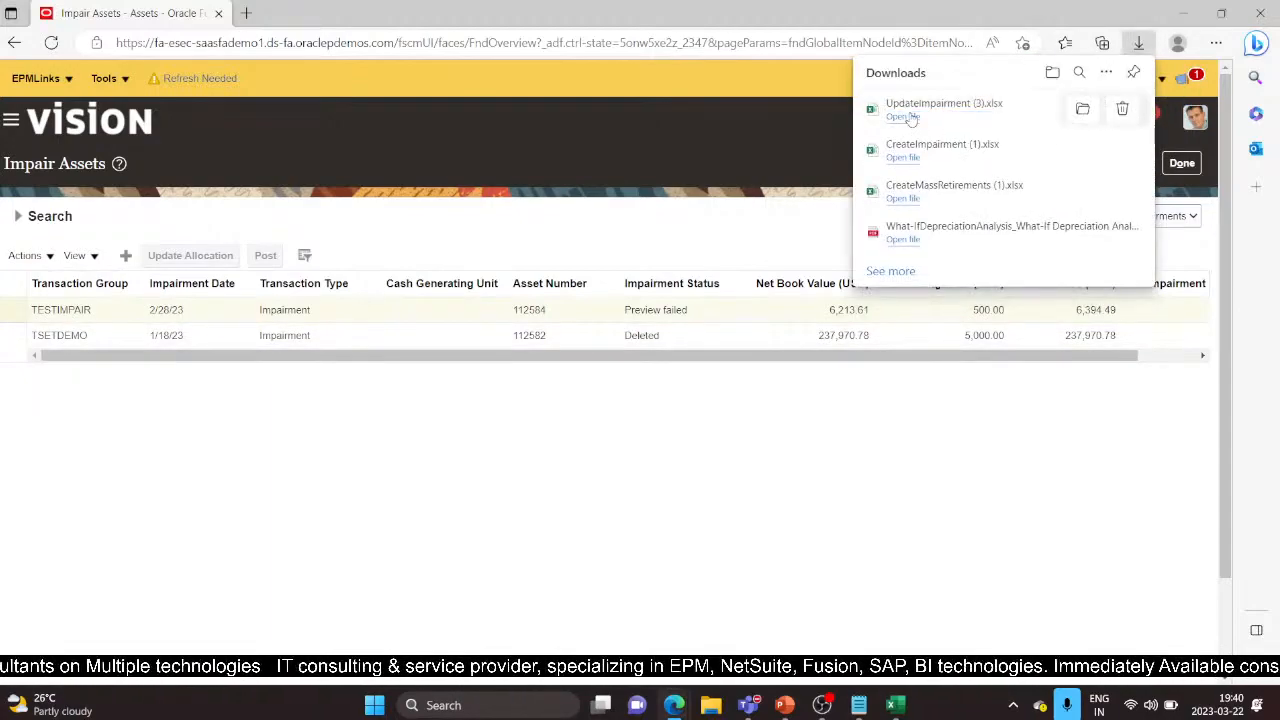
Open UpdateImpairment (3).xlsx, enable editing and connect it to the Fusion server
click(905, 117)
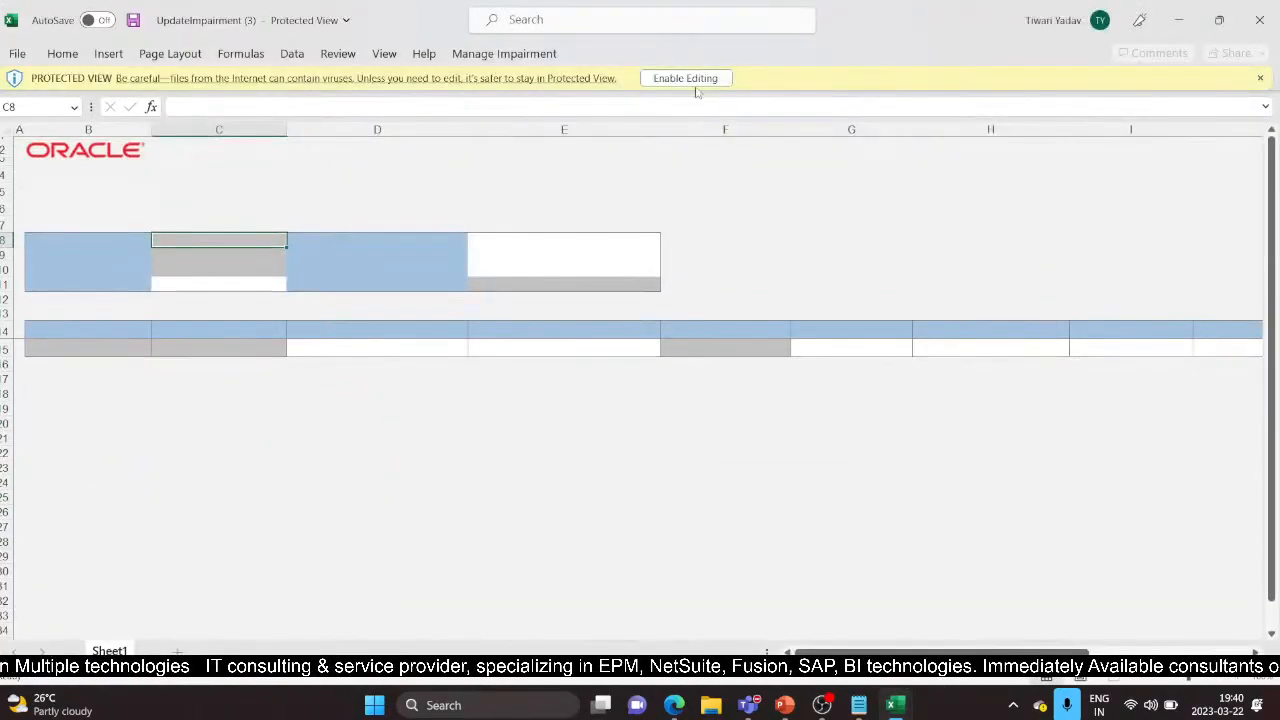
click(688, 79)
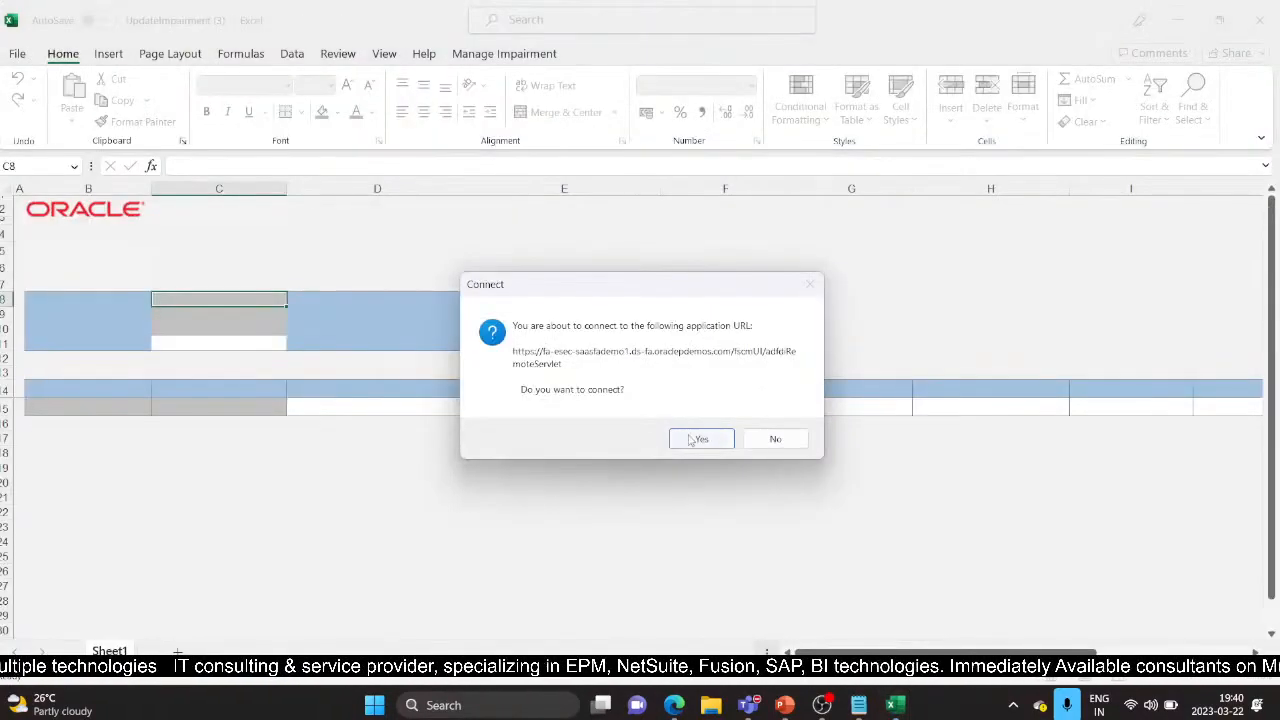
click(692, 440)
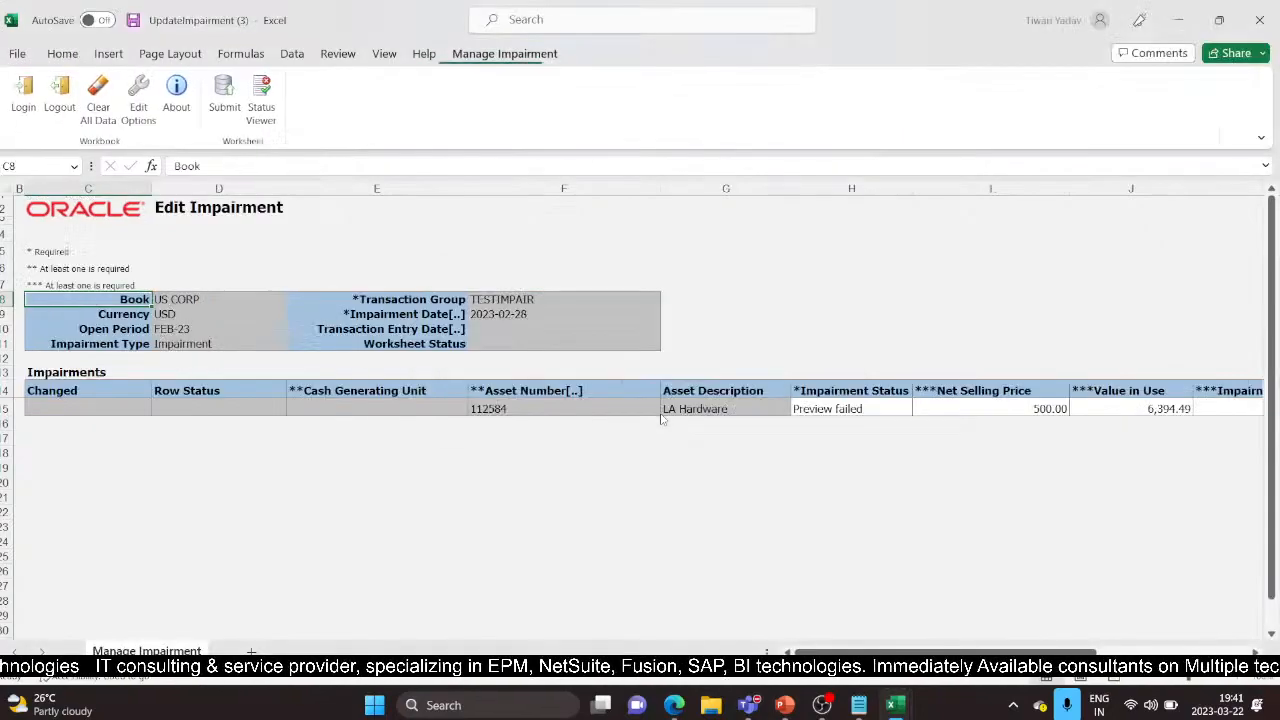
Change the TESTIMPAIR row's Impairment Status in H15 from Preview failed to New
click(880, 410)
click(919, 409)
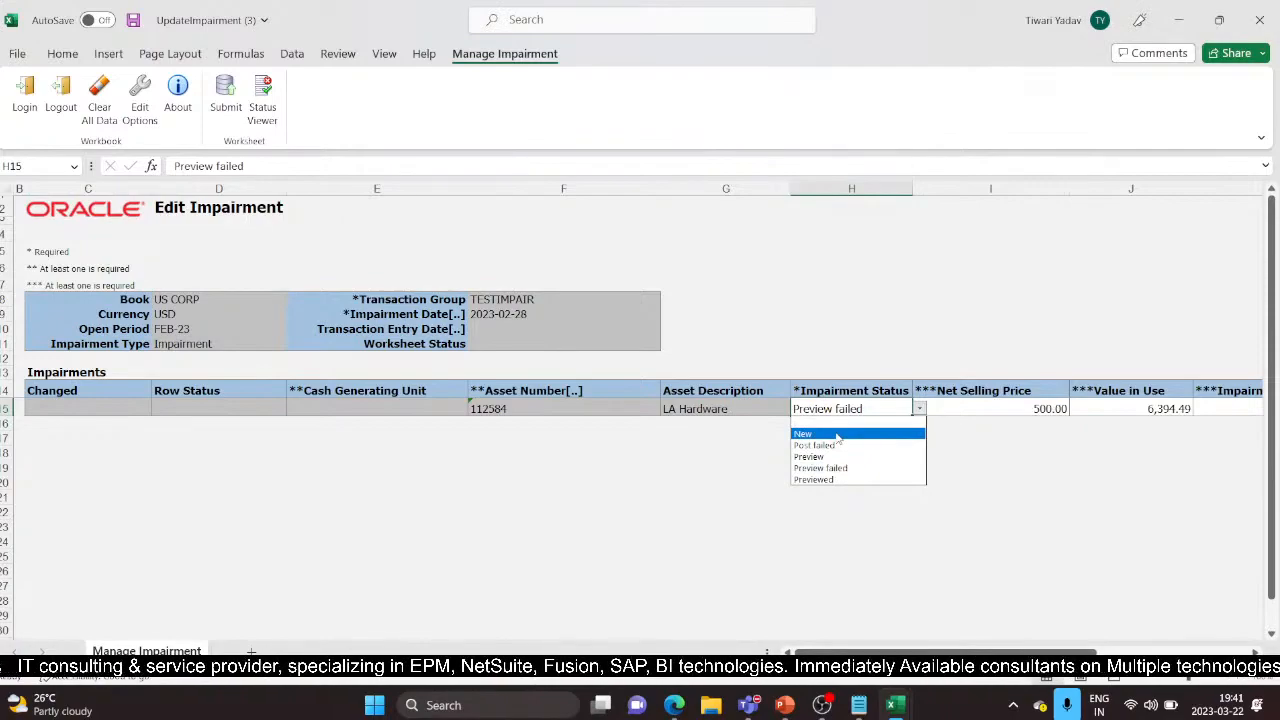
click(836, 434)
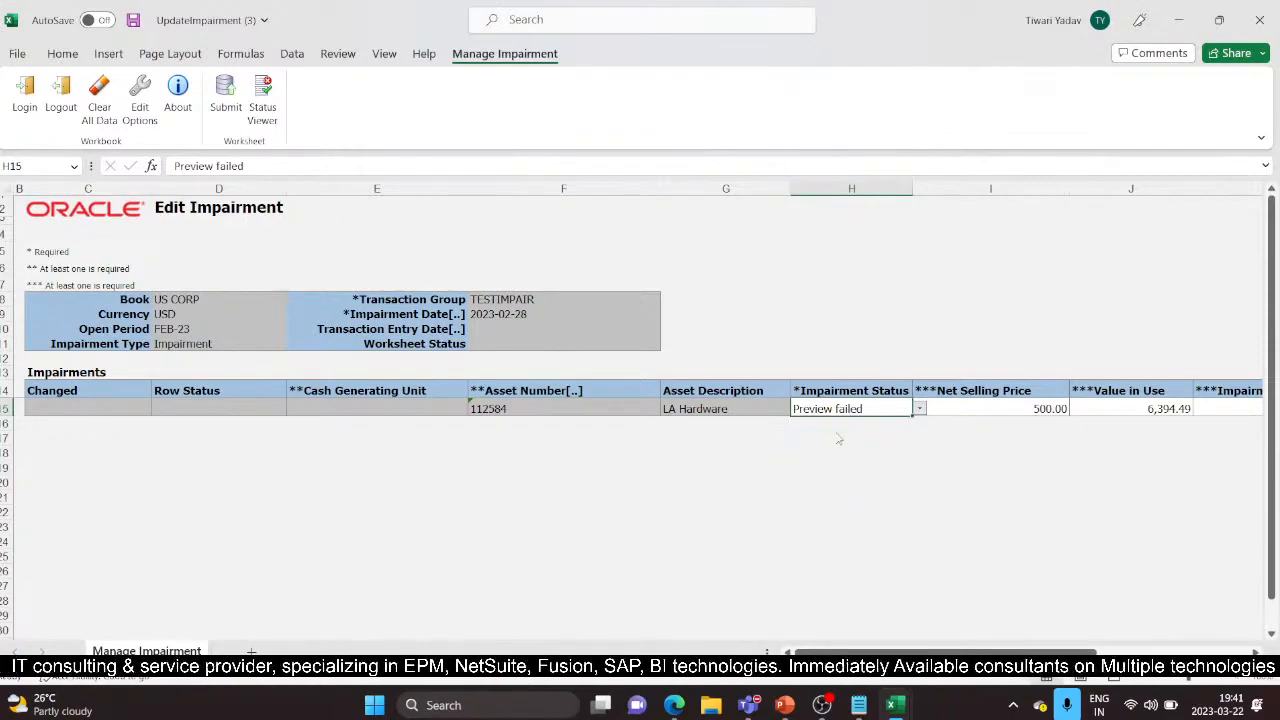
Upload the edited TESTIMPAIR row, which comes back with a row error
click(226, 97)
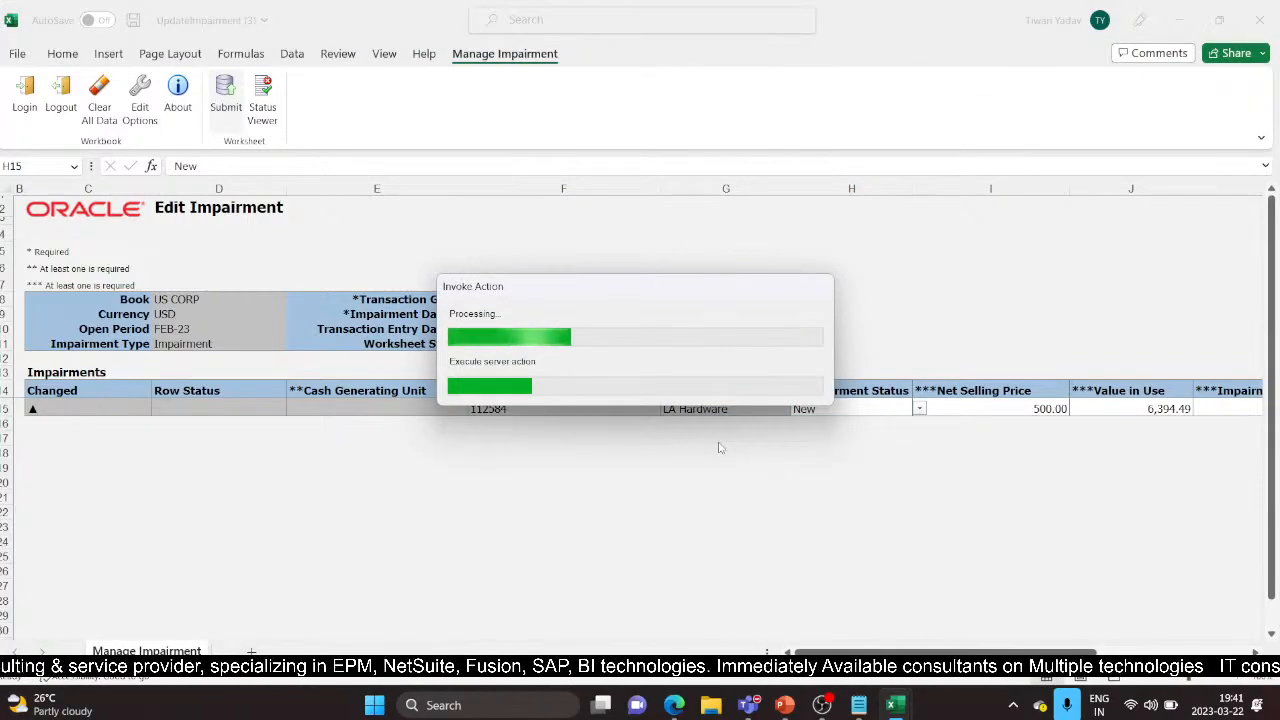
click(650, 371)
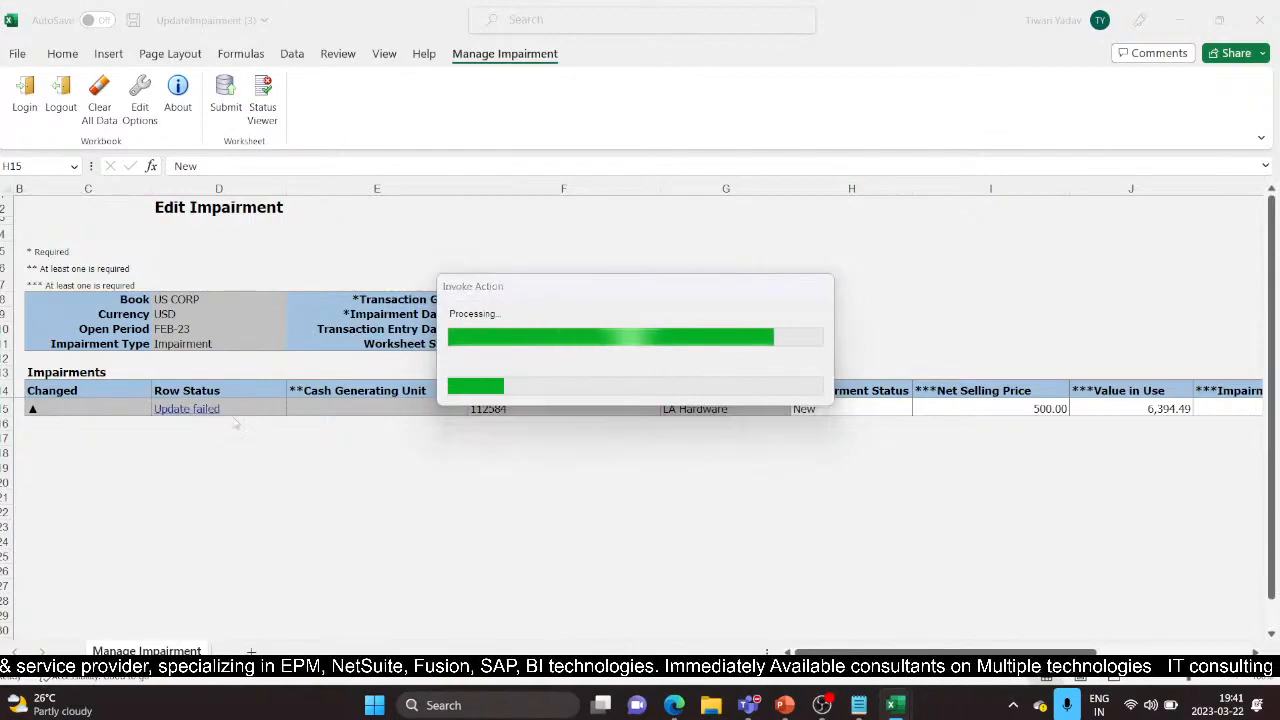
click(816, 146)
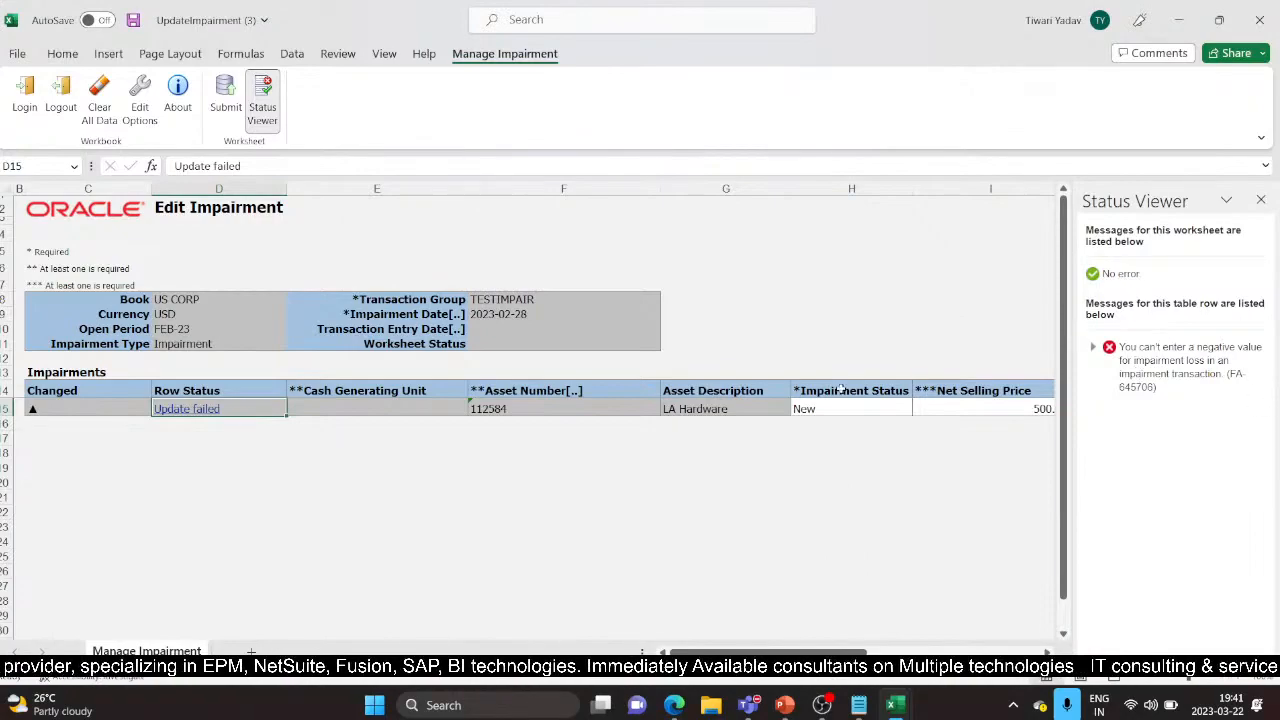
Check the -180.88 Impairment Loss and clear the Value in Use amount
click(921, 405)
key(Right)
key(Right)
key(Right)
key(Right)
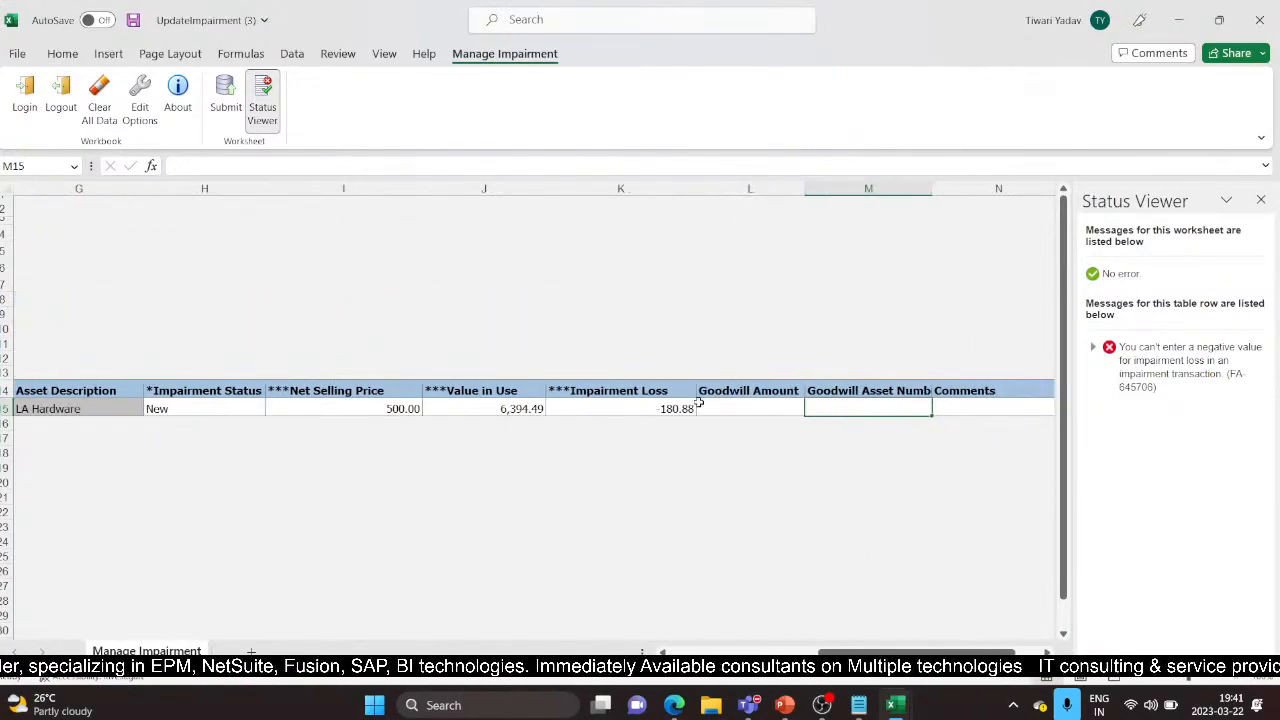
click(662, 410)
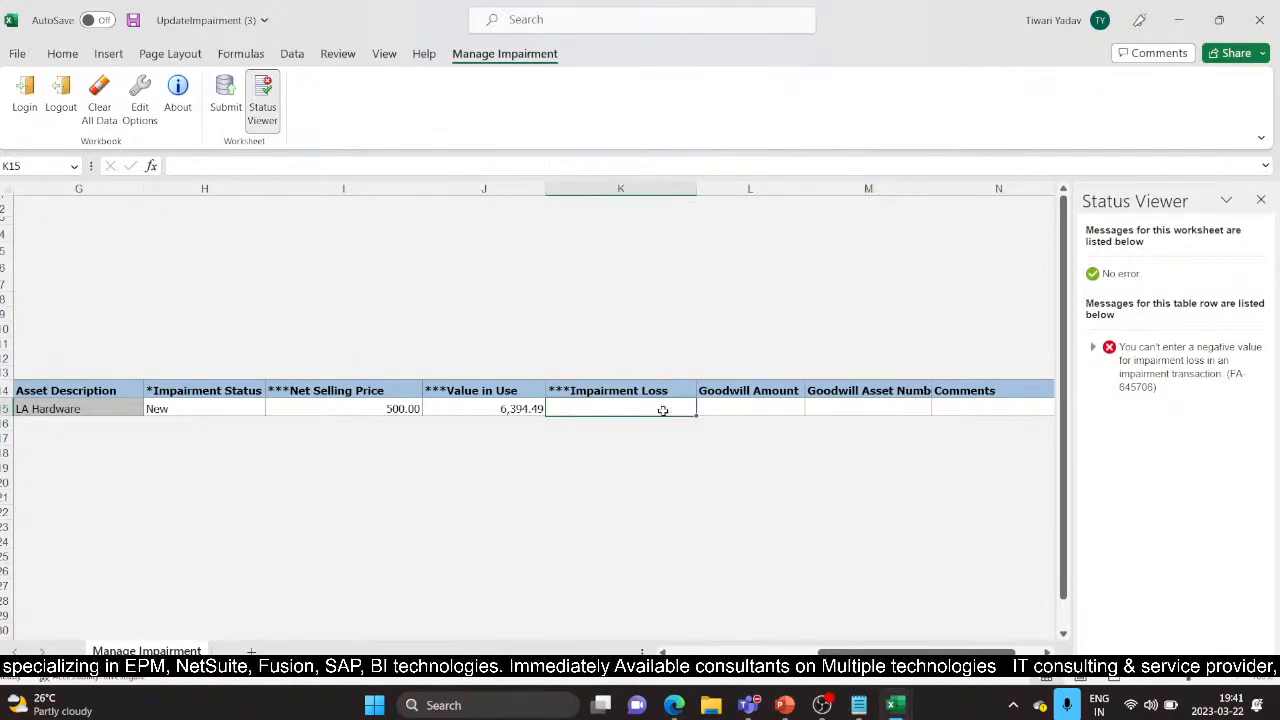
click(494, 409)
scroll(494, 409, left, 6)
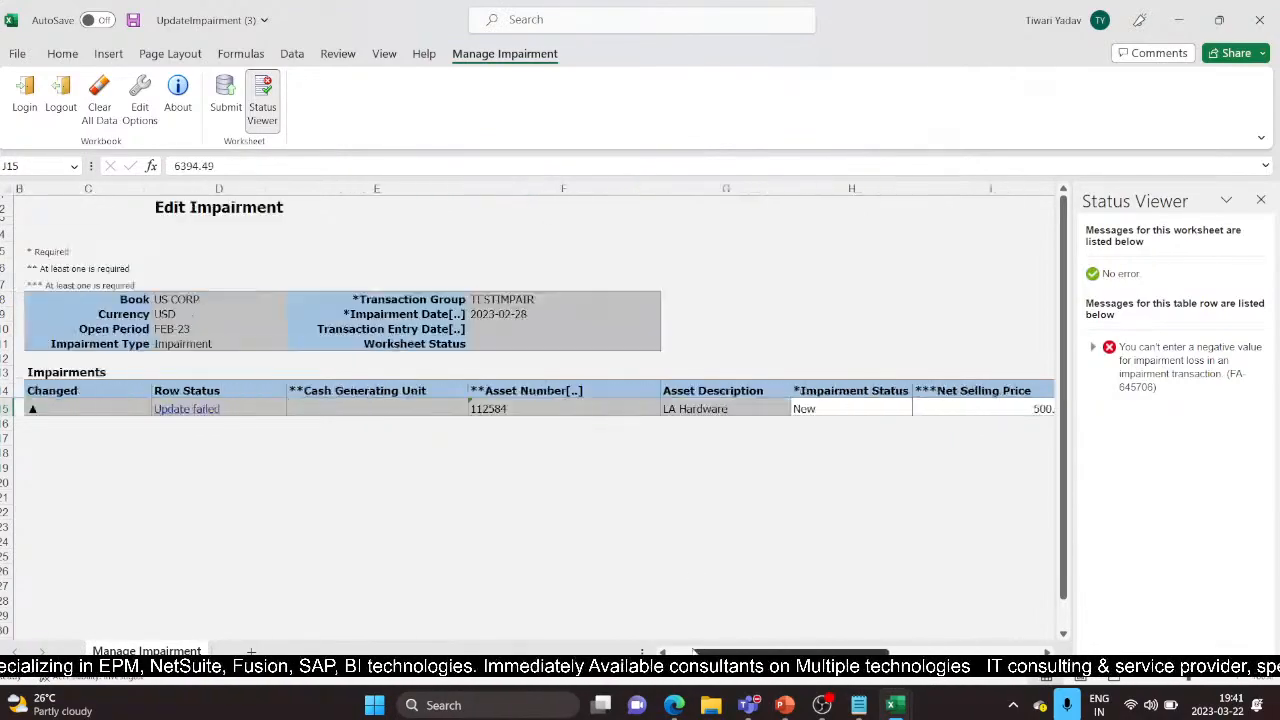
scroll(885, 374, right, 5)
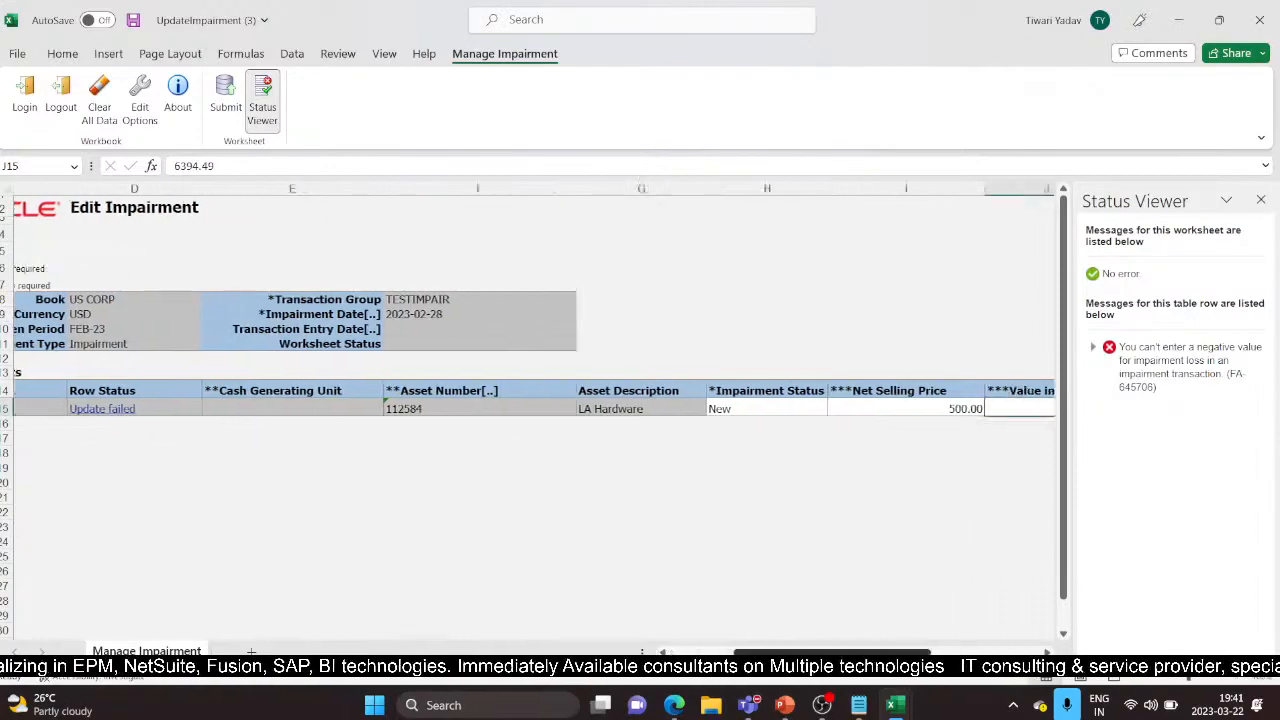
key(Delete)
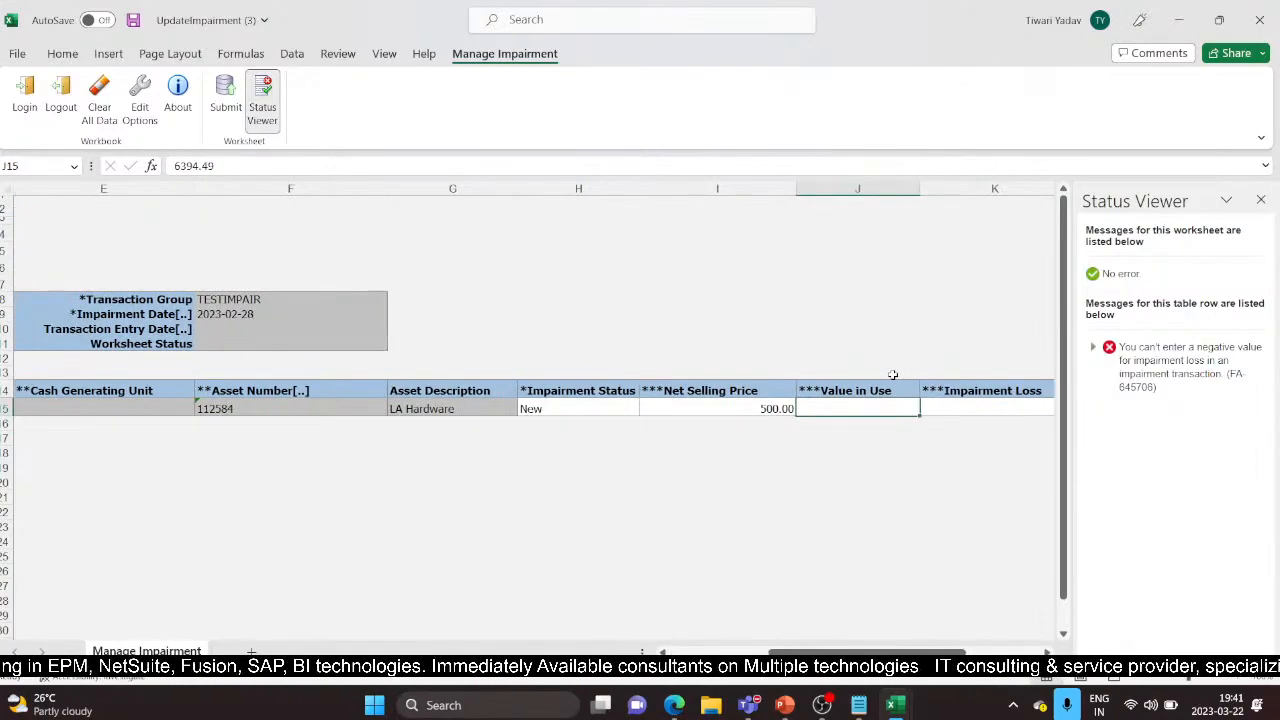
Re-upload the row, copy submitted request number 5682045, and return to the browser
click(215, 110)
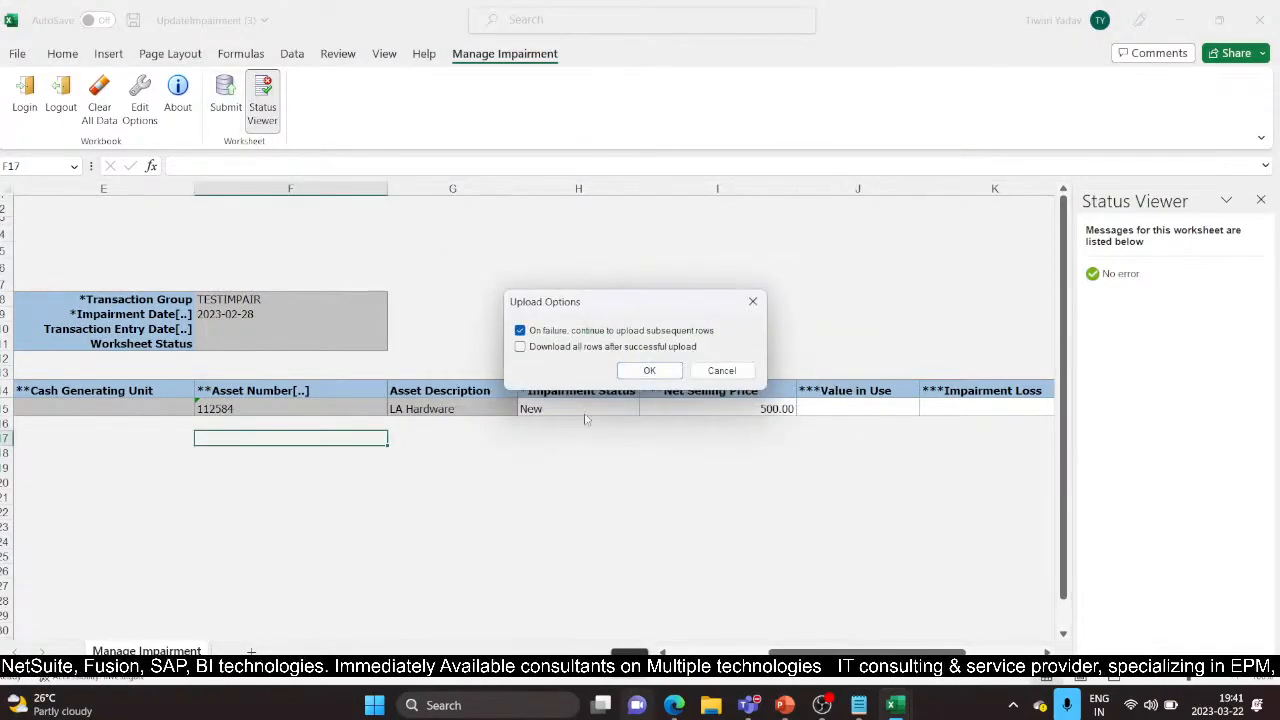
click(645, 371)
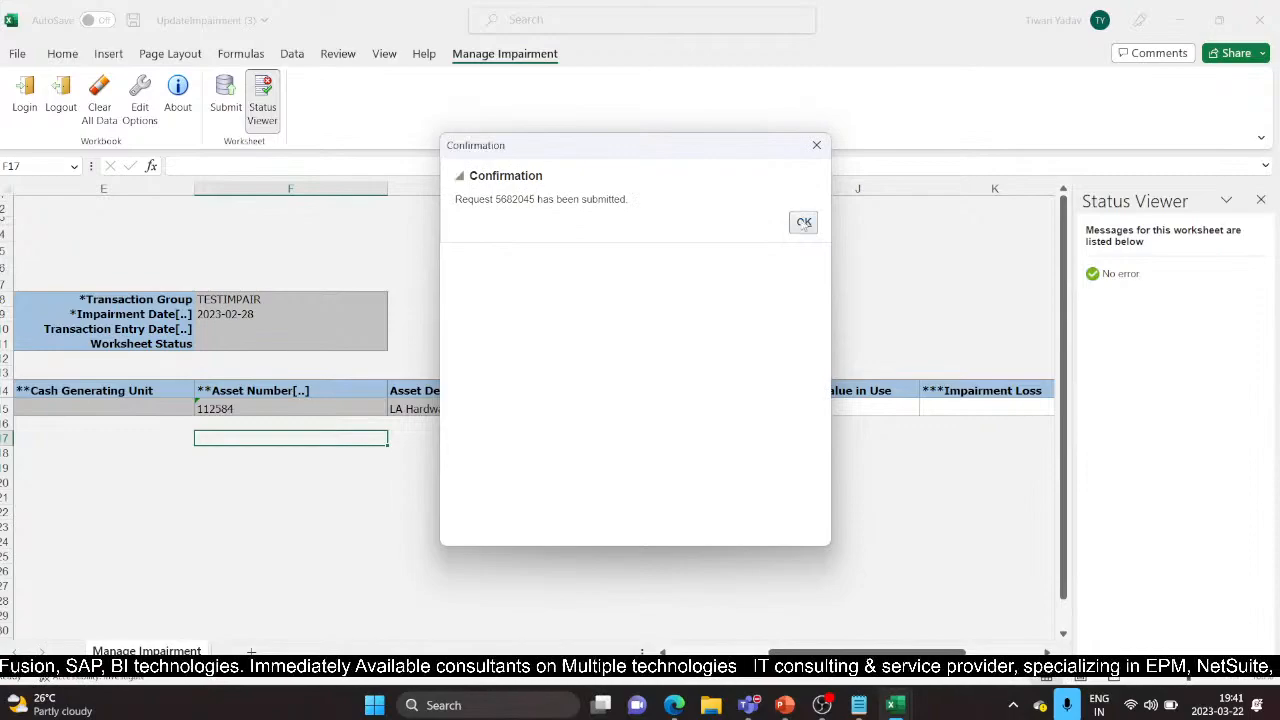
drag(496, 199, 532, 199)
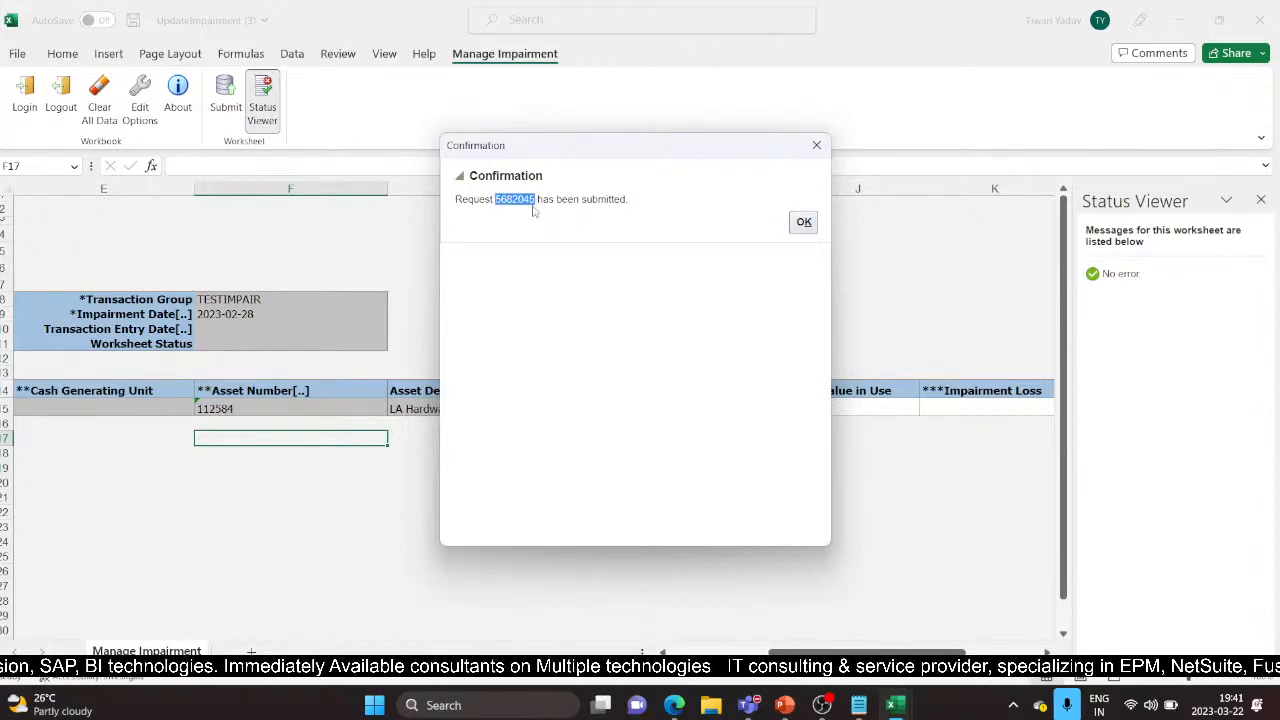
click(806, 222)
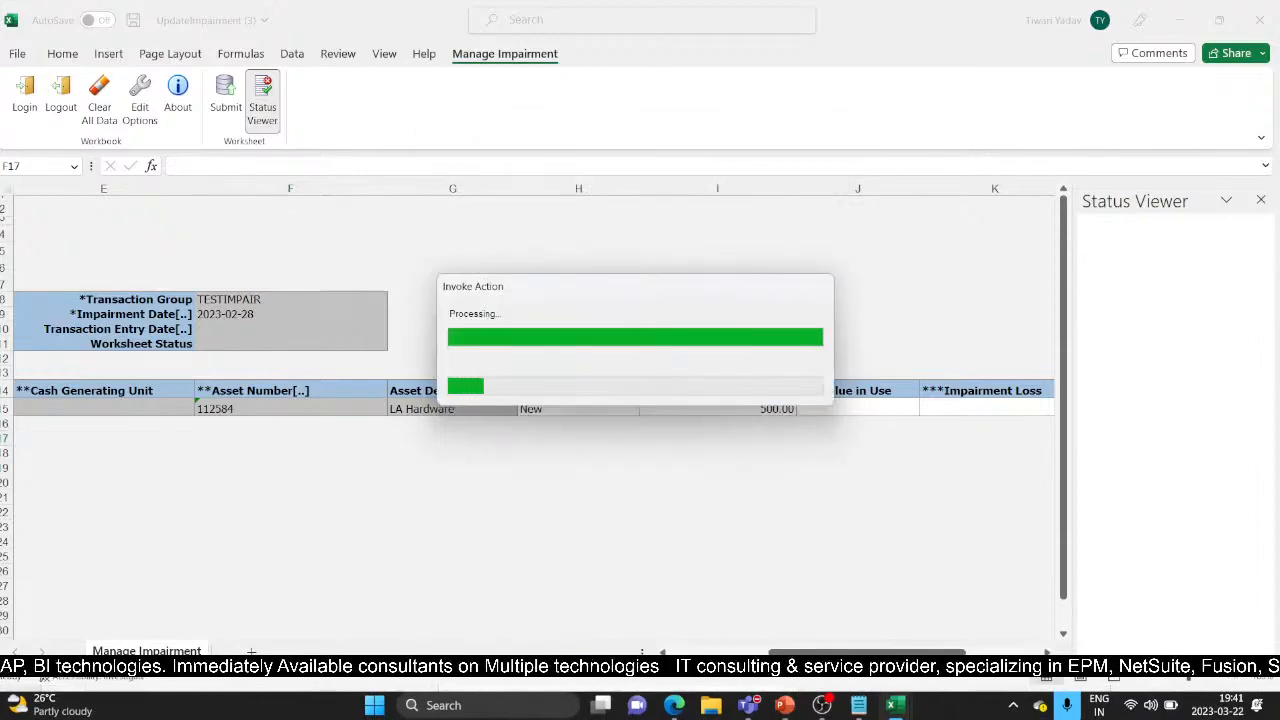
click(590, 539)
mouse_move(897, 706)
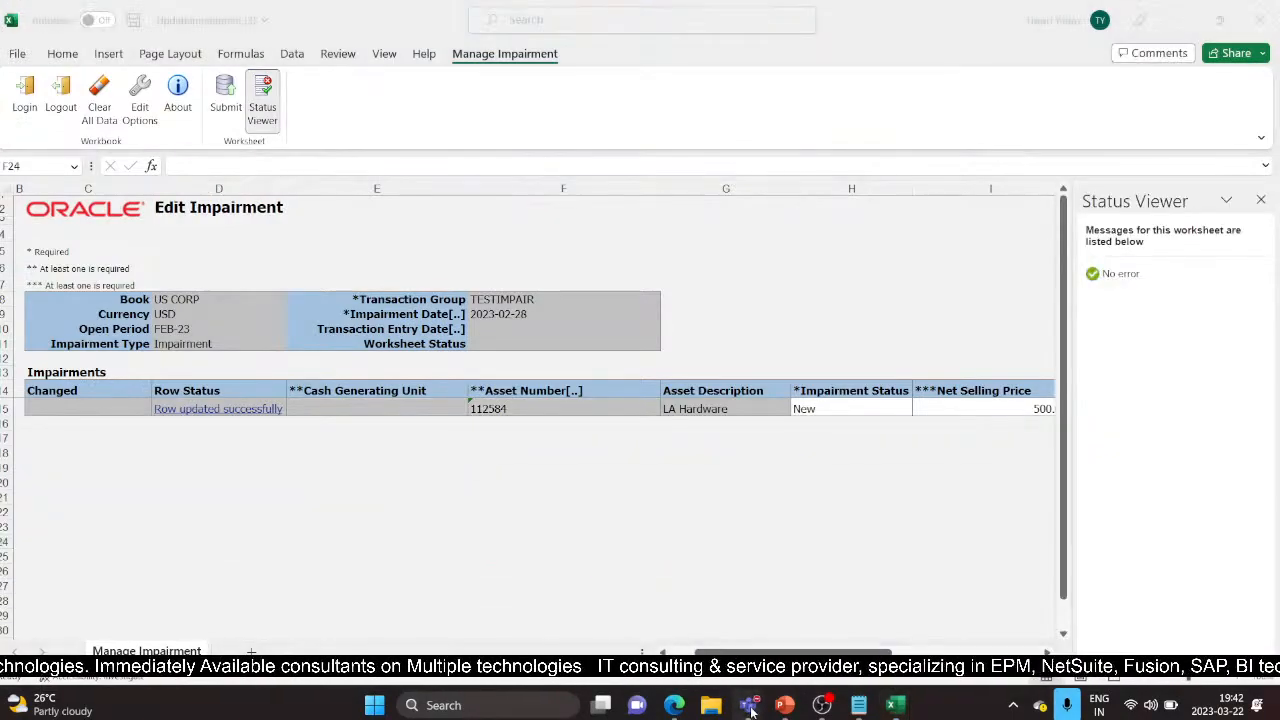
Bring Impair Assets forward, scroll the Navigator to Tools, and close the What-If Depreciation window
mouse_move(752, 710)
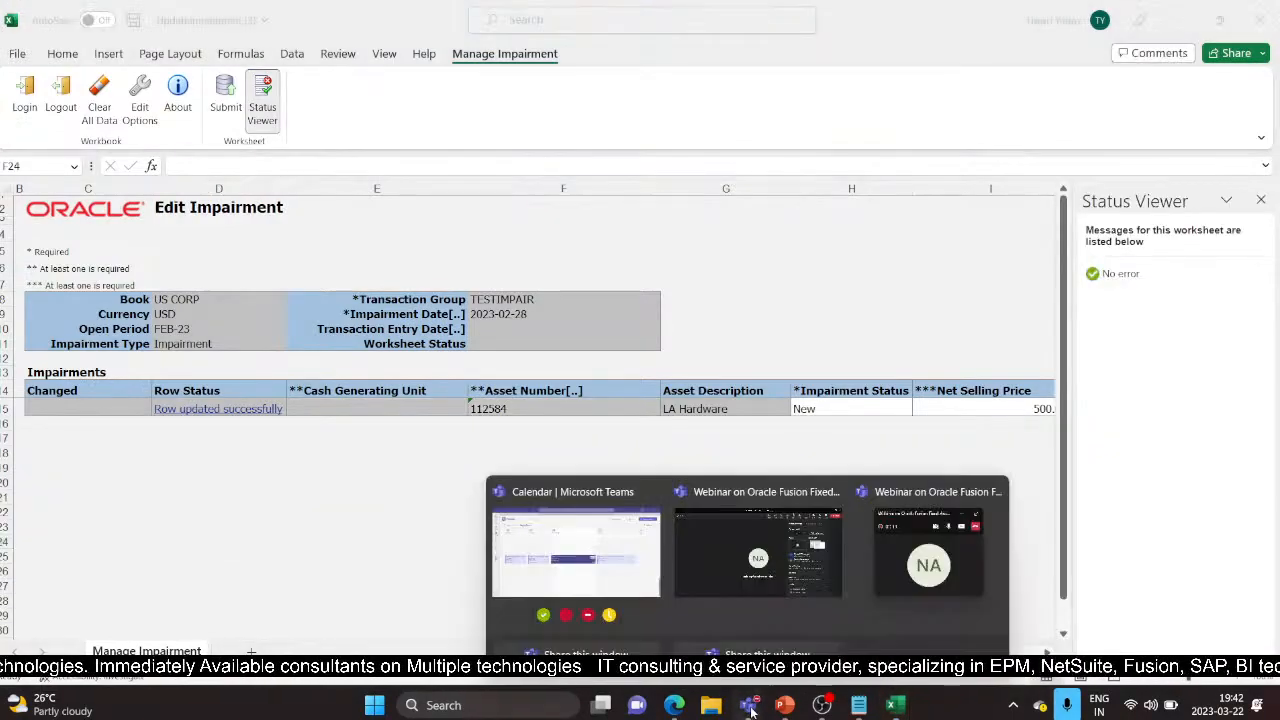
mouse_move(683, 710)
click(660, 540)
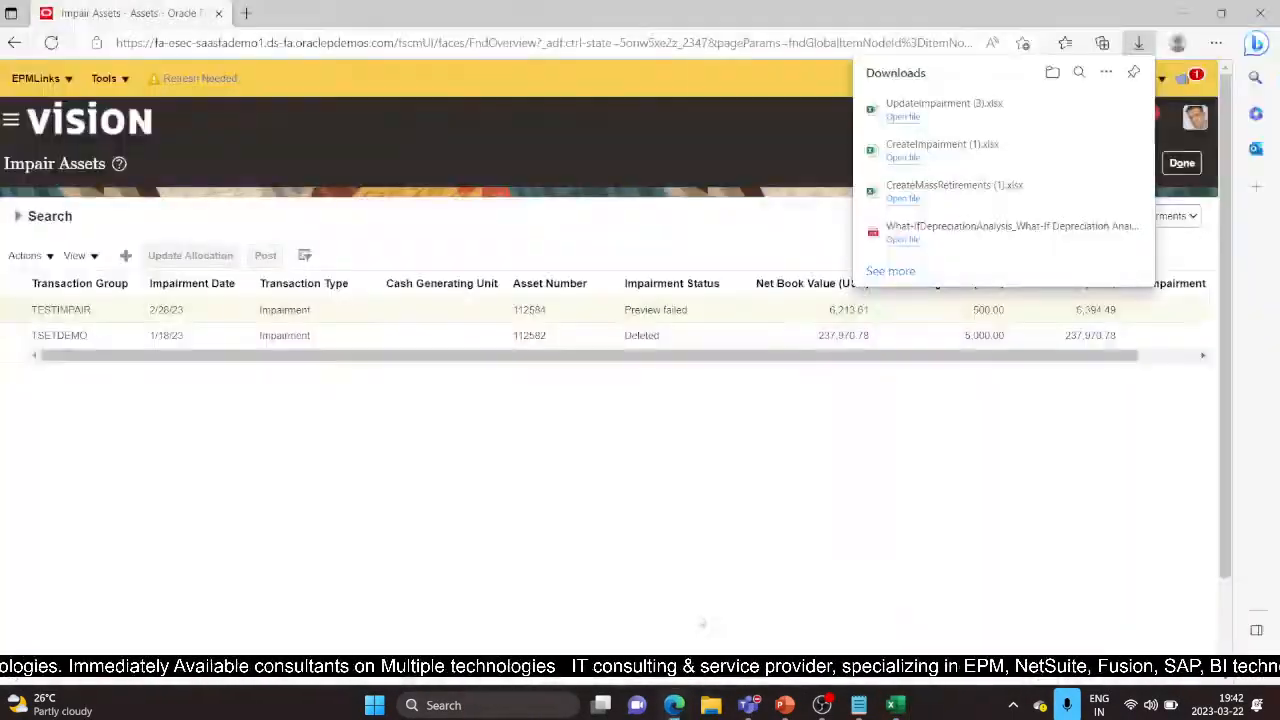
click(11, 120)
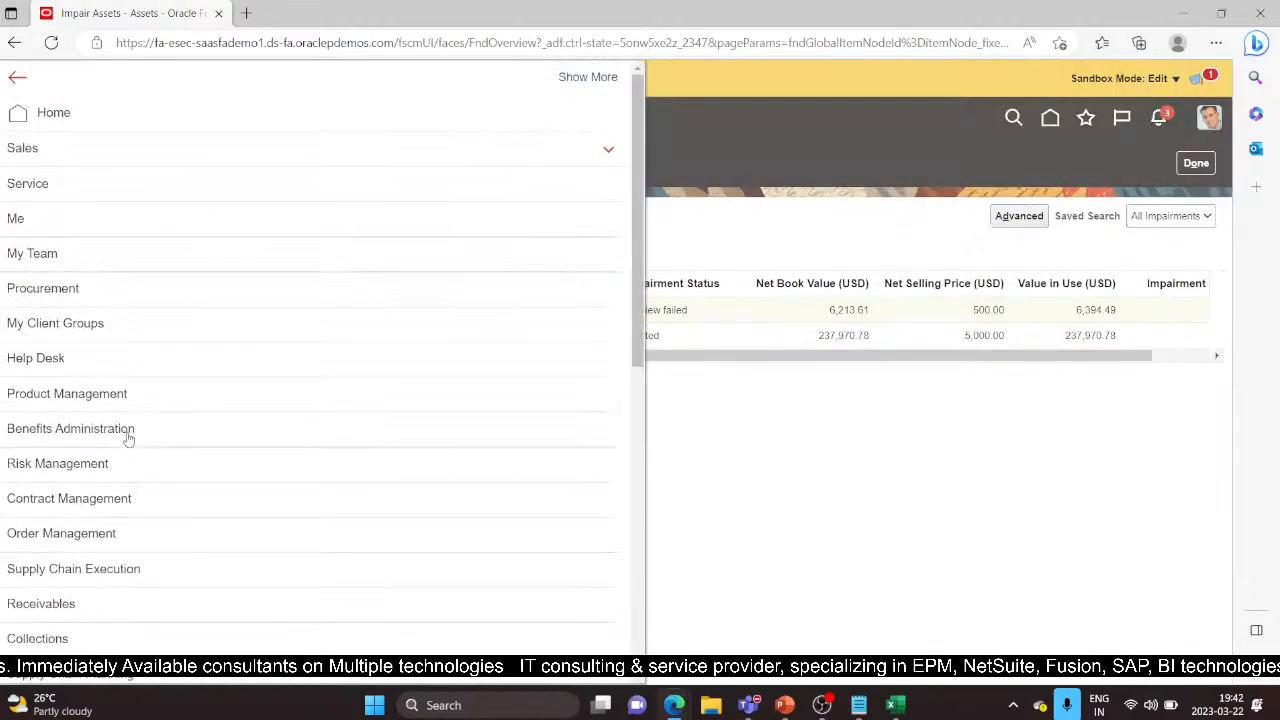
scroll(363, 408, down, 5)
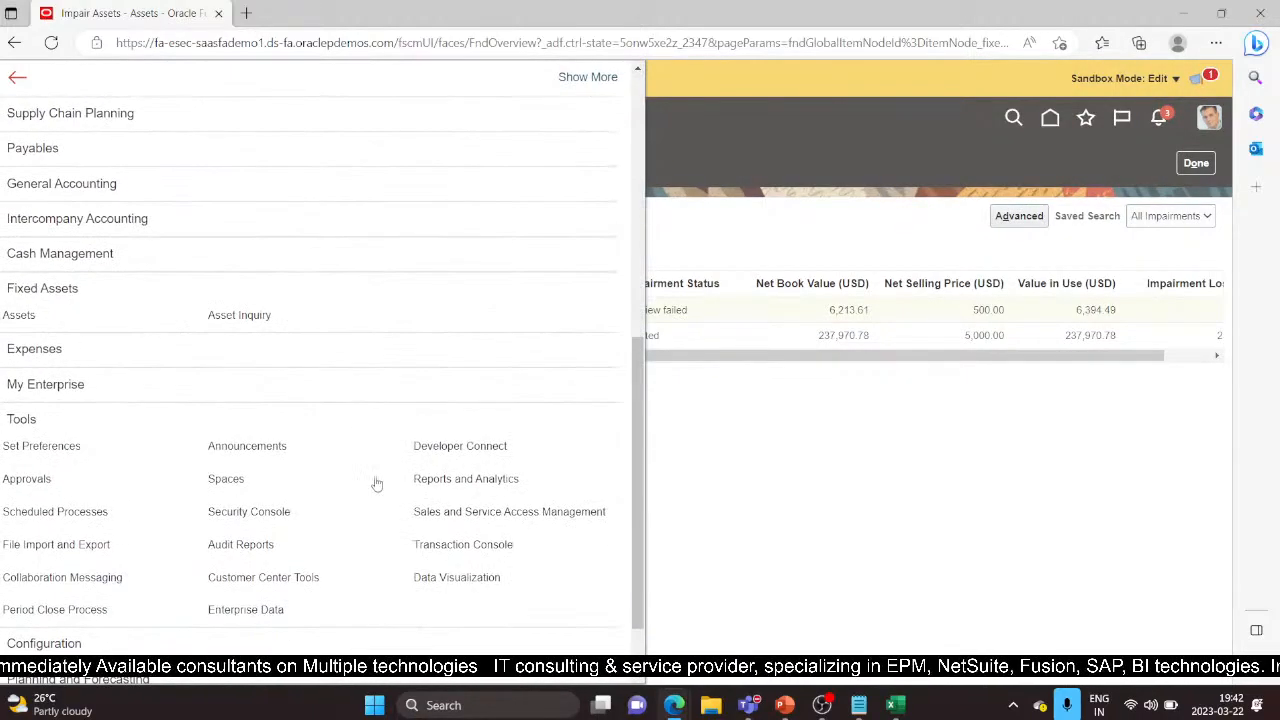
scroll(360, 490, down, 1)
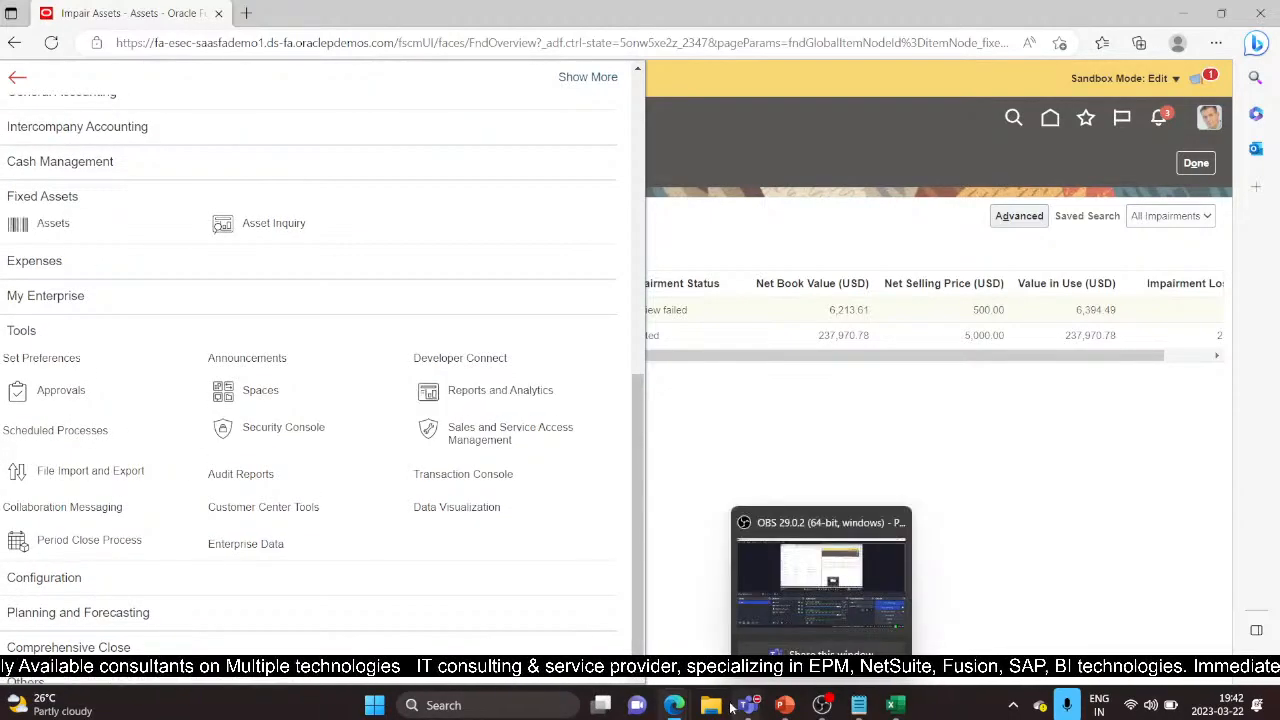
mouse_move(674, 705)
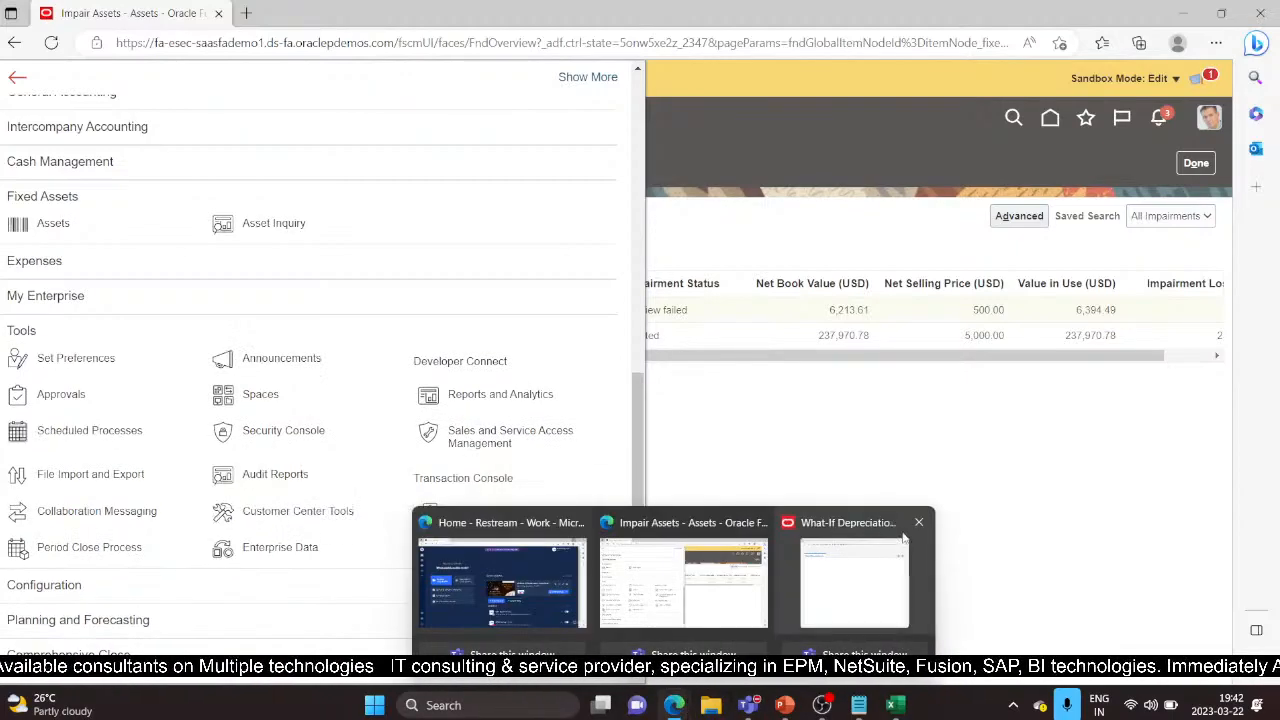
click(924, 522)
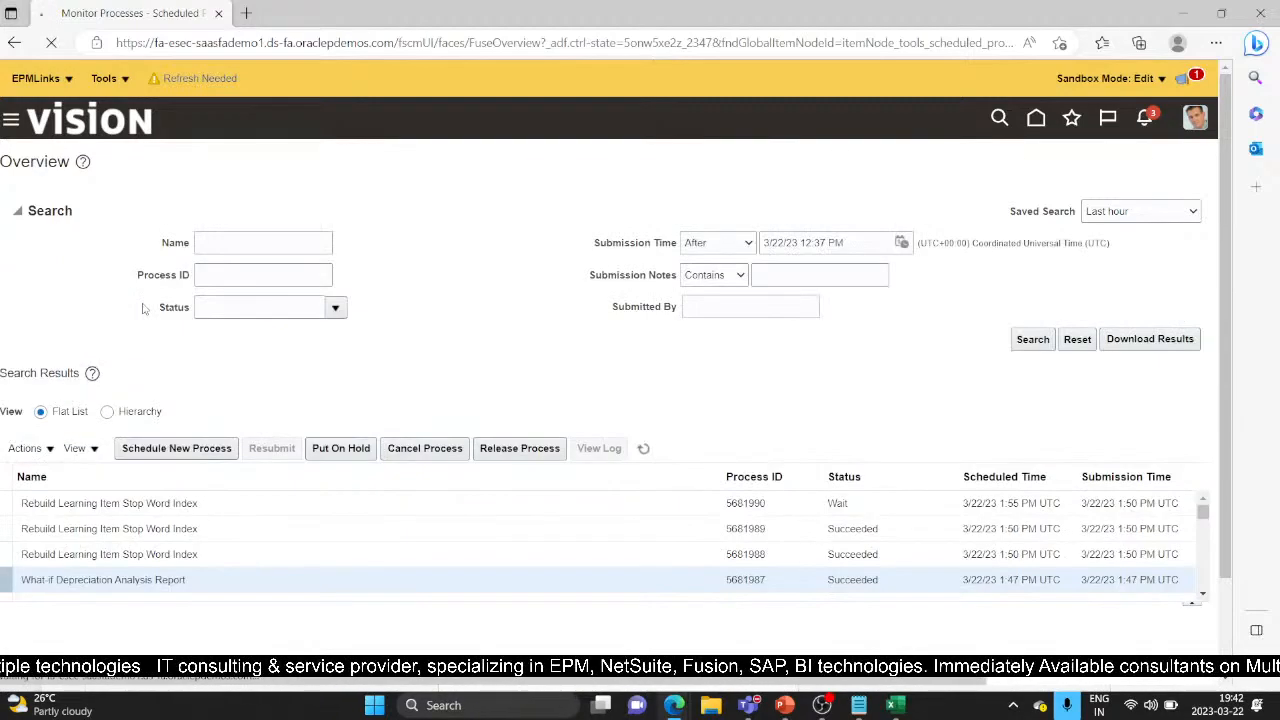
Search Scheduled Processes for process ID 5682045 and select the Process Impairments row
click(223, 274)
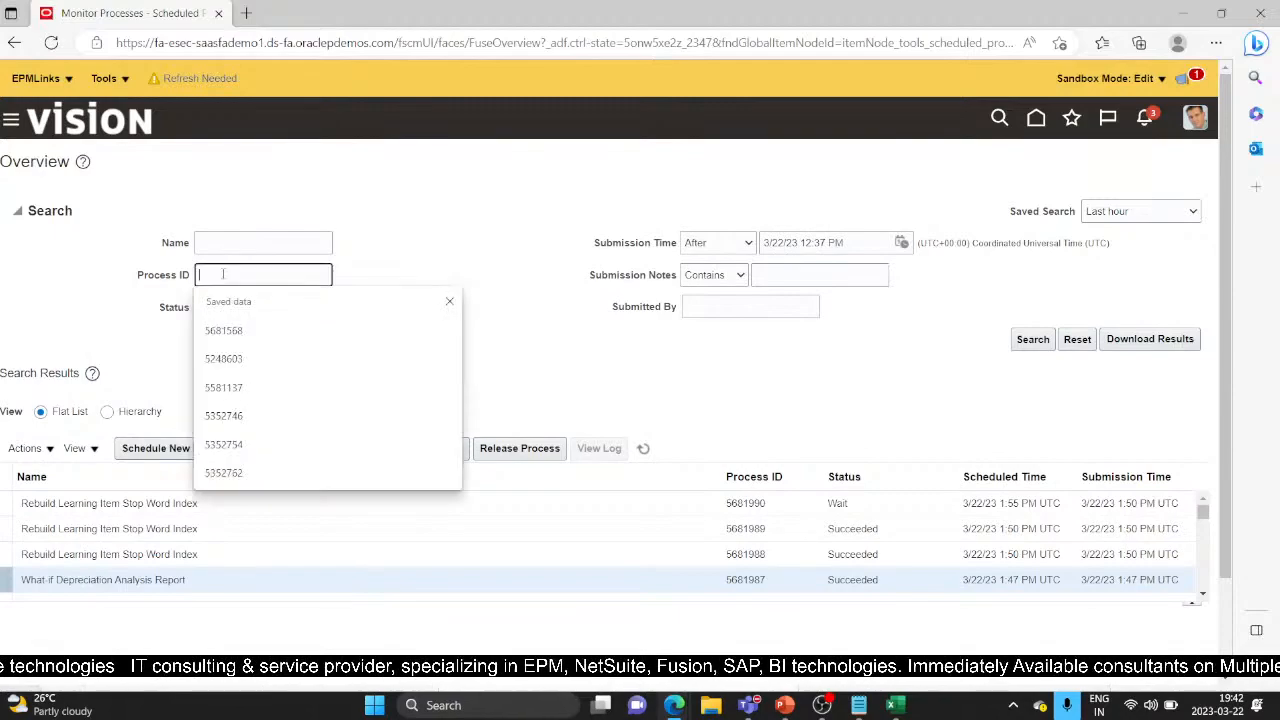
text(5682045)
click(1033, 339)
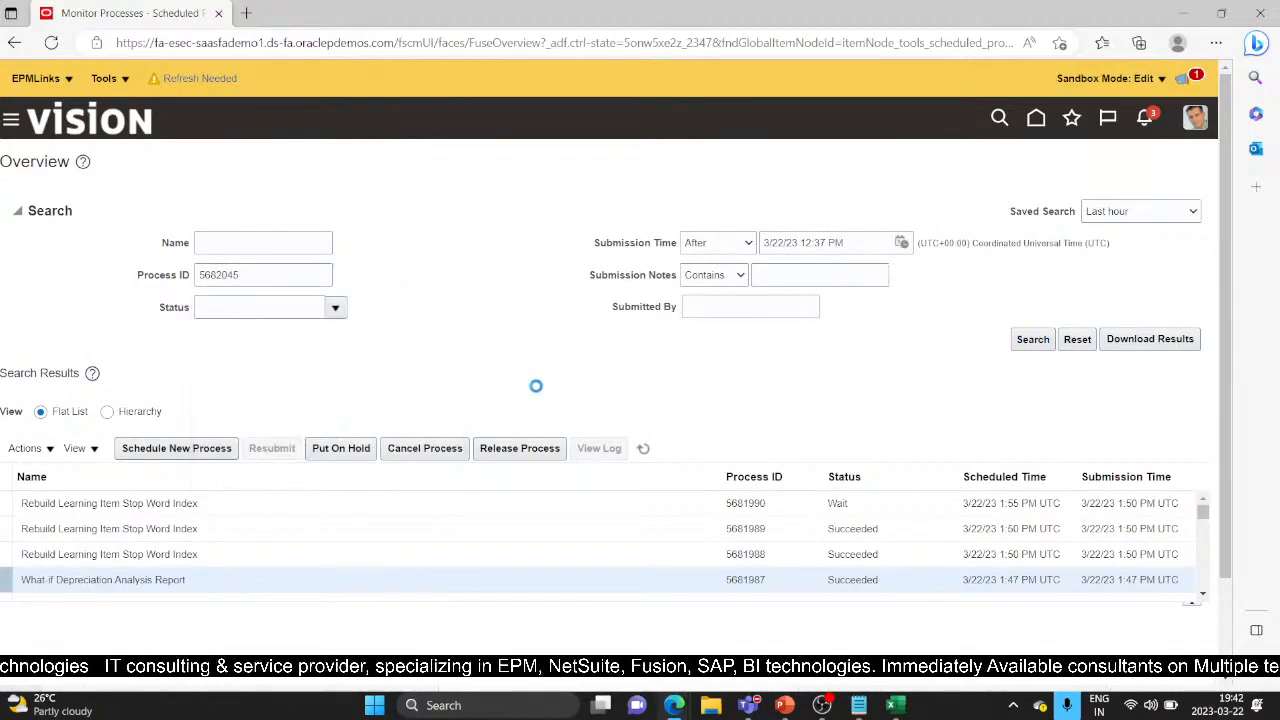
click(668, 503)
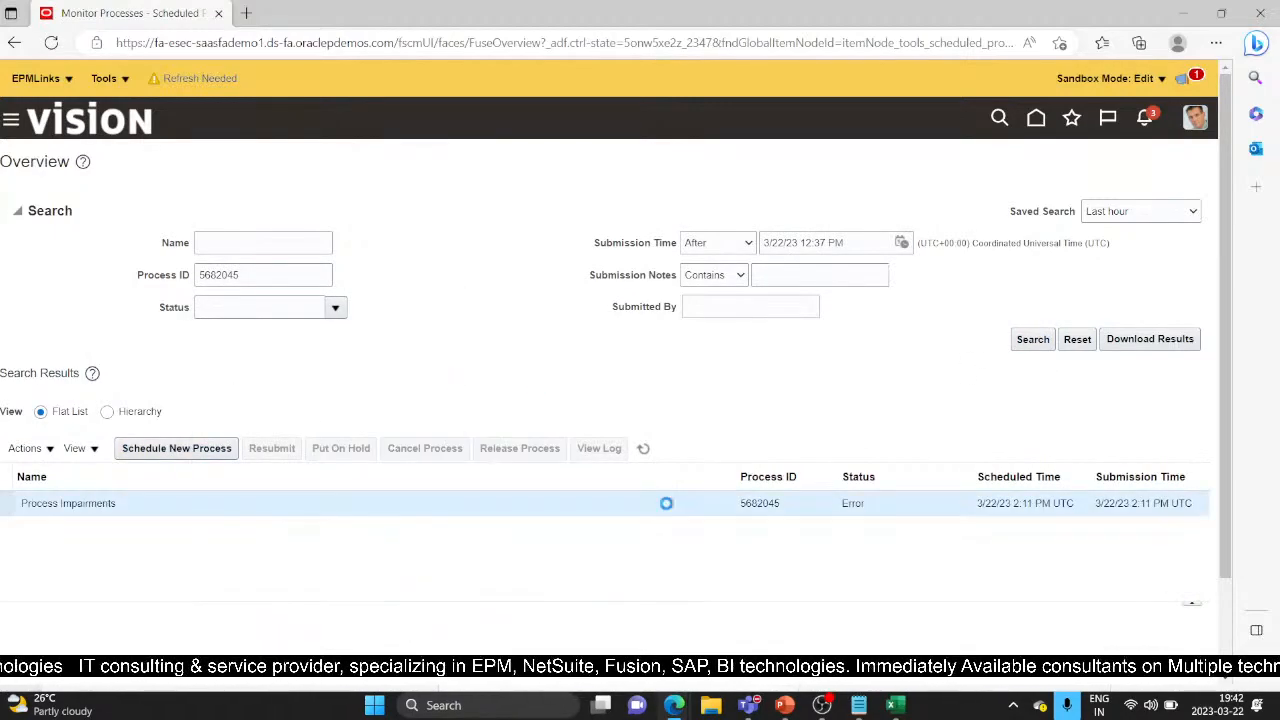
Open the process attachments and review the 5682045.log file
scroll(164, 521, down, 1)
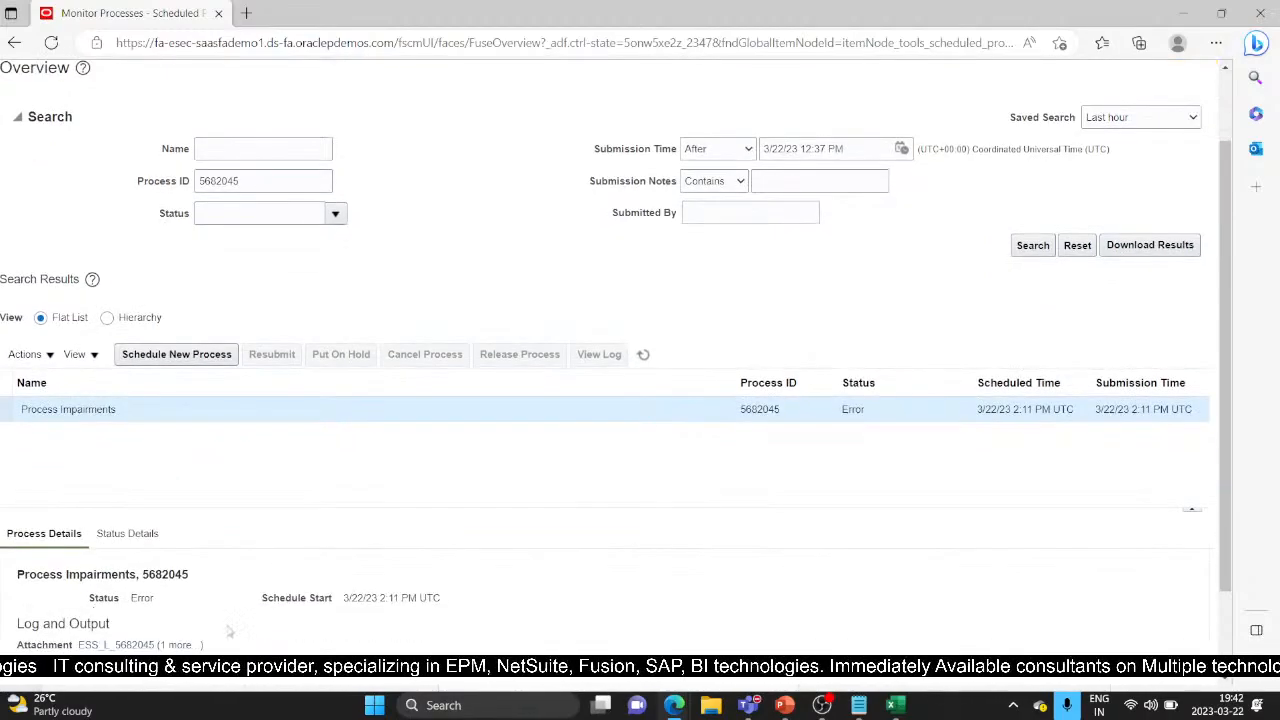
scroll(229, 631, down, 1)
click(174, 550)
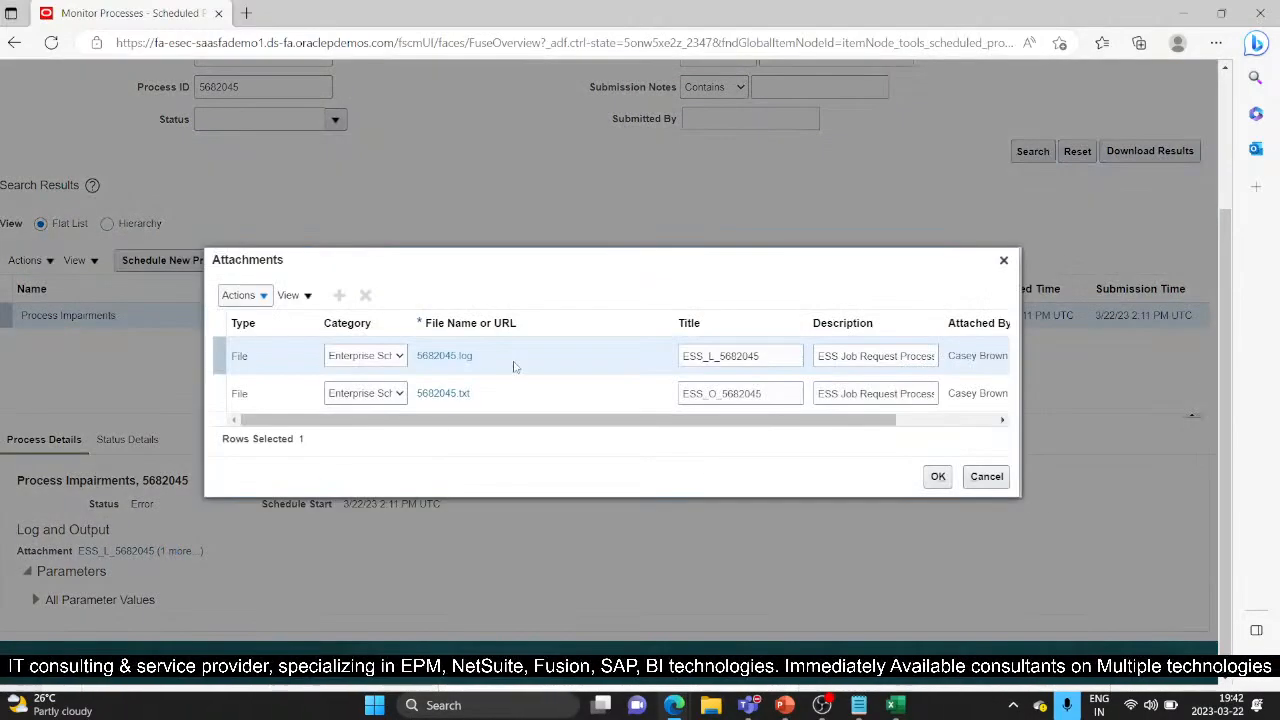
click(441, 357)
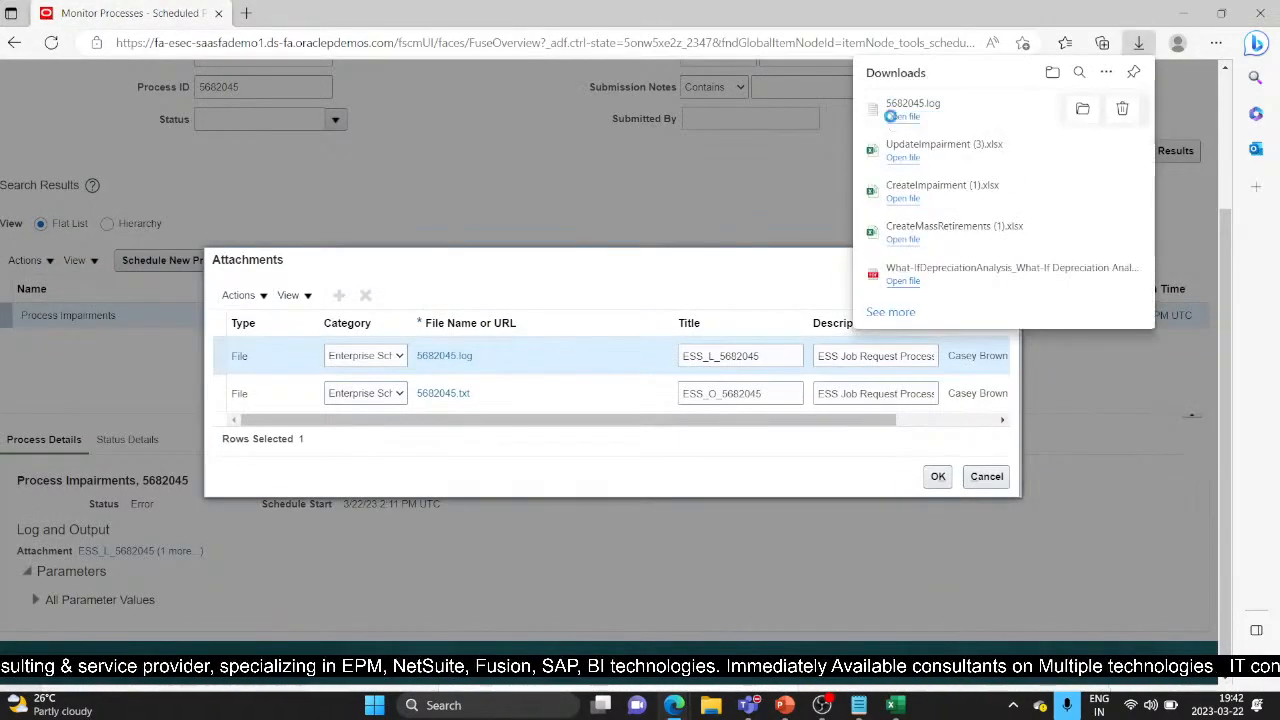
click(900, 116)
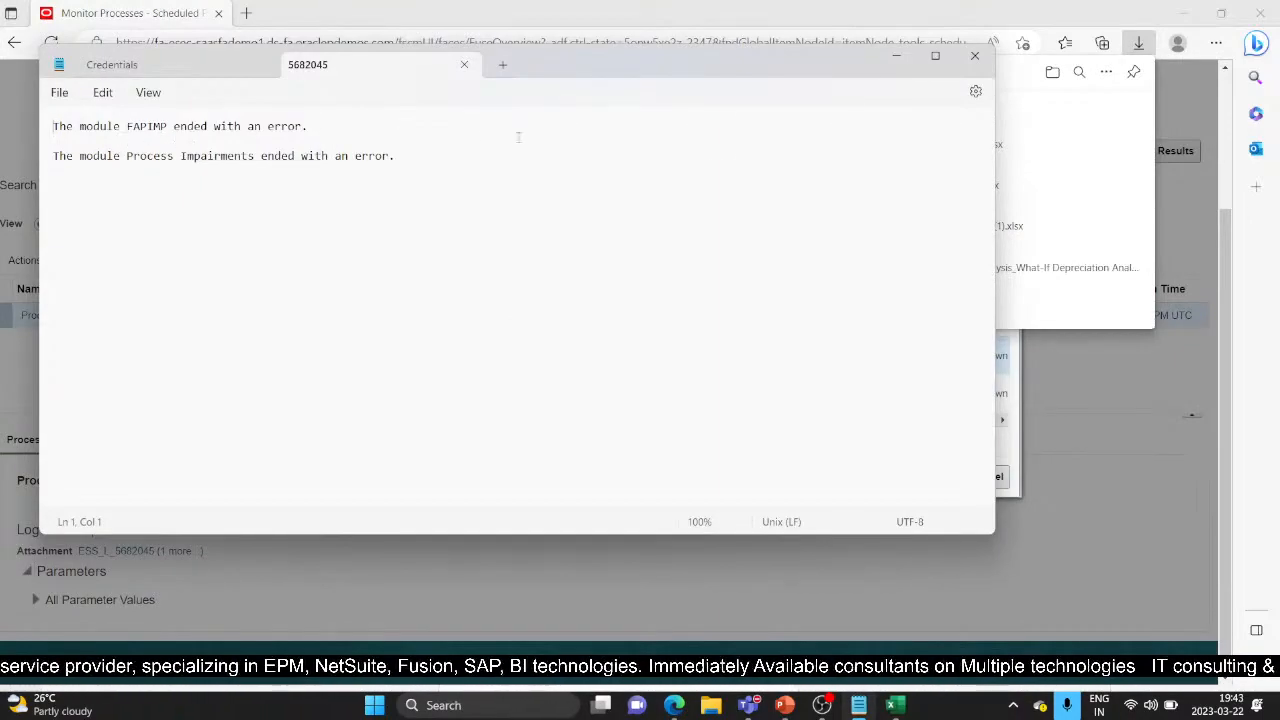
click(975, 55)
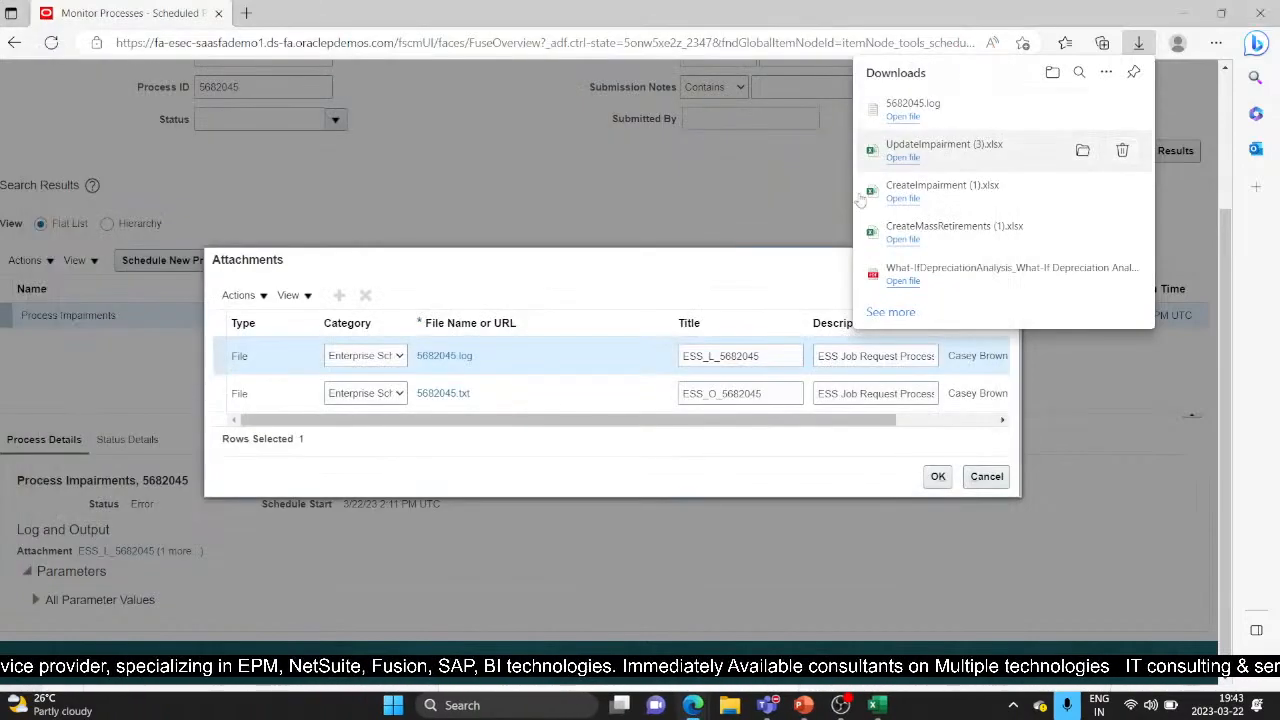
Review the 5682045.txt output file and close the attachments list
click(451, 395)
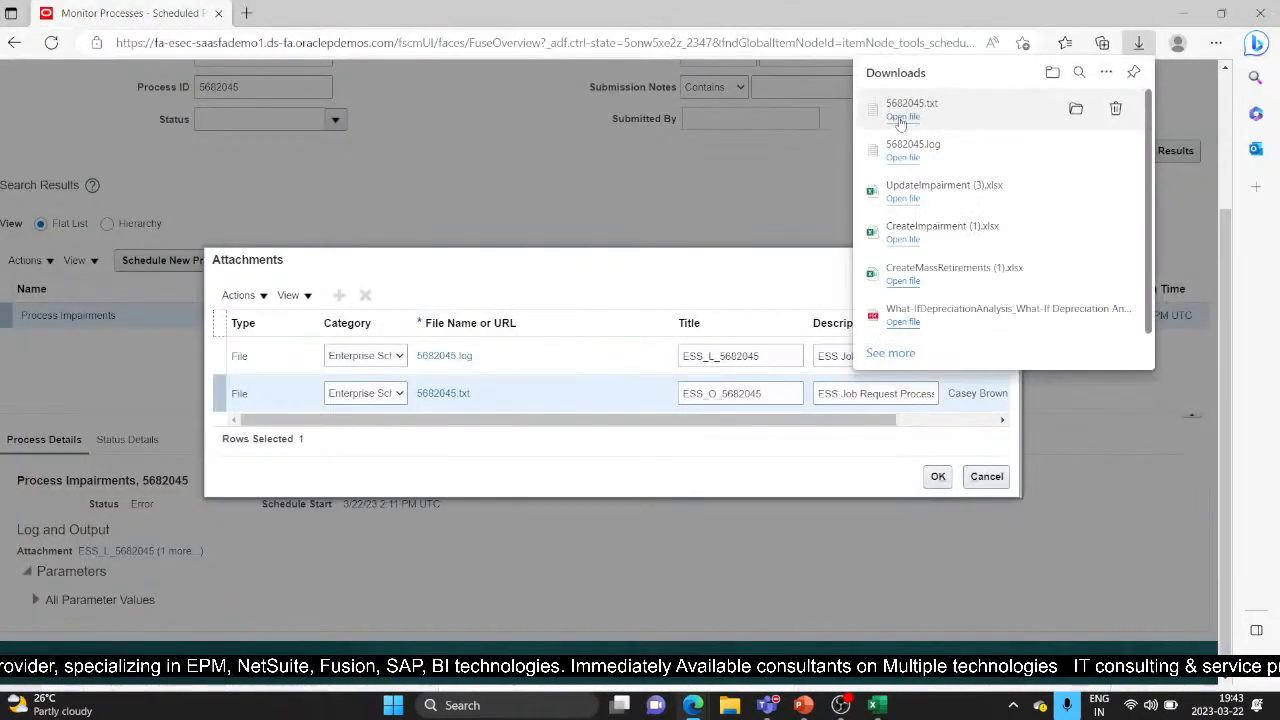
click(901, 117)
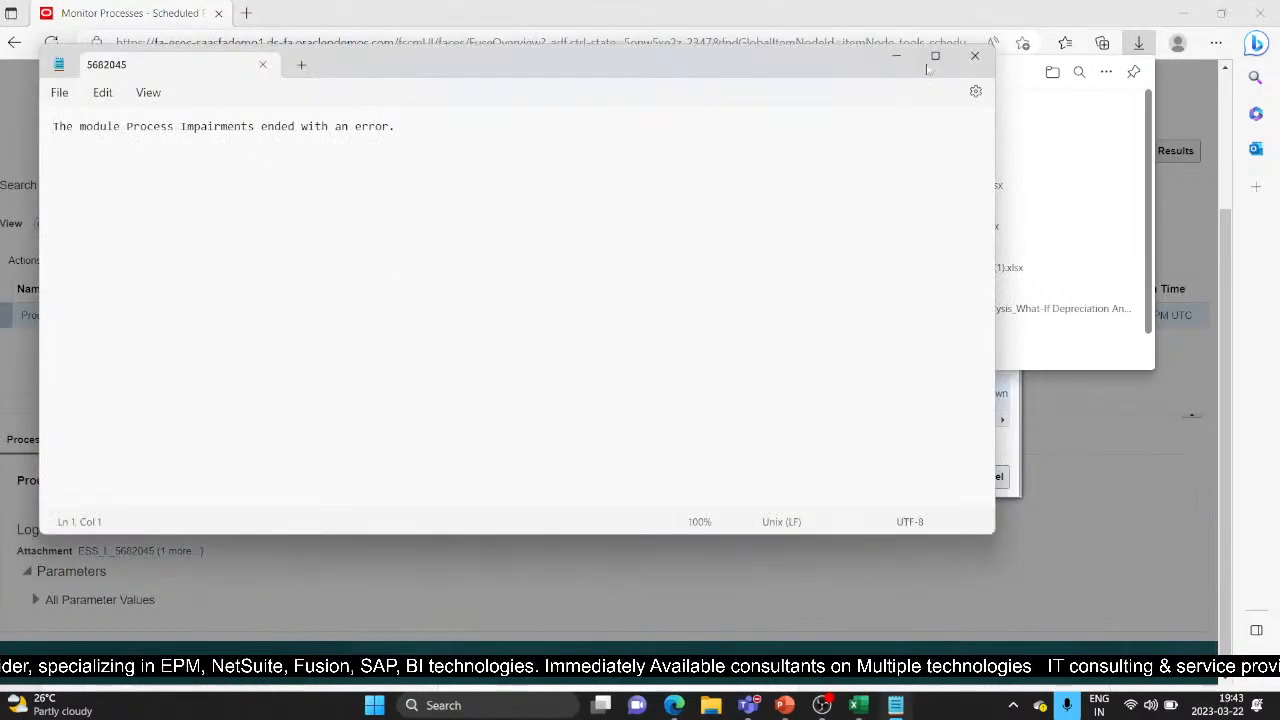
click(975, 56)
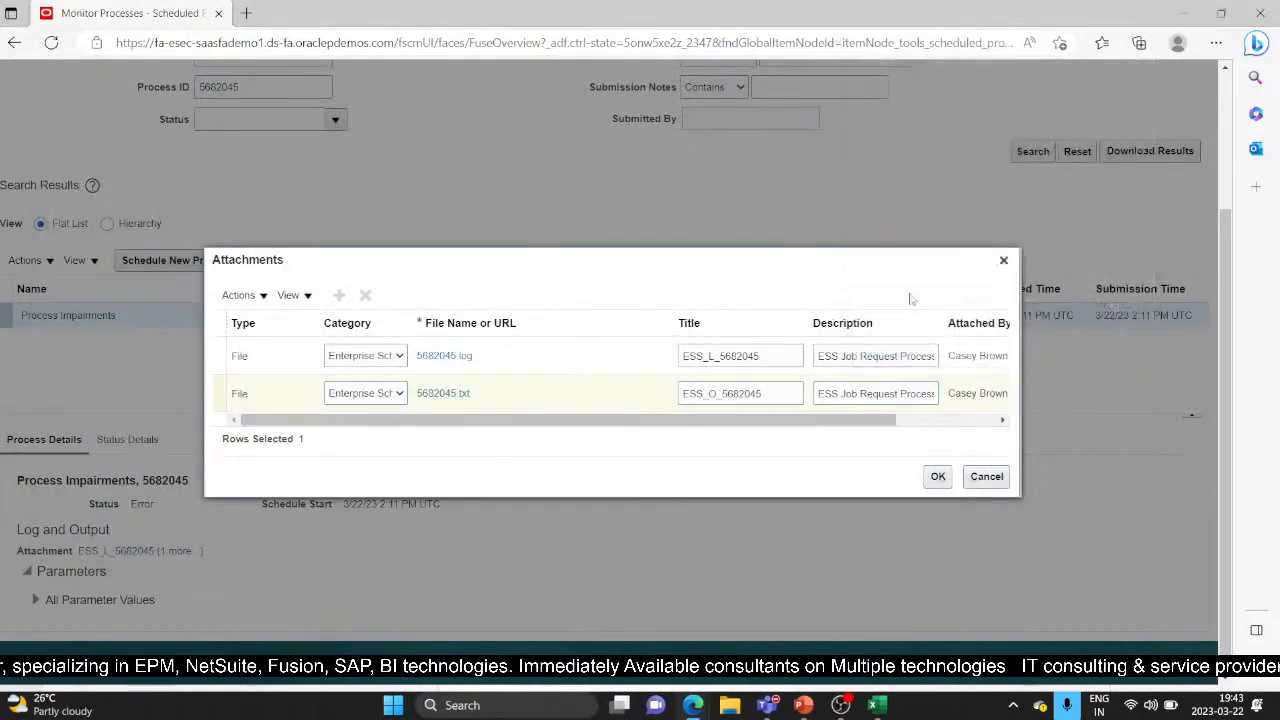
click(1003, 260)
scroll(7, 123, up, 3)
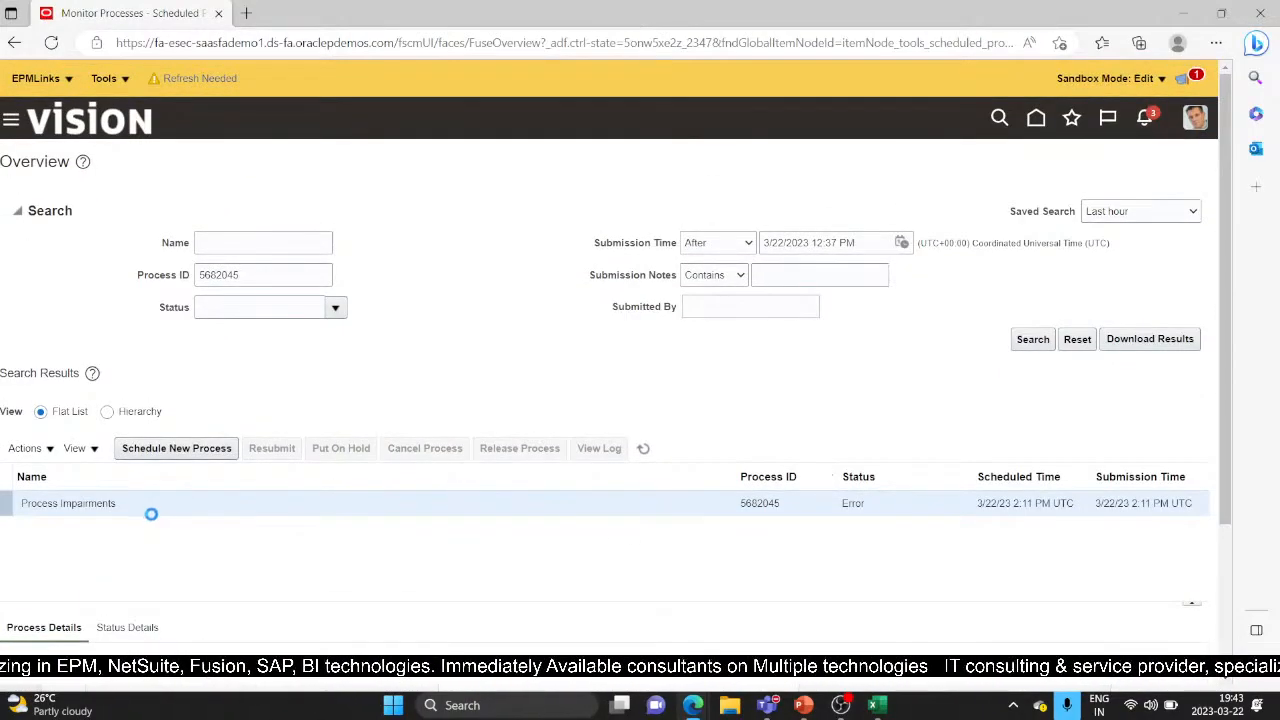
Go to the Assets work area and search impairments in the US CORP book
click(11, 119)
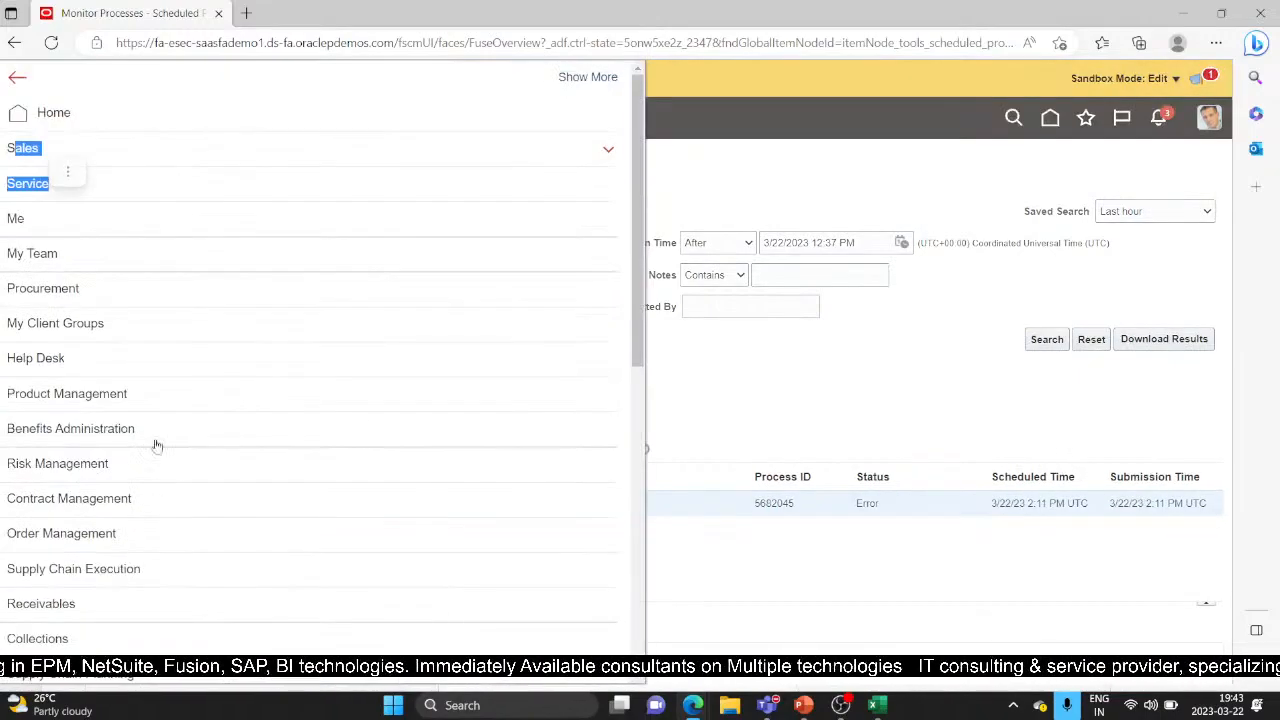
scroll(262, 392, down, 2)
scroll(262, 390, down, 2)
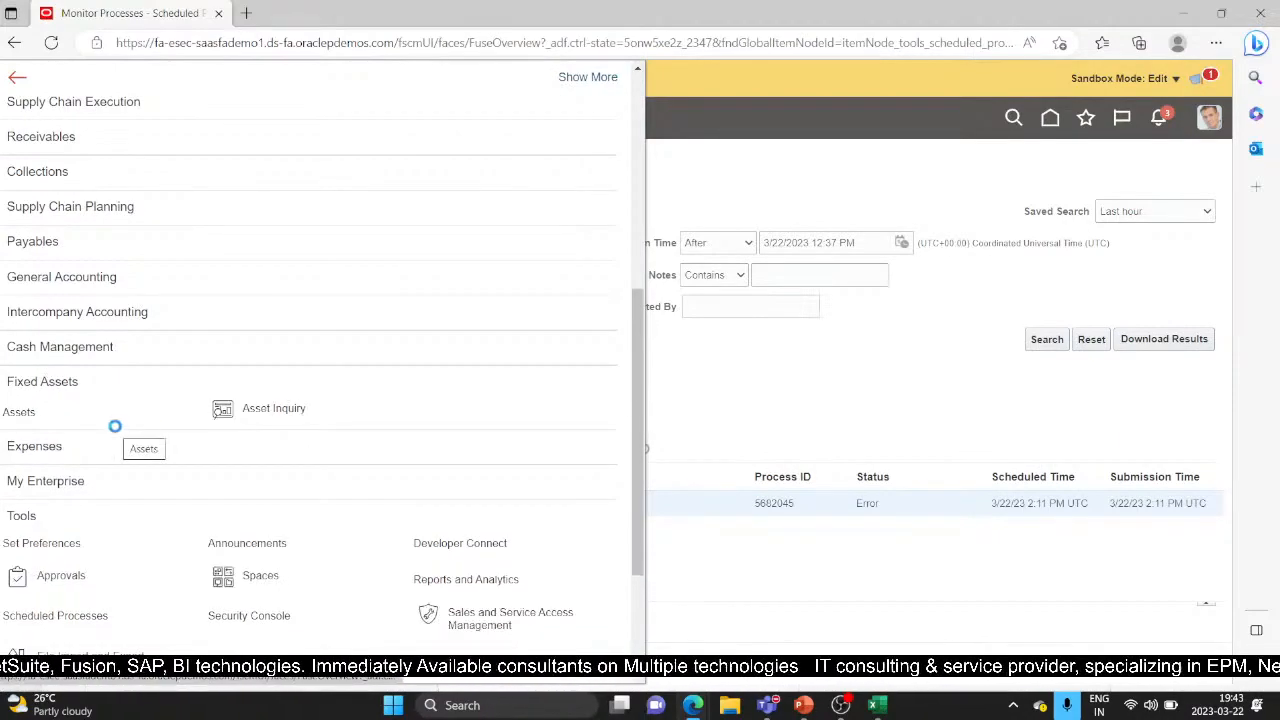
click(115, 426)
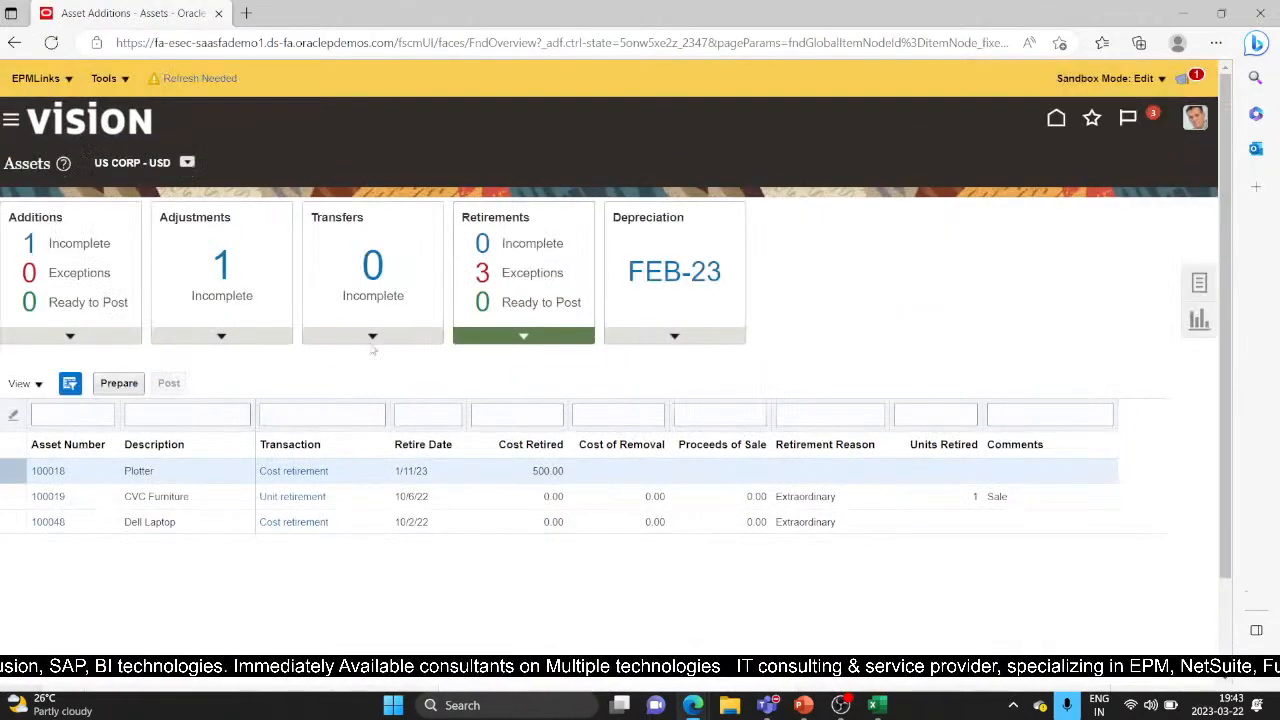
click(1199, 283)
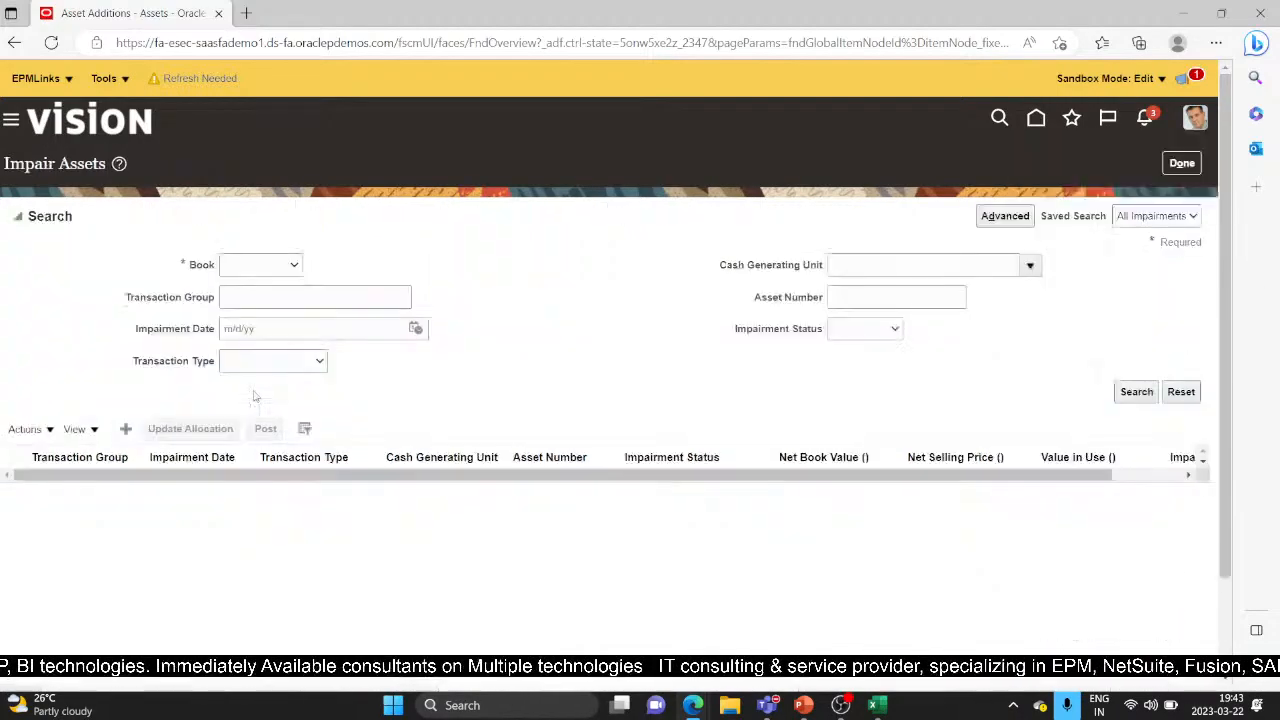
click(284, 268)
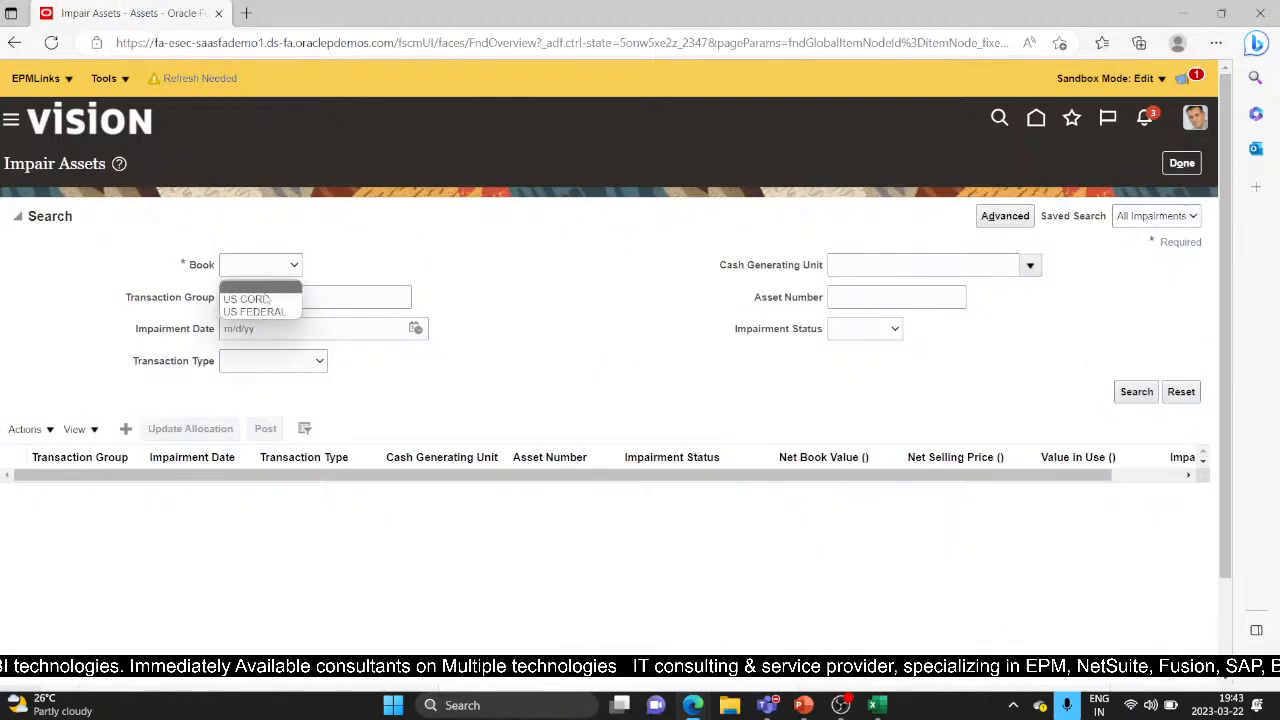
click(262, 289)
click(1134, 393)
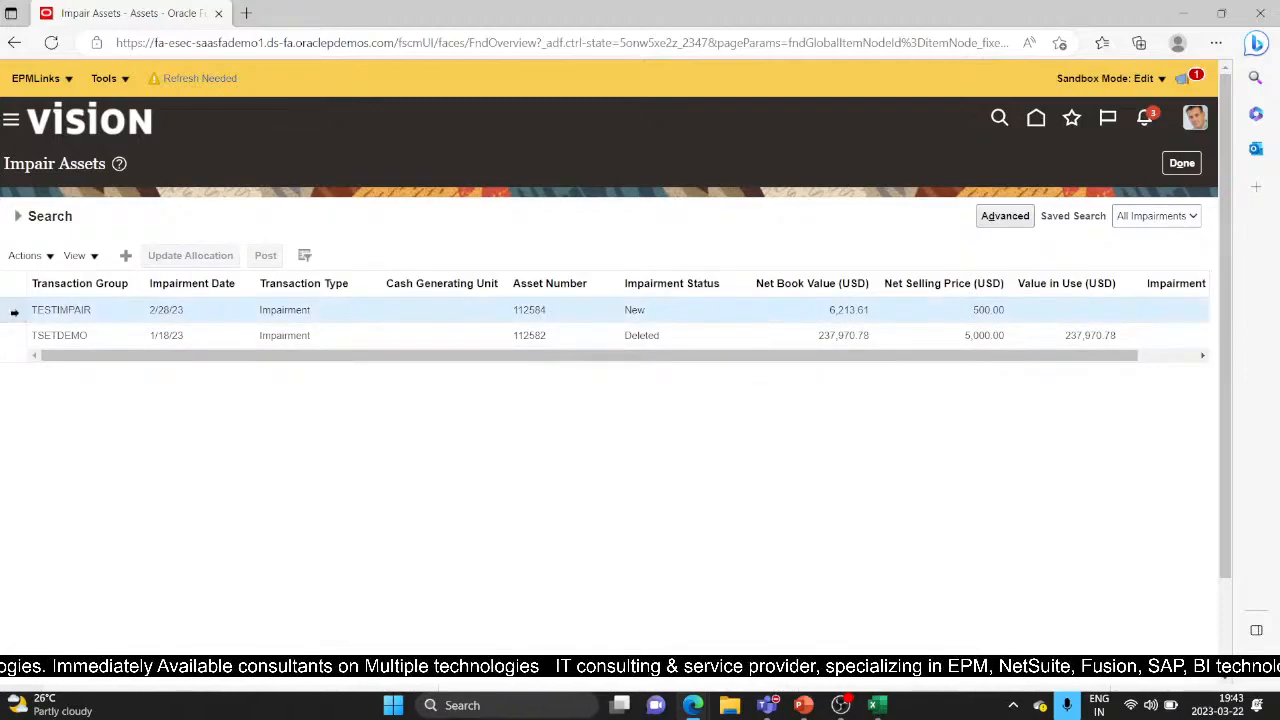
Review the TSETDEMO and TESTIMPAIR rows, then add a new US CORP impairment and continue
click(88, 335)
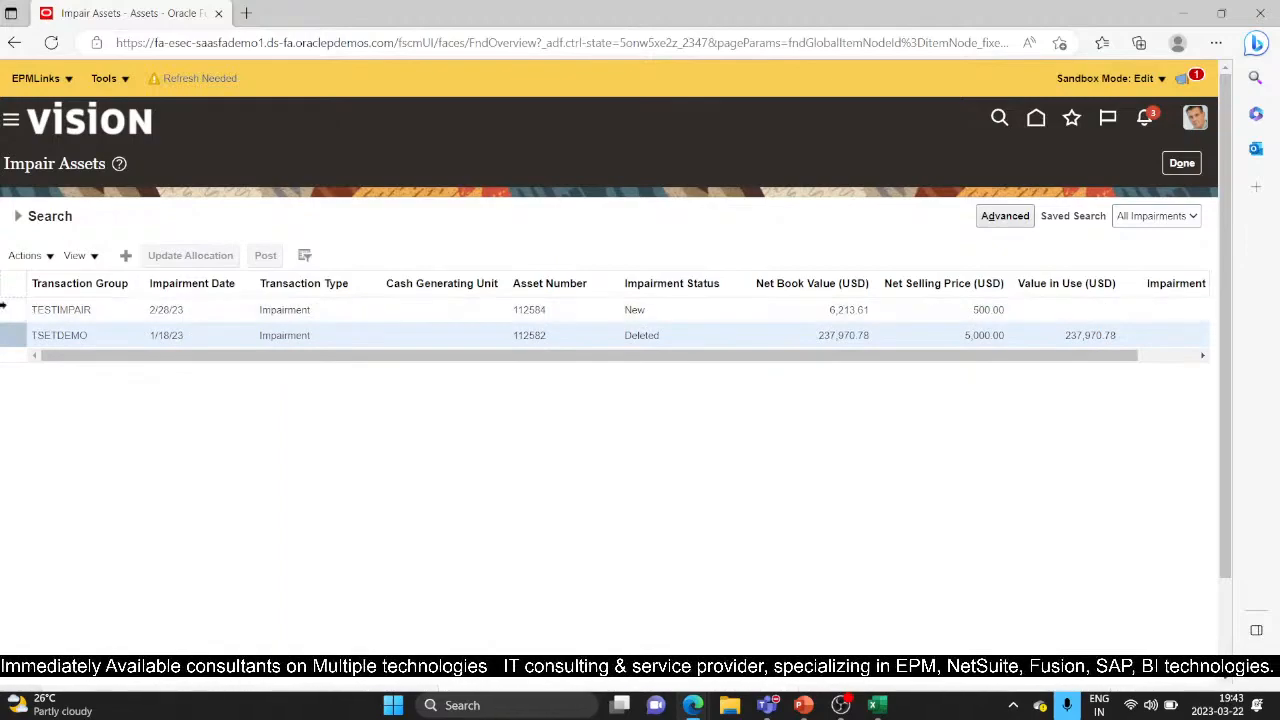
click(33, 312)
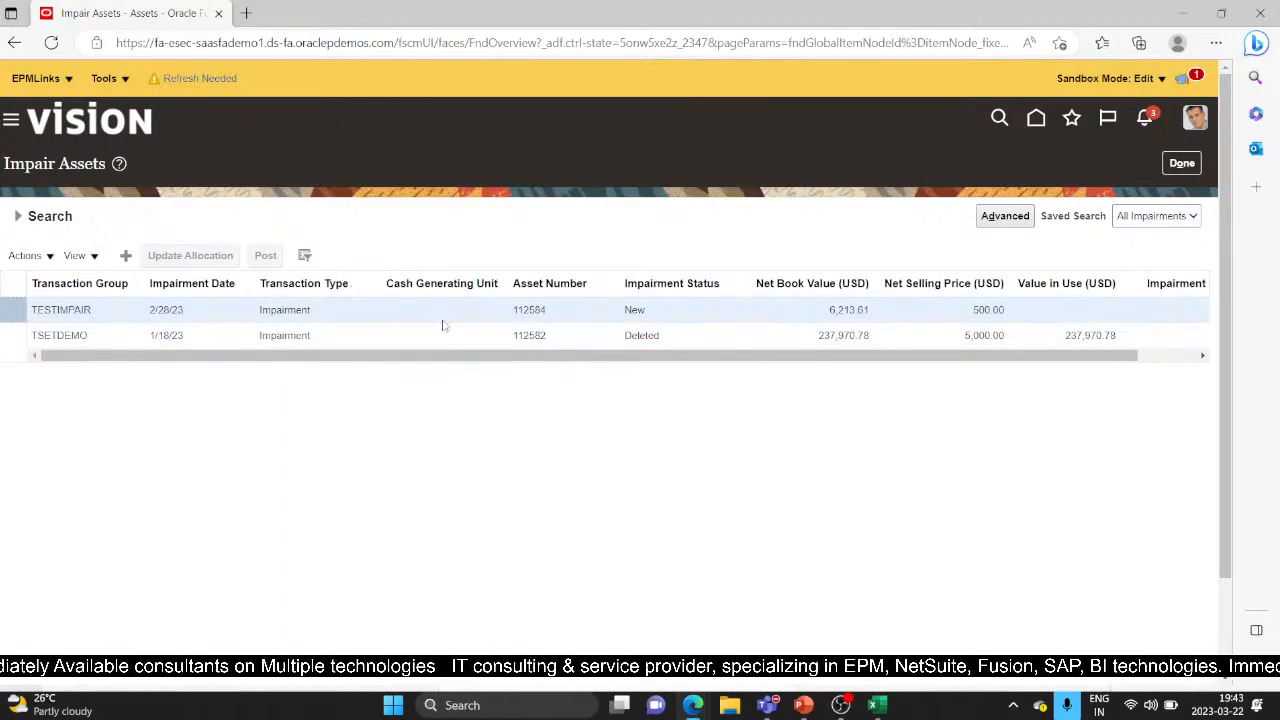
drag(483, 358, 457, 380)
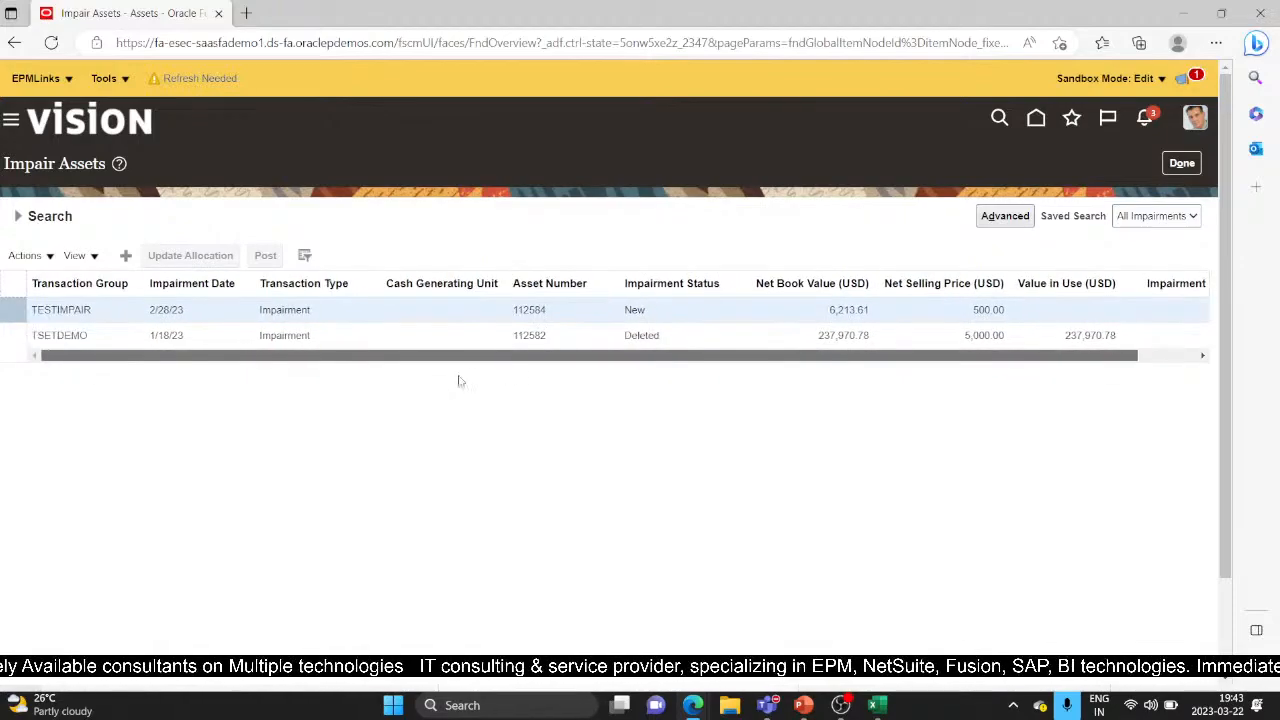
click(126, 256)
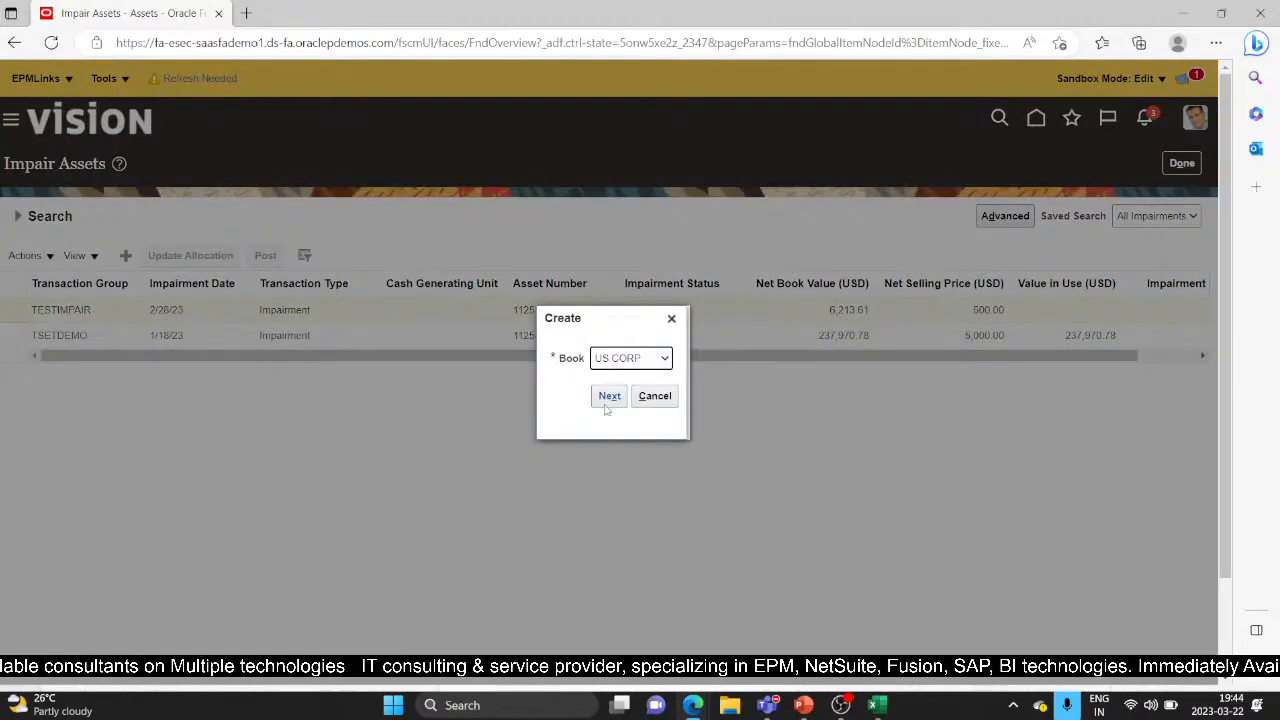
click(610, 397)
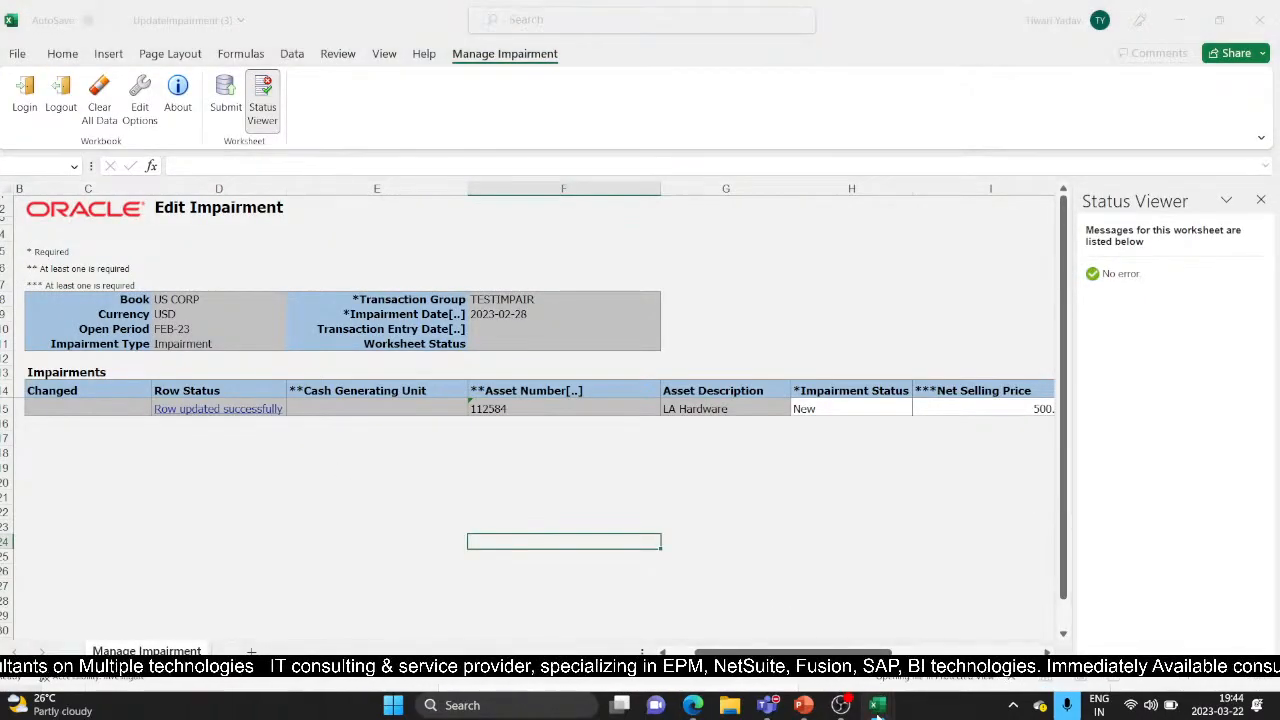
Close the UpdateImpairment (3) workbook without saving
click(1040, 521)
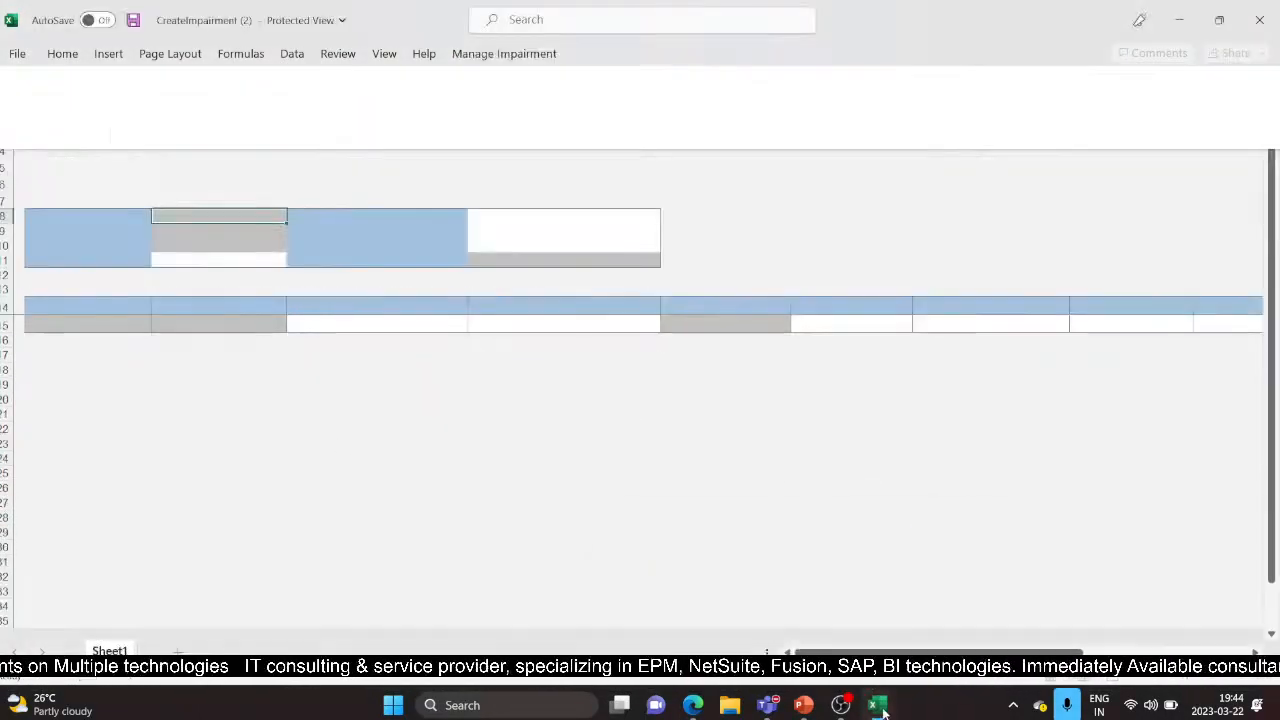
mouse_move(880, 708)
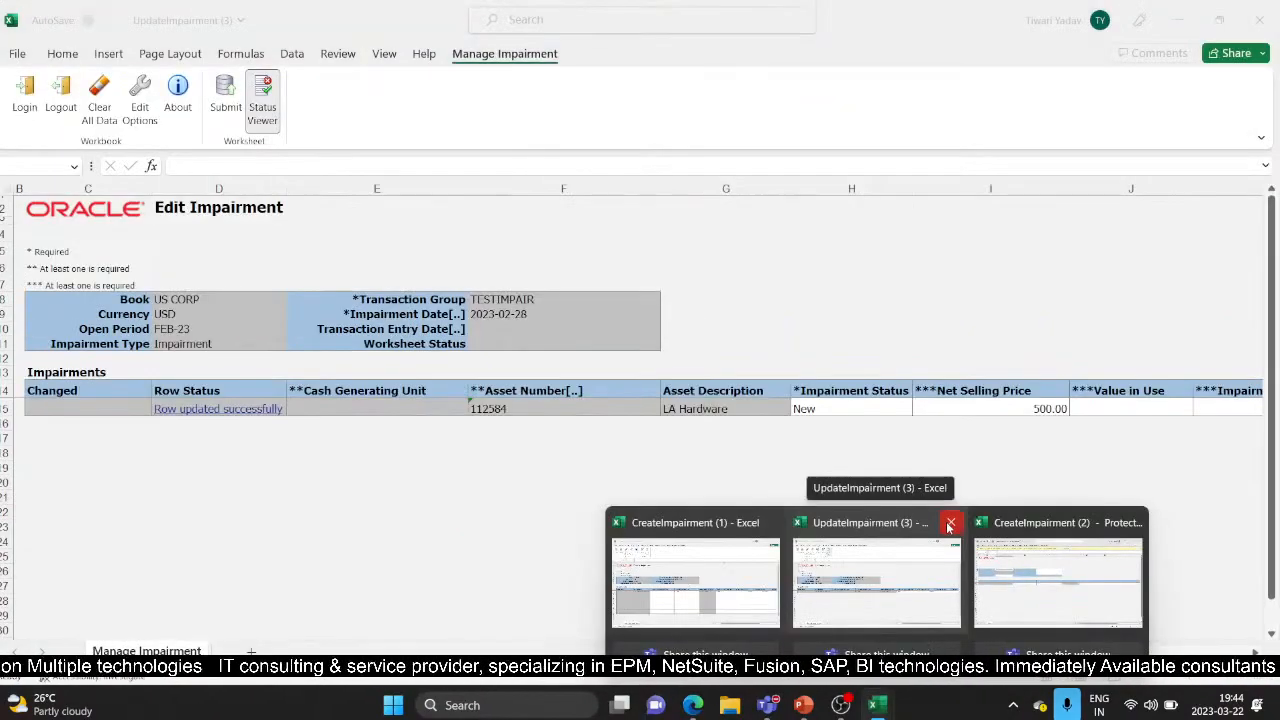
click(880, 600)
click(1259, 20)
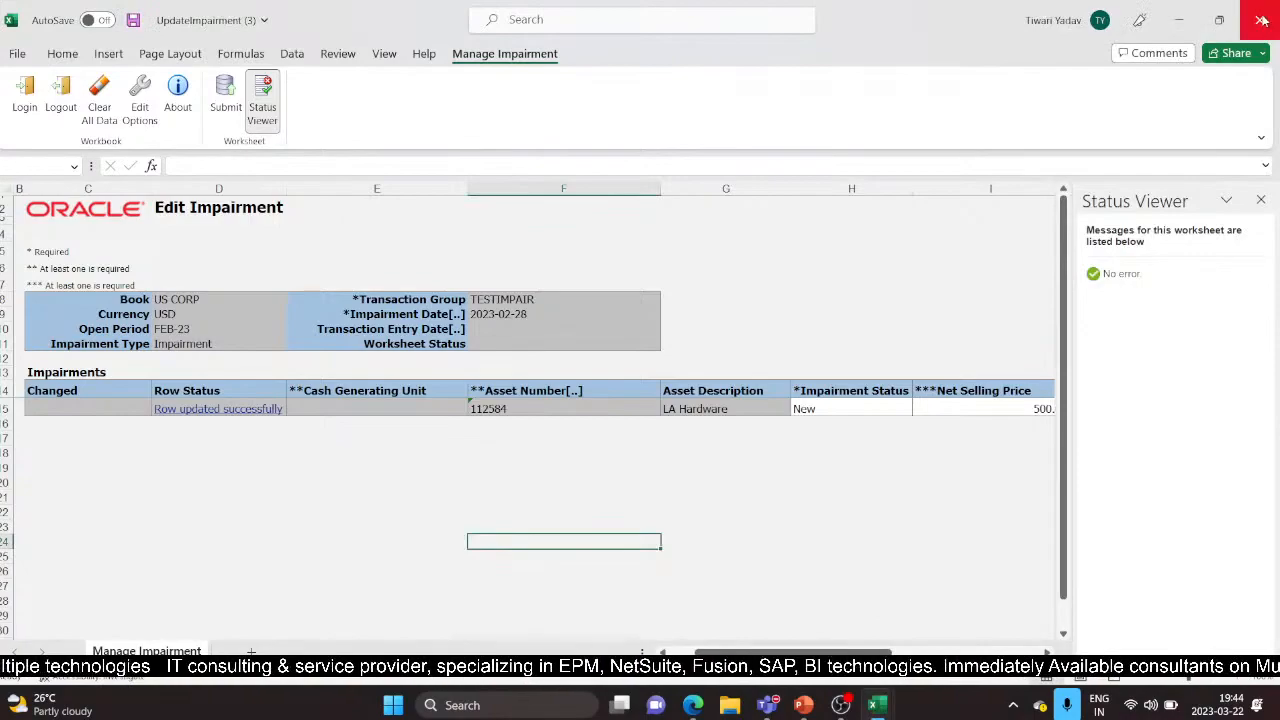
click(634, 374)
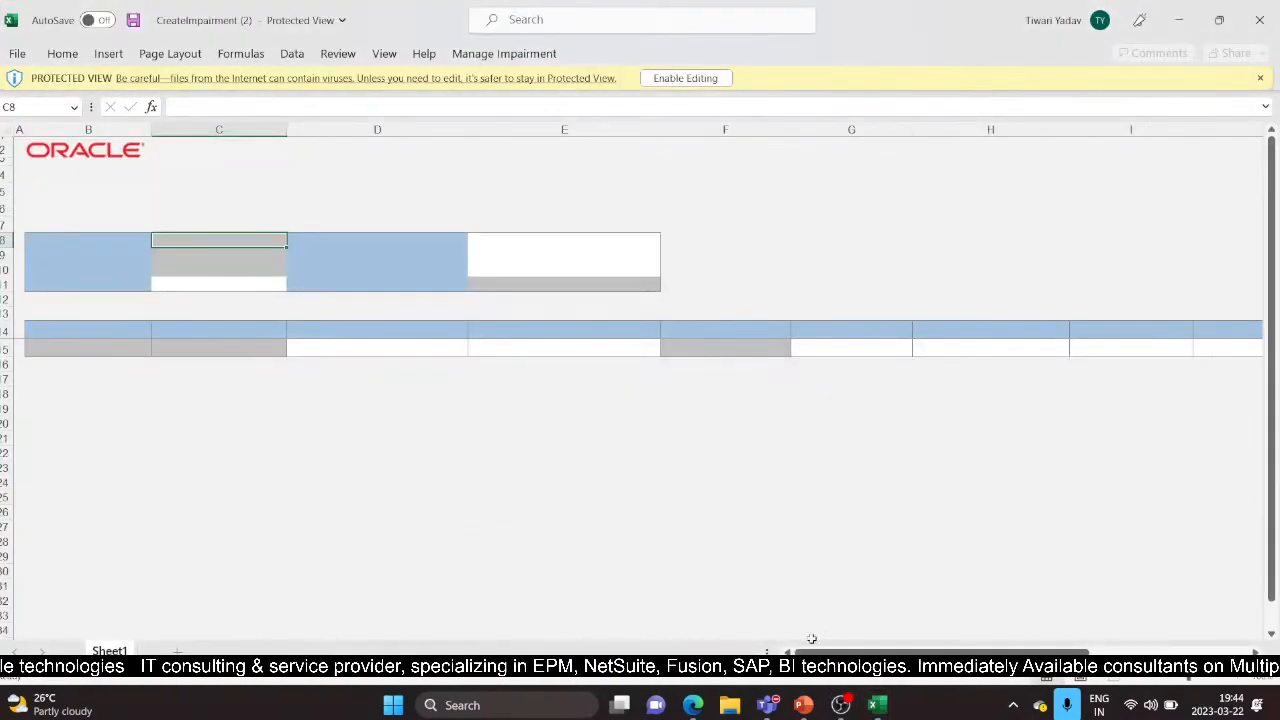
Close CreateImpairment (1) without saving and enable editing in CreateImpairment (2)
mouse_move(877, 705)
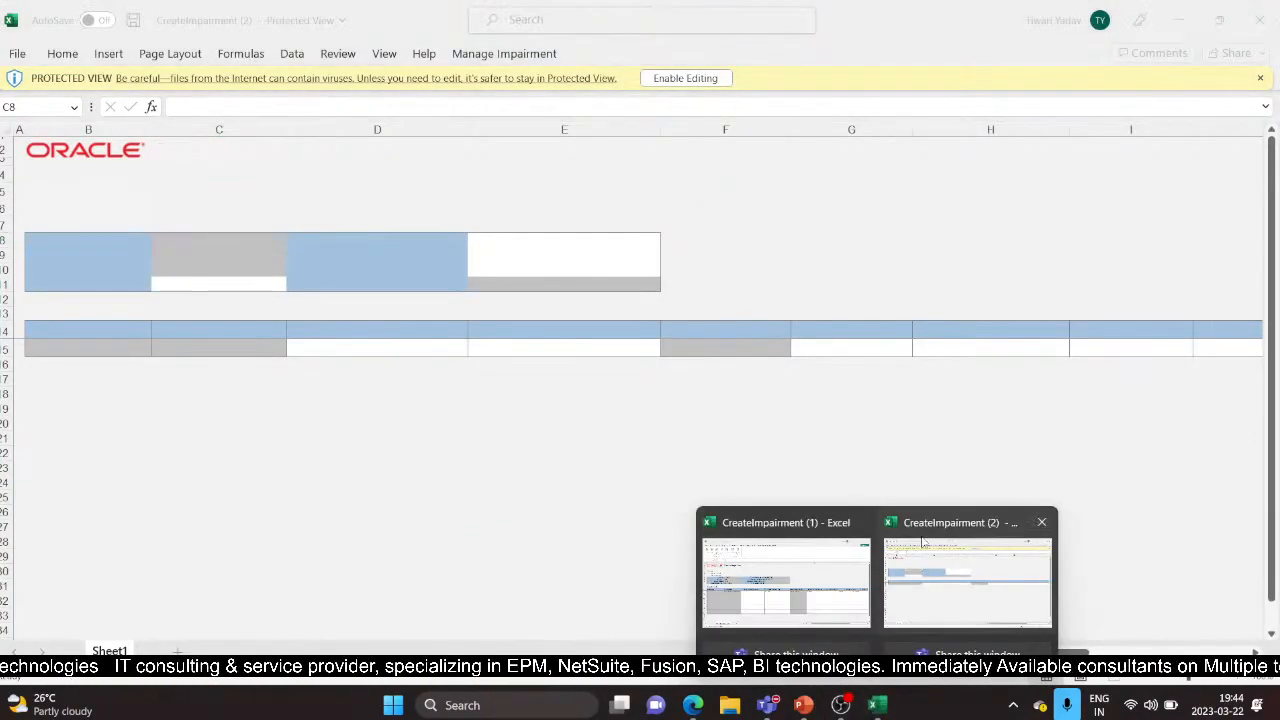
click(979, 565)
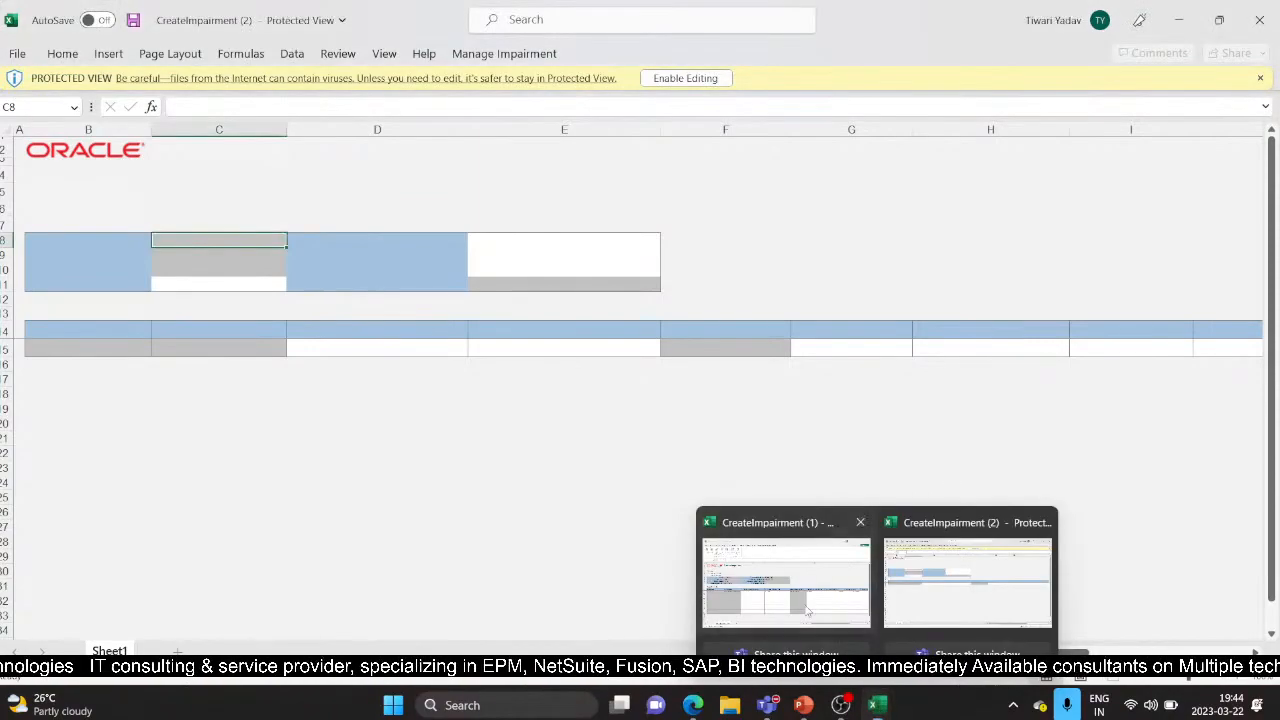
click(785, 560)
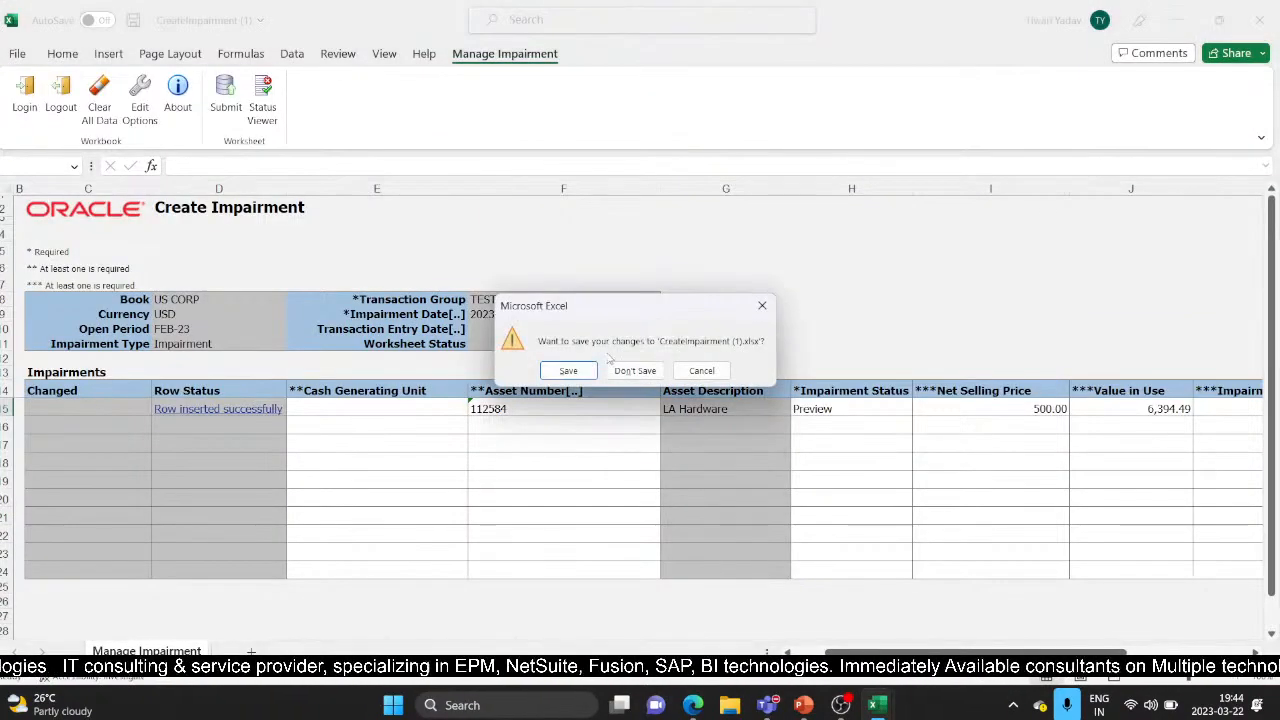
click(635, 371)
click(681, 78)
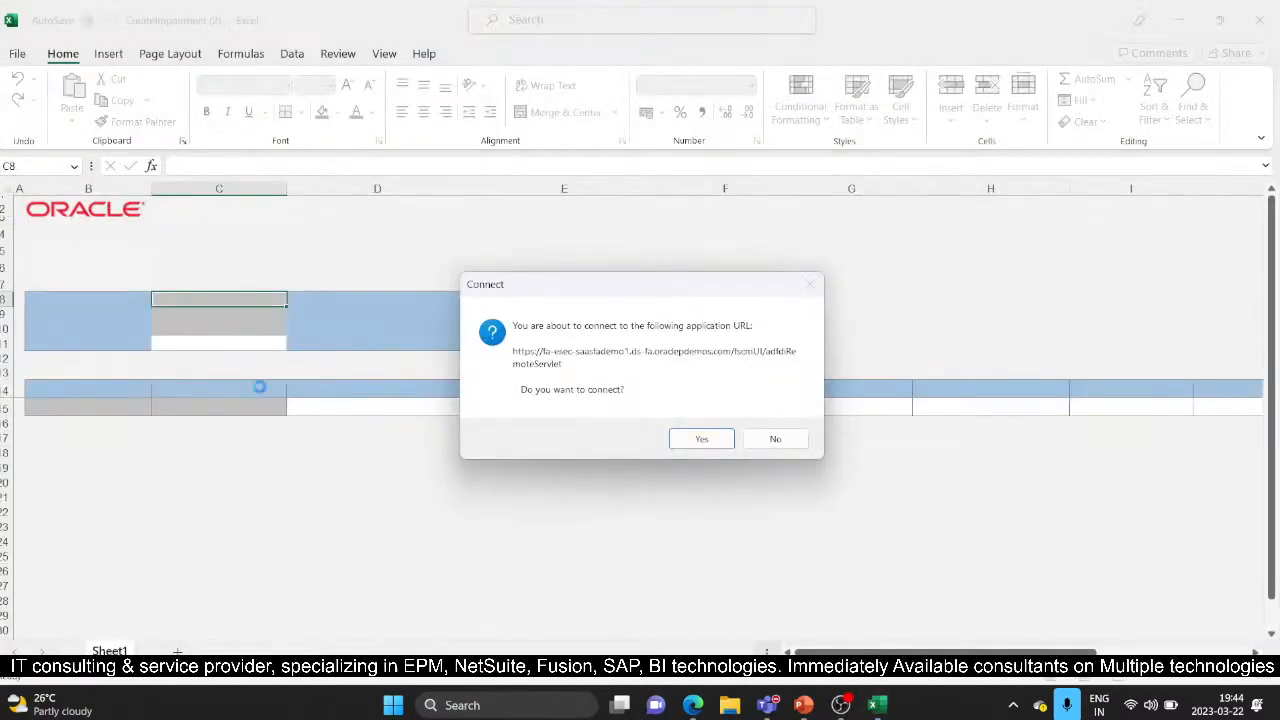
Accept the connection prompt and enter the user ID
click(701, 438)
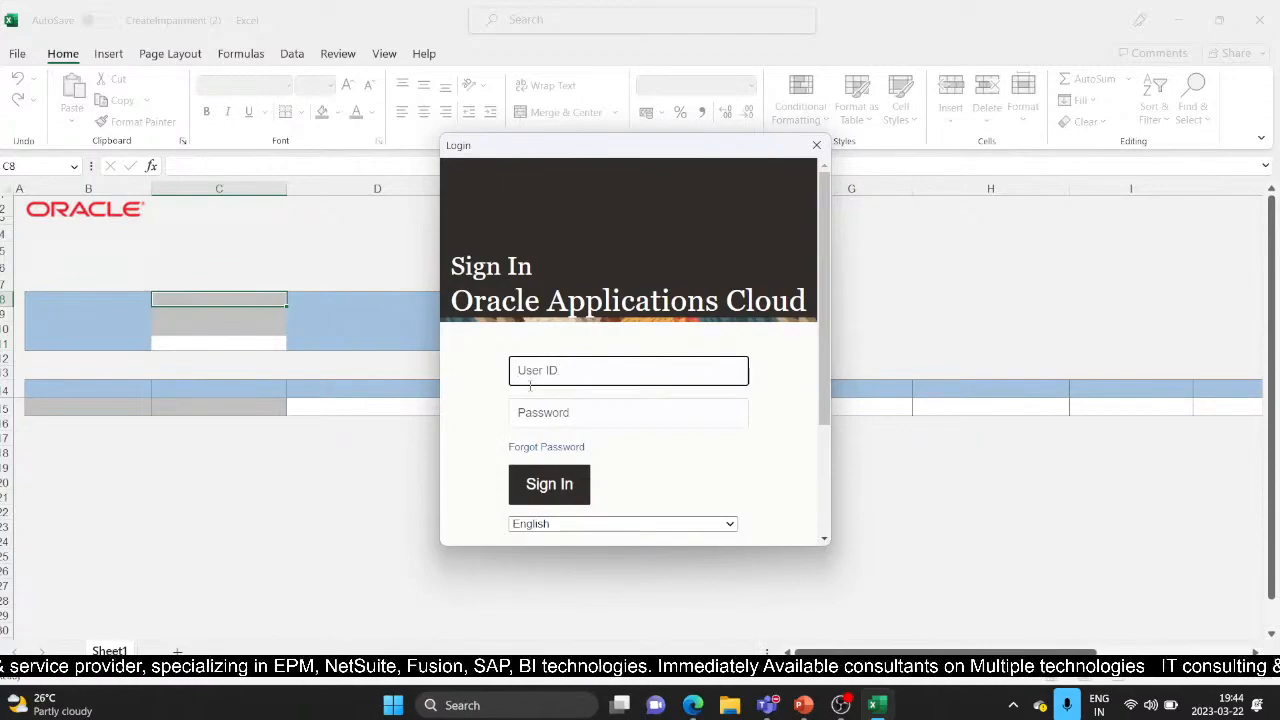
text(Casey)
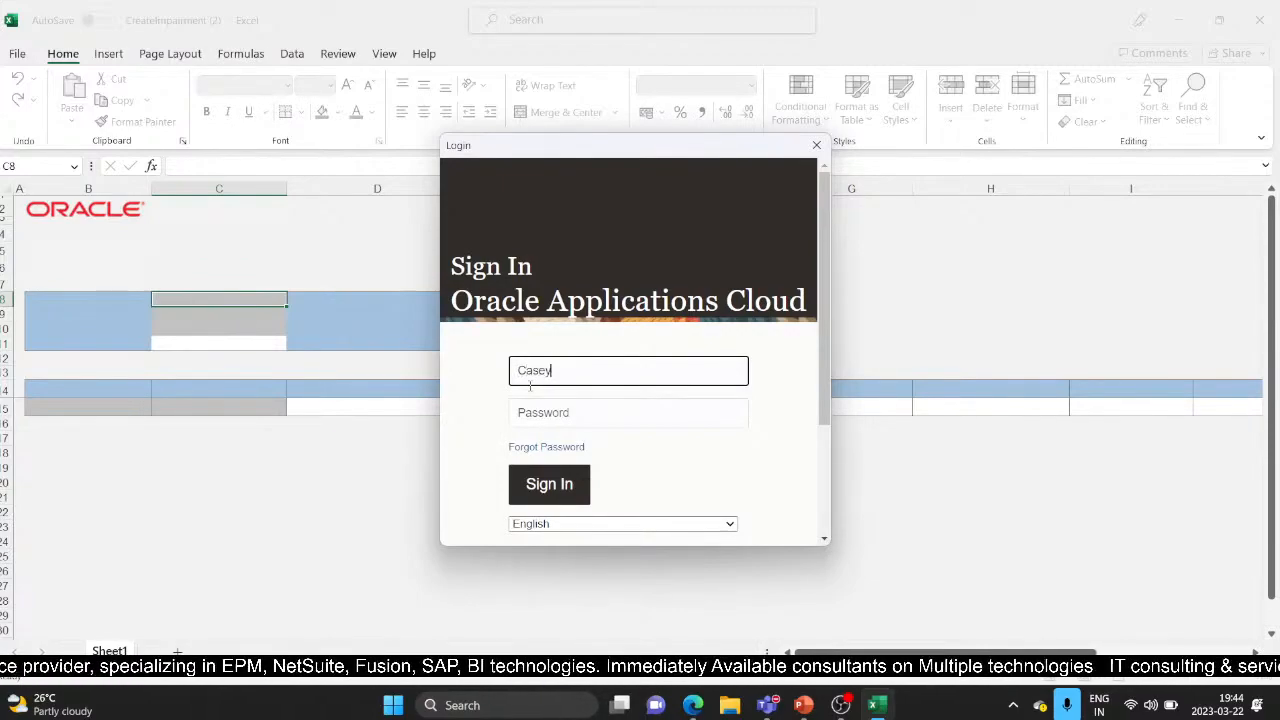
text(.bro)
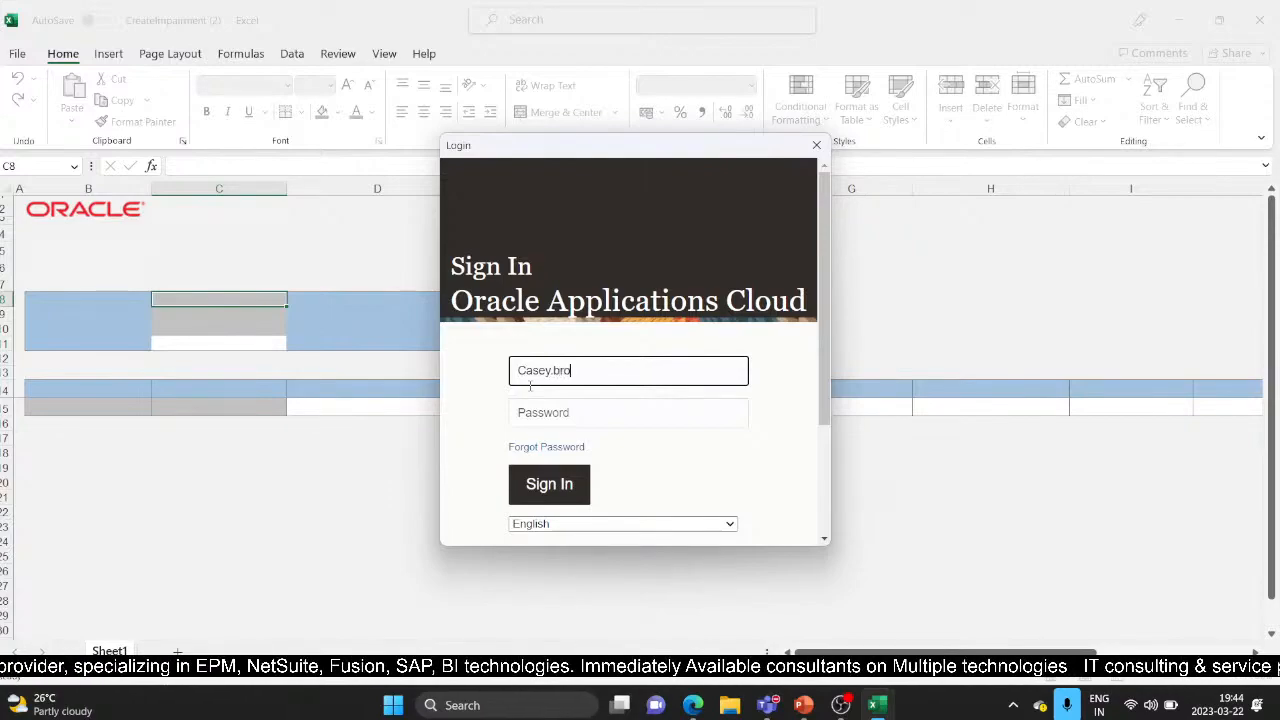
text(wn)
key(Tab)
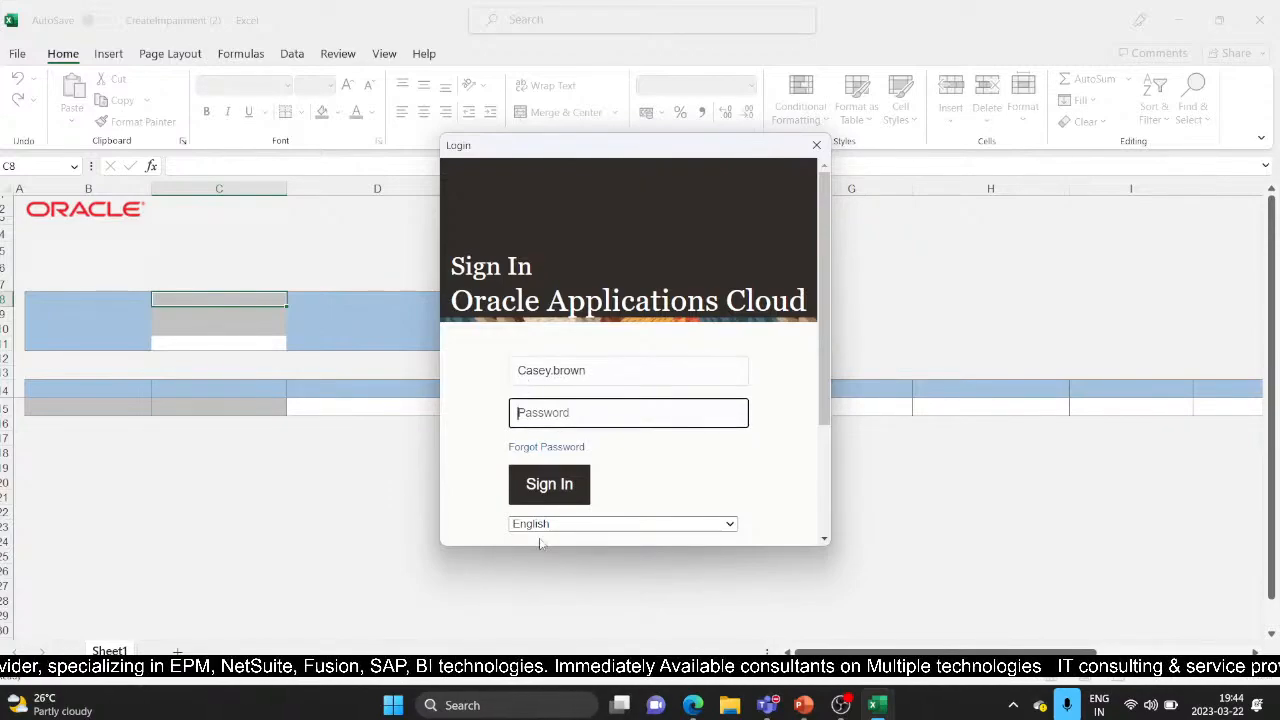
Copy the password from the saved credentials file, paste it in, and sign in
mouse_move(803, 705)
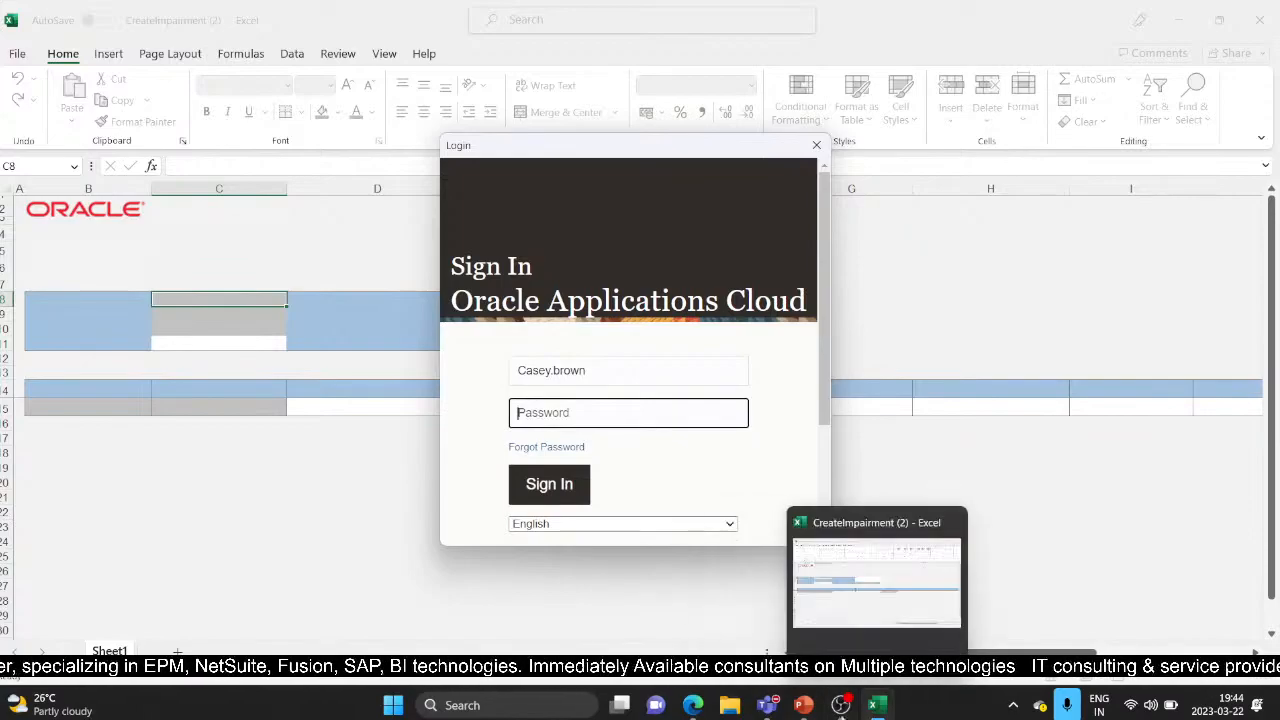
key(super+d)
double_click(144, 284)
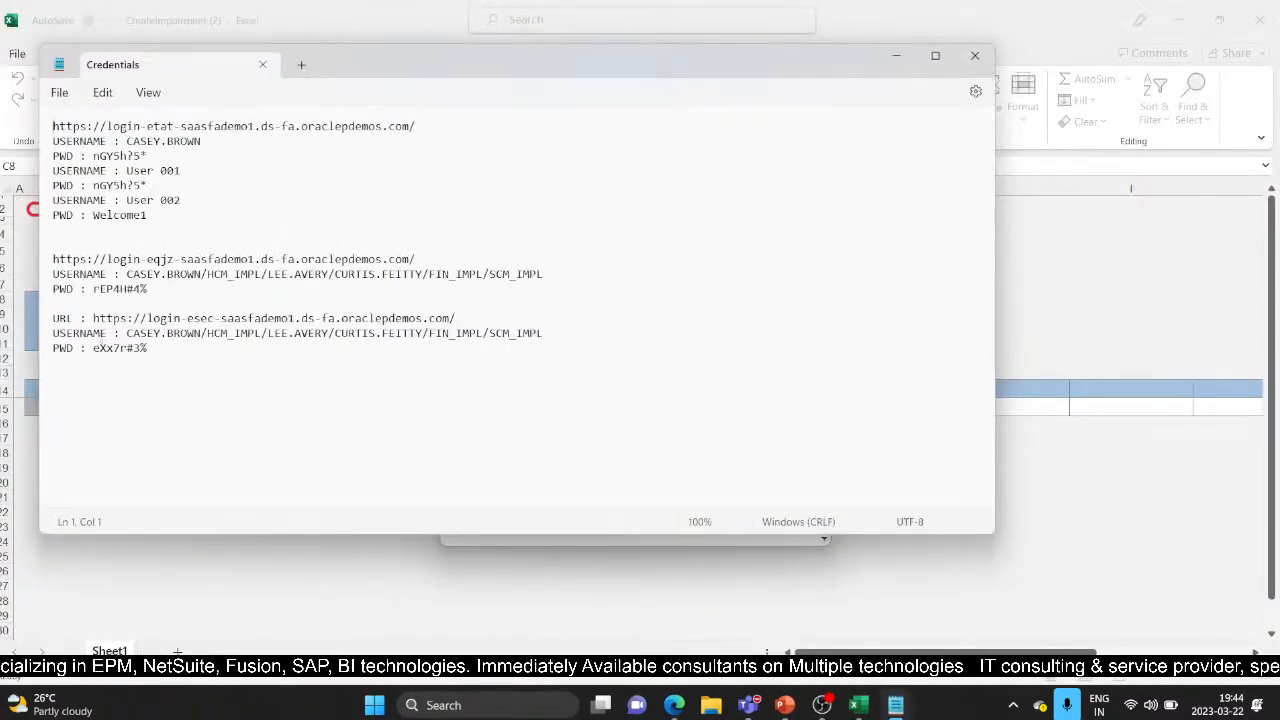
drag(93, 348, 172, 358)
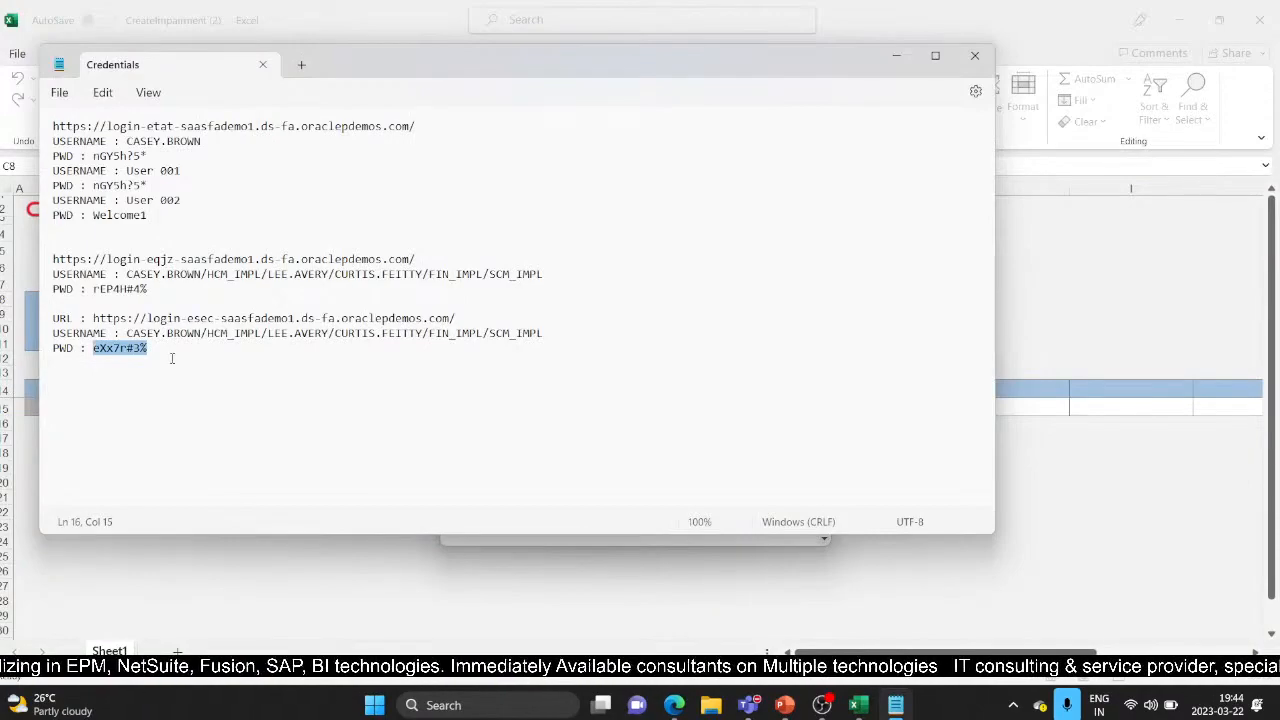
click(561, 415)
key(ctrl+v)
click(555, 496)
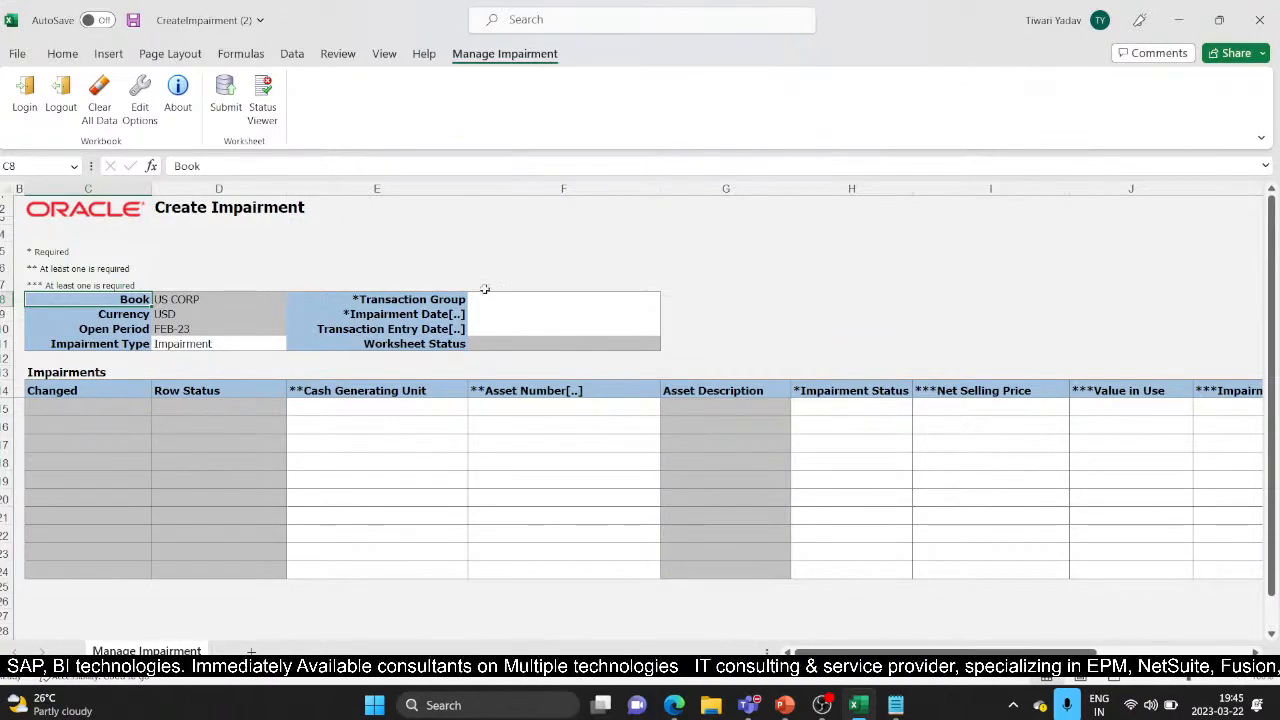
Enter TESTIMP in F8 and pick 28 February 2023 as the impairment date in the calendar
click(517, 304)
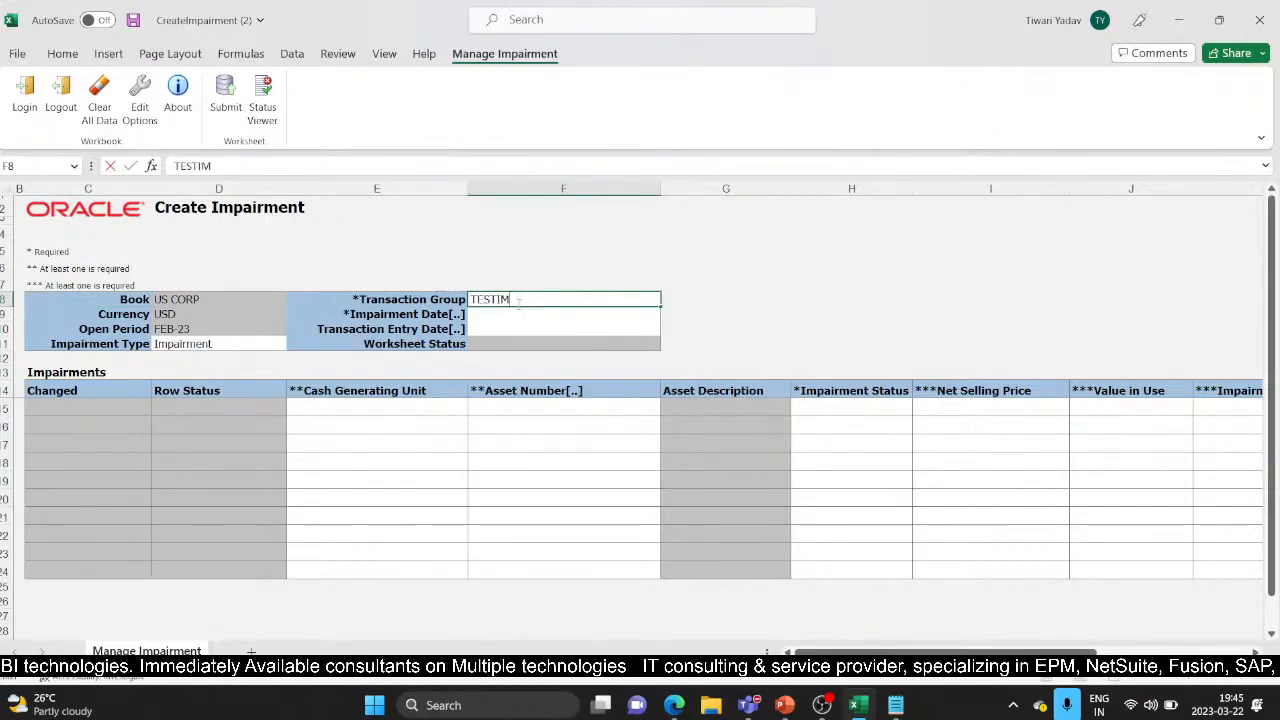
key(Tab)
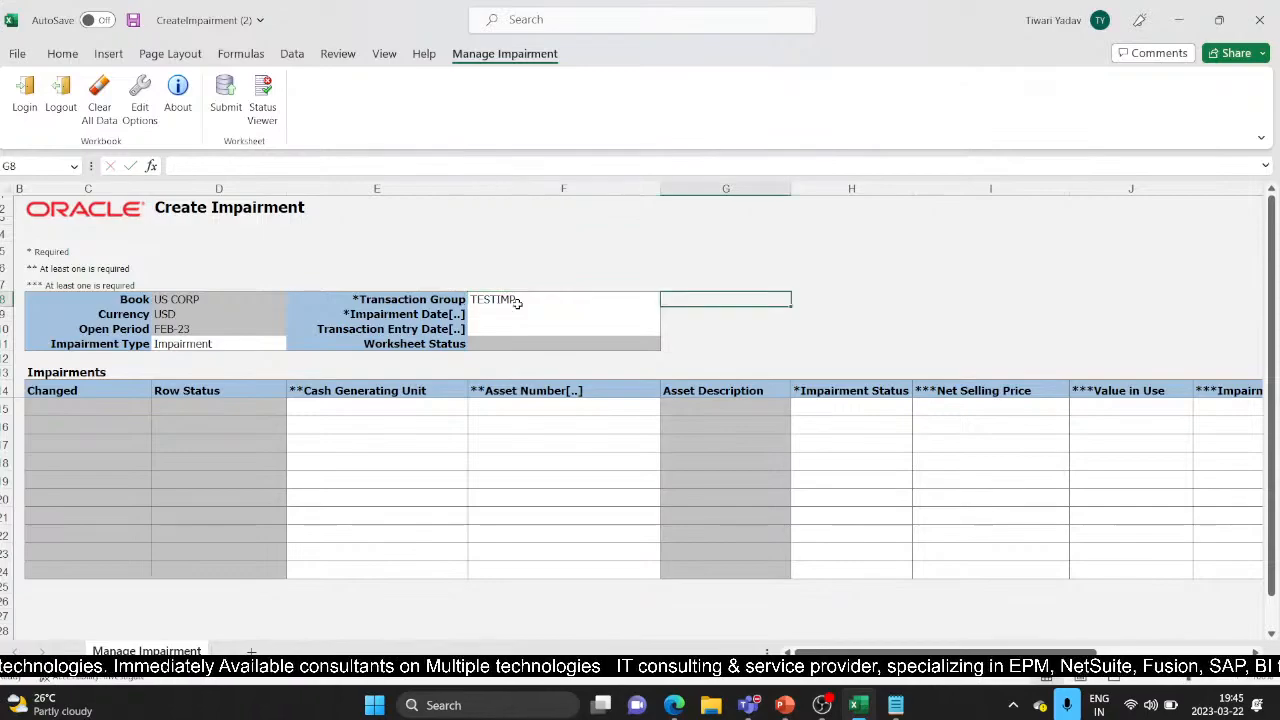
double_click(498, 319)
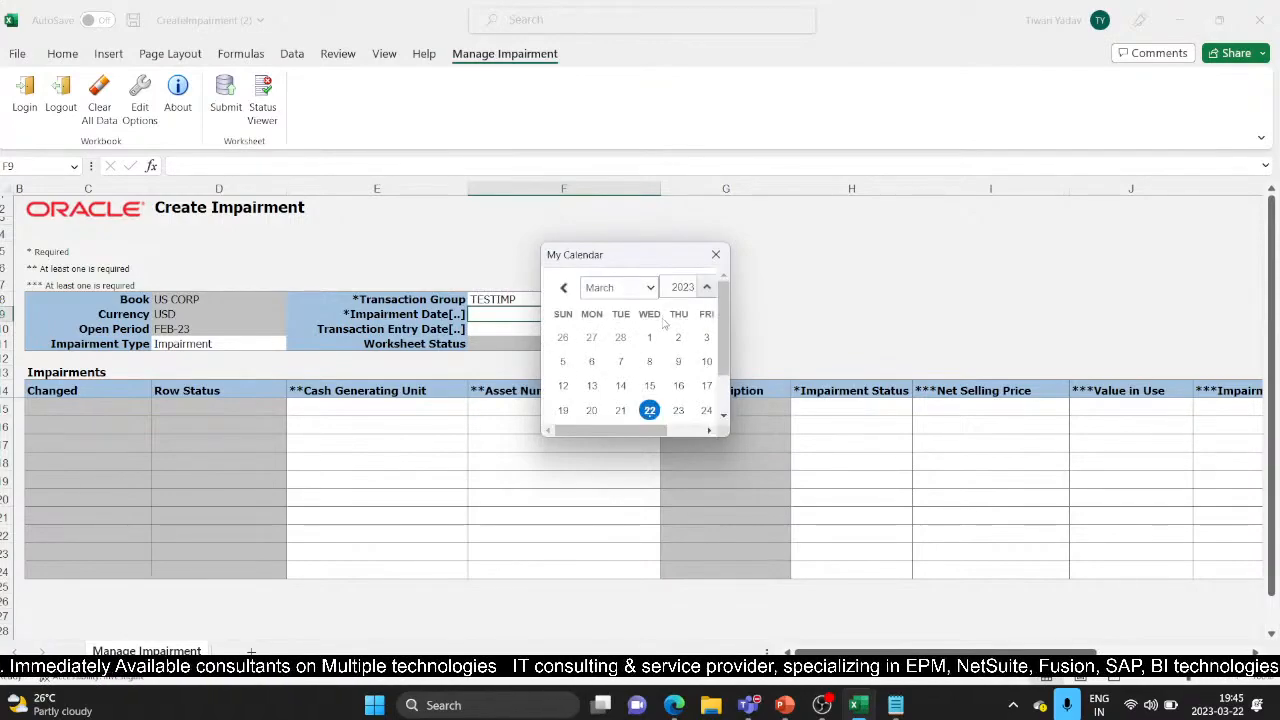
click(618, 287)
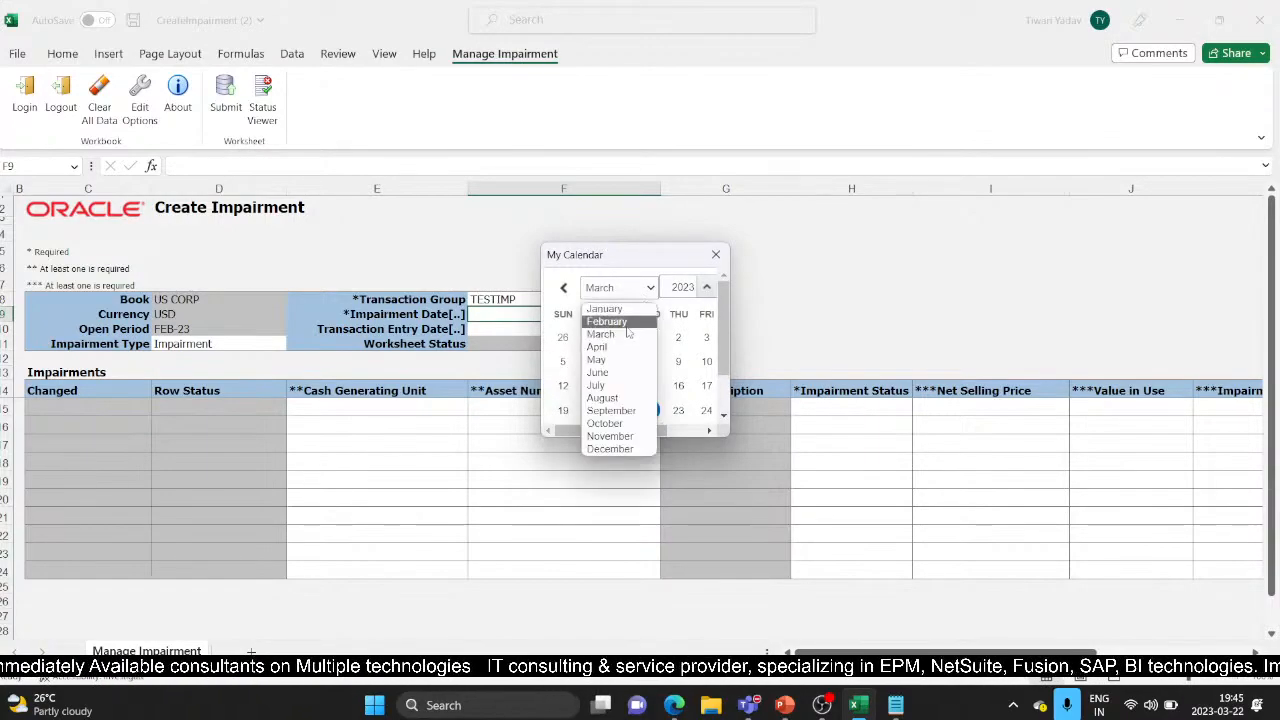
click(605, 314)
drag(651, 438, 690, 440)
drag(727, 345, 733, 432)
click(564, 377)
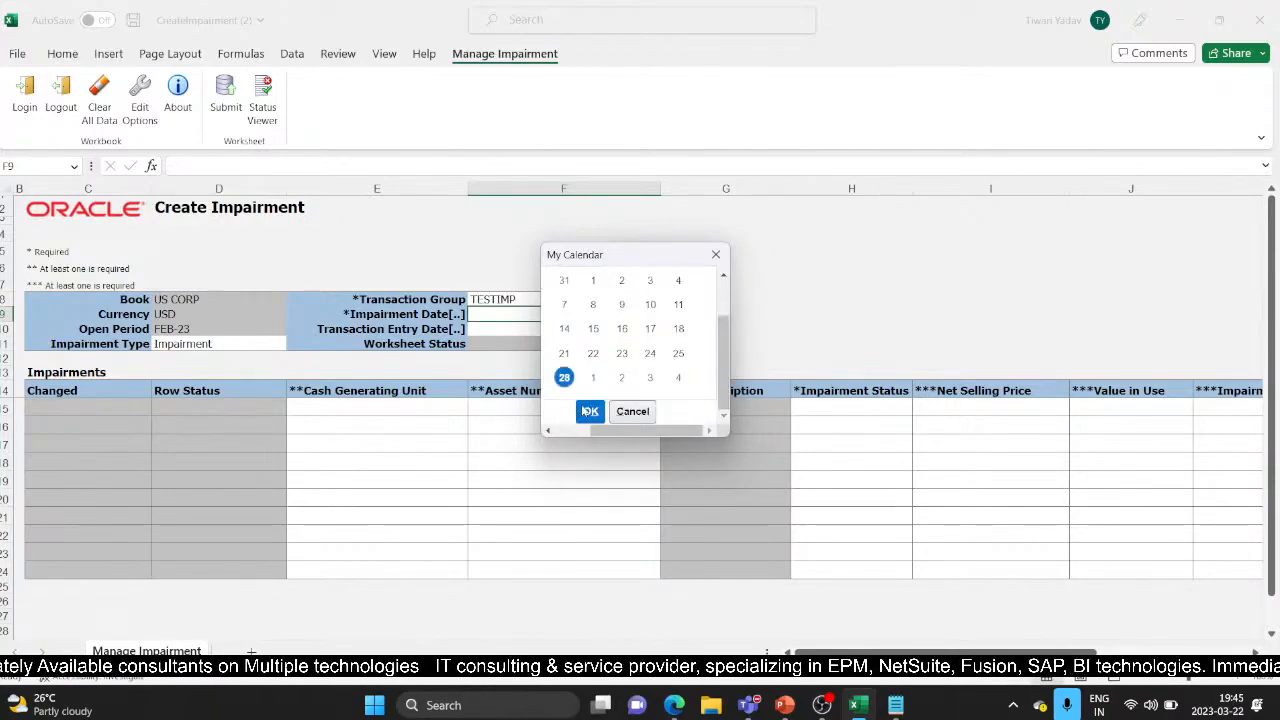
click(590, 411)
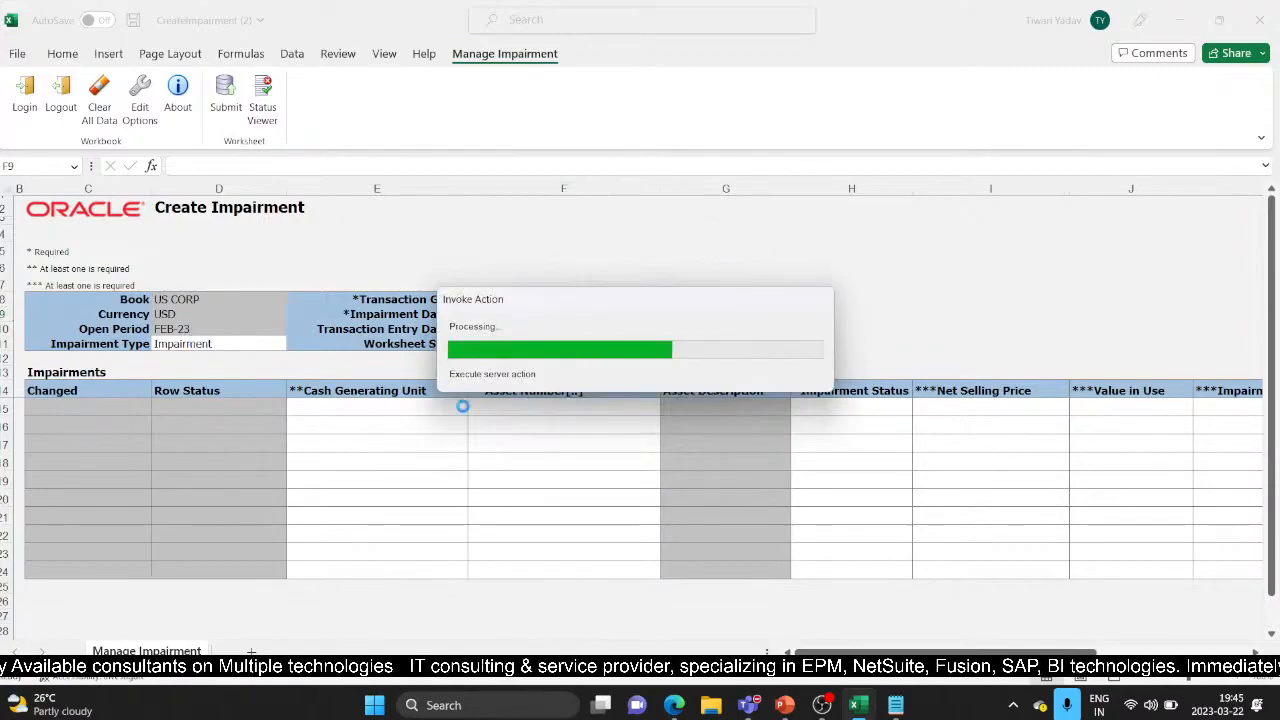
click(489, 413)
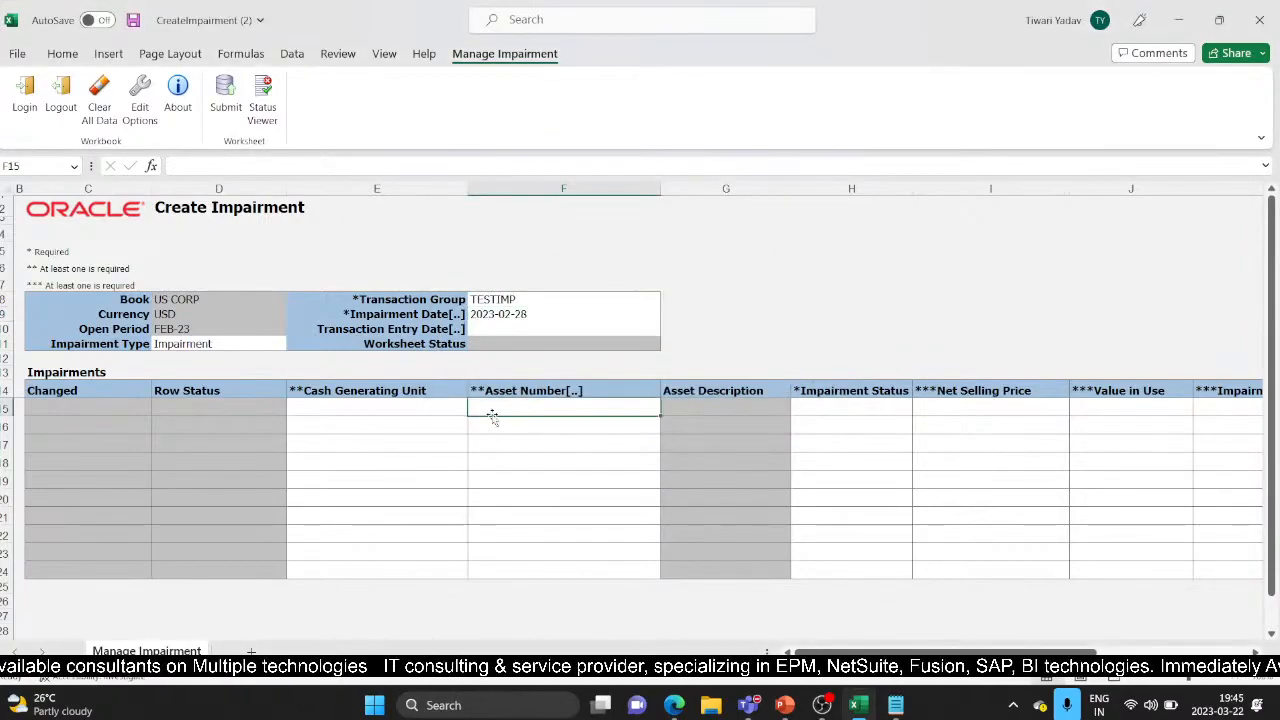
Search the asset lookup and insert asset 112644 into Asset Number cell F15
double_click(496, 405)
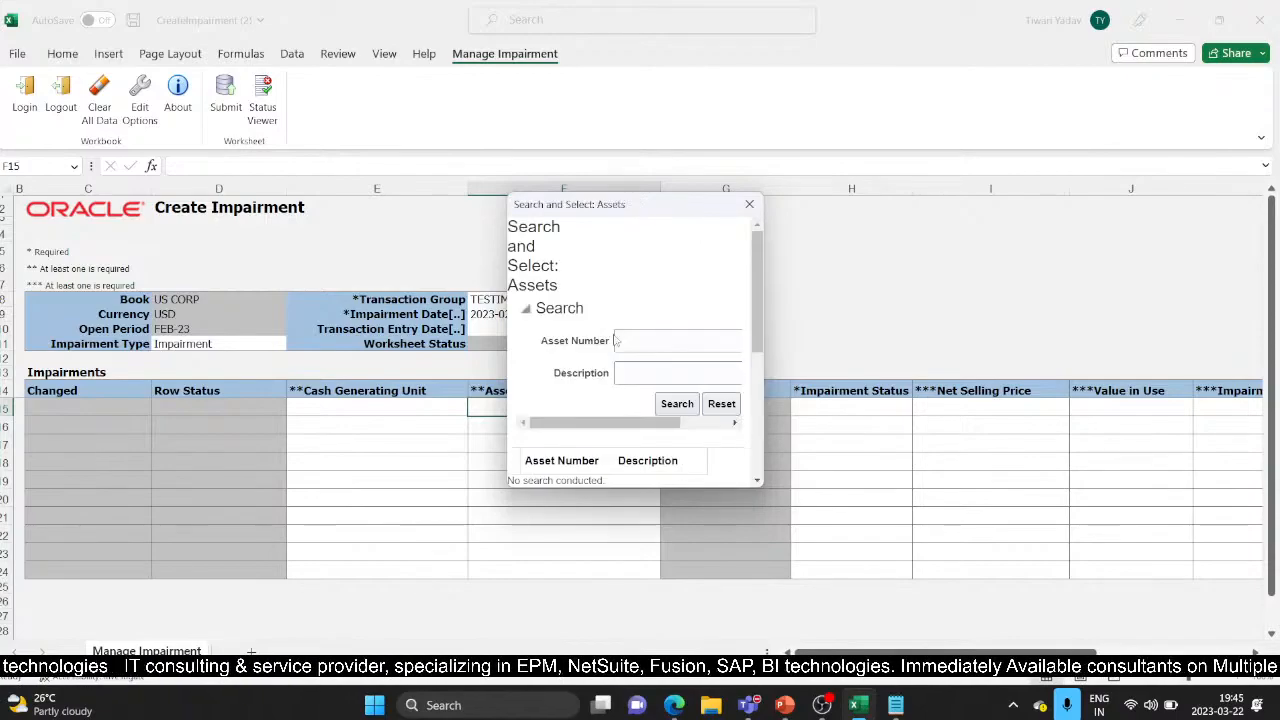
click(674, 299)
text(1128)
text(44)
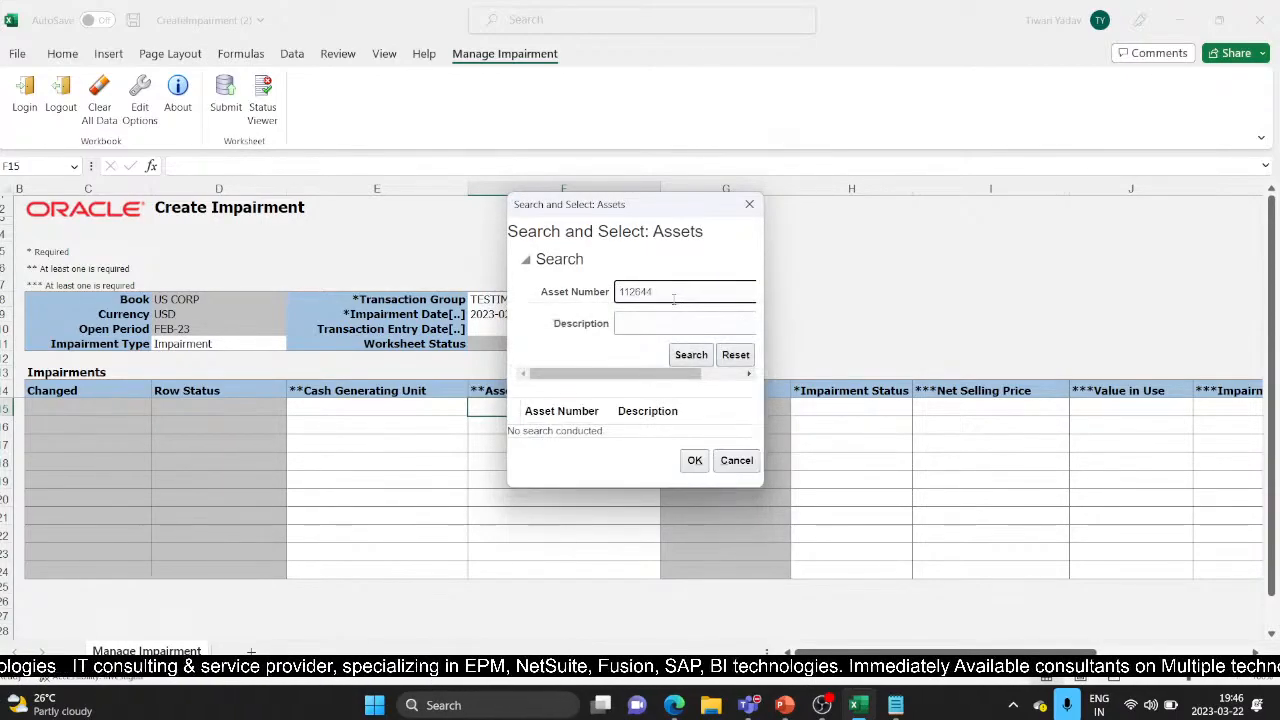
click(680, 358)
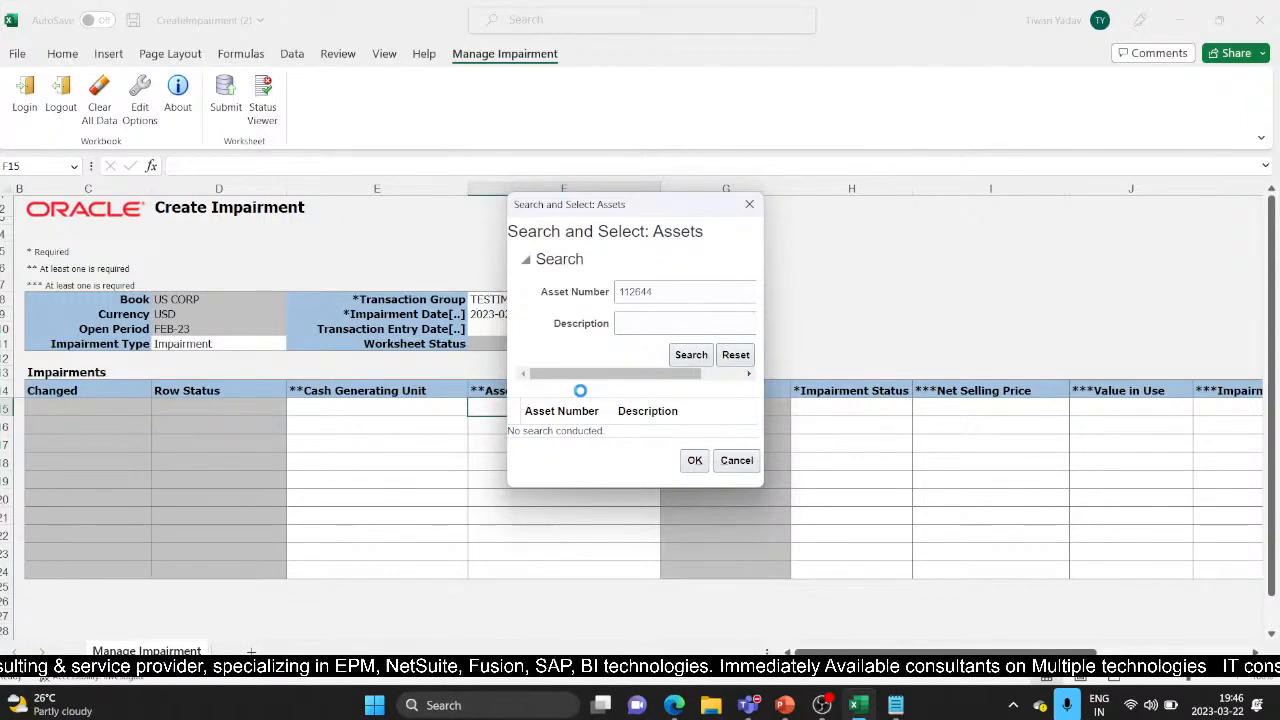
click(697, 474)
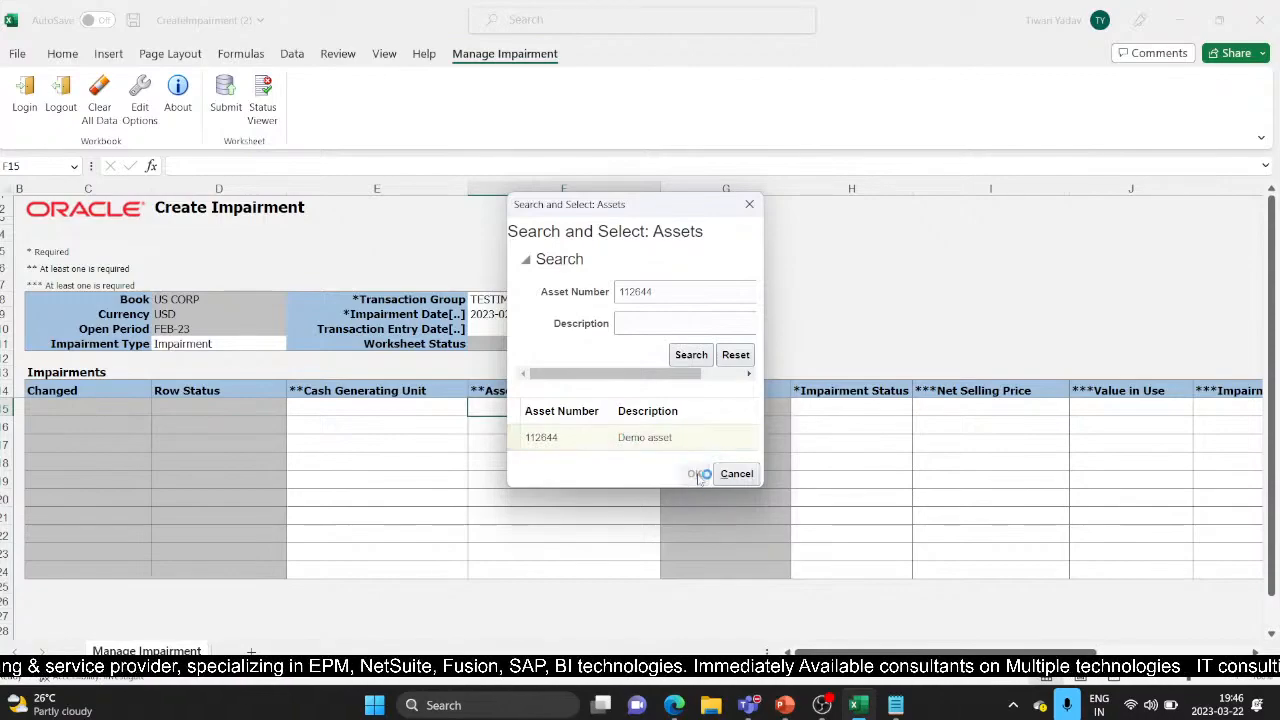
double_click(615, 437)
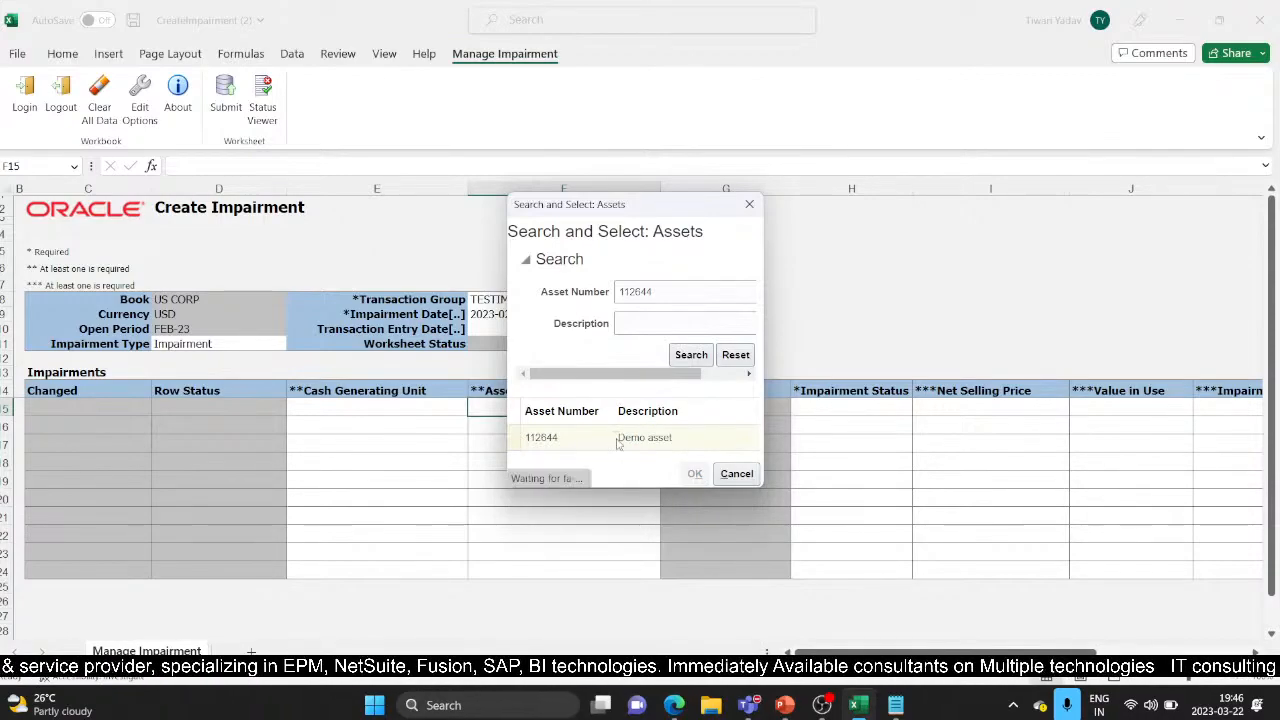
Set asset 112644's impairment status in H15 to New
click(846, 404)
click(919, 409)
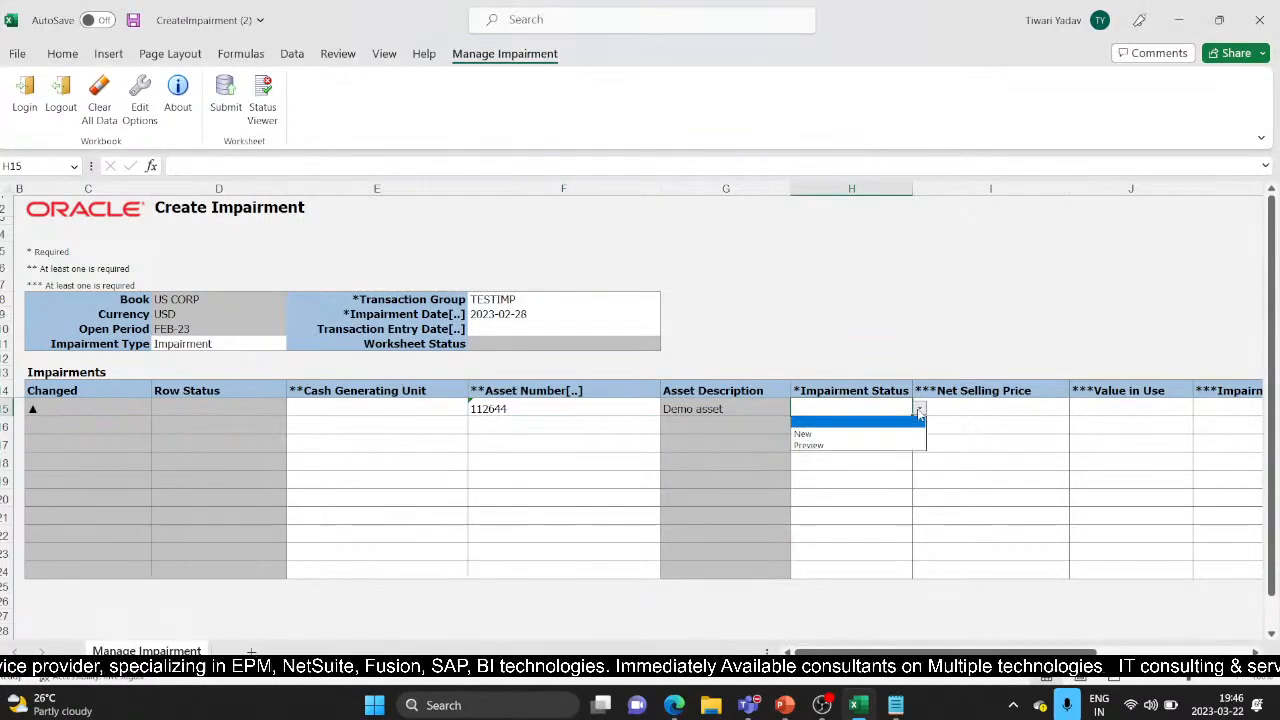
click(917, 410)
click(919, 409)
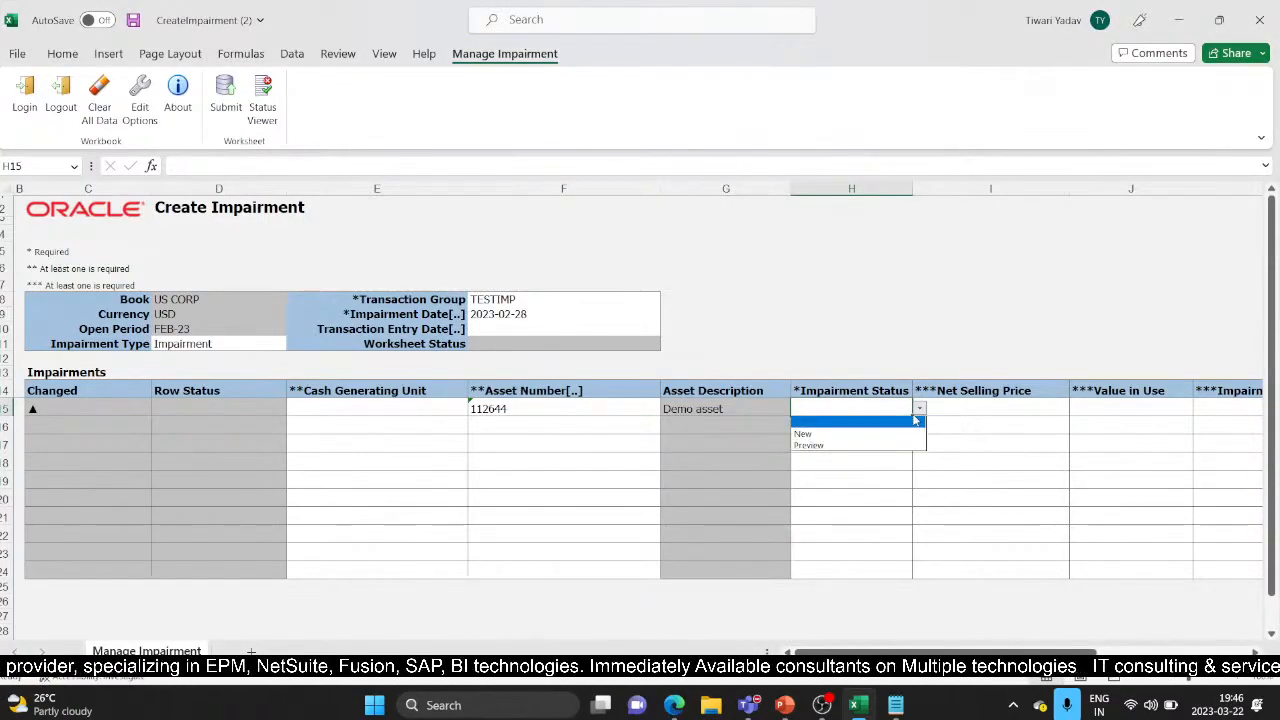
click(859, 429)
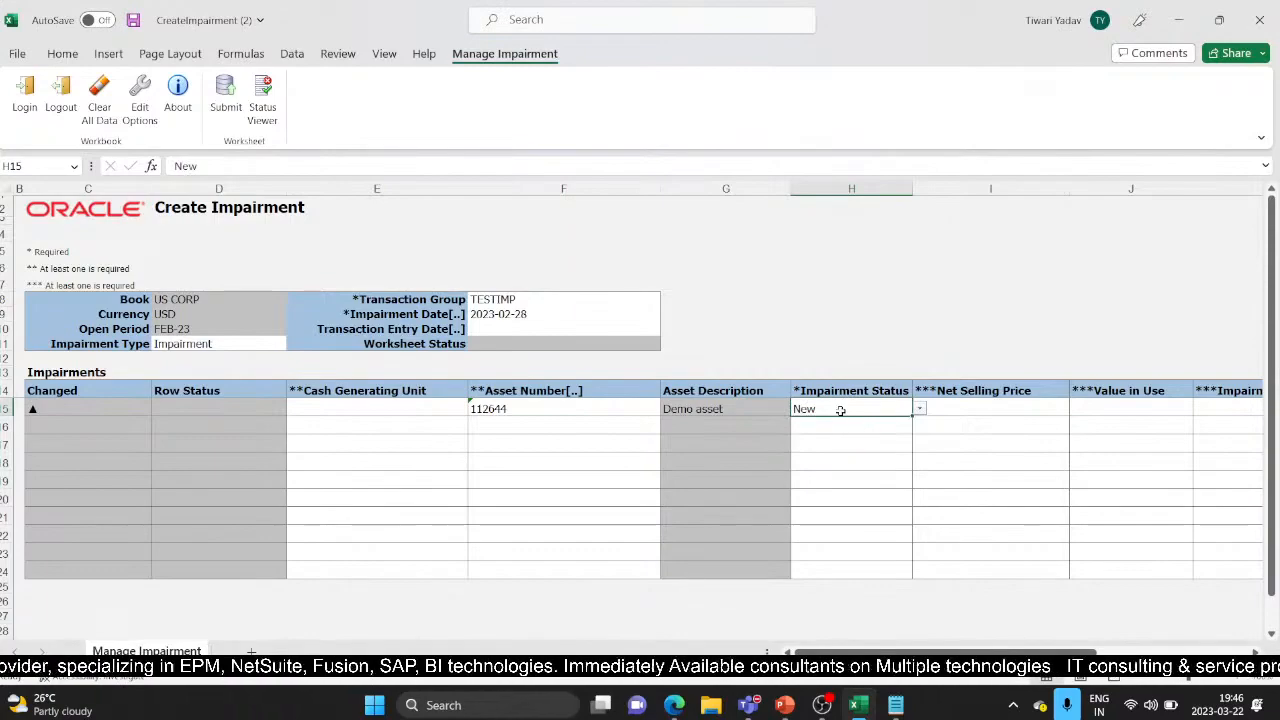
Enter a net selling price of 100000 in I15 and submit the impairment row
click(995, 405)
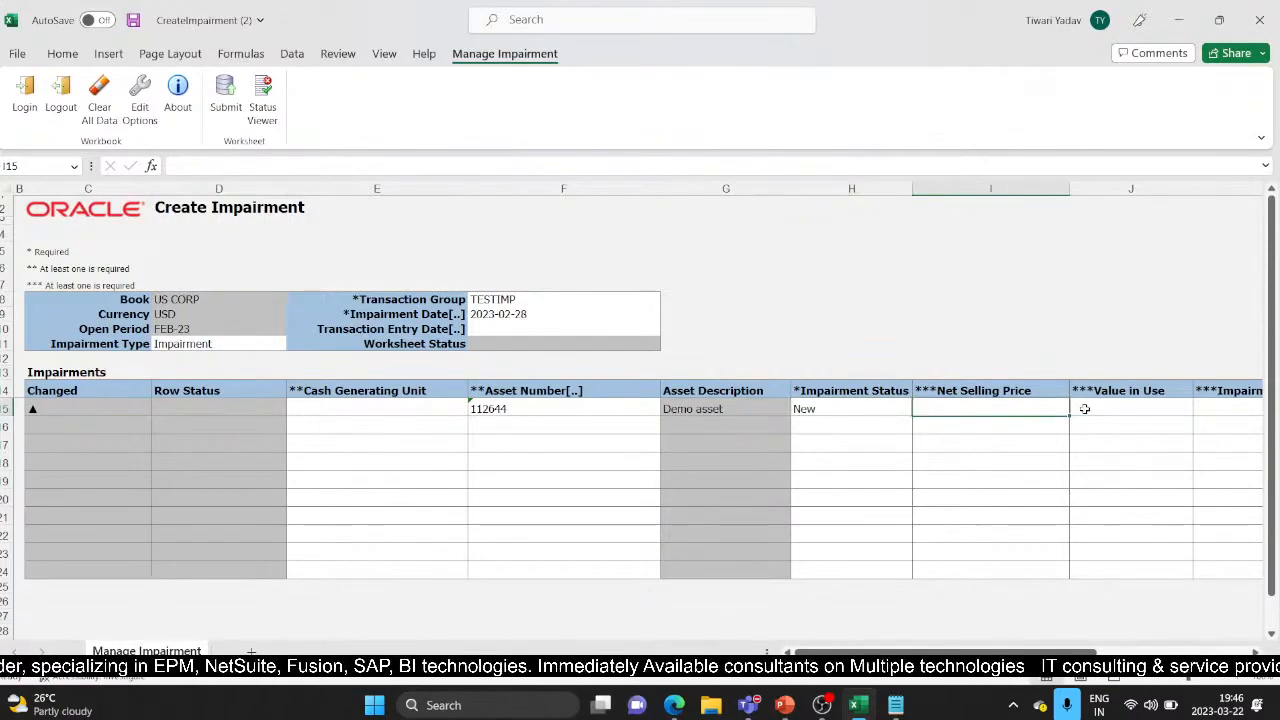
click(1082, 409)
click(1033, 411)
text(100000)
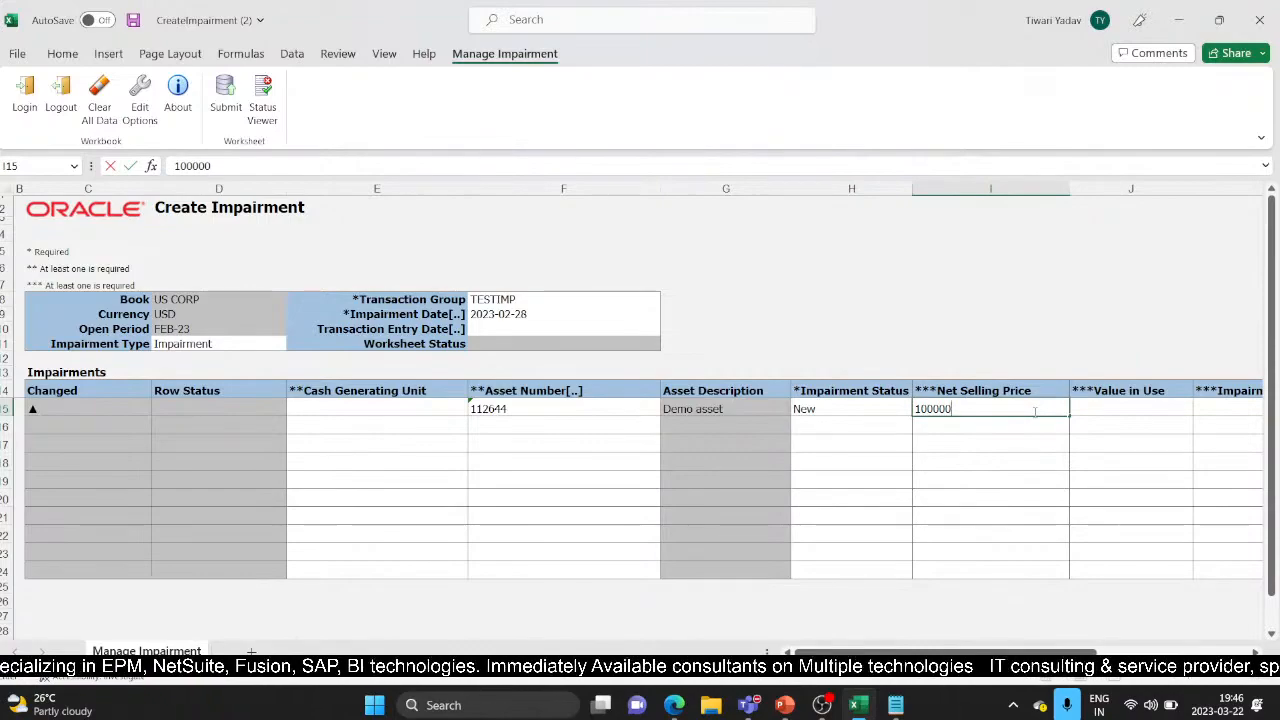
key(Tab)
key(Tab)
key(Tab)
key(Tab)
key(Tab)
key(Tab)
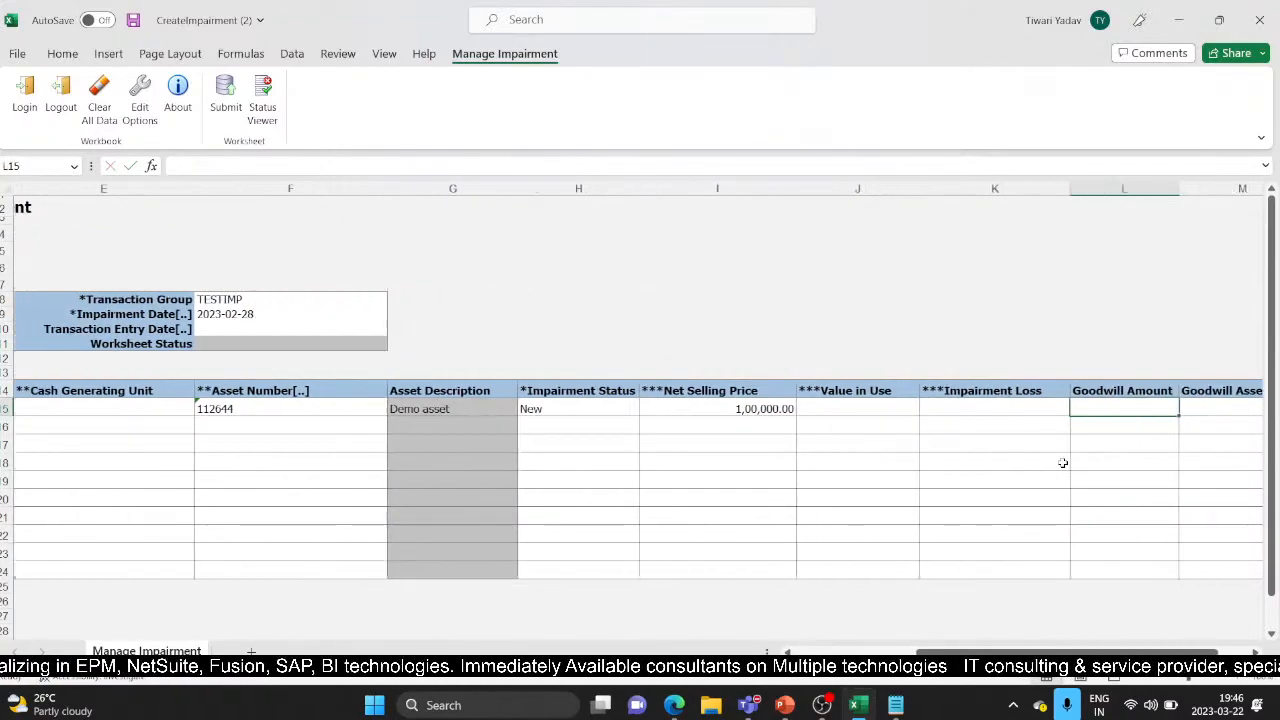
drag(1097, 653, 945, 653)
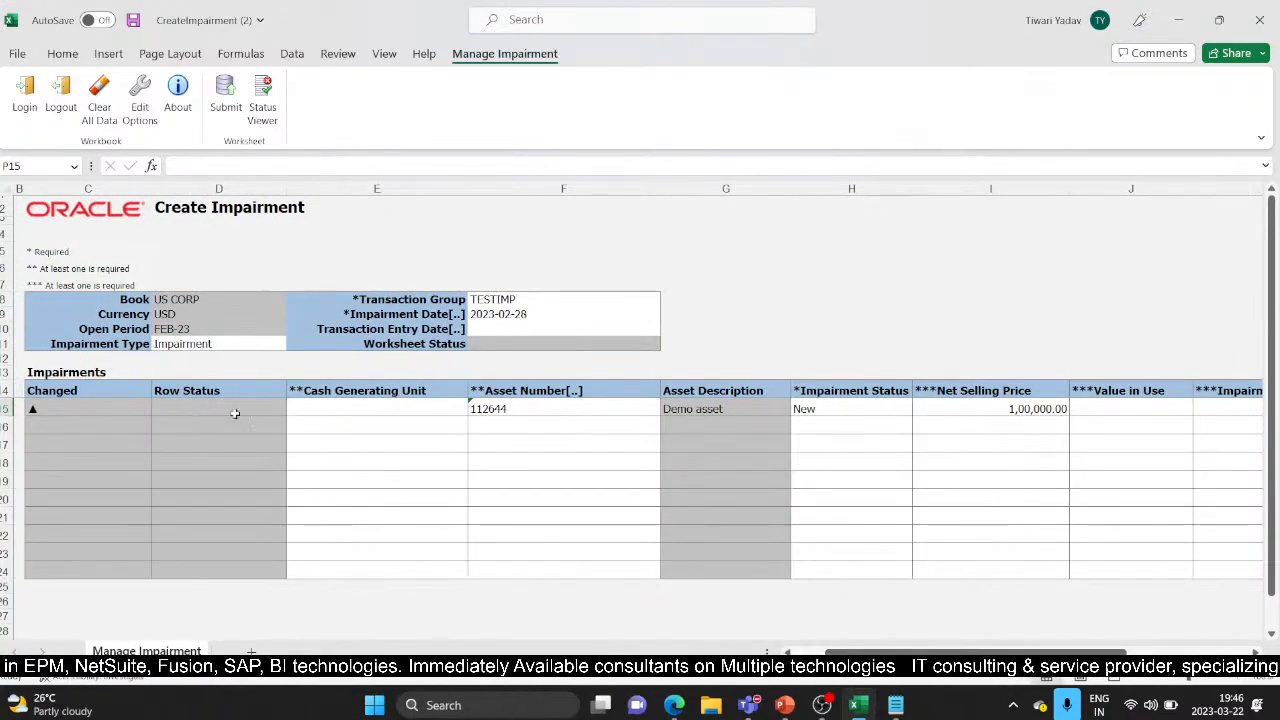
click(226, 102)
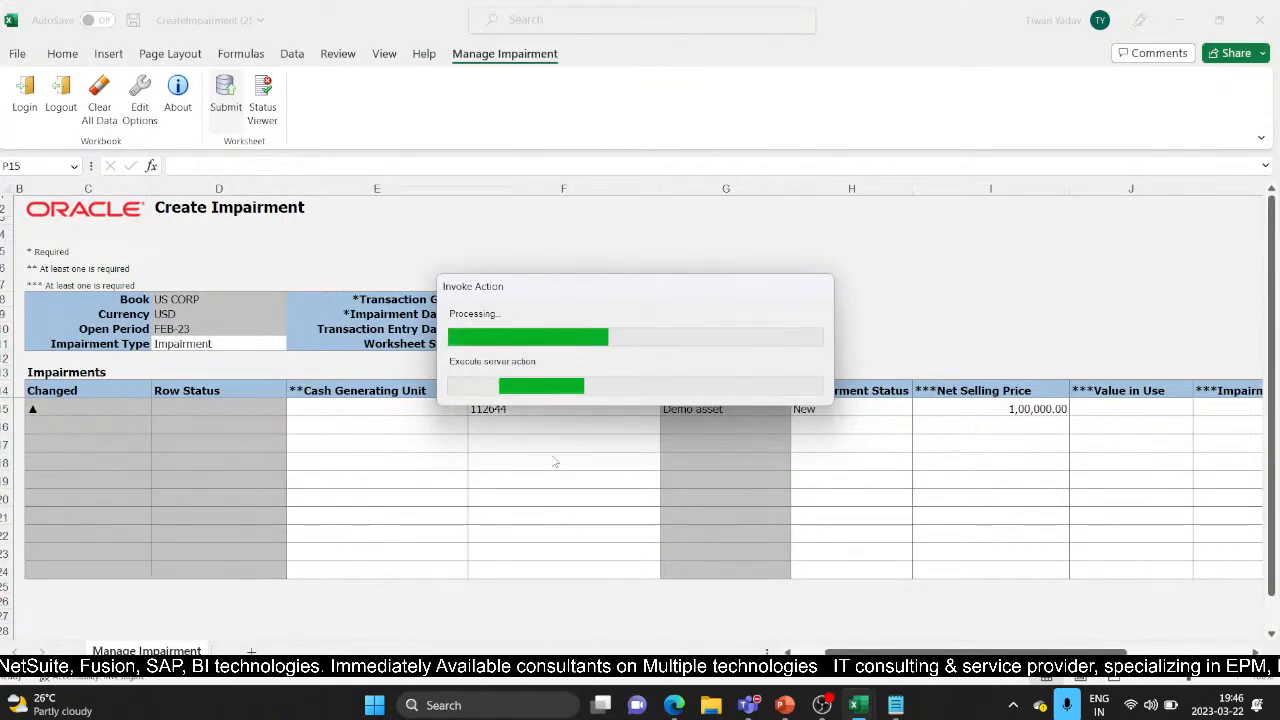
Confirm the upload options, copy request number 5682049, and dismiss the submission confirmation
click(649, 370)
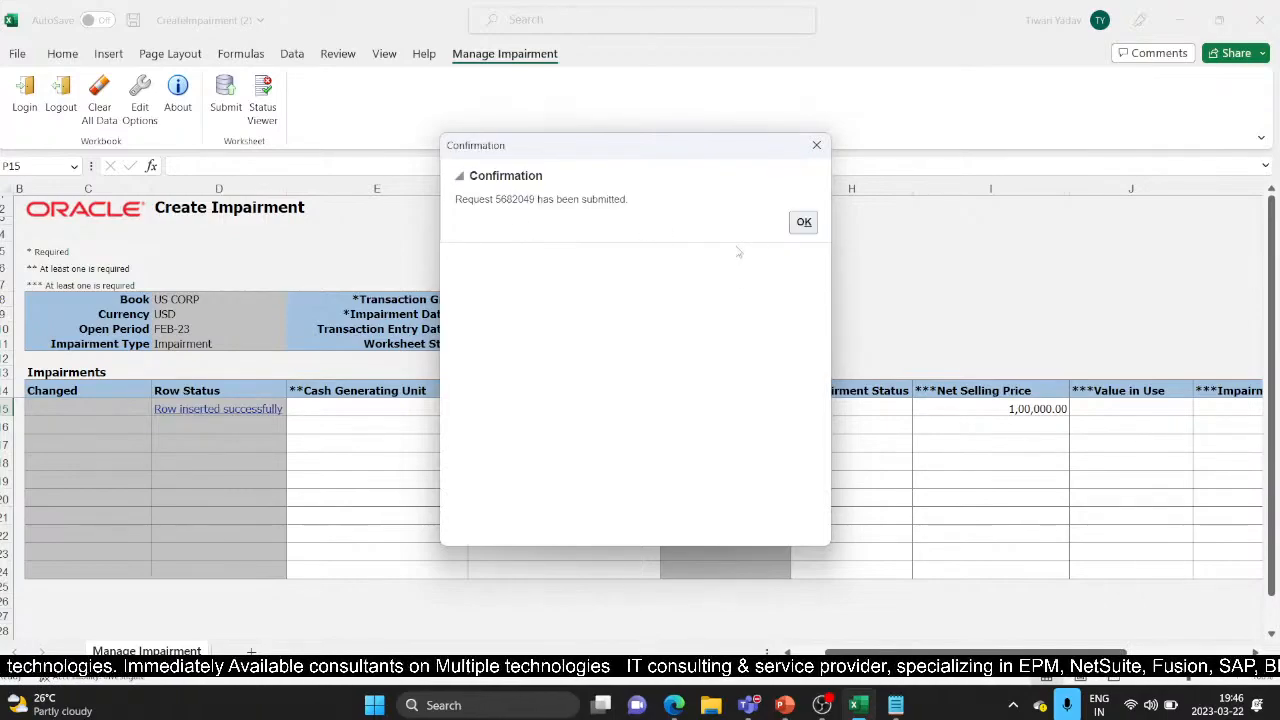
double_click(510, 199)
key(ctrl+c)
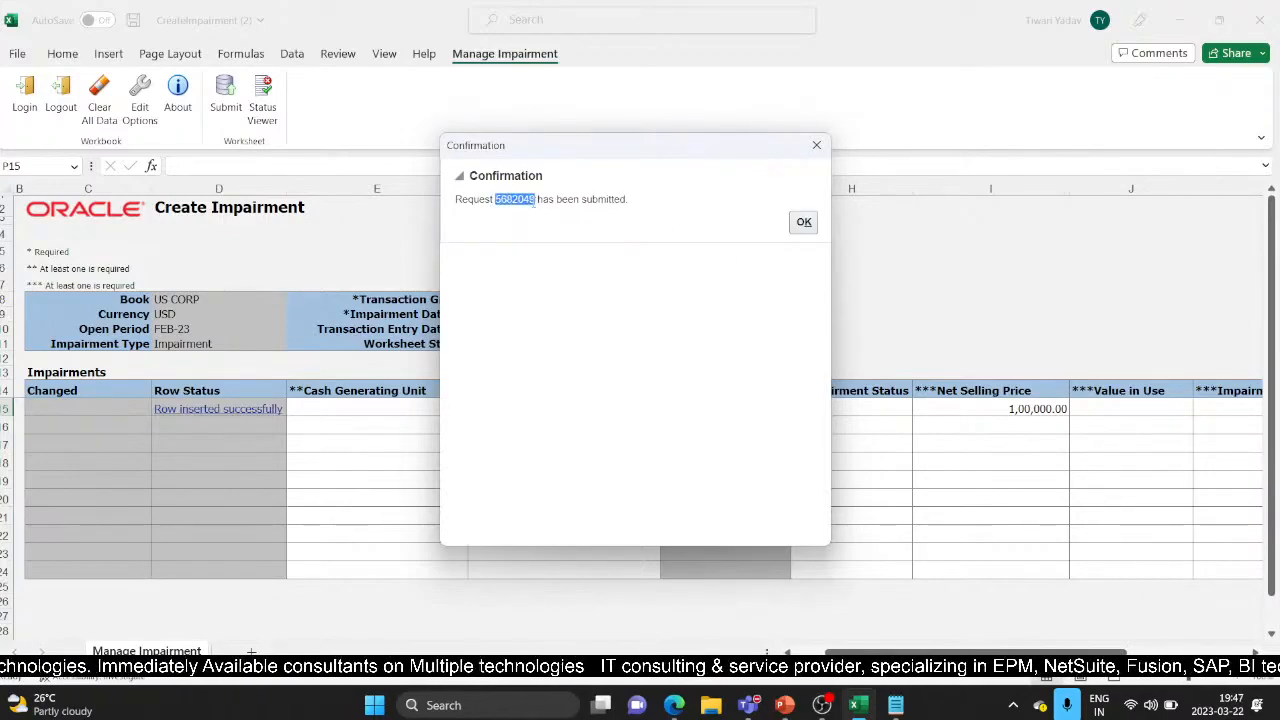
click(804, 222)
mouse_move(688, 708)
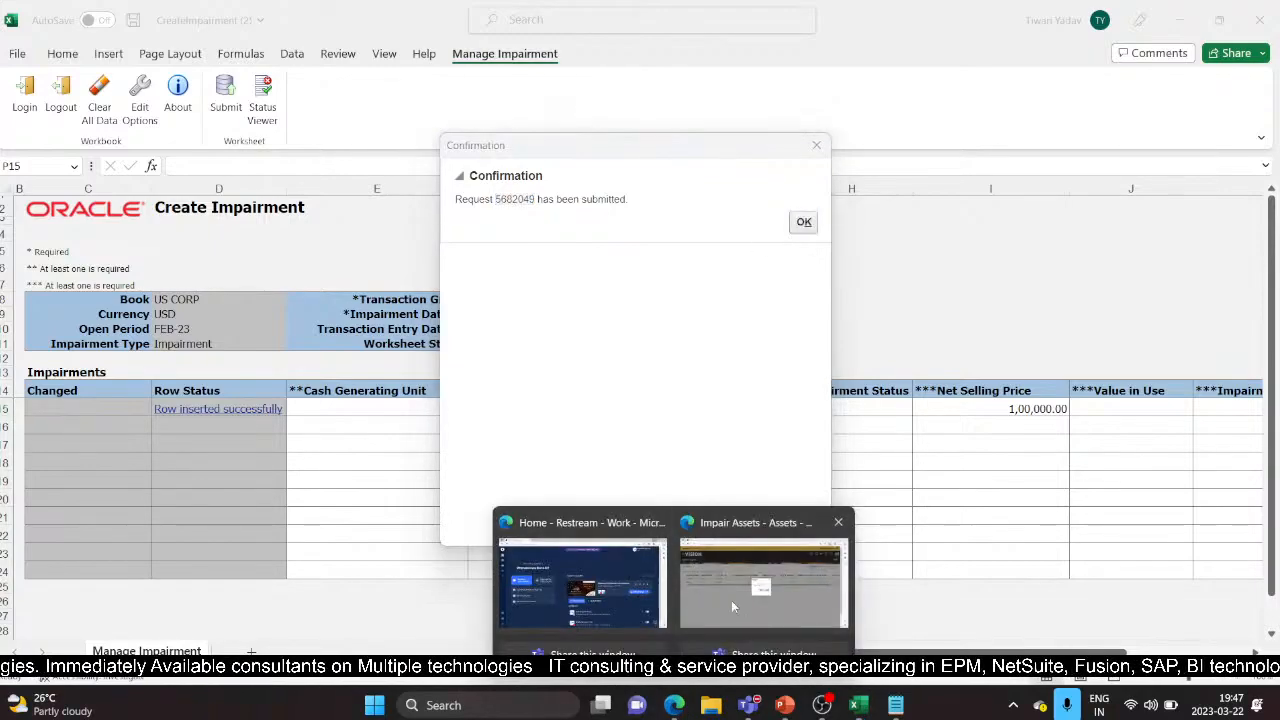
click(731, 600)
Cancel the unfinished impairment creation and return to the Impair Assets page
click(655, 397)
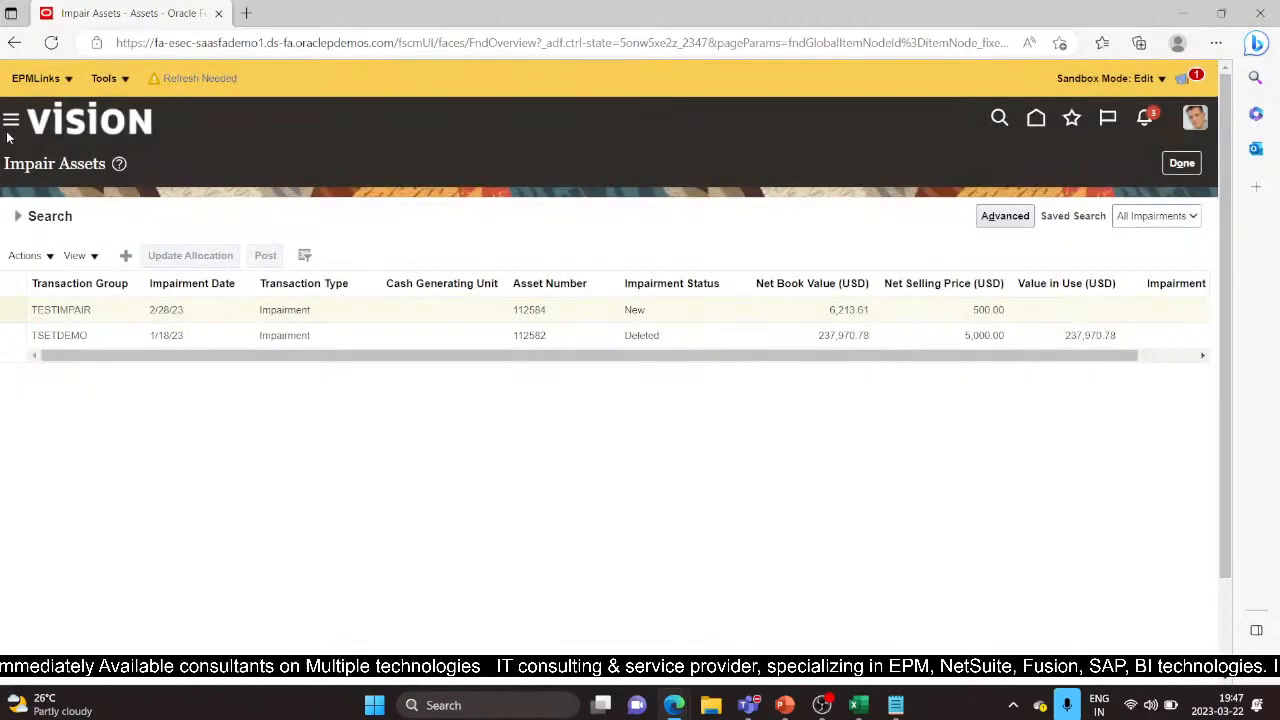
click(1180, 164)
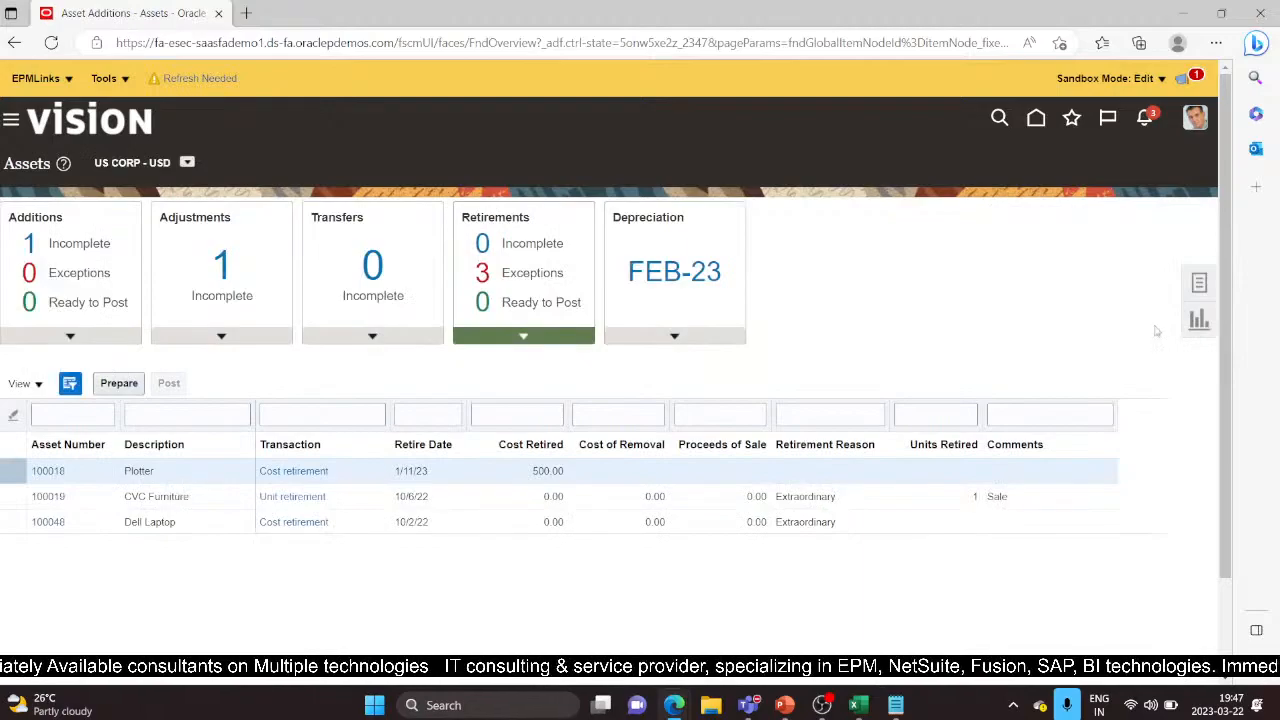
click(1198, 284)
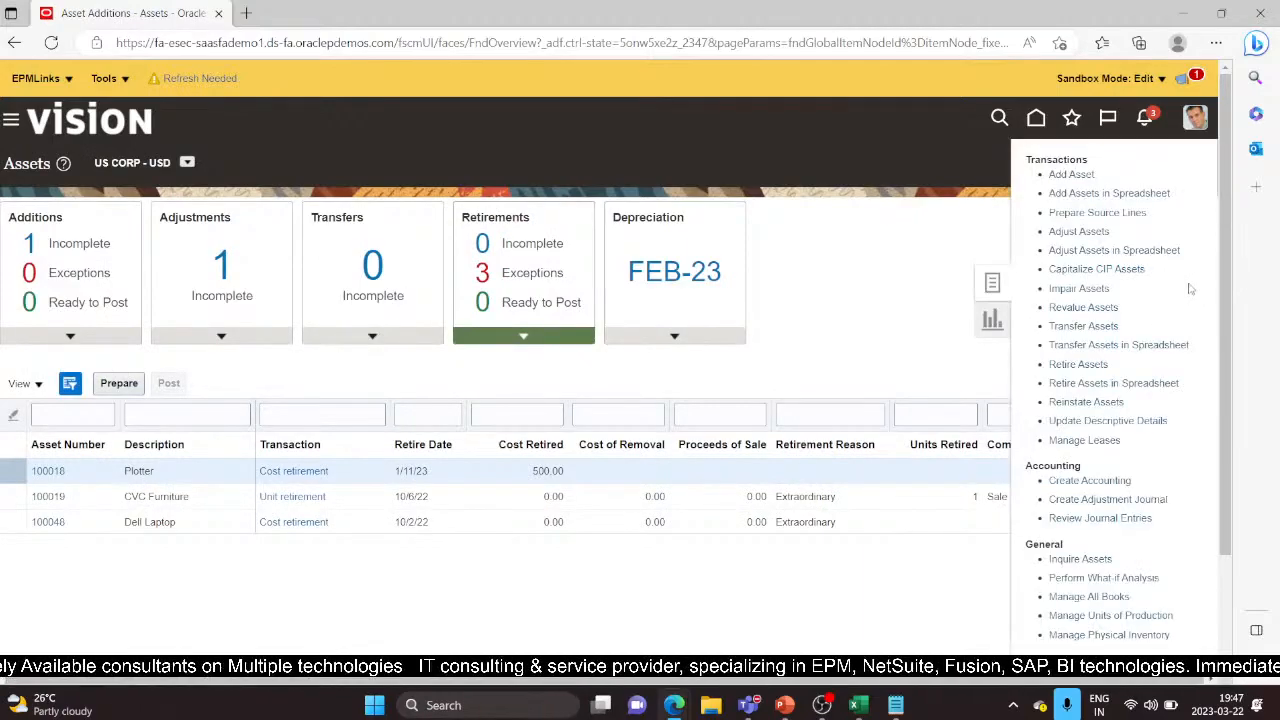
click(1094, 288)
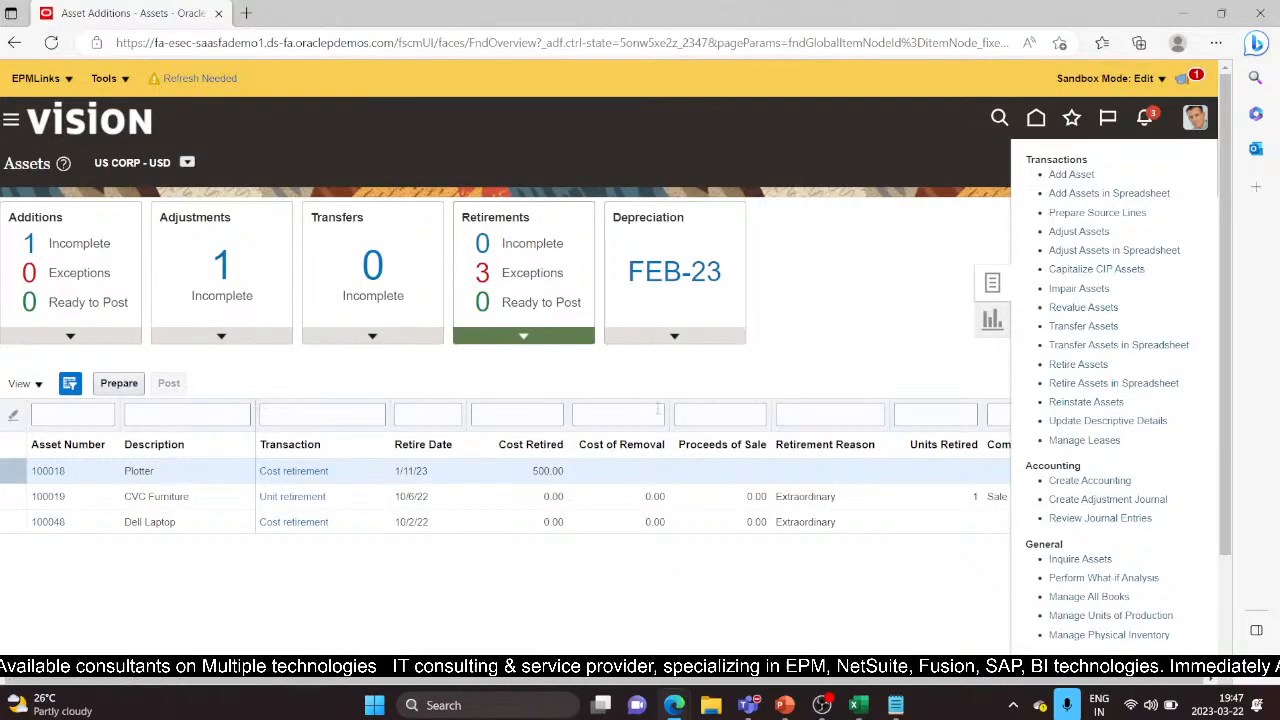
Search impairments in the US CORP book and select TESTIMP (New, 100,000.00)
click(285, 265)
click(267, 296)
click(1120, 393)
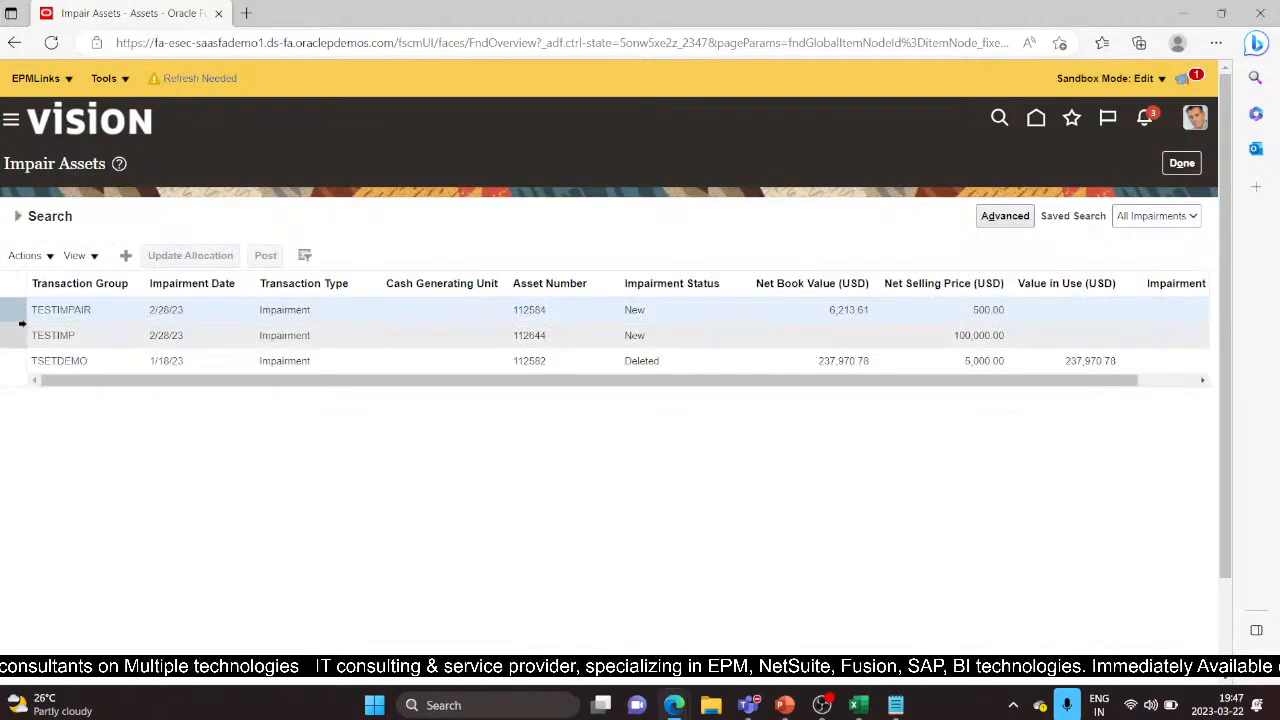
click(4, 331)
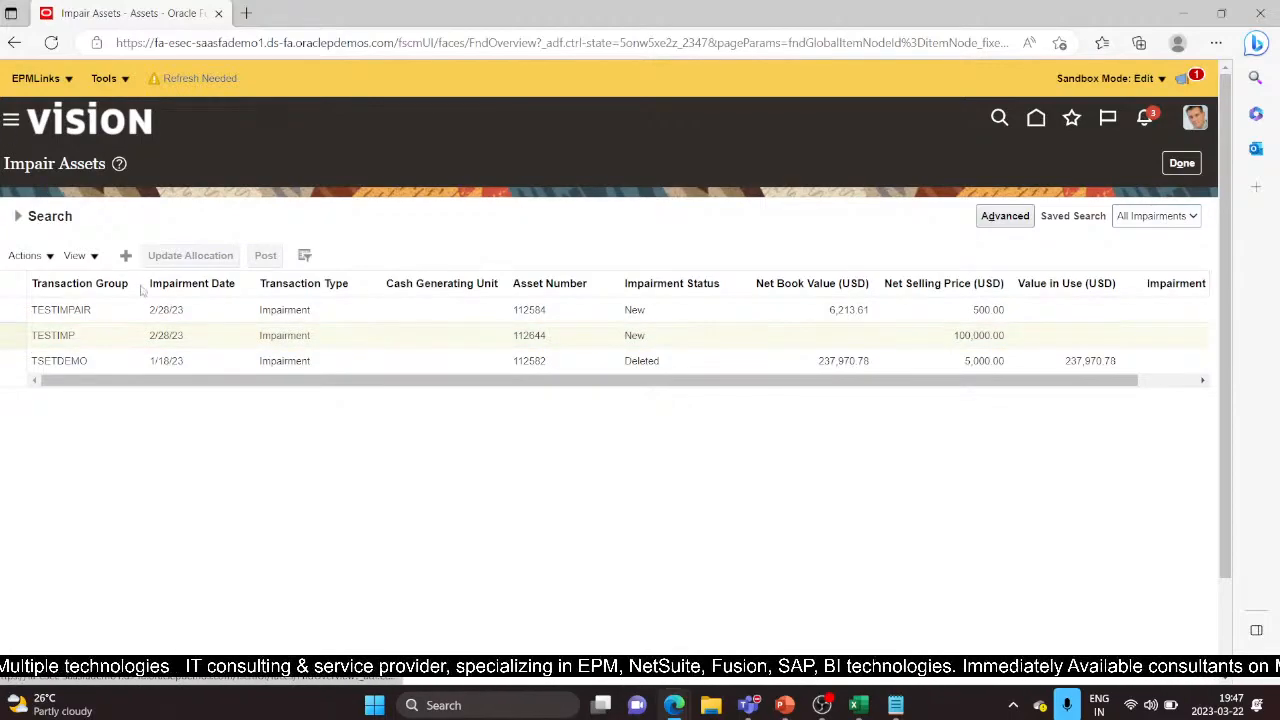
scroll(286, 431, down, 10)
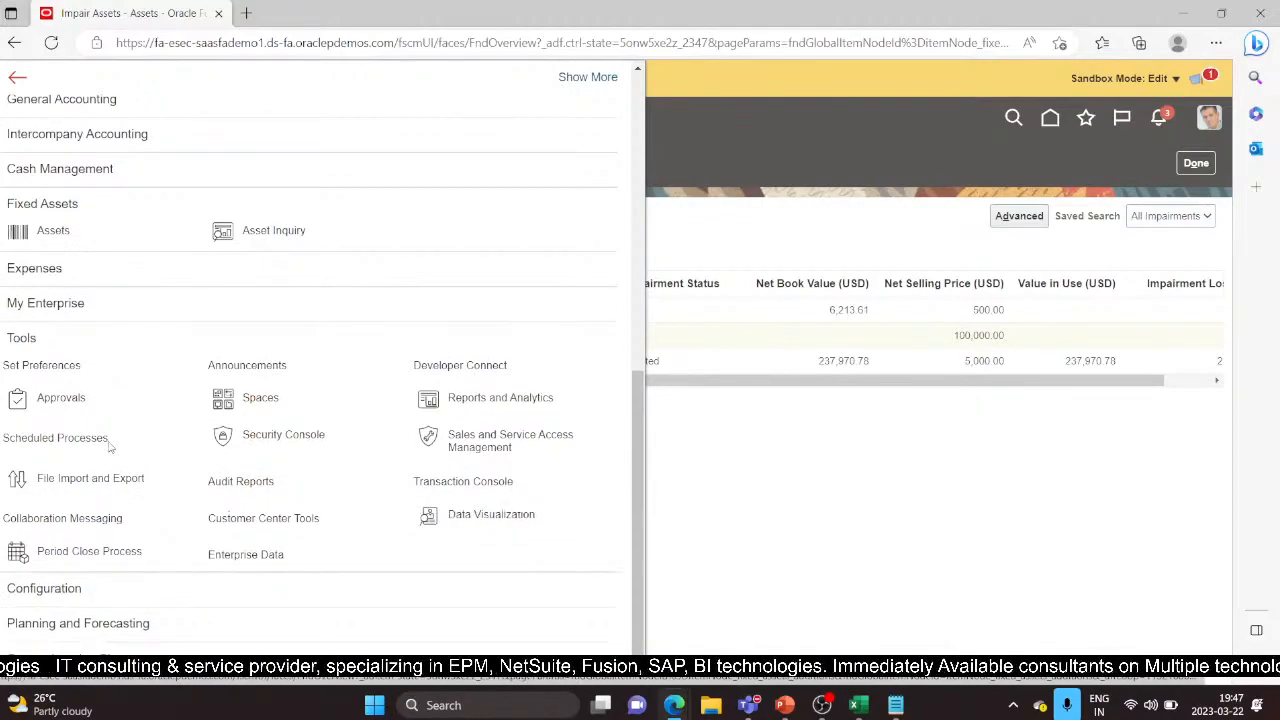
Search Scheduled Processes for process ID 5682049 and select the Process Impairments result
click(88, 444)
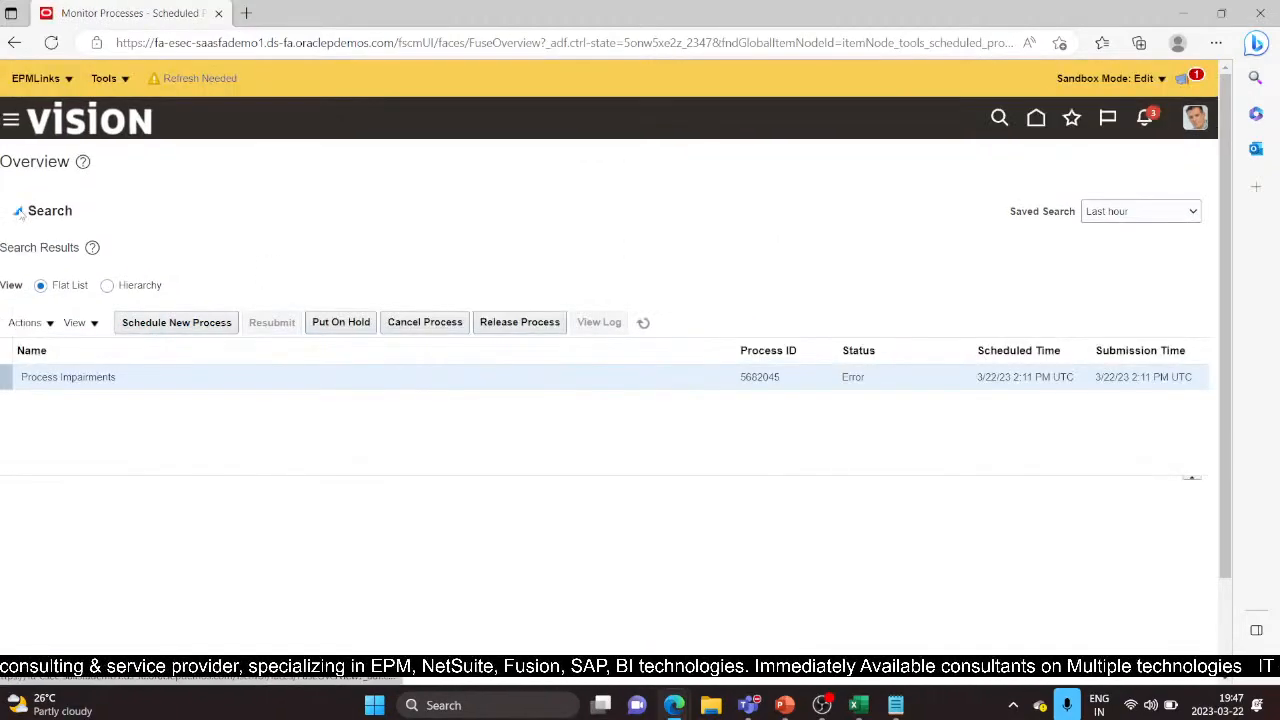
click(19, 212)
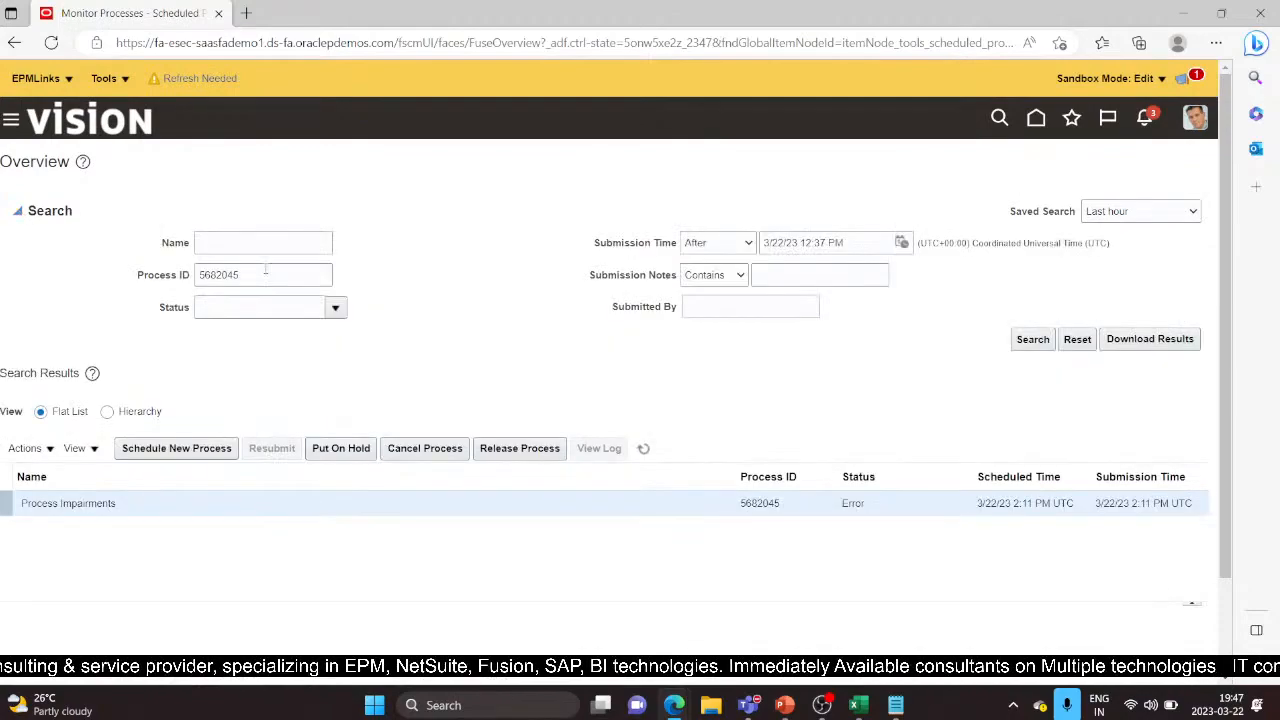
double_click(265, 268)
key(ctrl+v)
click(1016, 340)
click(270, 500)
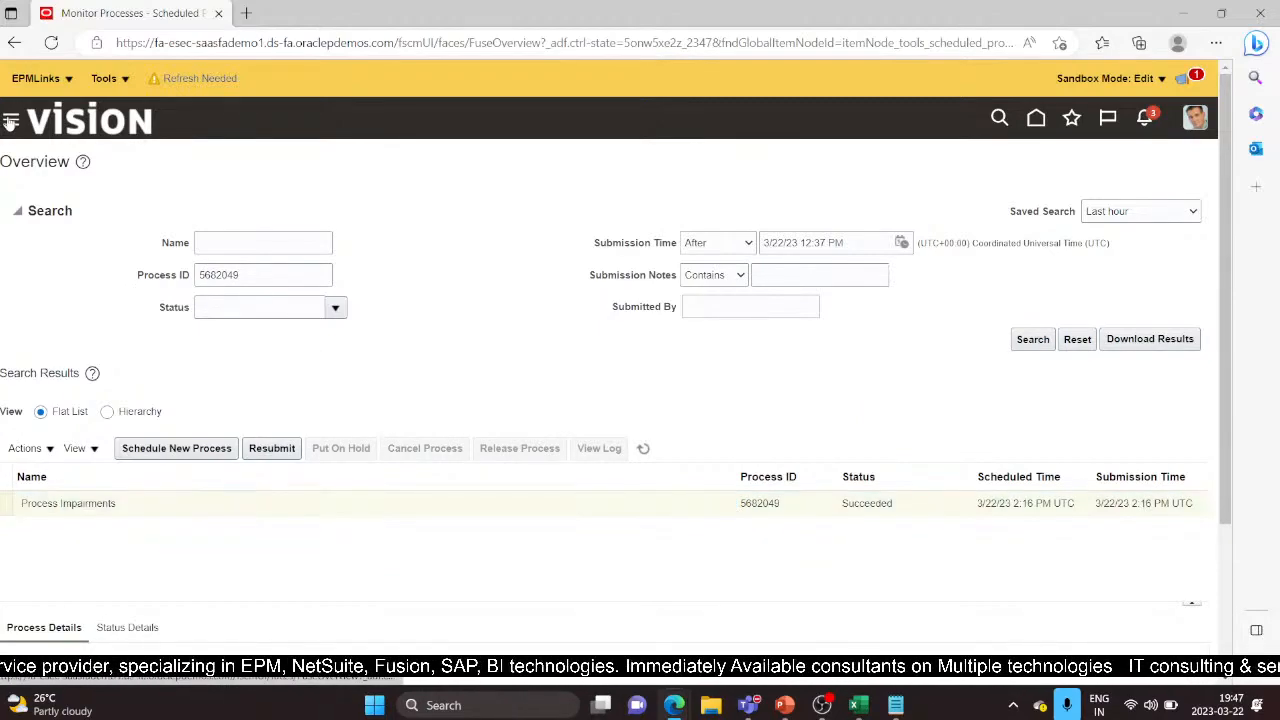
click(10, 120)
scroll(280, 345, down, 10)
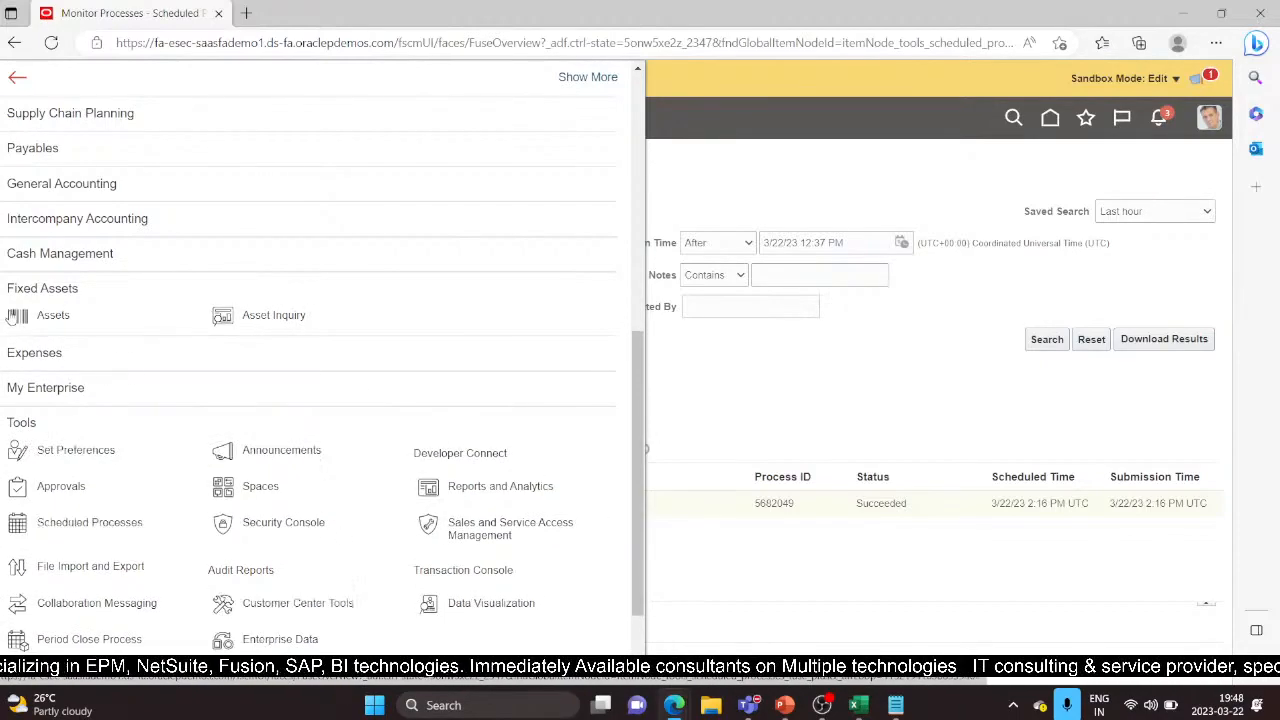
In the US CORP book's Impair Assets list, choose Actions > Edit for TESTIMP
click(62, 314)
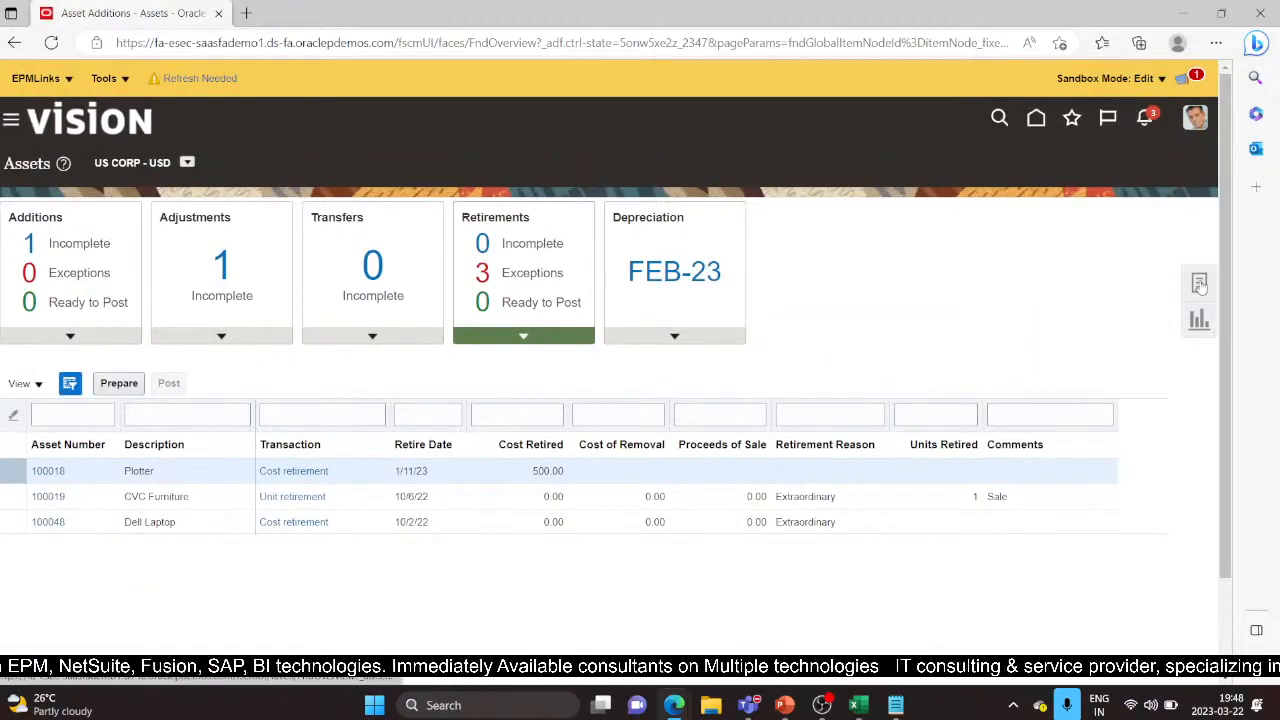
click(1199, 284)
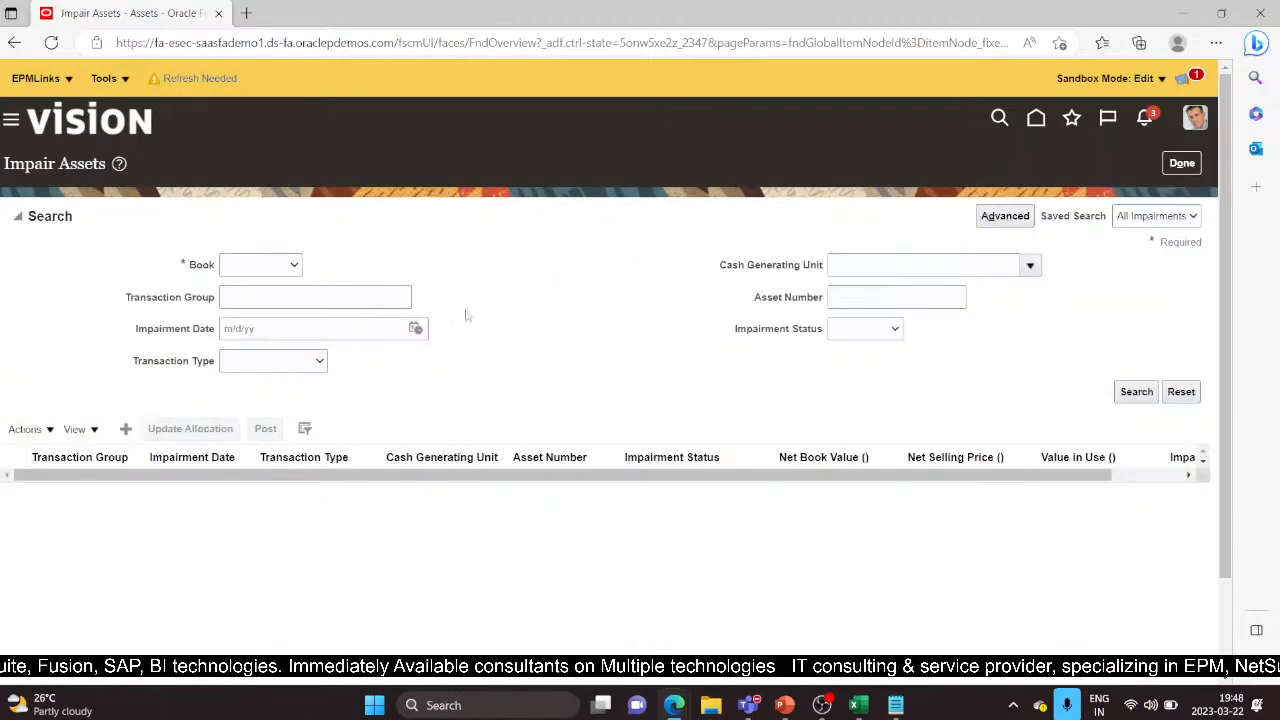
click(289, 267)
click(260, 293)
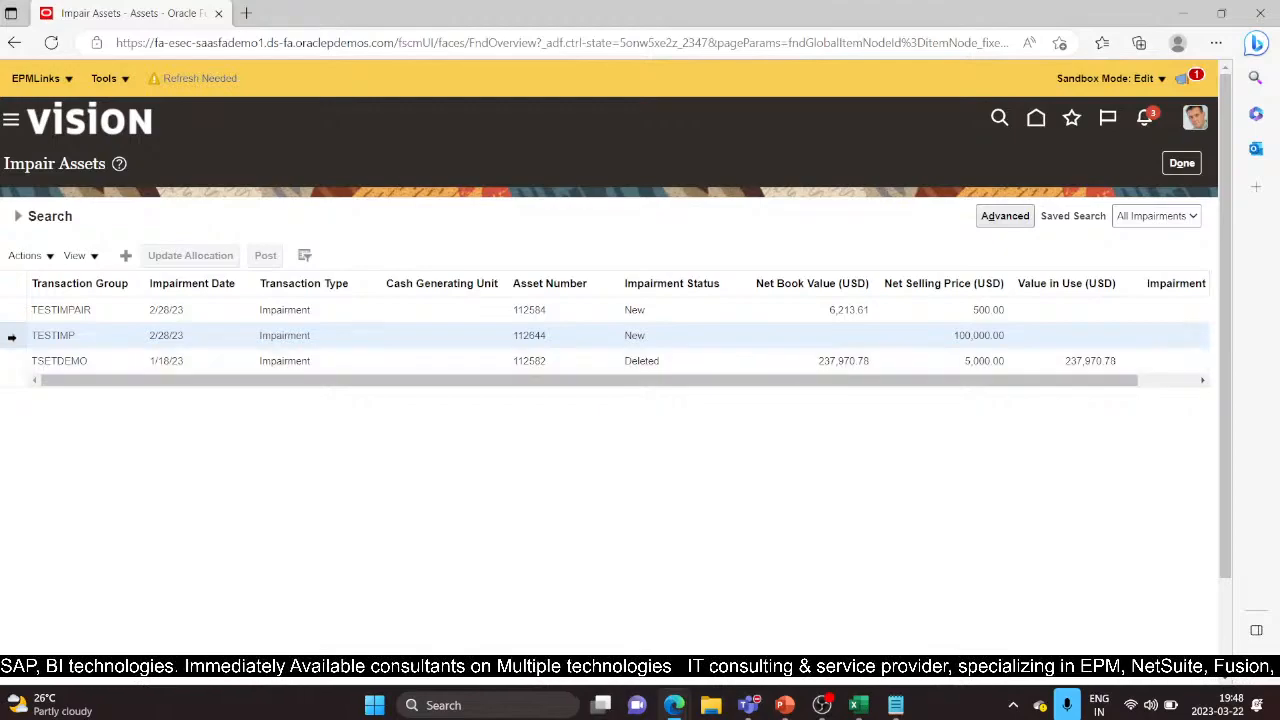
click(219, 400)
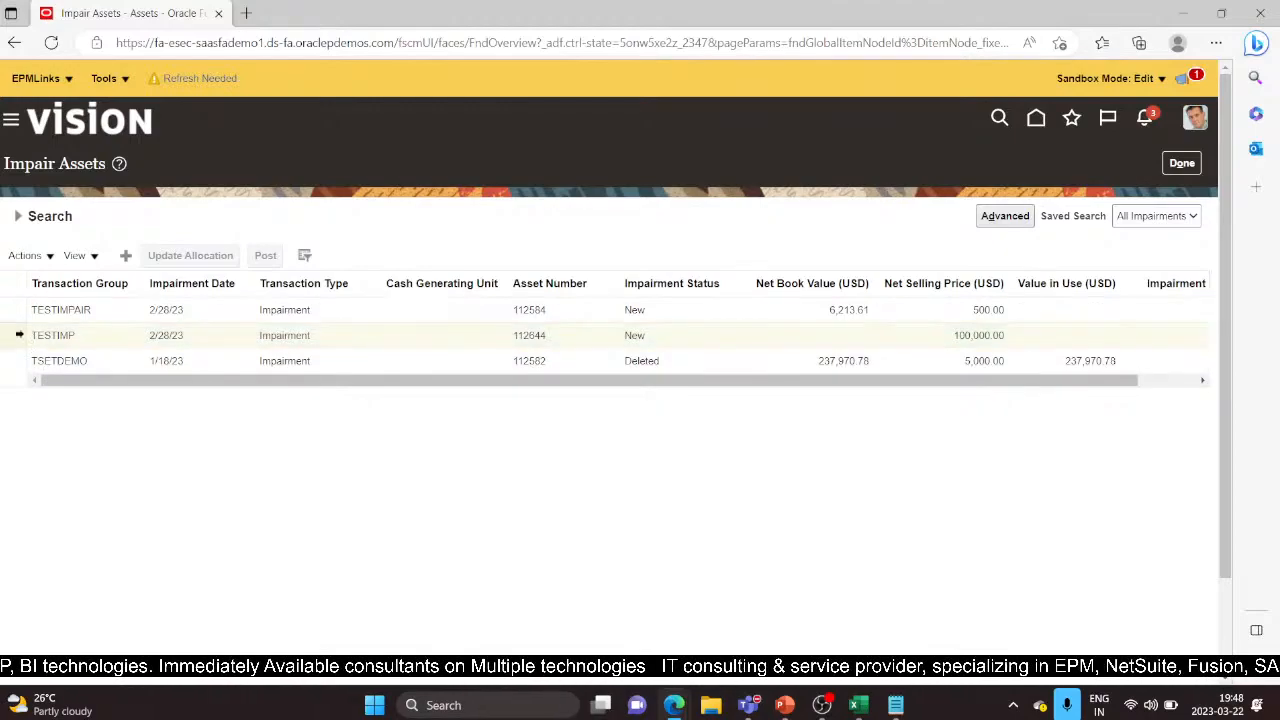
click(50, 262)
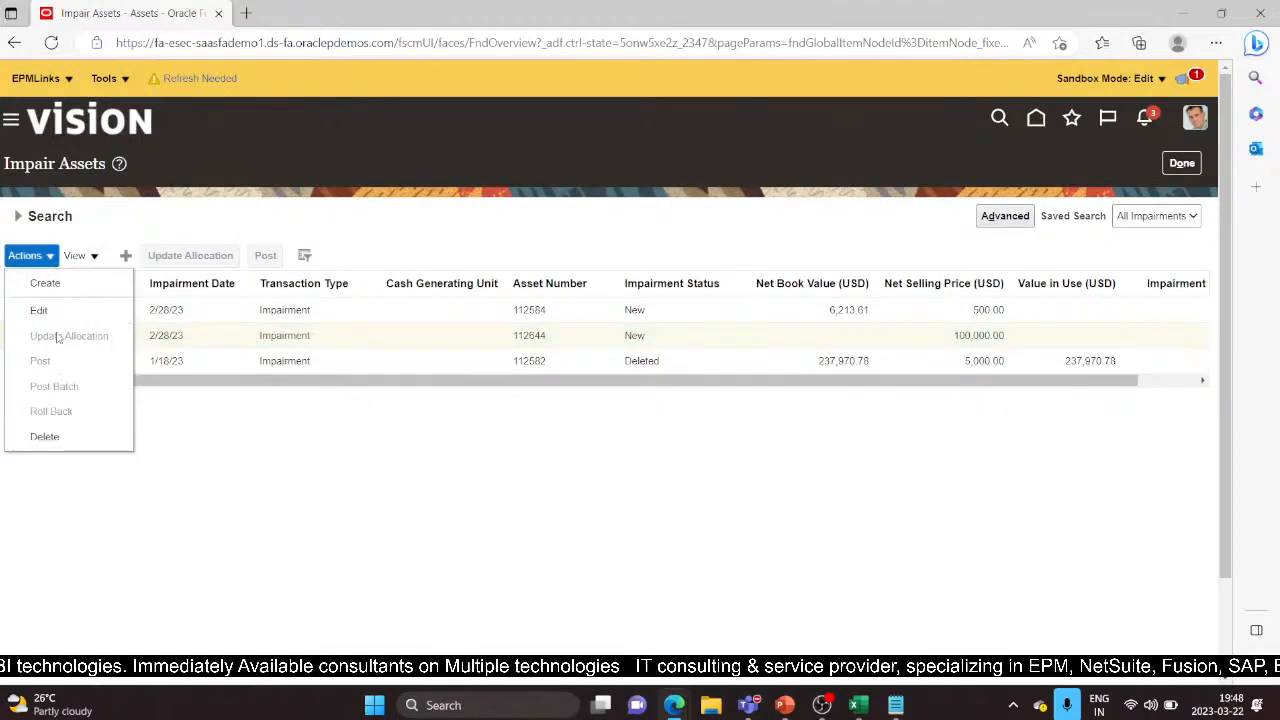
click(66, 311)
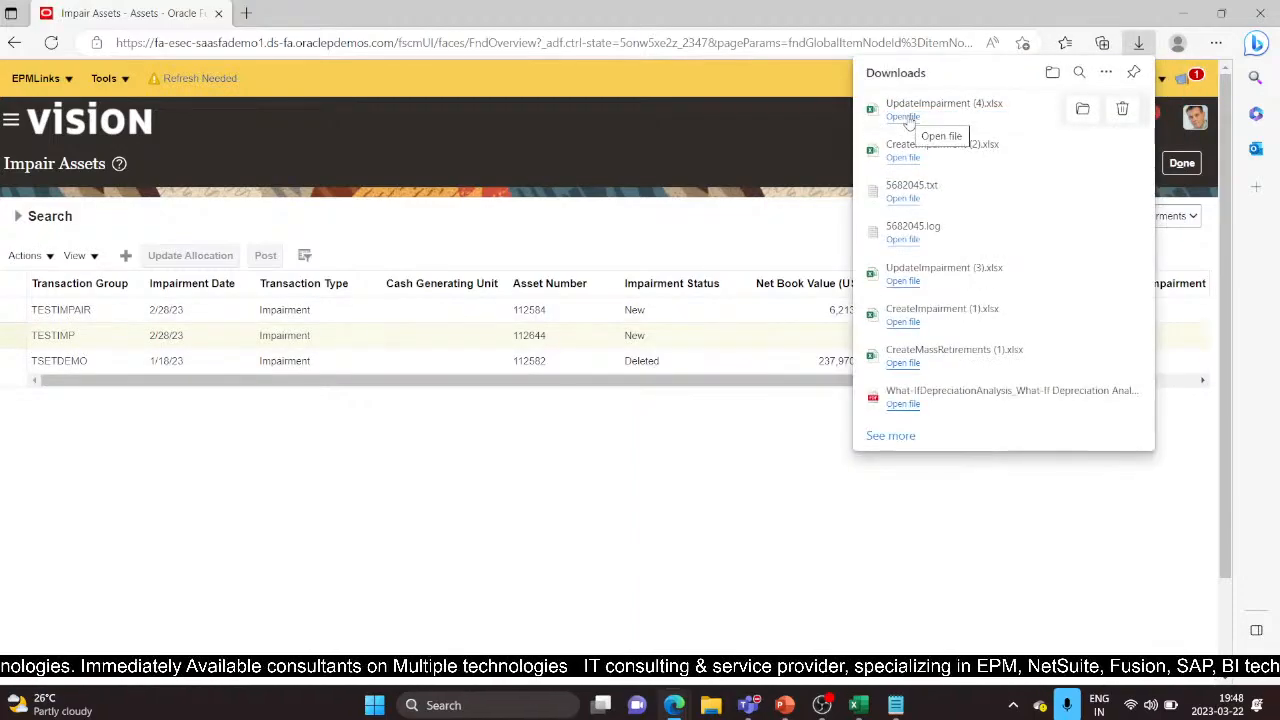
Open UpdateImpairment (4).xlsx, enable editing, and connect it to the Fusion server
click(908, 119)
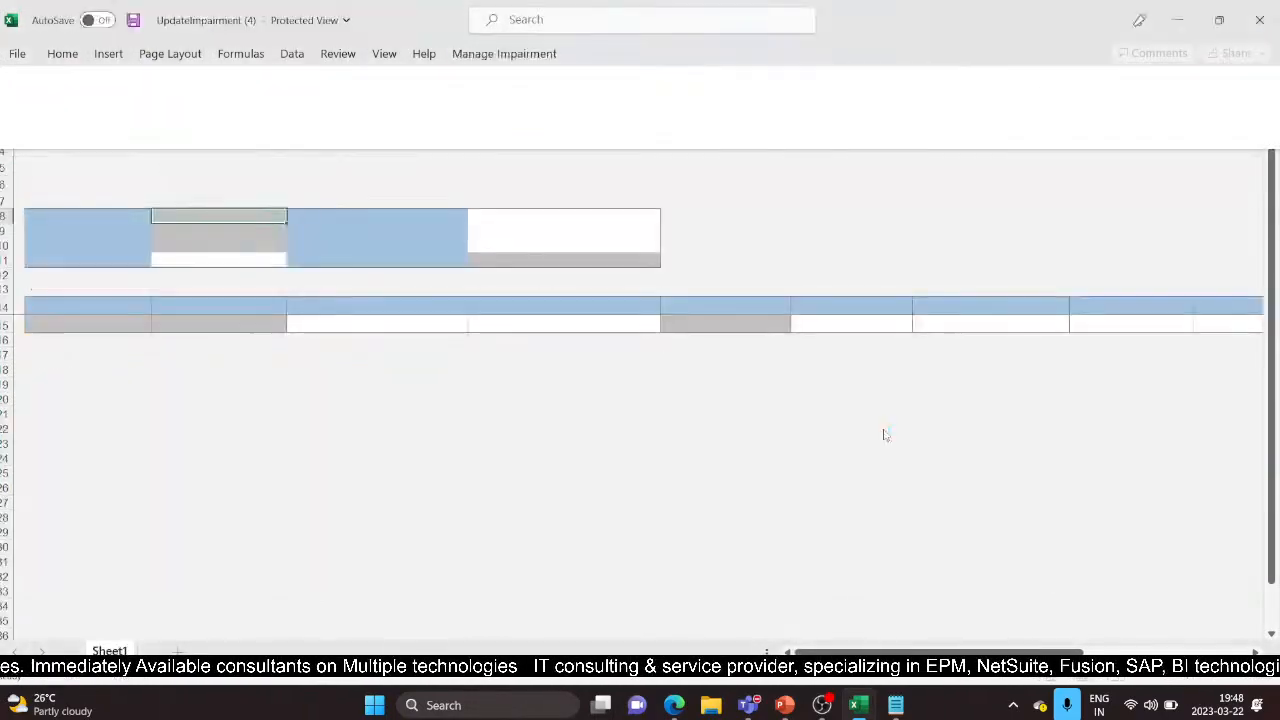
click(684, 79)
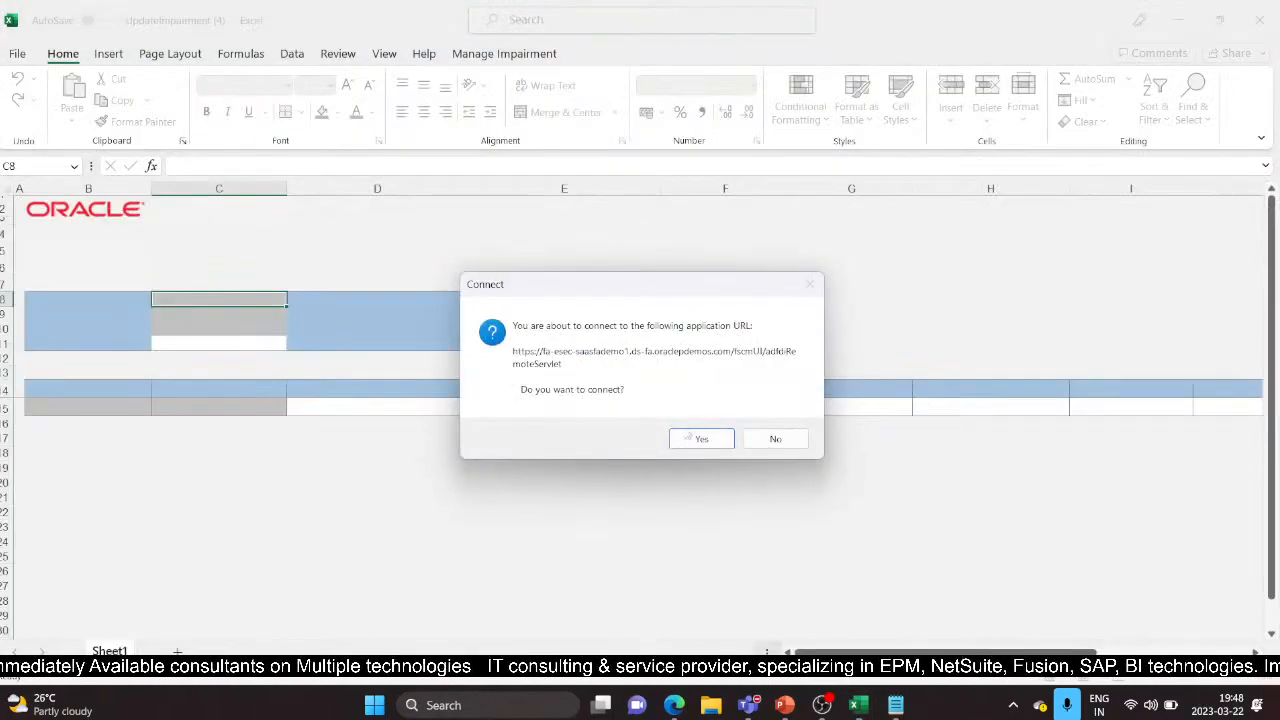
click(688, 438)
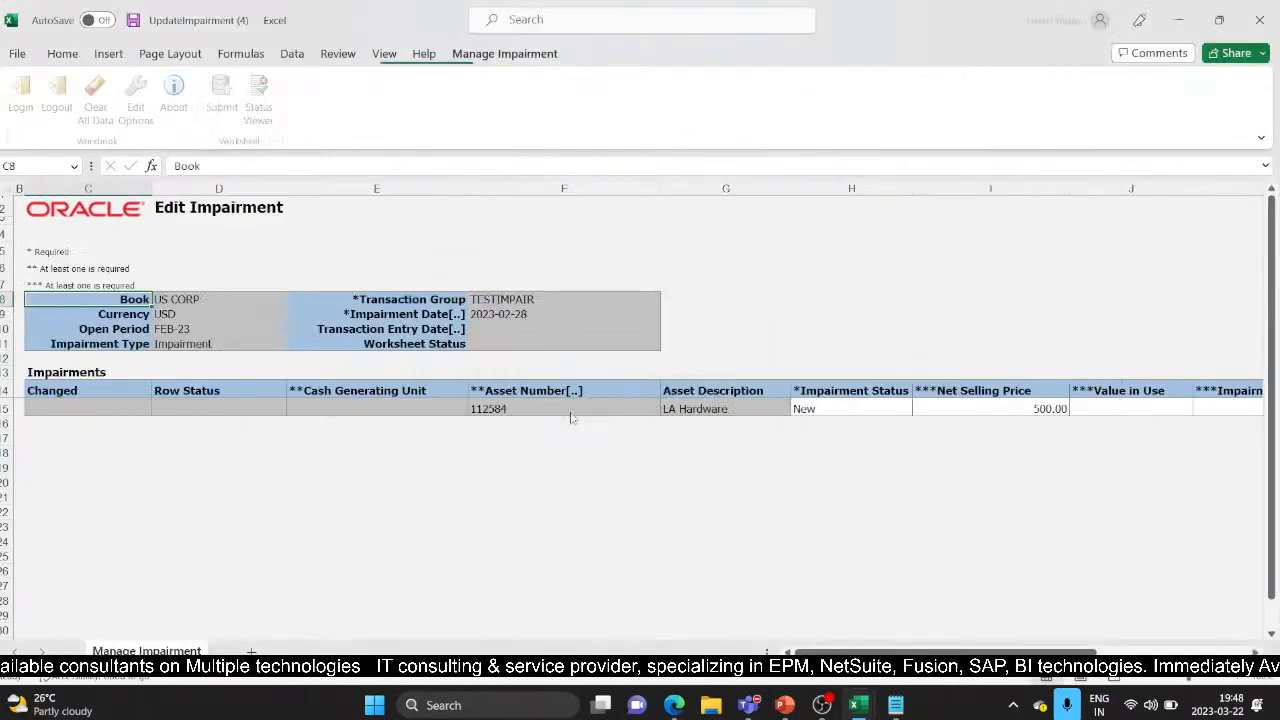
Change H15's impairment status to Previewed, submit the row, then close the failed workbook
click(879, 408)
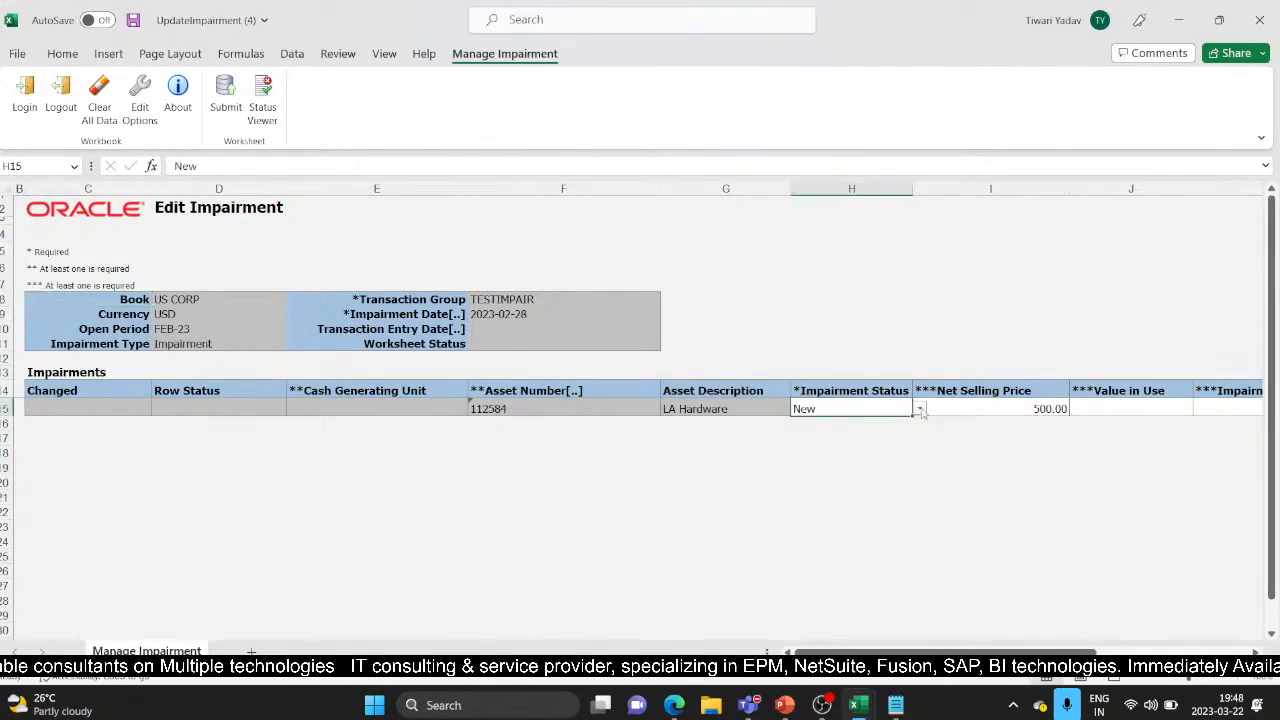
click(919, 409)
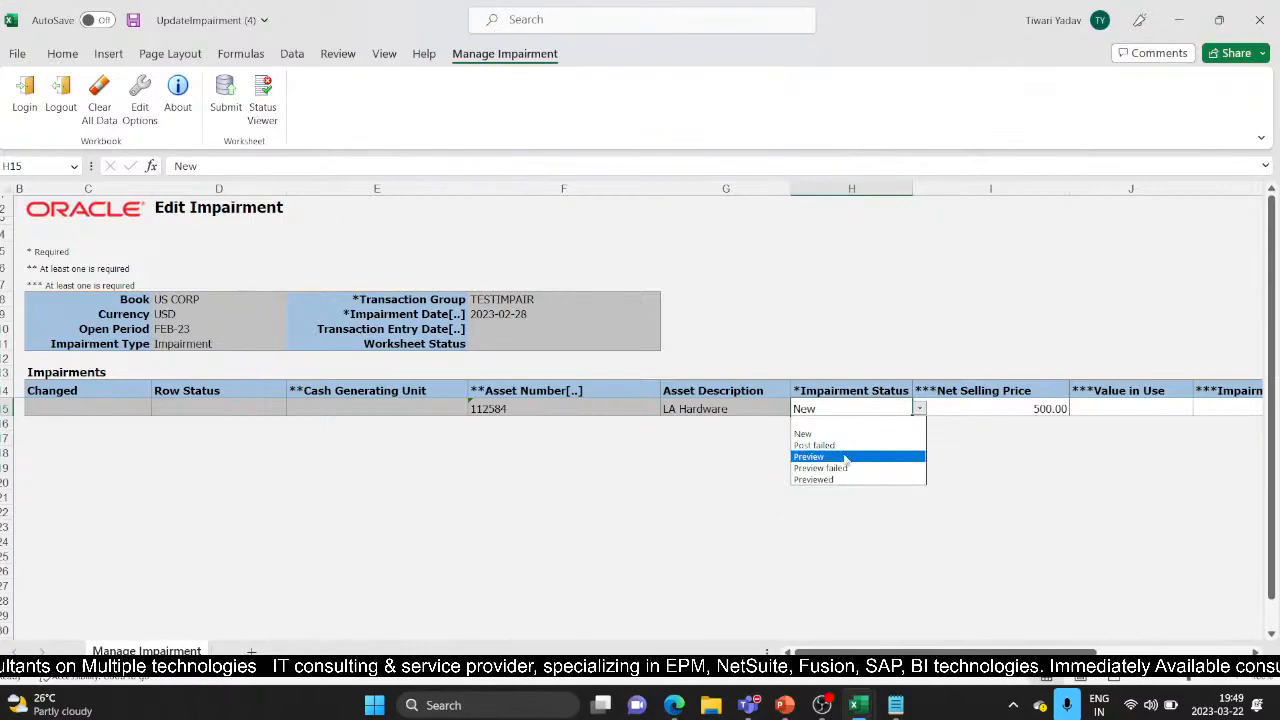
click(859, 484)
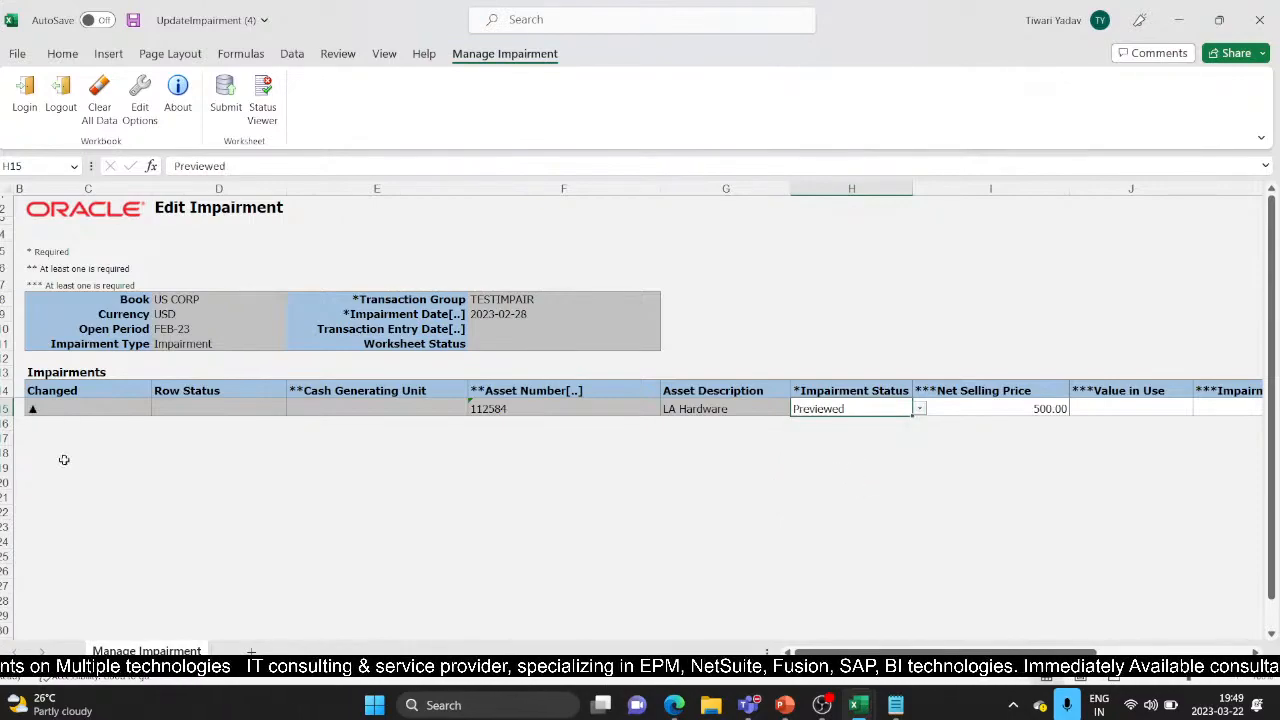
click(226, 98)
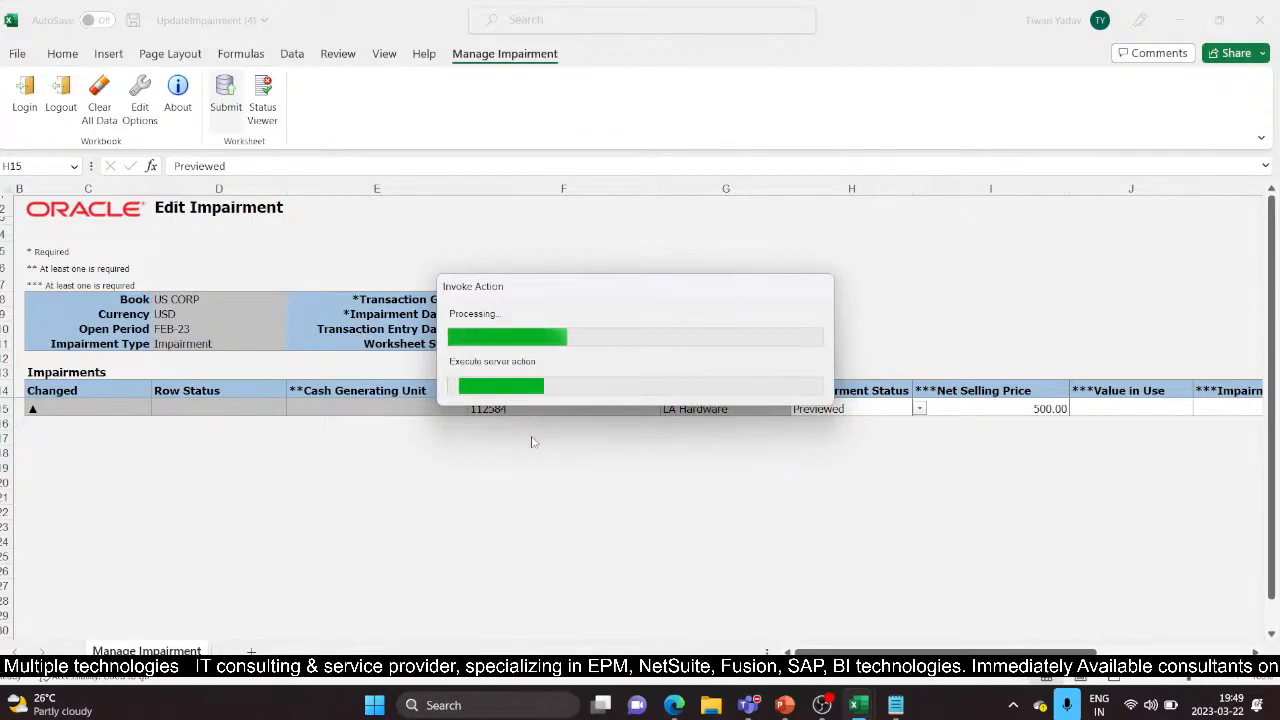
click(646, 371)
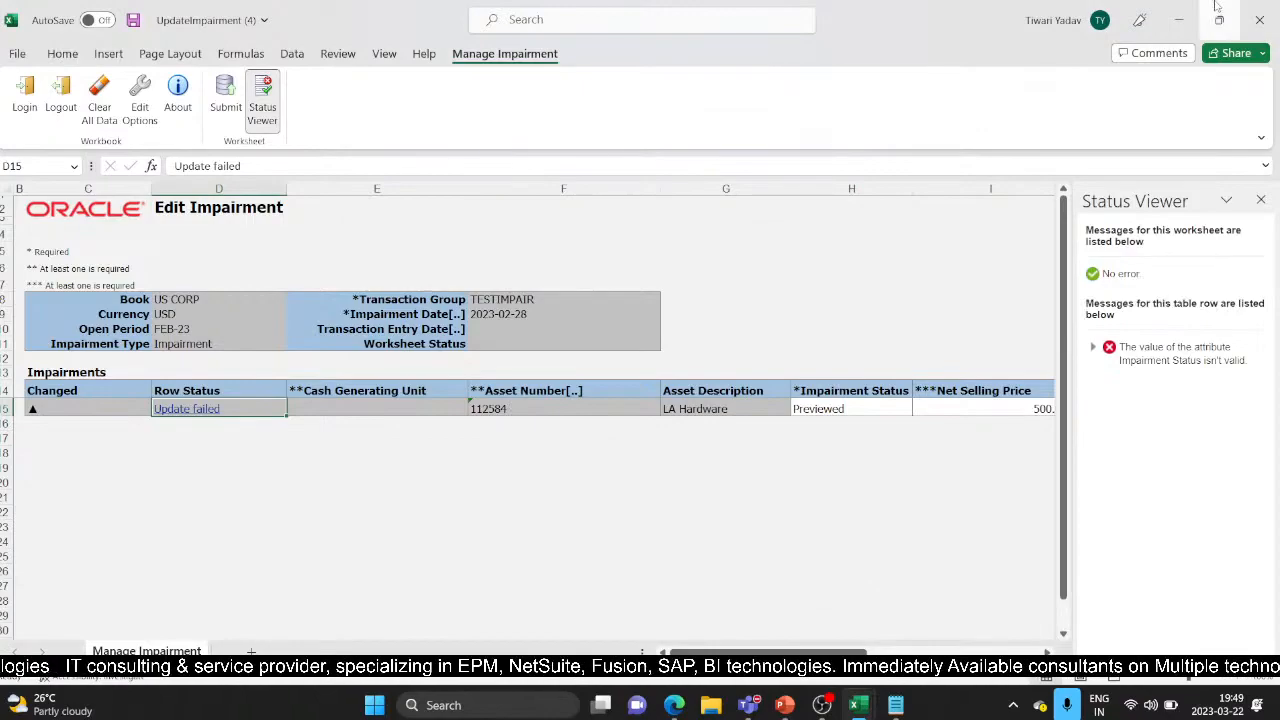
click(1258, 14)
Discard the failed workbook, edit TESTIMP again, and open the new UpdateImpairment (5) download
click(634, 374)
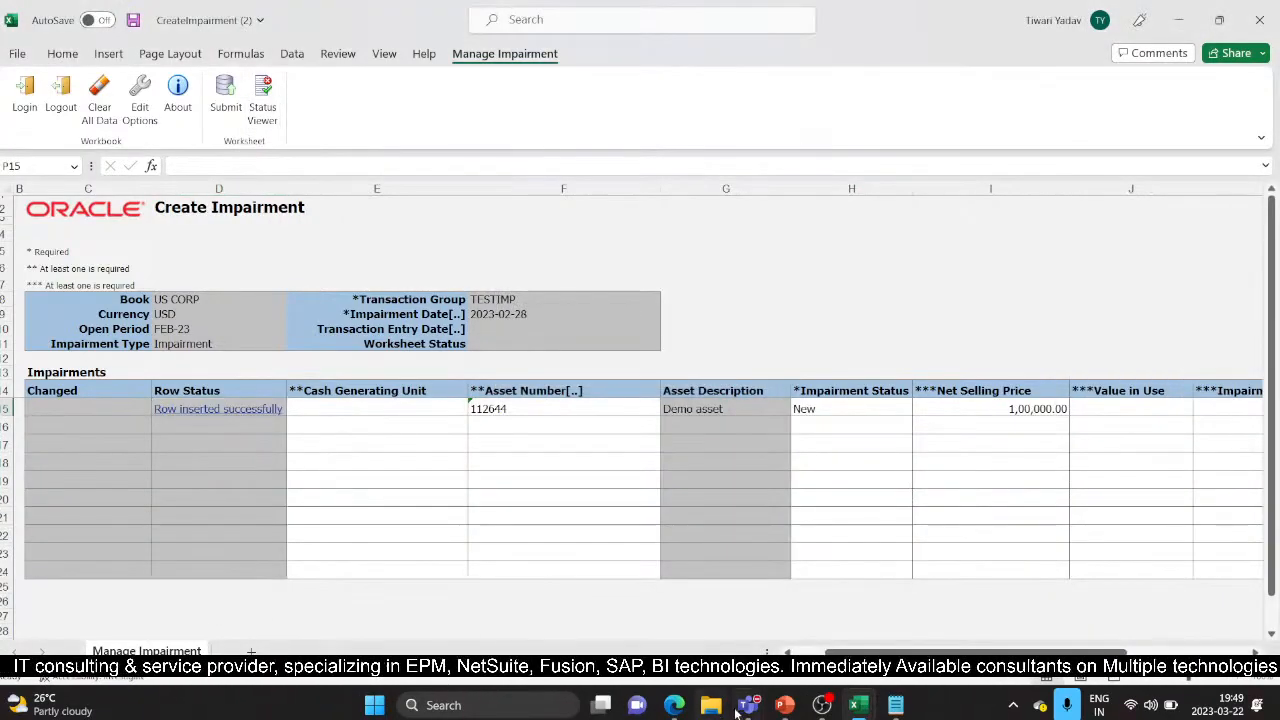
mouse_move(674, 703)
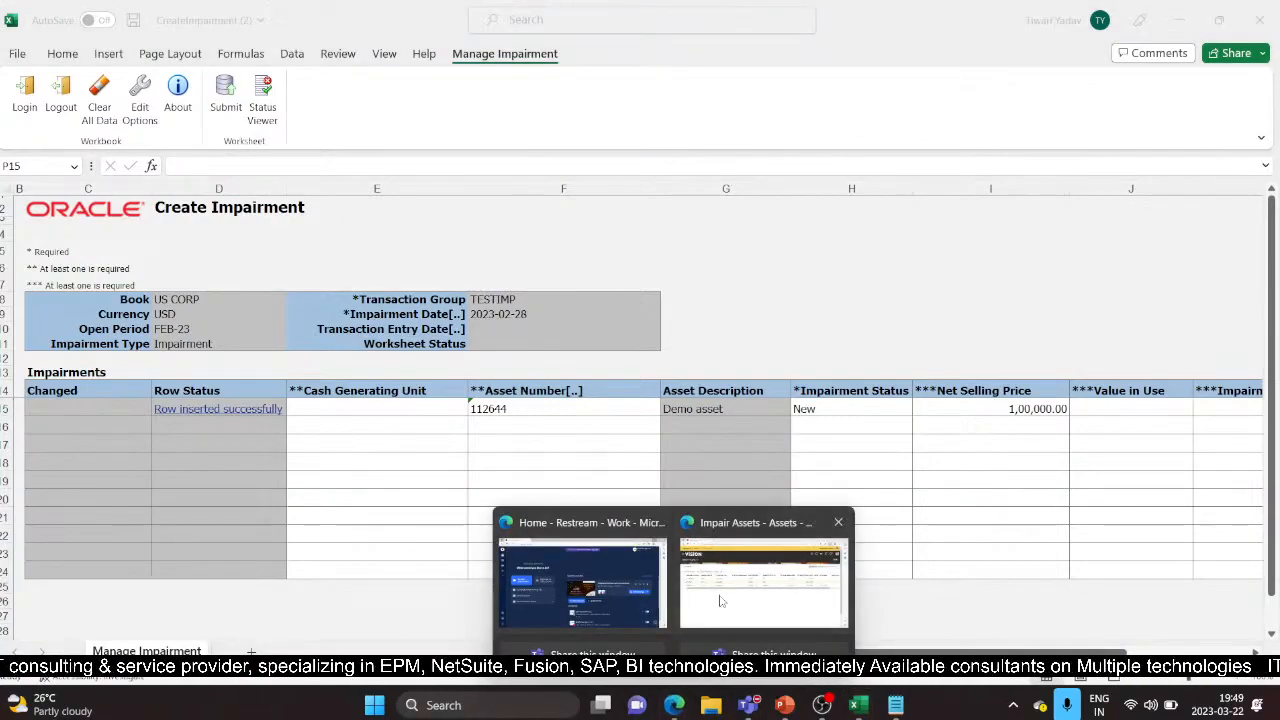
click(763, 580)
click(3, 335)
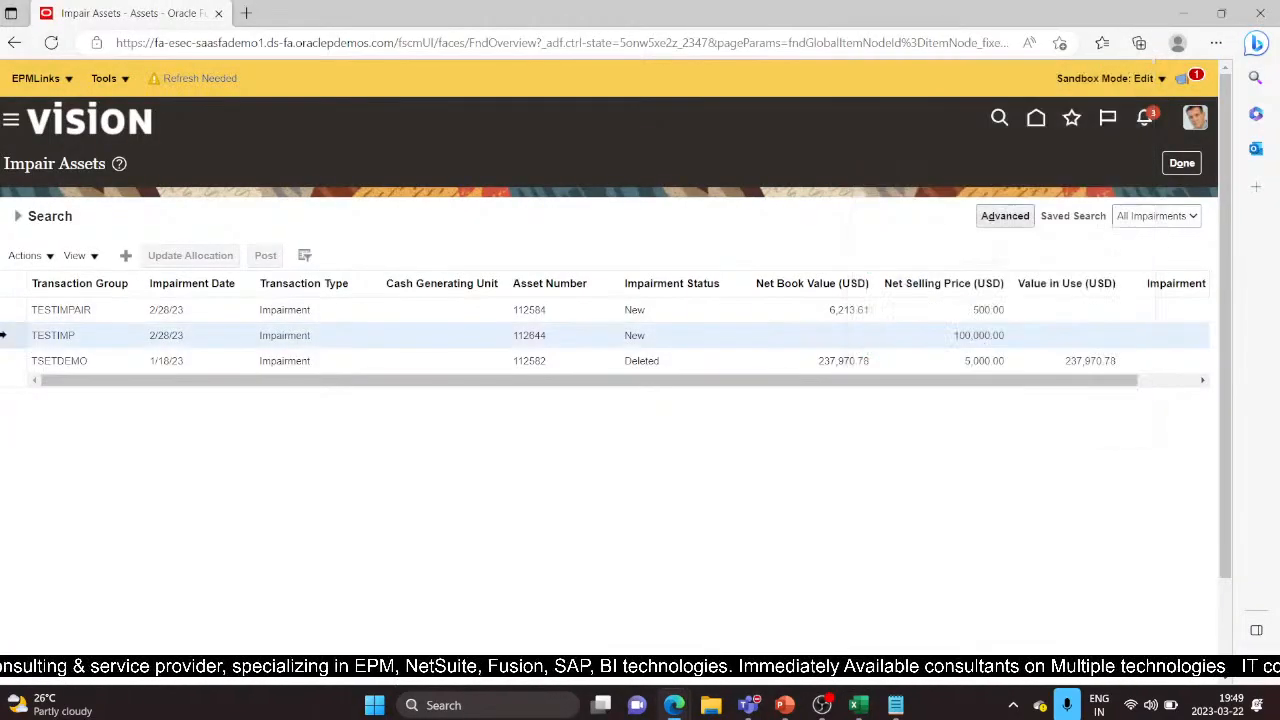
click(24, 255)
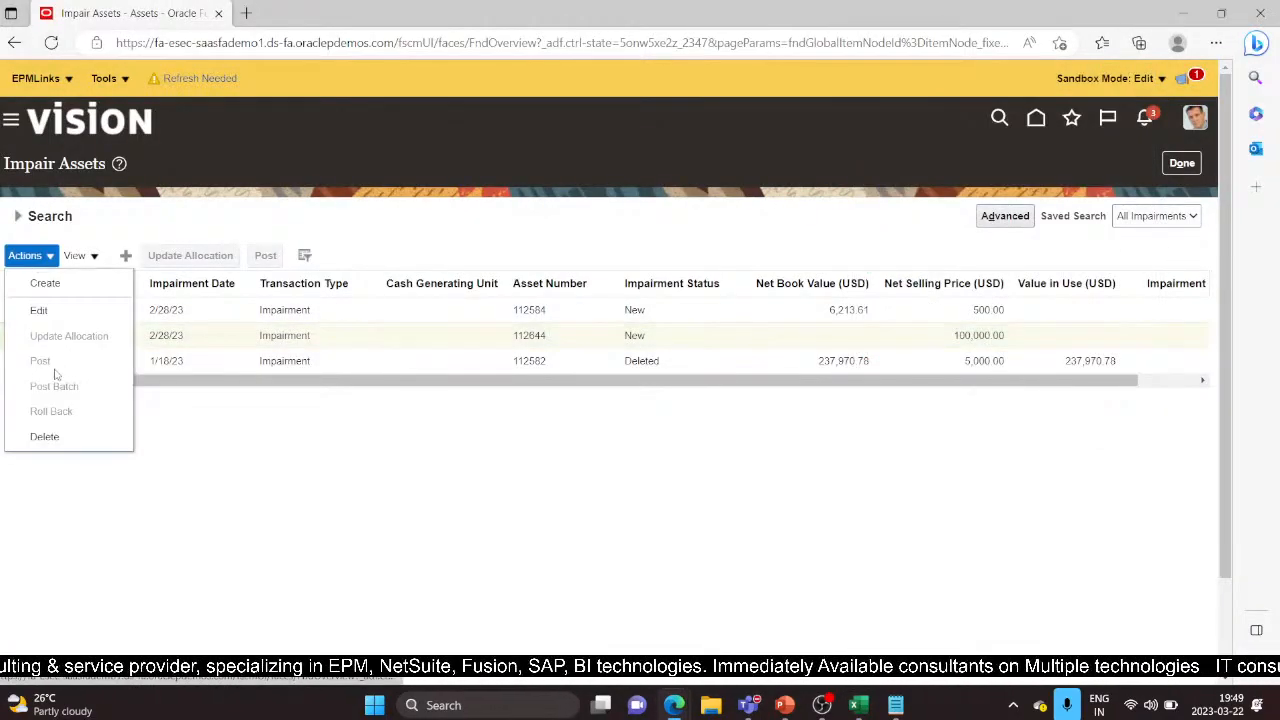
click(30, 309)
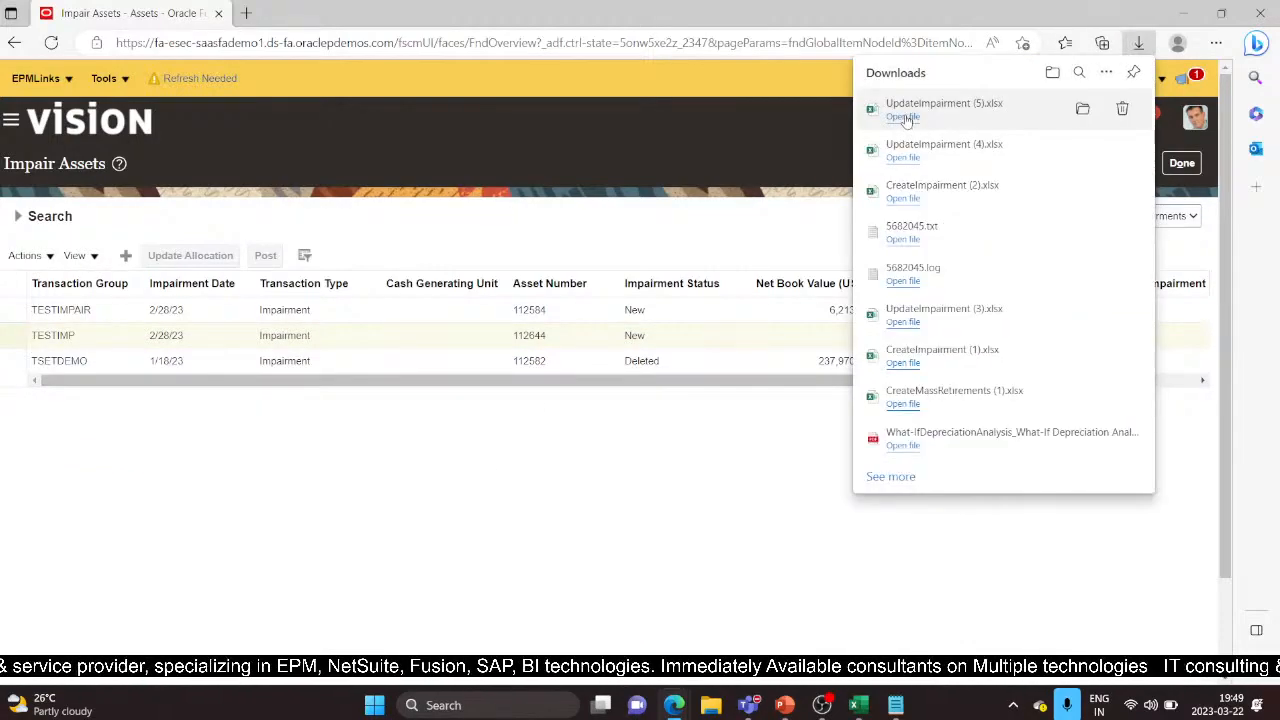
click(905, 118)
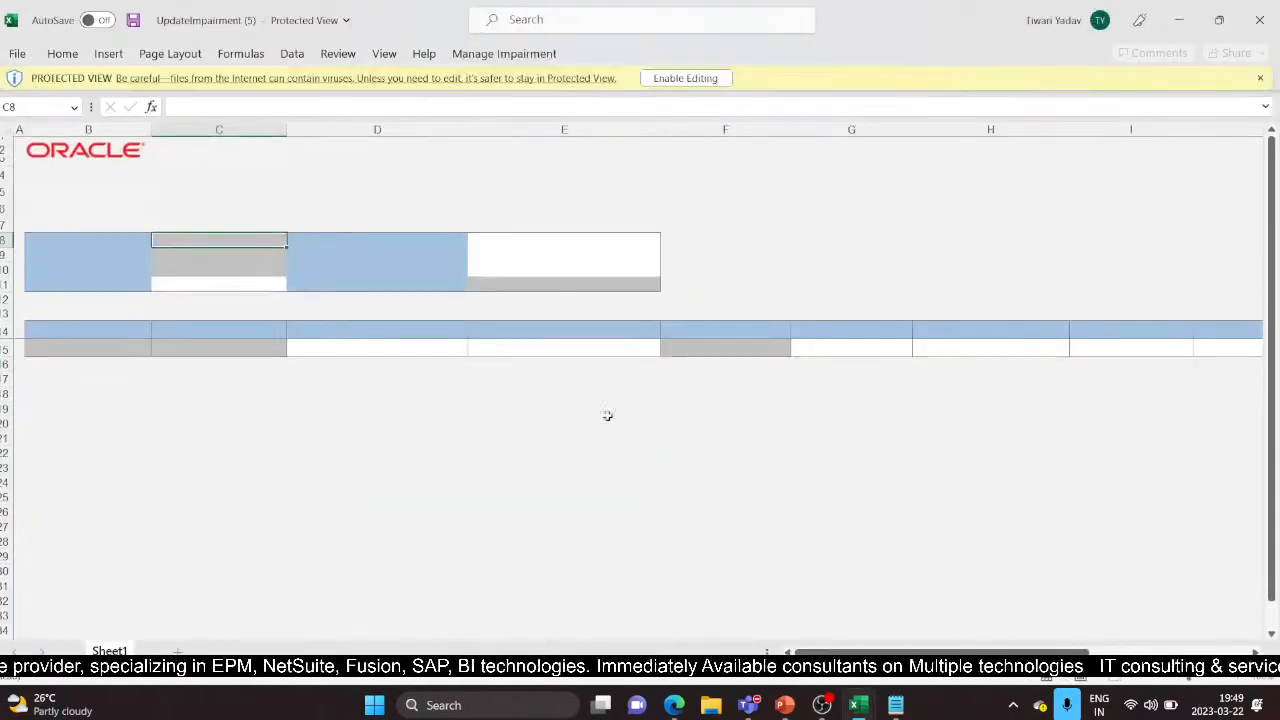
Enable editing and connect the workbook, then select H15 showing TESTIMPAIR asset 112584 status New
click(666, 80)
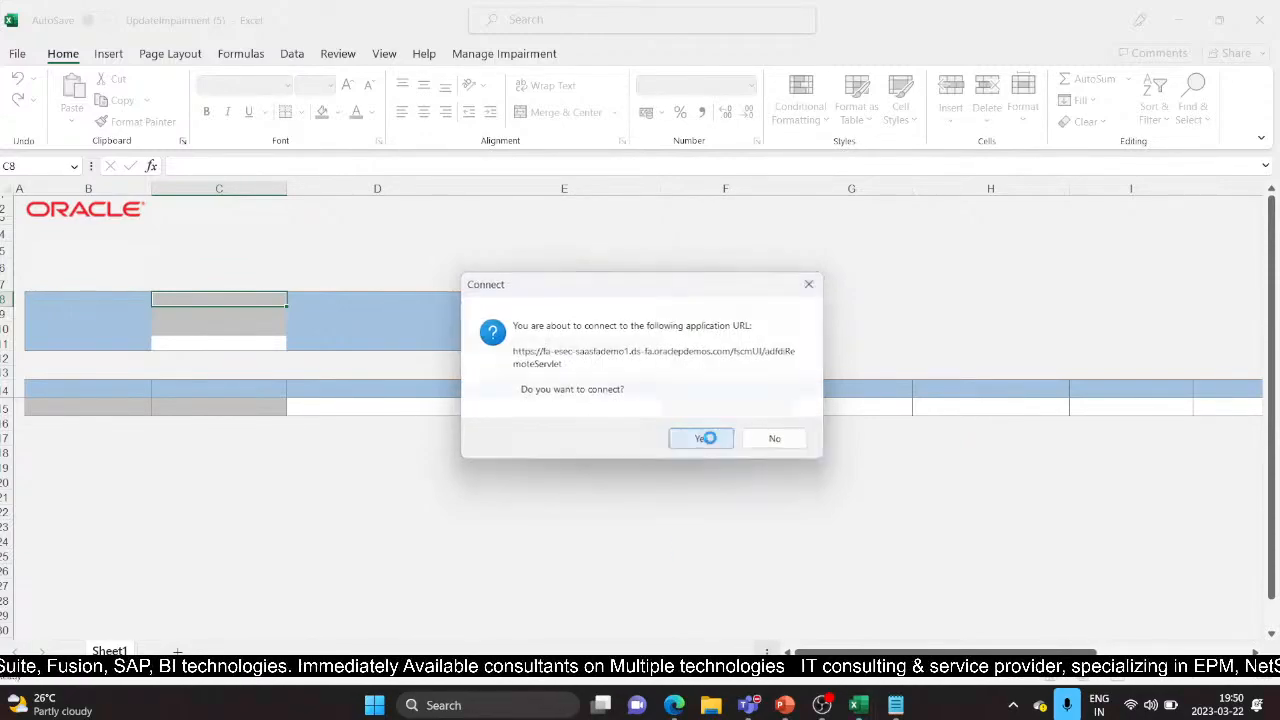
click(700, 438)
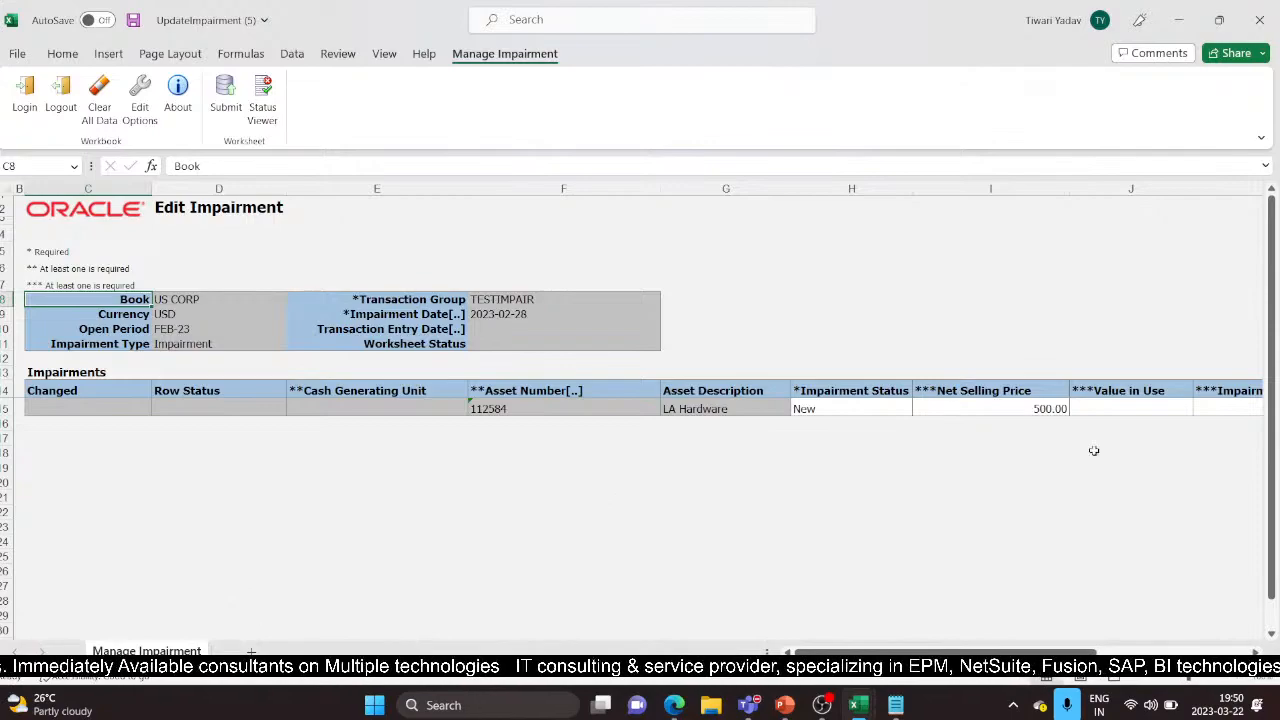
click(854, 410)
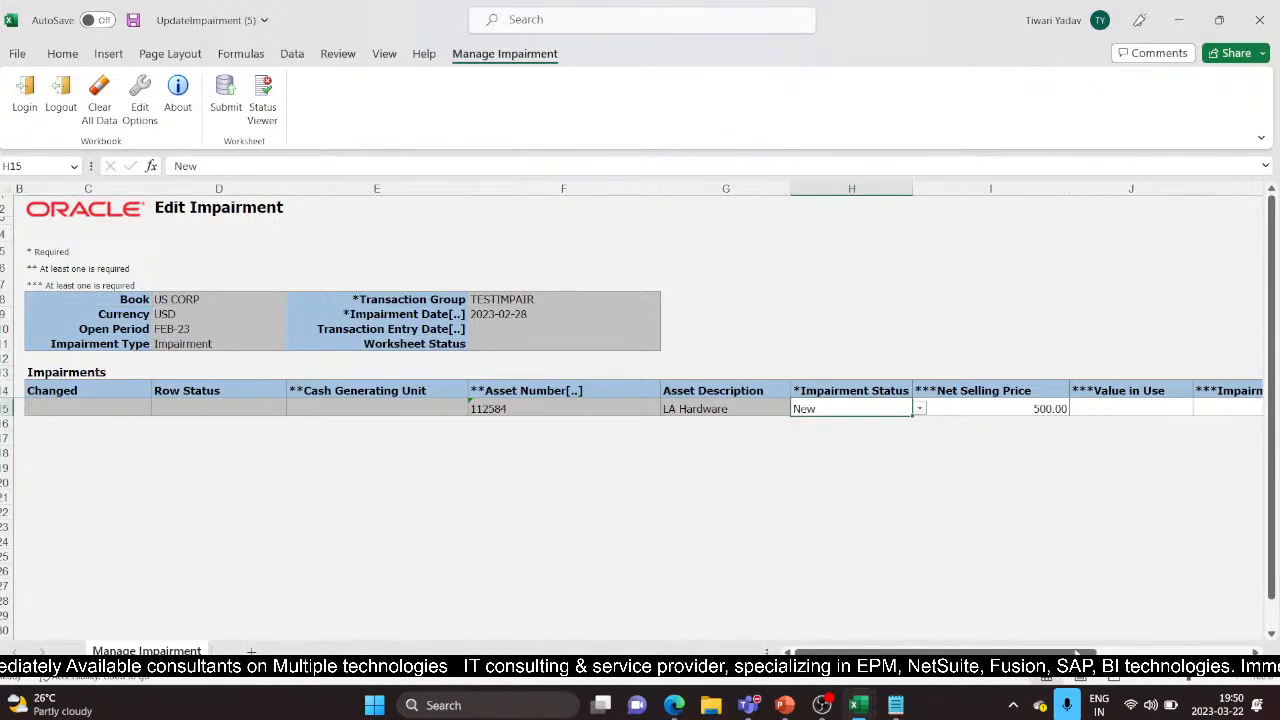
mouse_move(1098, 653)
mouse_down()
mouse_move(1230, 655)
mouse_move(1108, 655)
mouse_up()
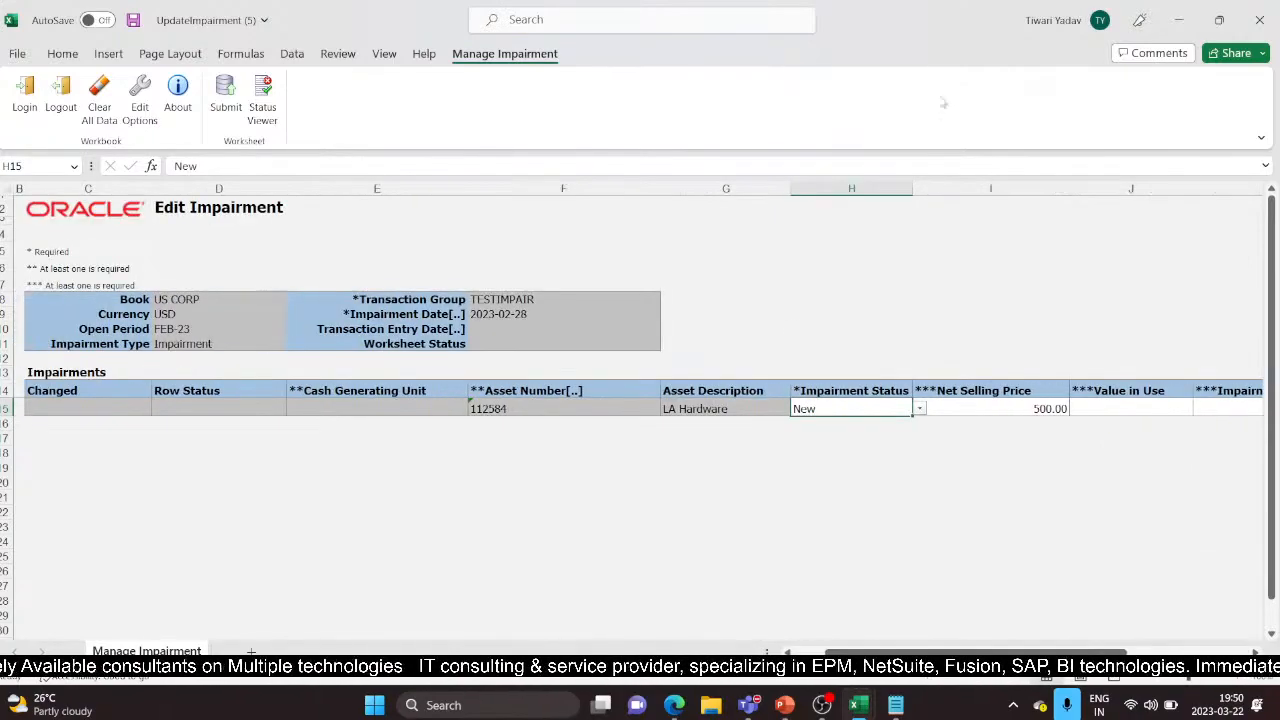
Close UpdateImpairment (5) and CreateImpairment (2) without saving
click(1258, 17)
click(650, 374)
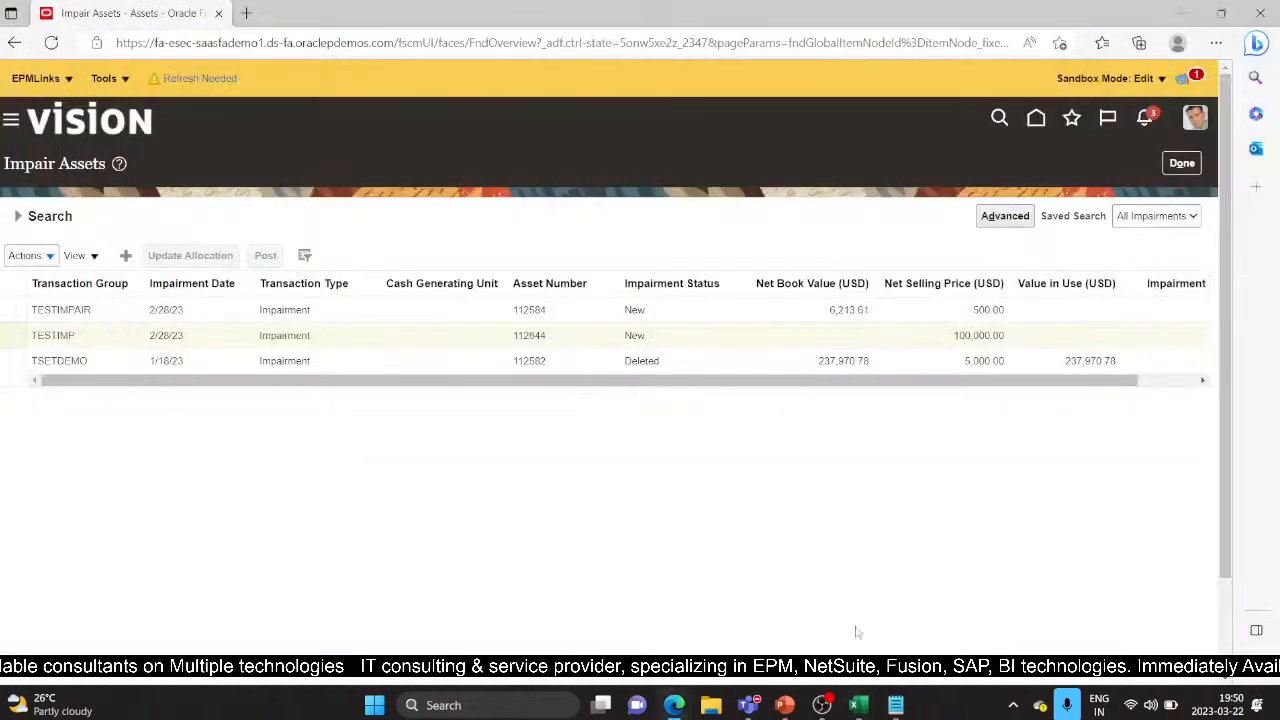
click(896, 706)
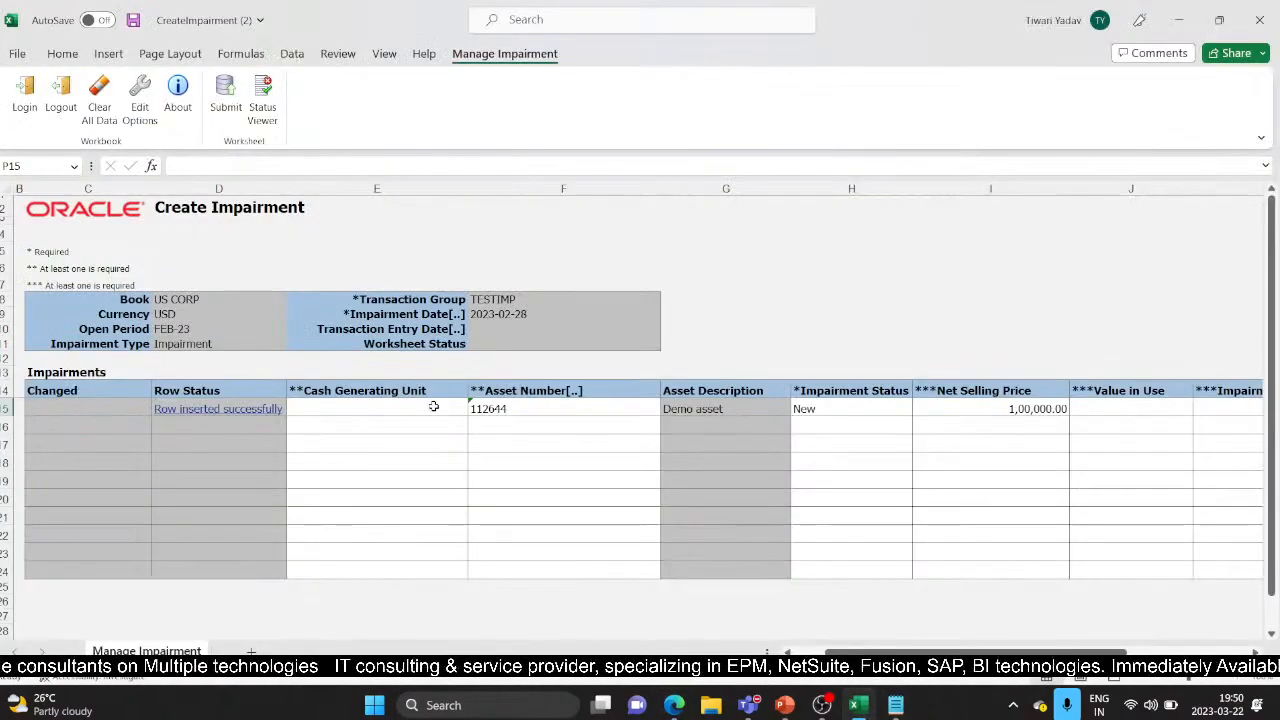
click(1258, 17)
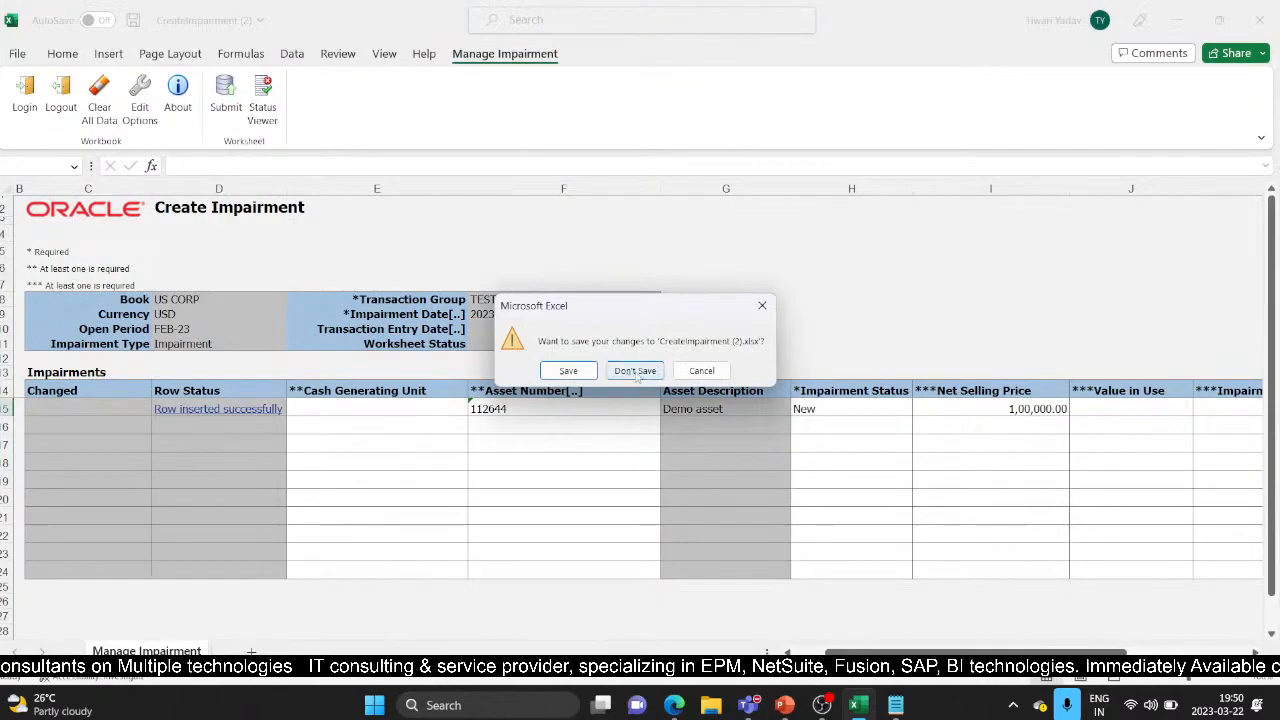
click(638, 370)
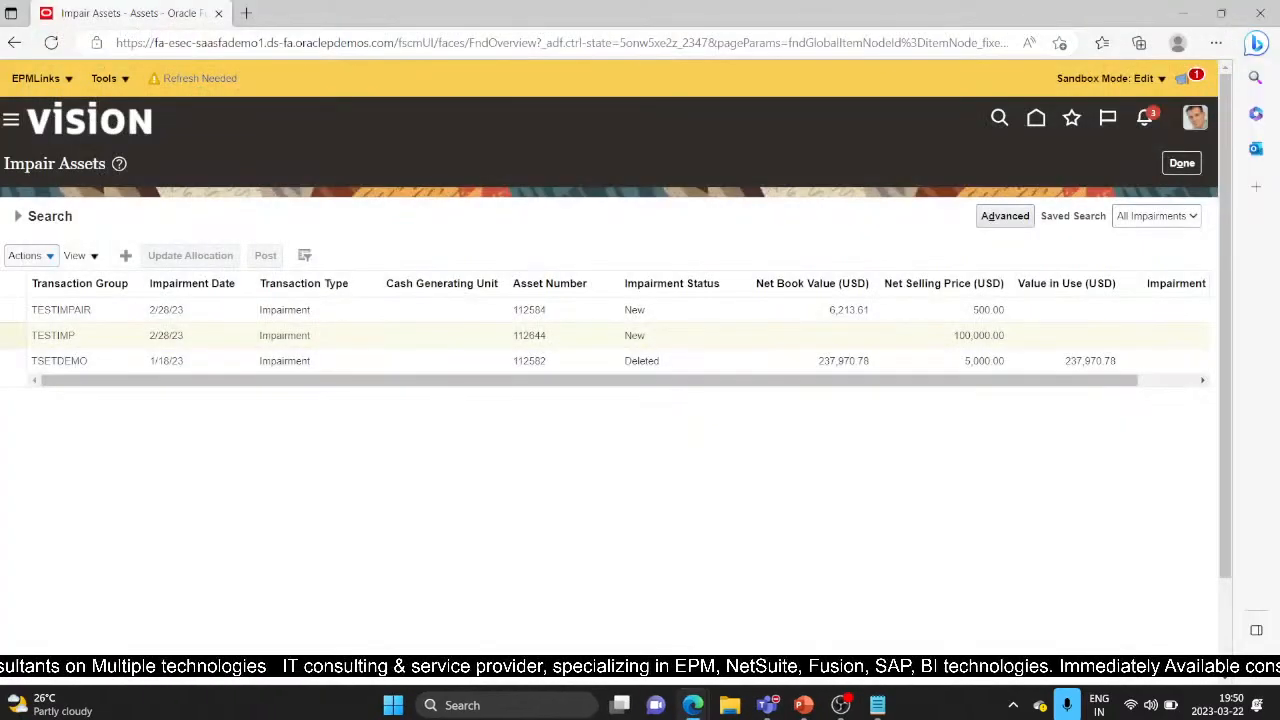
Delete the TESTIMPAIR impairment, then select TESTIMP and bring up its actions
click(756, 384)
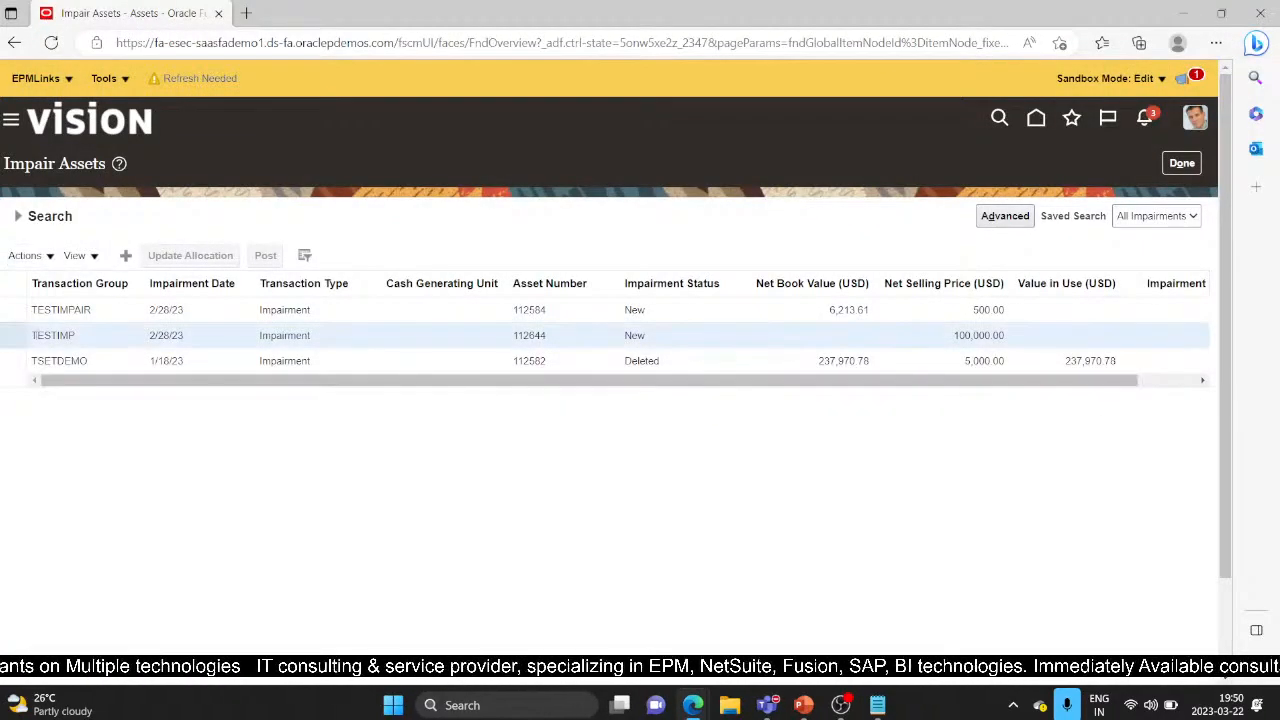
click(13, 314)
click(26, 256)
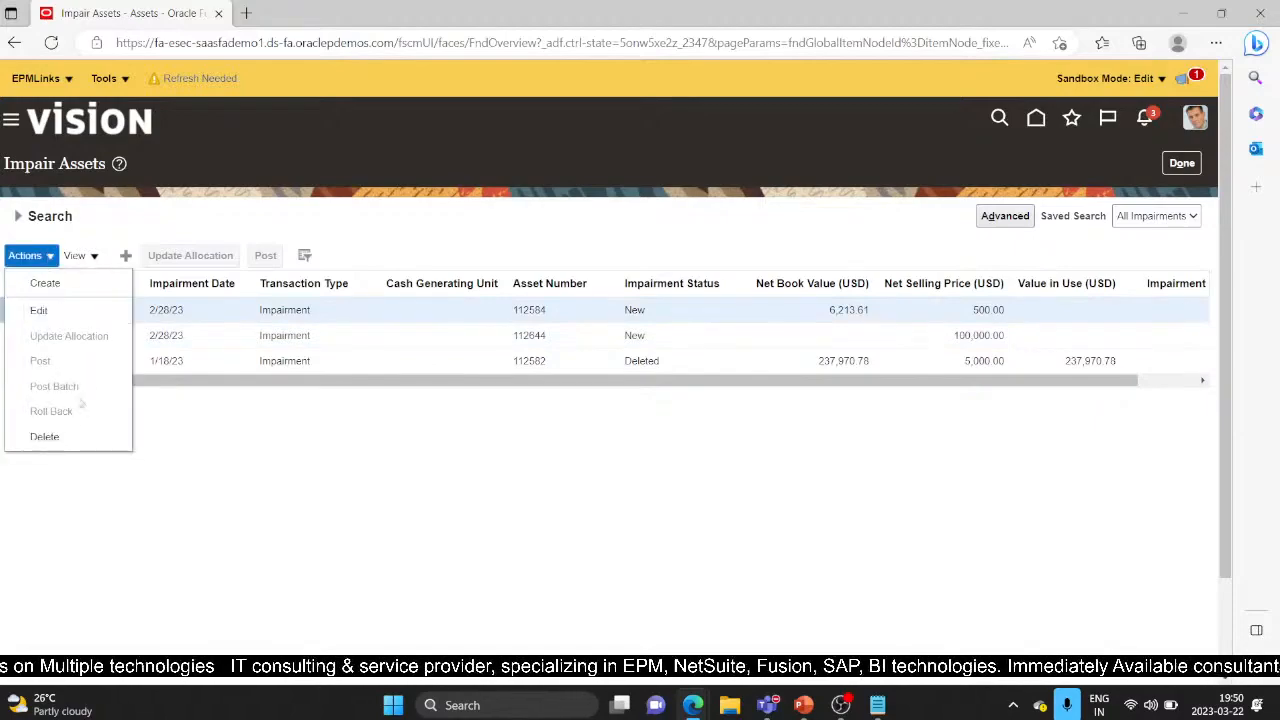
click(48, 436)
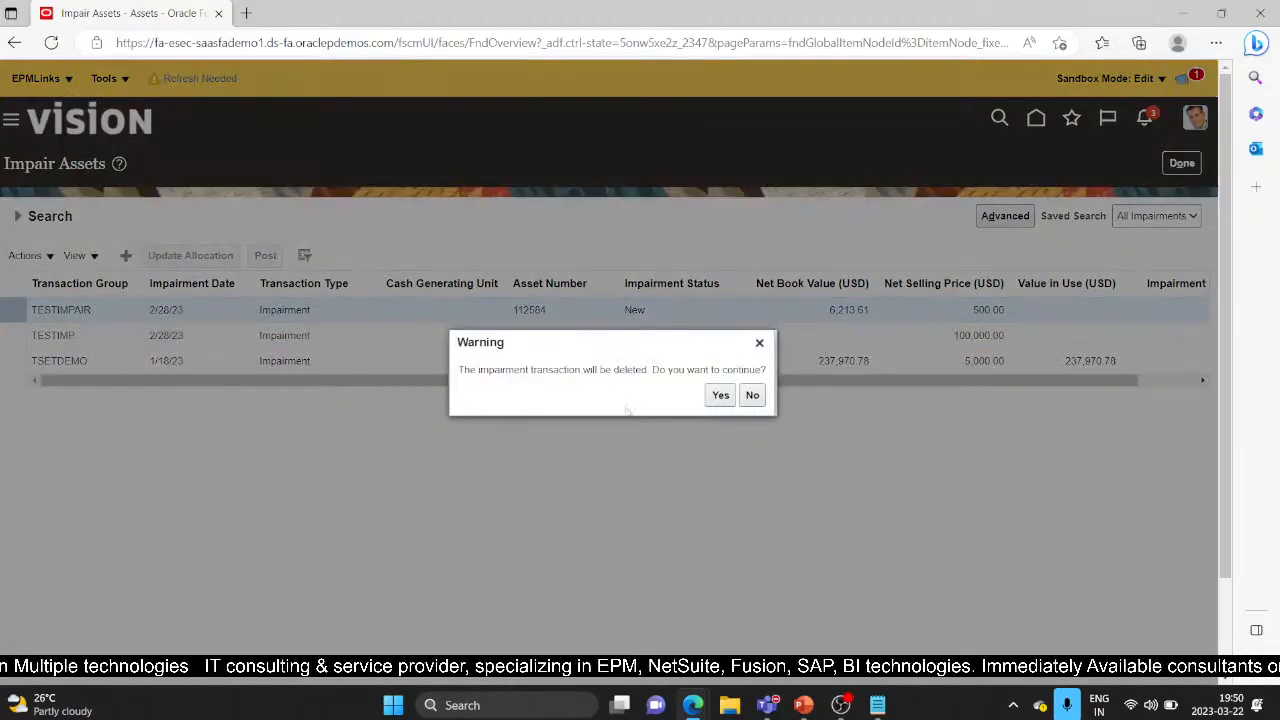
click(719, 396)
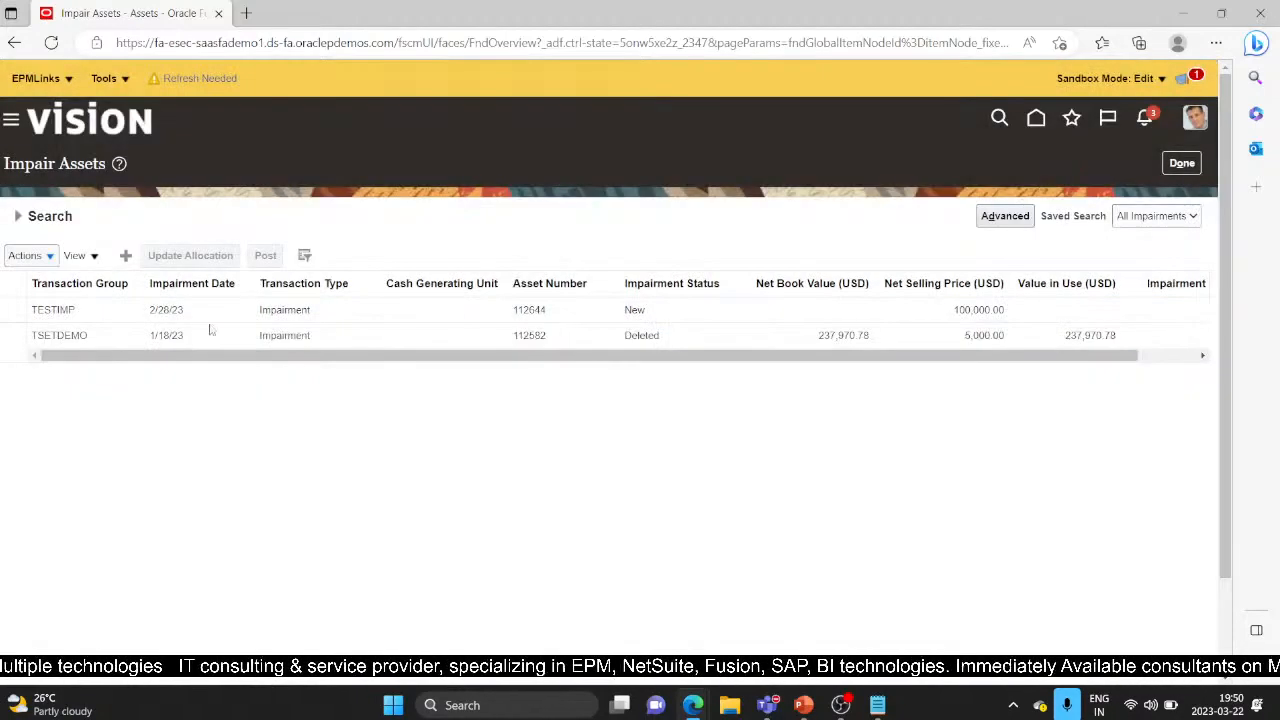
click(9, 310)
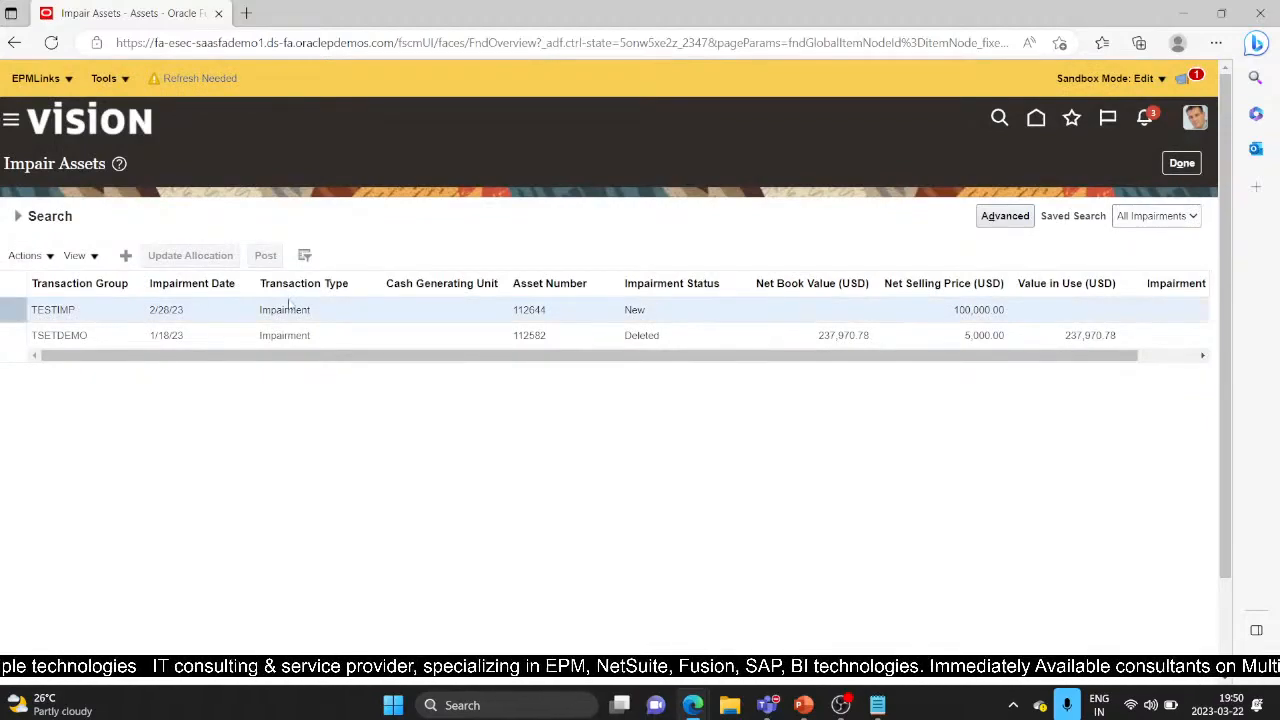
click(50, 257)
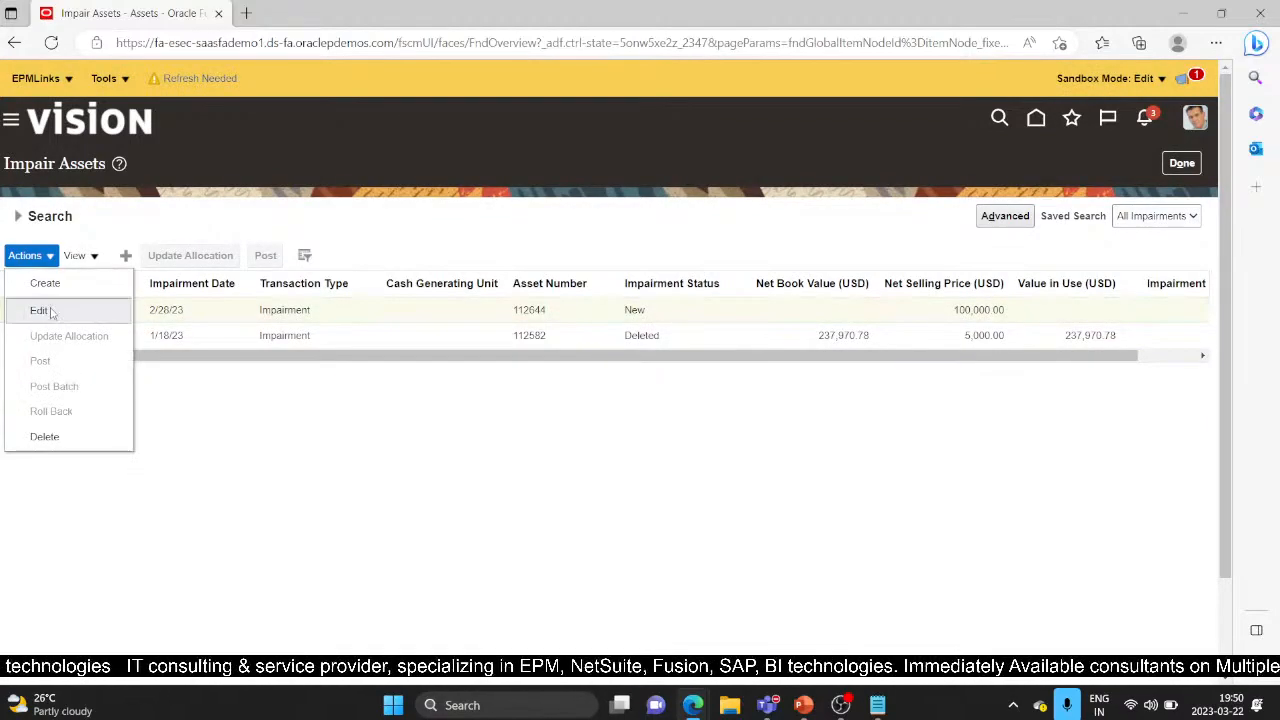
Edit TESTIMP into UpdateImpairment (6).xlsx, enable editing, and reposition the server connection prompt
click(52, 313)
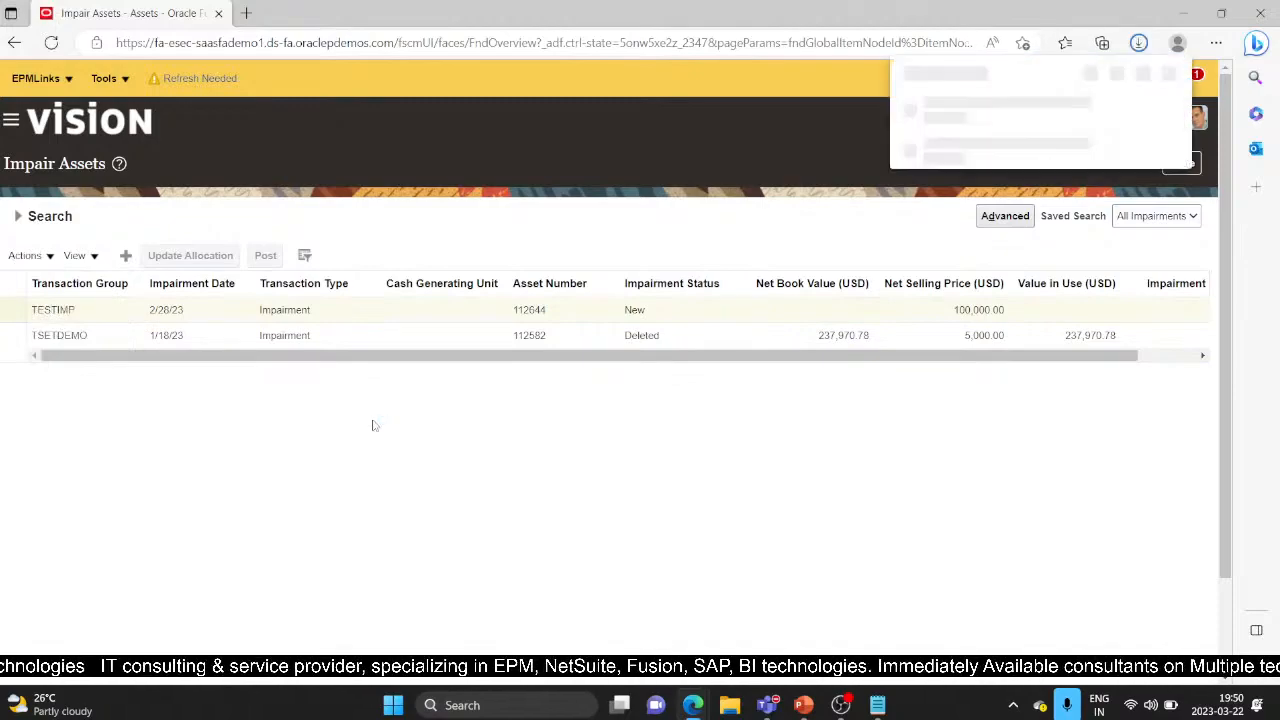
click(906, 118)
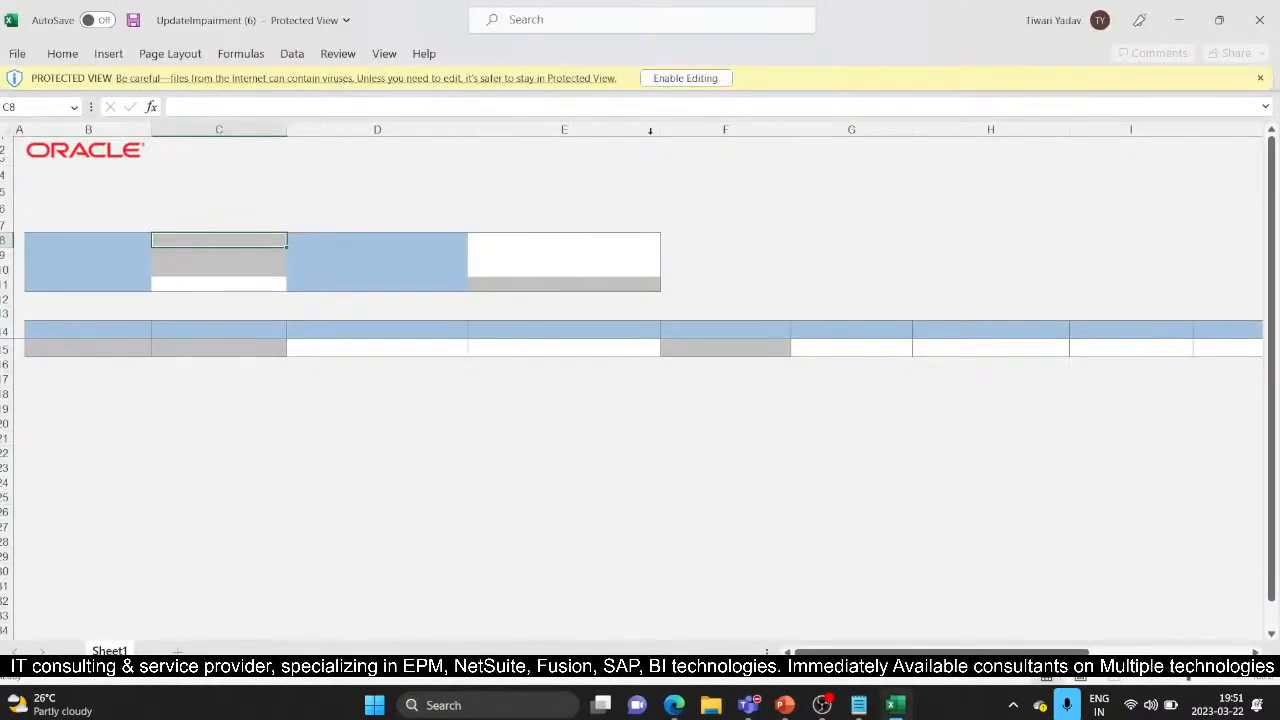
click(685, 78)
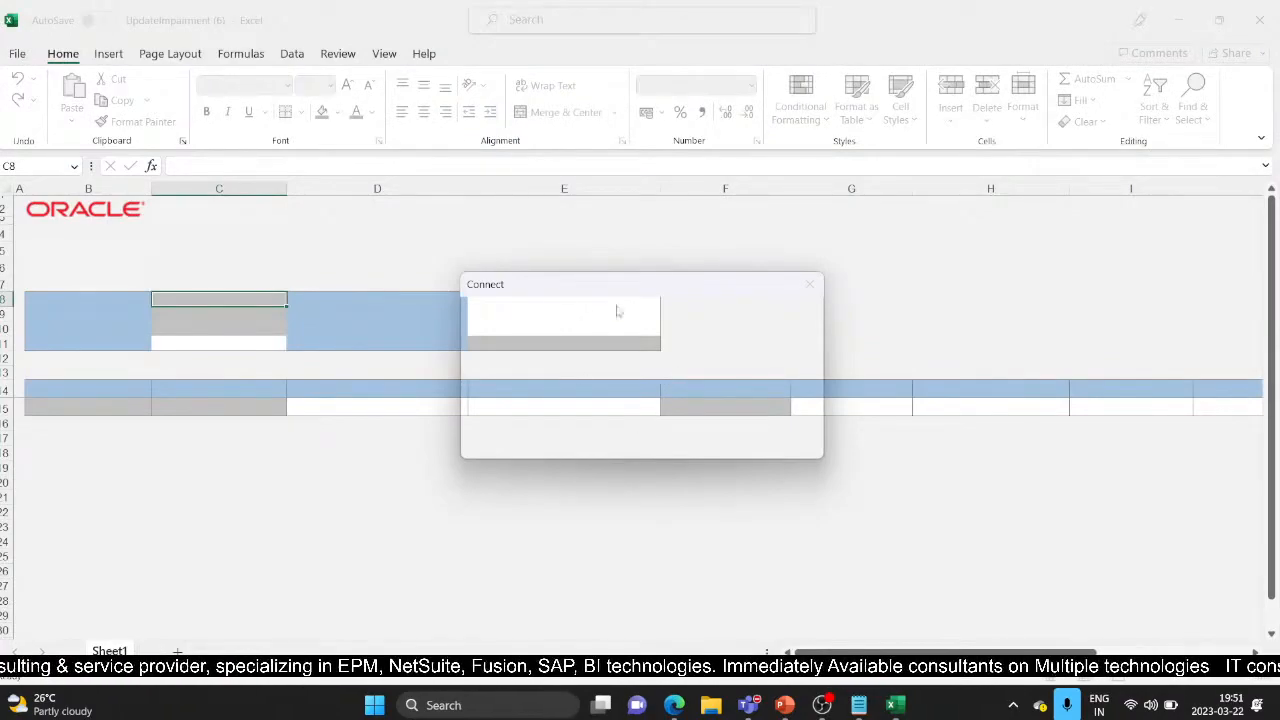
drag(593, 282, 697, 389)
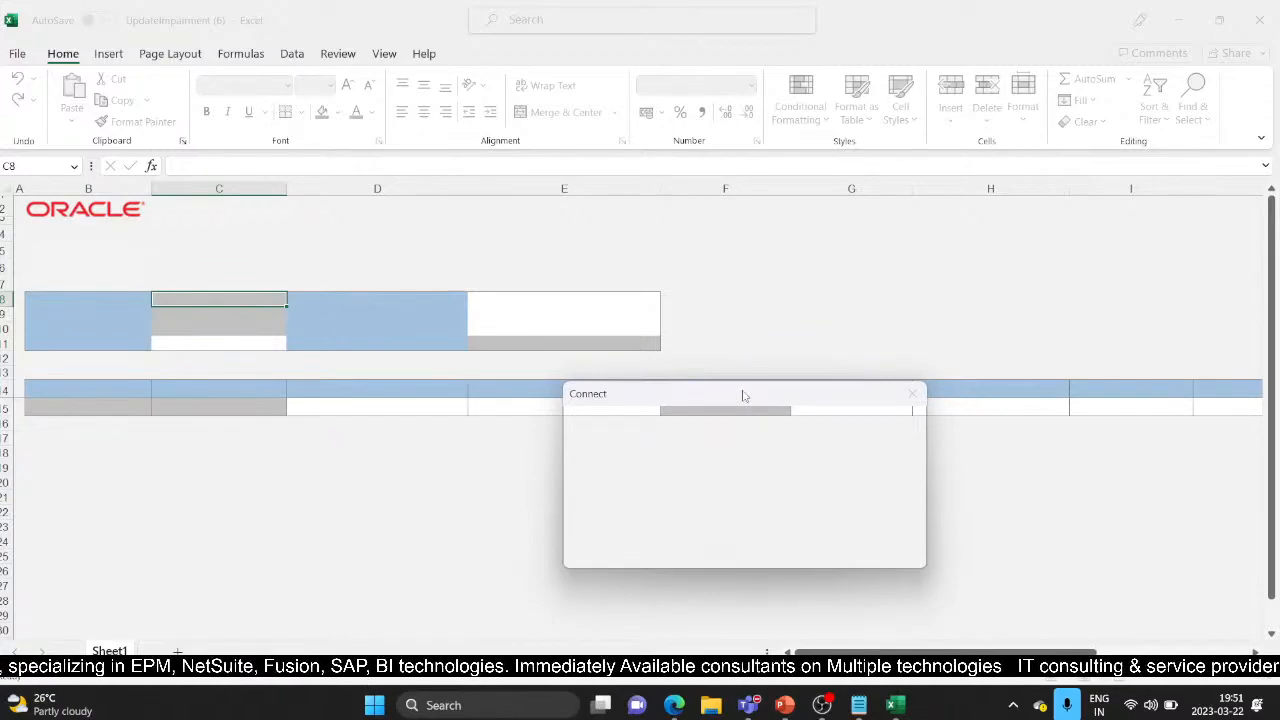
drag(742, 396, 716, 284)
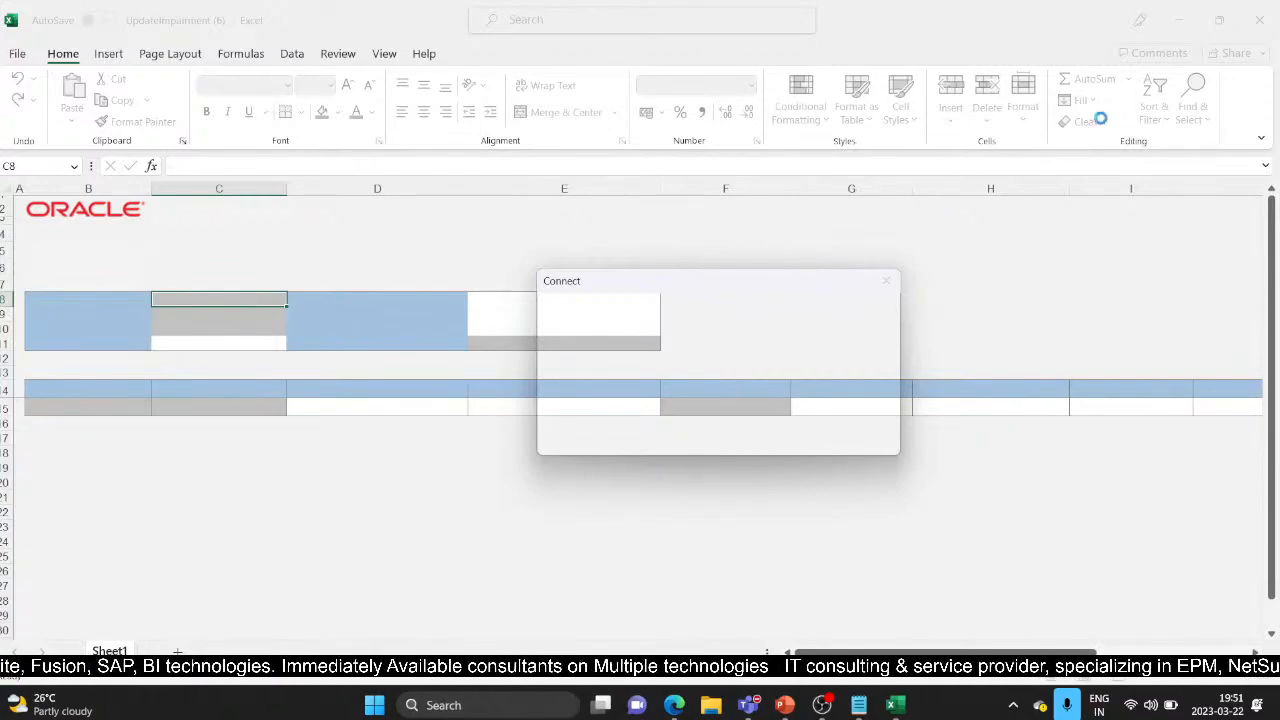
drag(645, 286, 536, 248)
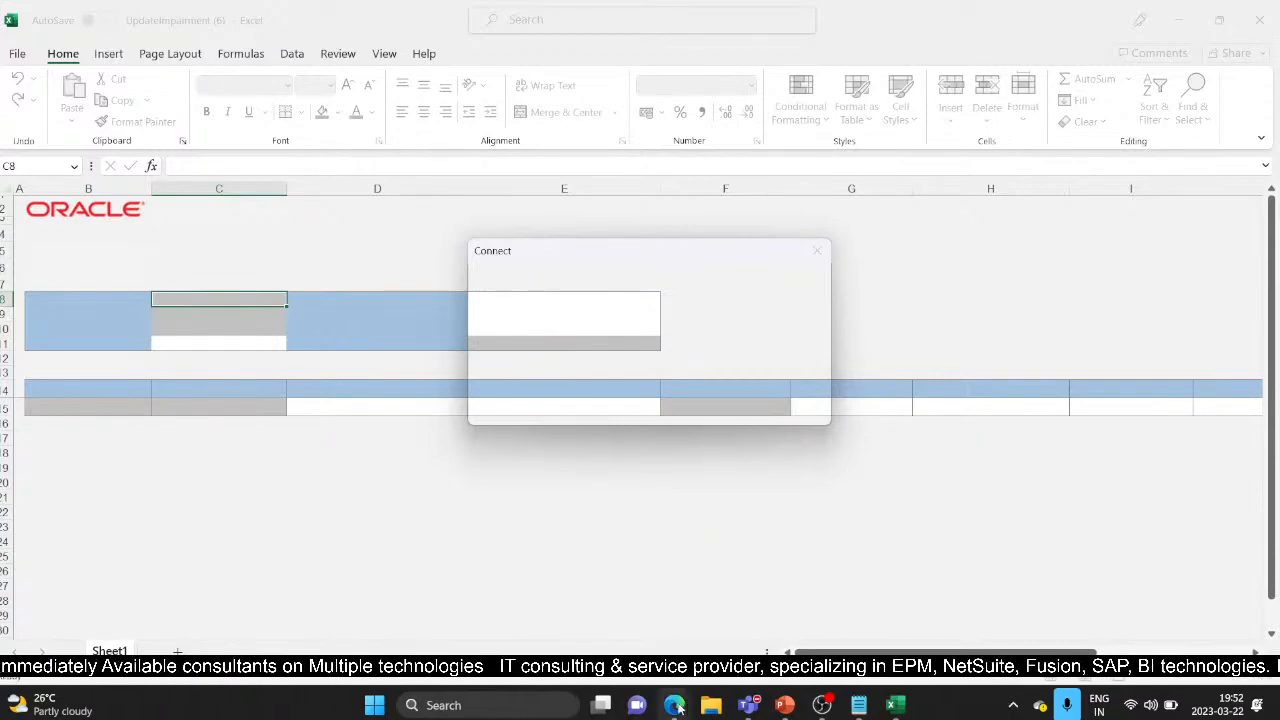
Connect the workbook, sign in with the saved Oracle user ID and password, and skip the add-in update
click(700, 405)
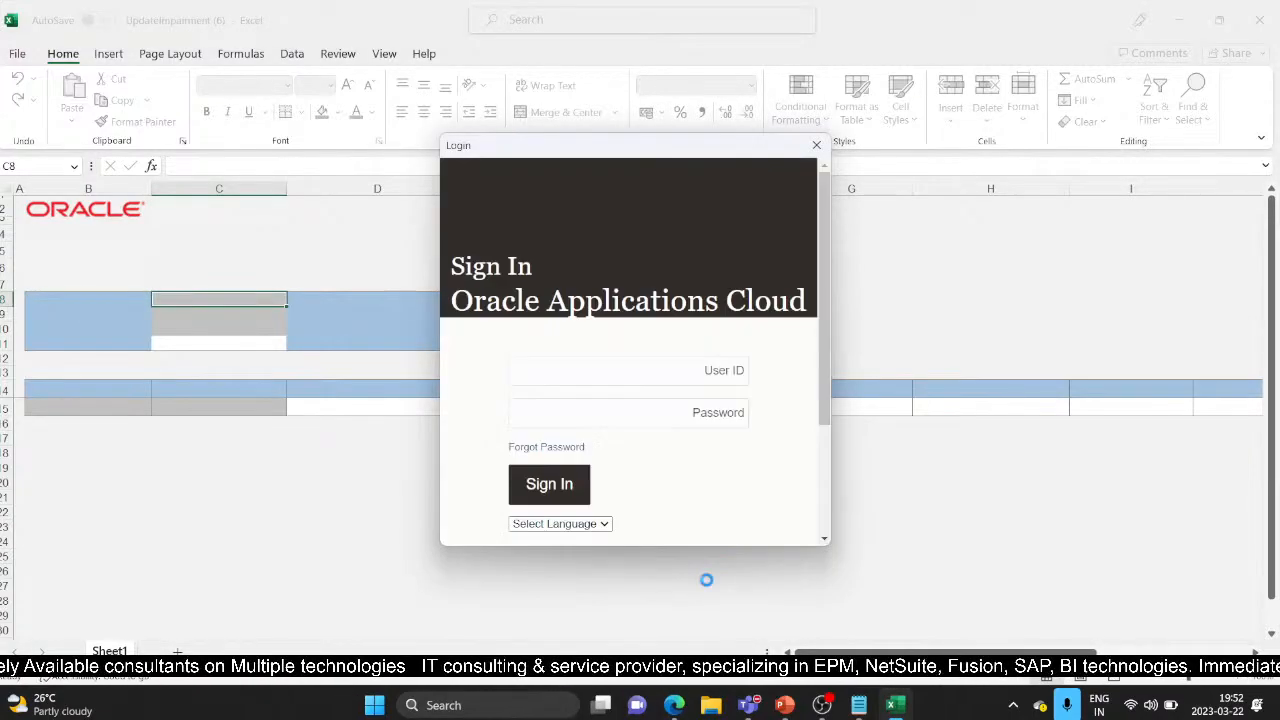
click(860, 706)
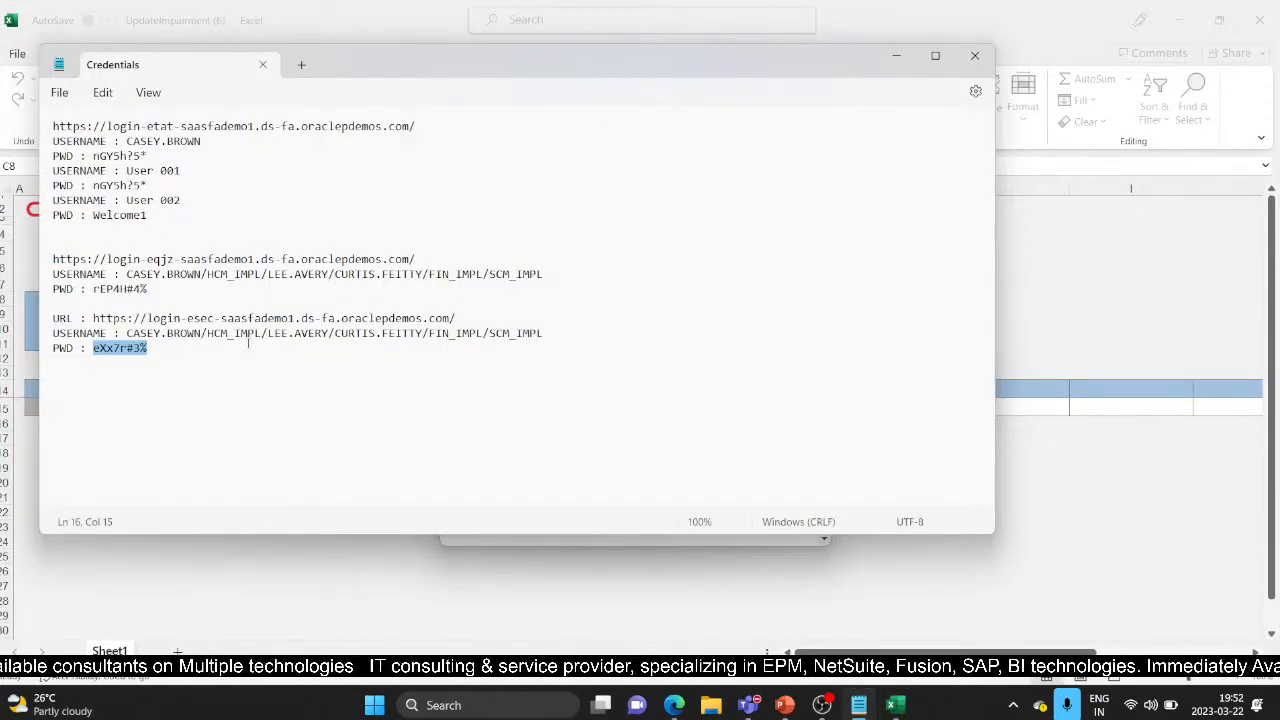
key(alt+Tab)
text(Ca)
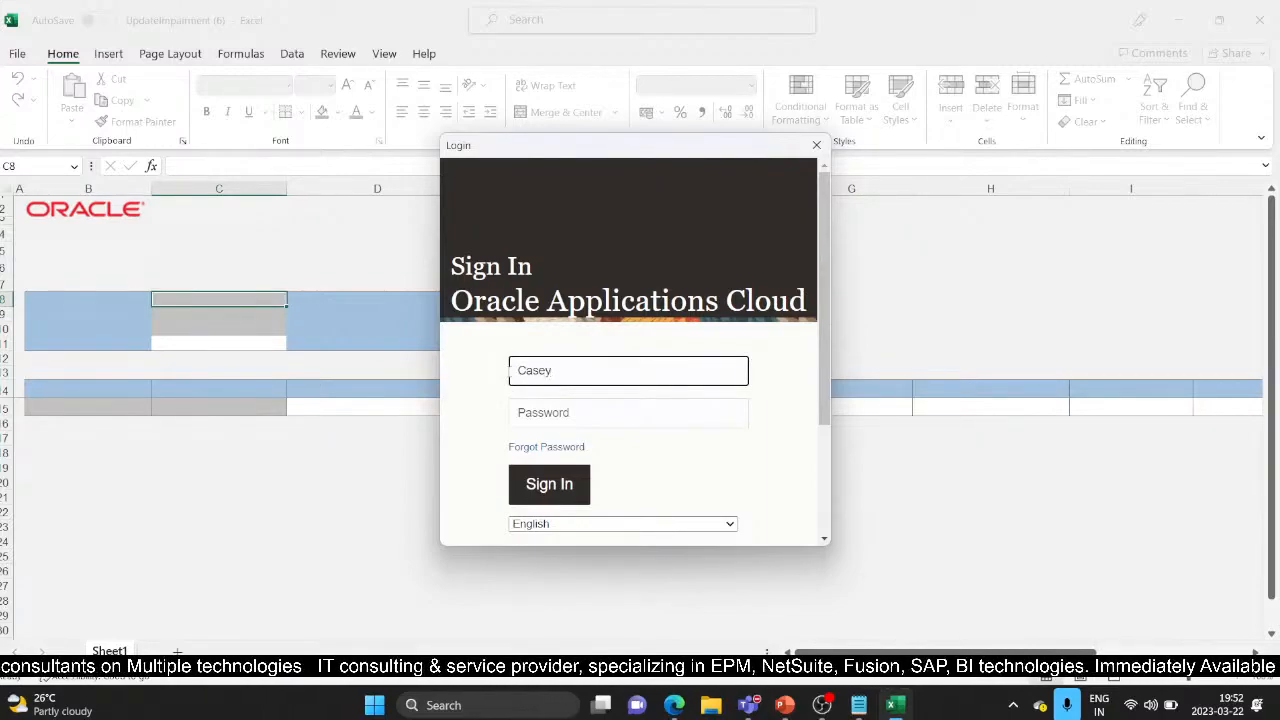
text(sey.brown)
key(Tab)
text(********)
click(540, 485)
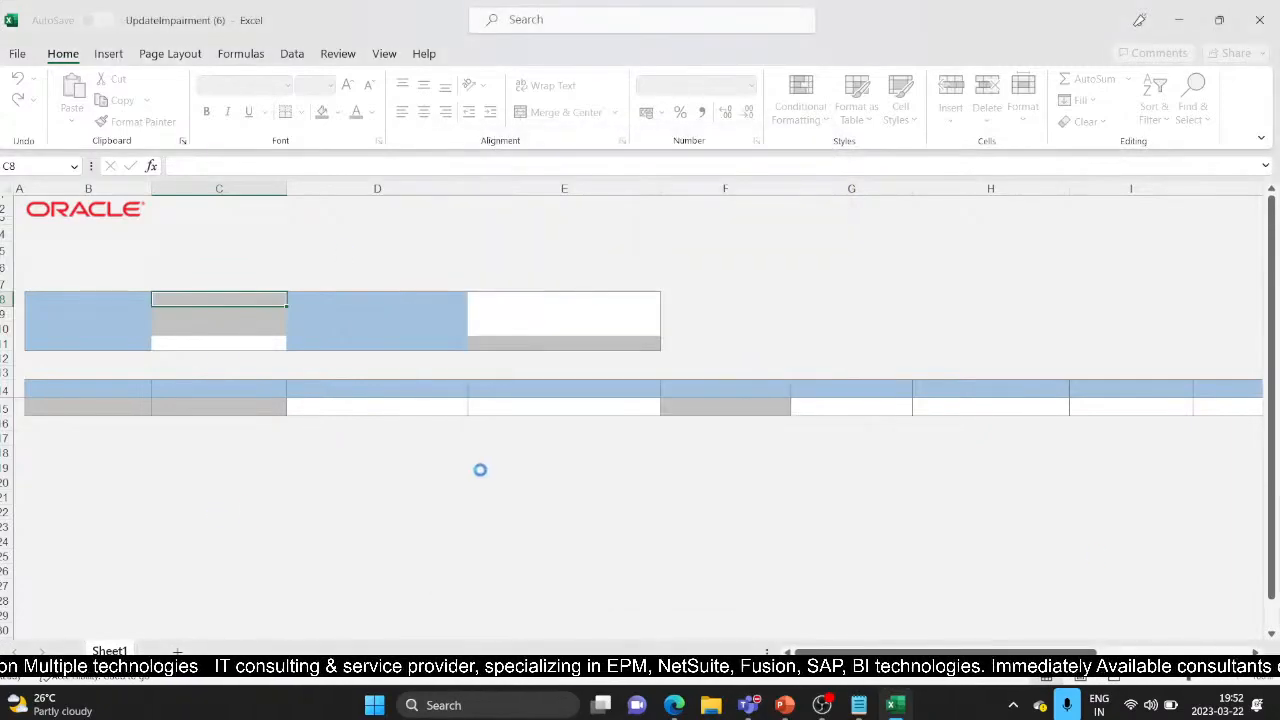
click(852, 386)
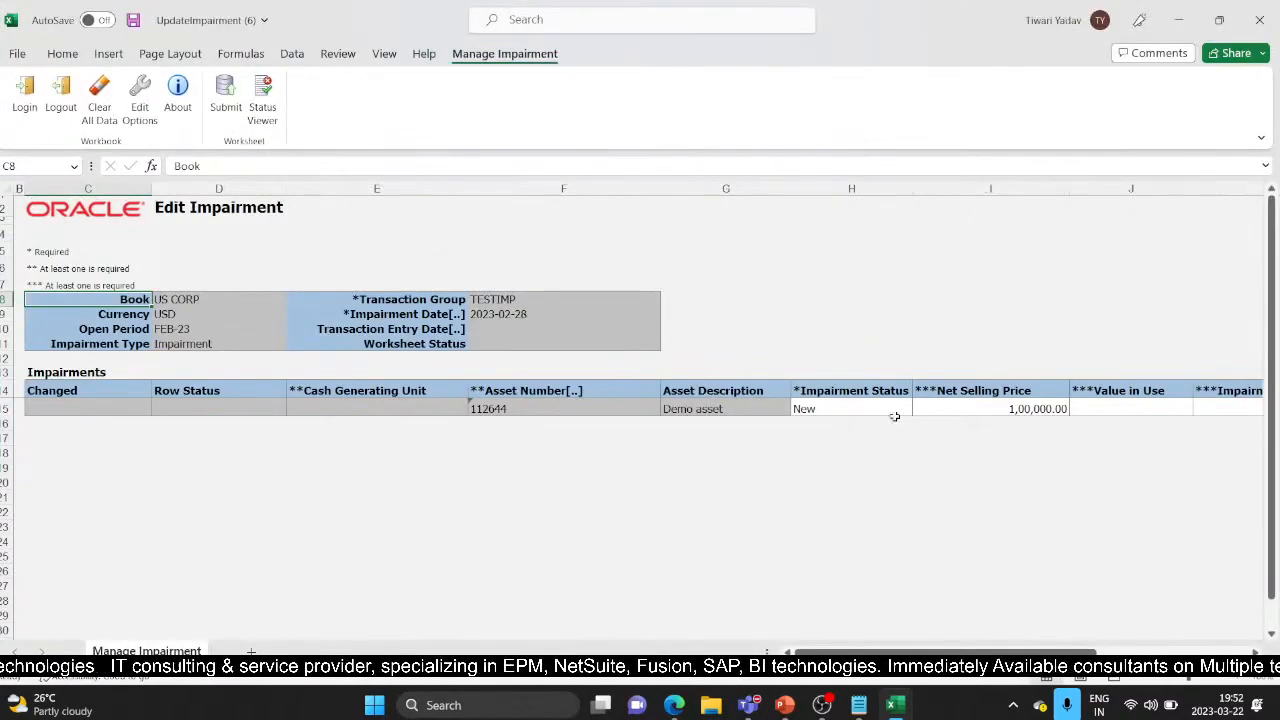
Set asset 112644's impairment status in H15 to Previewed
click(901, 408)
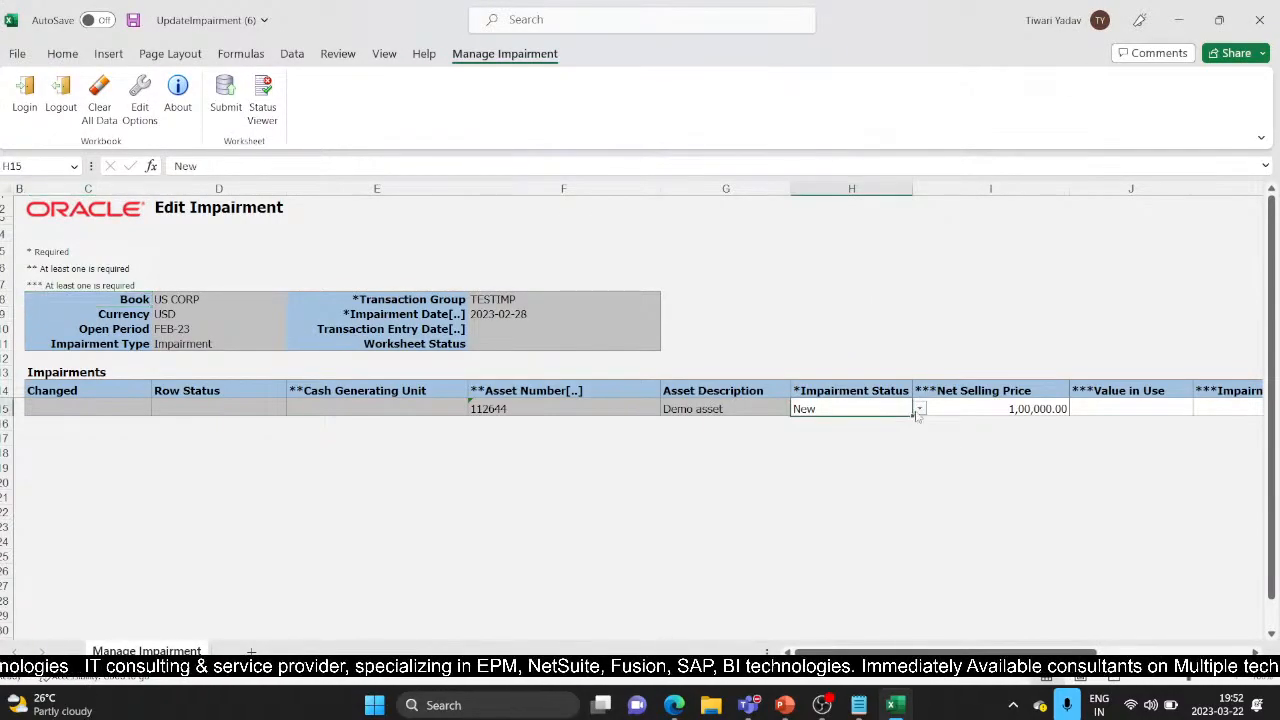
click(919, 409)
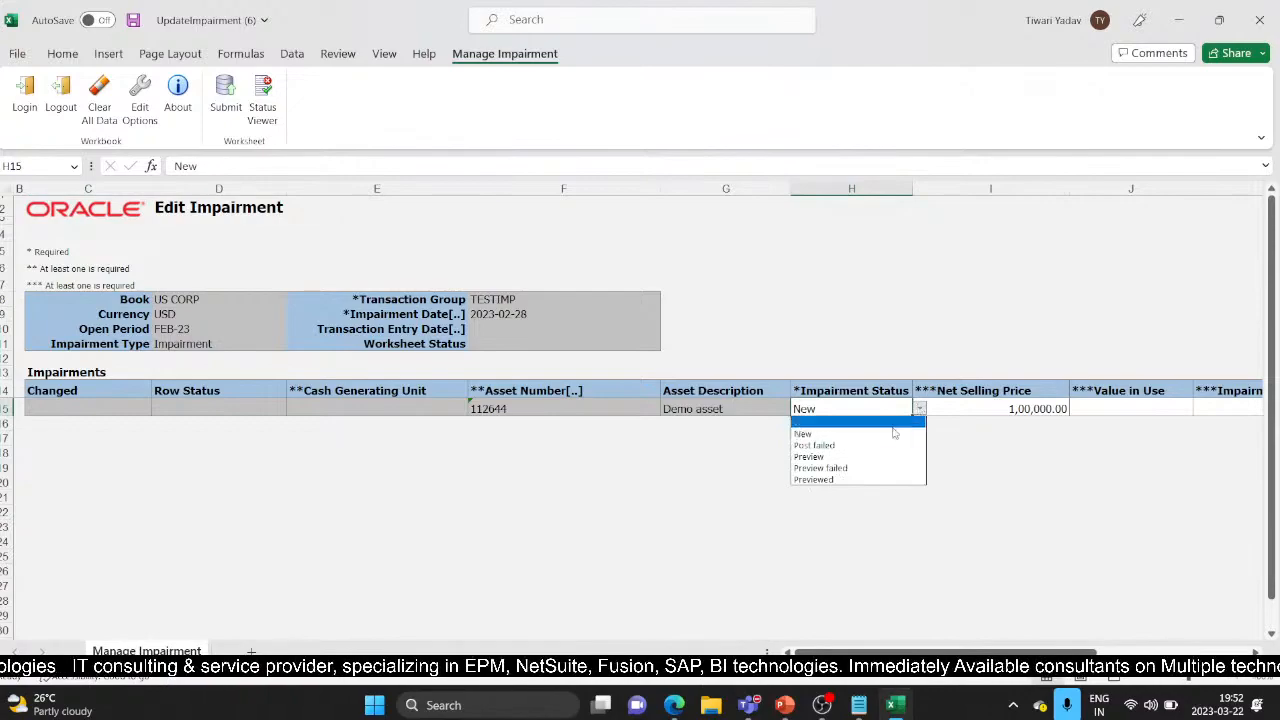
click(815, 479)
Submit the changed row to Oracle and check the resulting invalid-status error
click(224, 96)
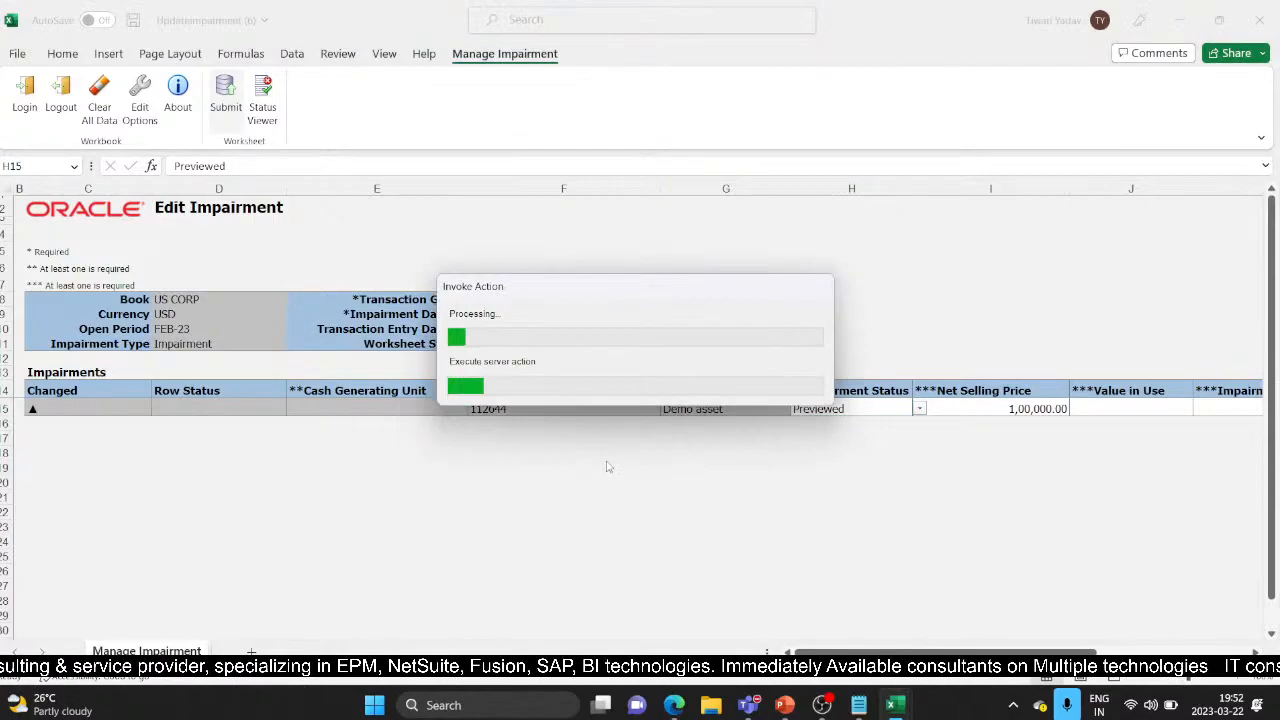
click(640, 378)
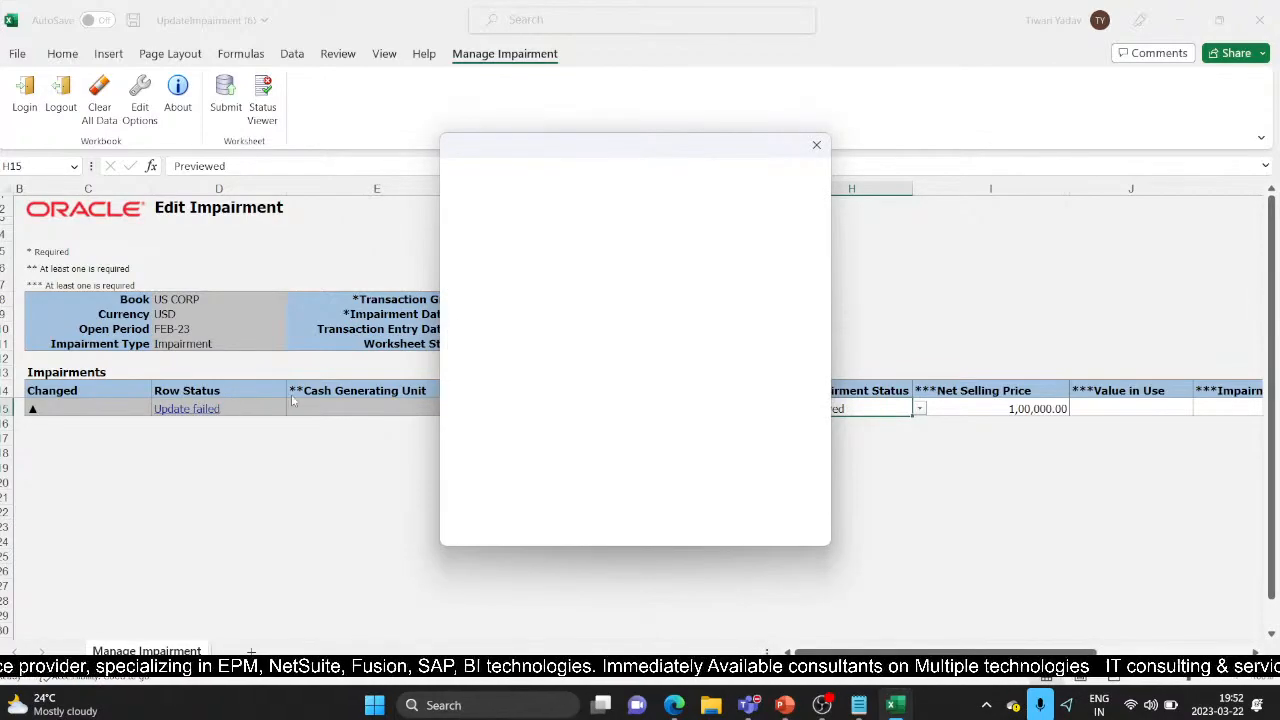
click(804, 222)
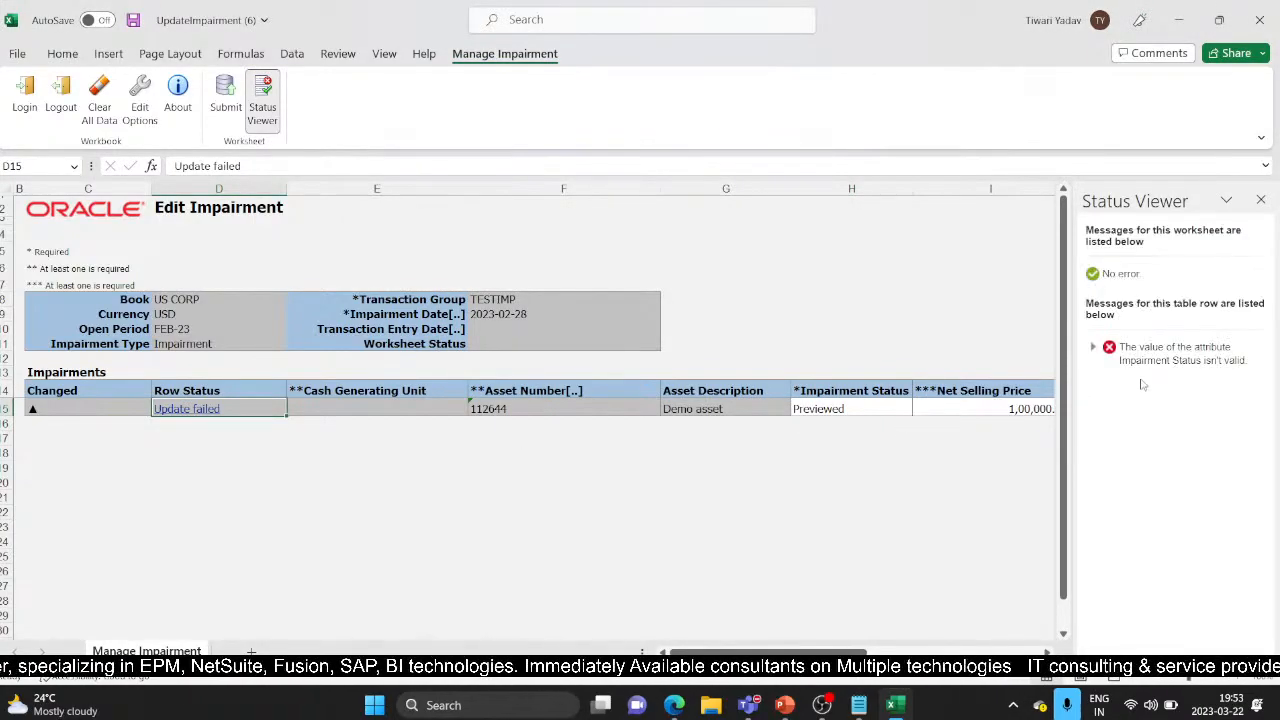
drag(850, 655, 735, 650)
Change the H15 impairment status to Preview and resubmit the row
click(886, 408)
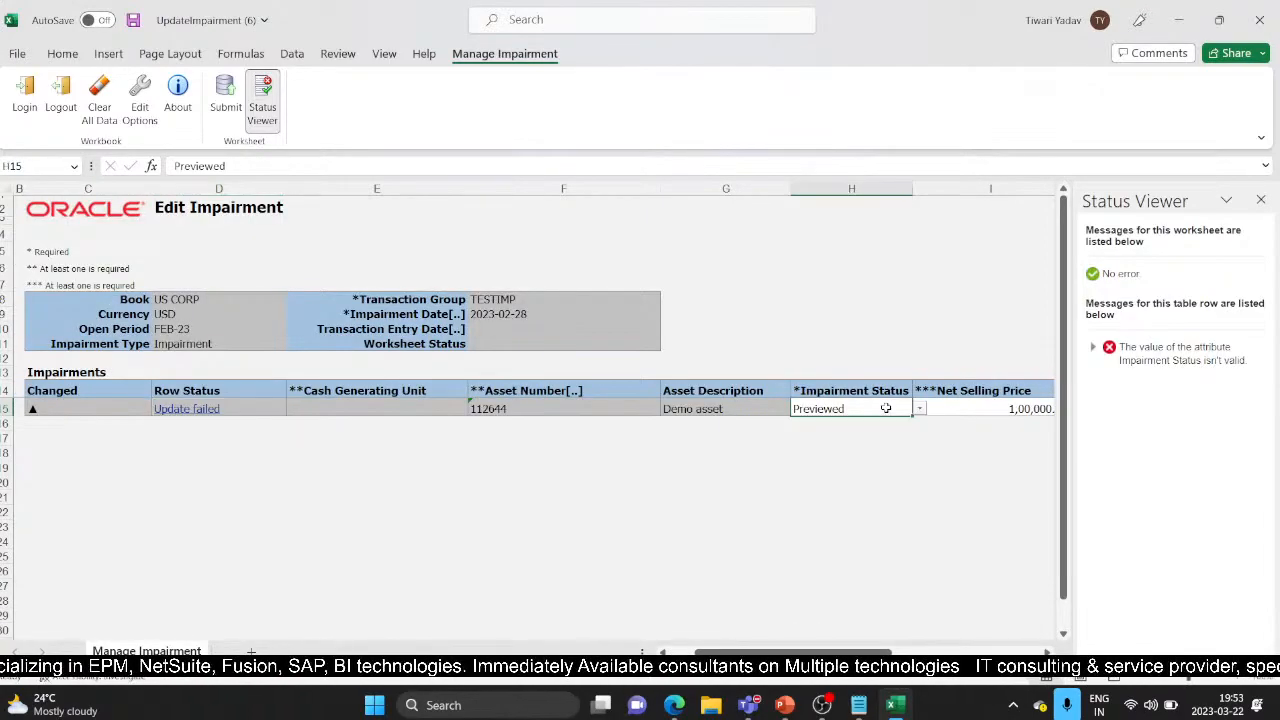
click(919, 410)
click(810, 457)
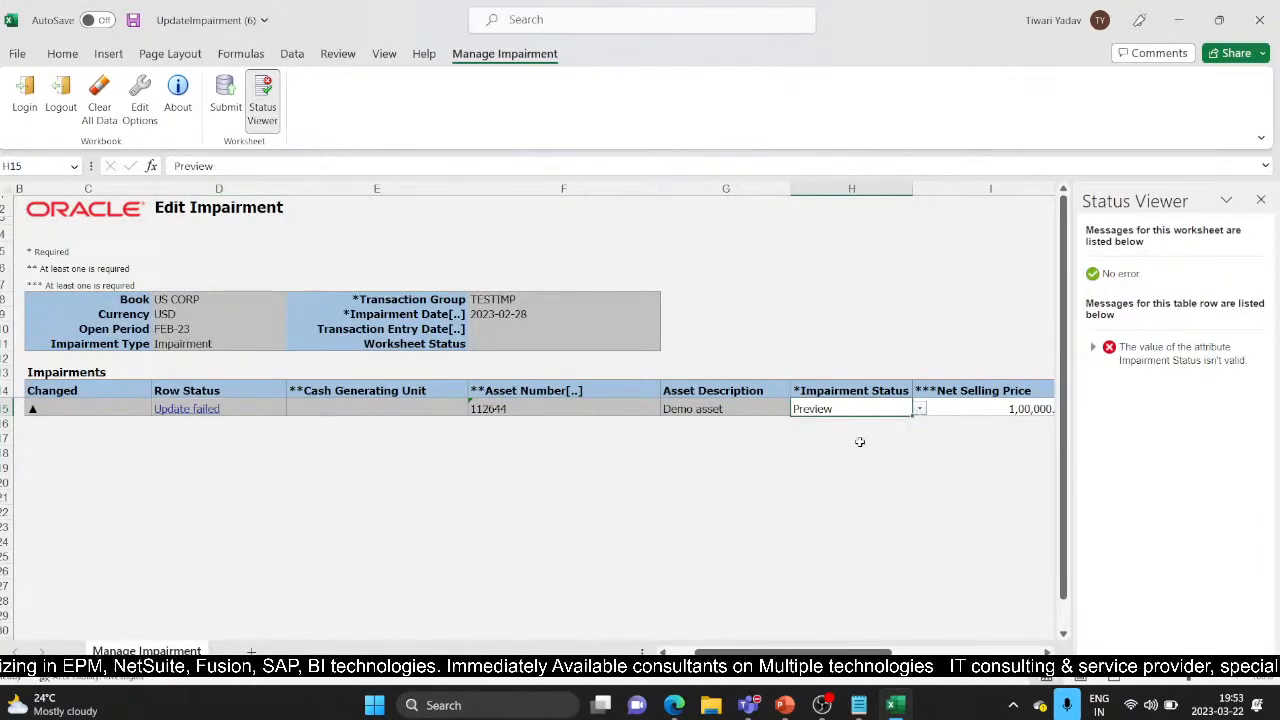
click(226, 100)
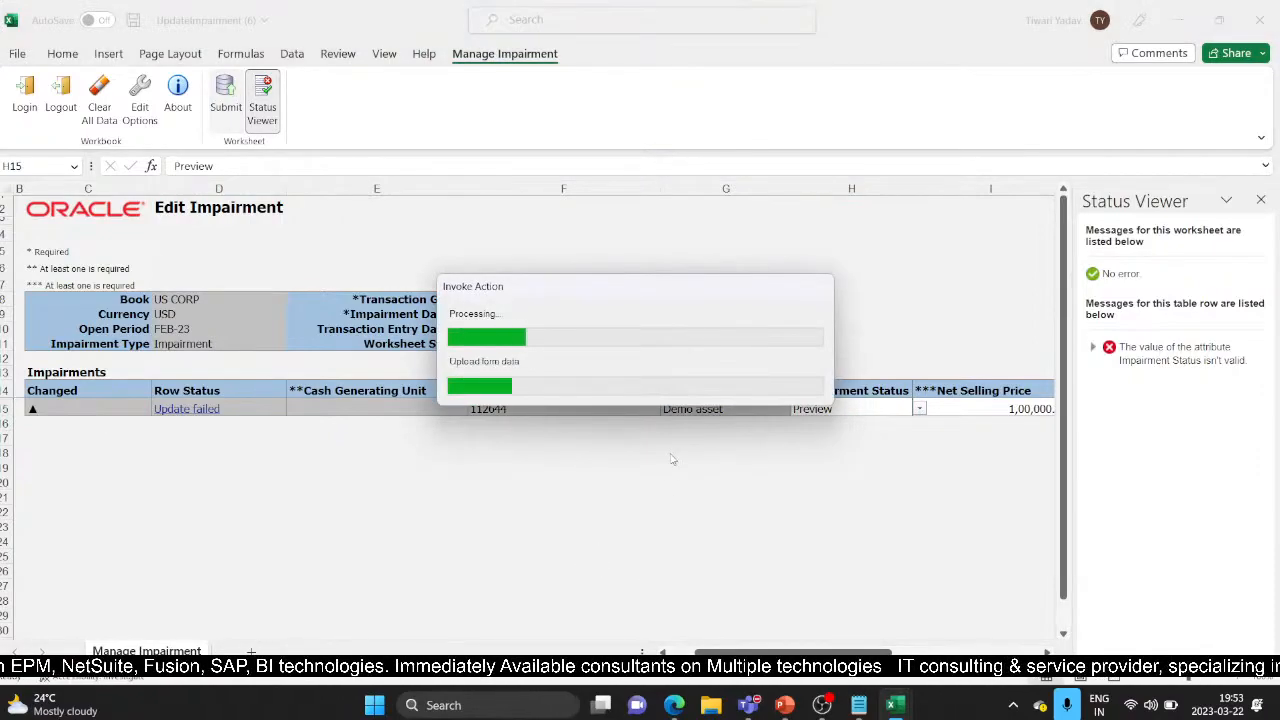
click(649, 370)
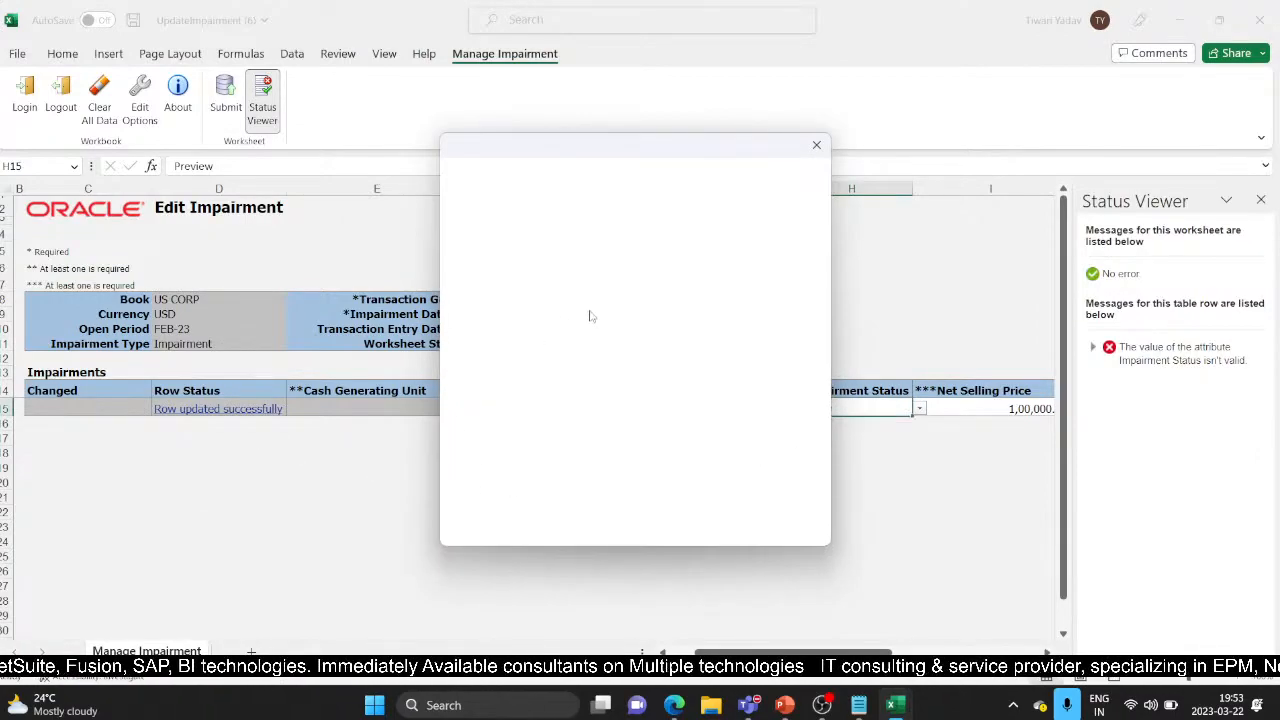
Copy request ID 5682066 from the confirmation and bring the browser window forward
mouse_move(506, 199)
mouse_down()
mouse_move(536, 200)
mouse_move(495, 200)
mouse_up()
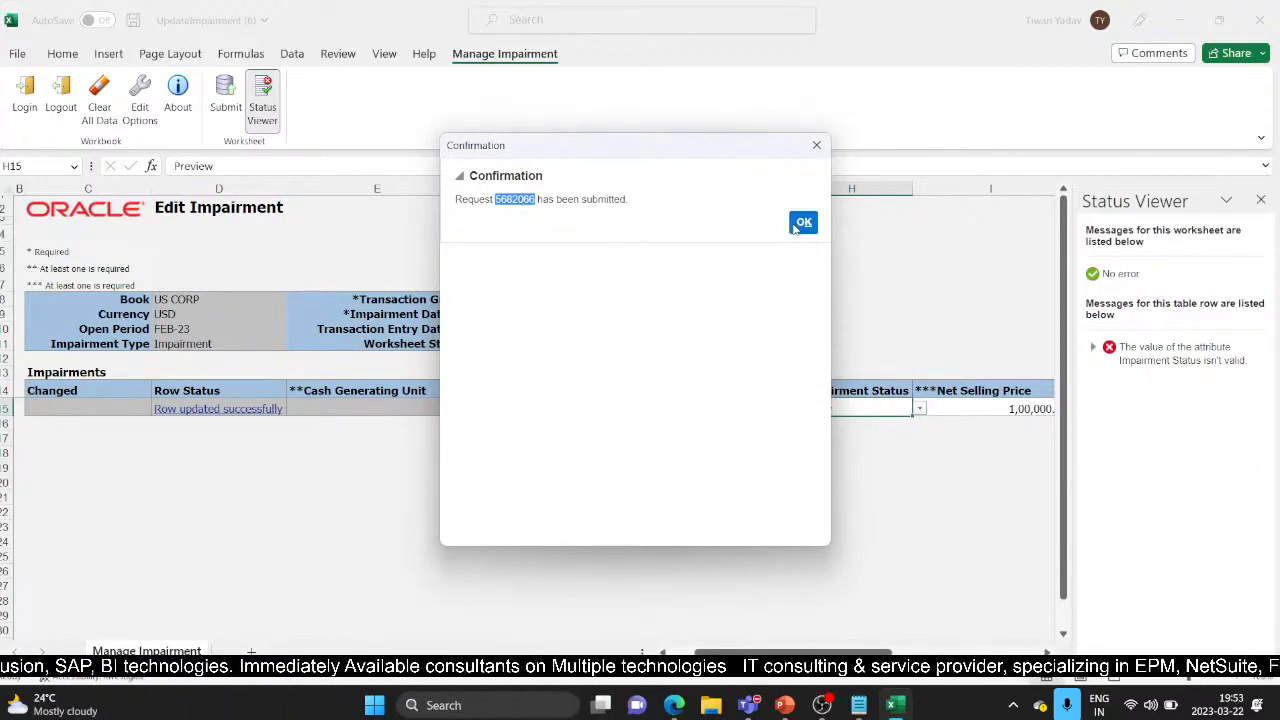
click(672, 705)
click(558, 588)
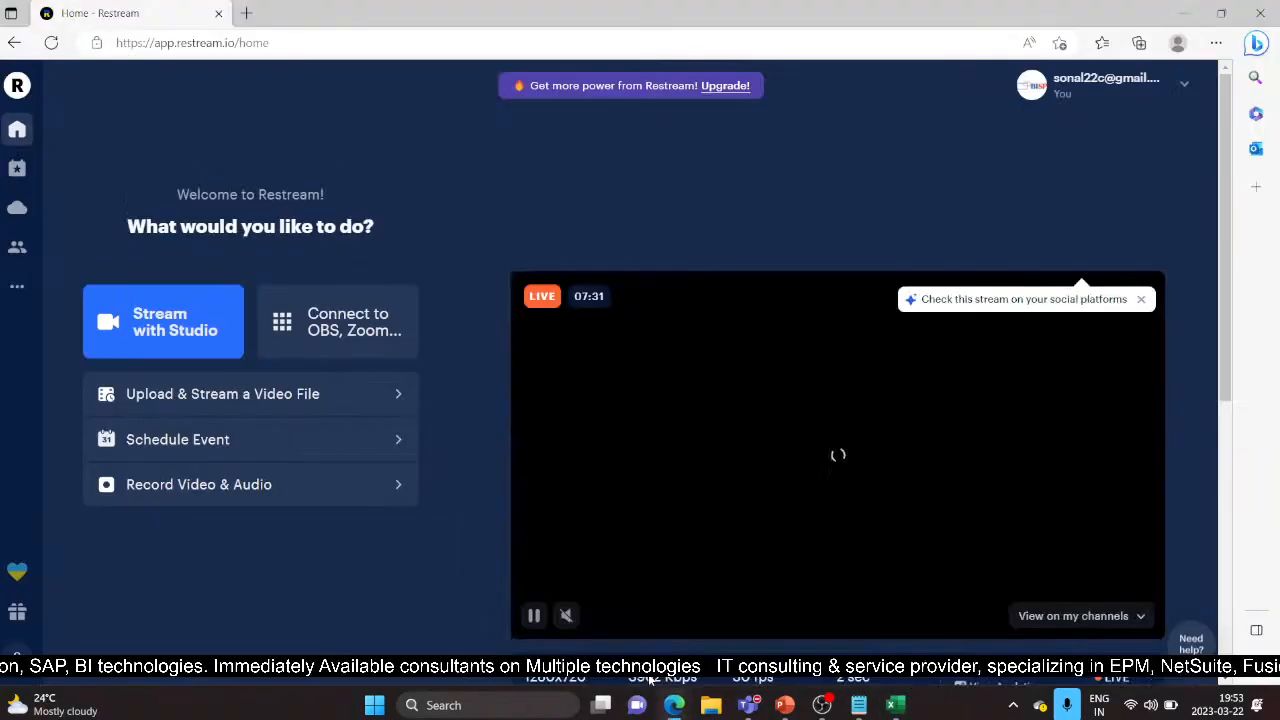
Return to the Impair Assets page in Edge and scroll the Navigator down to Tools
click(706, 629)
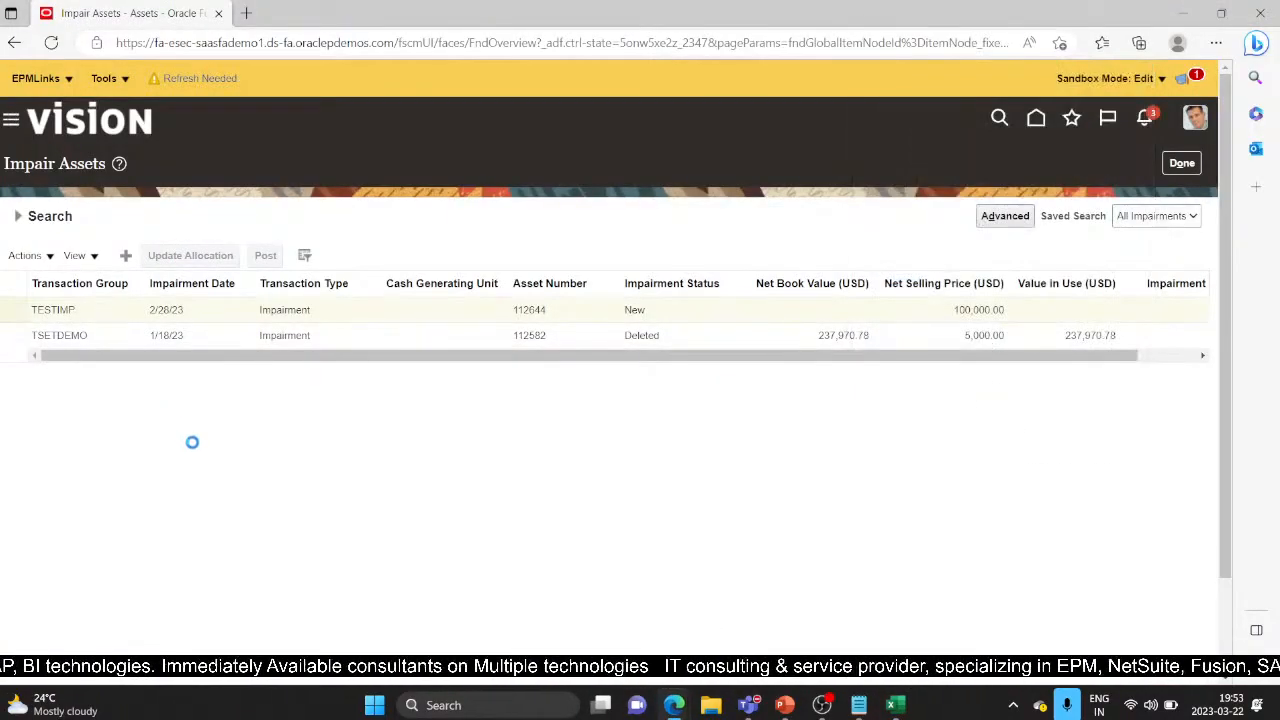
scroll(241, 470, down, 10)
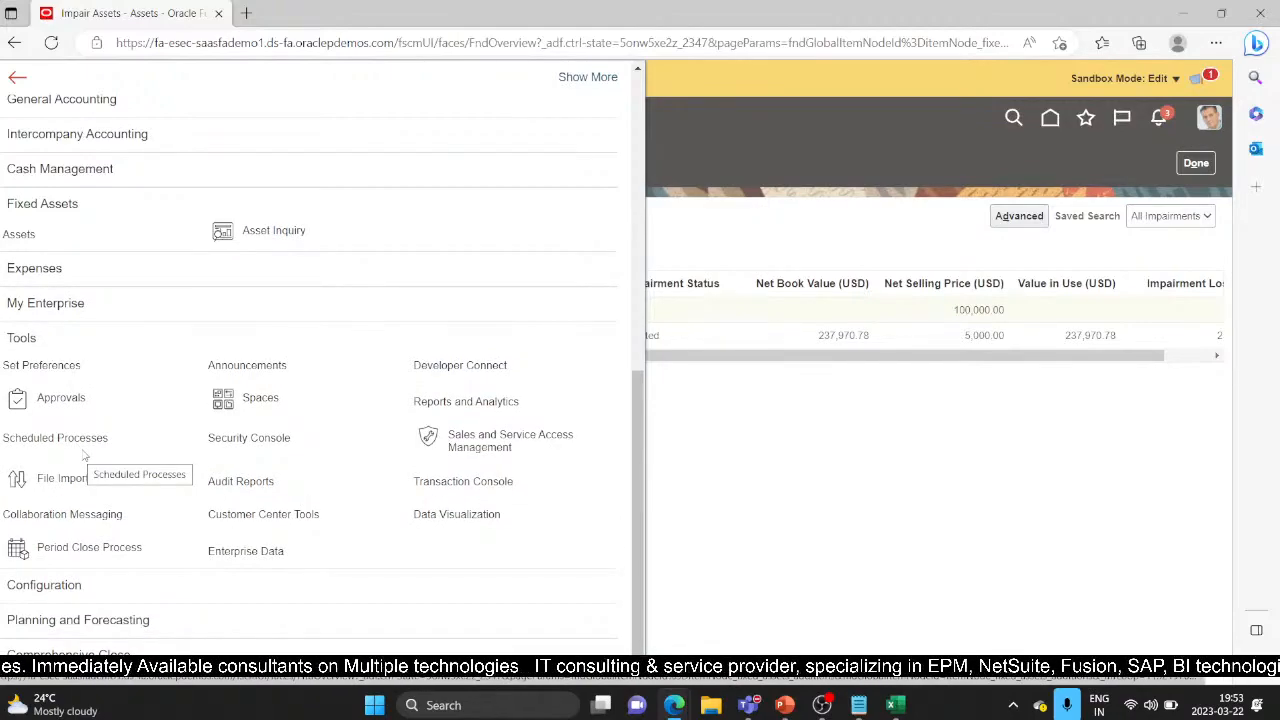
Search Scheduled Processes for process ID 5682066 and confirm Process Impairments shows Succeeded
click(85, 437)
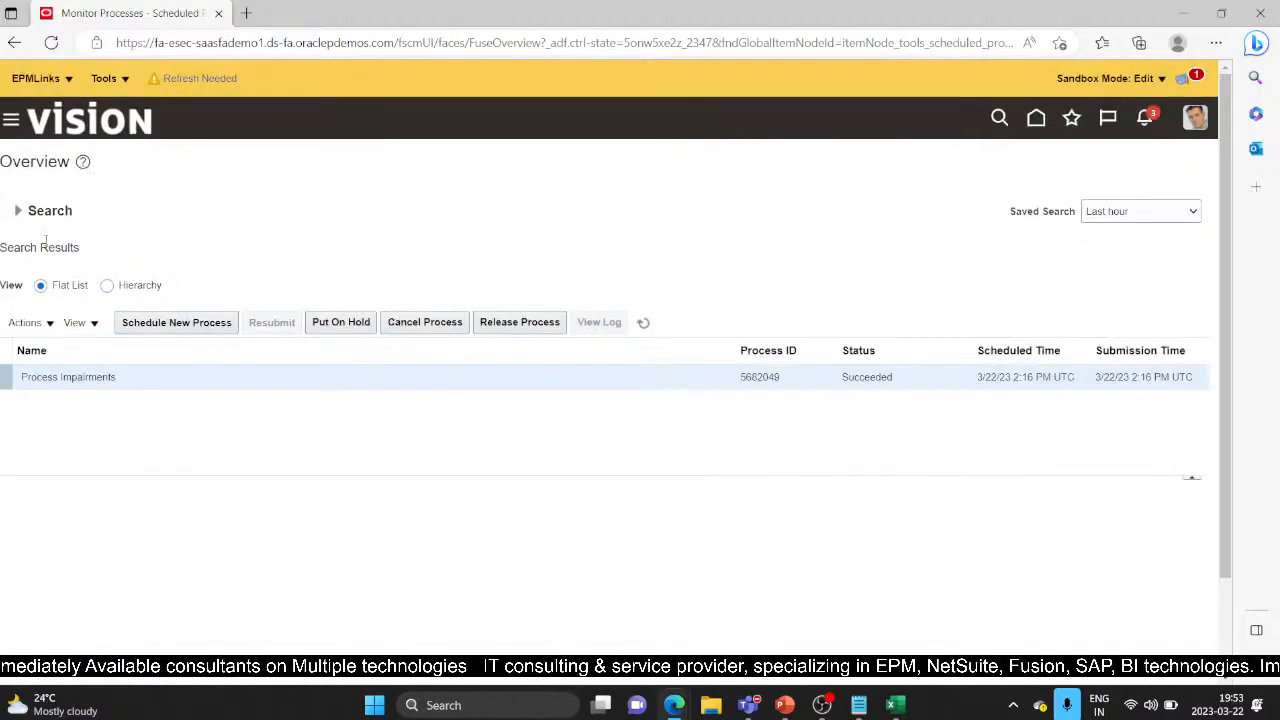
click(14, 211)
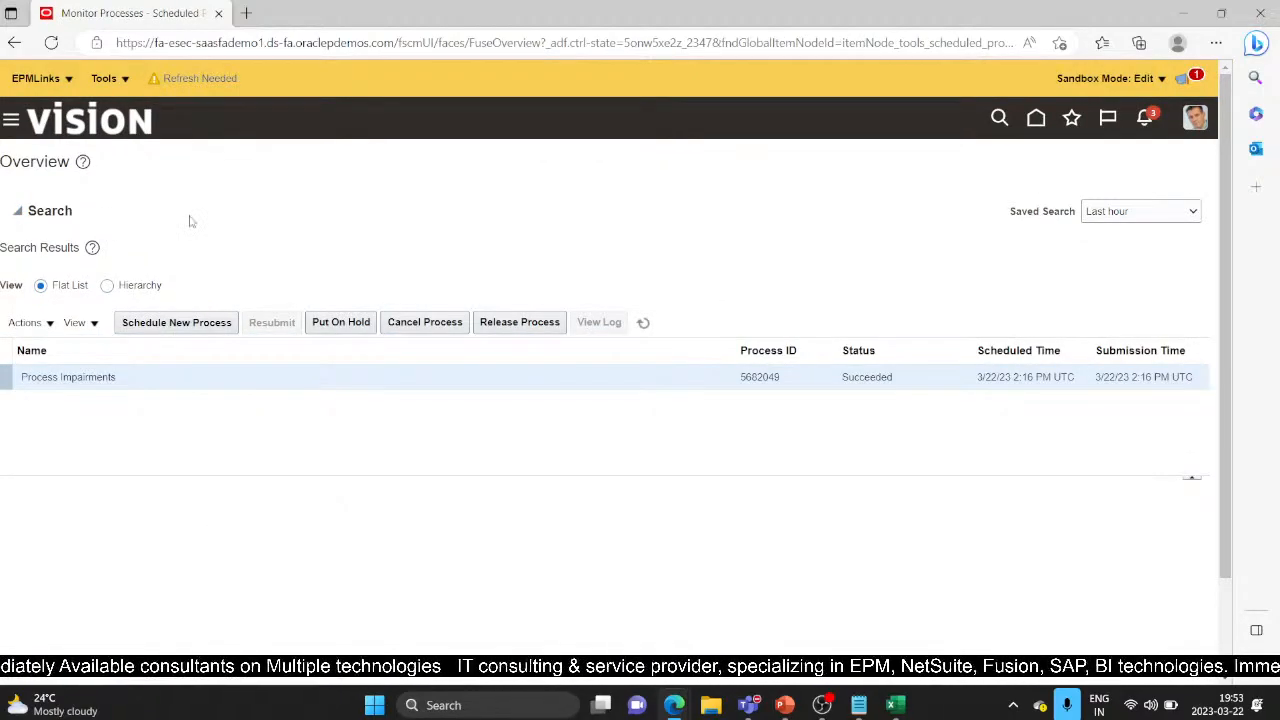
drag(246, 276, 171, 285)
text(5682066)
click(1033, 339)
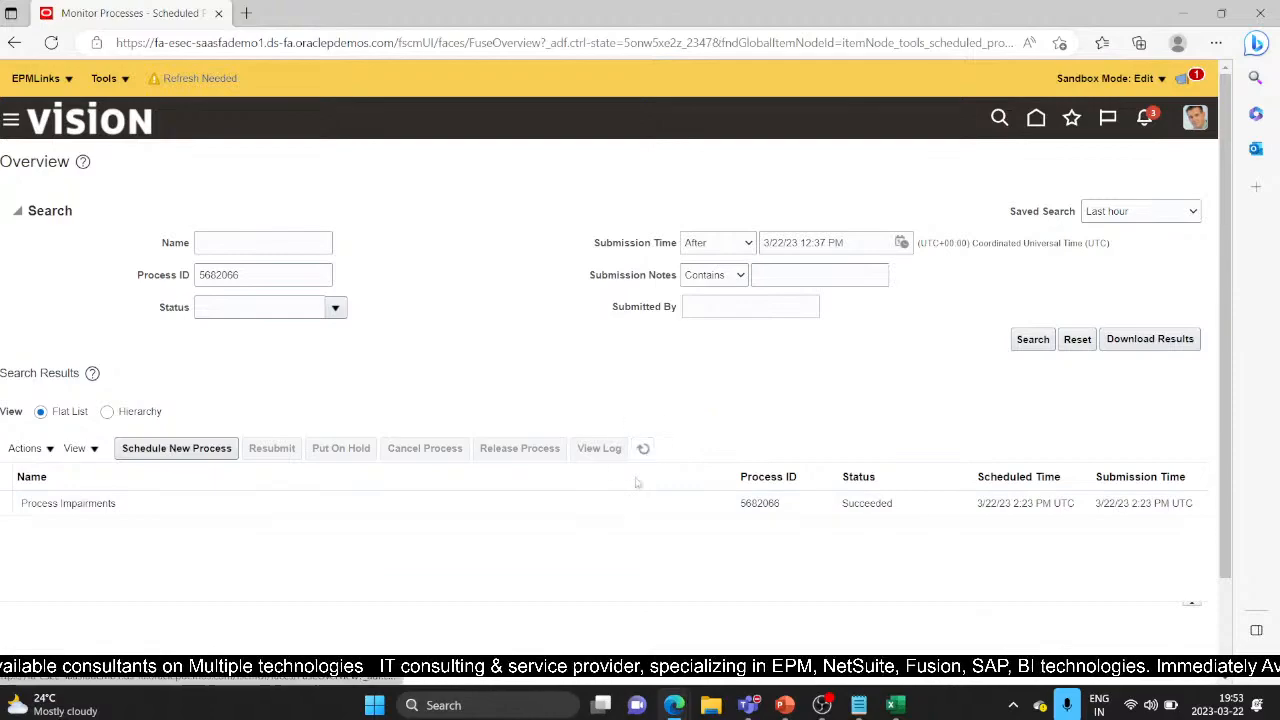
click(483, 503)
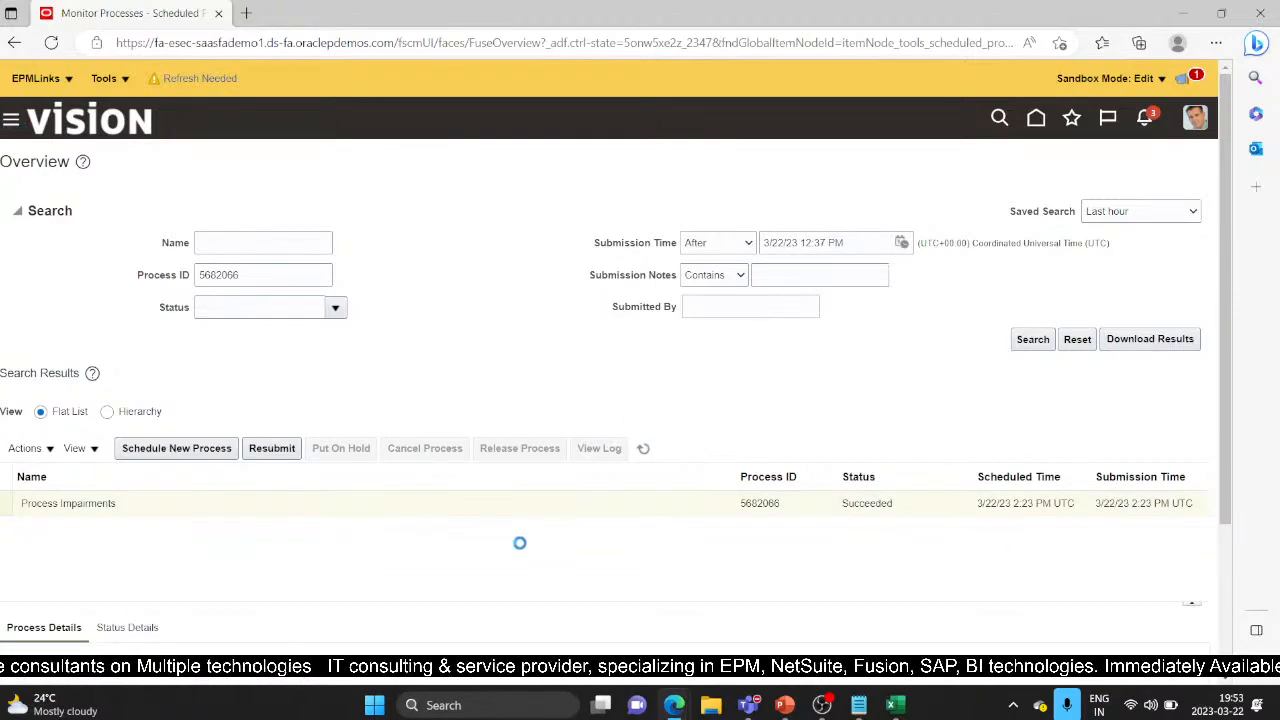
scroll(371, 505, down, 2)
scroll(371, 505, down, 5)
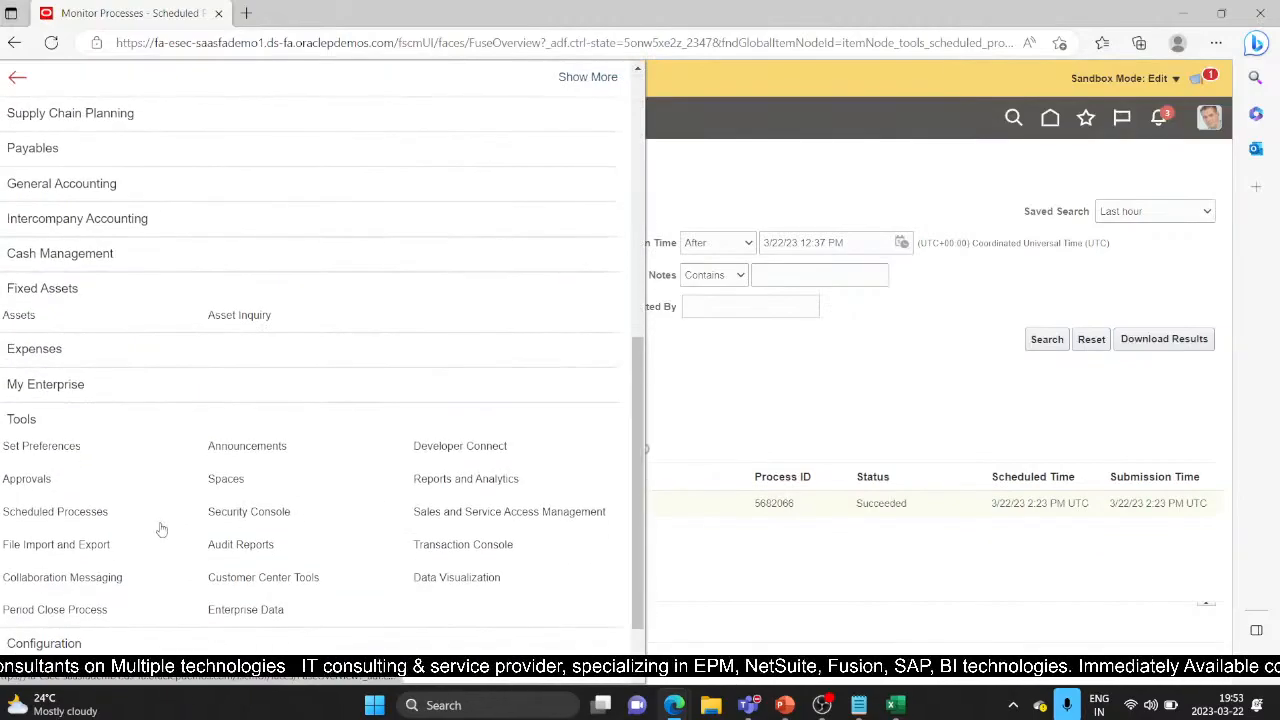
scroll(170, 527, down, 1)
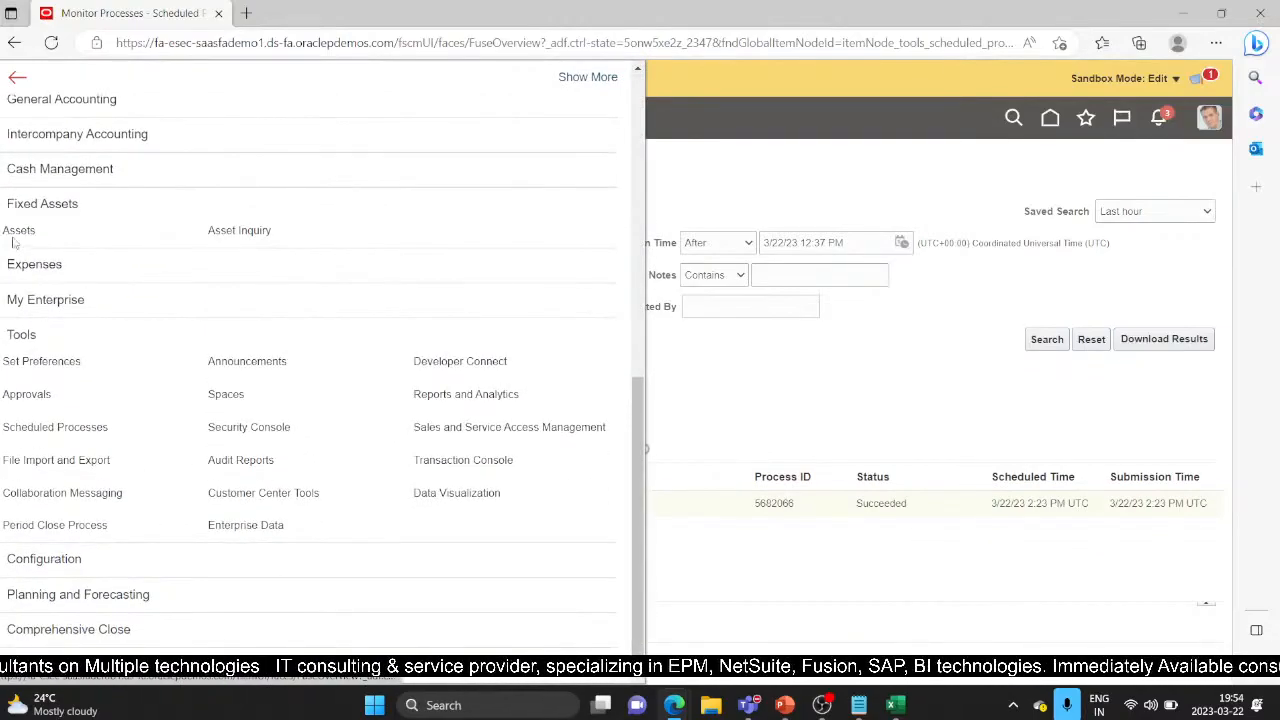
Go to Impair Assets and search impairments in the US CORP book
click(42, 236)
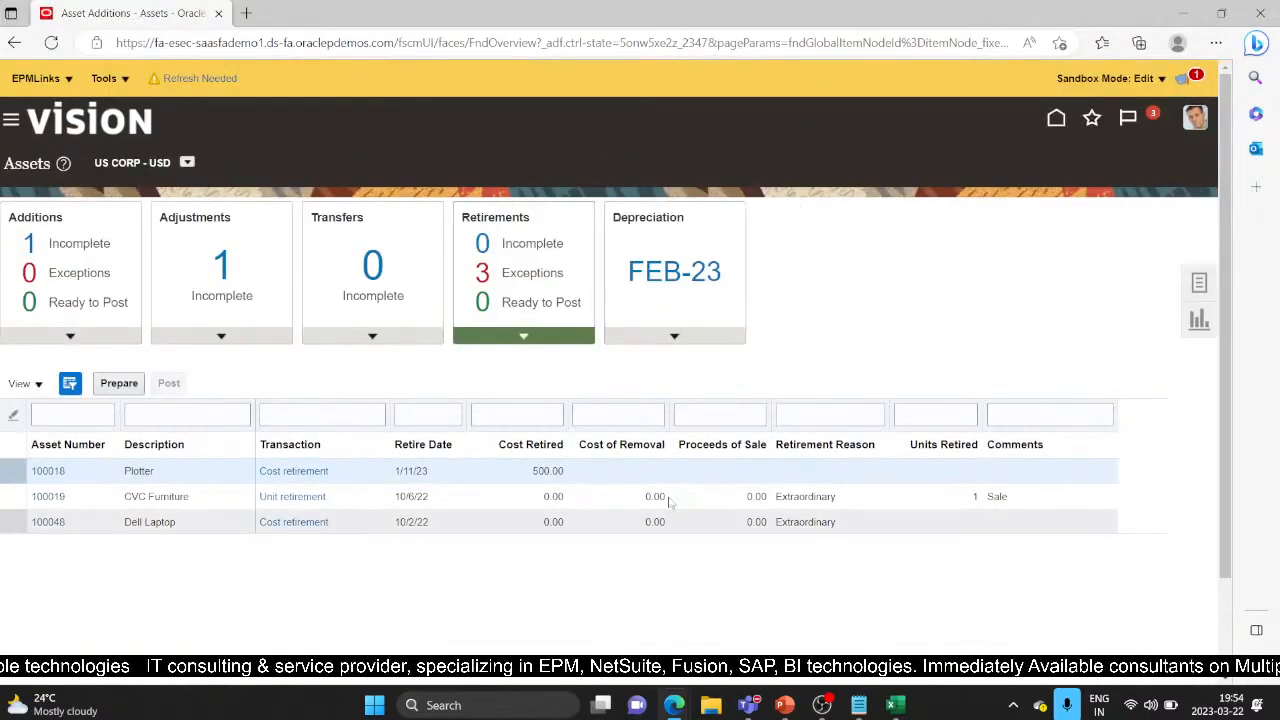
click(1197, 284)
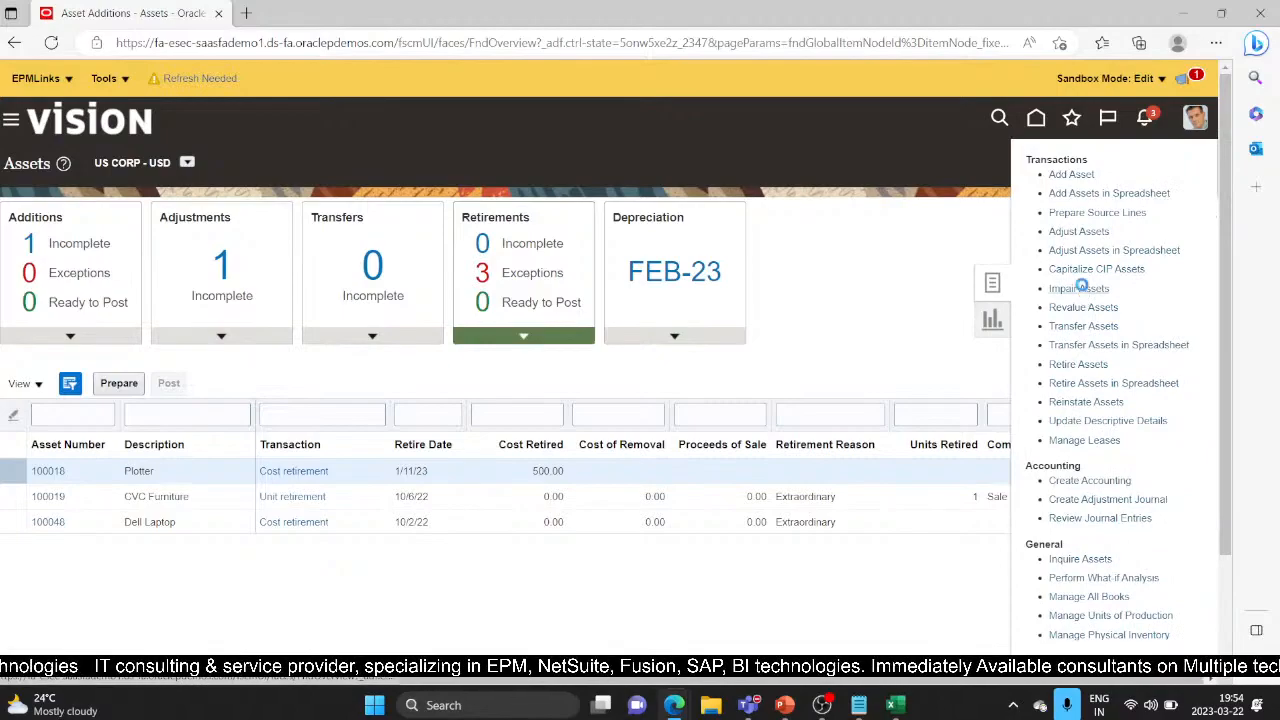
click(1079, 288)
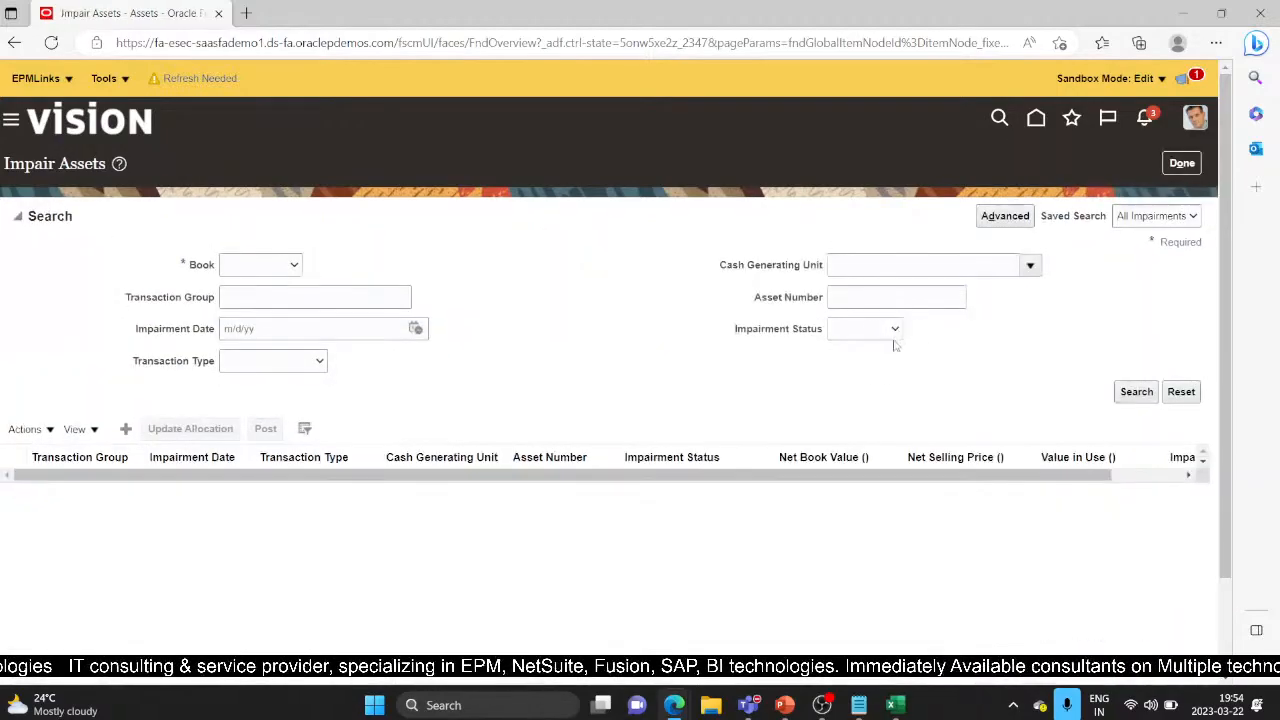
click(293, 265)
click(278, 296)
click(1140, 392)
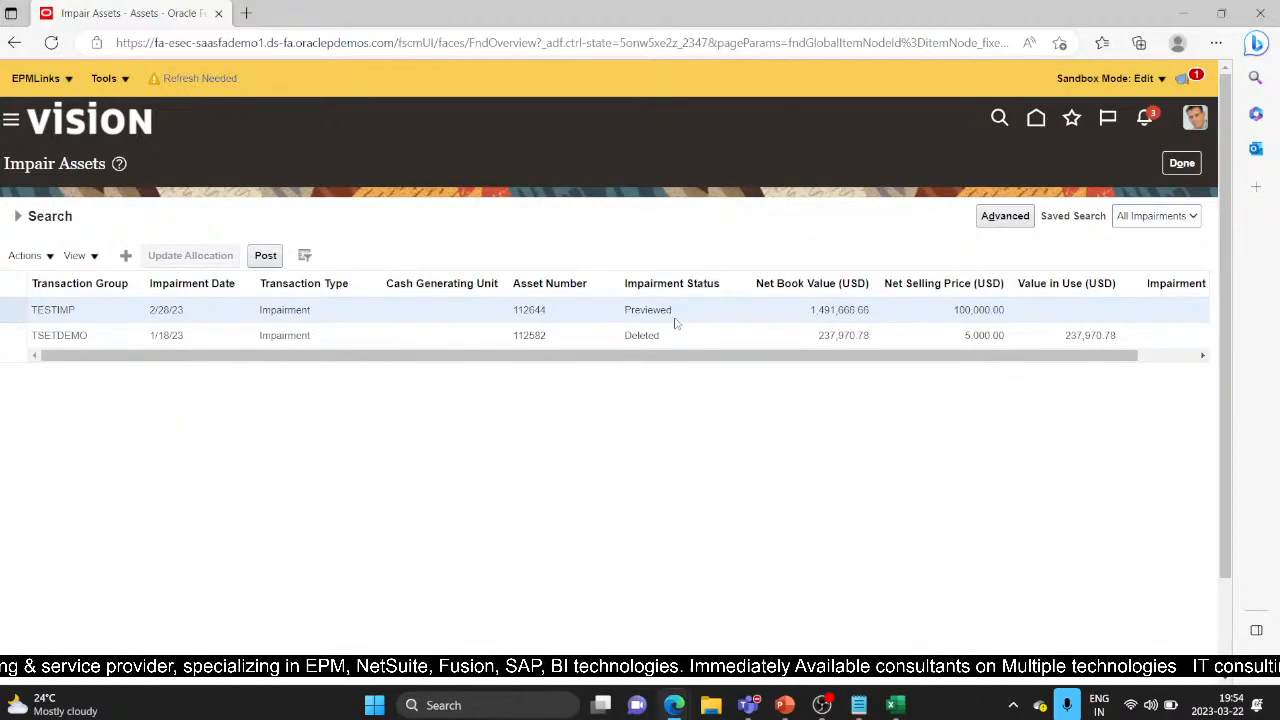
Post the previewed TESTIMP impairment and acknowledge the submitted process 5682068
click(268, 256)
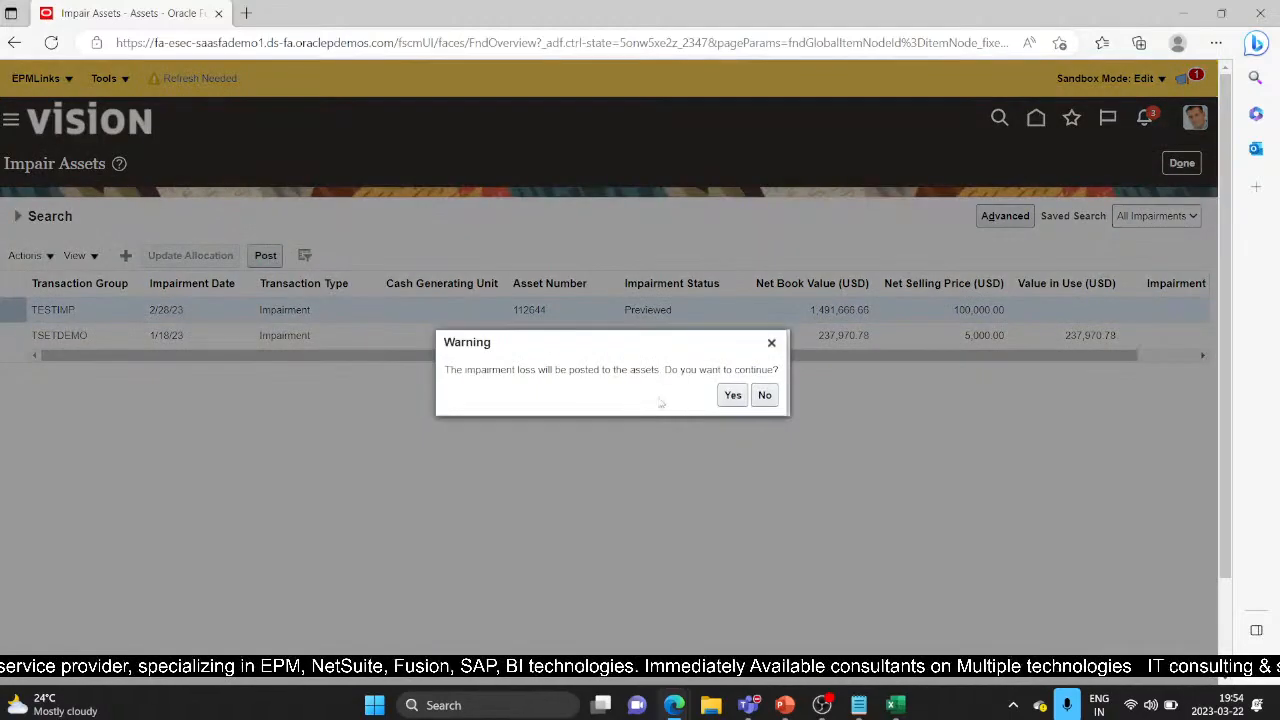
click(731, 396)
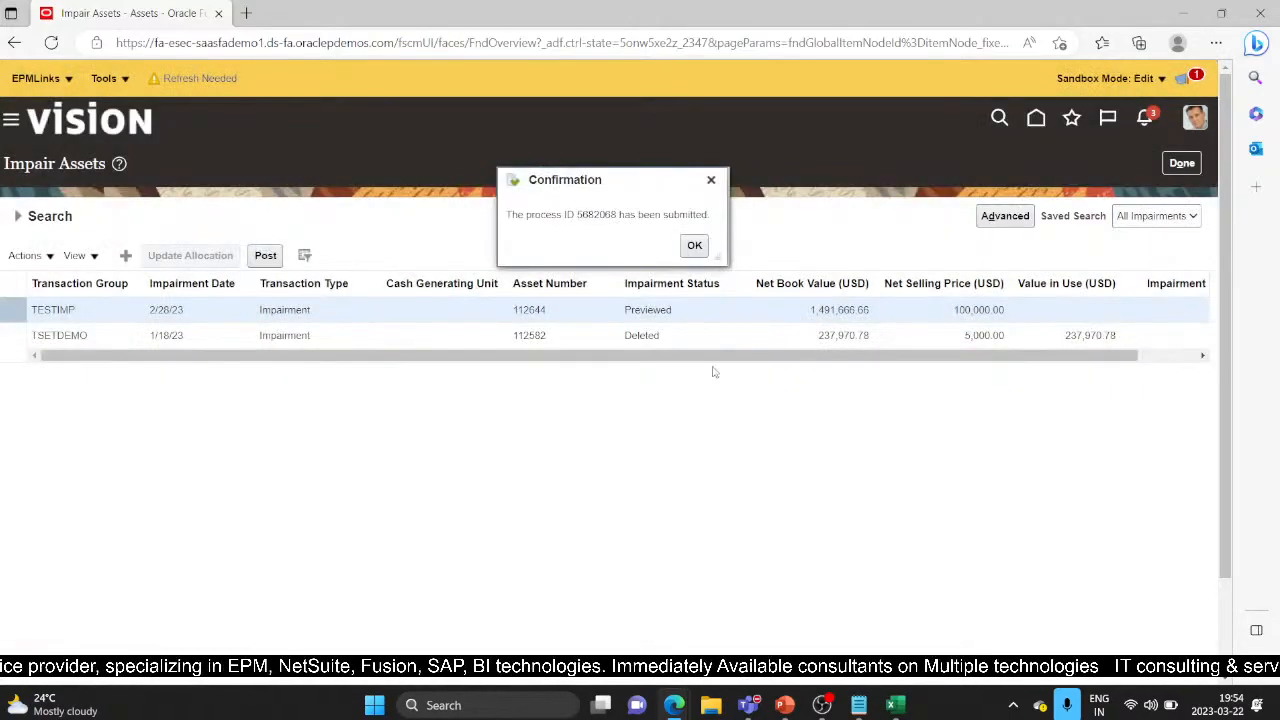
click(692, 245)
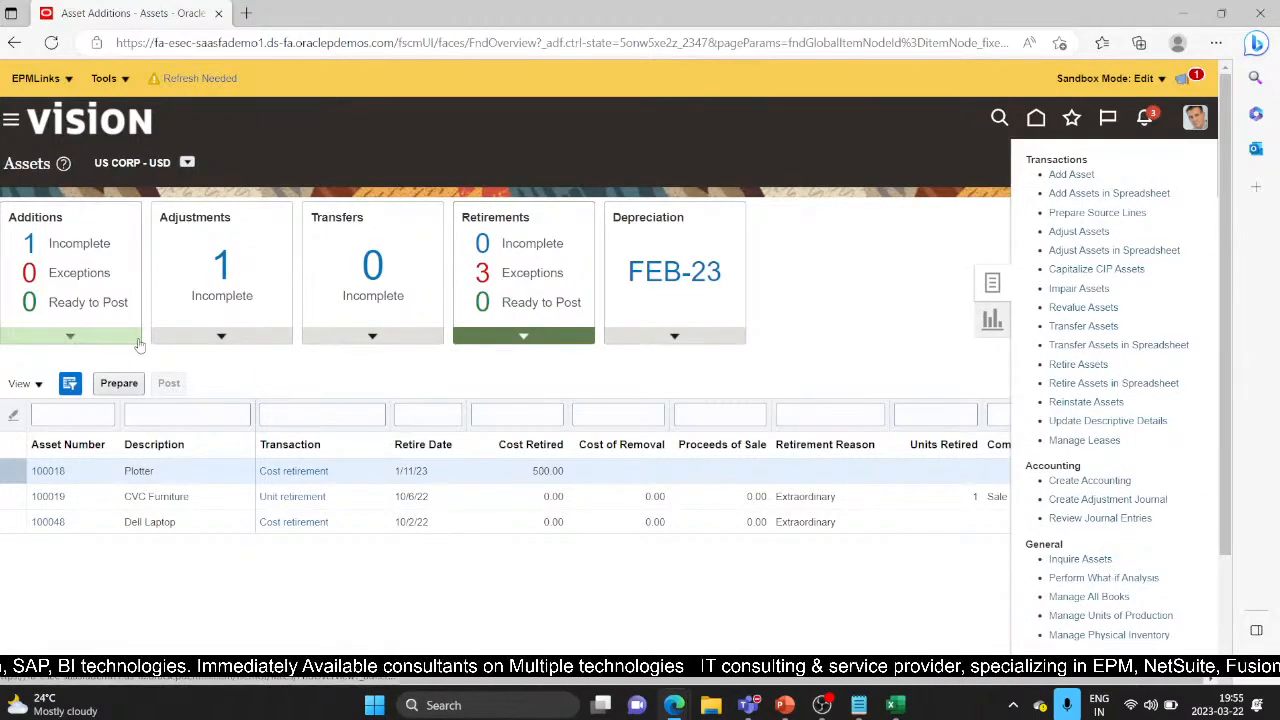
Search Asset Inquiry for the asset and check its 100,000.00 net book value
click(272, 377)
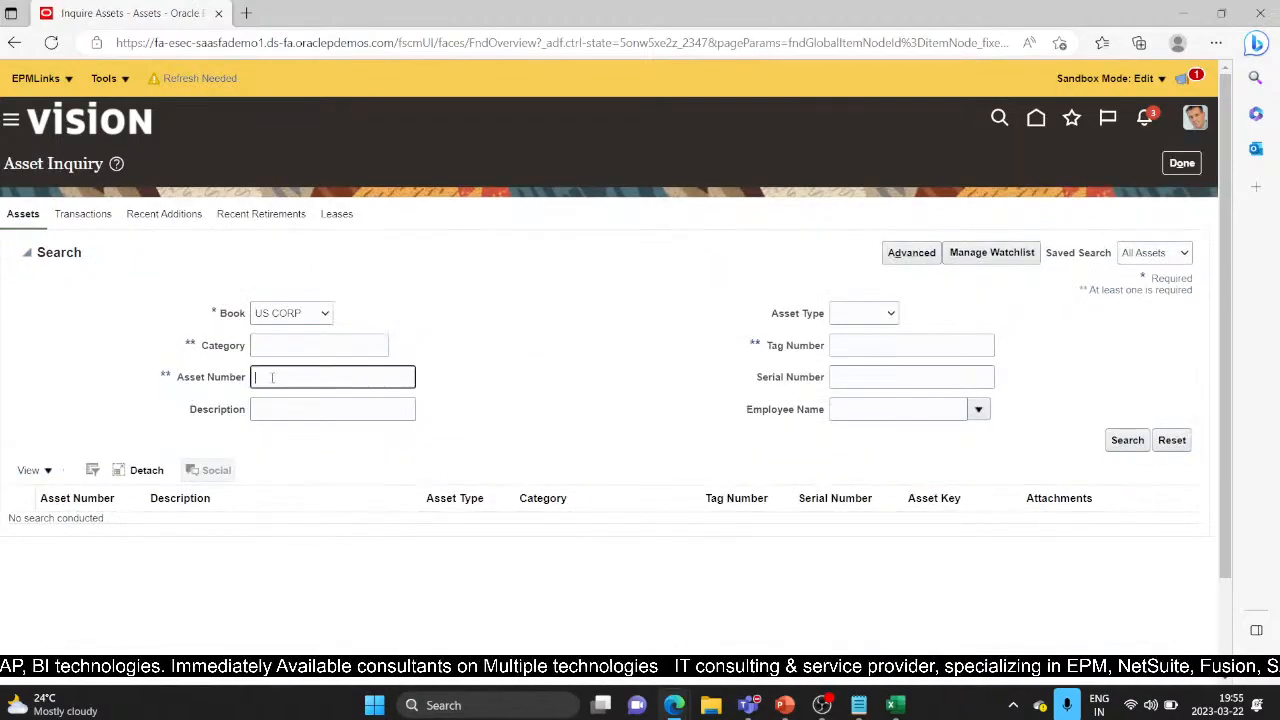
text(112044)
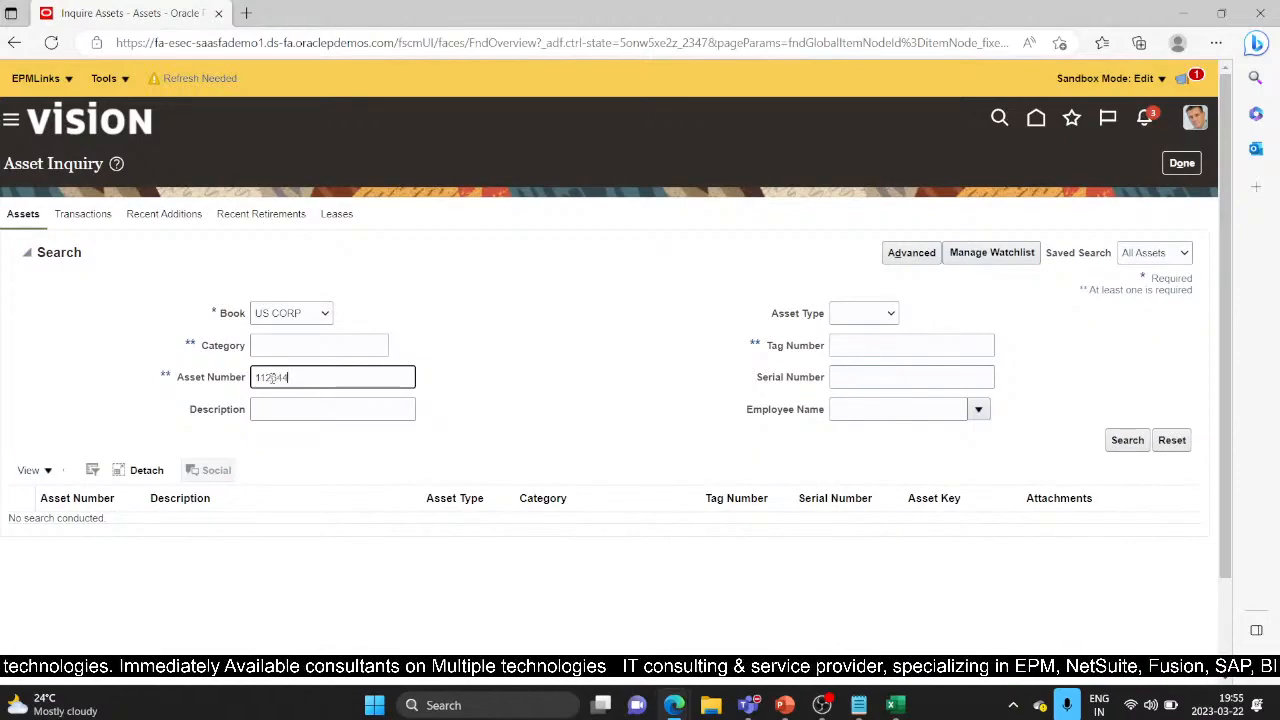
key(Return)
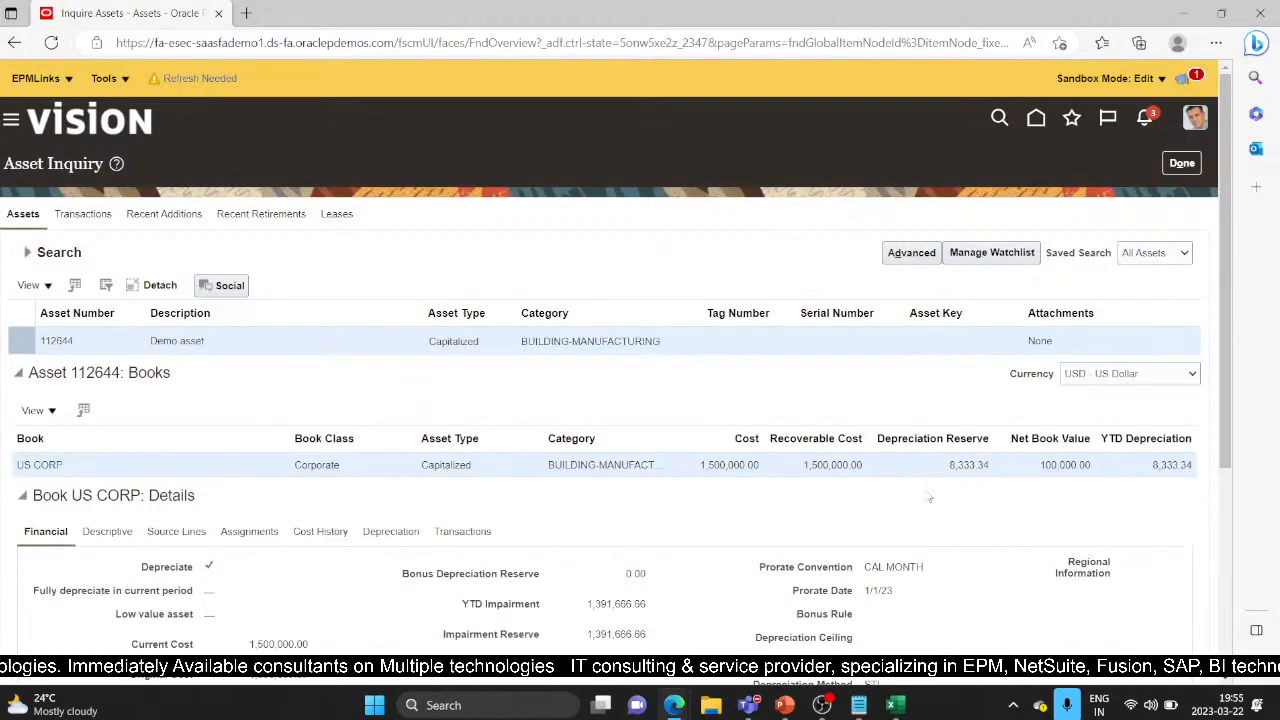
drag(1037, 466, 1098, 472)
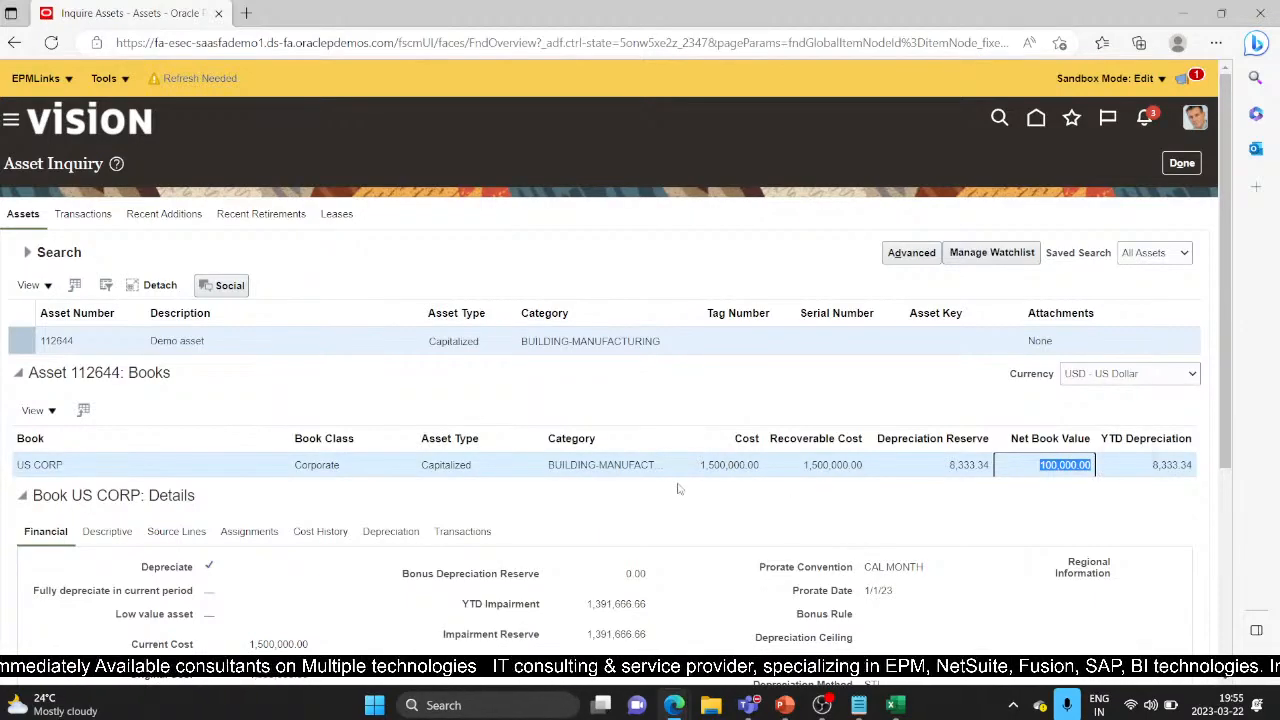
Check the 1,391,666.66 impairment loss in the transactions, then close the inquiry
scroll(705, 502, down, 2)
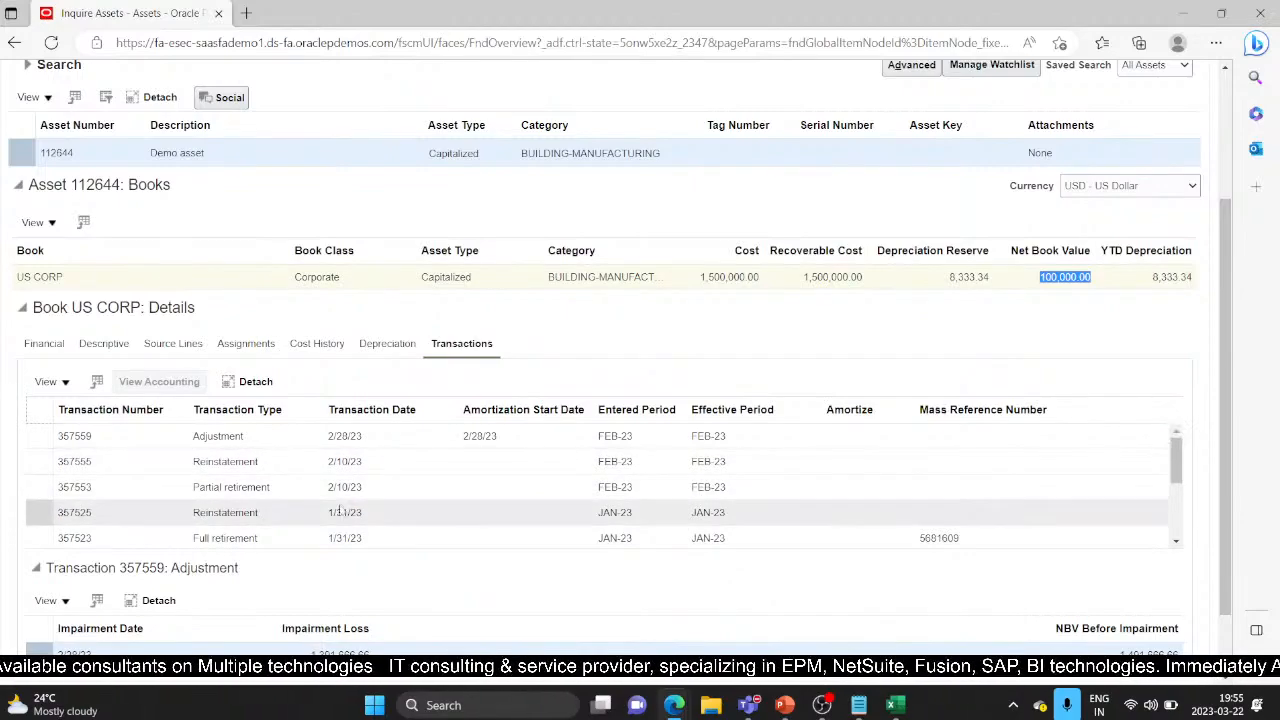
scroll(451, 534, down, 2)
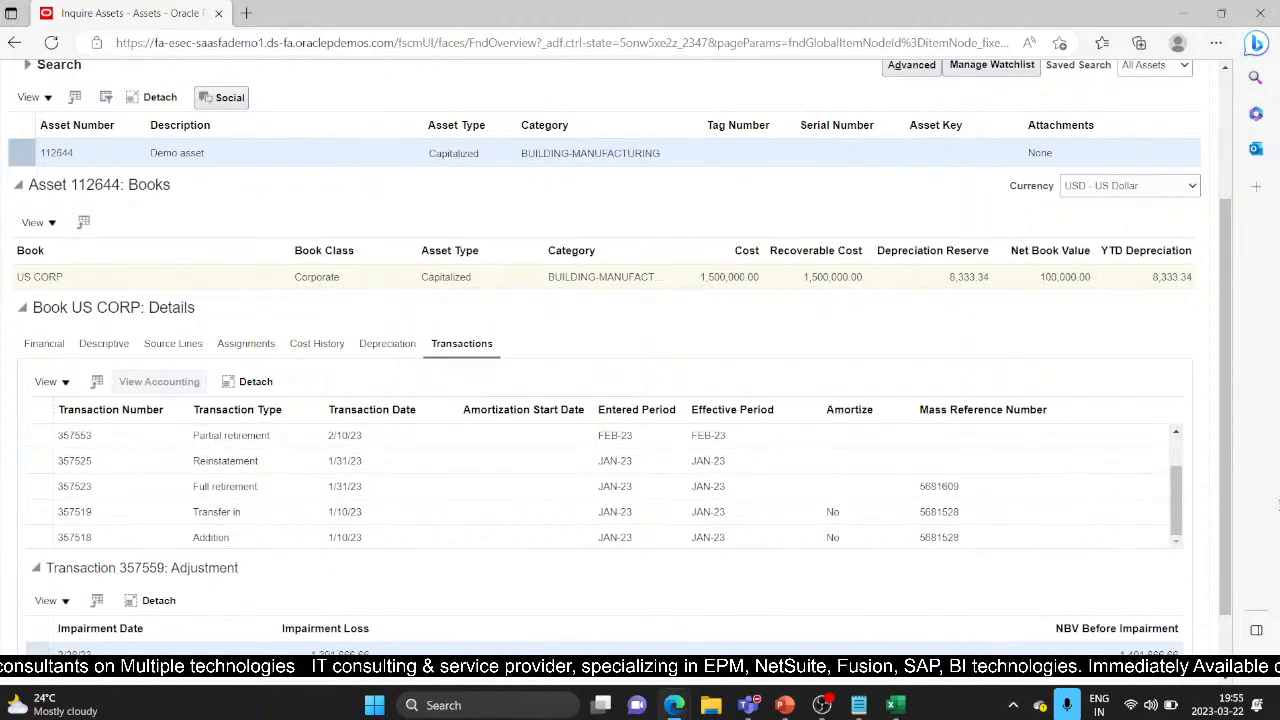
scroll(1228, 553, down, 1)
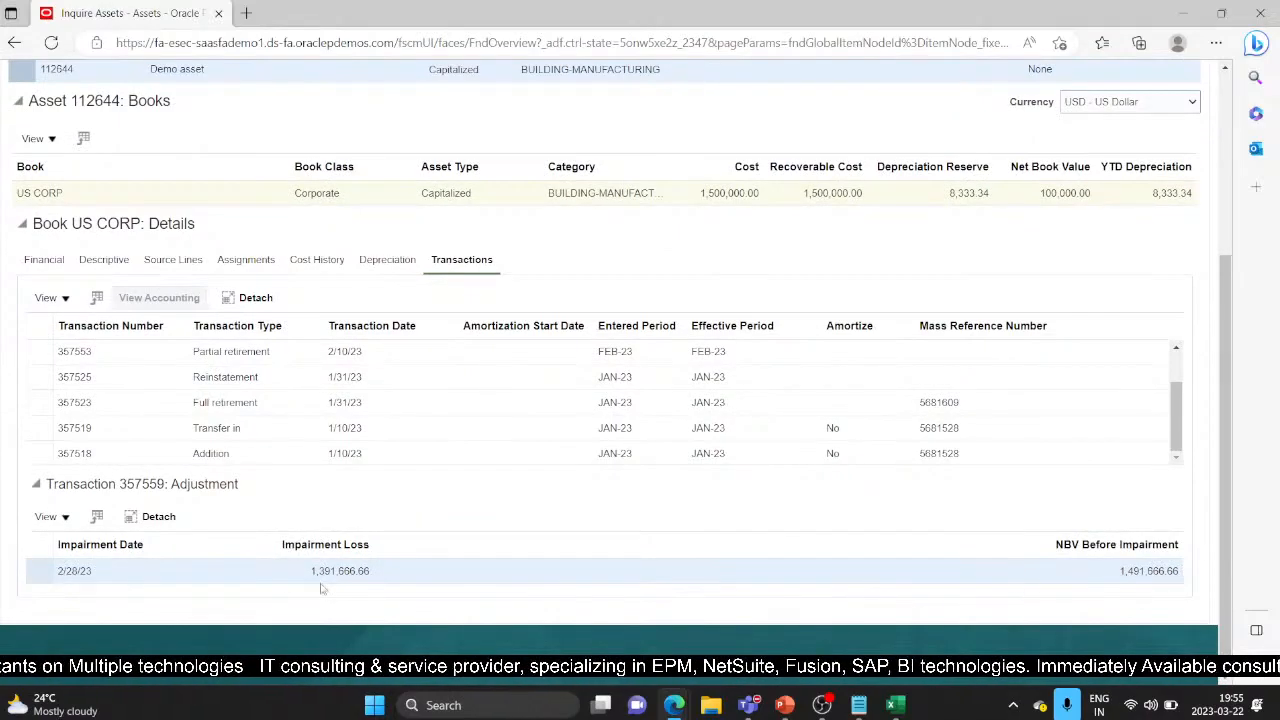
drag(307, 571, 385, 571)
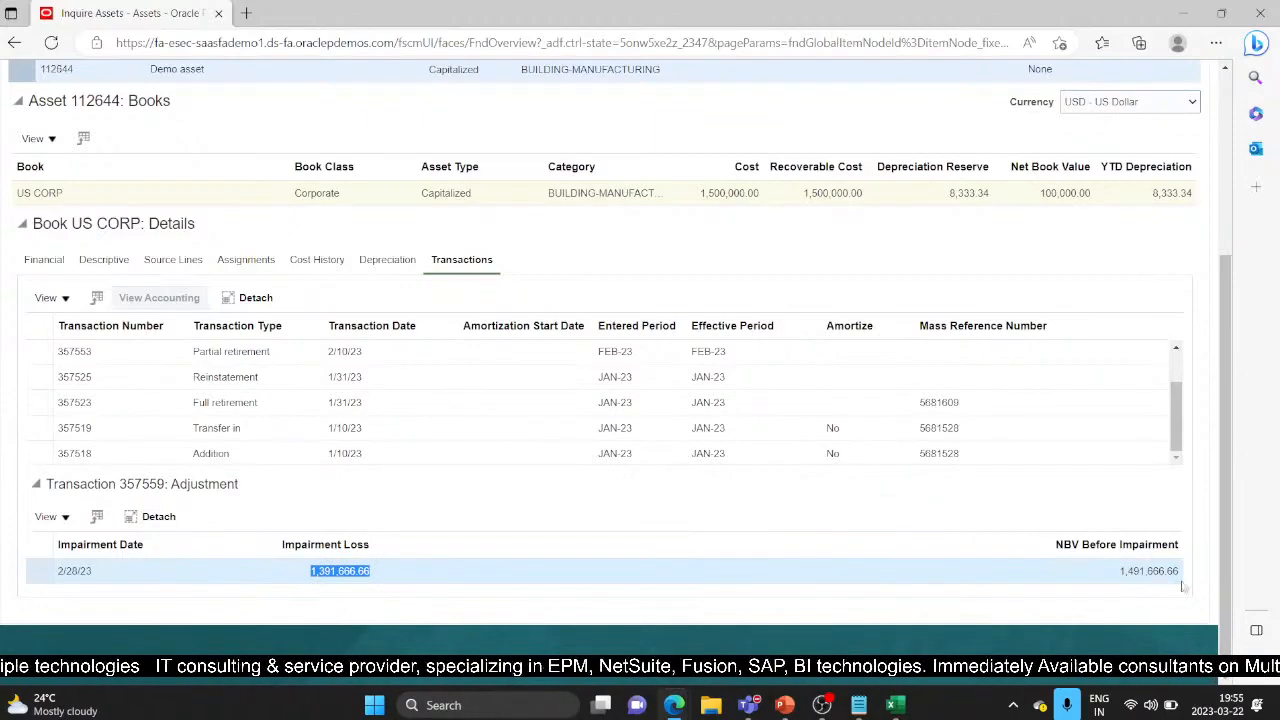
scroll(600, 549, up, 3)
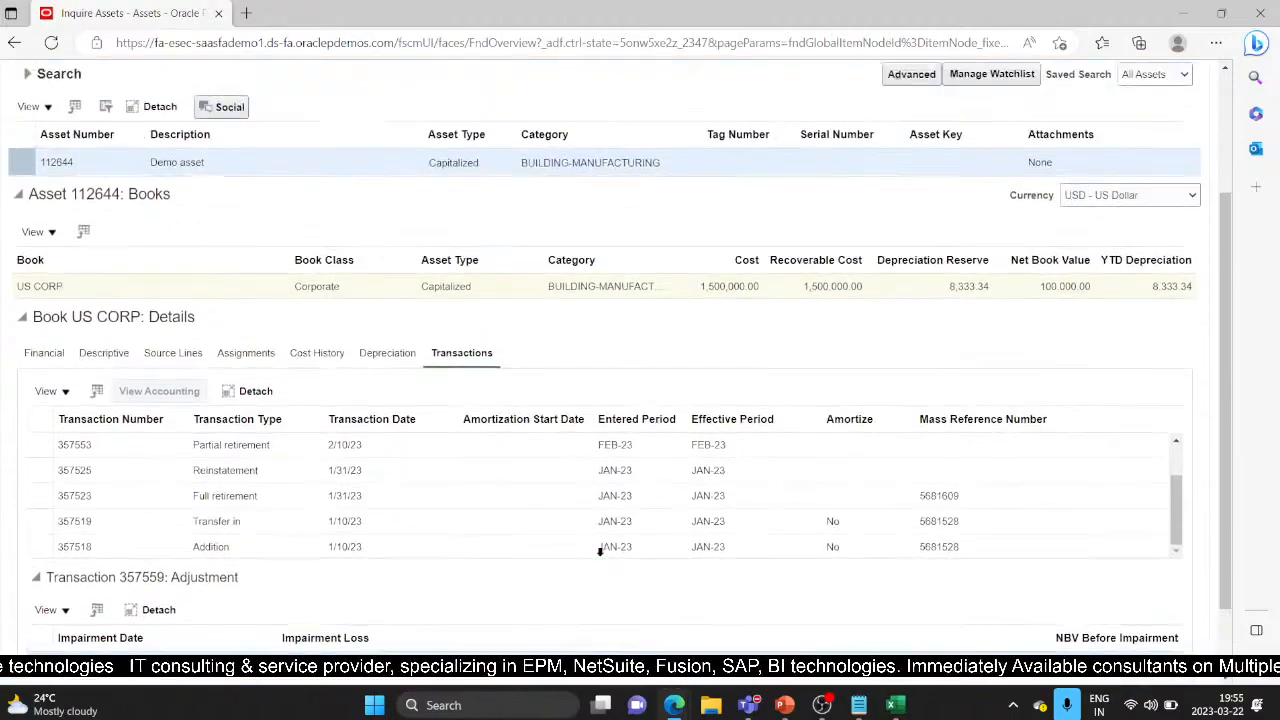
click(1184, 165)
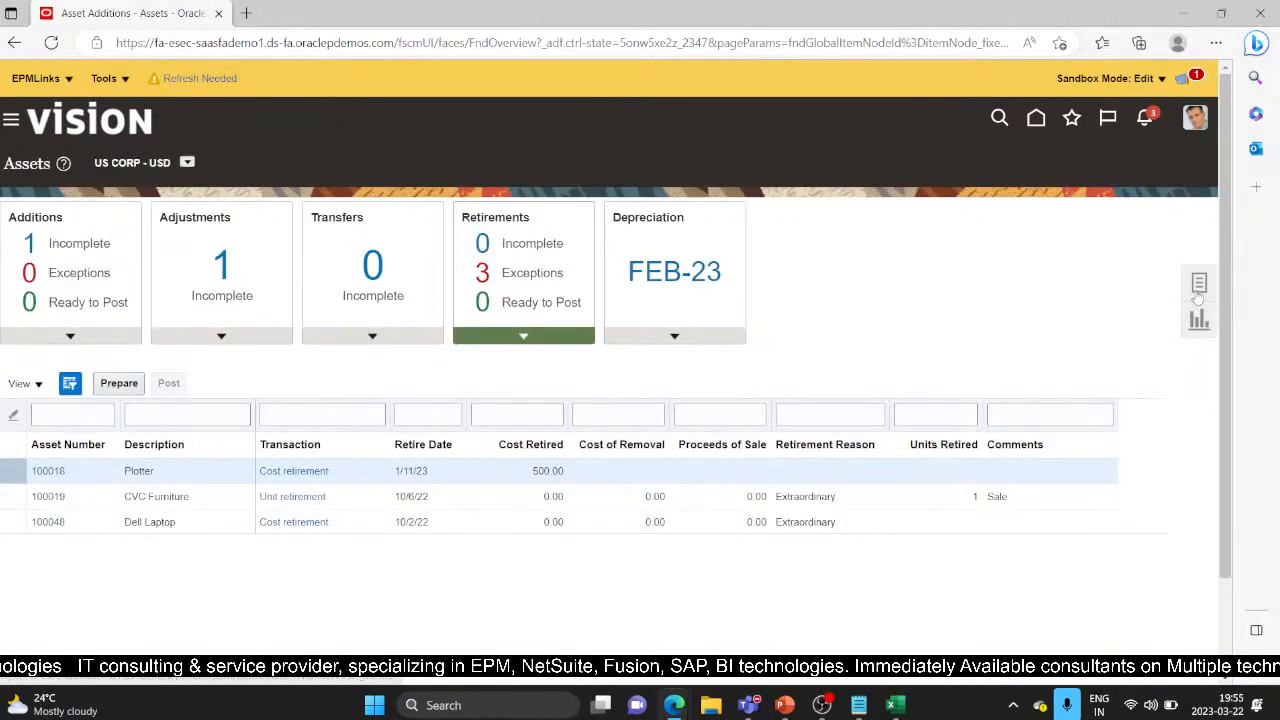
Open Impair Assets and search impairments in the US CORP book
click(1198, 290)
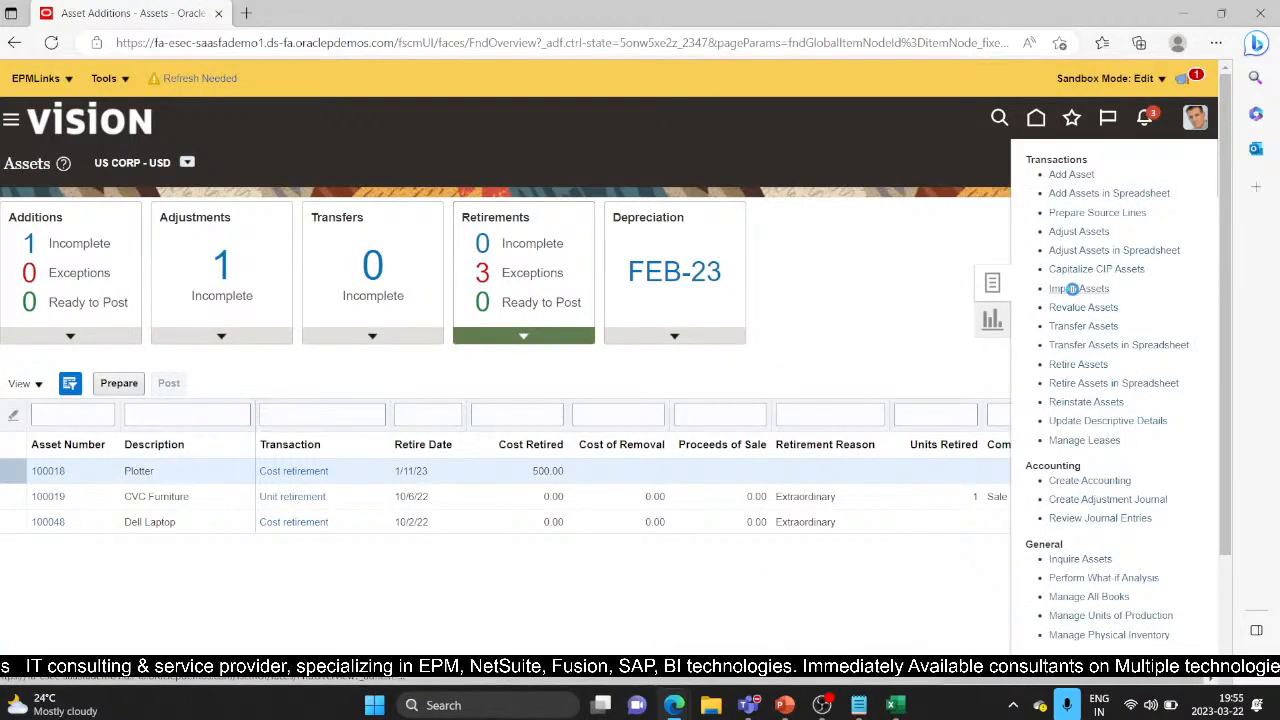
click(1072, 288)
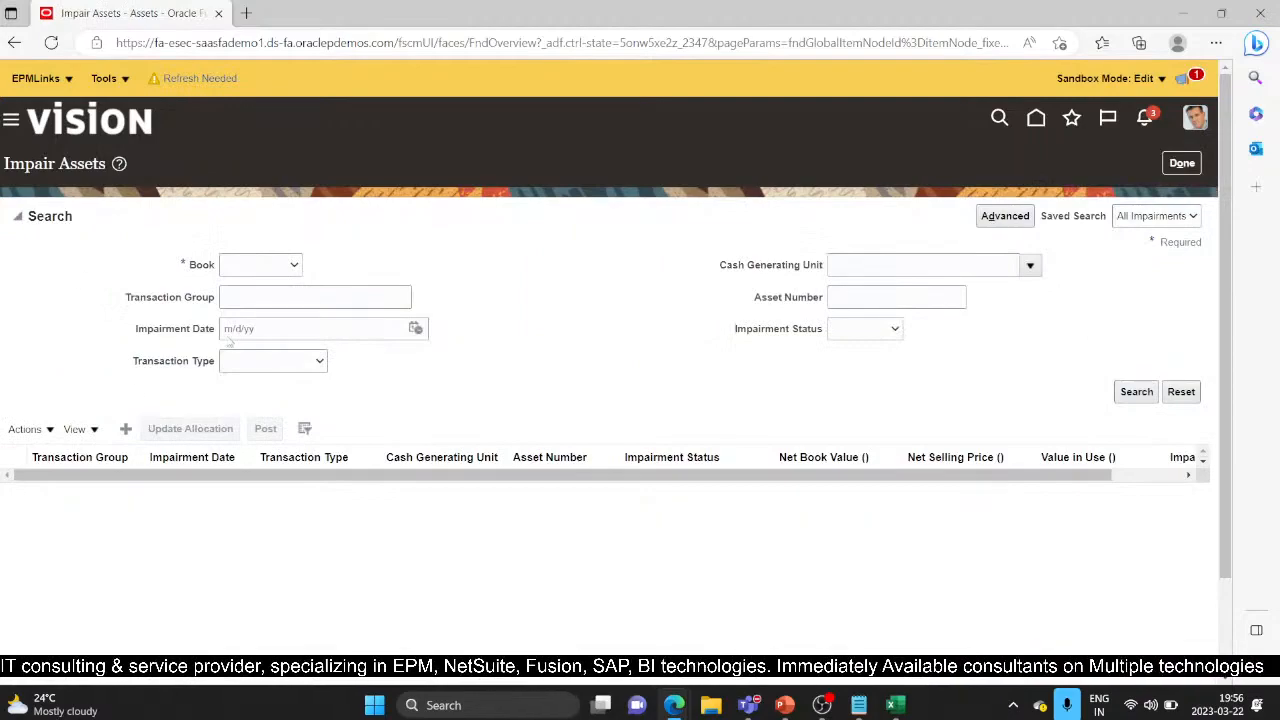
click(293, 266)
click(250, 295)
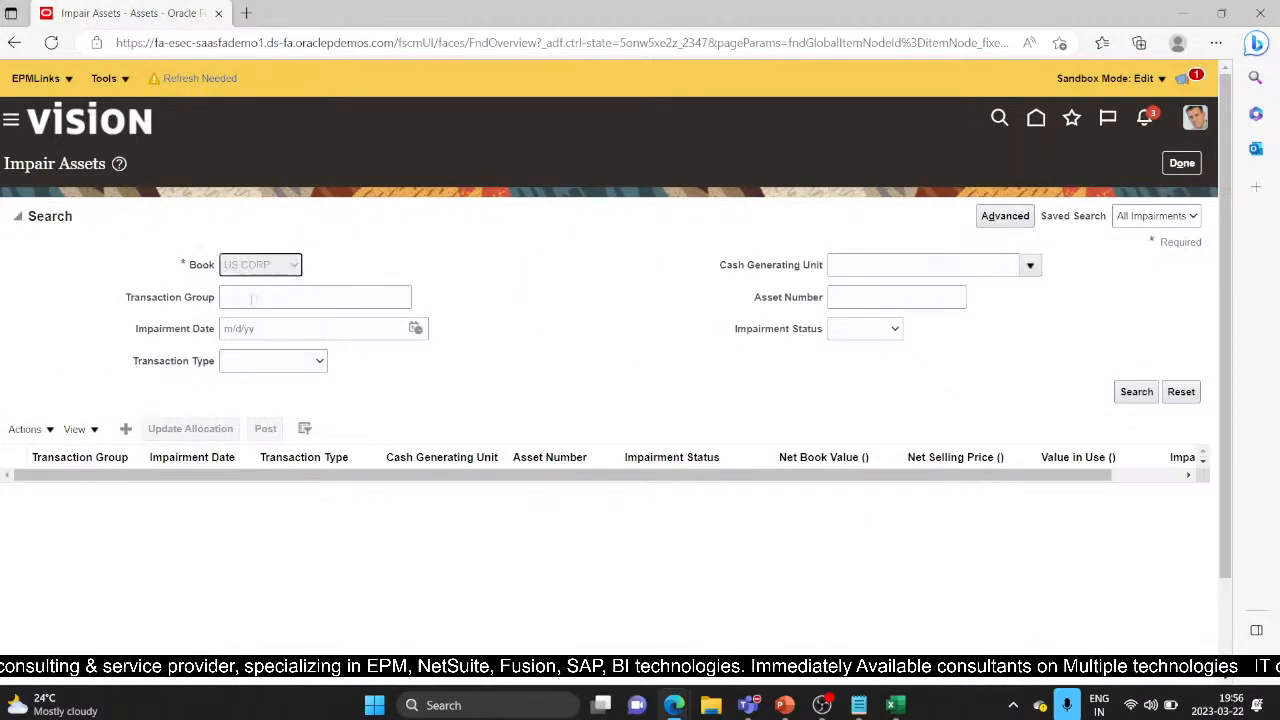
click(1136, 392)
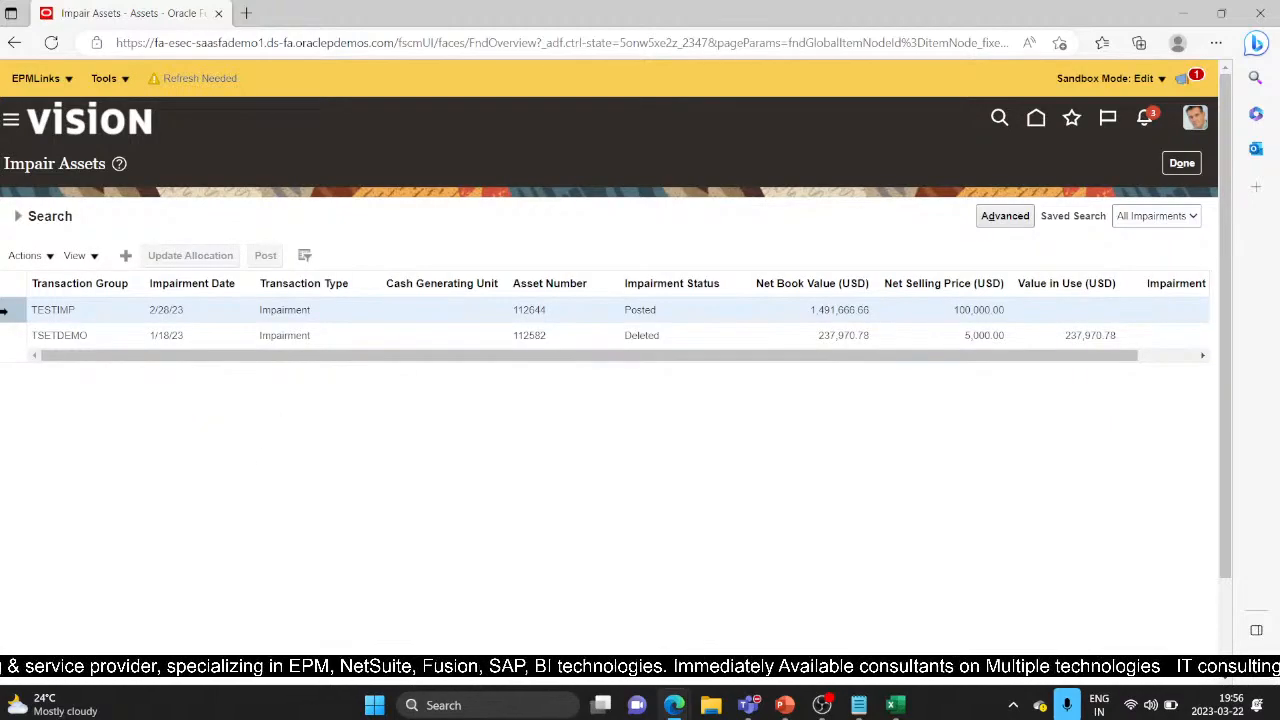
Roll back the posted TESTIMP impairment, confirm it, and leave the page
click(44, 259)
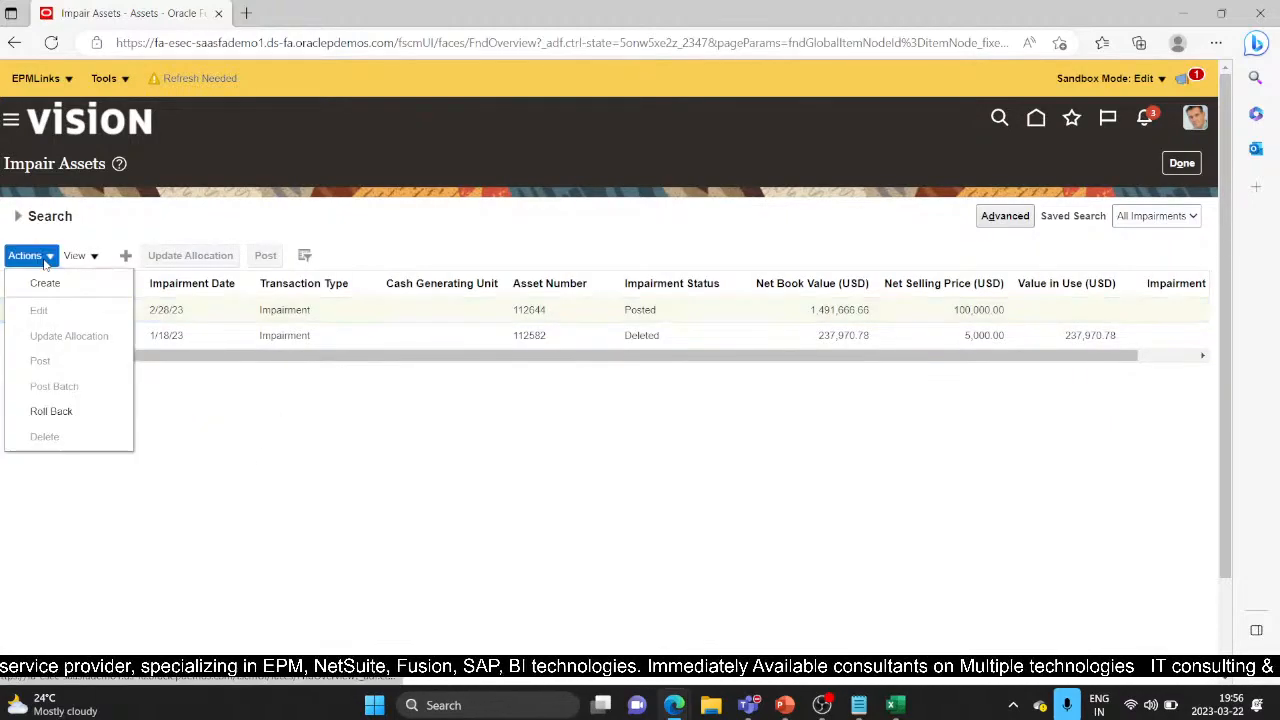
click(87, 412)
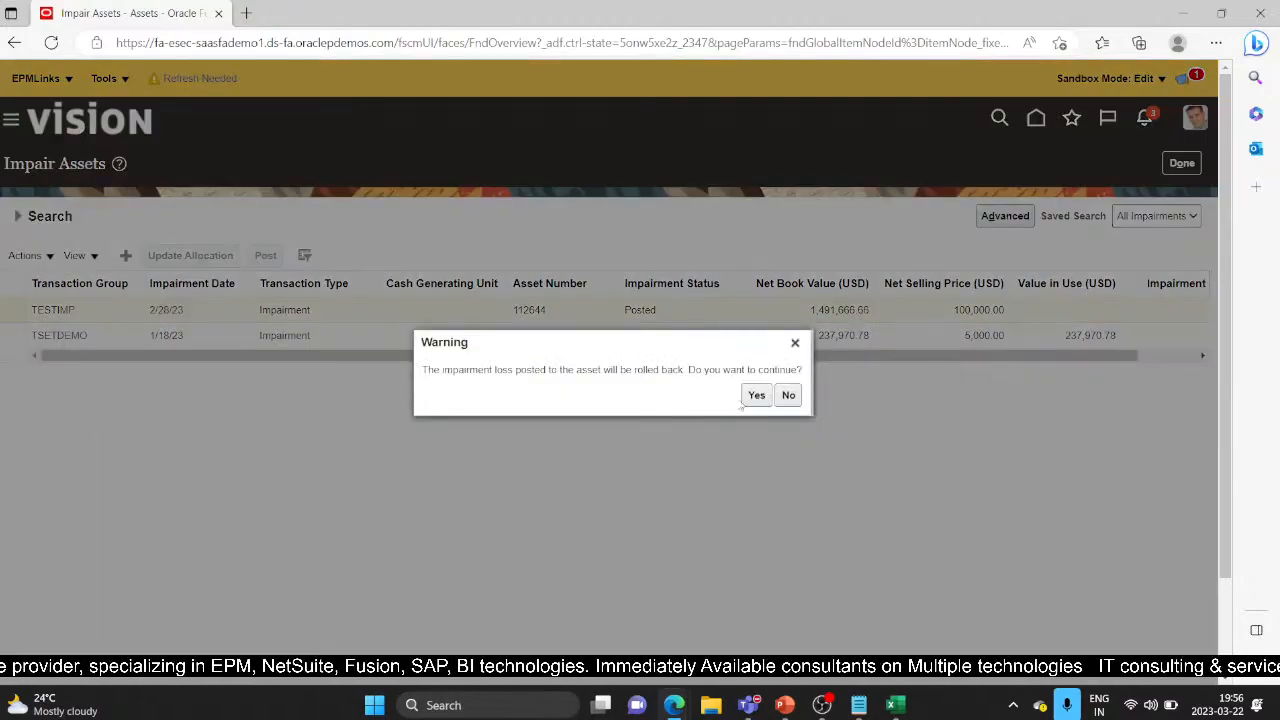
click(757, 397)
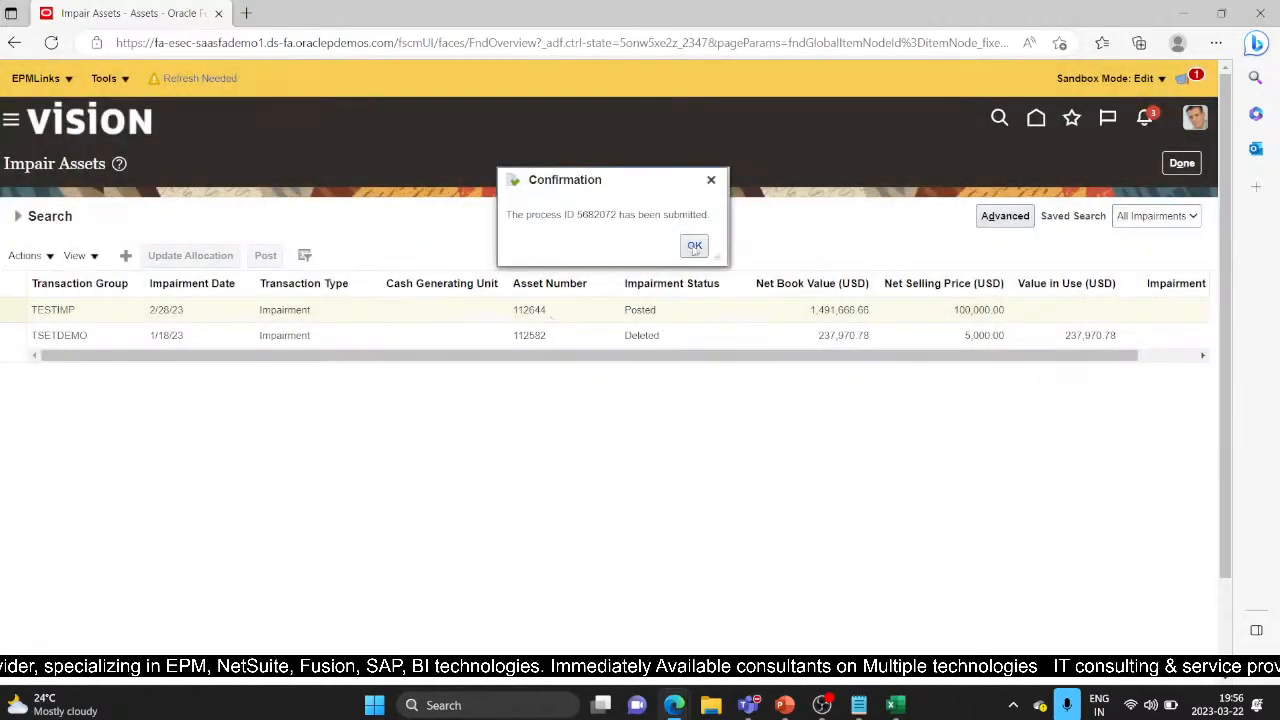
click(695, 246)
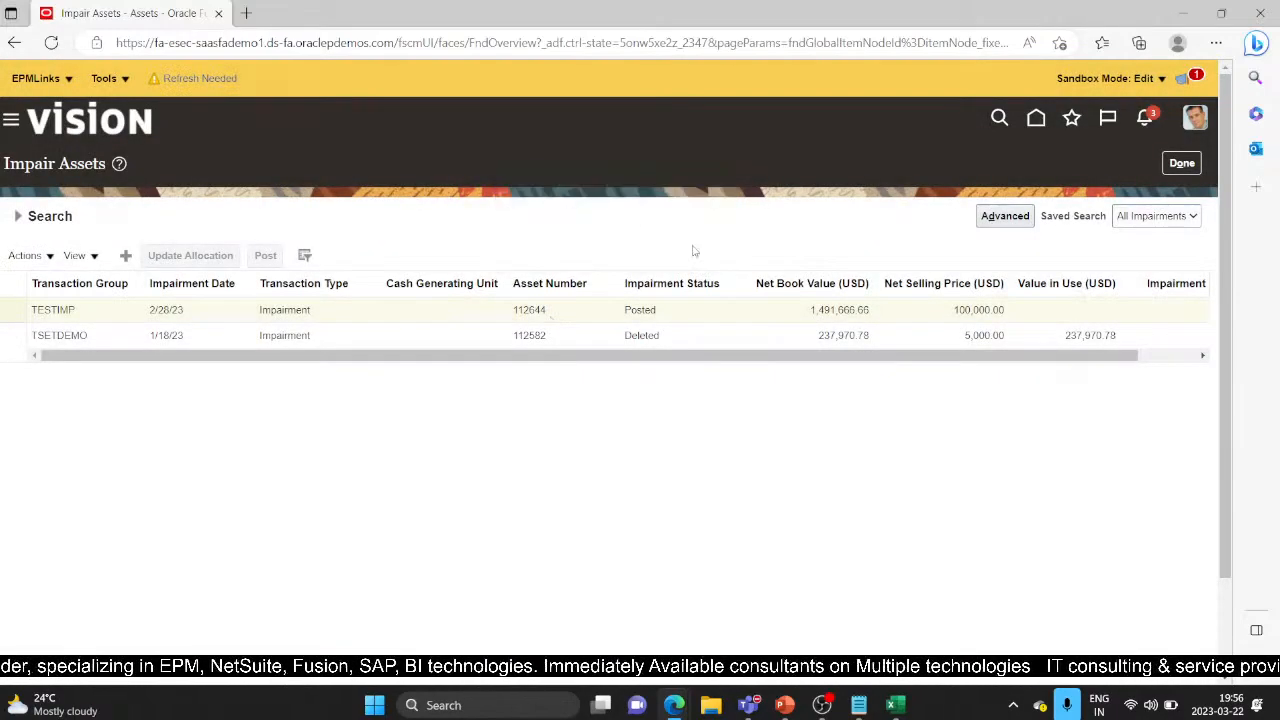
click(1180, 162)
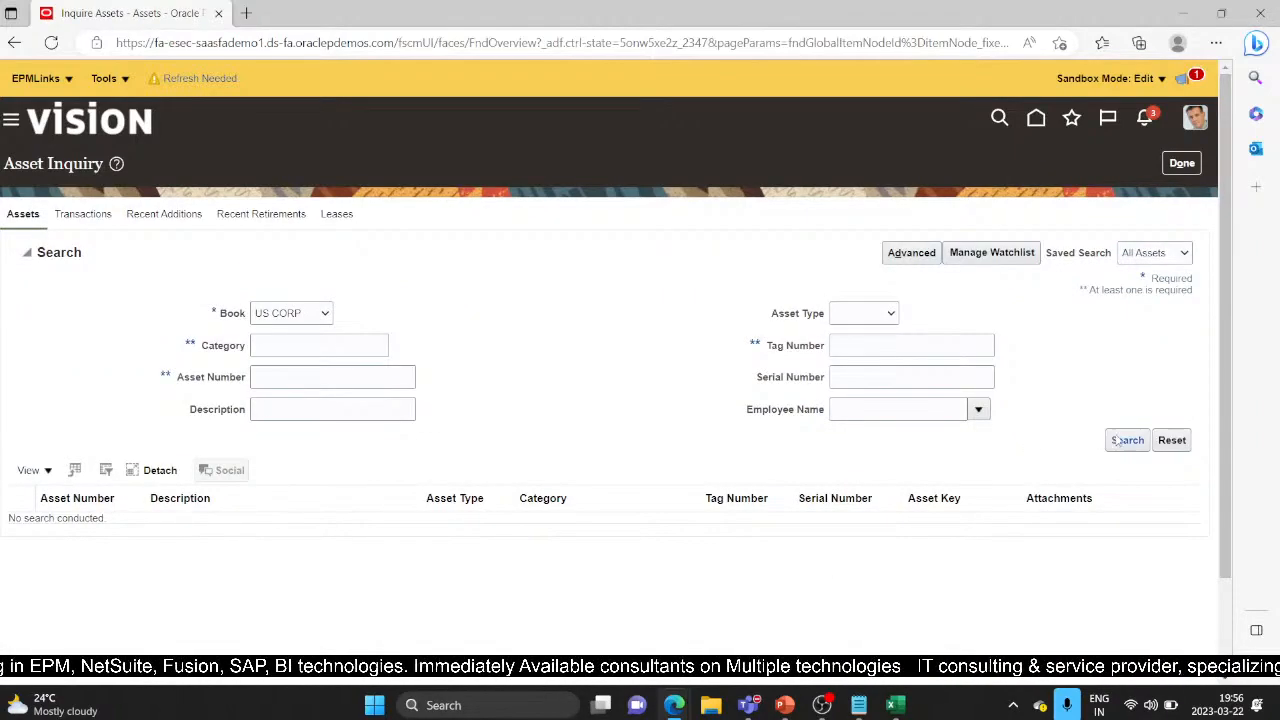
Search Asset Inquiry for asset 112644 and check its cost and 1,495,833.33 net book value
click(1118, 440)
click(295, 377)
text(112644)
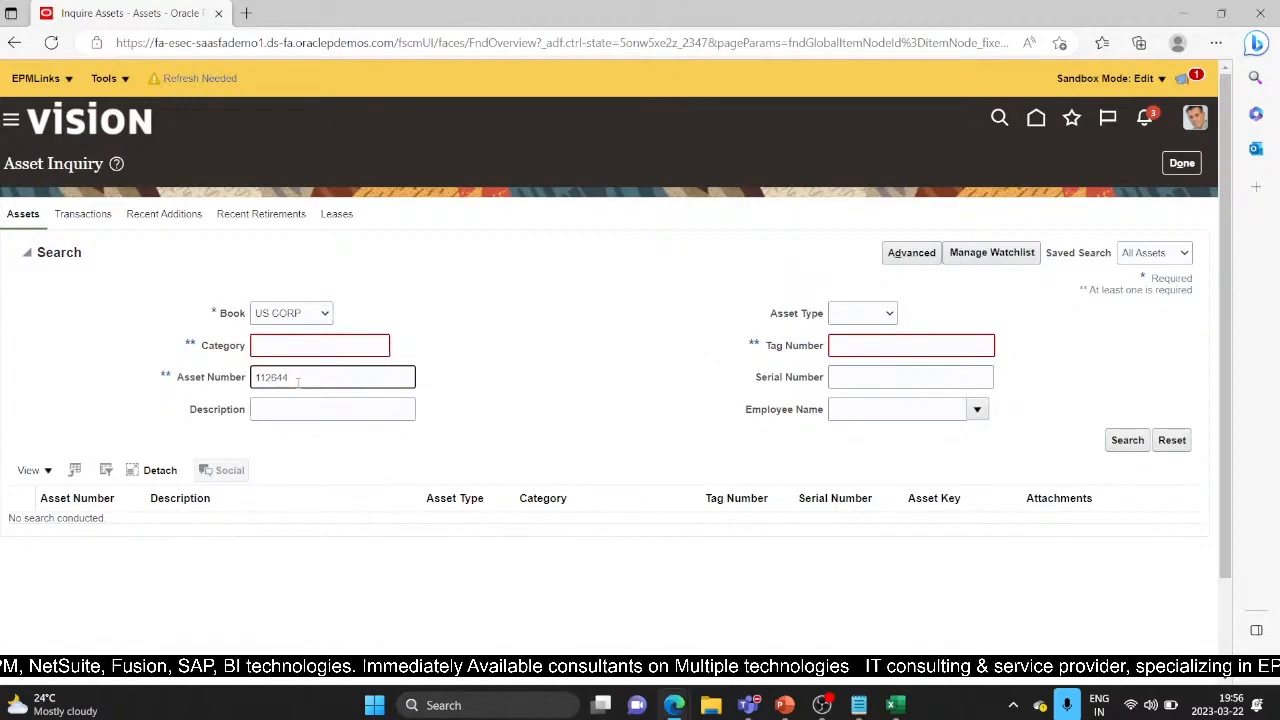
key(Return)
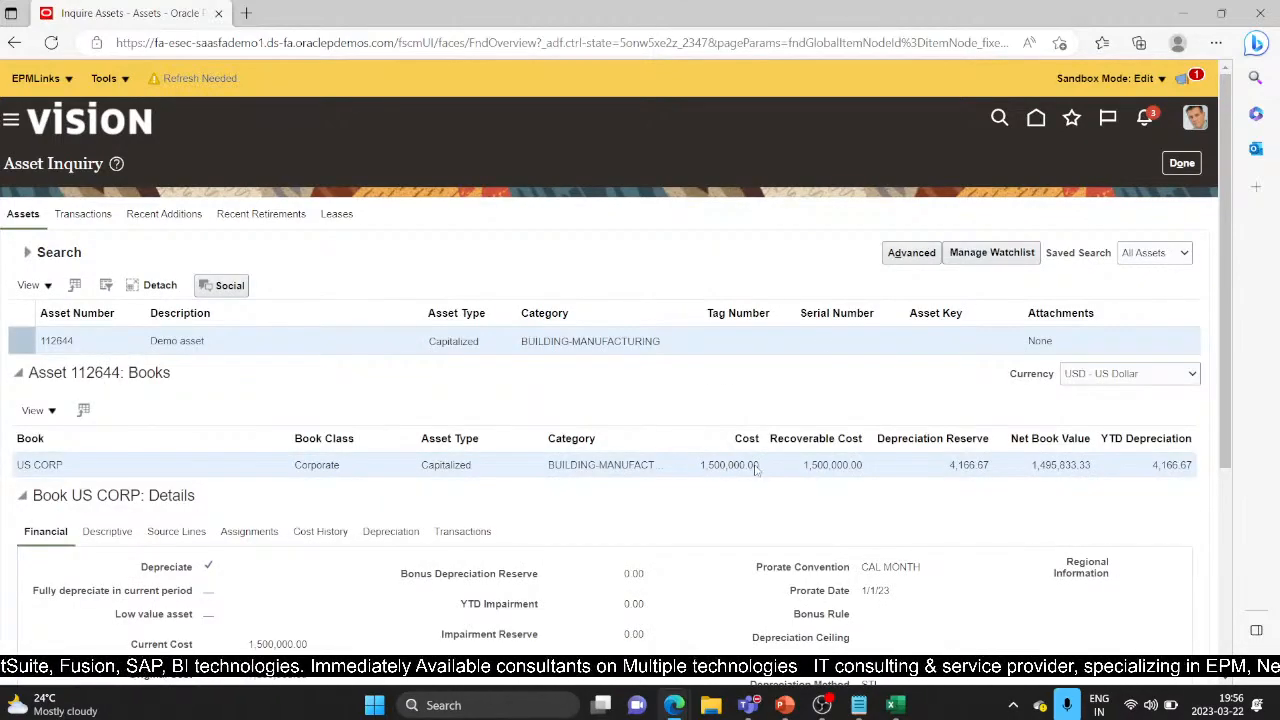
drag(1223, 383, 1255, 553)
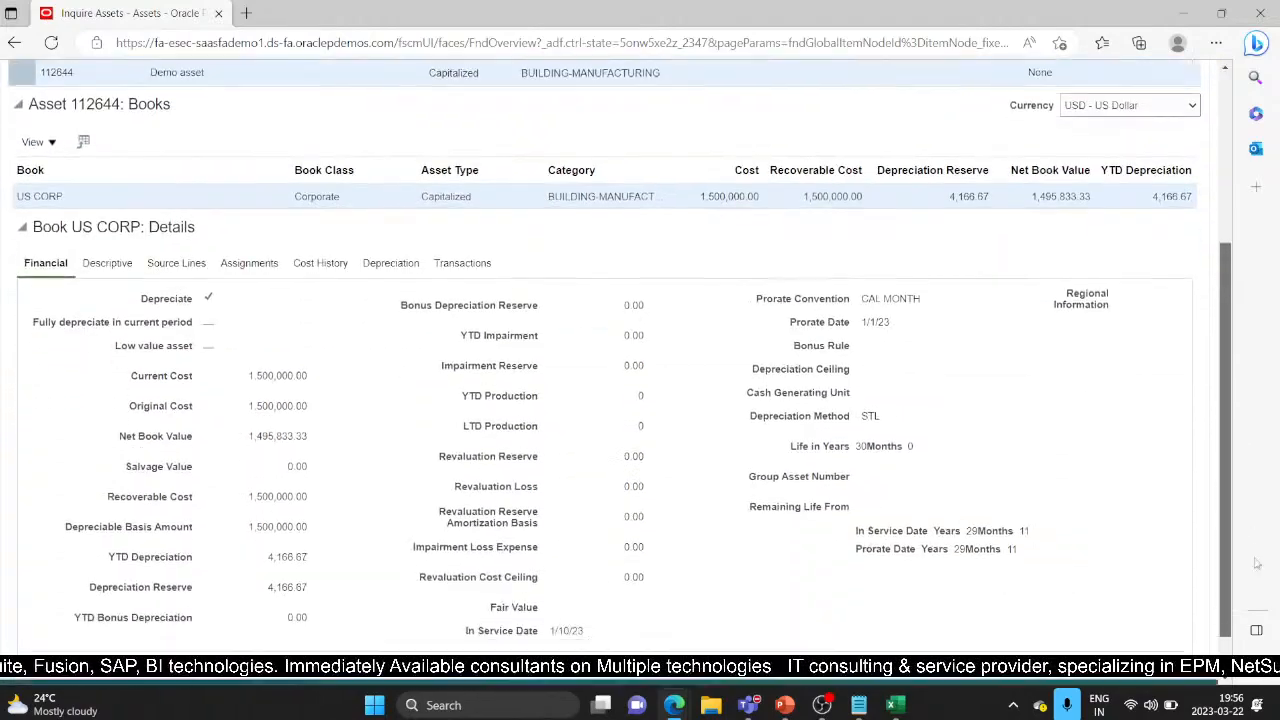
drag(699, 208, 790, 185)
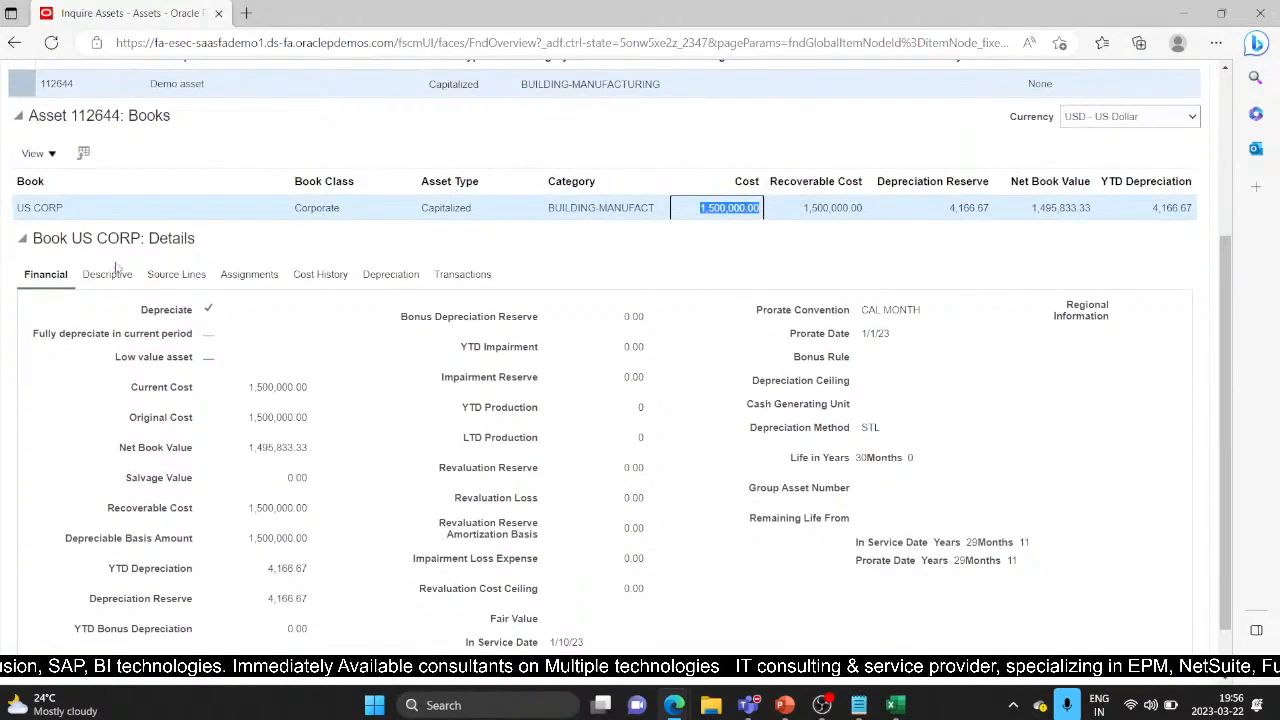
Confirm on the Transactions tab that no impairment remains, then close the inquiry
click(466, 277)
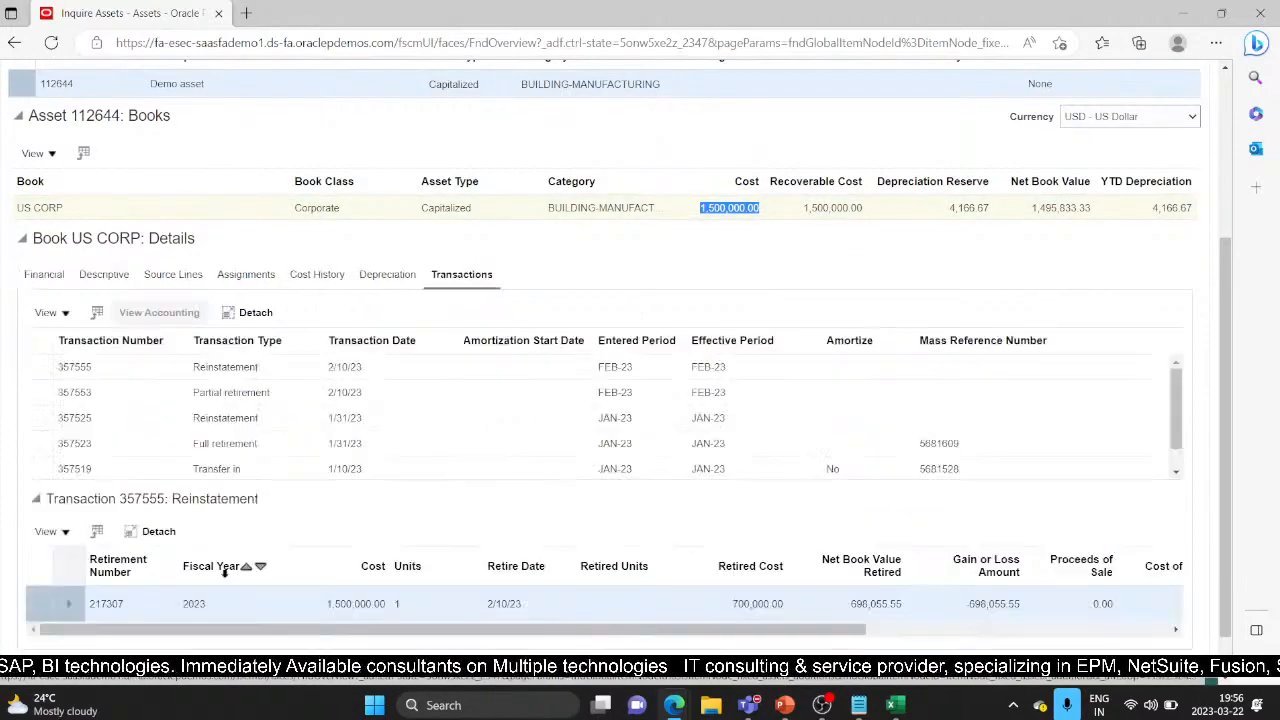
scroll(465, 587, down, 1)
drag(465, 587, 385, 587)
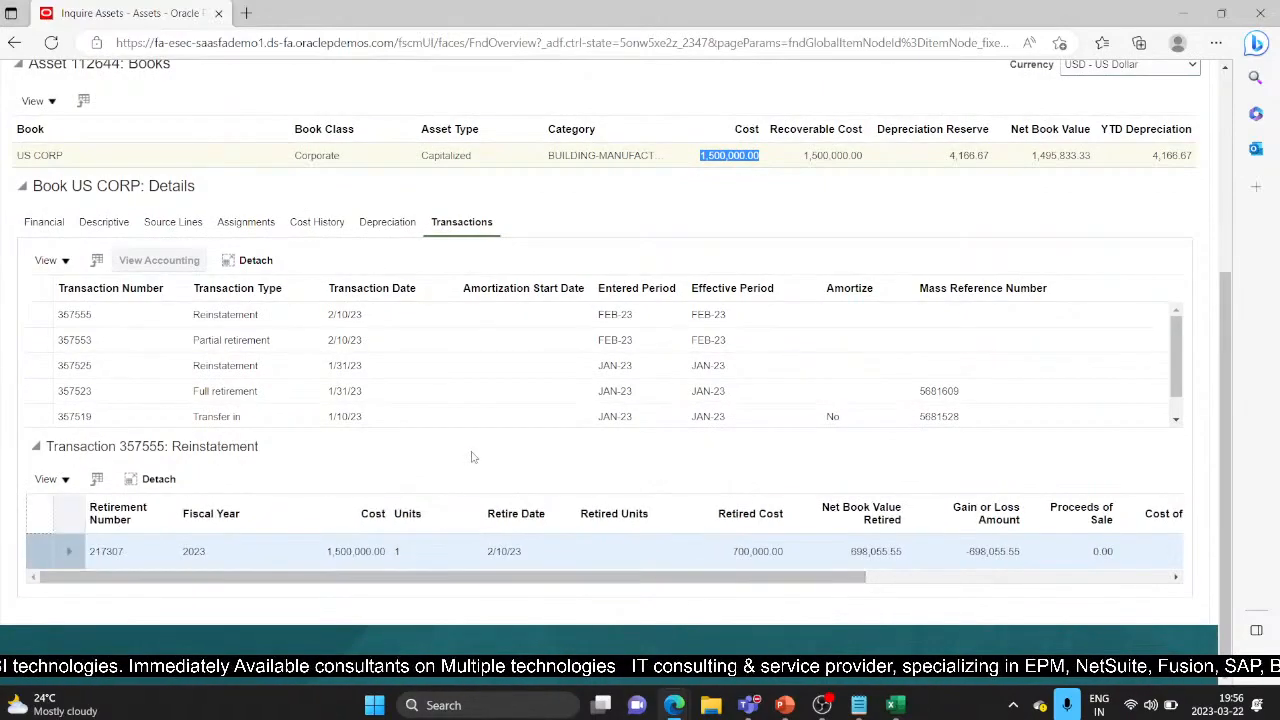
scroll(385, 487, up, 3)
click(1180, 165)
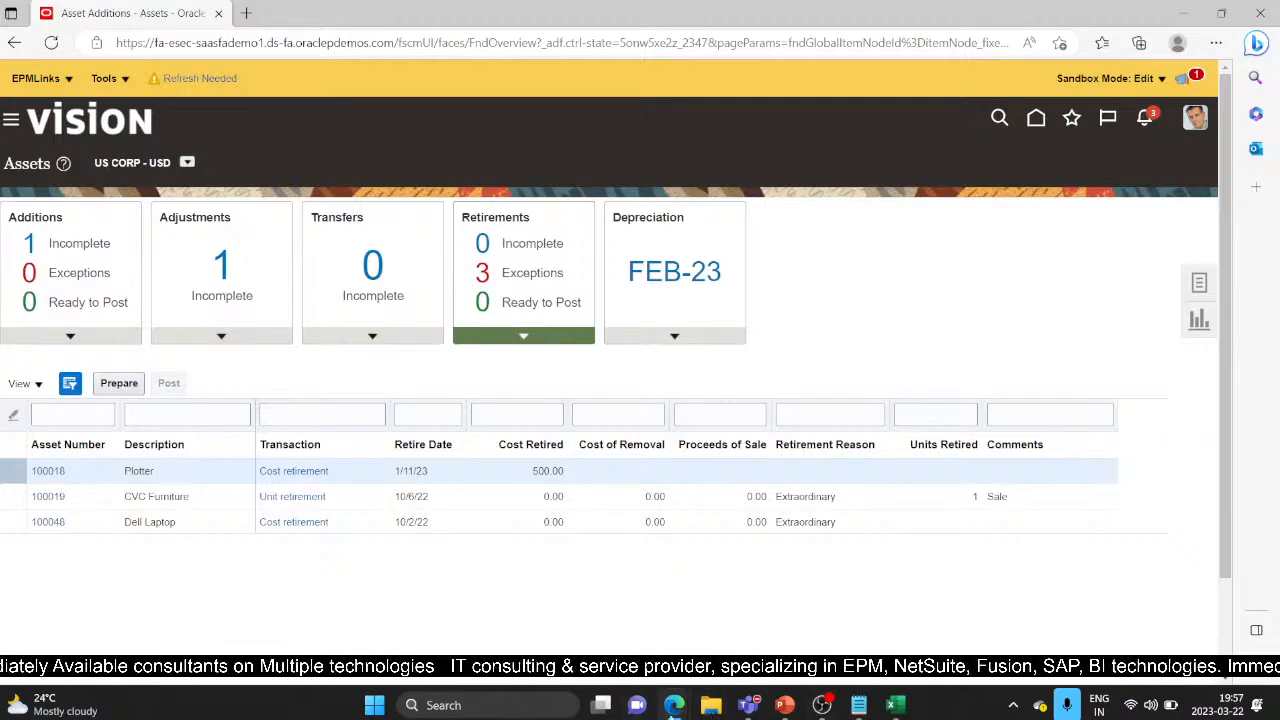
Switch to the PowerPoint webinar deck and move between the Revalue Asset and Transfer Asset slides
click(785, 705)
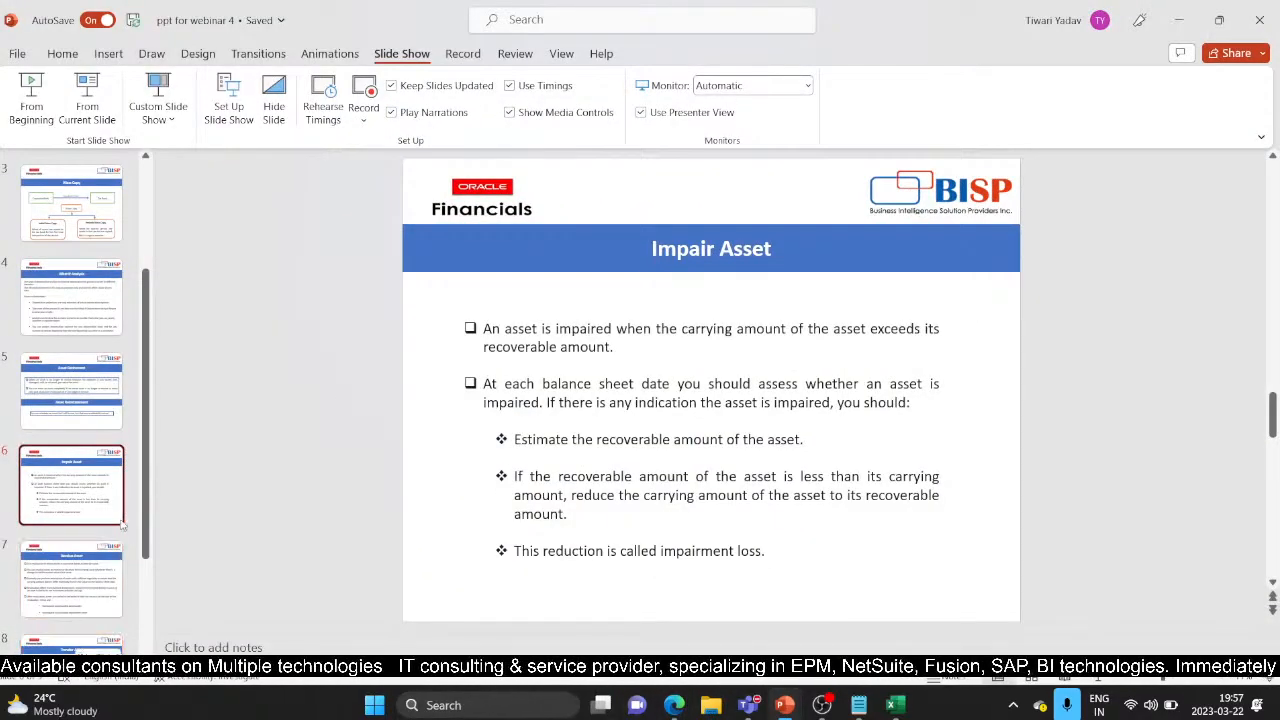
scroll(75, 480, down, 2)
click(75, 483)
click(70, 522)
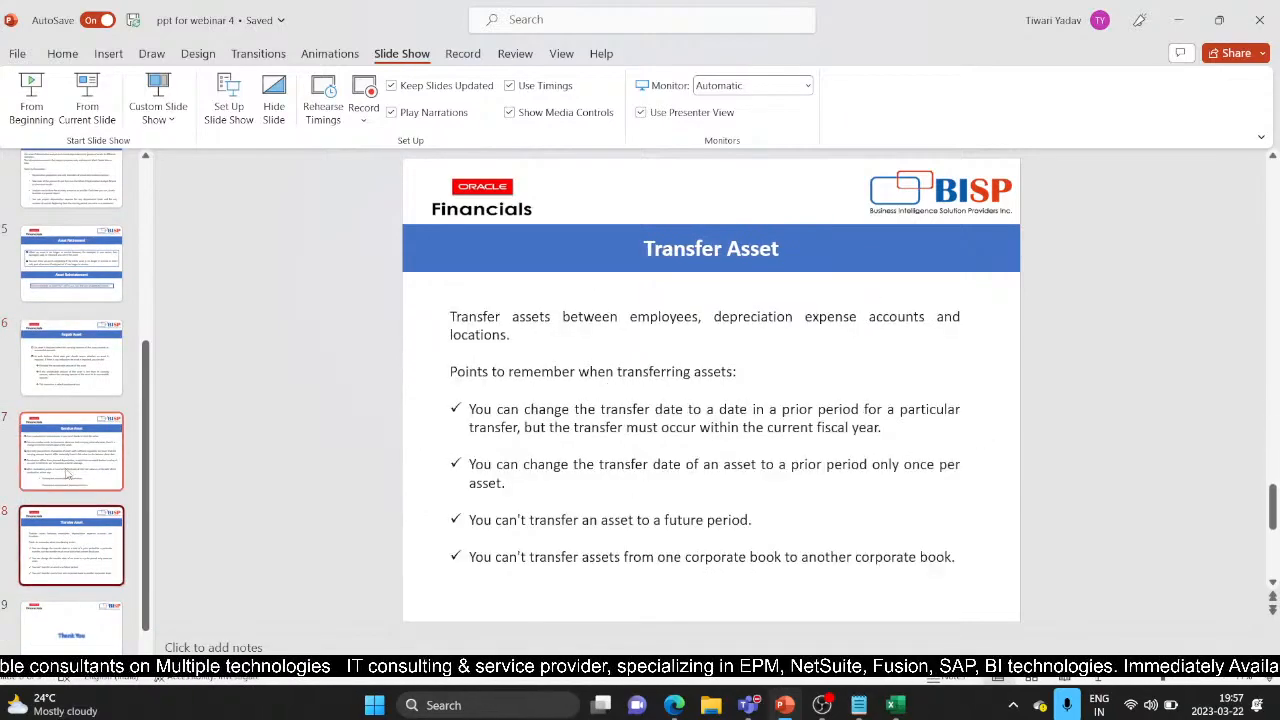
click(58, 438)
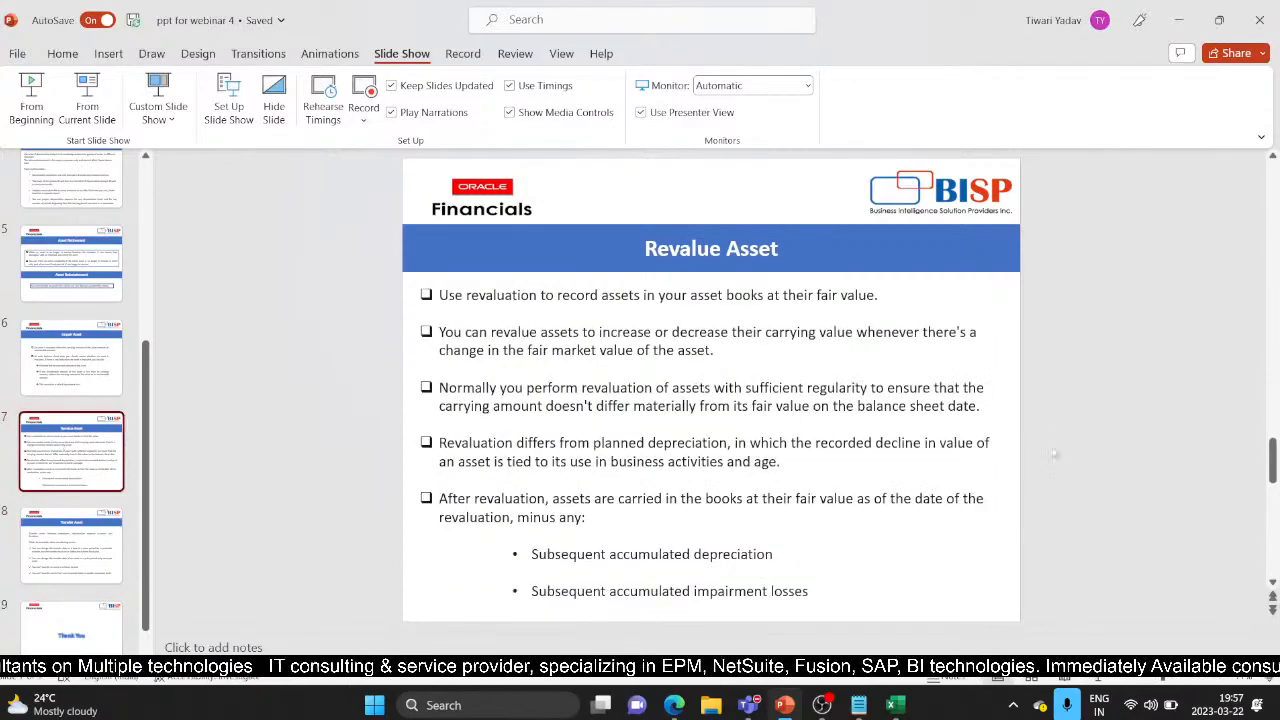
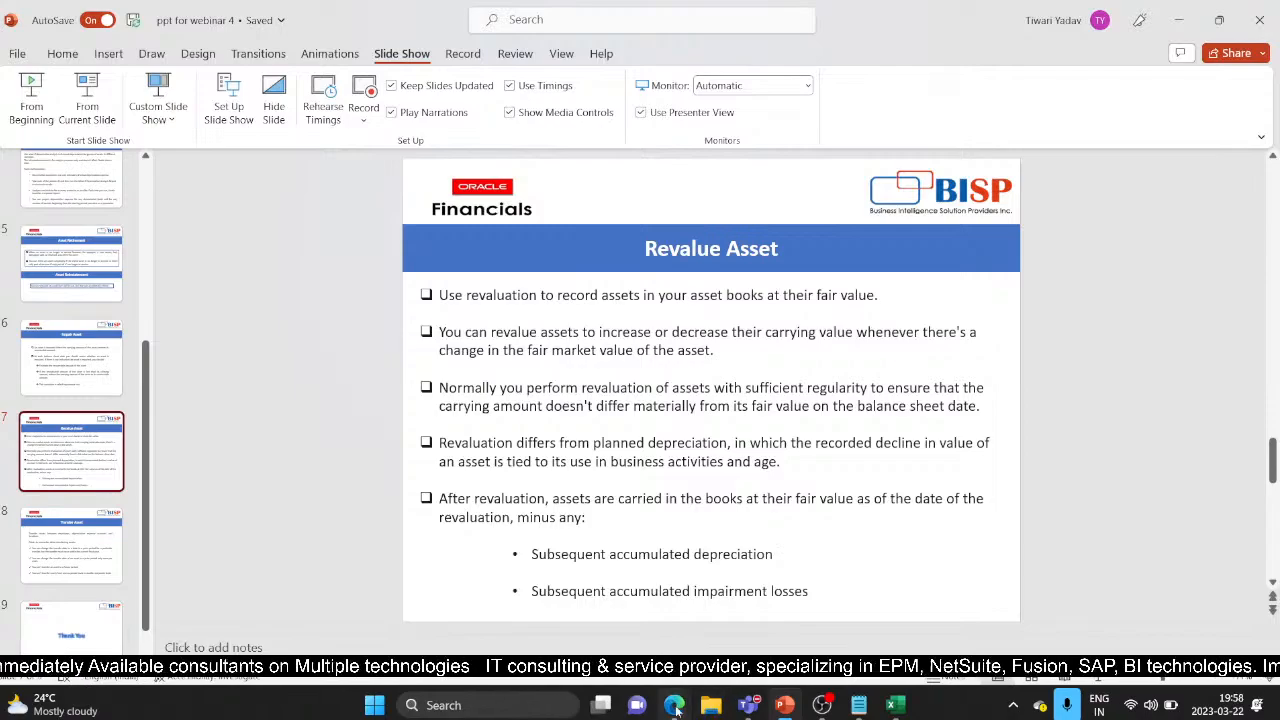
Bring the Oracle Assets overview page in Edge back in front of the PowerPoint slide
mouse_move(675, 707)
click(757, 621)
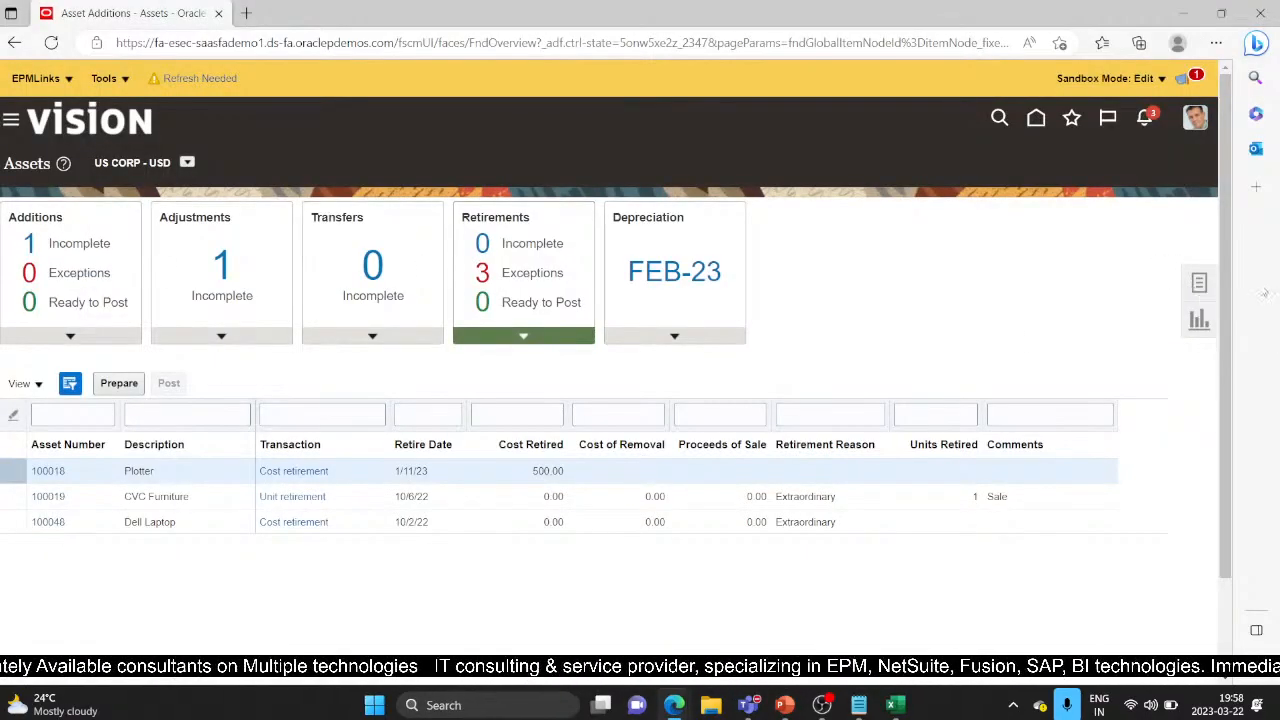
Start a Revalue Assets transaction for book US CORP to reach the Create Revaluation form
click(1200, 283)
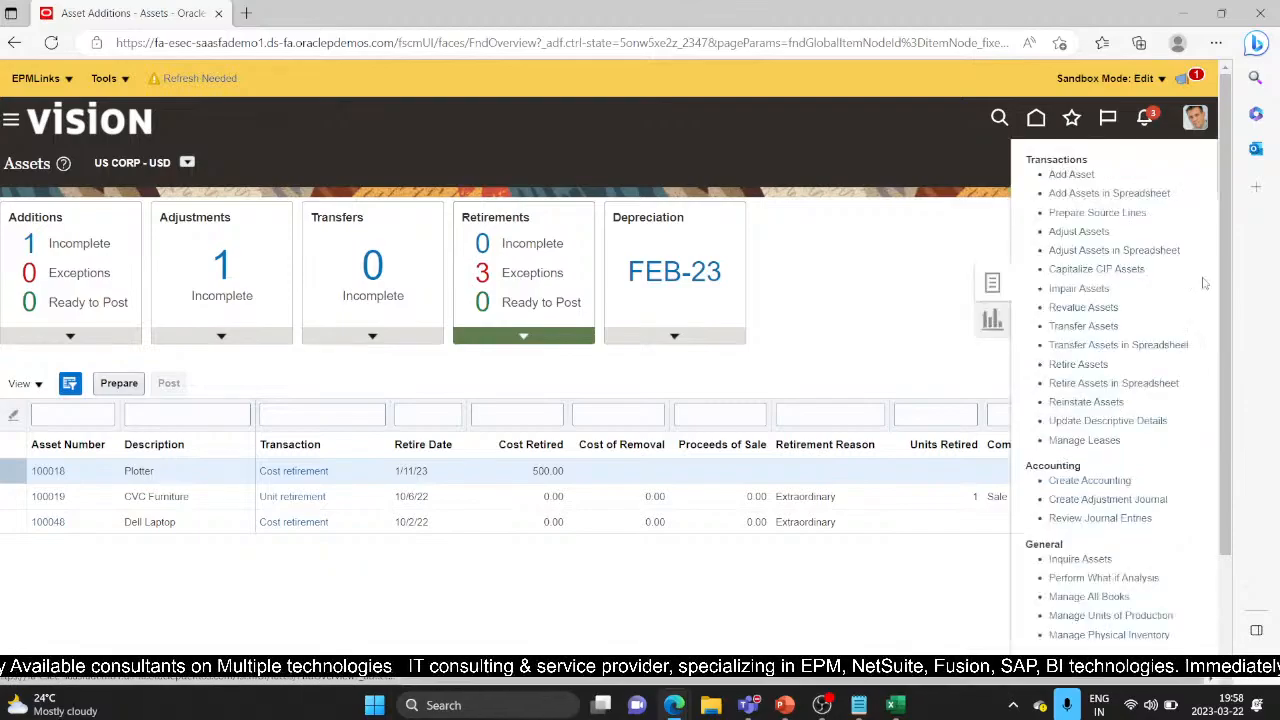
click(1062, 307)
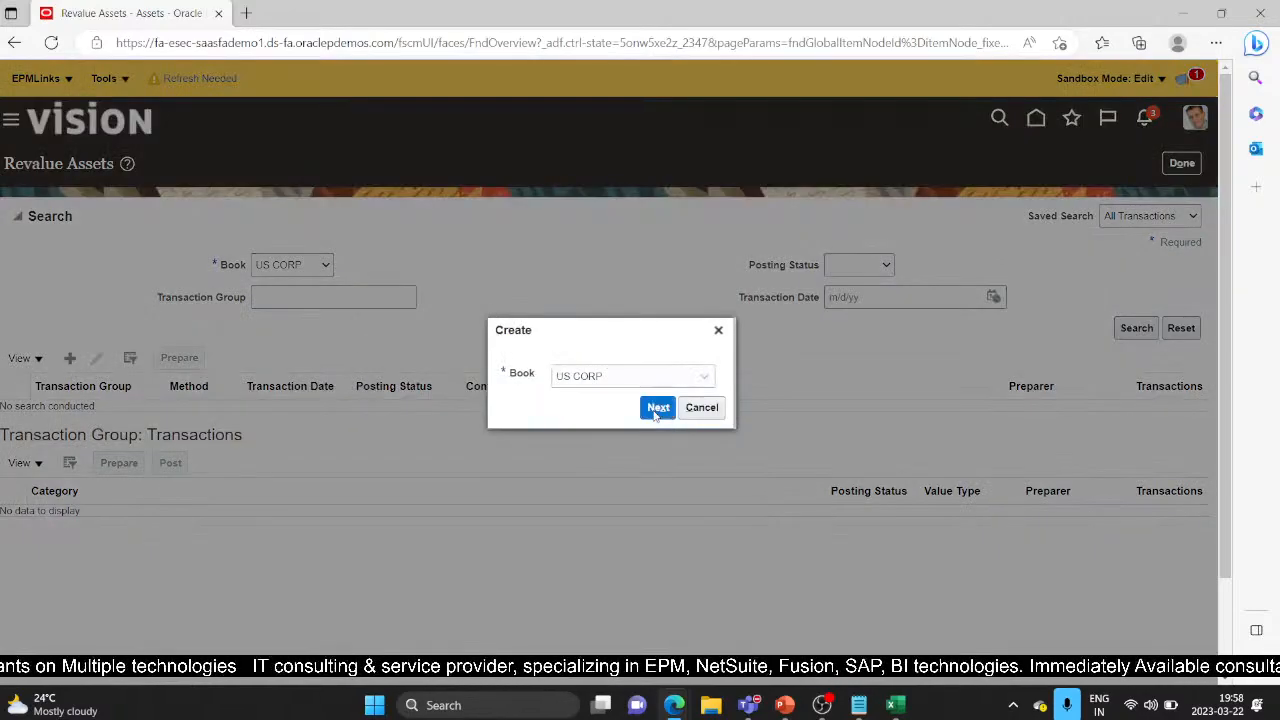
click(657, 408)
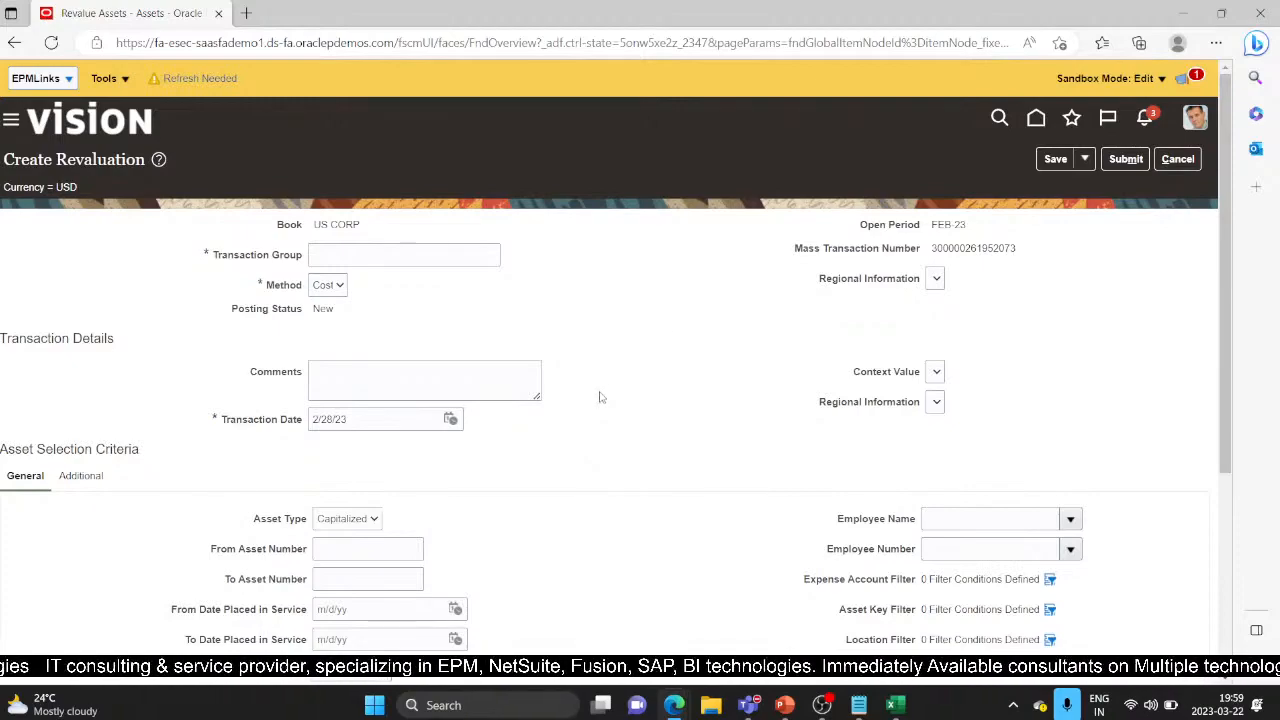
Name the transaction group DEMO and keep Cost as the revaluation method
click(386, 259)
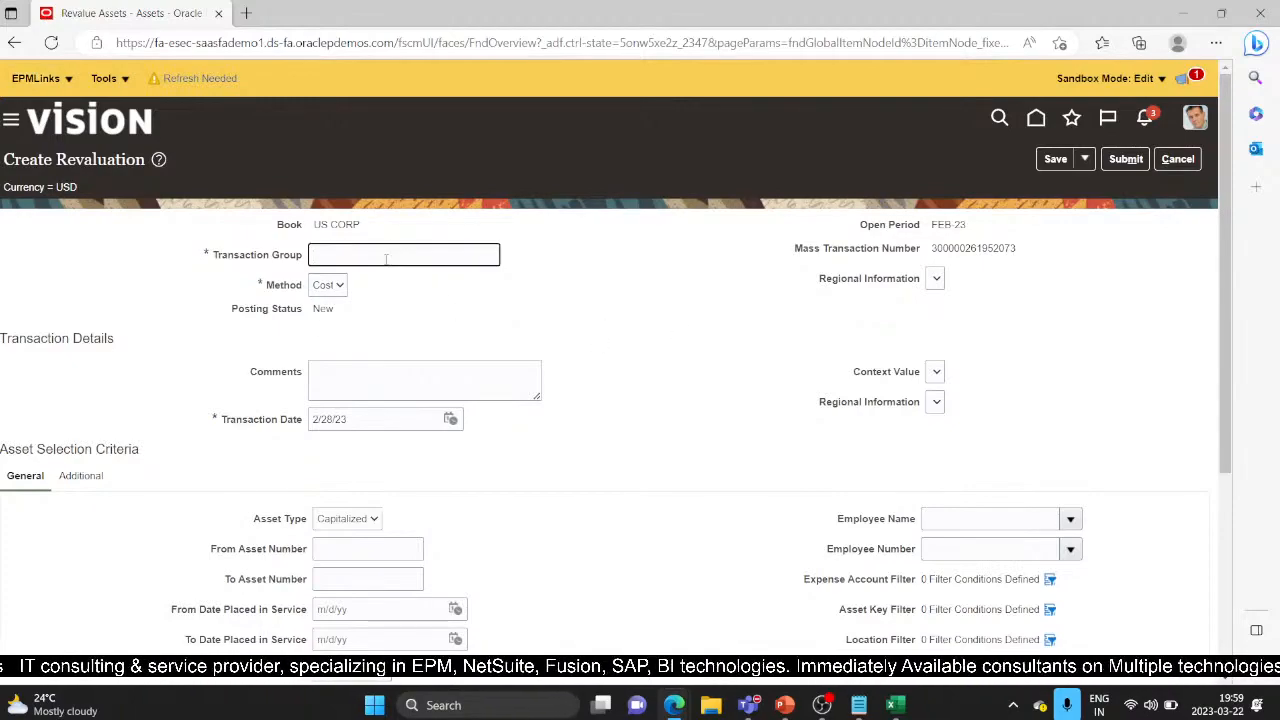
text(DEMPO)
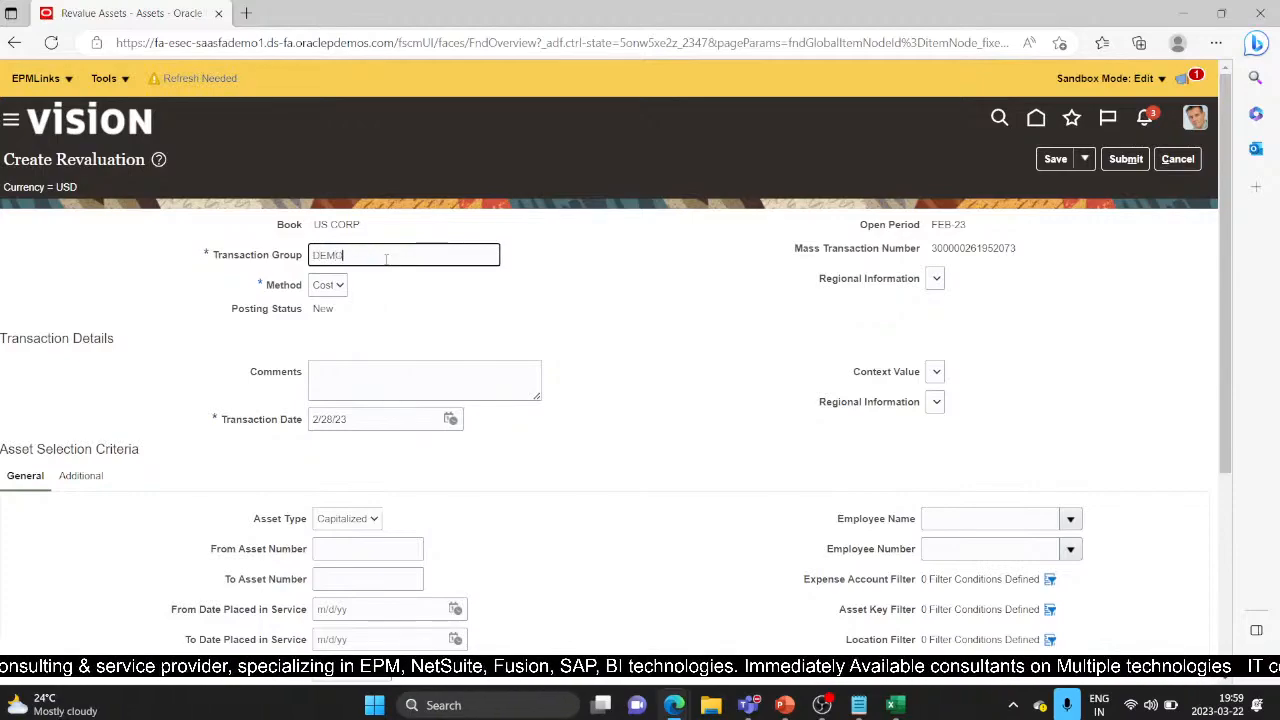
click(338, 286)
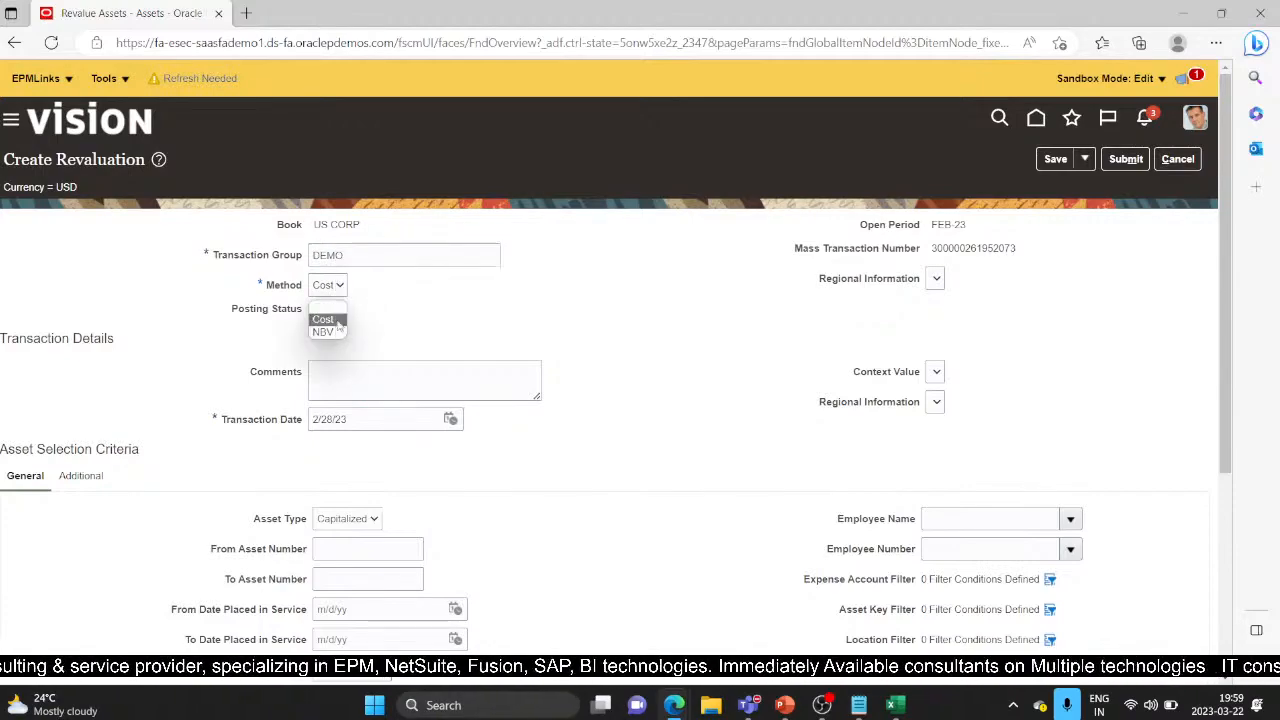
click(332, 320)
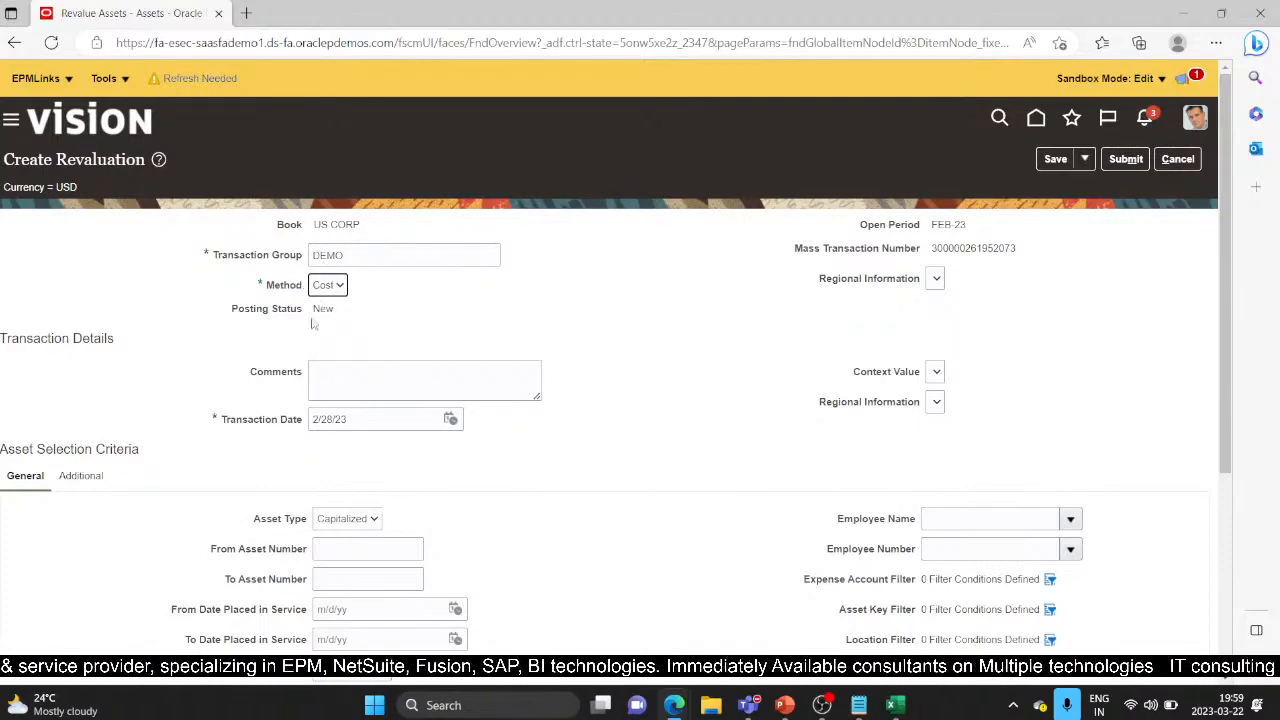
click(359, 383)
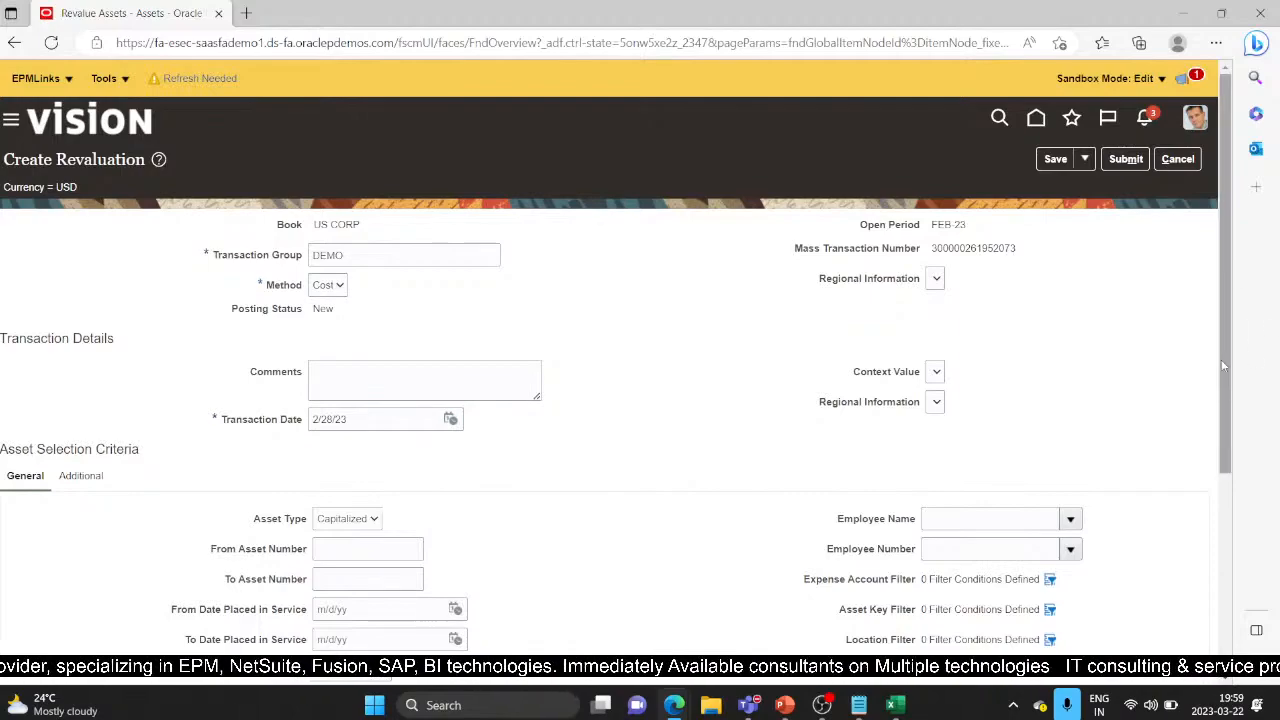
Limit the asset range to 112597 in both From and To Asset Number
scroll(1238, 369, down, 3)
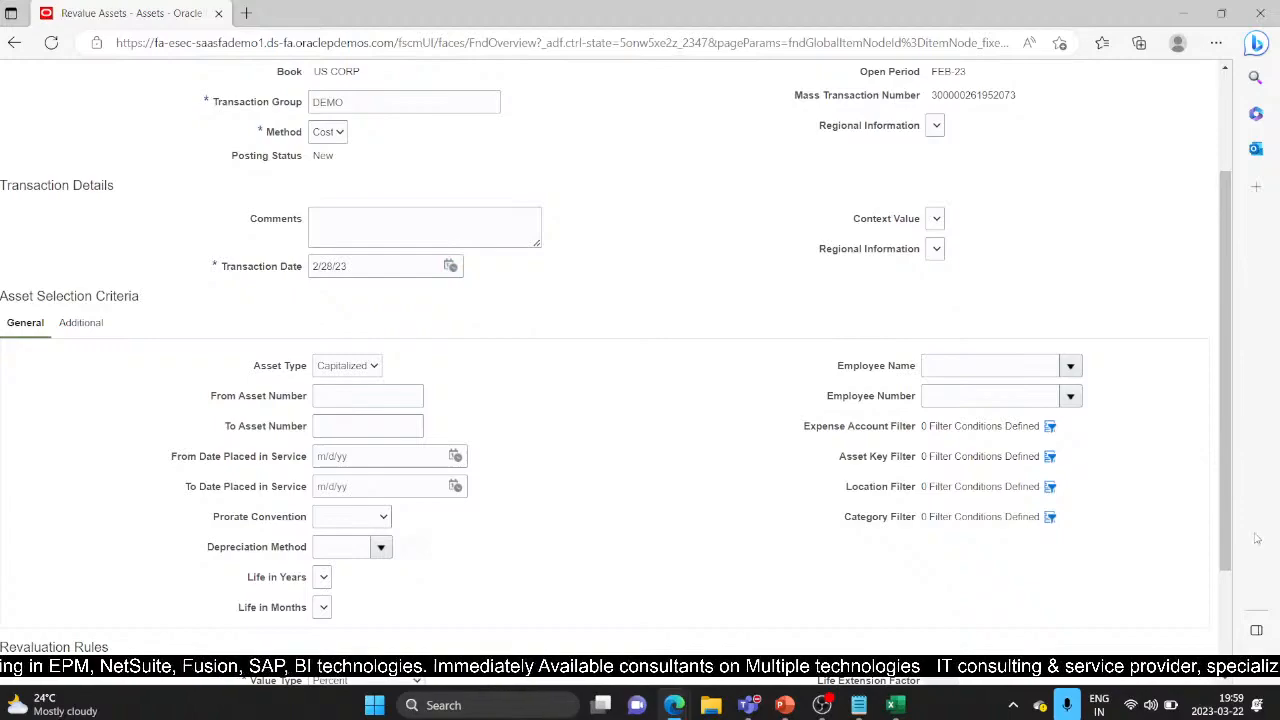
scroll(300, 350, down, 1)
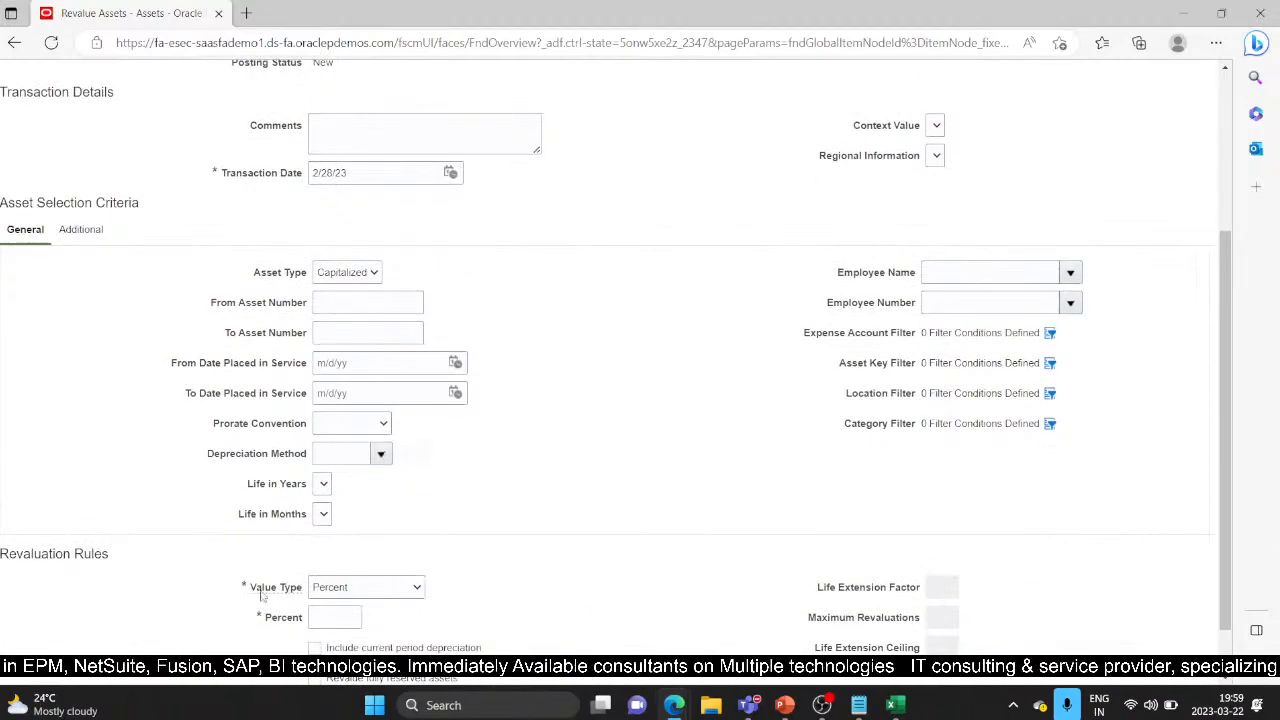
click(333, 302)
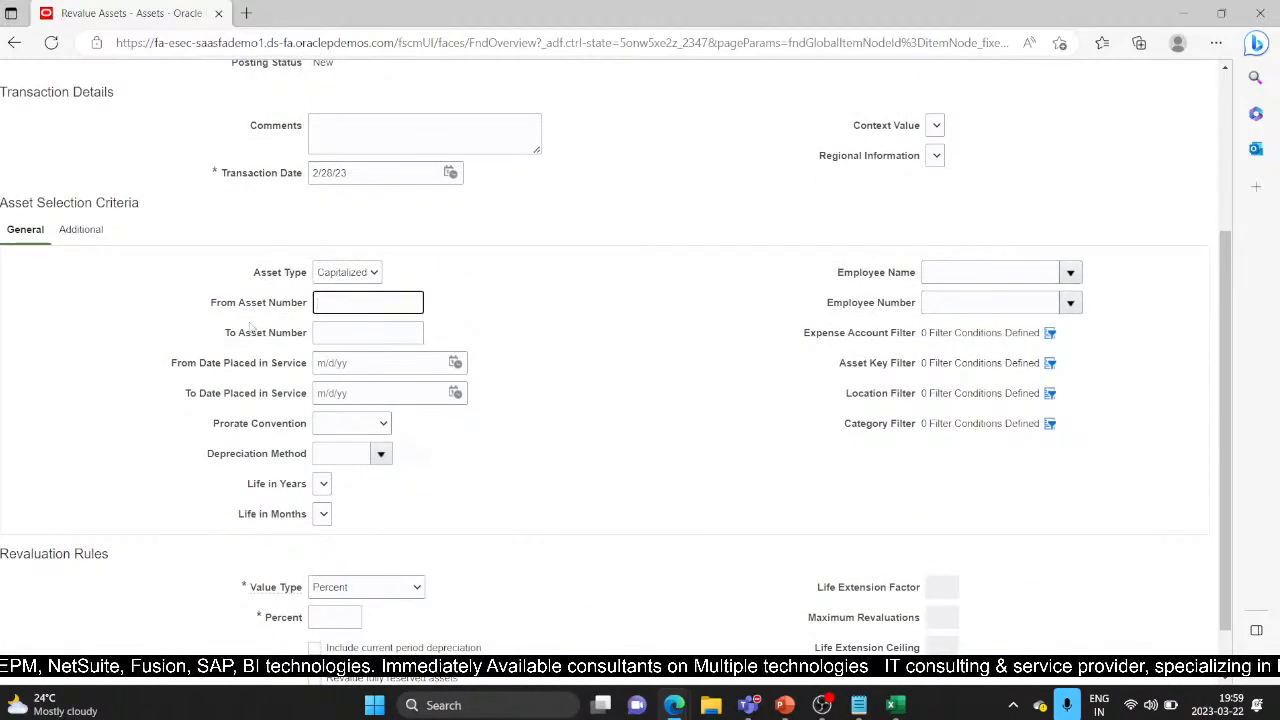
click(353, 332)
click(329, 301)
click(346, 329)
click(349, 299)
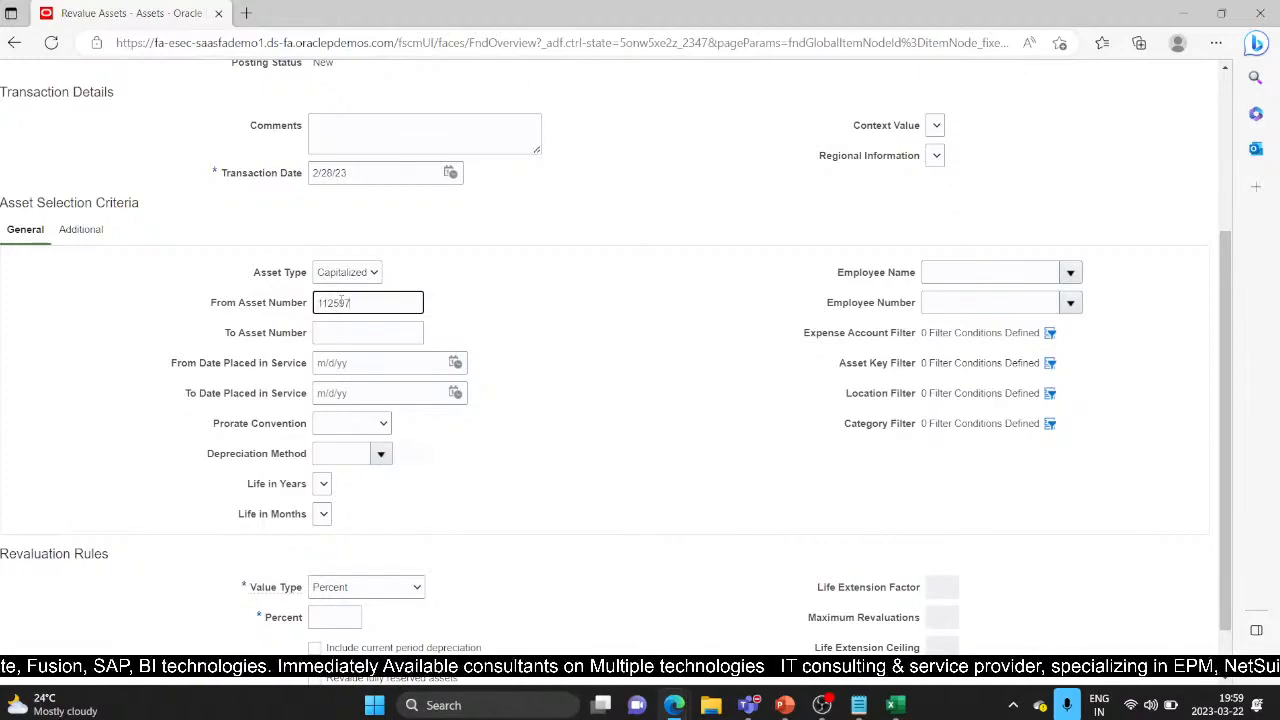
click(373, 328)
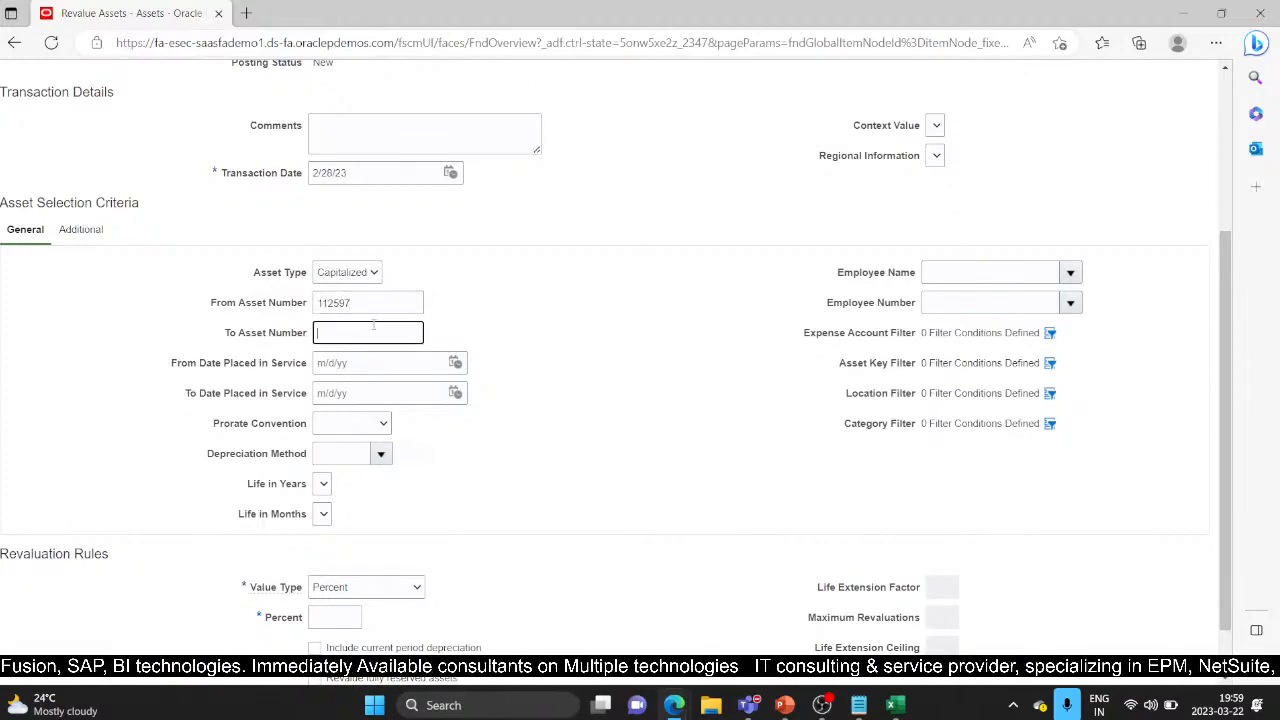
text(112597)
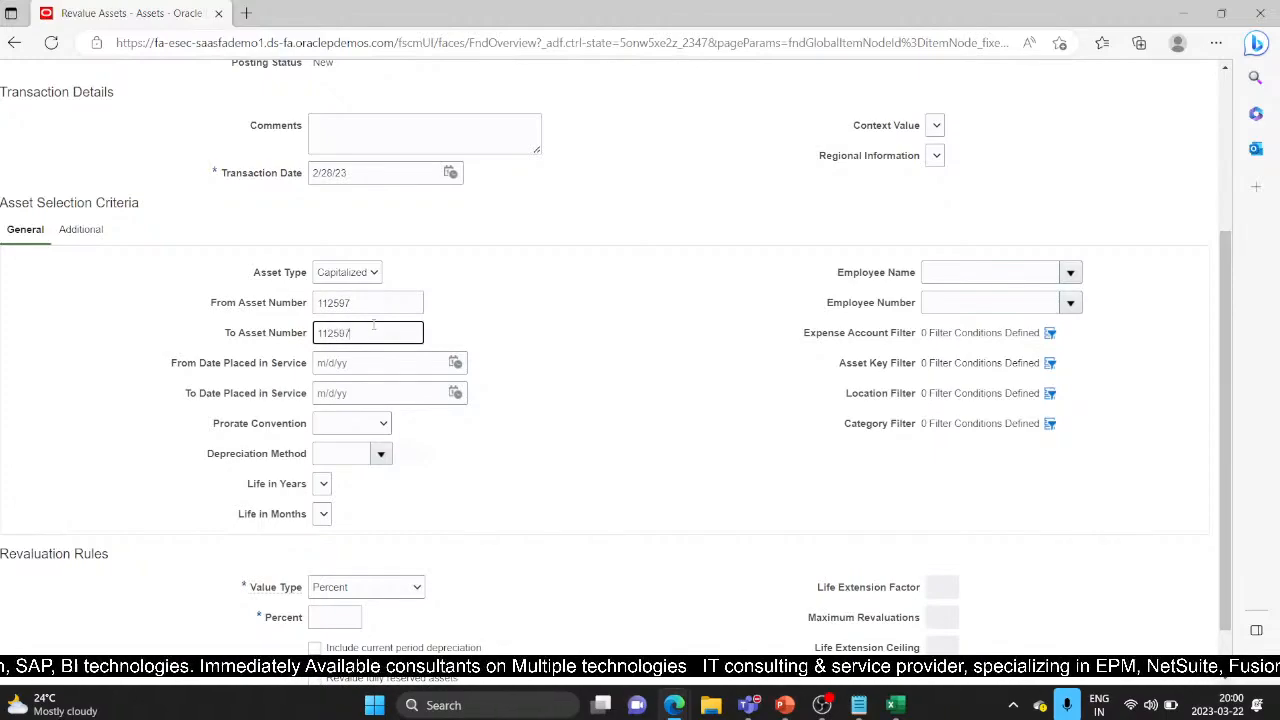
click(523, 460)
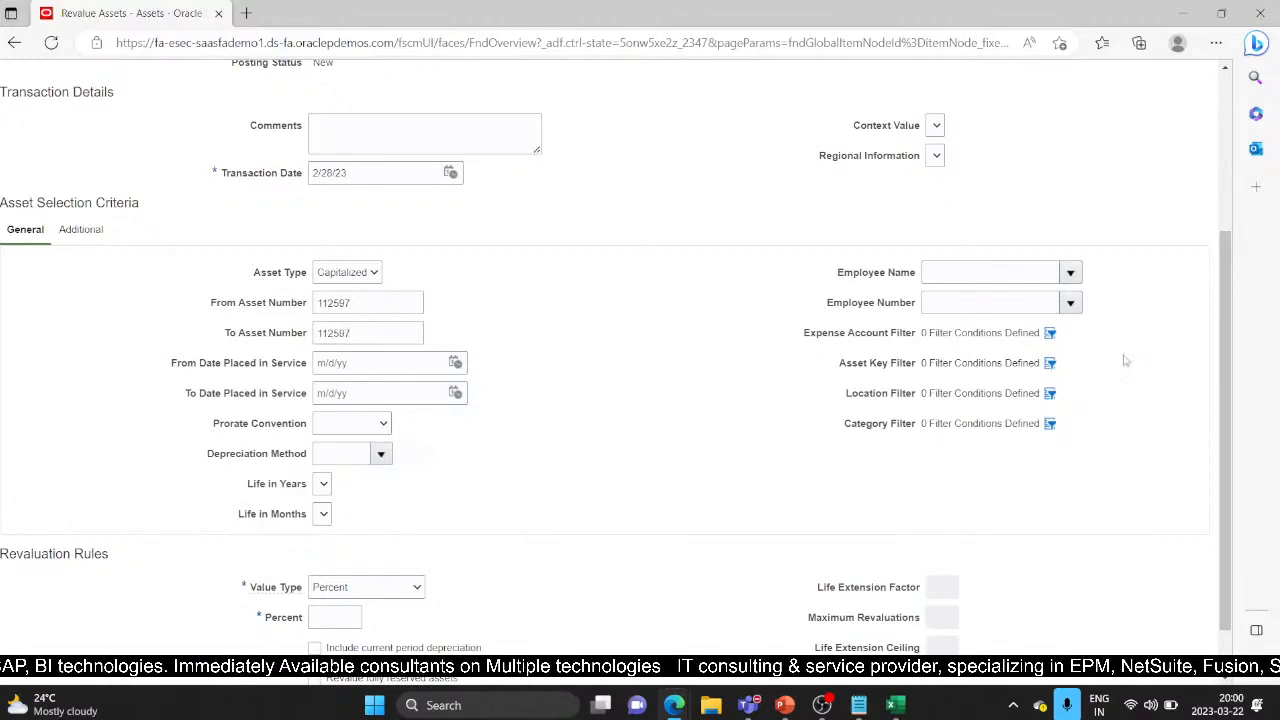
scroll(1125, 360, down, 1)
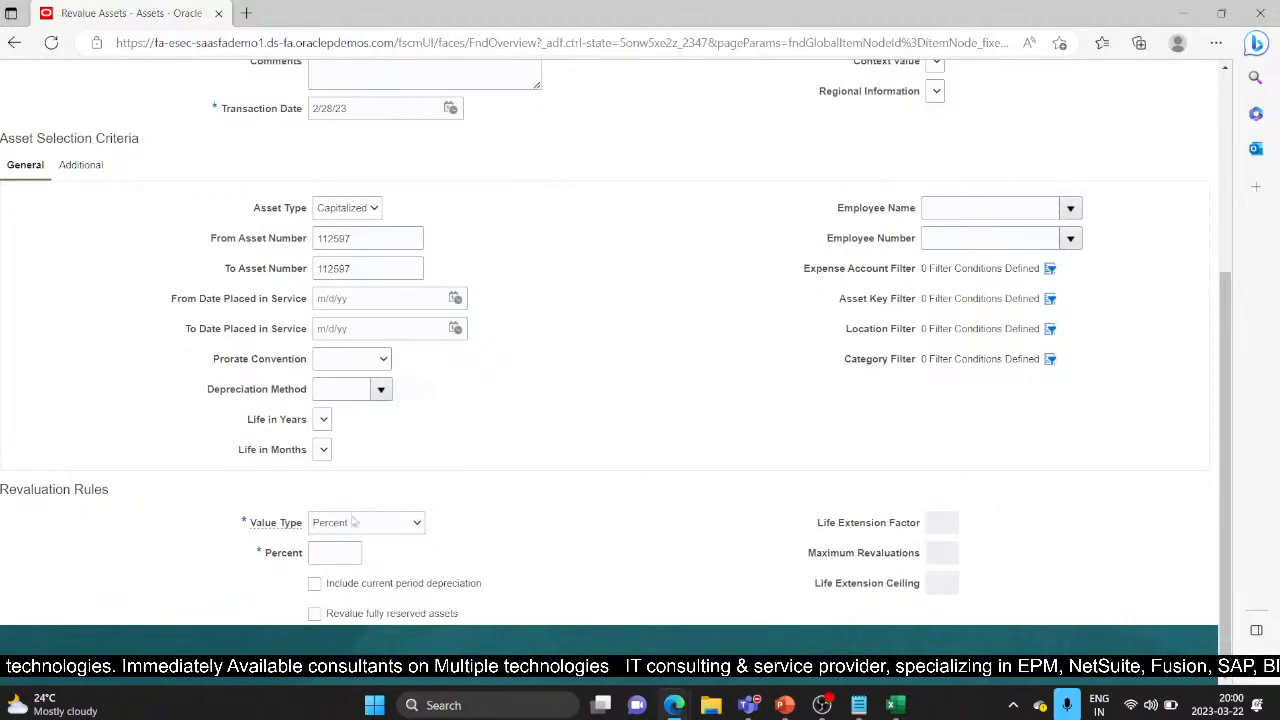
Compare the value type options, then settle on Percent with a 2 percent rate
click(403, 523)
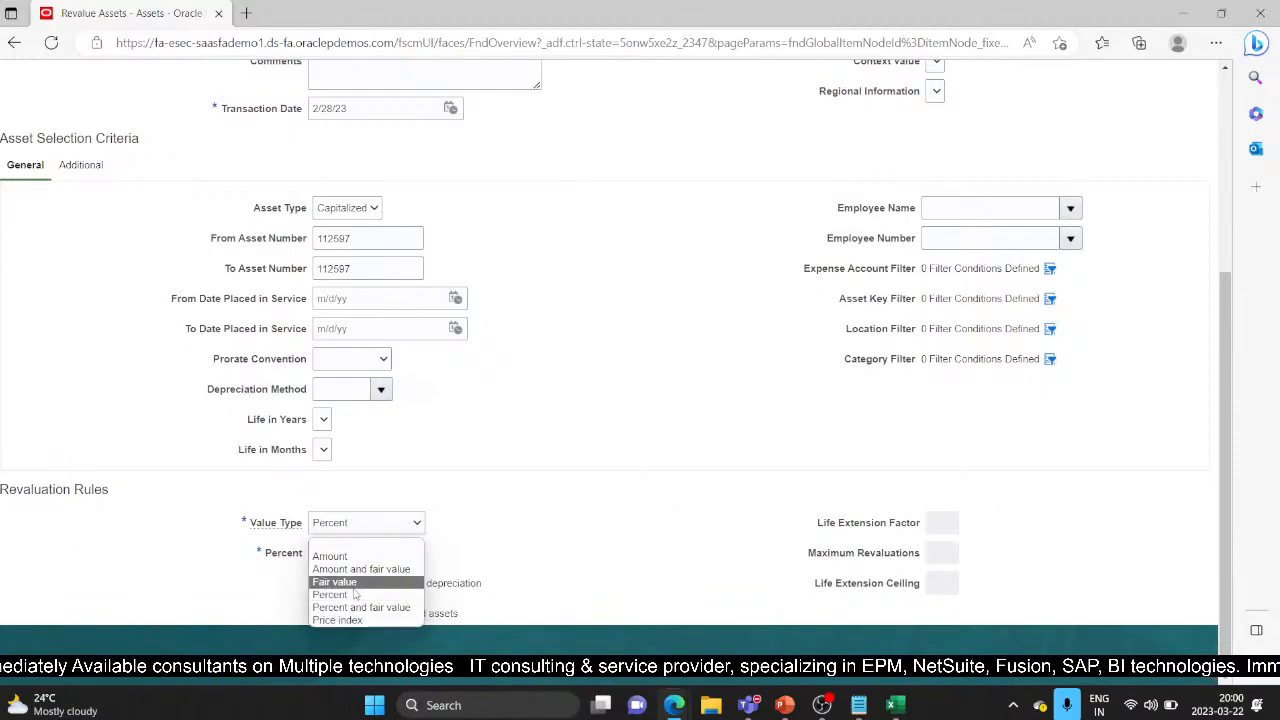
click(353, 555)
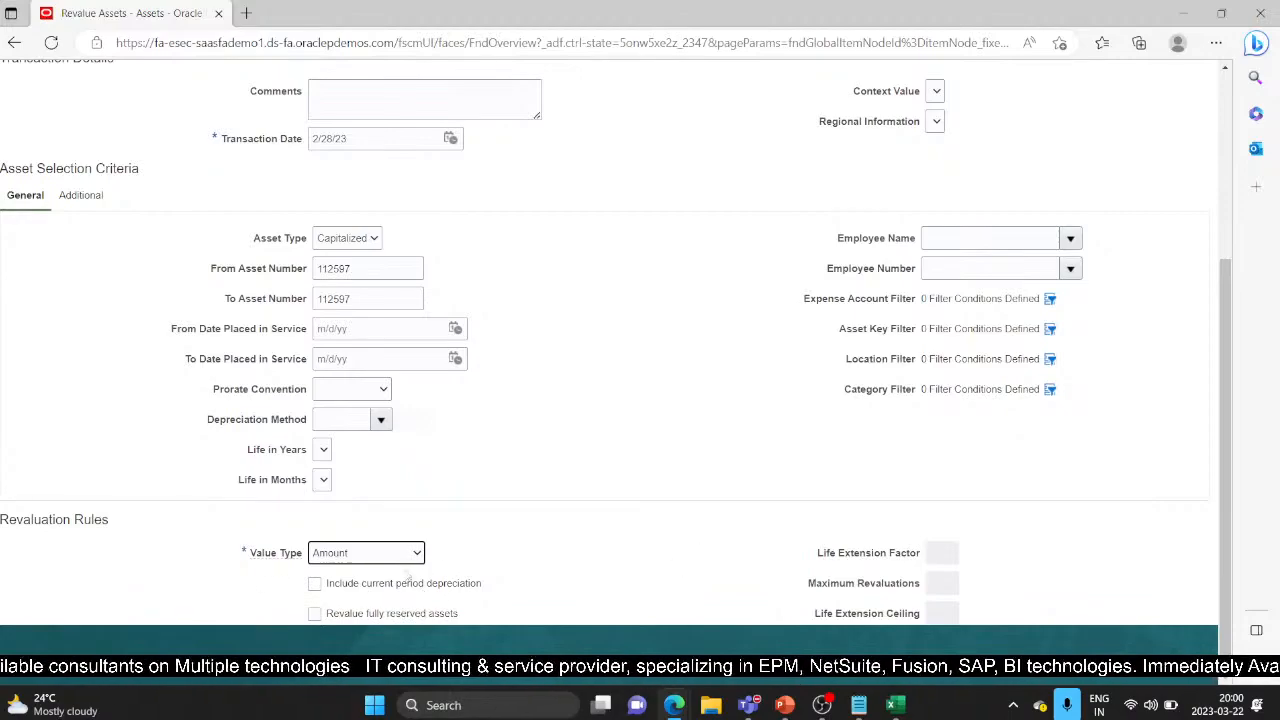
click(392, 555)
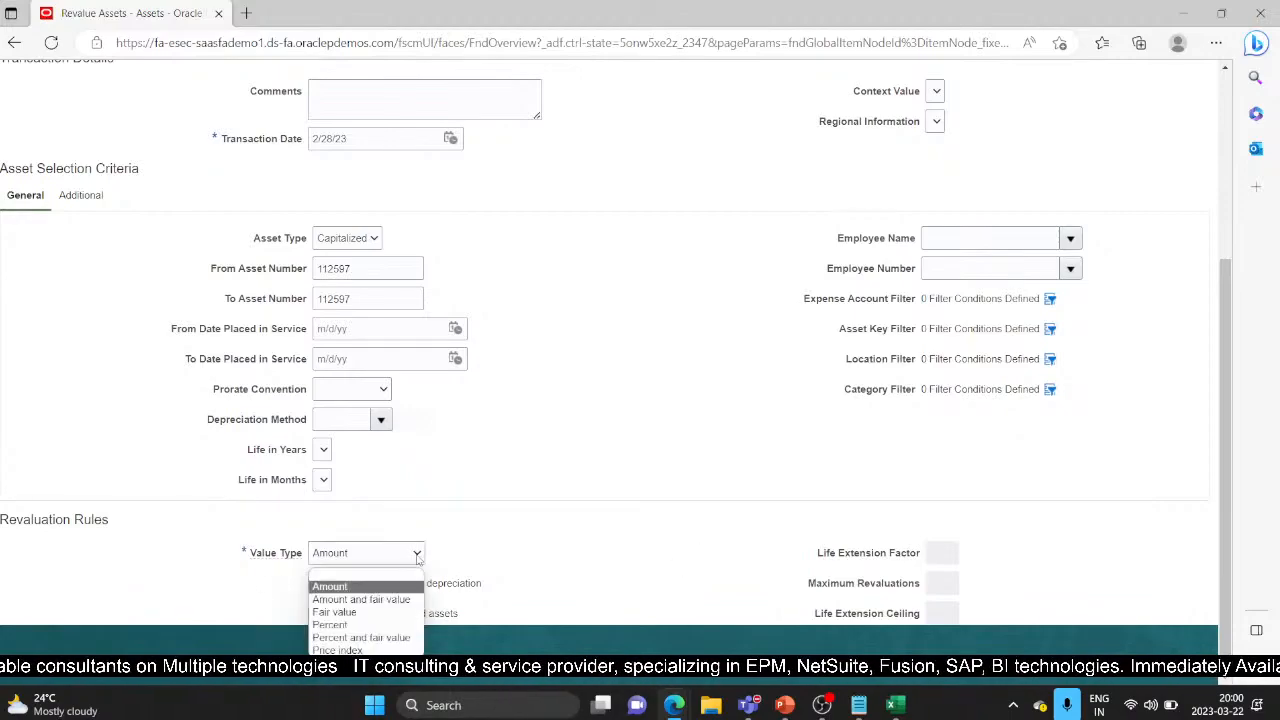
click(381, 601)
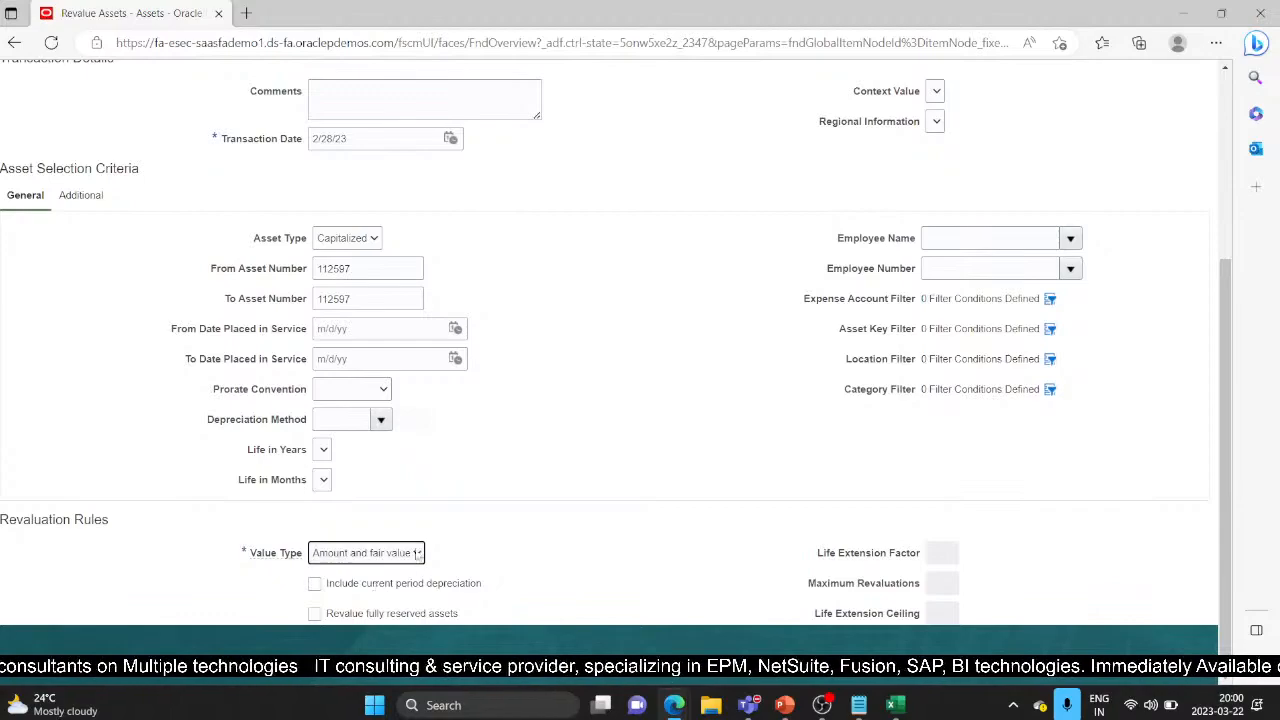
click(418, 555)
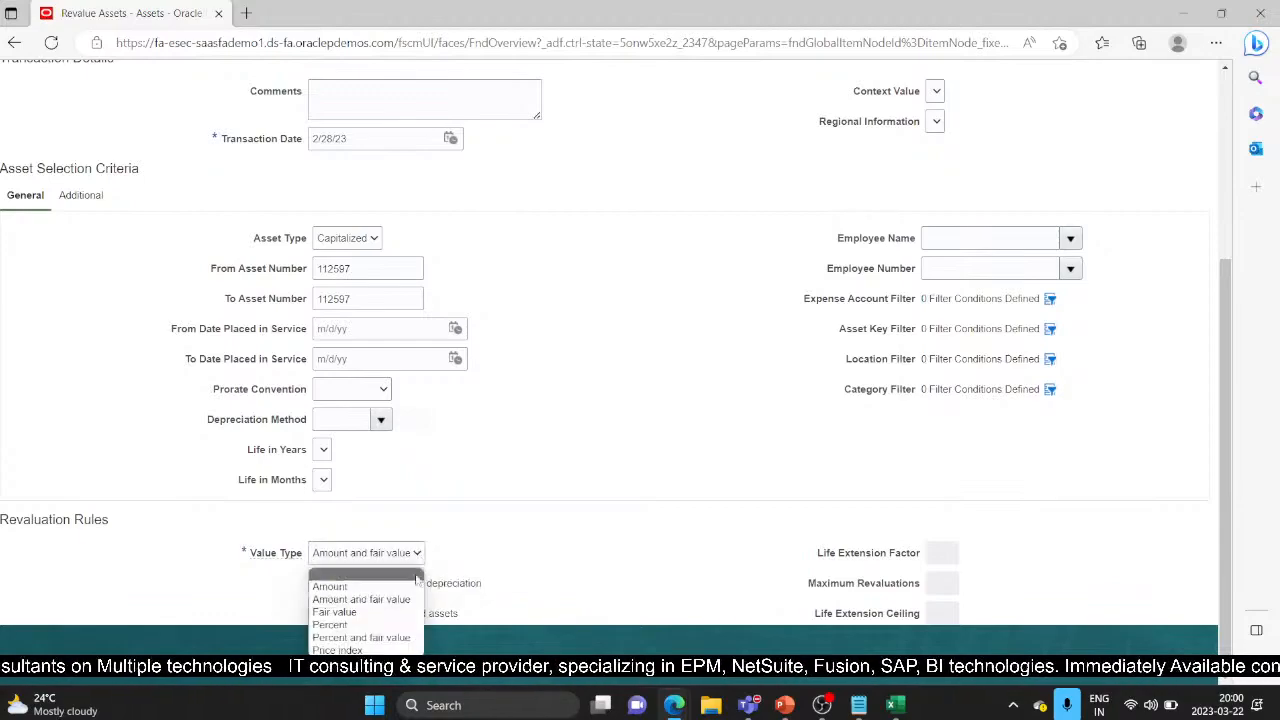
click(340, 612)
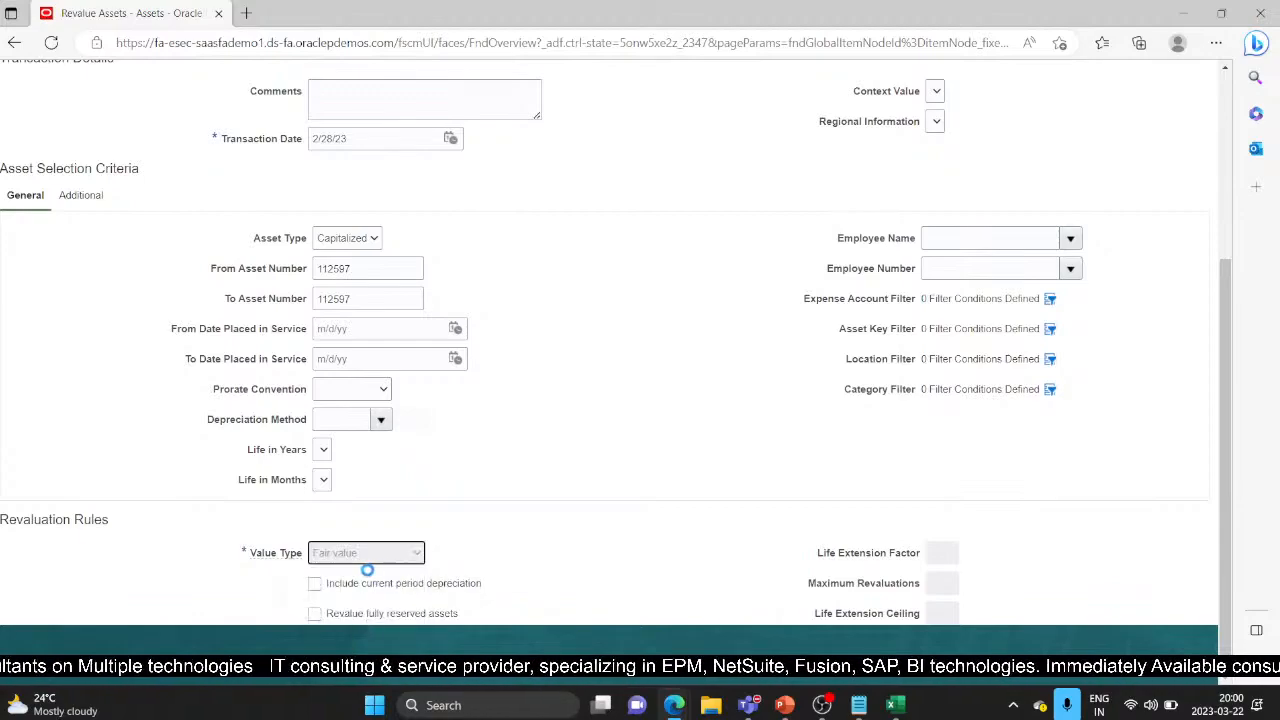
click(416, 555)
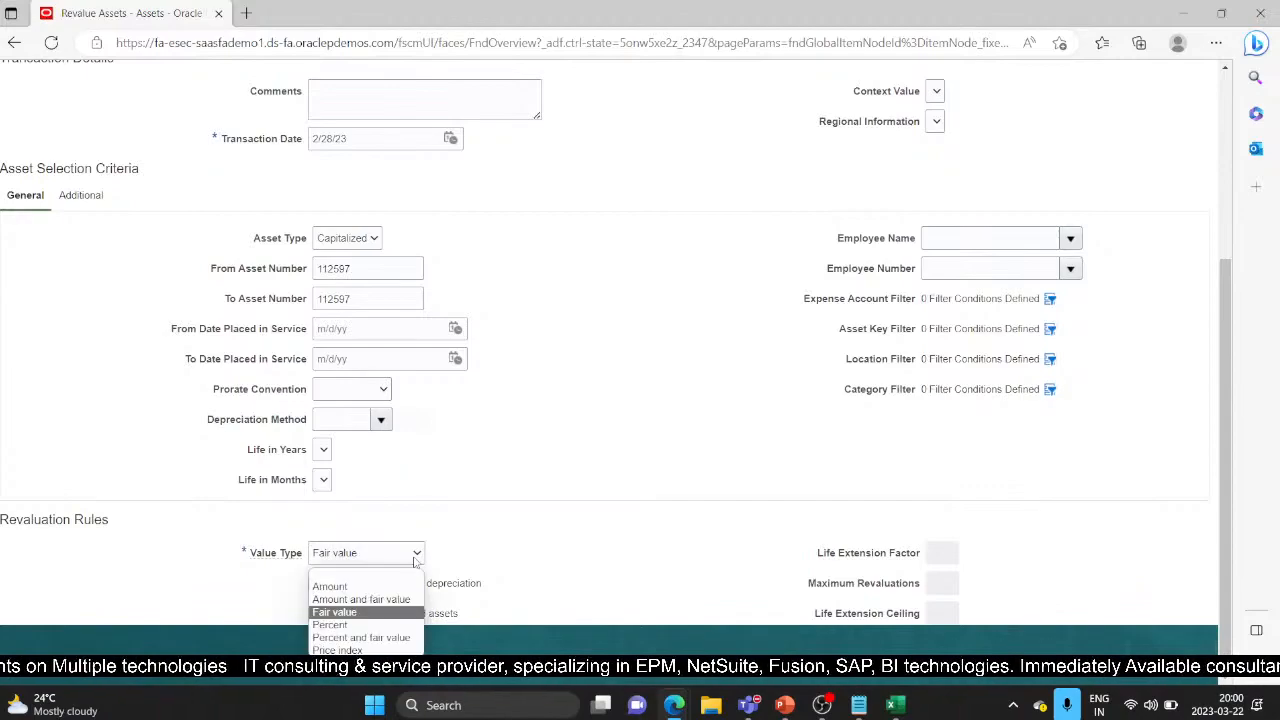
click(384, 628)
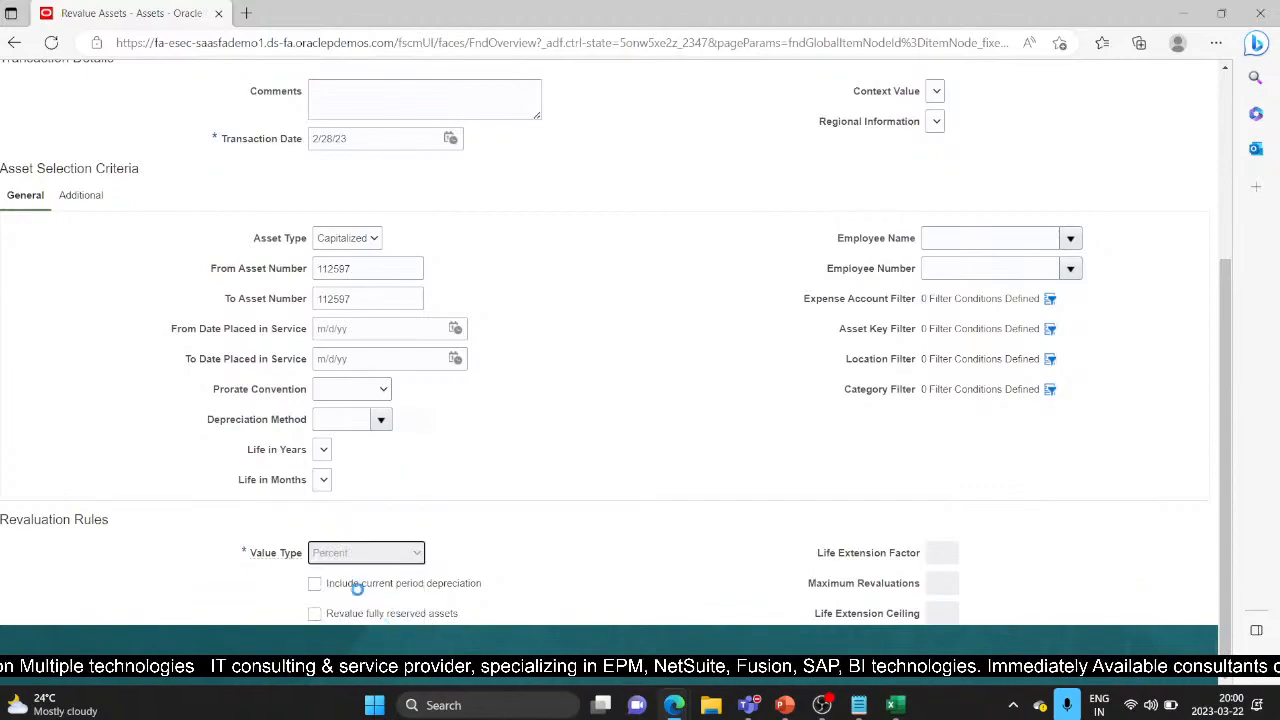
click(322, 552)
text(2)
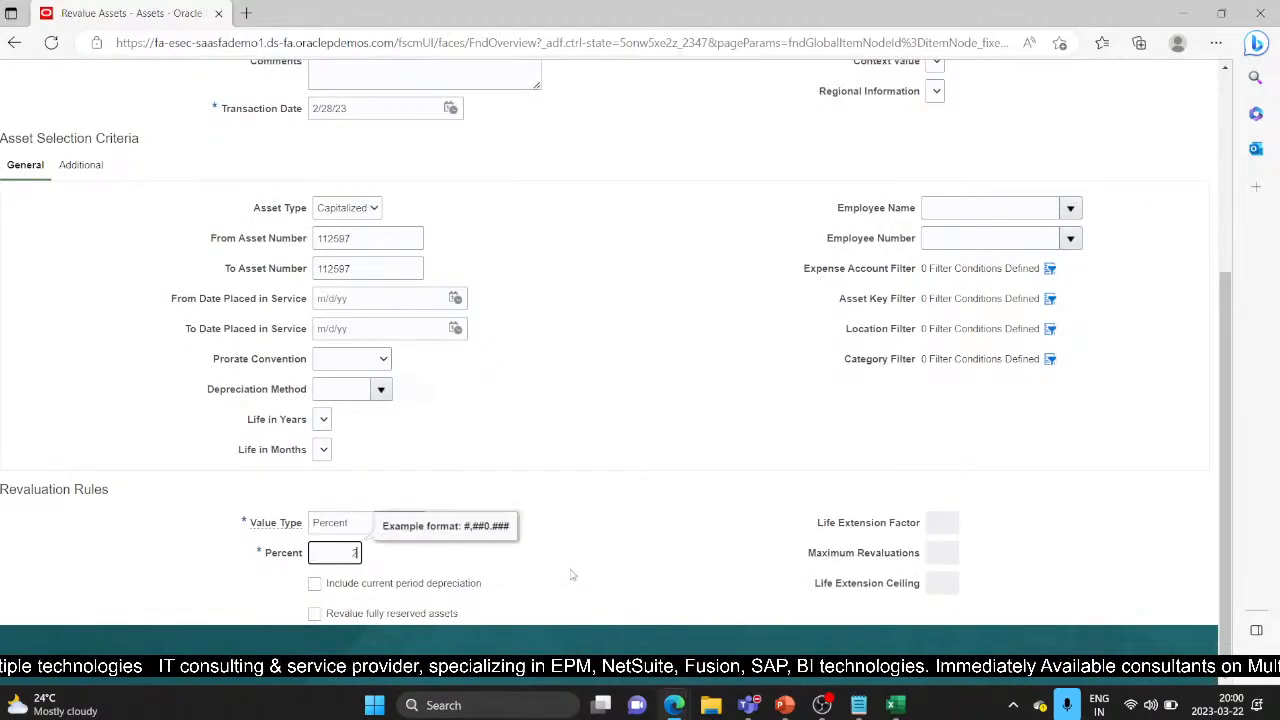
click(516, 609)
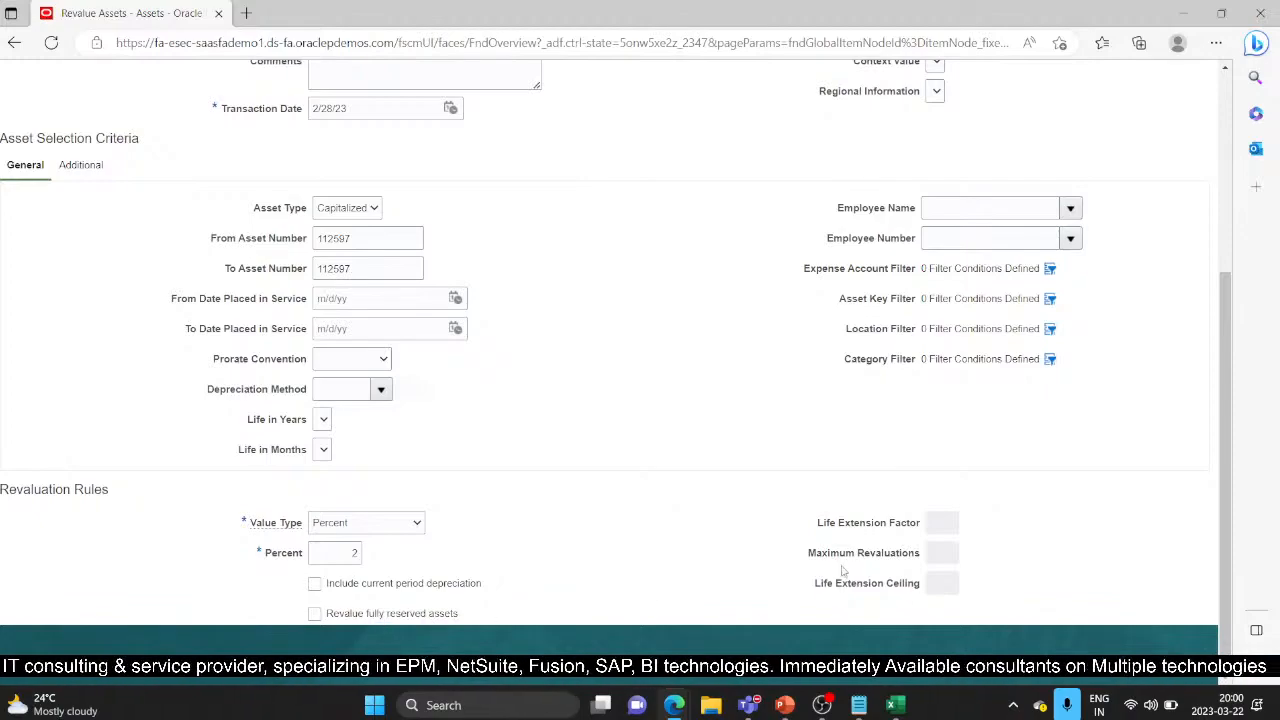
scroll(829, 572, up, 3)
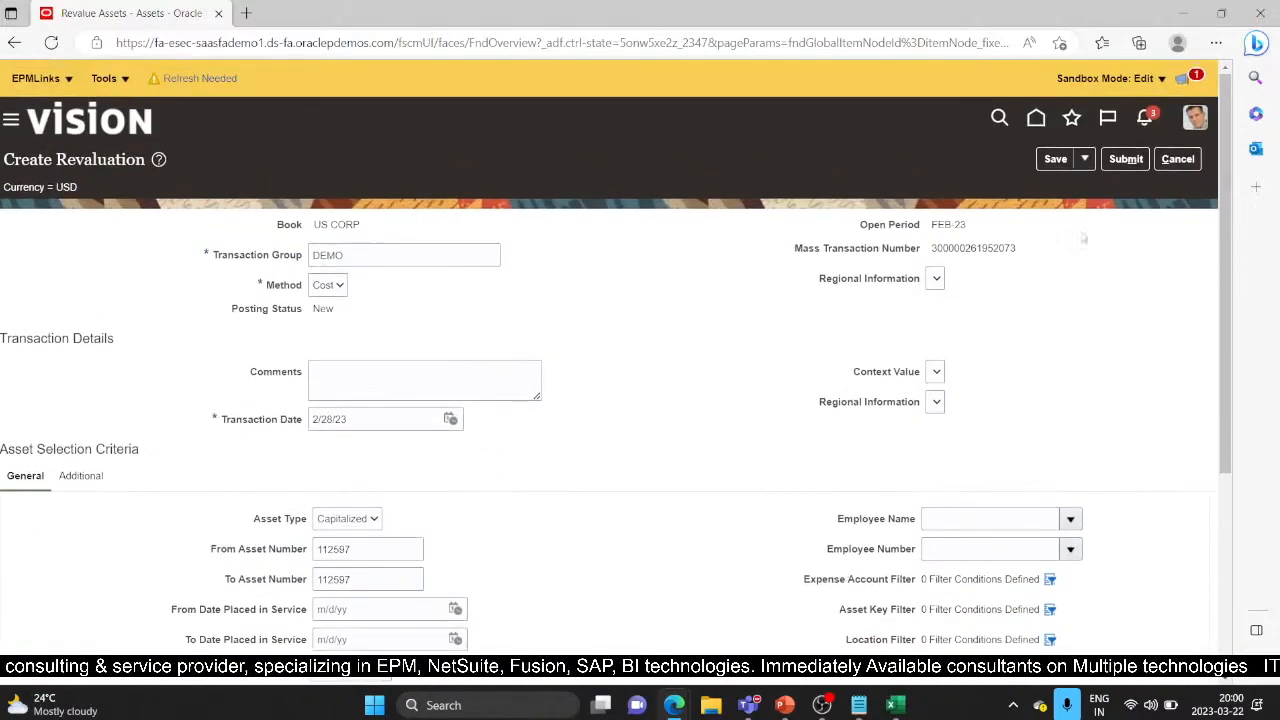
Submit the DEMO revaluation and reopen the New DEMO group for editing
click(1125, 158)
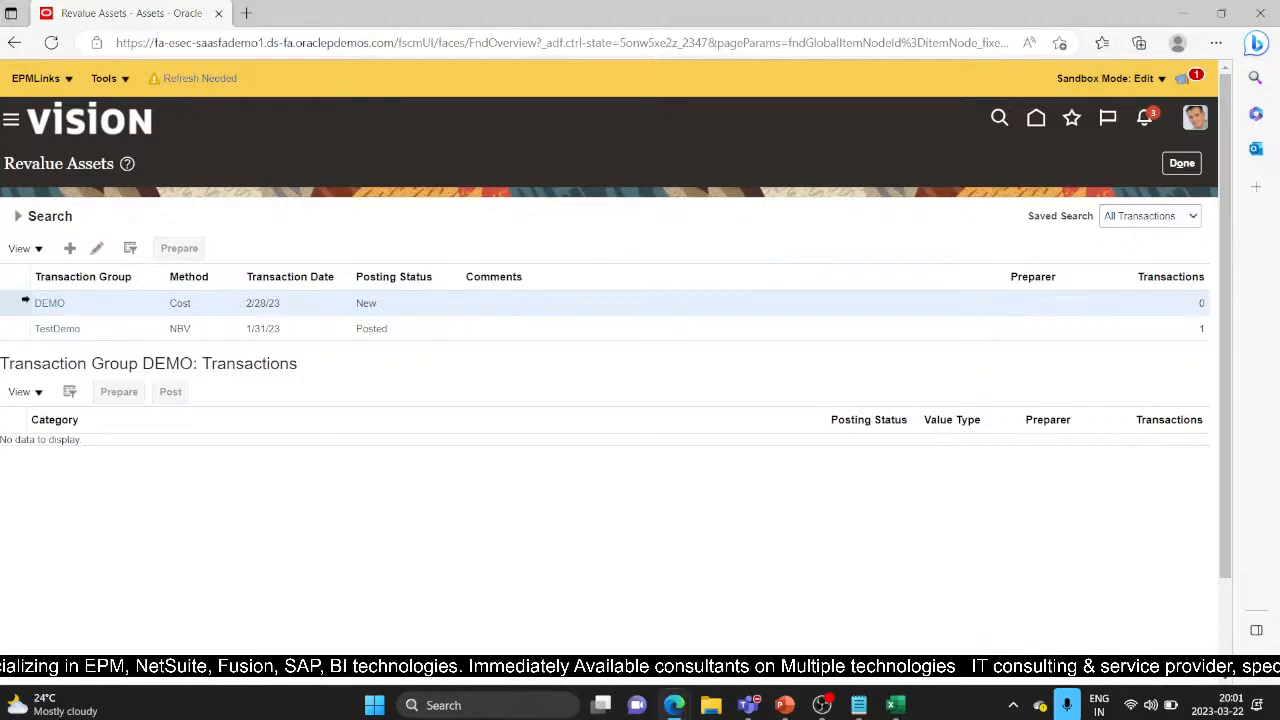
click(99, 249)
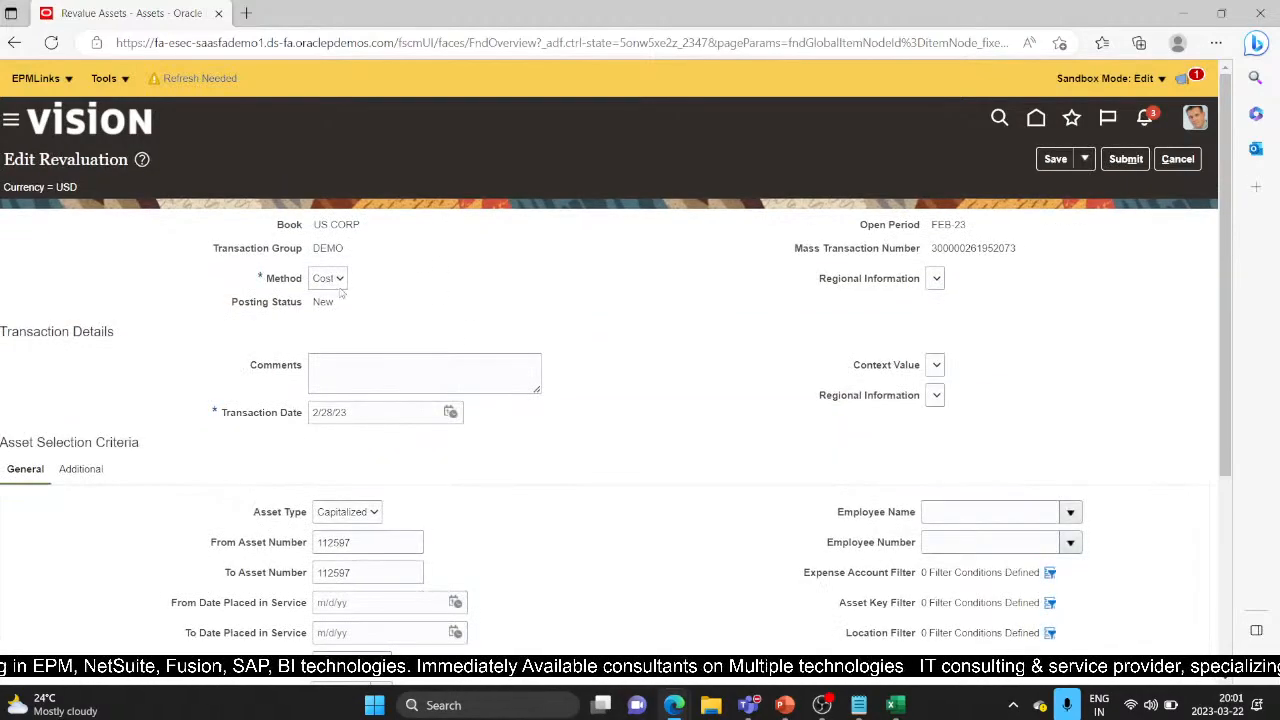
Switch the DEMO method to NBV, save and close, and prepare its revaluation spreadsheet
click(335, 280)
click(325, 318)
scroll(531, 352, down, 3)
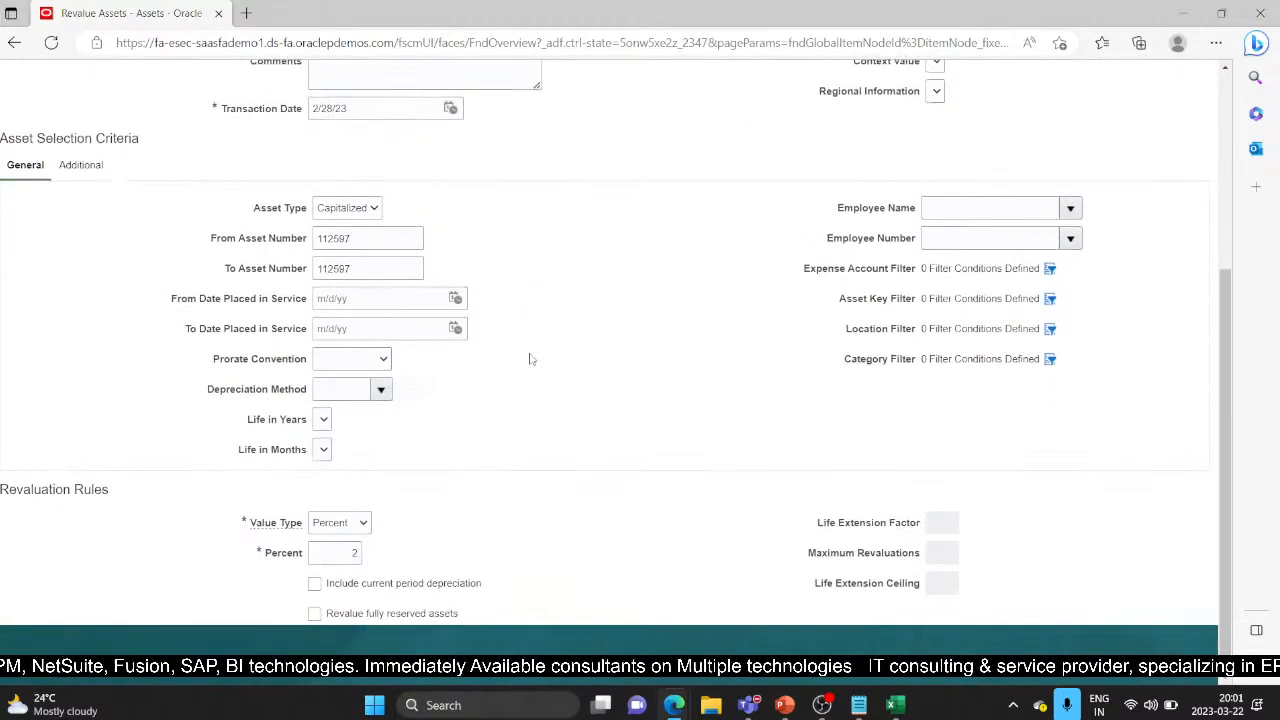
scroll(529, 360, up, 3)
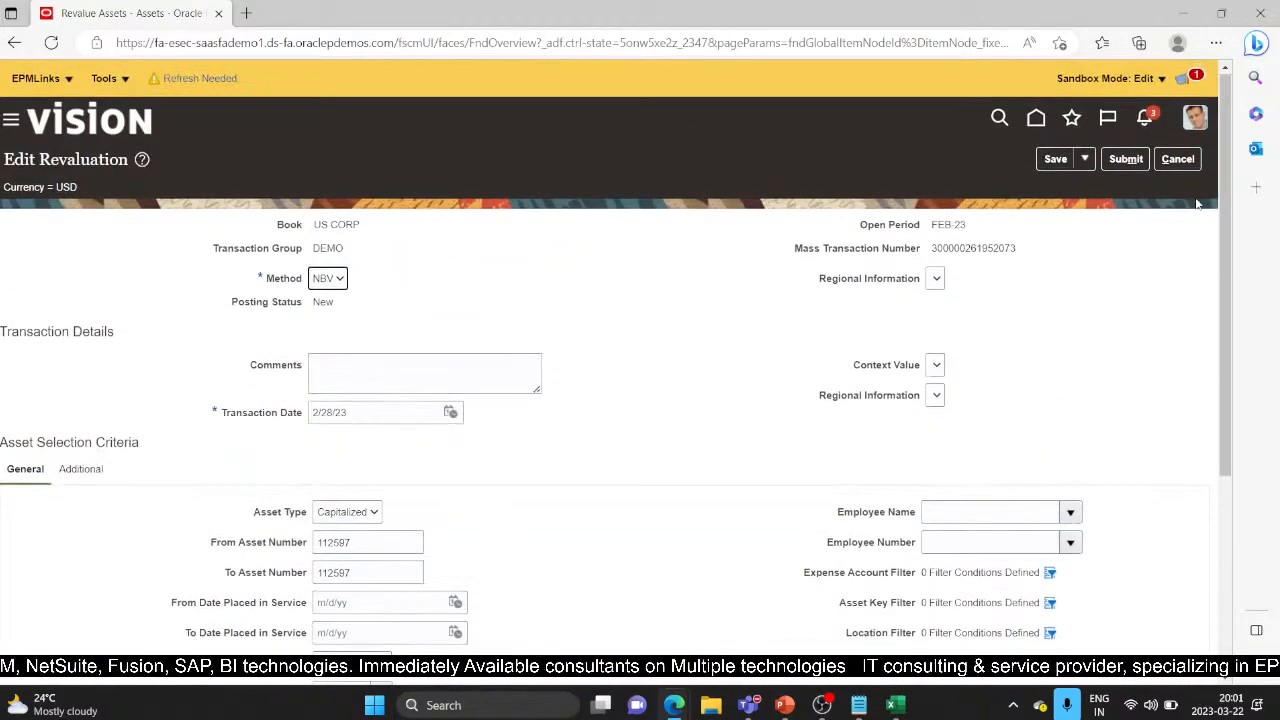
click(1084, 159)
click(1078, 190)
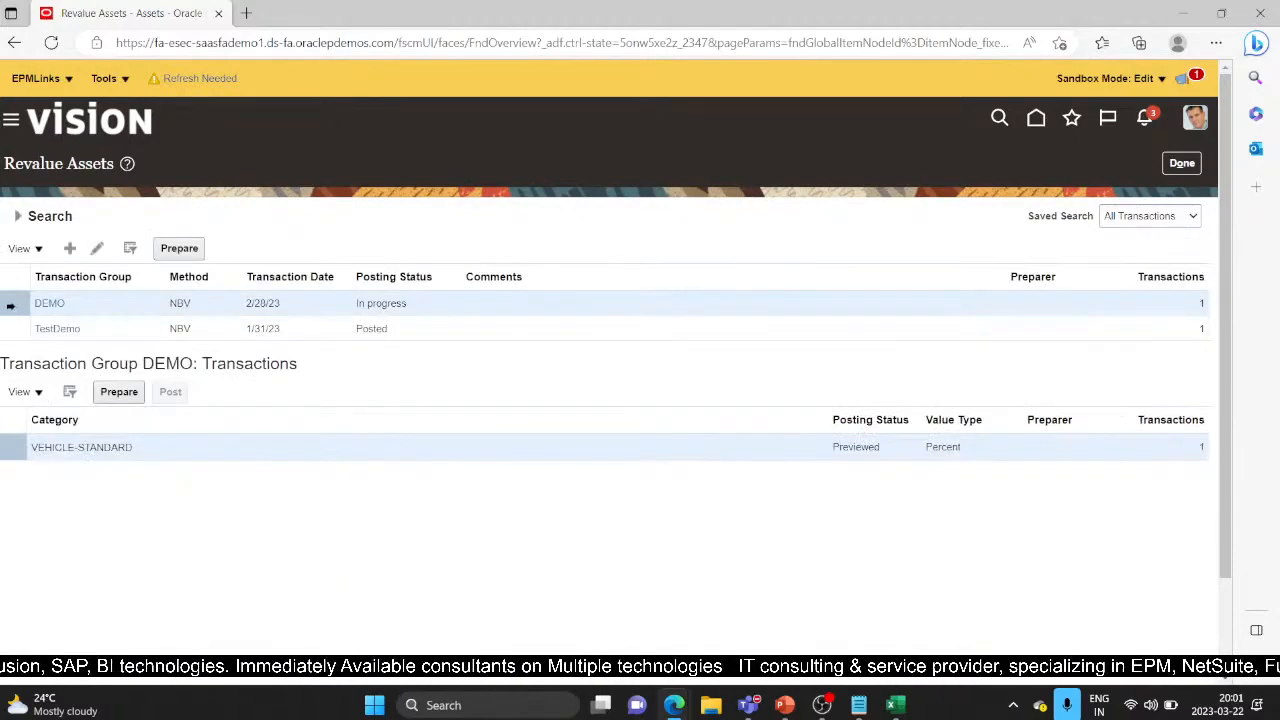
click(187, 249)
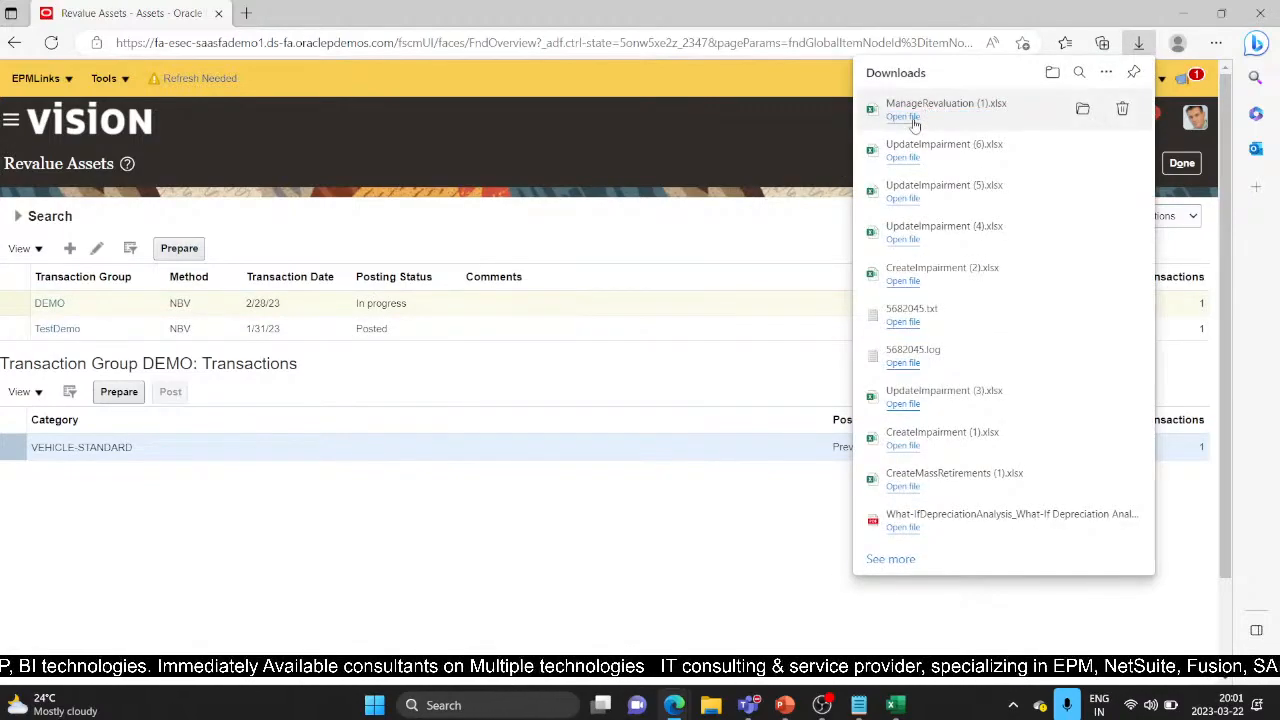
Open ManageRevaluation (1).xlsx, close UpdateImpairment without saving, and enable editing on ManageRevaluation
click(903, 117)
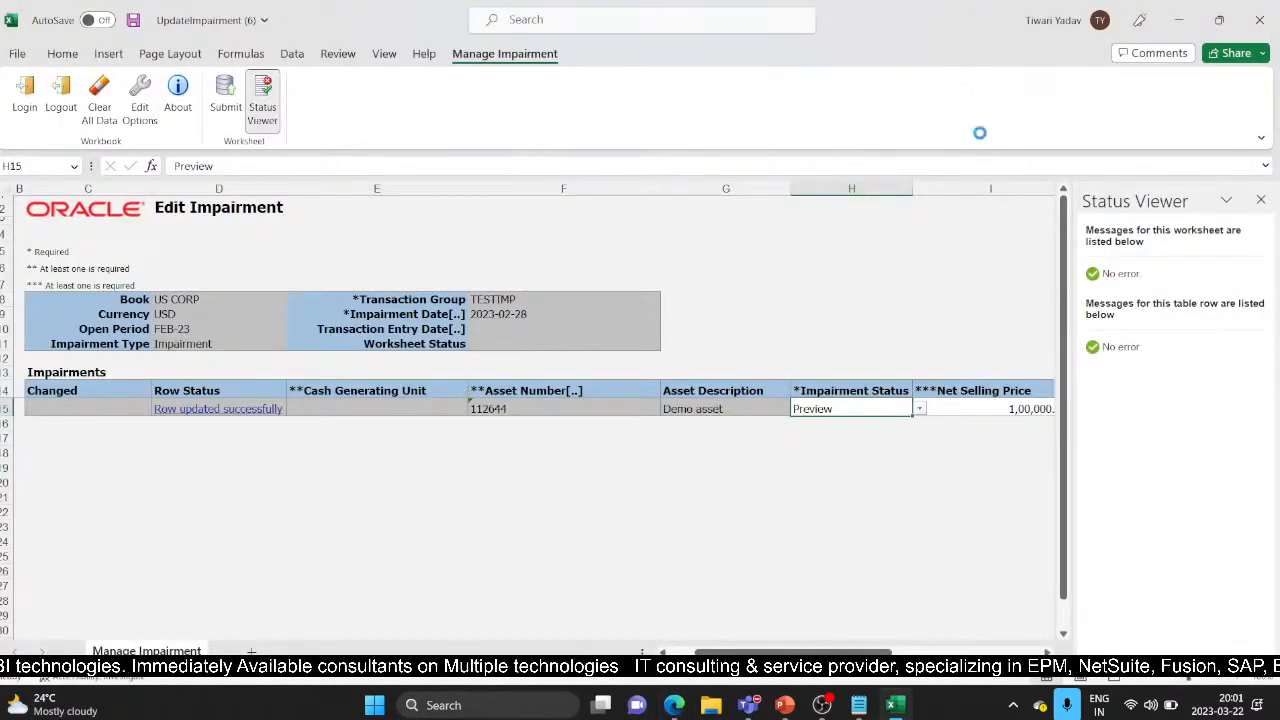
mouse_move(893, 707)
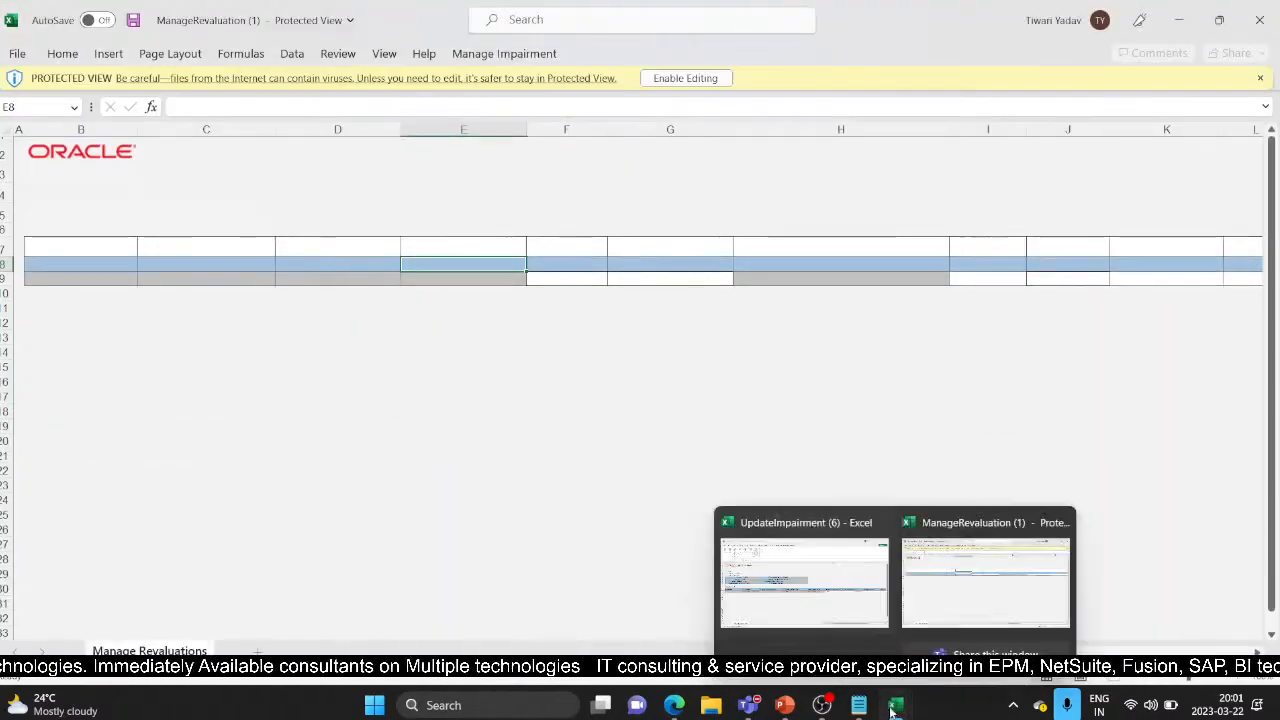
click(805, 570)
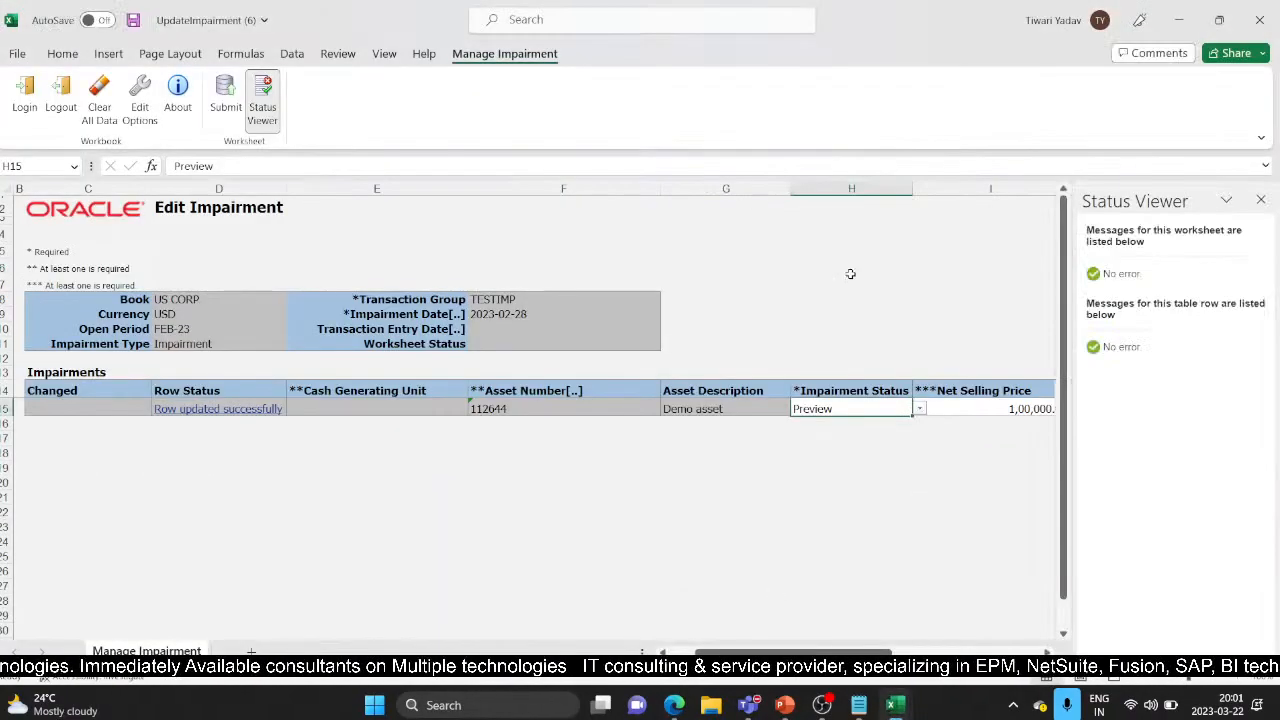
click(1264, 14)
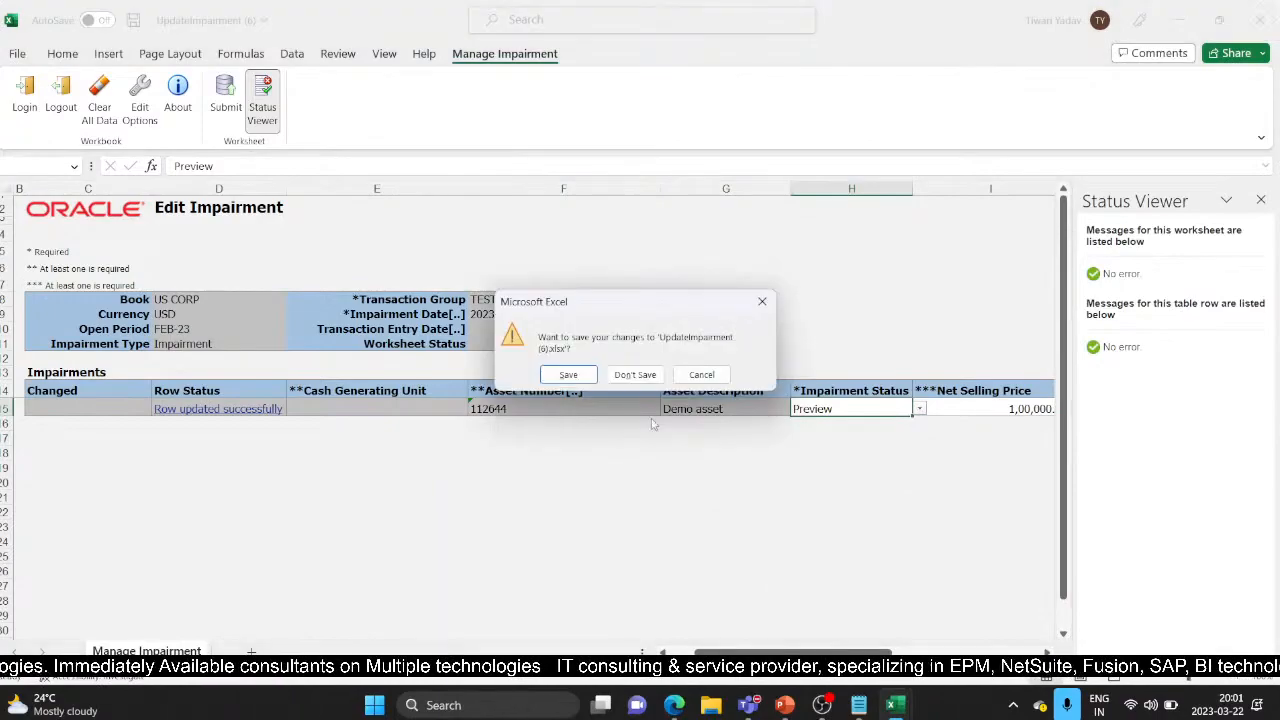
click(636, 375)
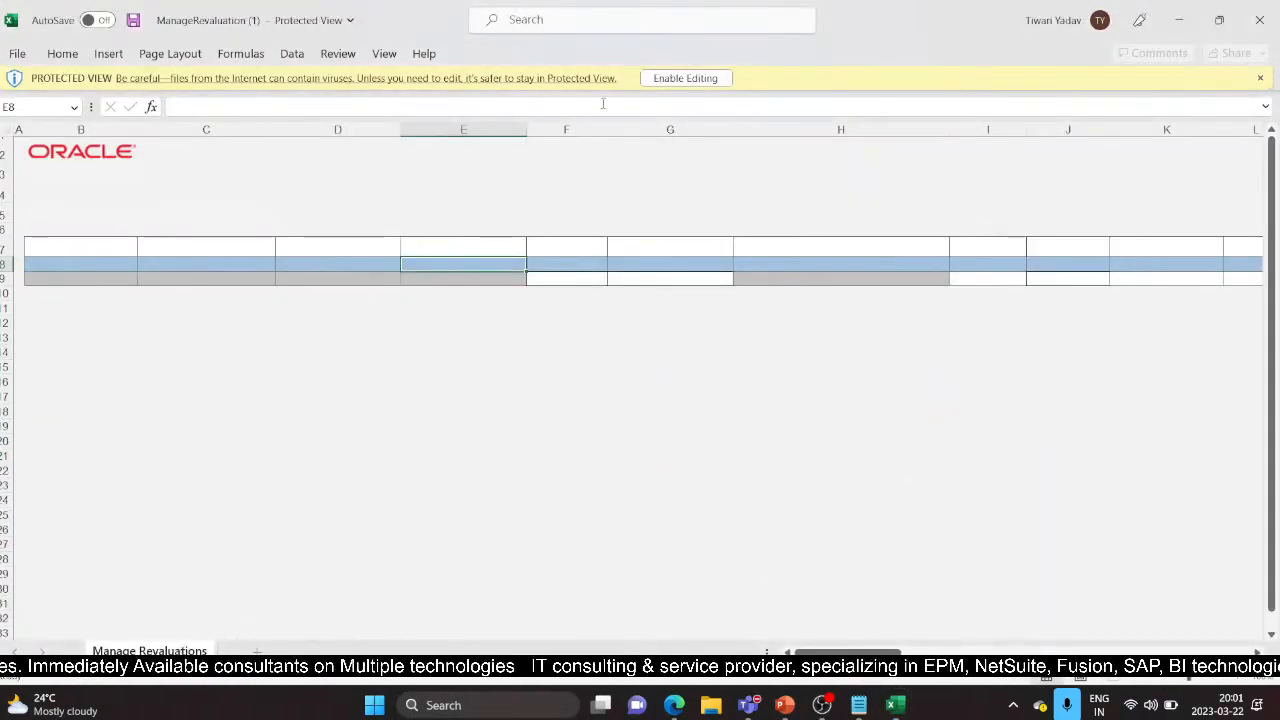
click(680, 79)
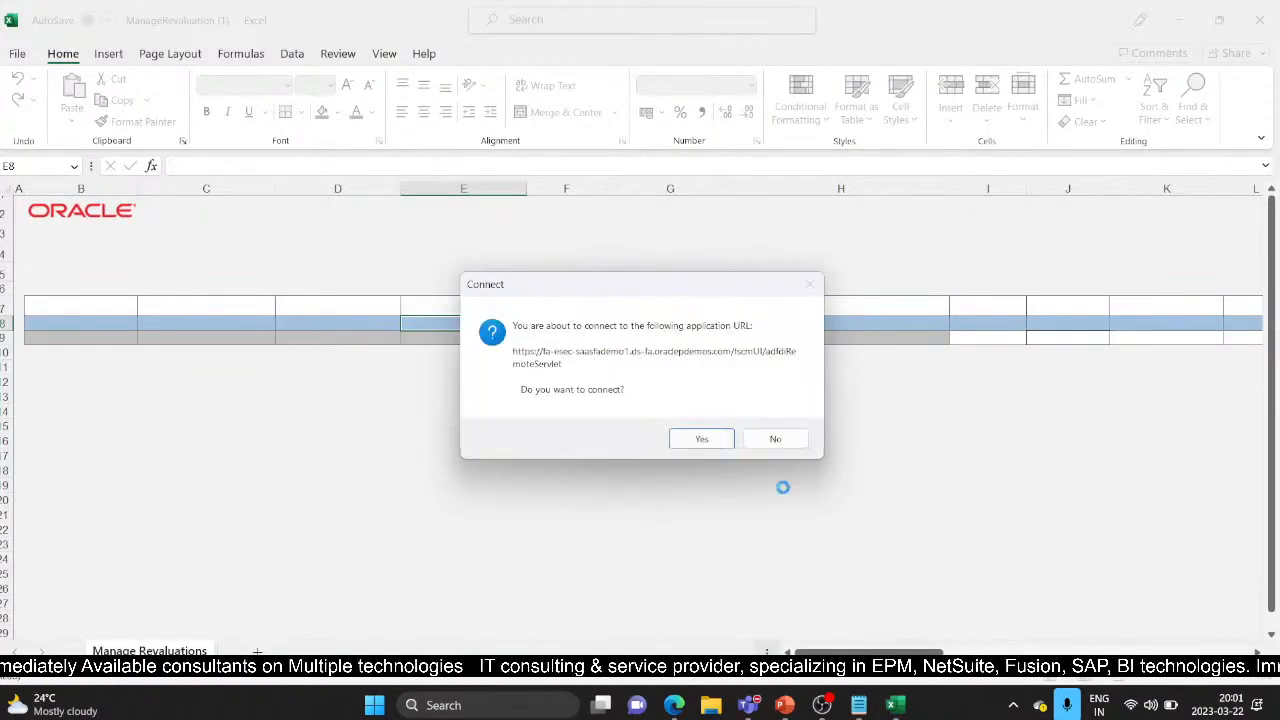
Connect the workbook to Oracle and sign in with the user ID and password saved in Notepad
click(703, 438)
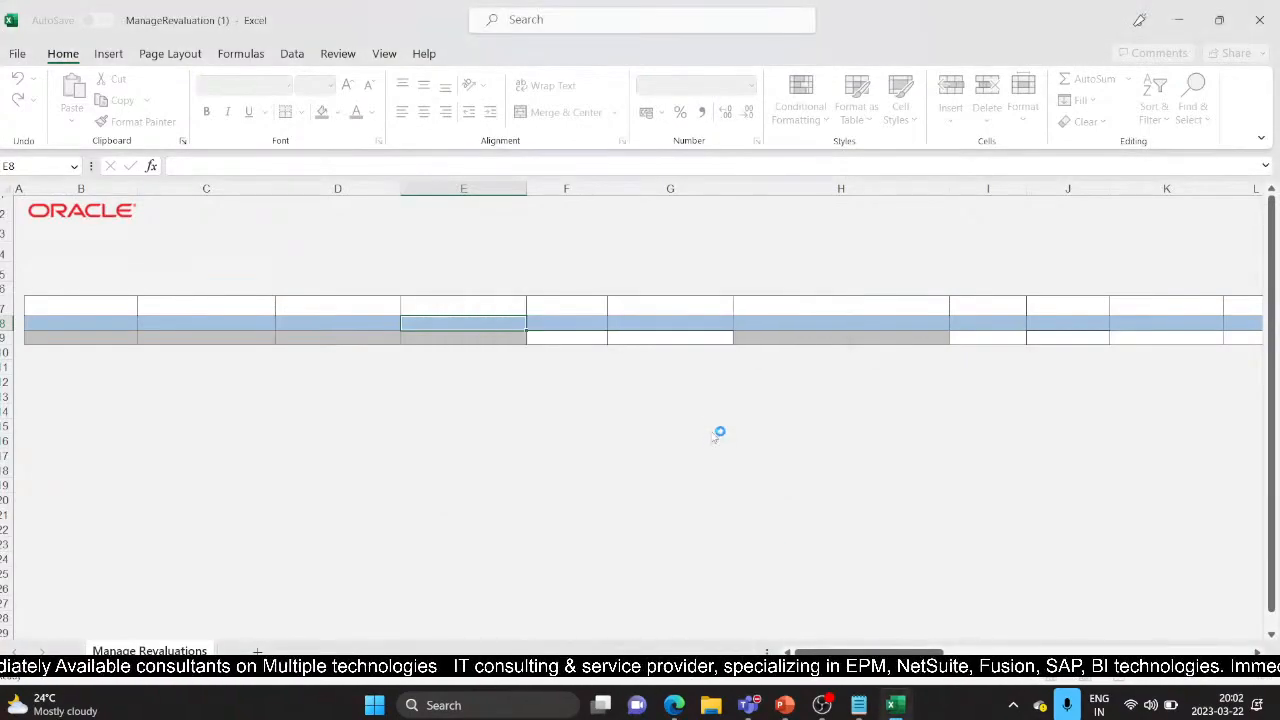
click(850, 706)
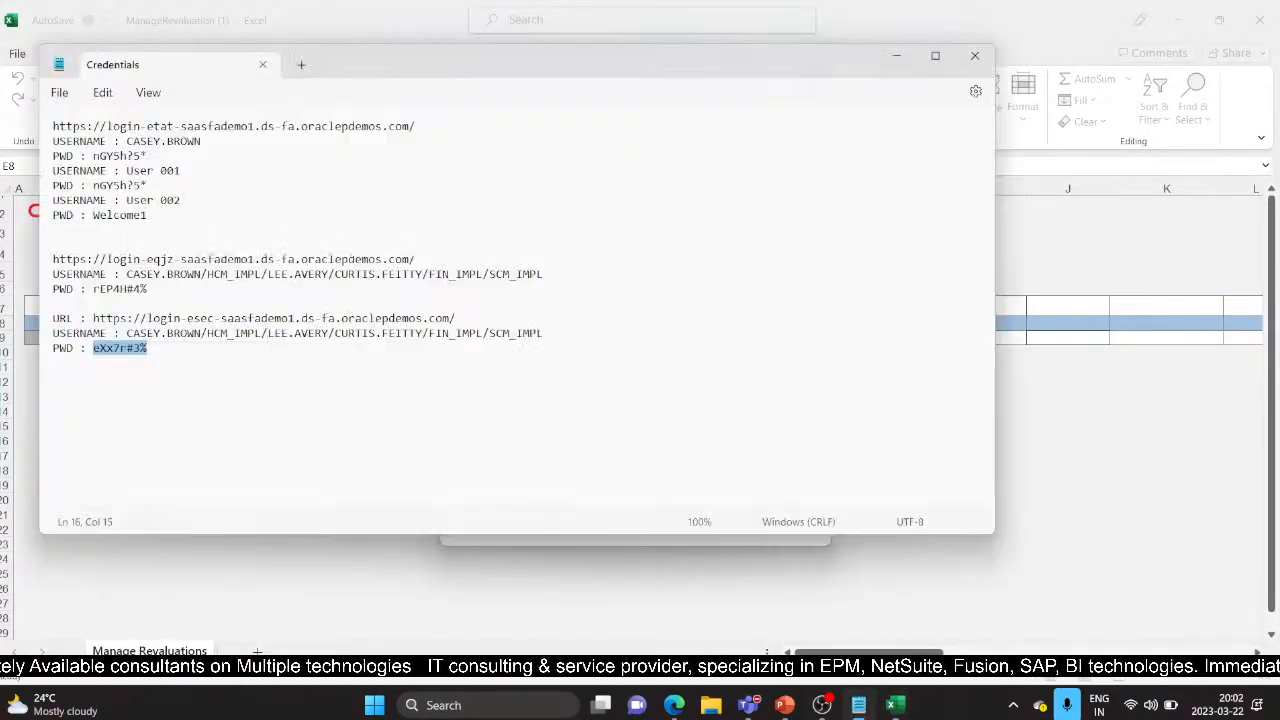
key(alt+Tab)
click(564, 378)
text(Case)
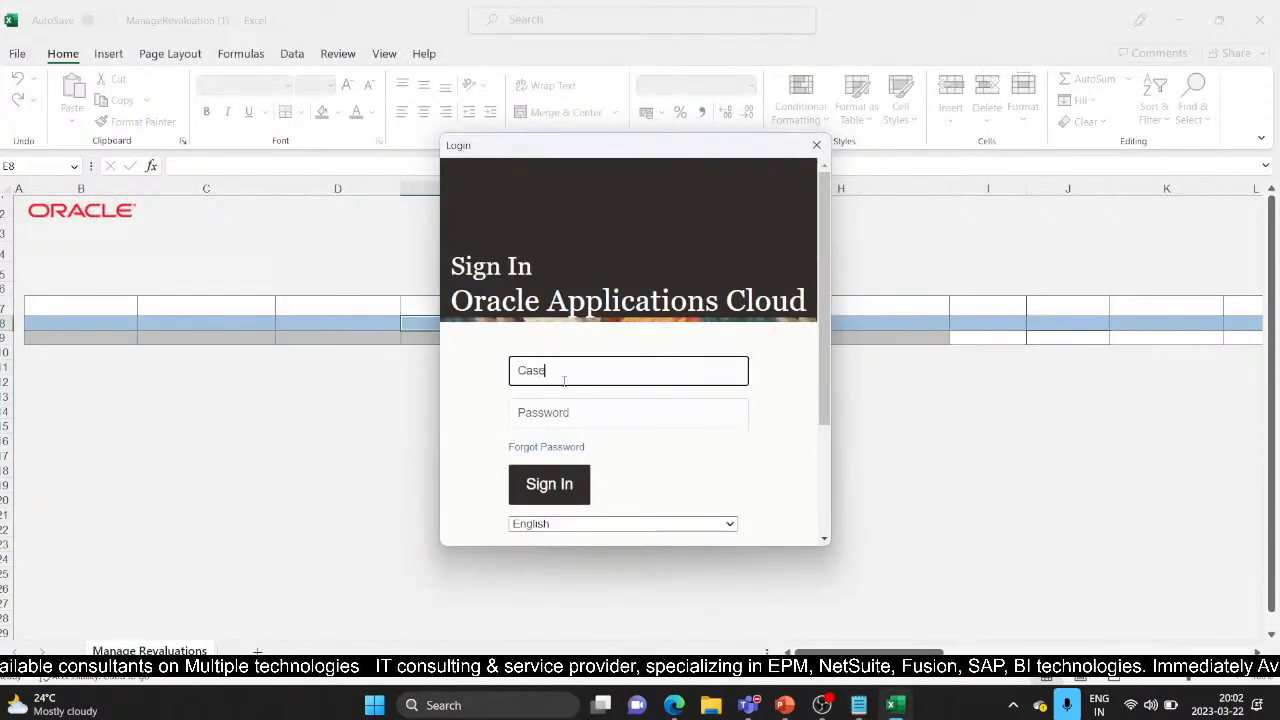
text(y.brown)
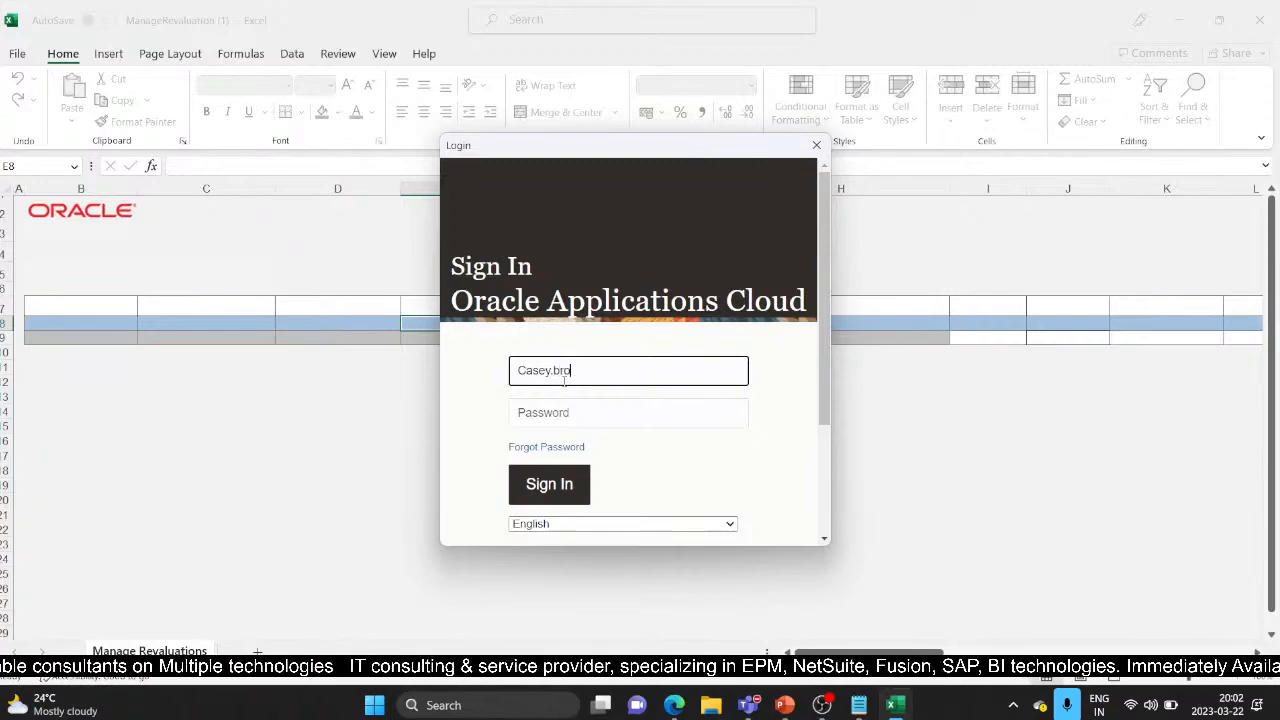
key(Tab)
text(********)
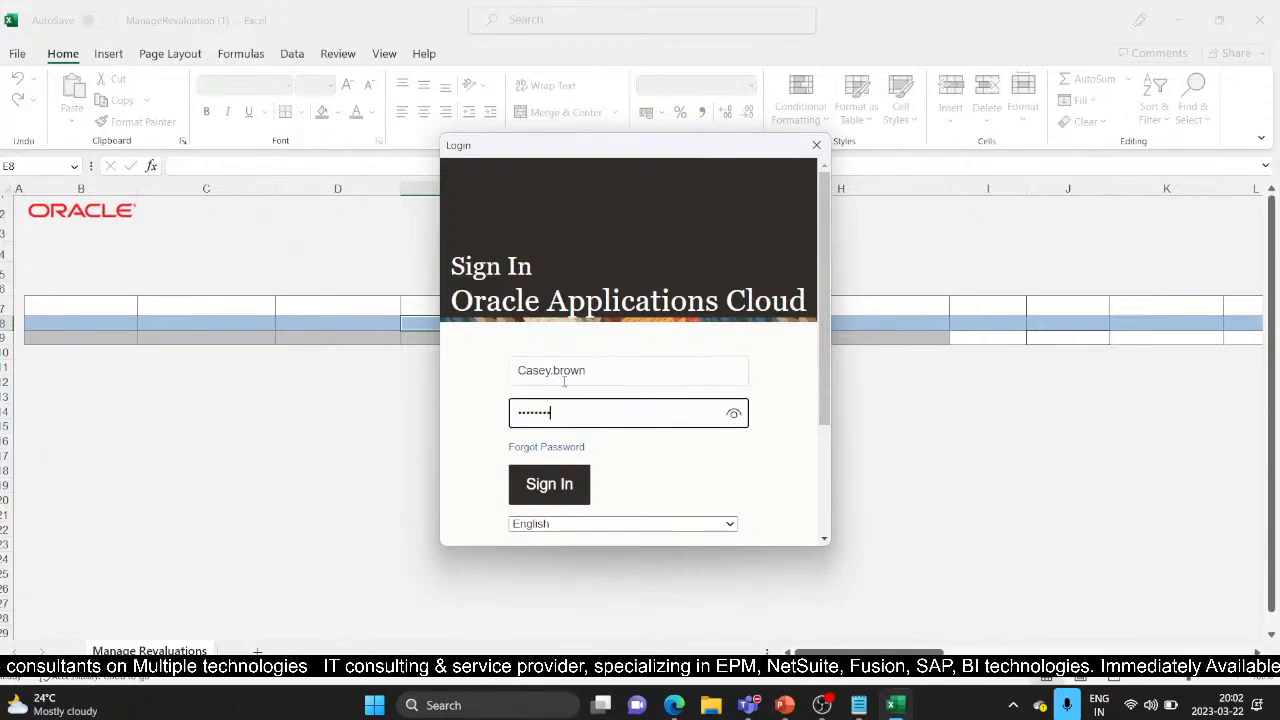
click(543, 484)
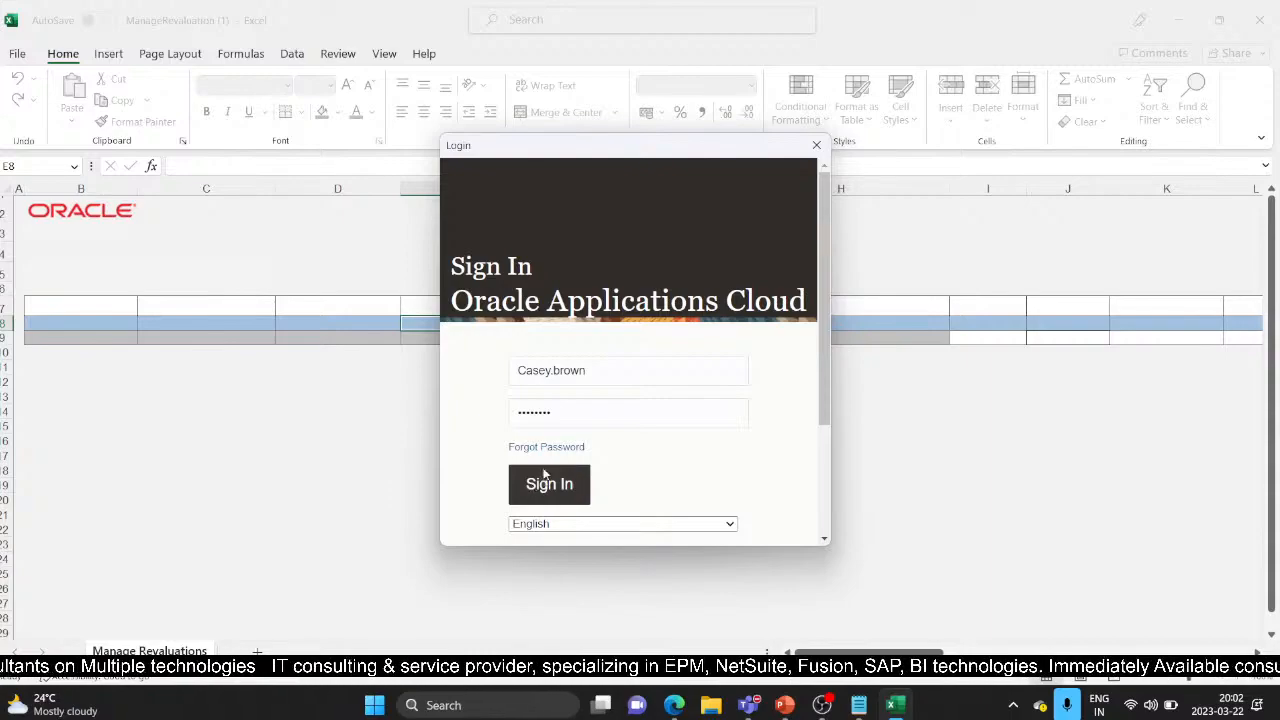
click(549, 486)
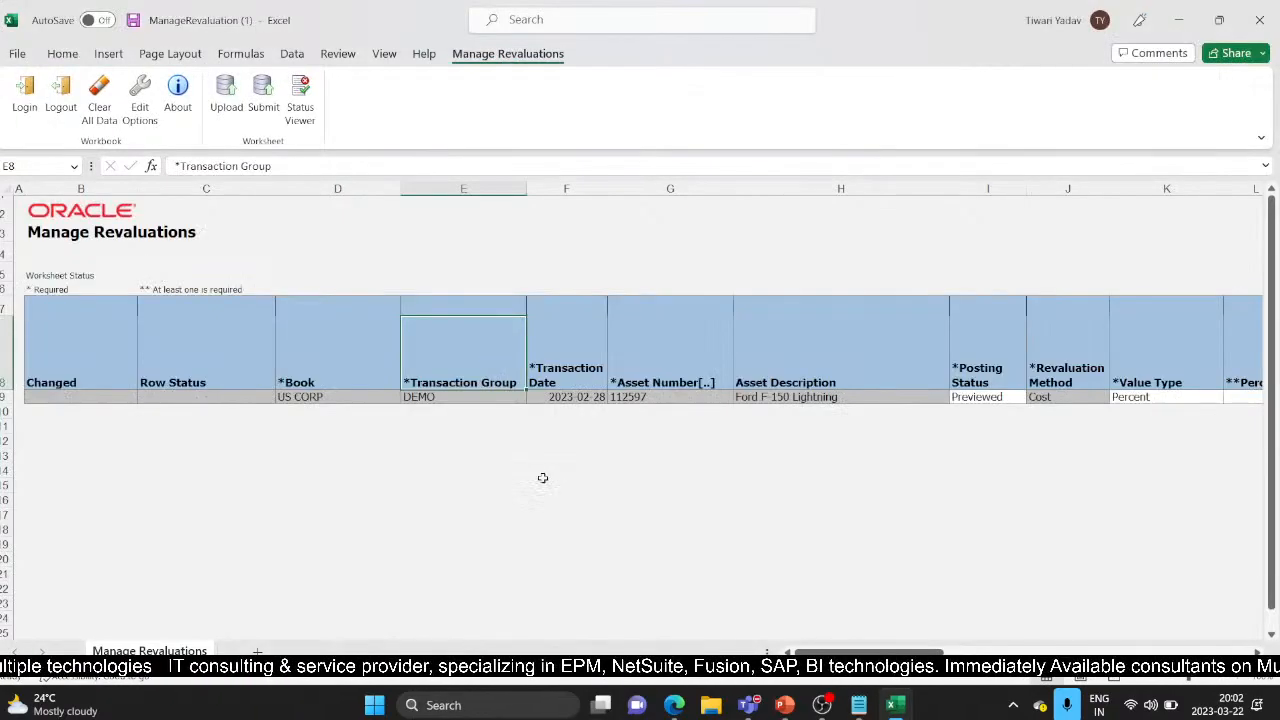
Set the Posting Status of asset 112597 to Post and review the row's columns
click(1005, 398)
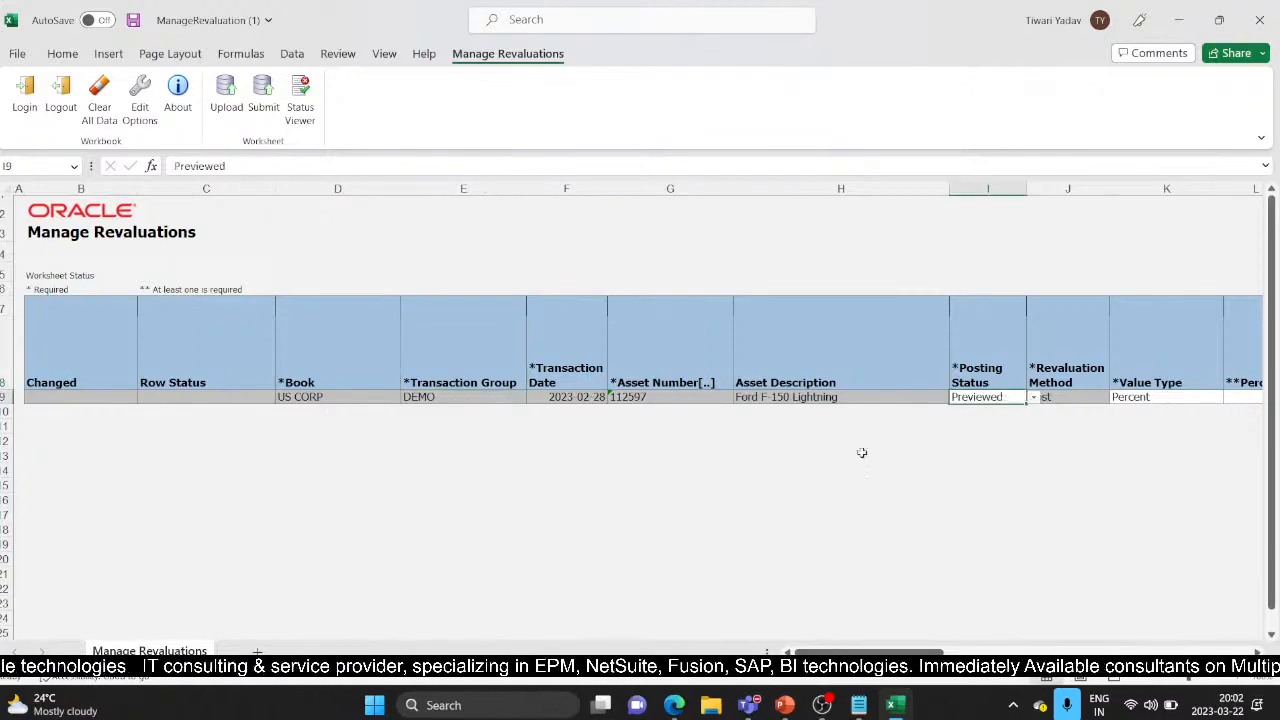
click(1033, 398)
click(993, 432)
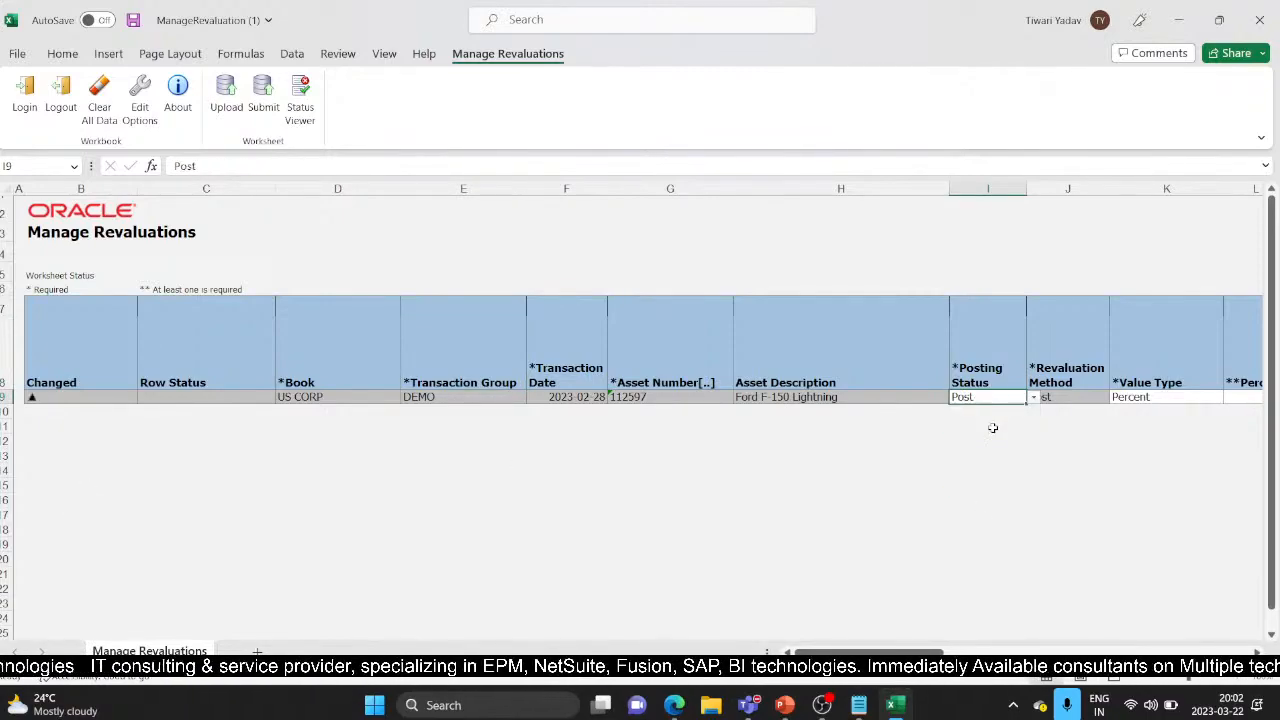
drag(905, 652, 986, 650)
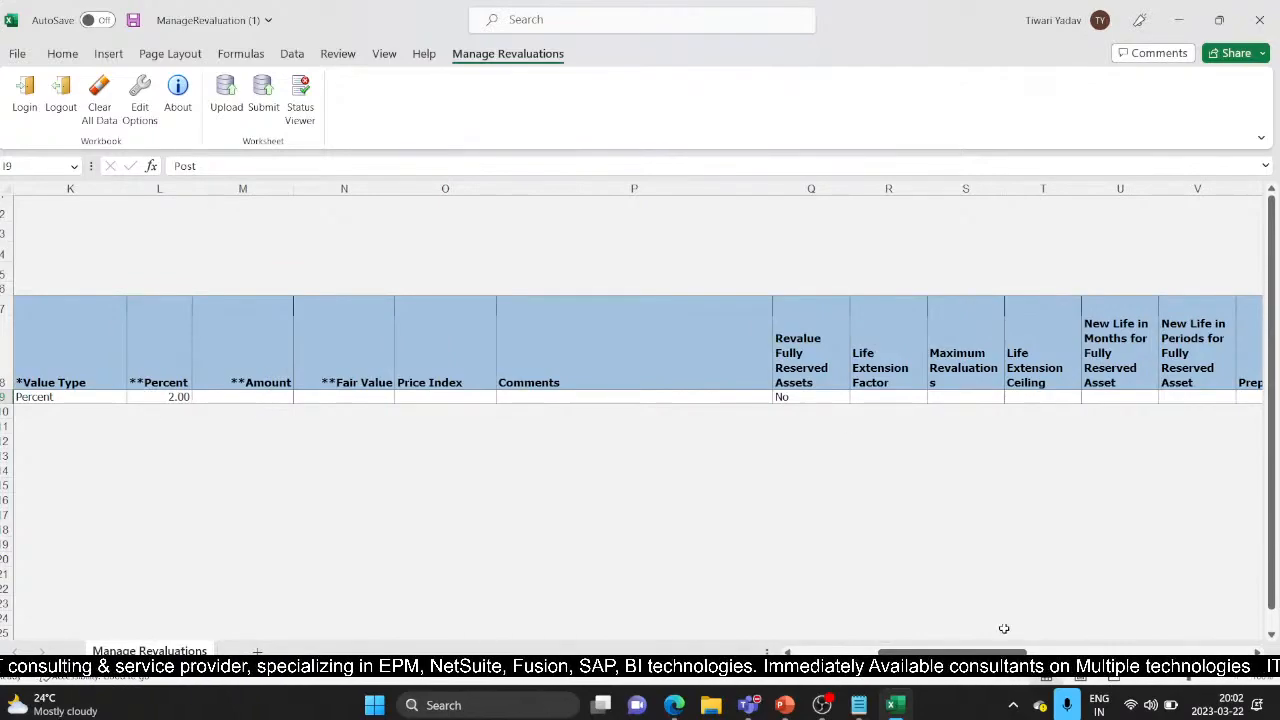
drag(988, 652, 1081, 652)
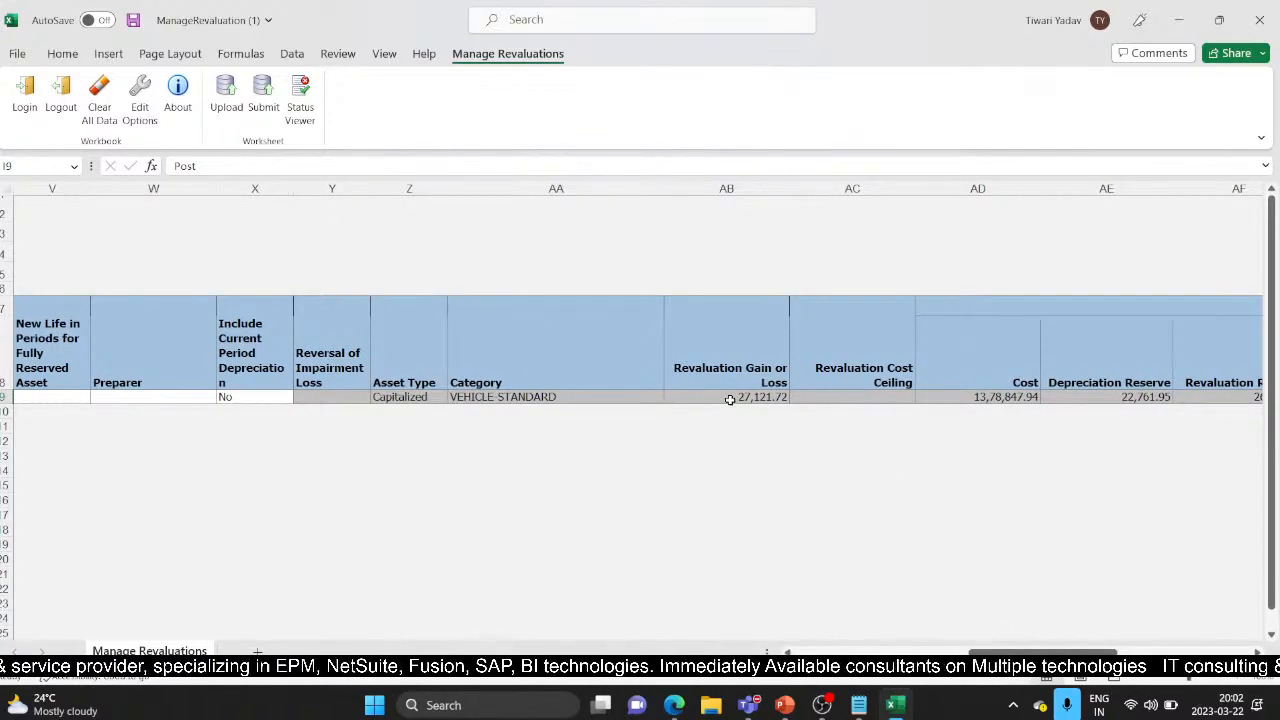
drag(1087, 652, 943, 641)
drag(850, 651, 795, 645)
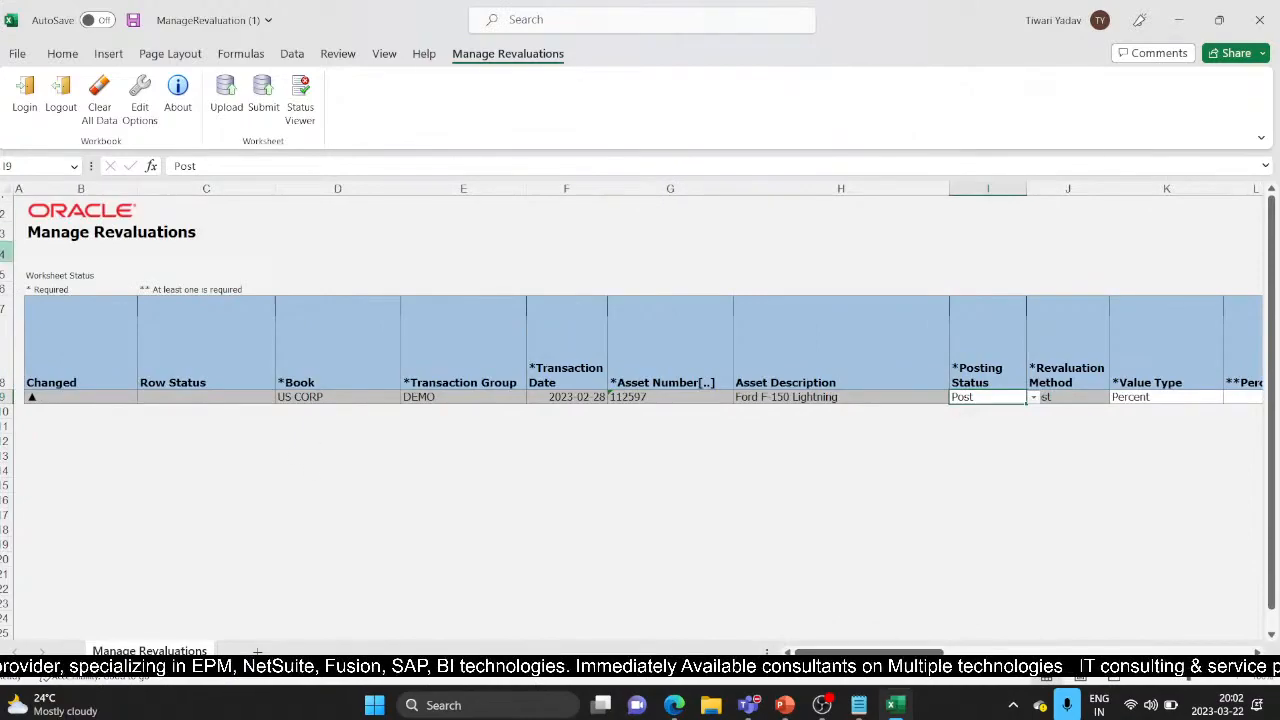
Submit the row to Oracle with the default upload options and return to Revalue Assets
click(260, 95)
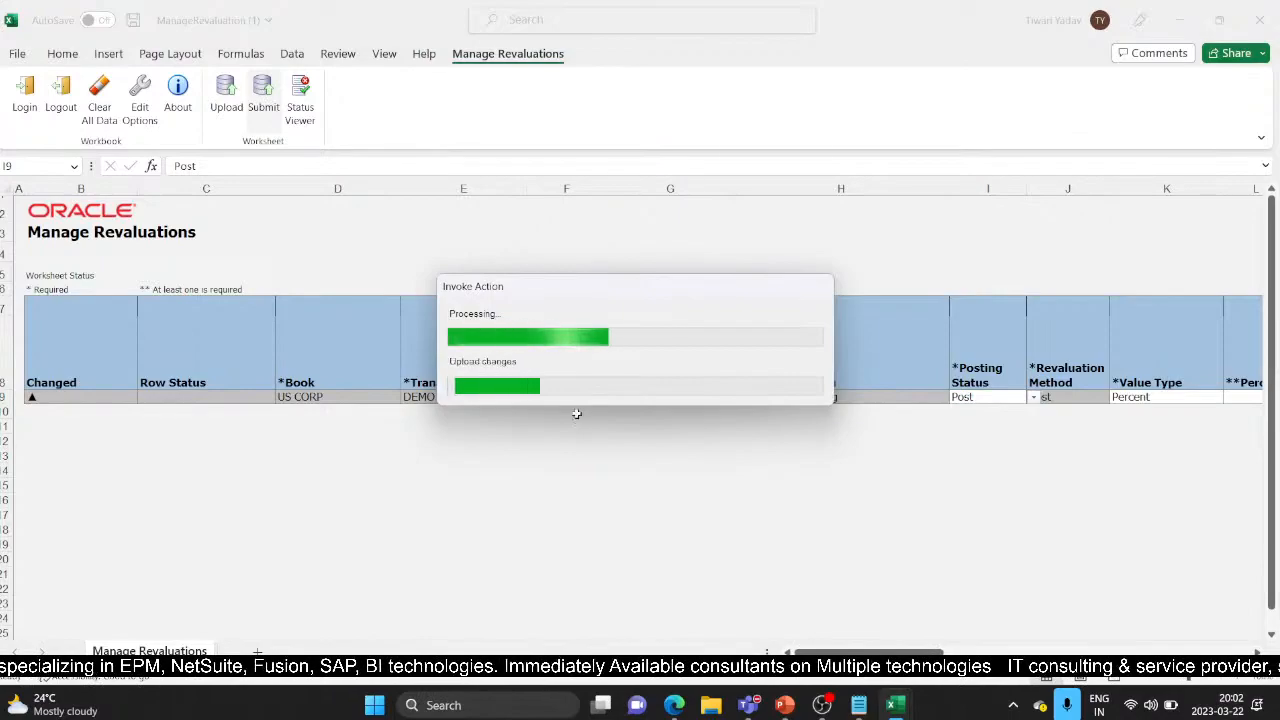
click(650, 370)
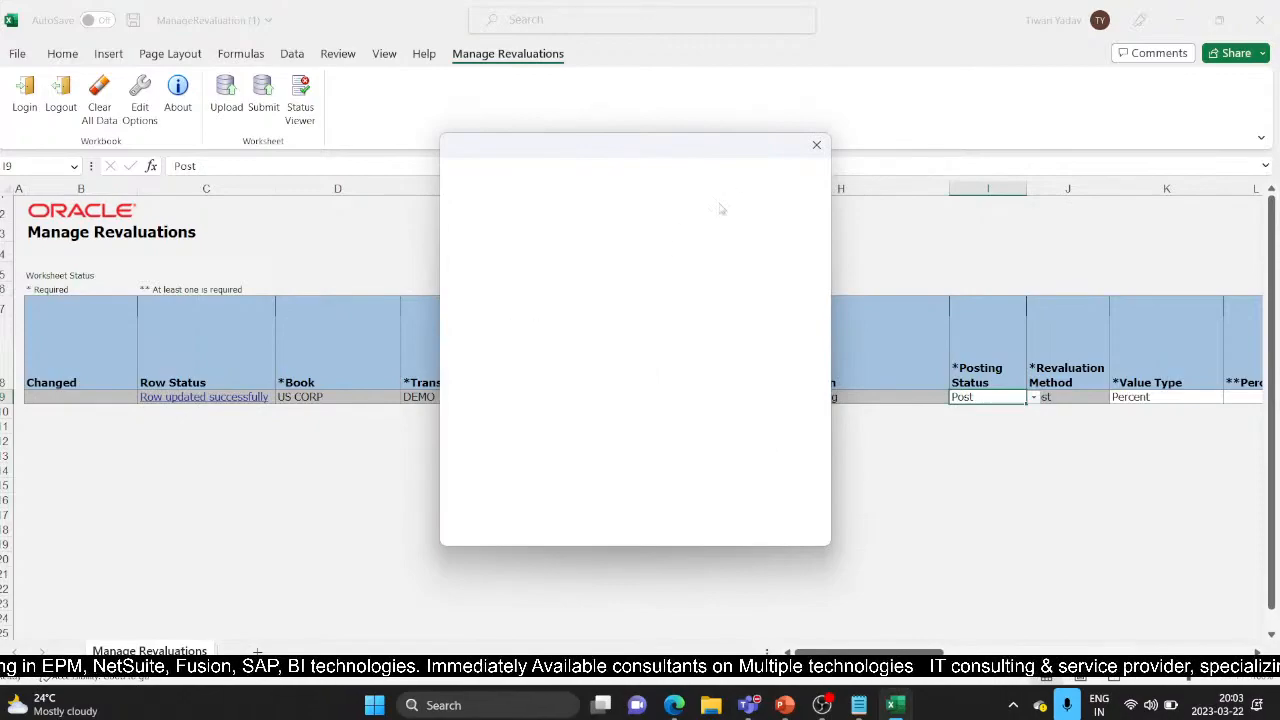
mouse_move(674, 705)
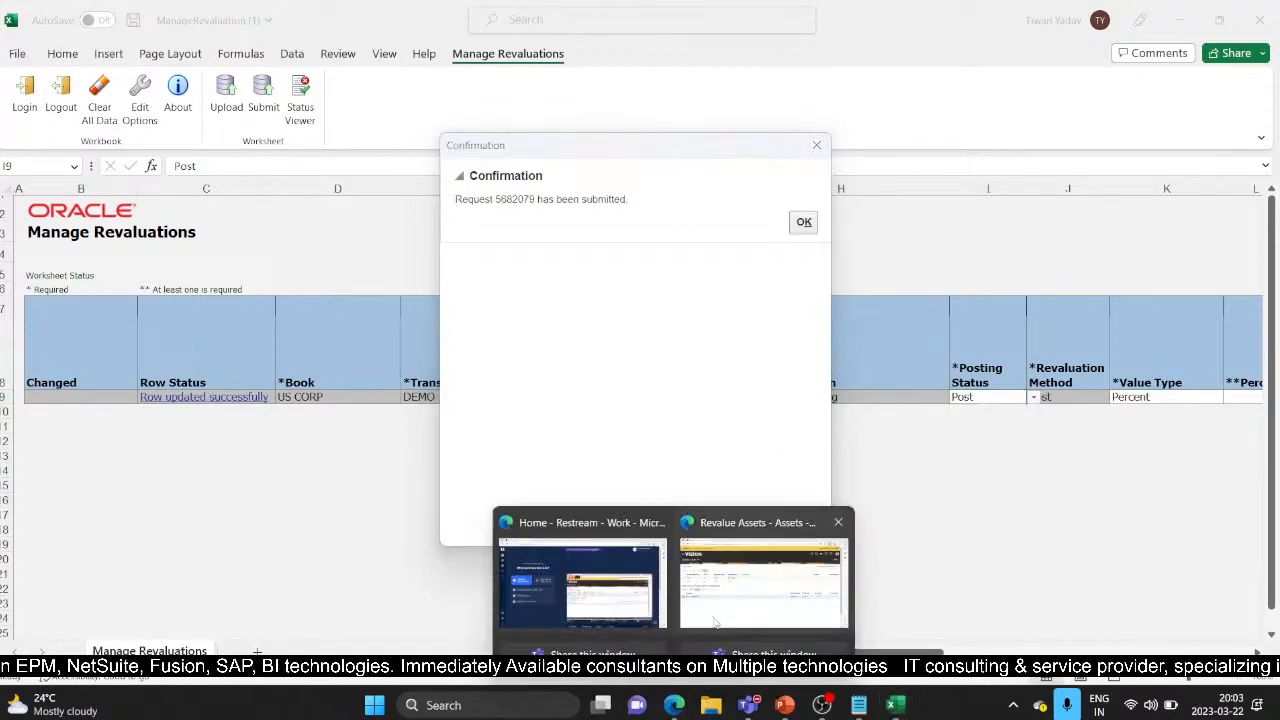
click(744, 585)
click(441, 483)
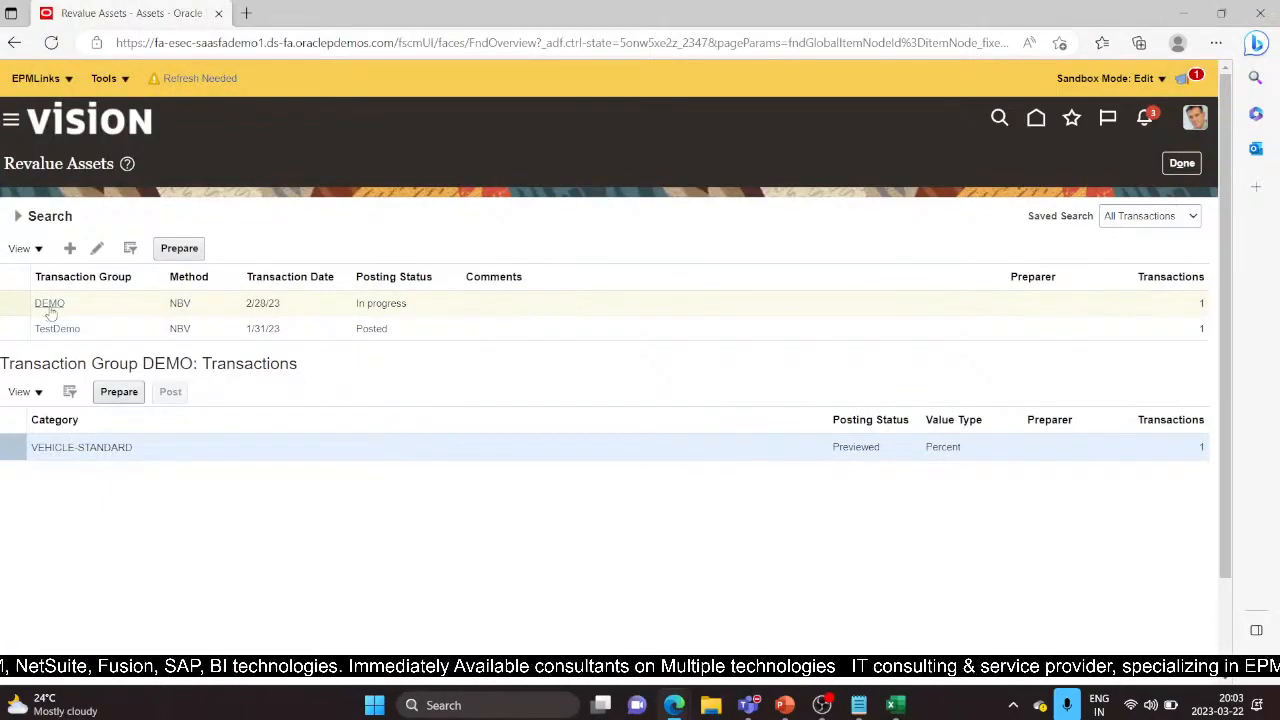
Leave Revalue Assets and search Asset Inquiry for asset 112597 to see revaluation 357560
click(1186, 165)
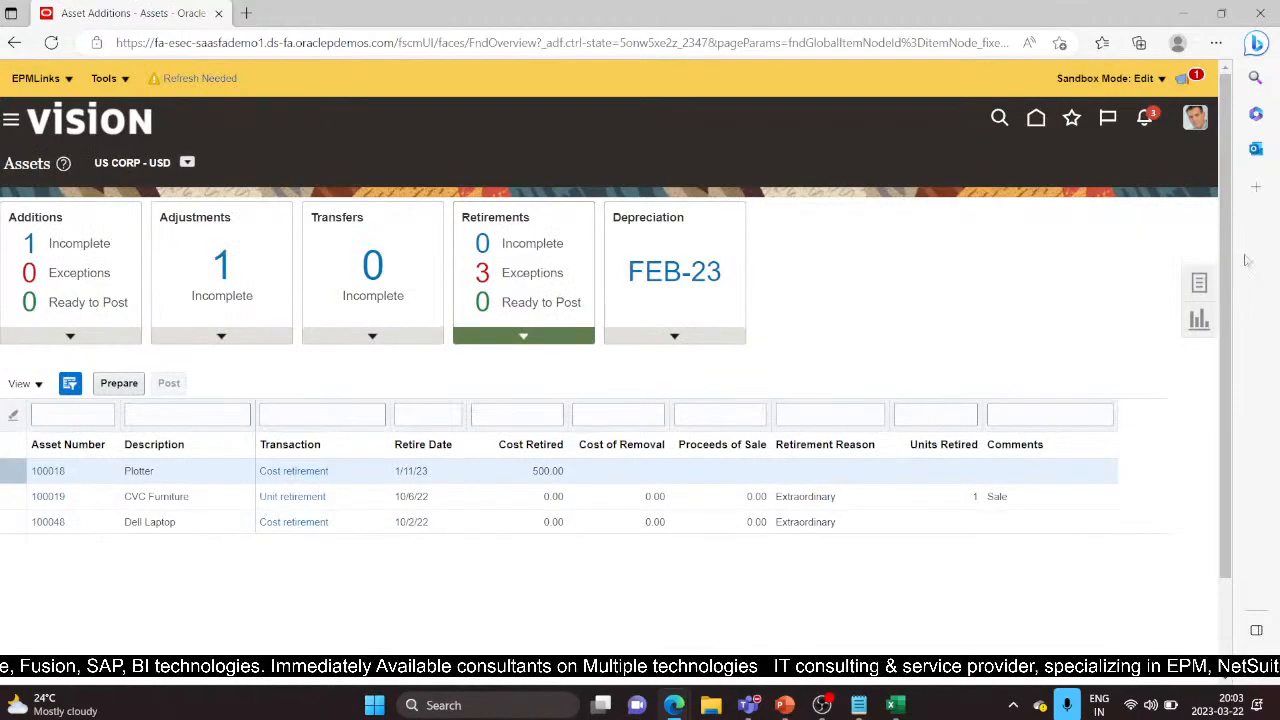
click(1205, 283)
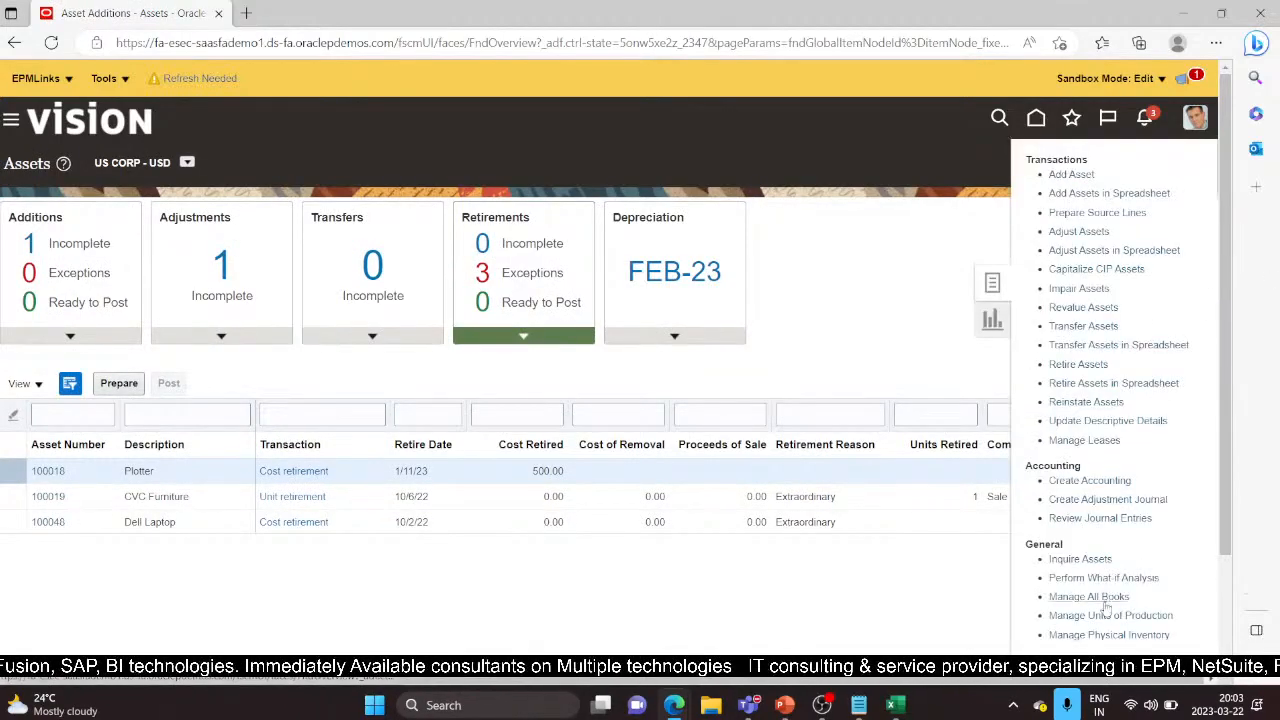
click(1079, 560)
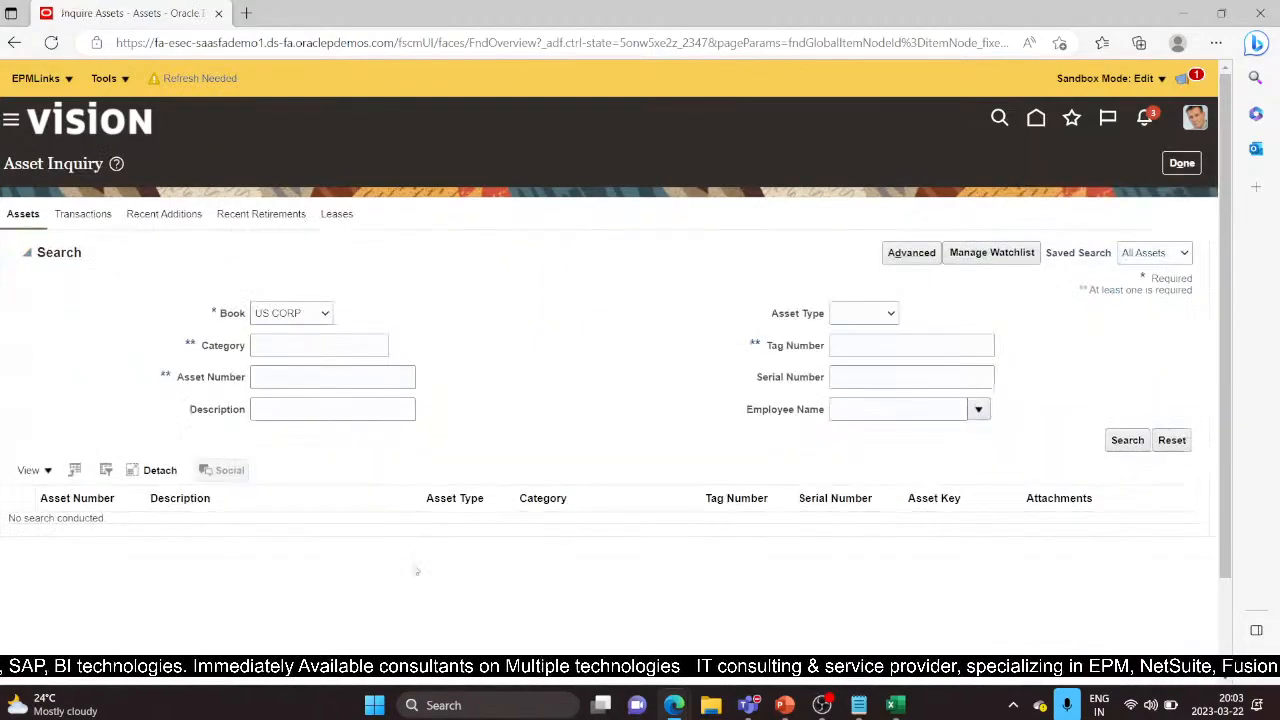
click(264, 379)
text(112)
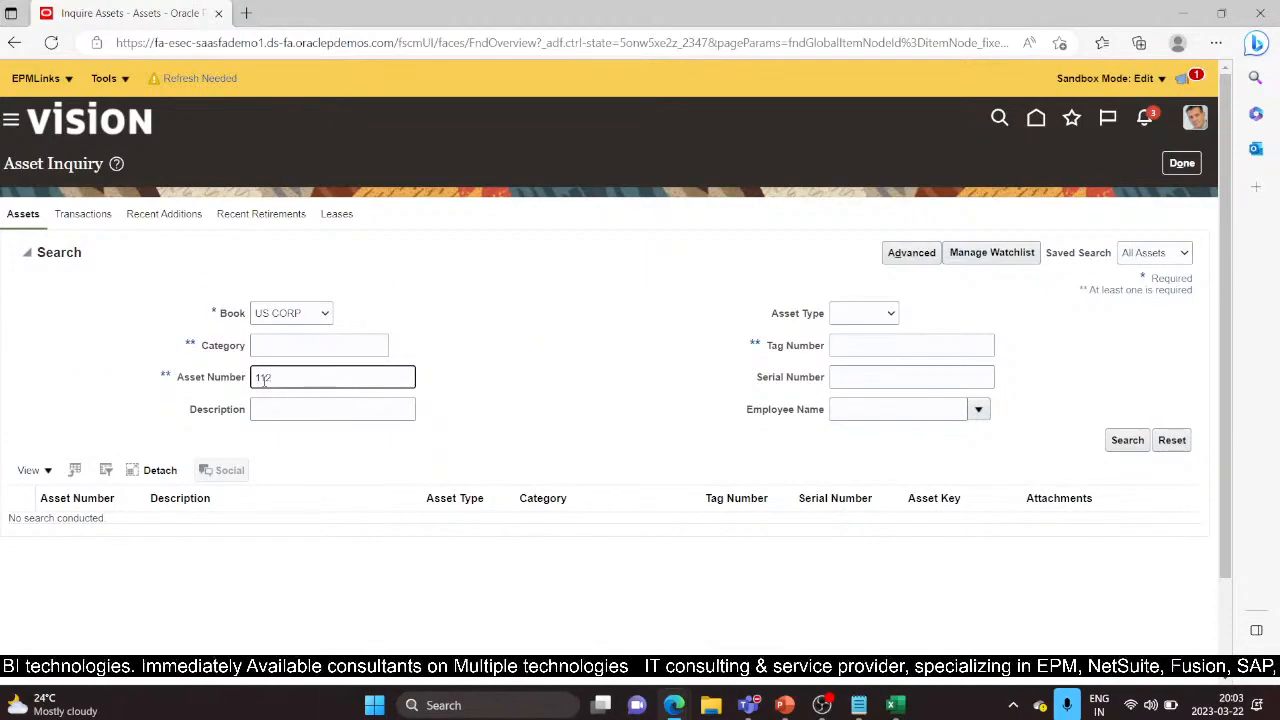
text(597)
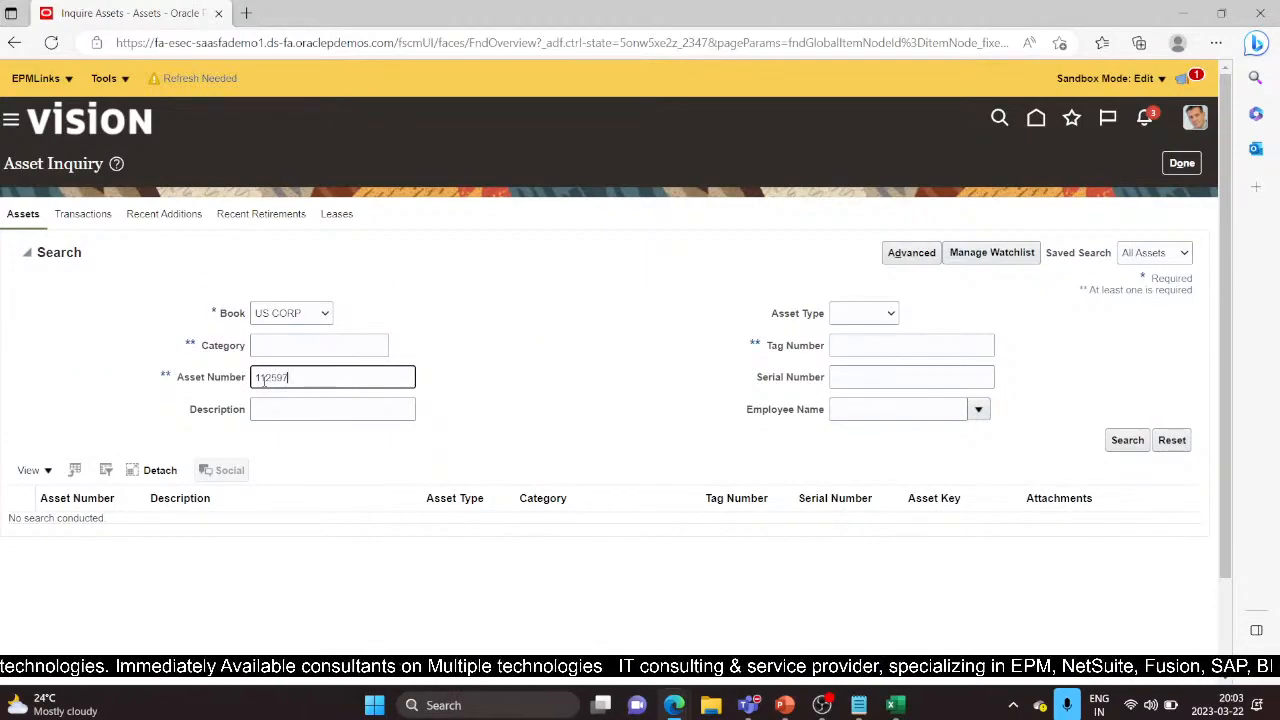
key(Return)
Select the After revaluation row in asset 112597's Transactions tab
scroll(866, 428, down, 4)
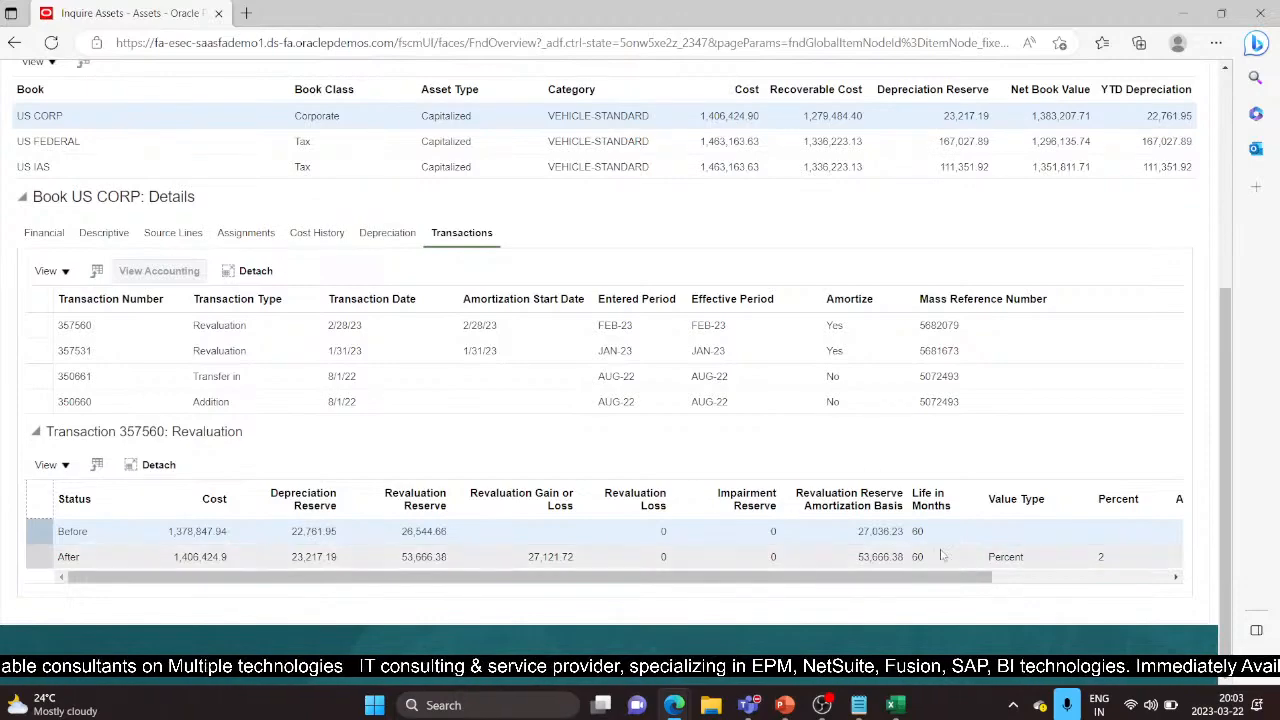
click(40, 558)
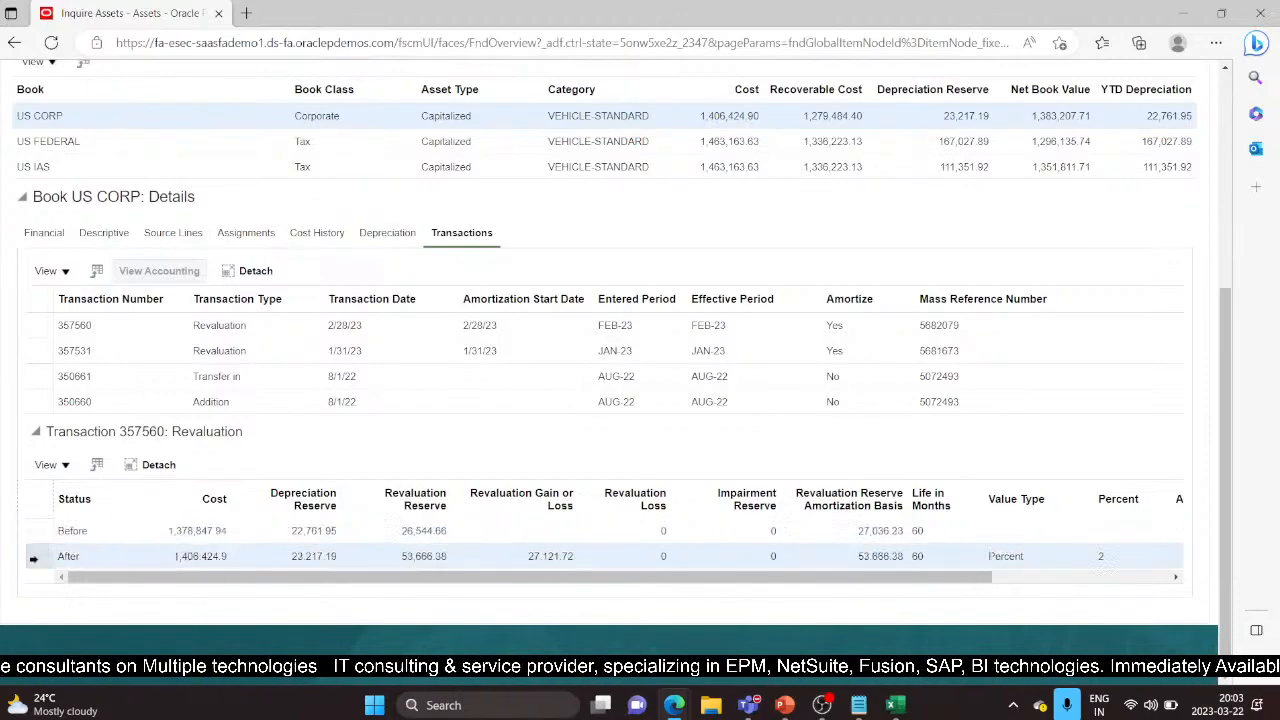
click(1087, 577)
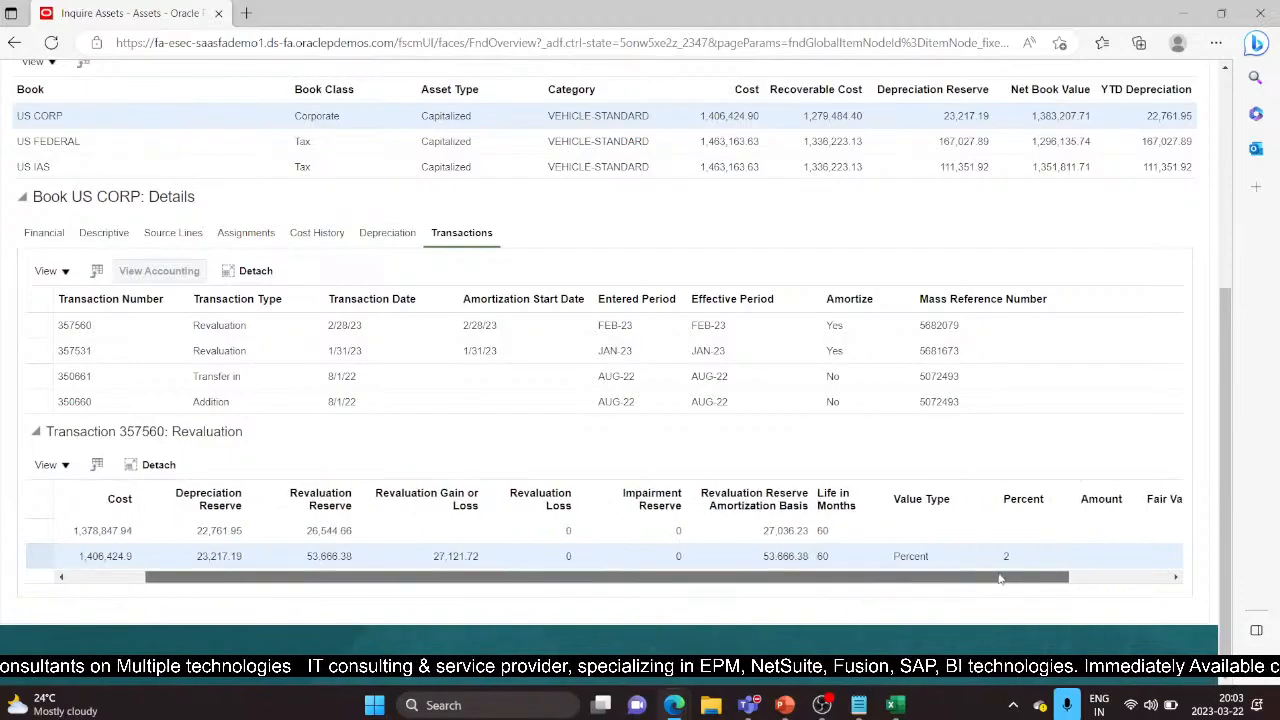
drag(1087, 577, 751, 589)
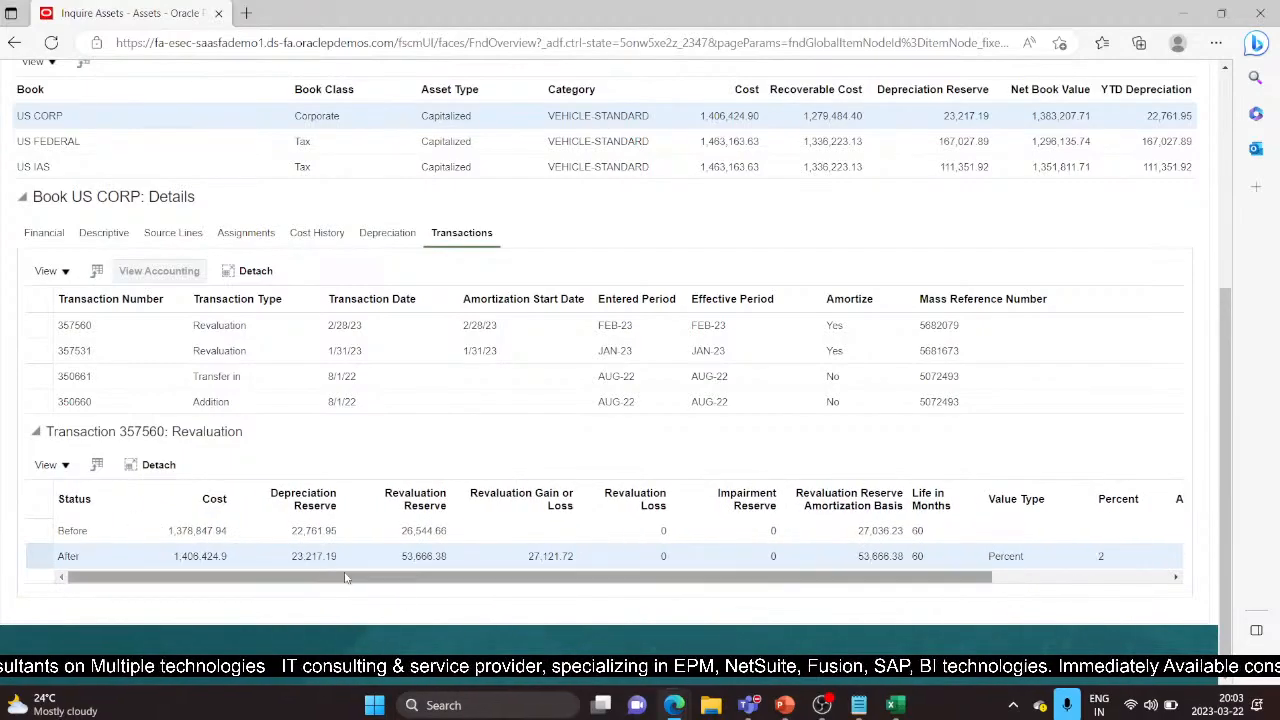
Close Asset Inquiry and return to the Assets overview for US CORP
scroll(787, 432, up, 3)
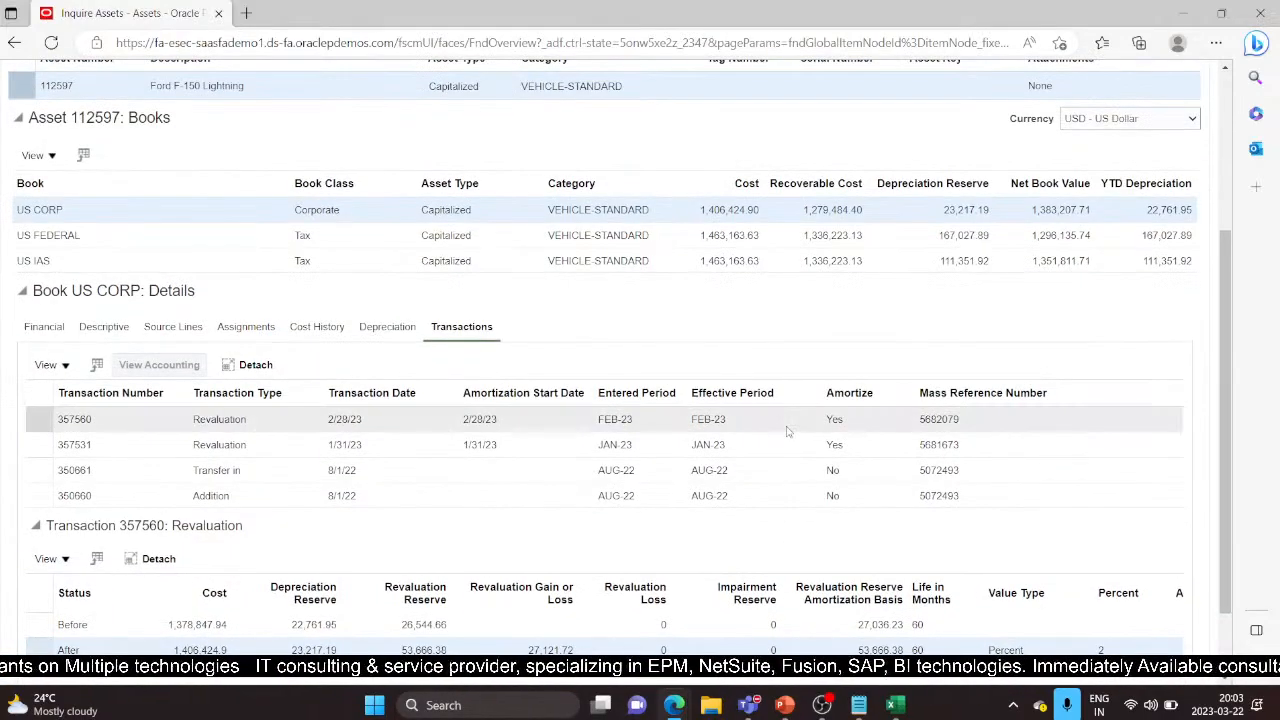
scroll(929, 394, up, 2)
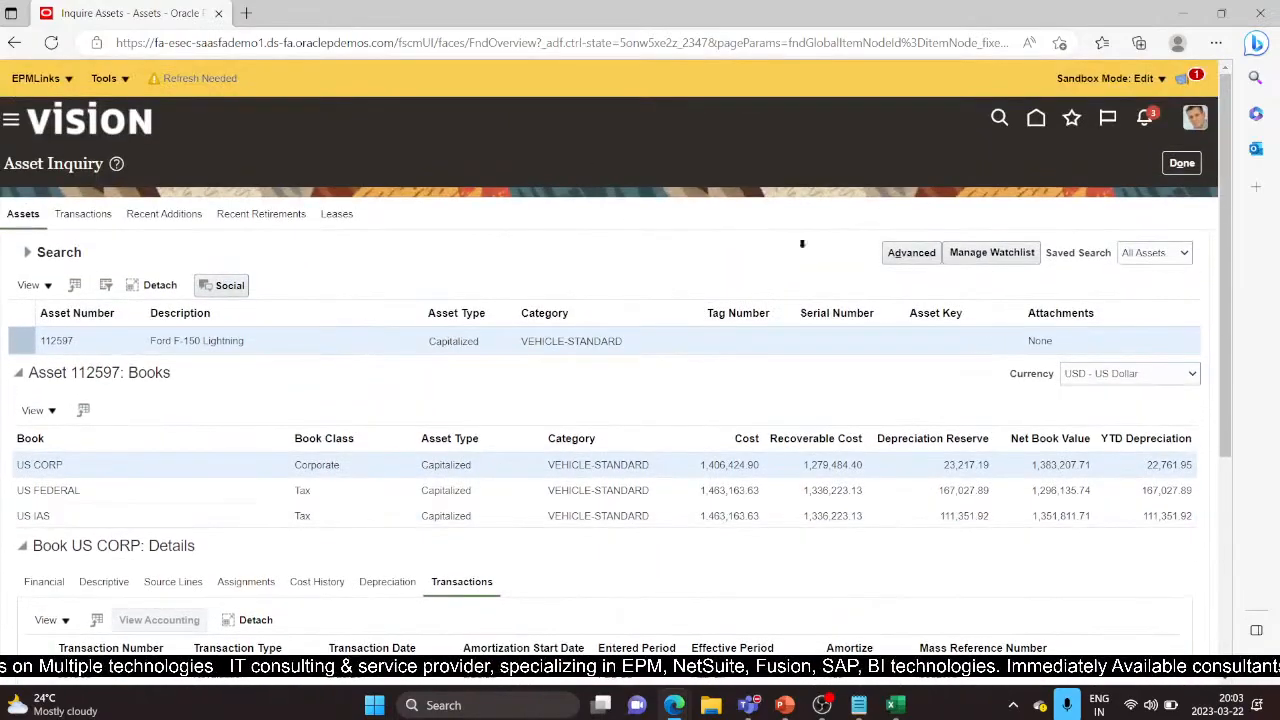
scroll(792, 527, down, 3)
scroll(792, 527, down, 1)
scroll(1000, 350, up, 5)
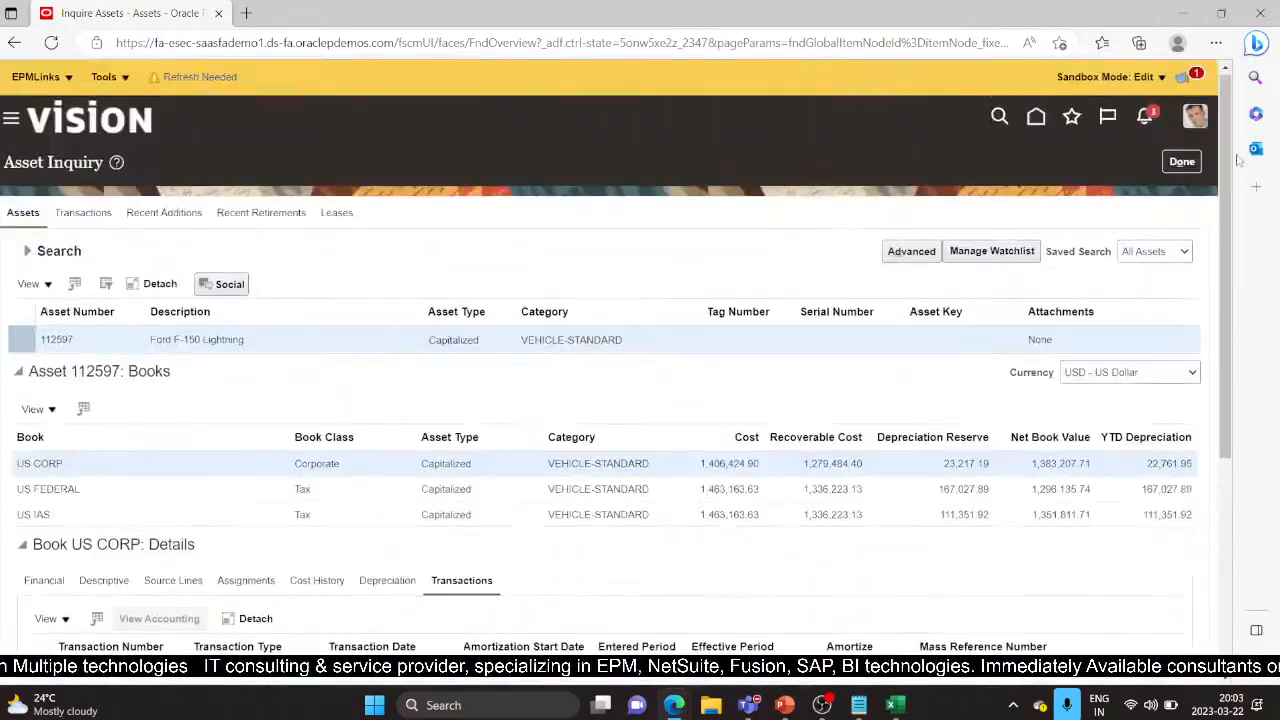
click(1176, 165)
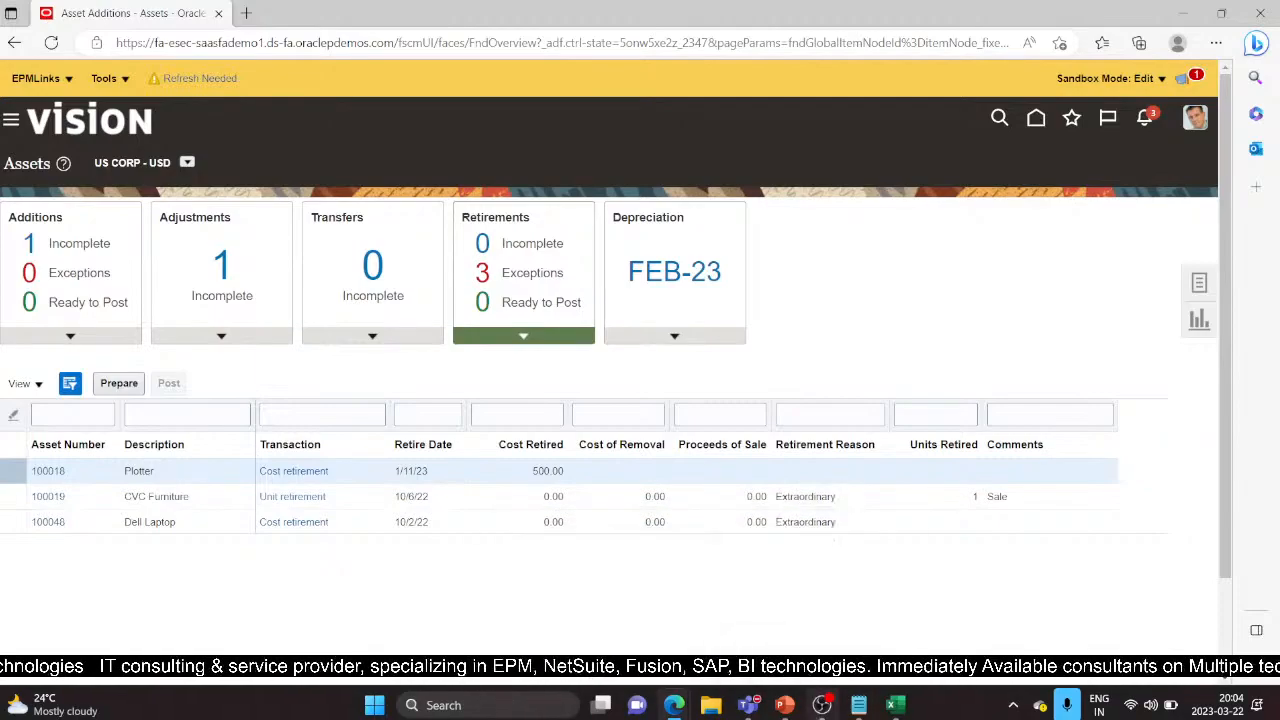
Show PowerPoint's Transfer Asset slide (slide 8) and highlight the word 'employees'
click(785, 705)
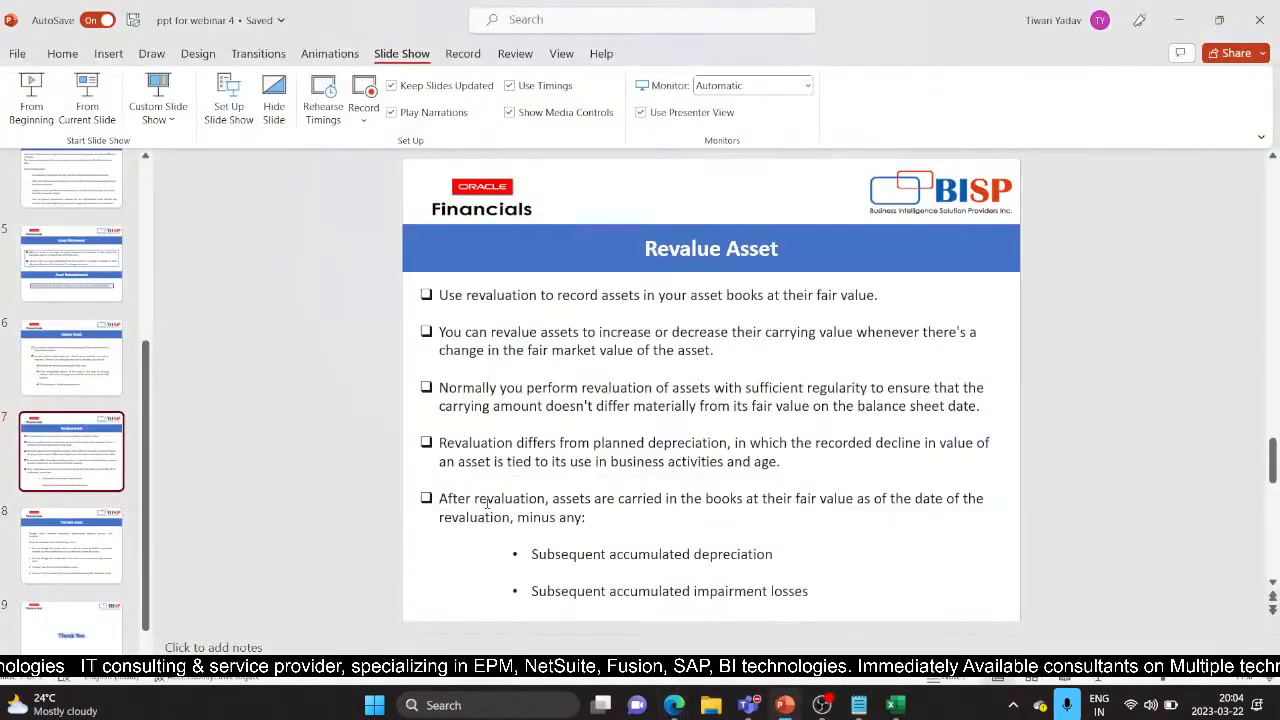
click(46, 560)
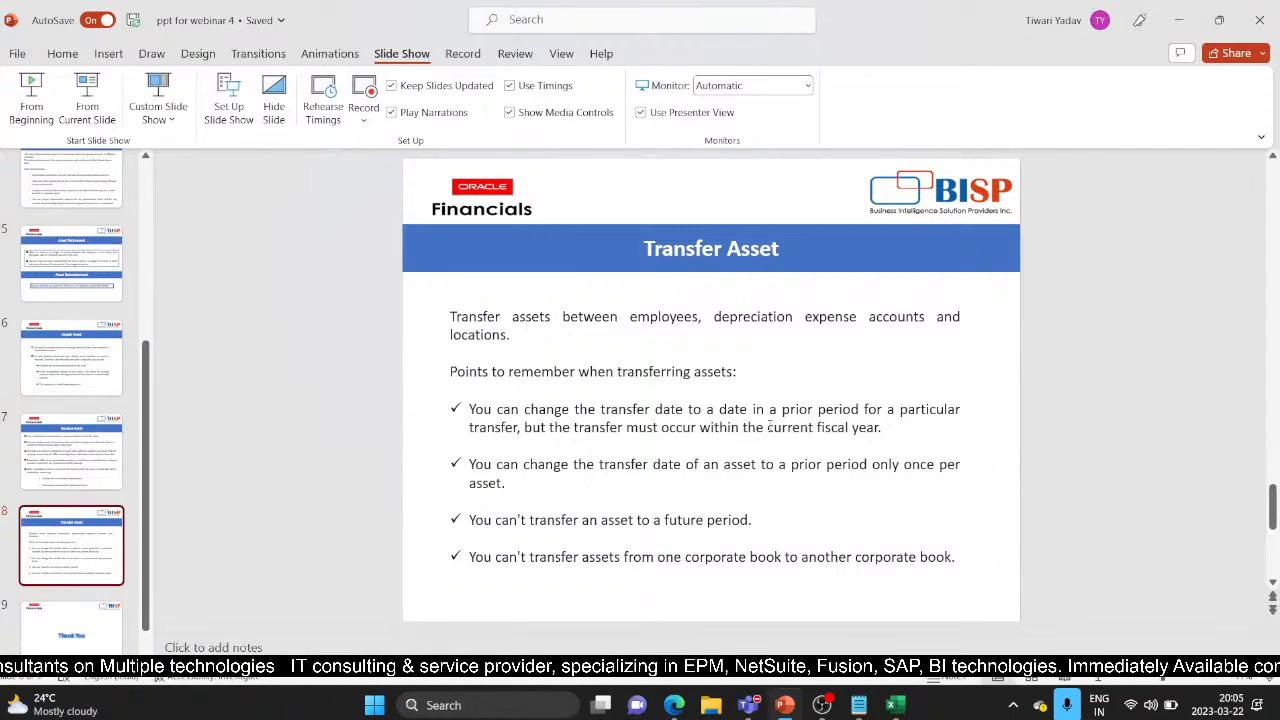
drag(630, 316, 699, 322)
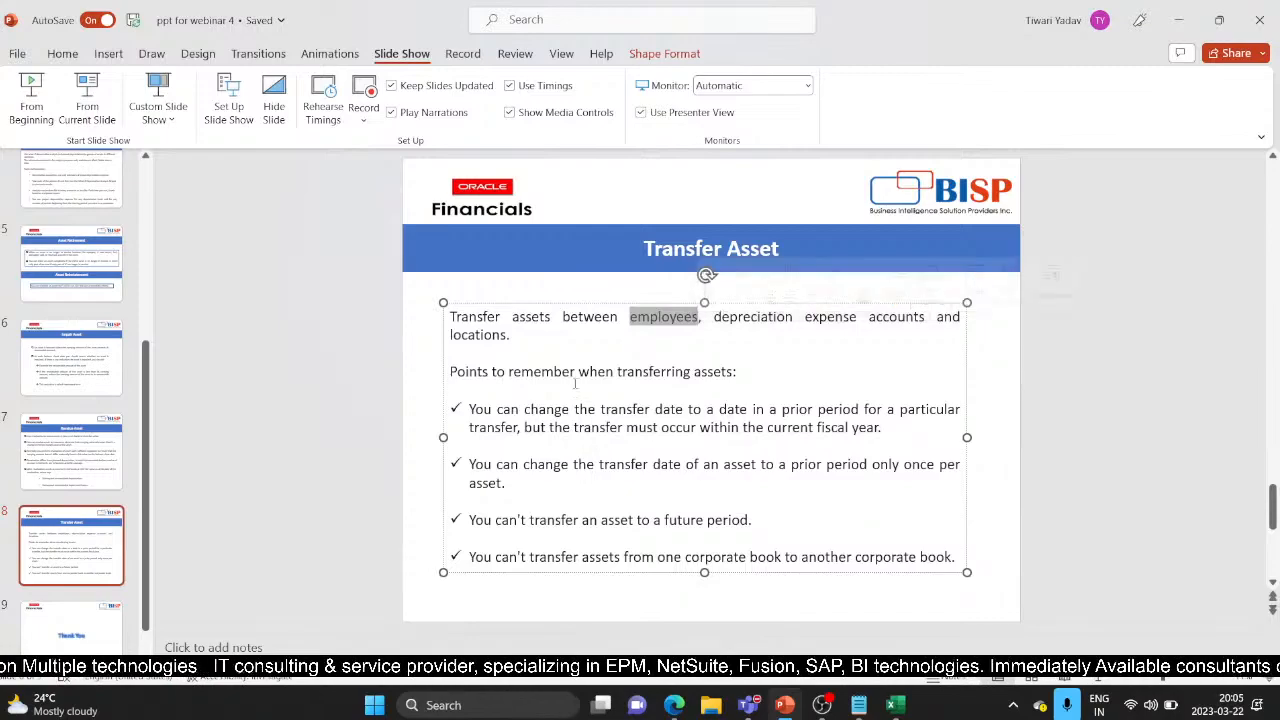
click(392, 309)
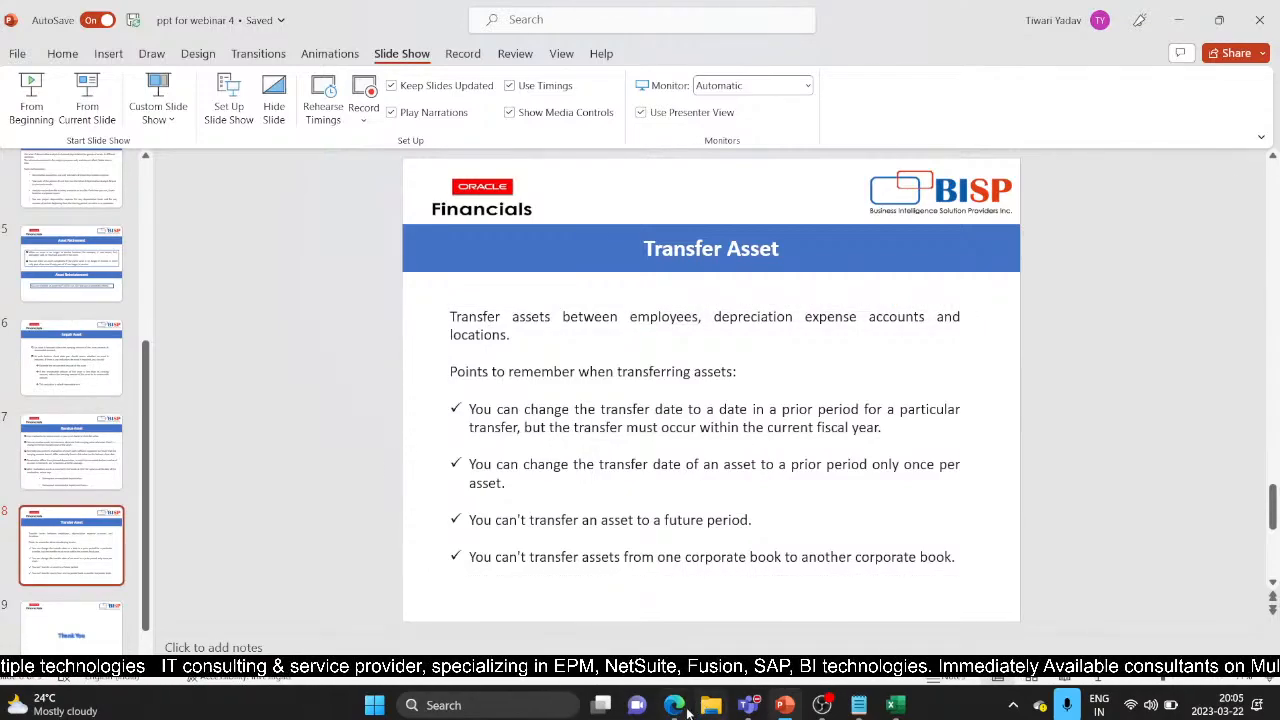
Open the Transfer Assets task from the Oracle Assets Tasks panel
mouse_move(675, 708)
click(785, 600)
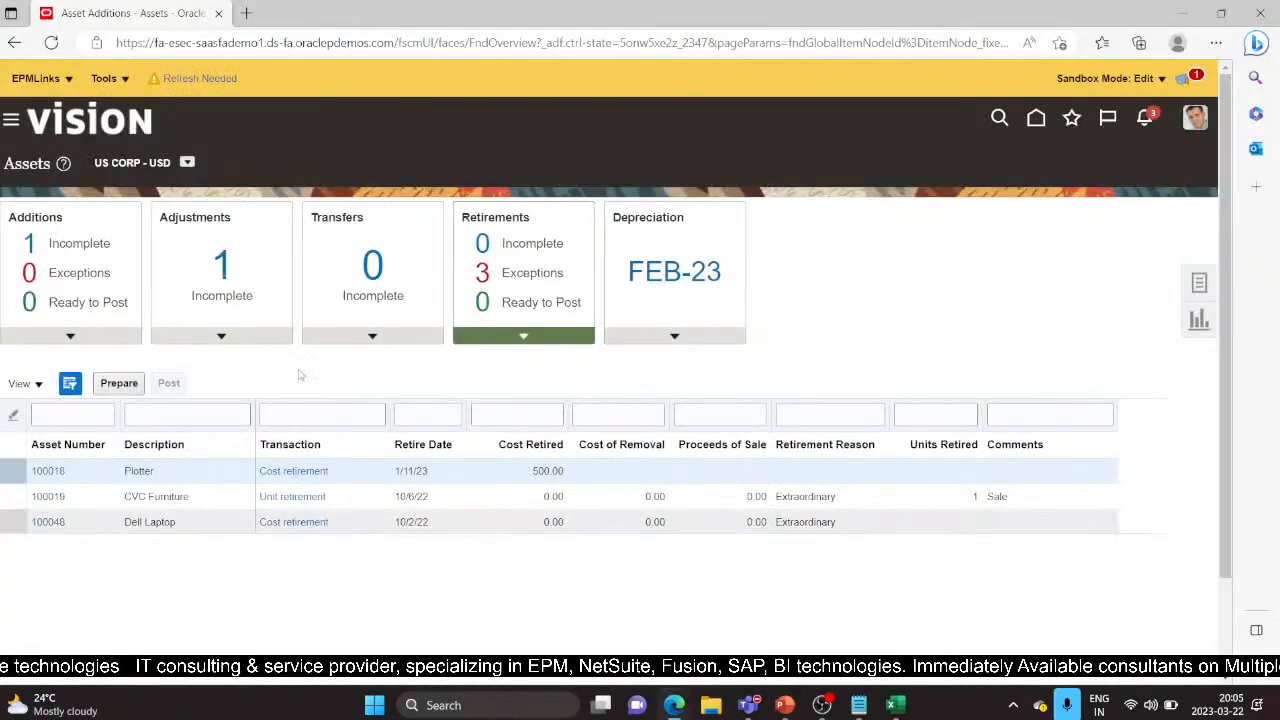
click(1203, 284)
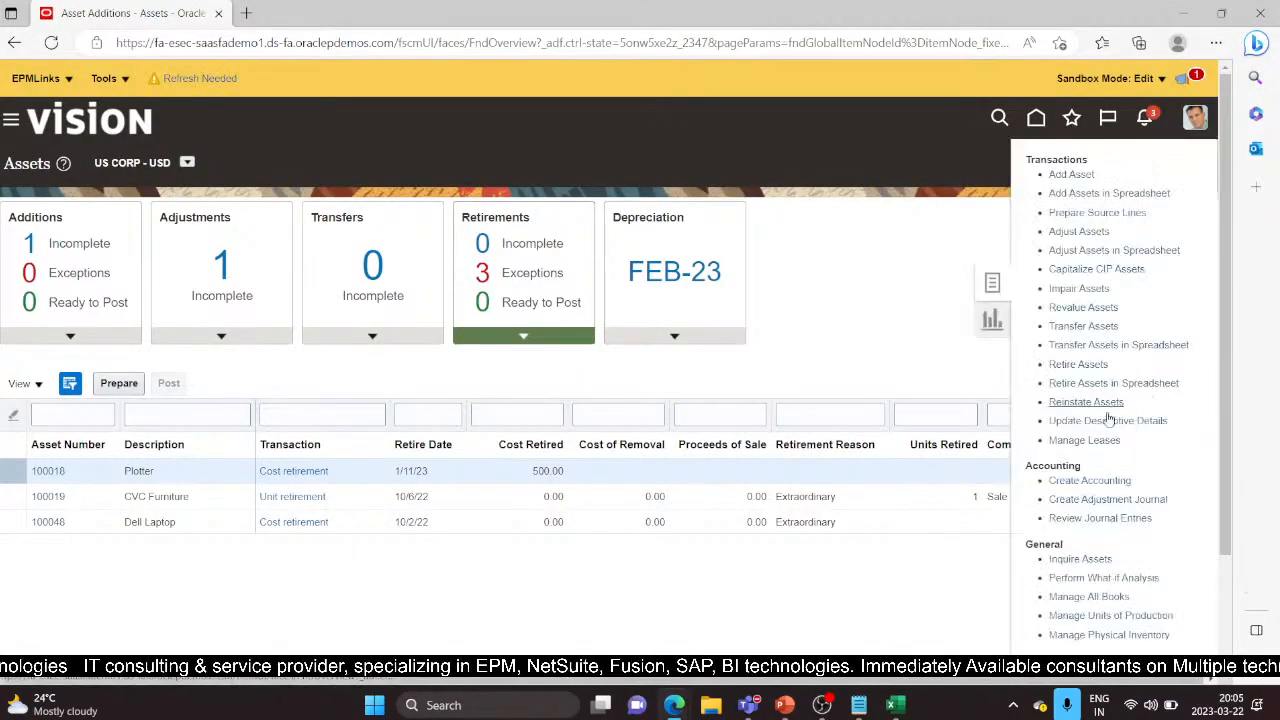
click(1088, 326)
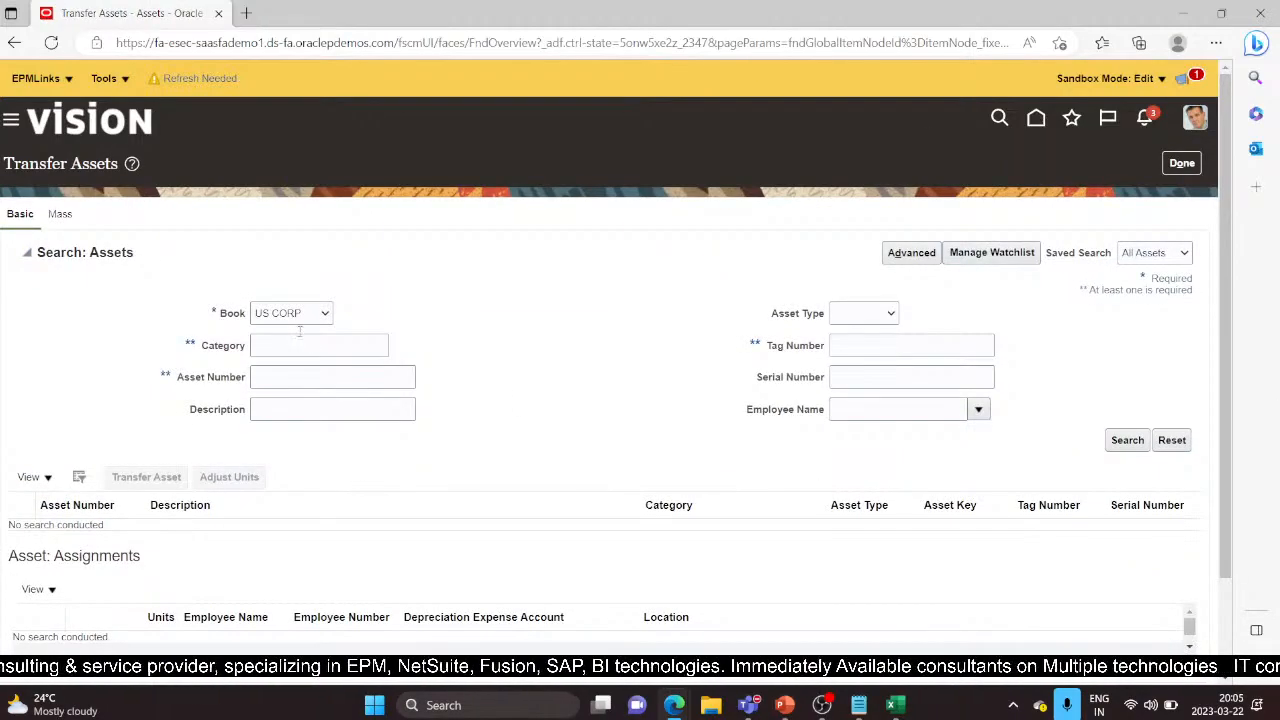
Search Transfer Assets for asset number 112597 in book US CORP
click(1129, 442)
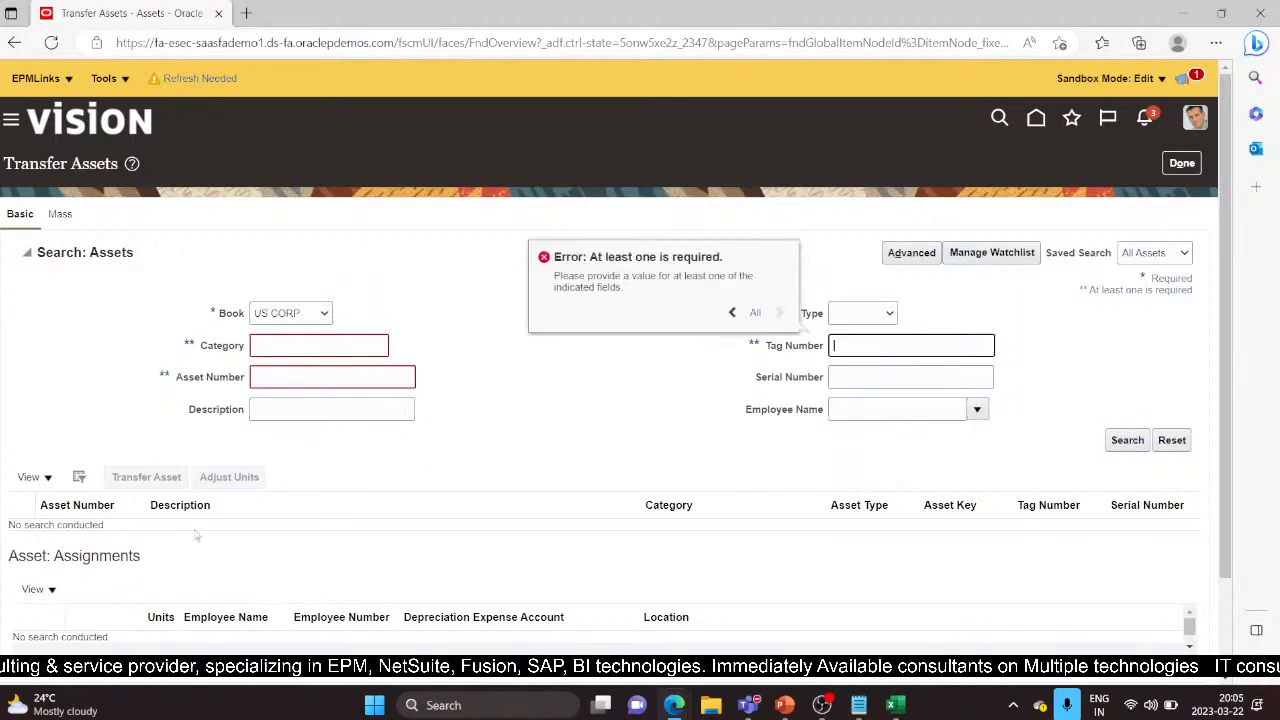
click(311, 376)
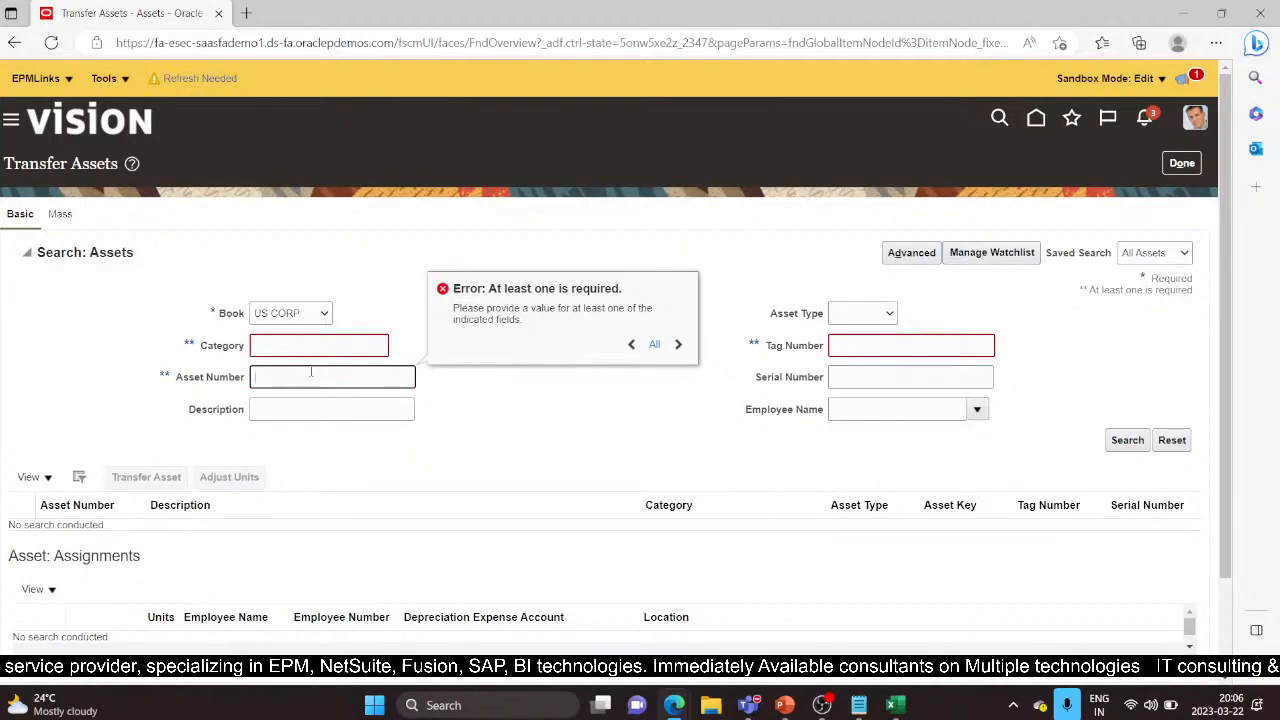
text(112597)
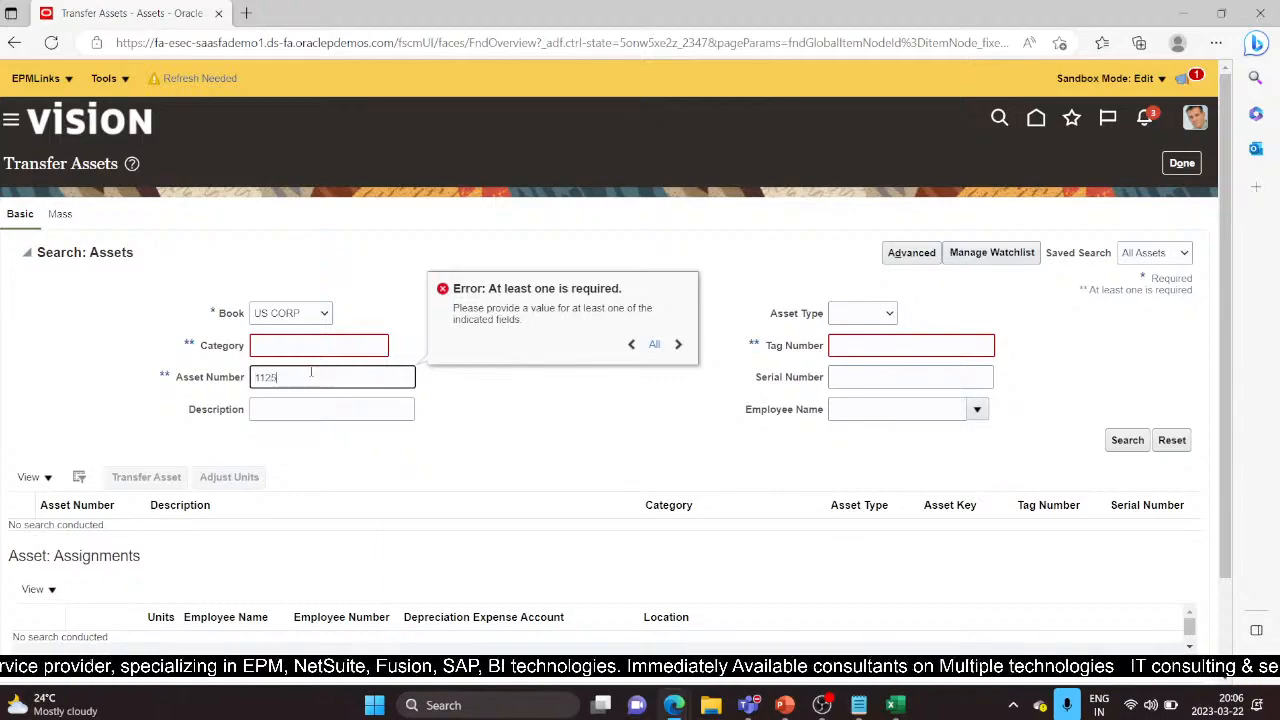
click(1130, 440)
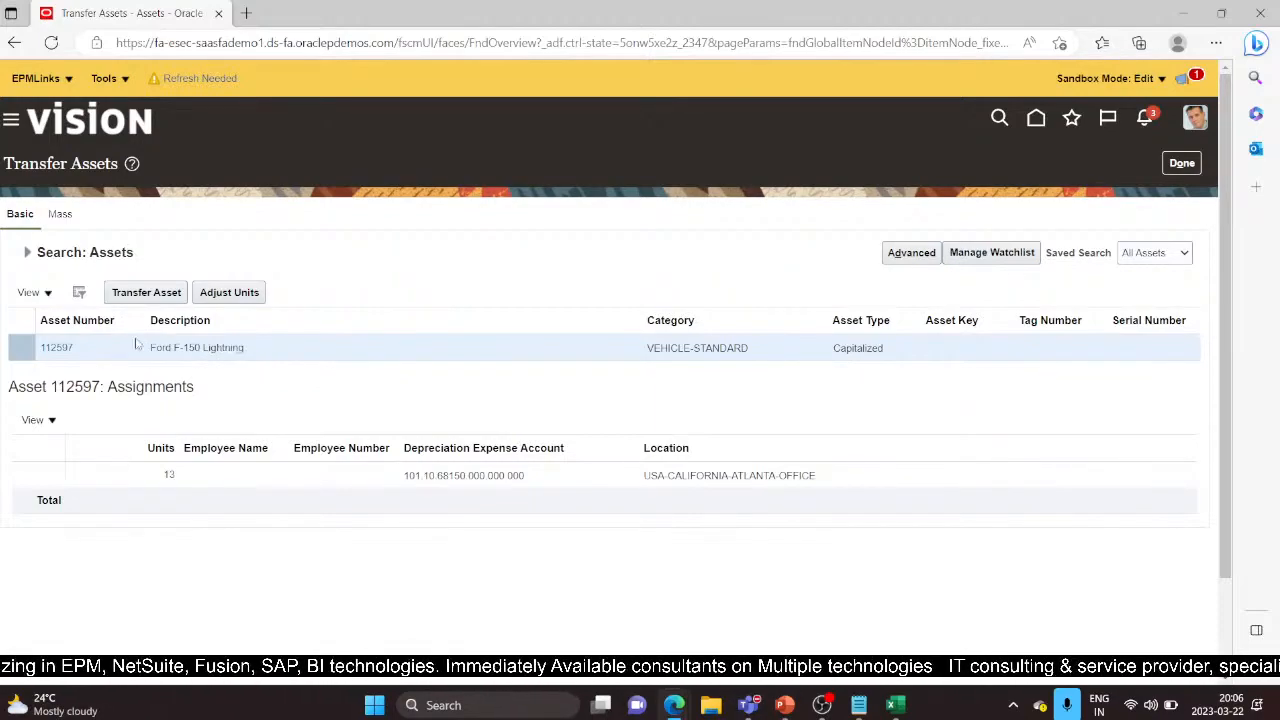
Start asset 112597's transfer, adding a new 5-unit line and leaving 8 units on the original
click(150, 294)
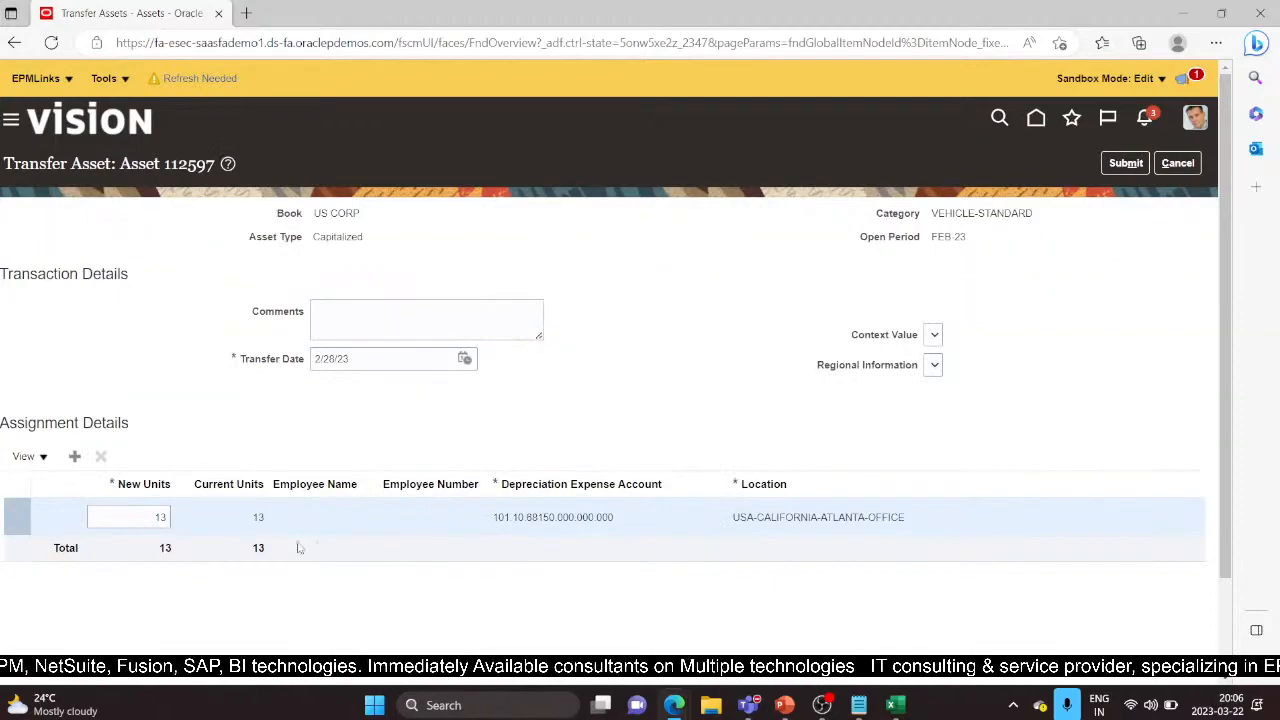
click(75, 457)
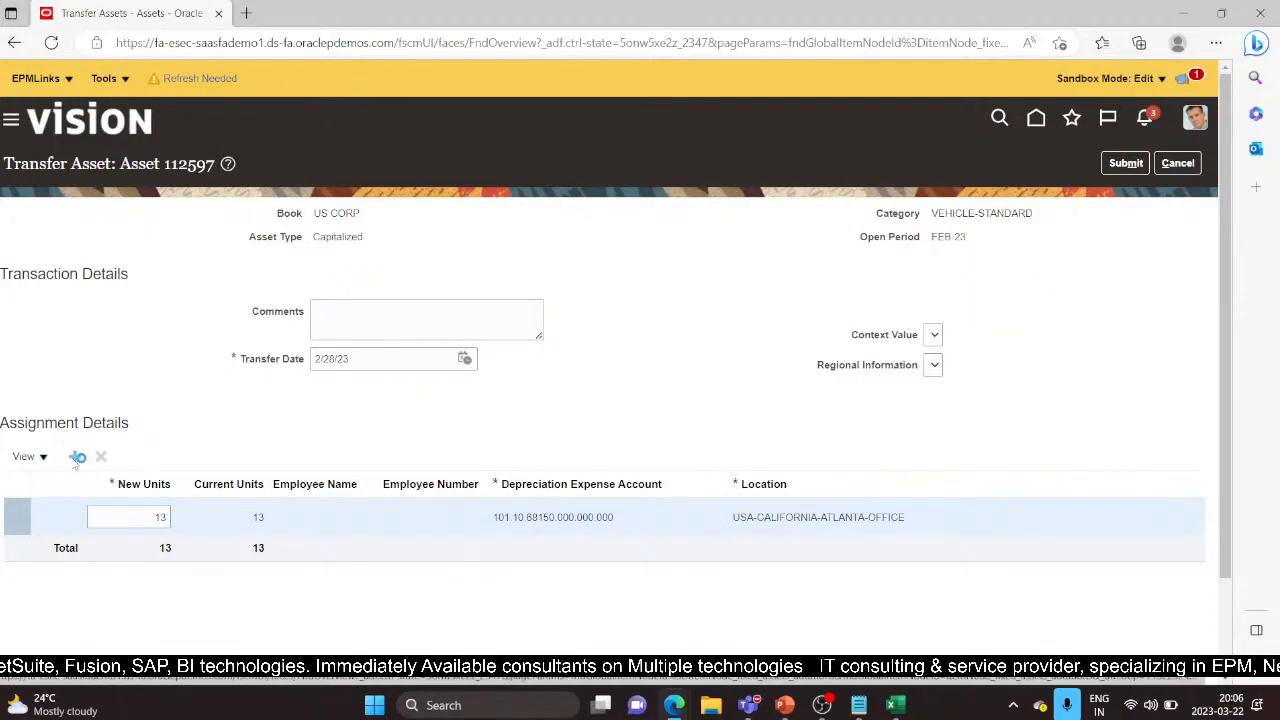
click(130, 516)
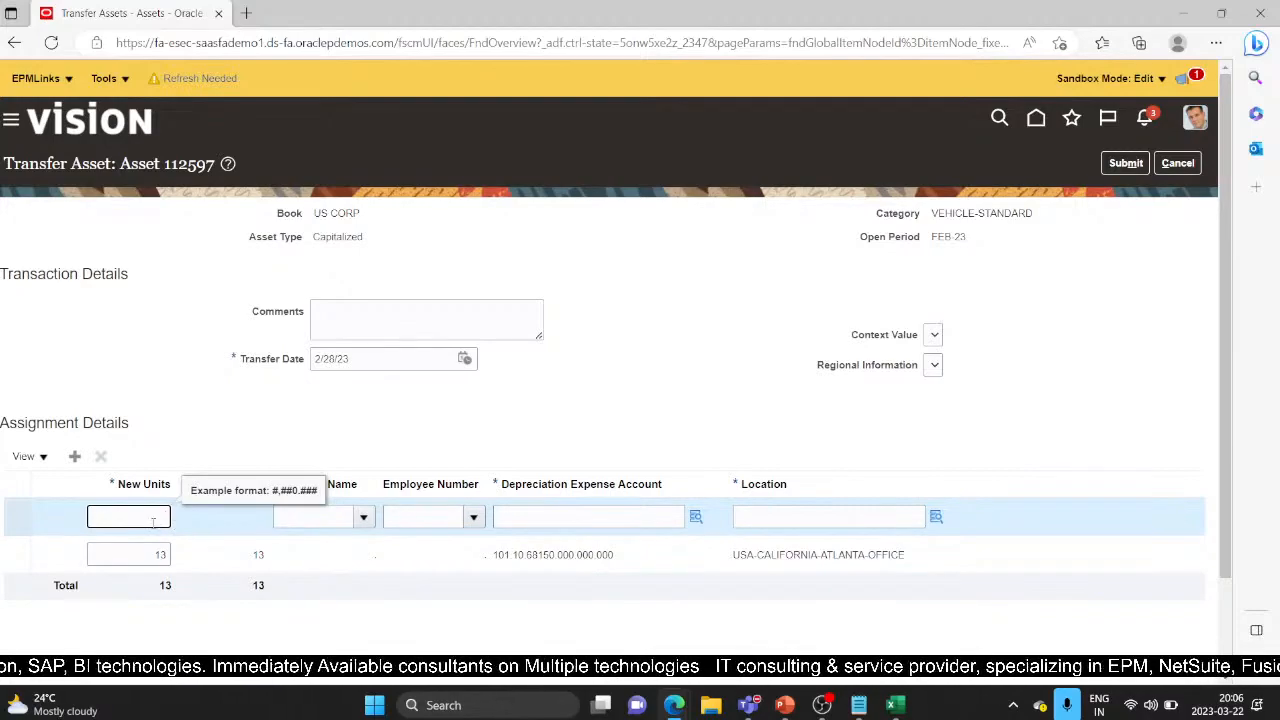
text(8)
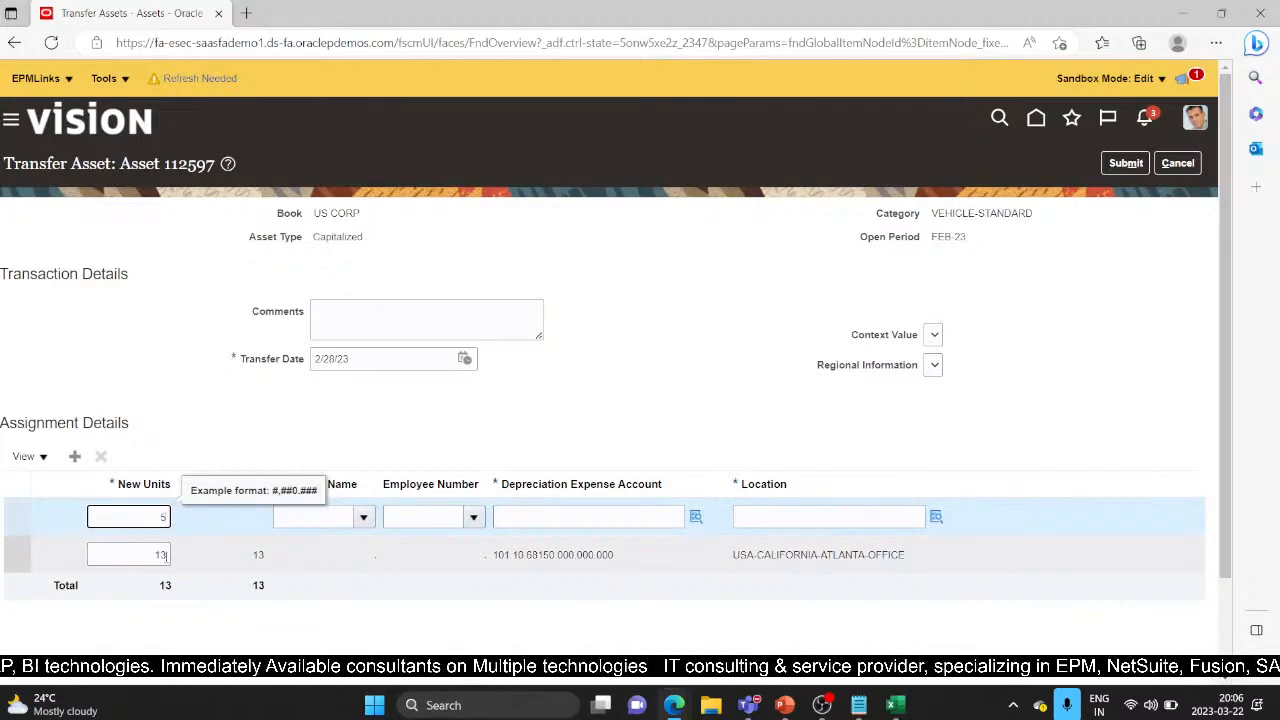
click(141, 551)
text(8)
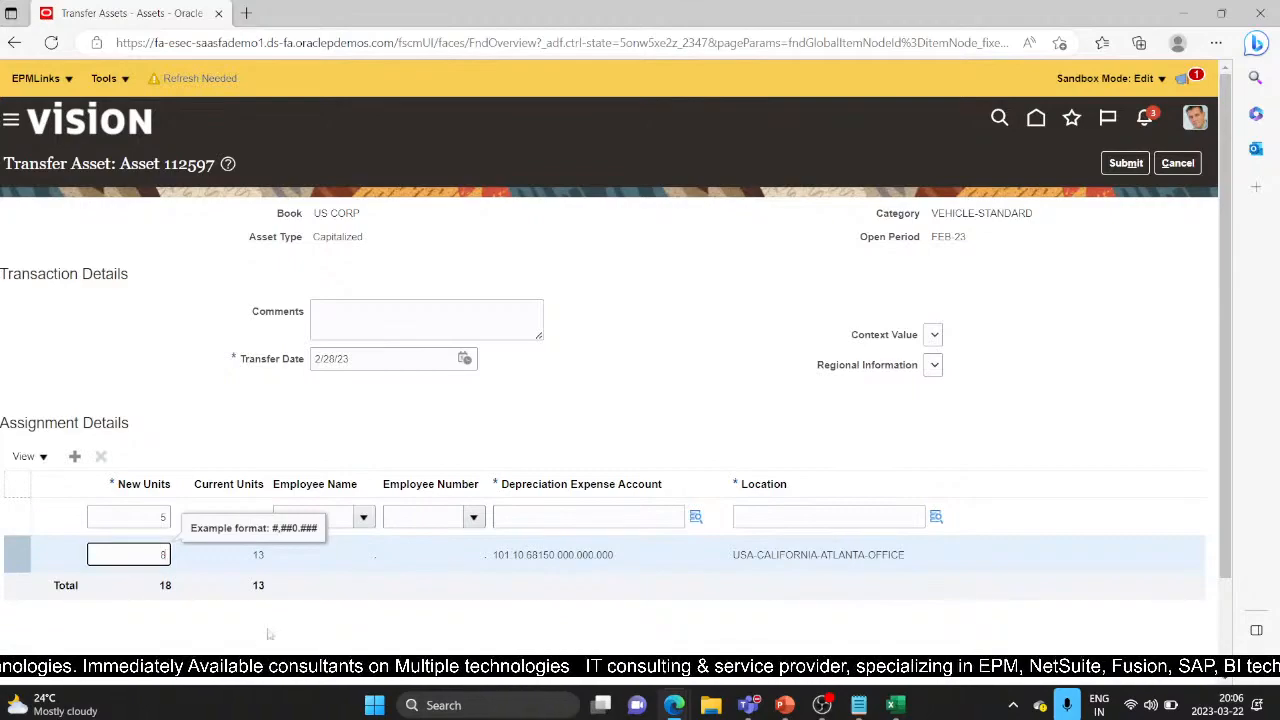
click(500, 517)
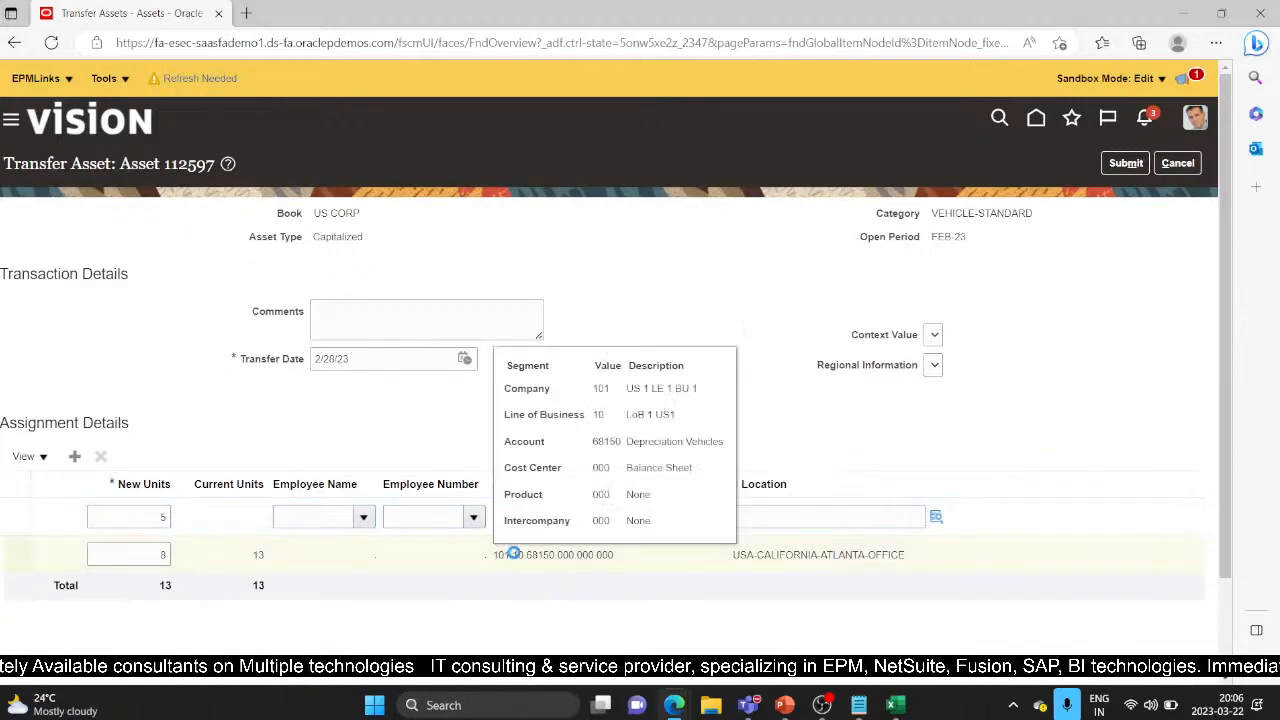
Copy the original line's depreciation expense account into the new 5-unit line
click(613, 555)
drag(615, 554, 500, 557)
key(ctrl+c)
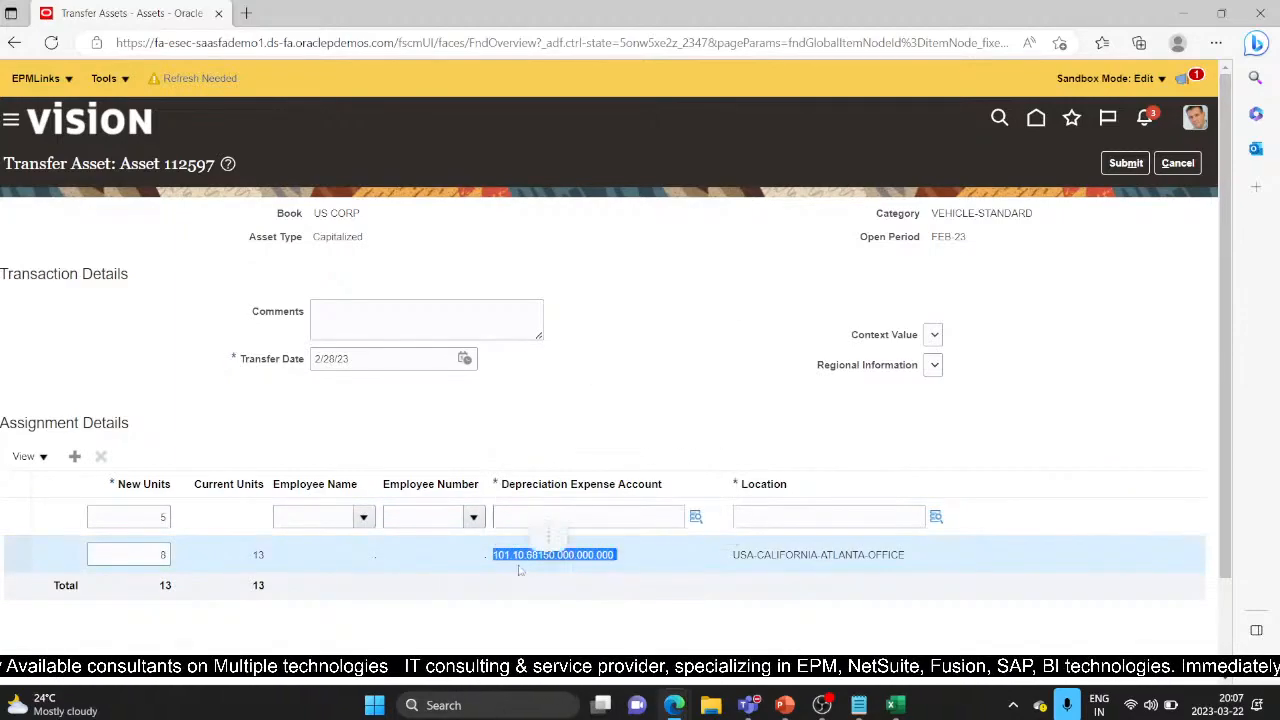
click(601, 512)
key(ctrl+v)
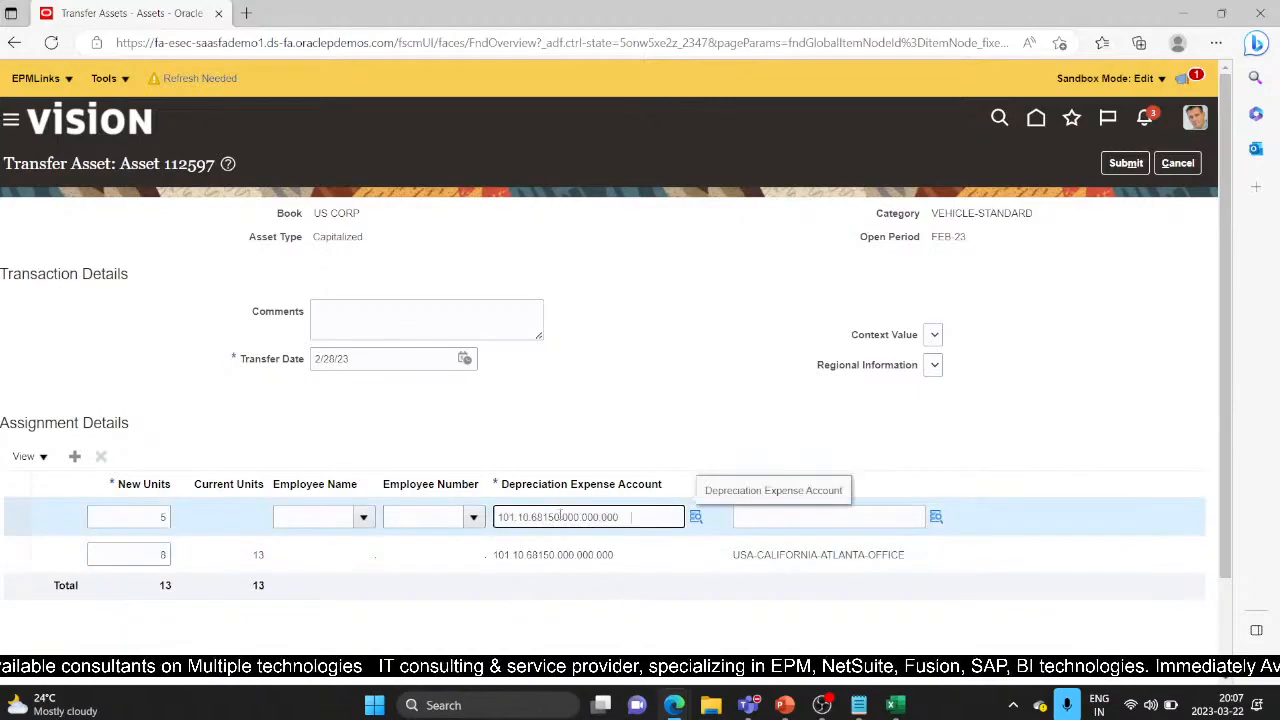
Look up a location for the new line, then reload the Transfer Asset page
click(829, 516)
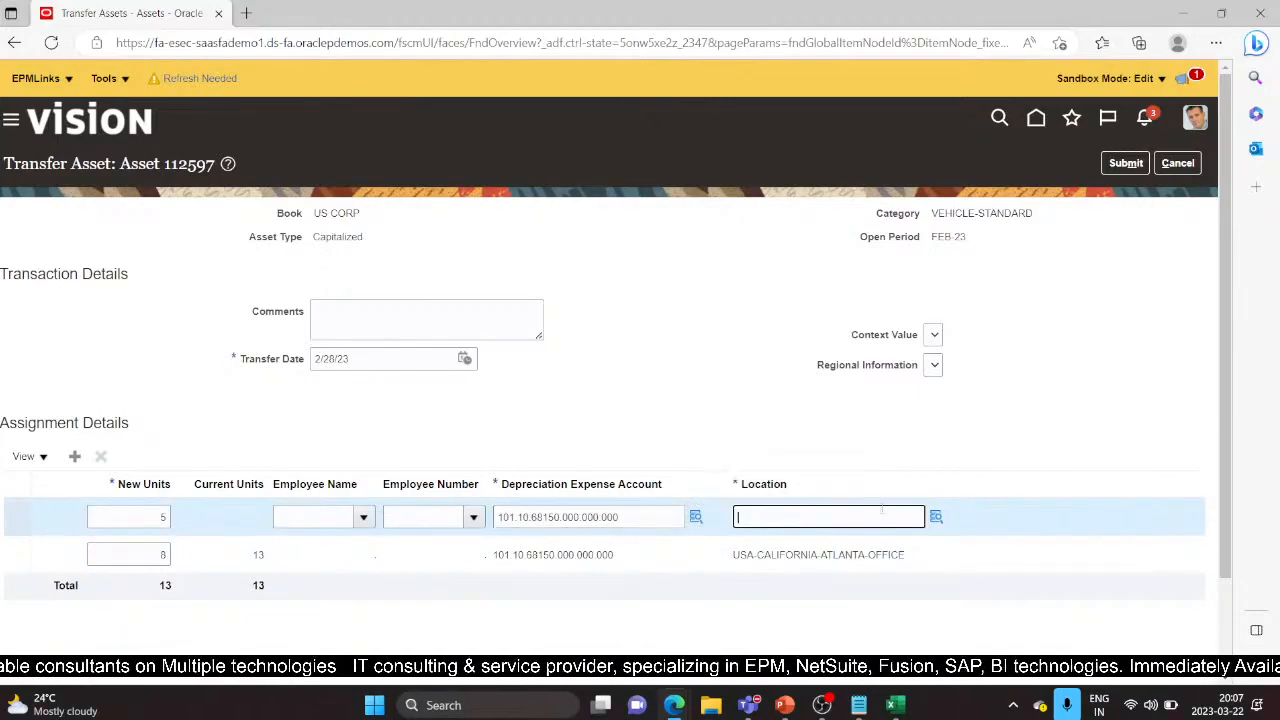
click(933, 517)
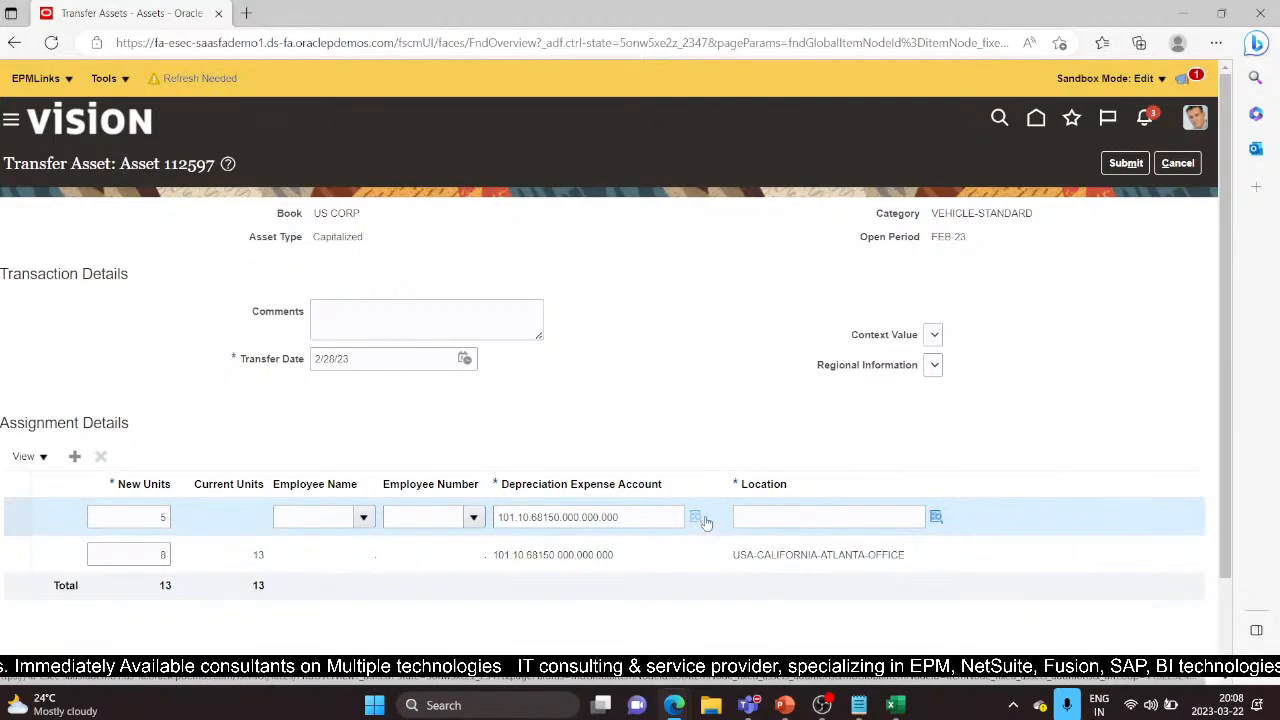
drag(405, 182, 451, 248)
click(118, 248)
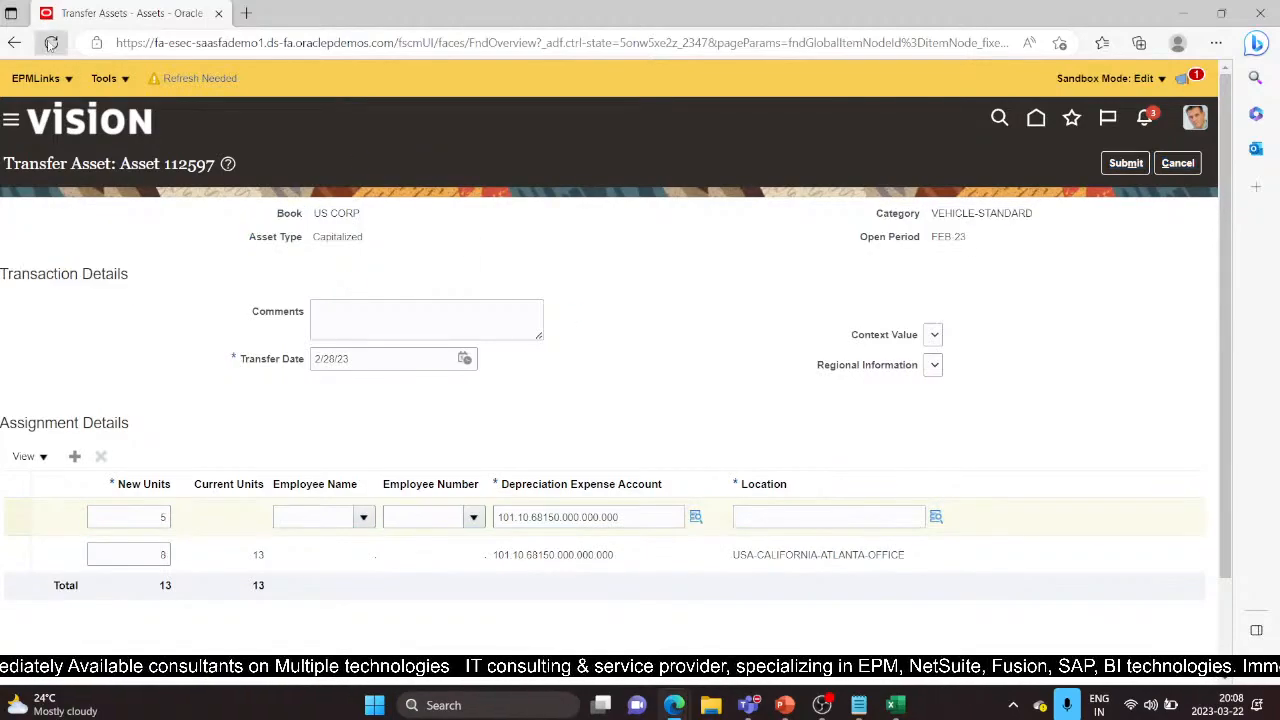
click(51, 42)
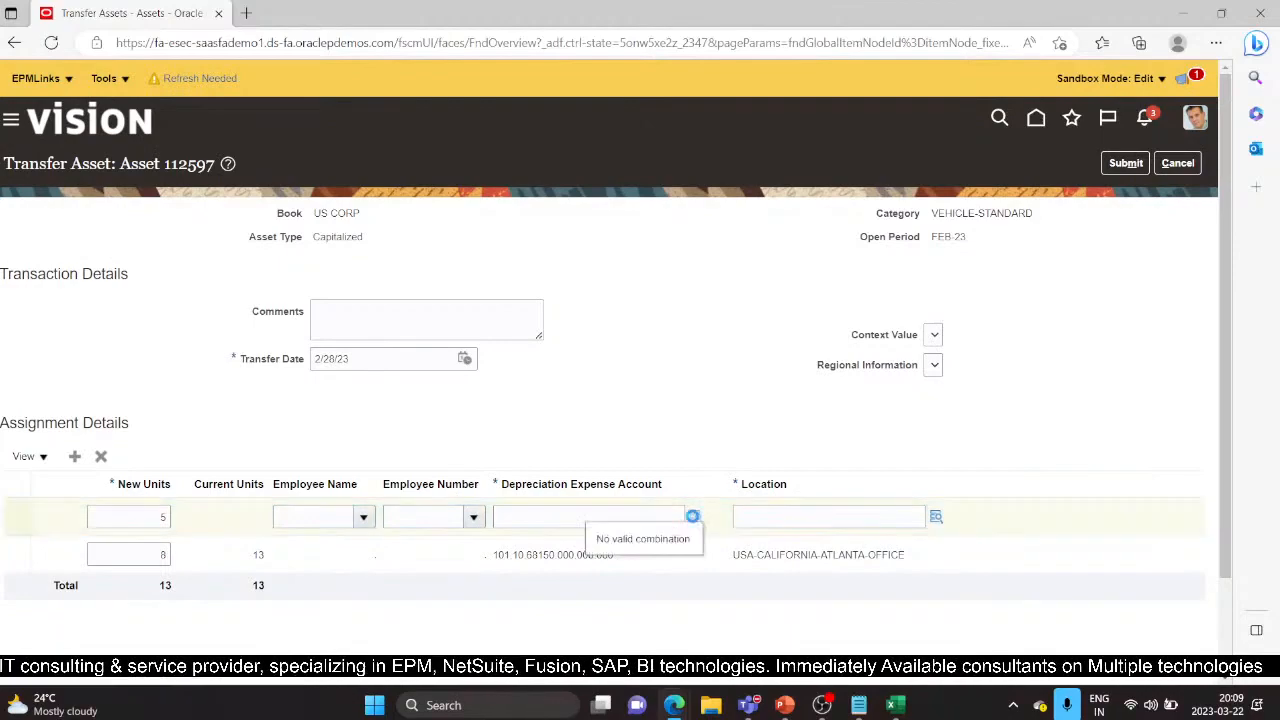
Set the 5-unit row's expense account to 101.20.68150.000.000.000: account 68150, line of business 20
click(692, 516)
click(622, 391)
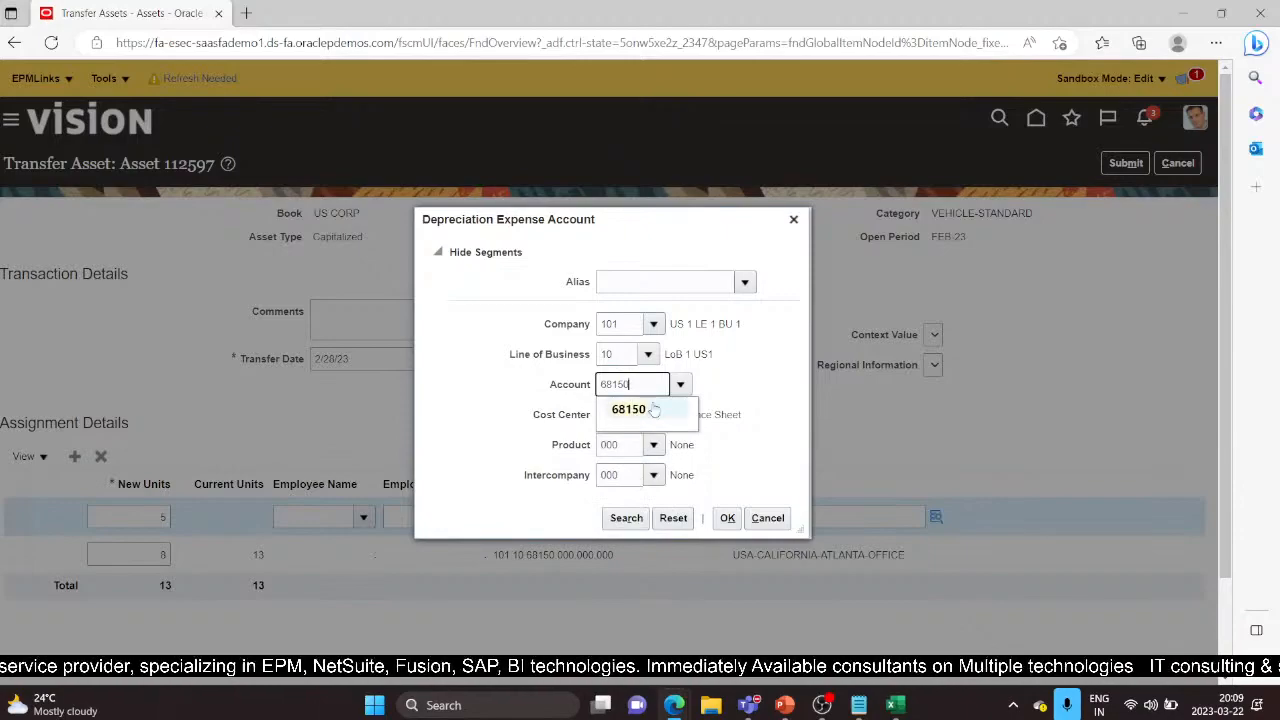
click(650, 409)
double_click(619, 356)
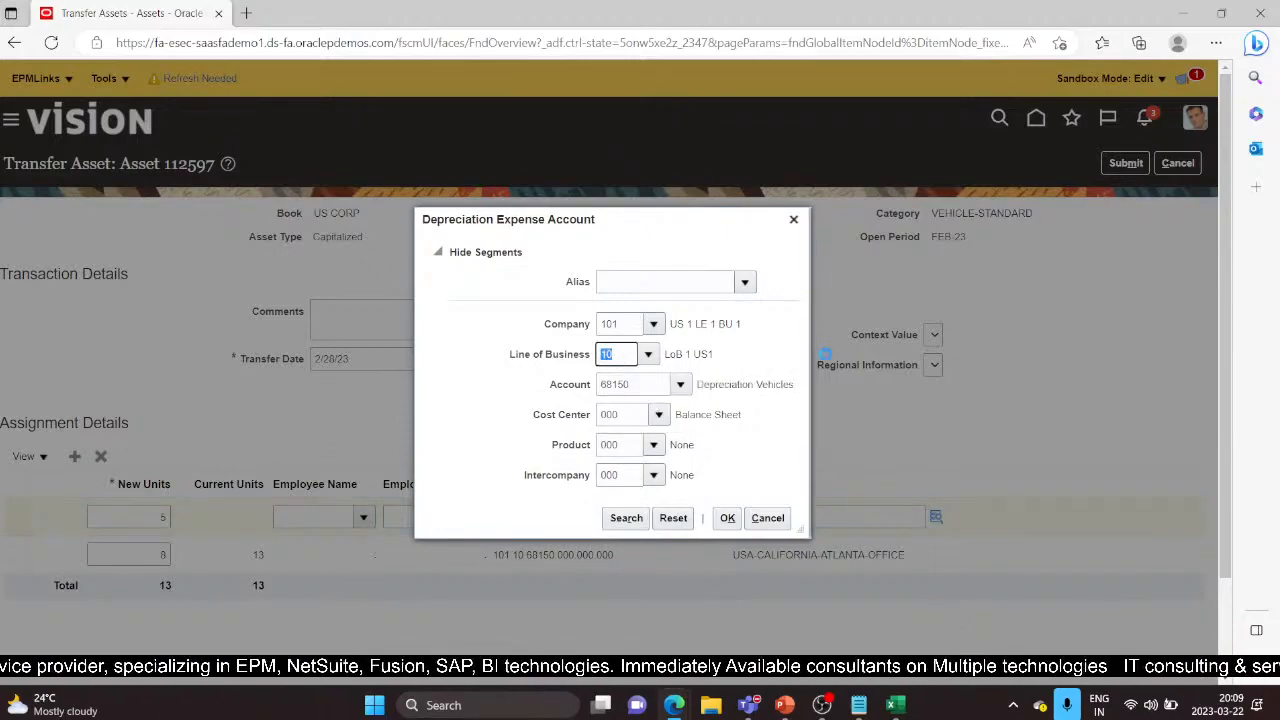
text(20)
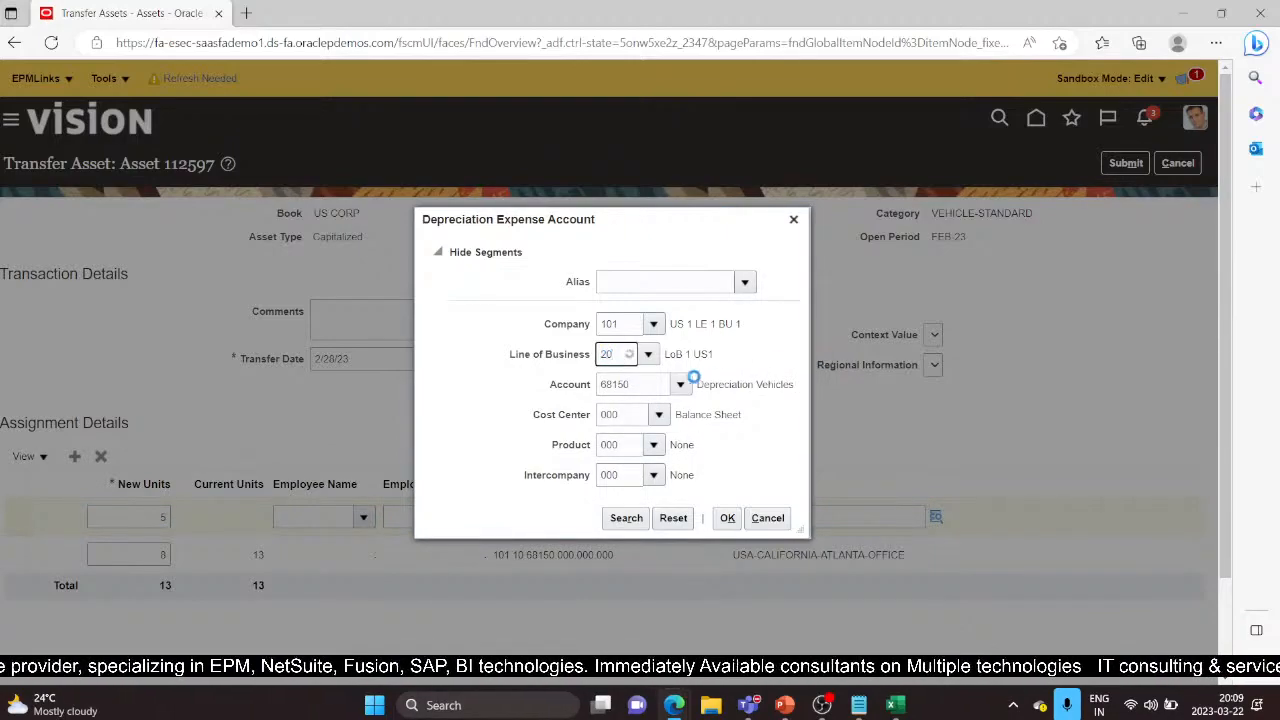
click(628, 383)
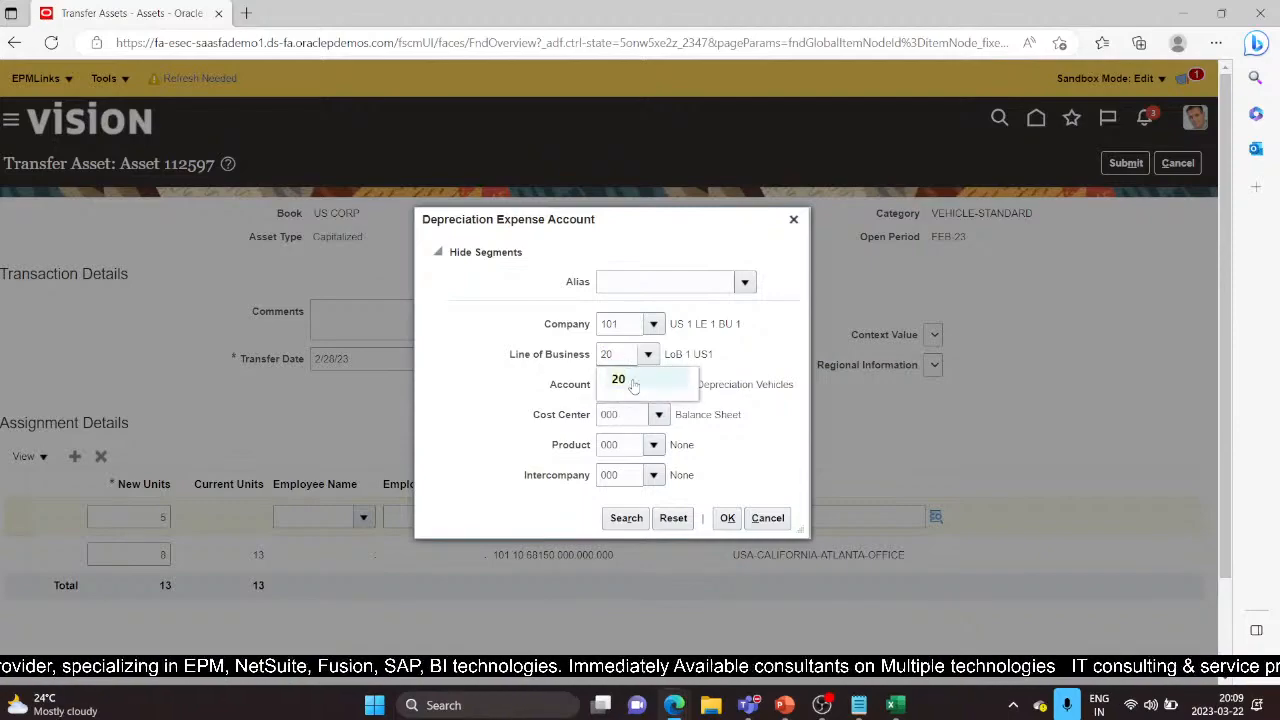
click(633, 383)
click(733, 522)
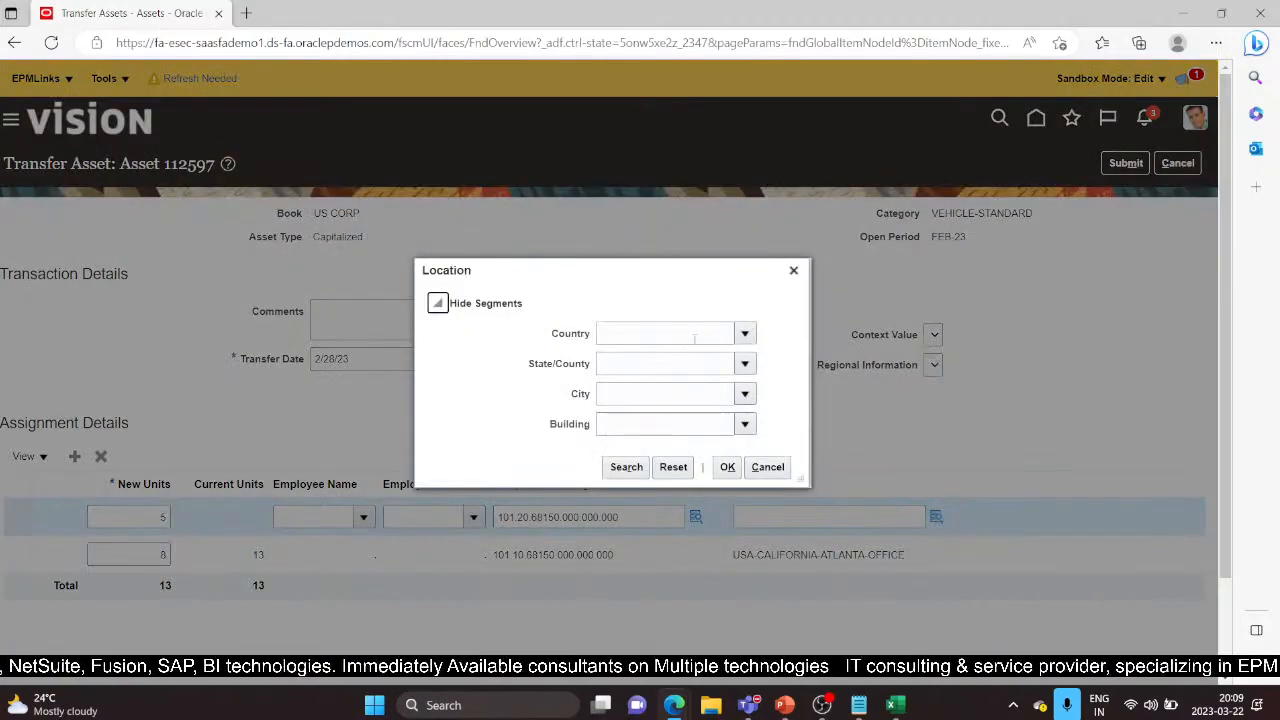
Set the new line's location Country to USA and State to TEXAS
click(695, 338)
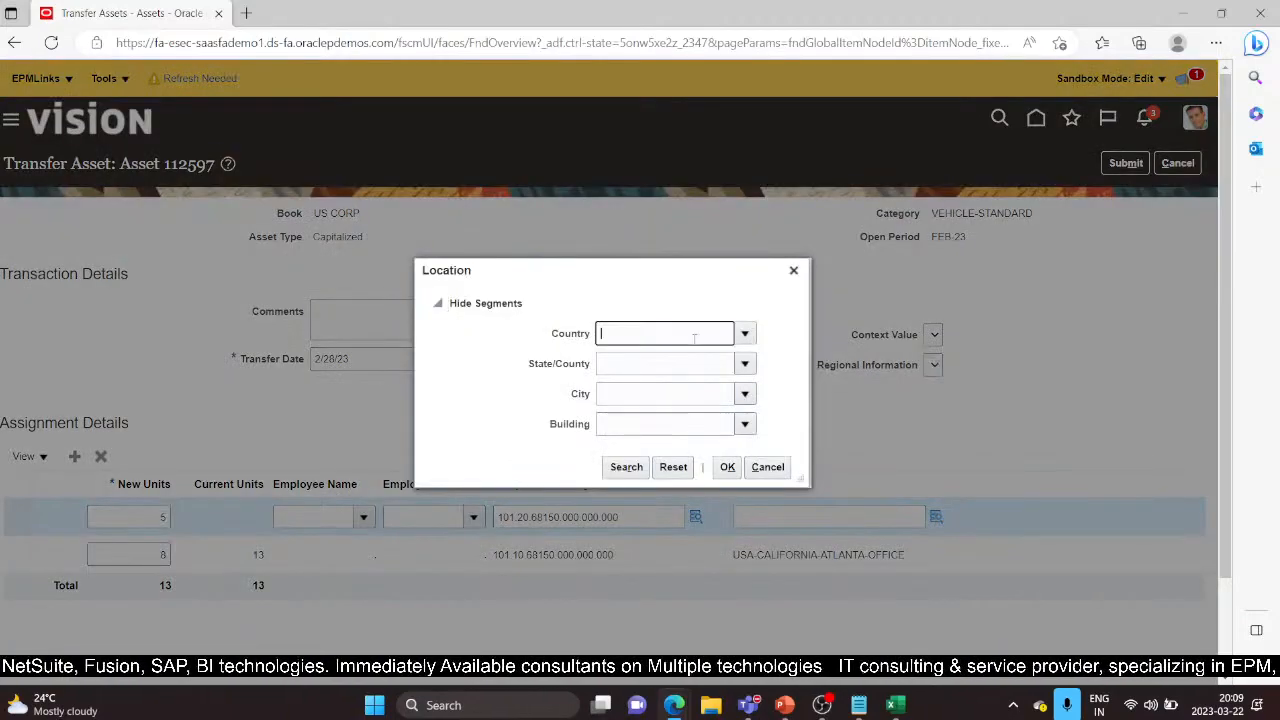
text(USA)
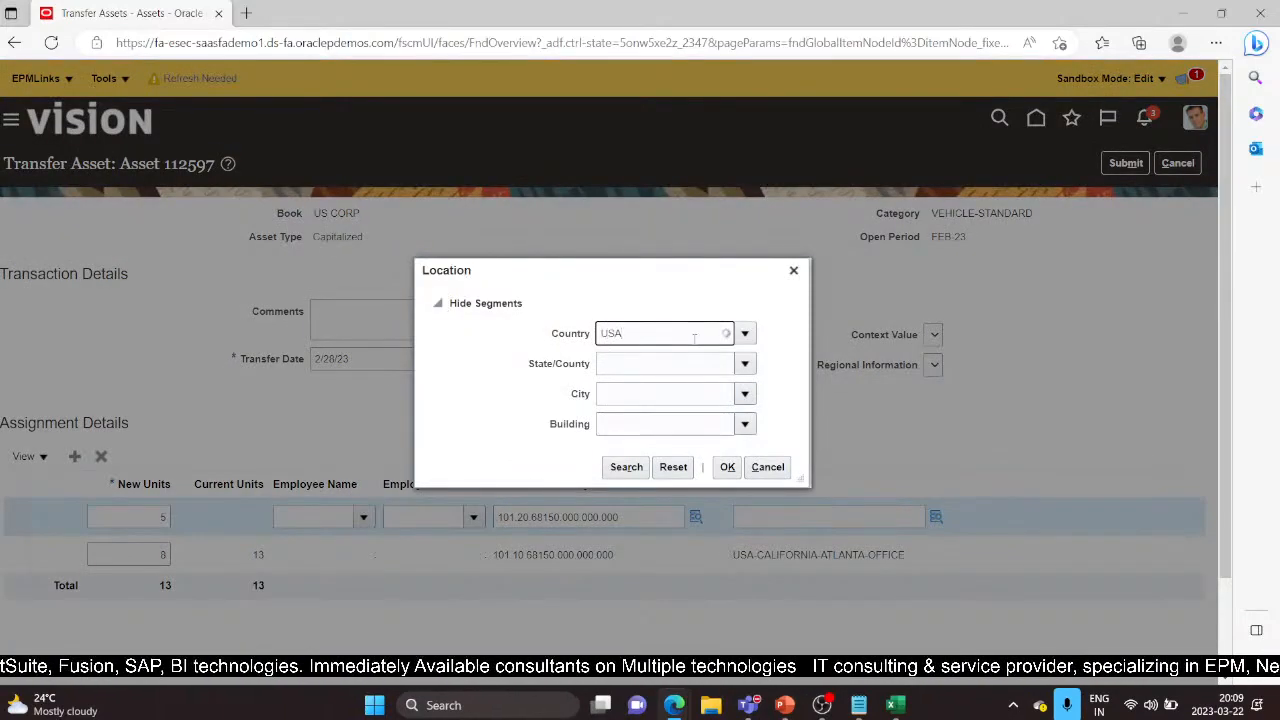
click(678, 358)
click(673, 366)
text(TEXAS)
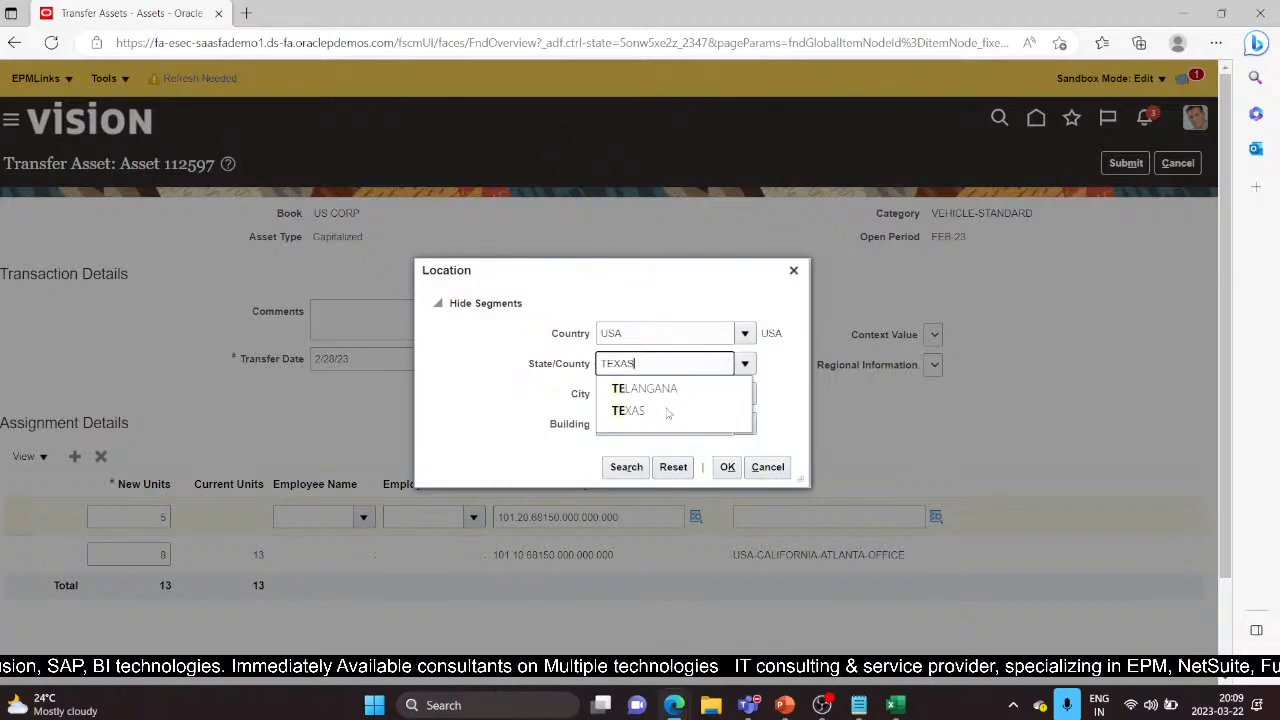
click(648, 399)
Complete the location with City HOUSTON and Building MANUFACTURING, then submit the transfer
click(648, 395)
text(H)
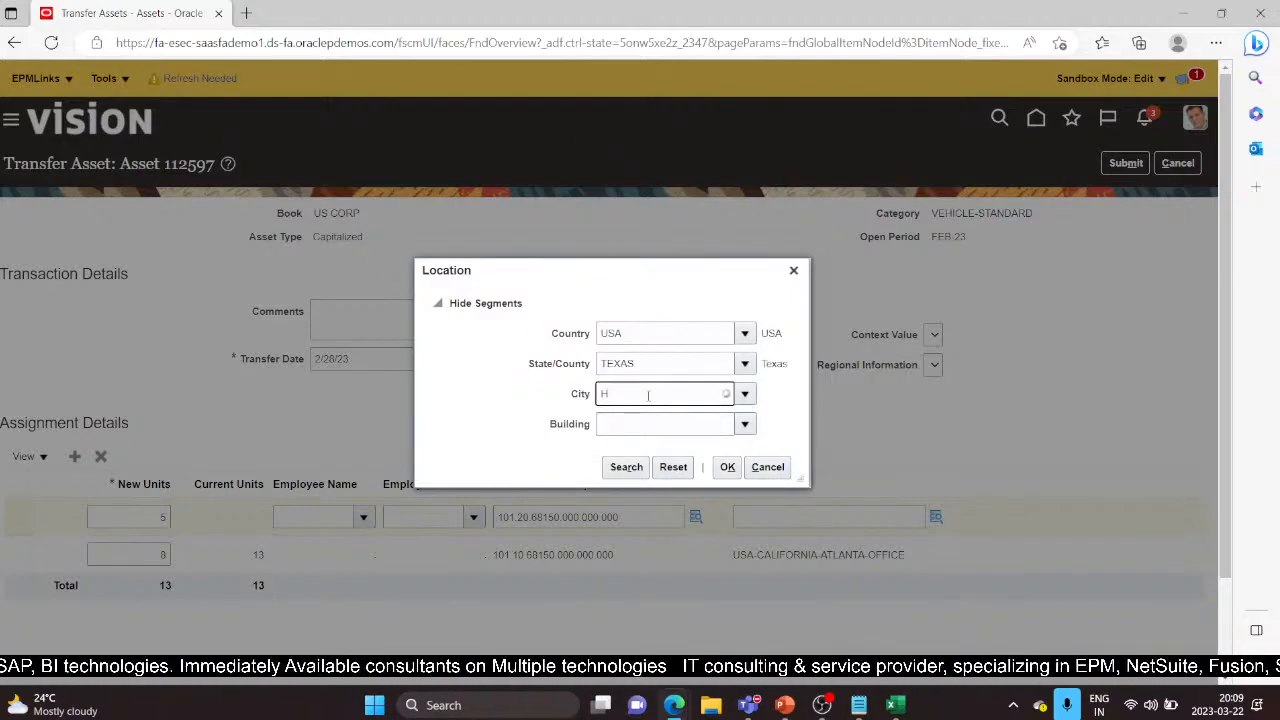
click(677, 481)
click(702, 426)
text(Ma)
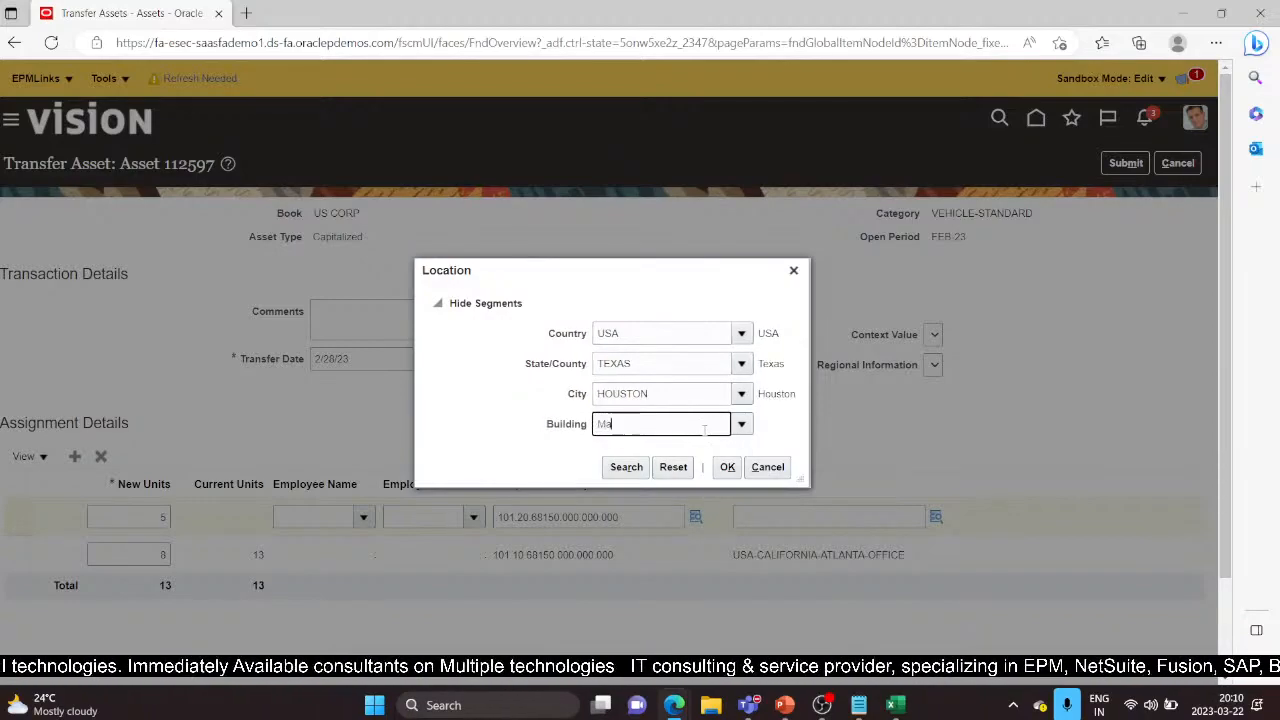
click(692, 452)
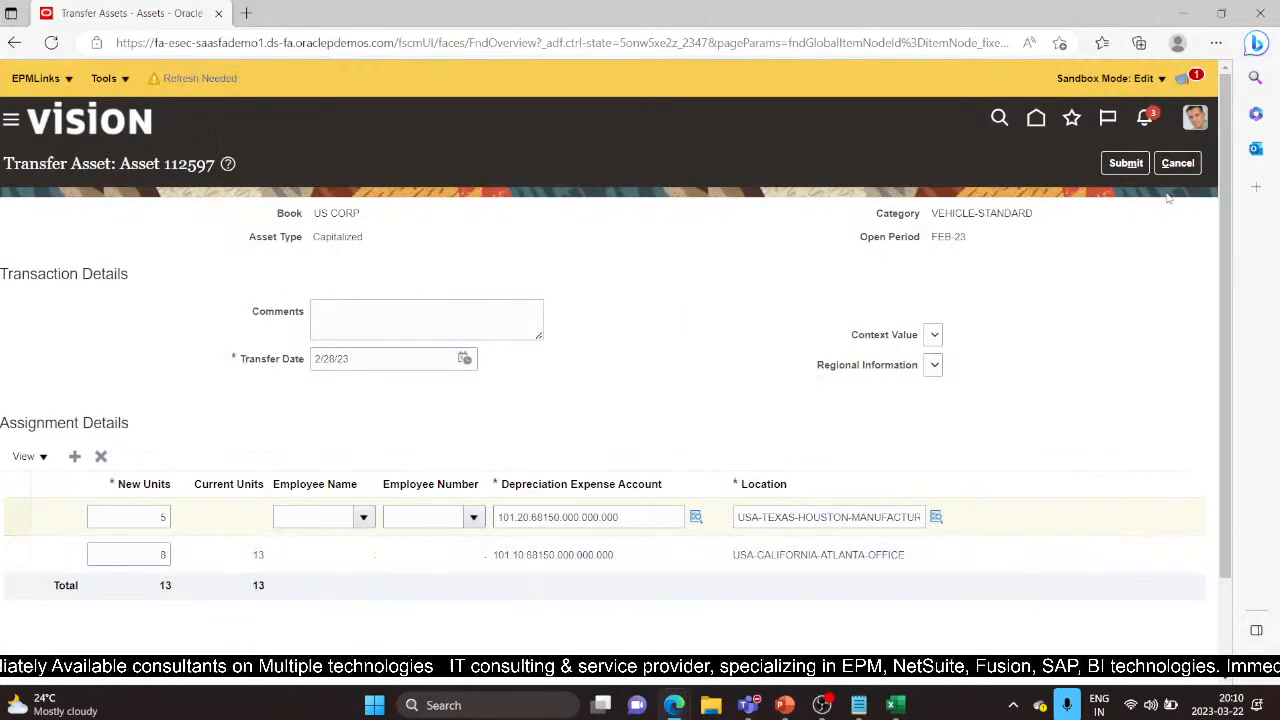
click(1126, 163)
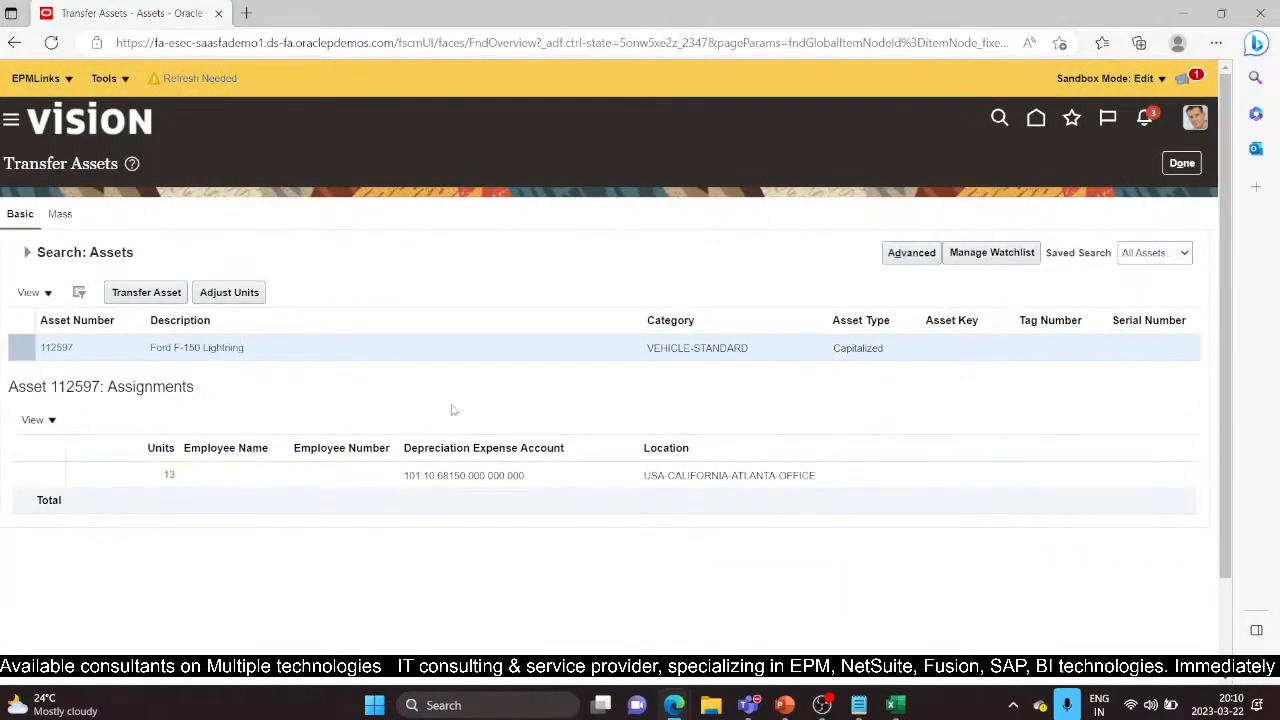
Close Transfer Assets and search Asset Inquiry for asset number 112597
click(1182, 163)
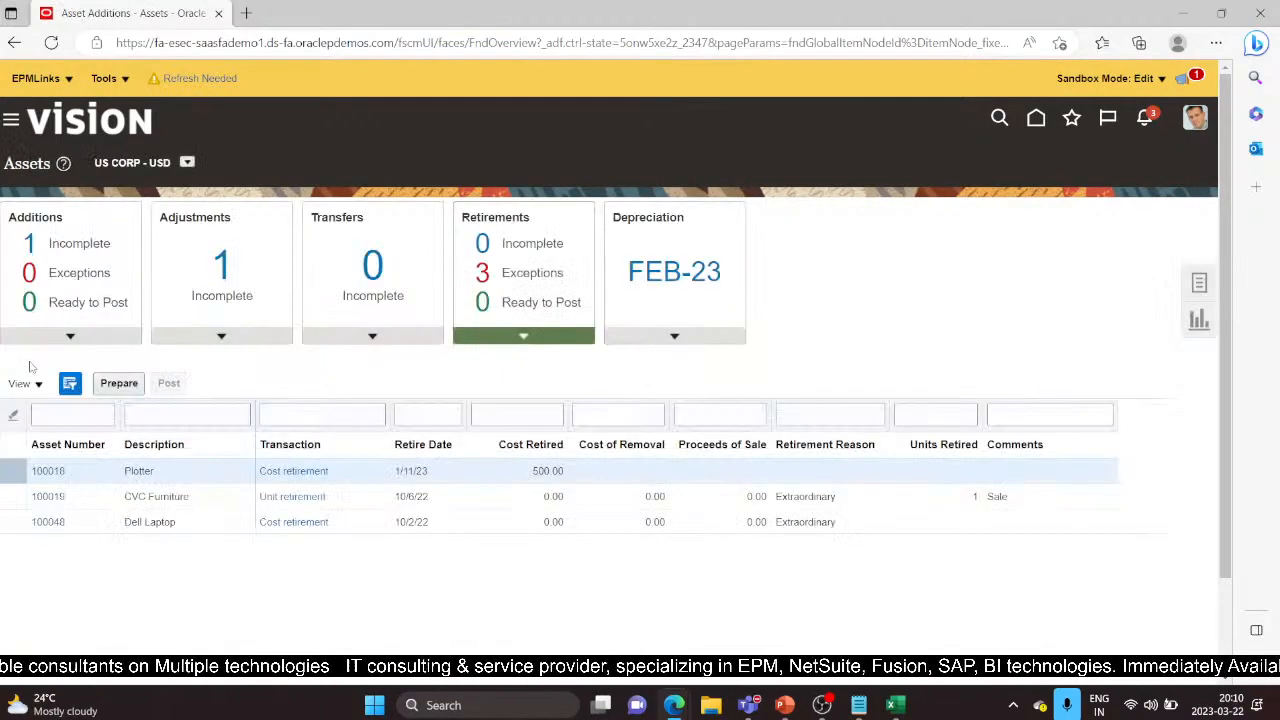
click(1199, 286)
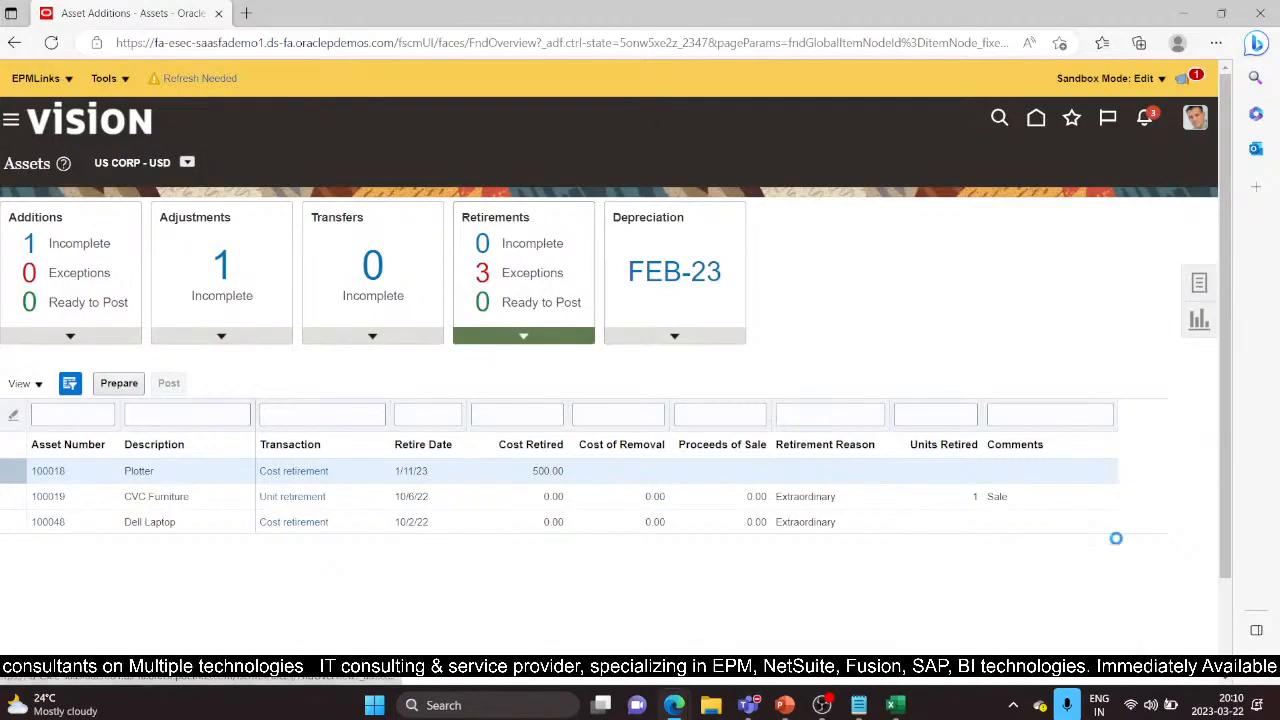
click(1100, 560)
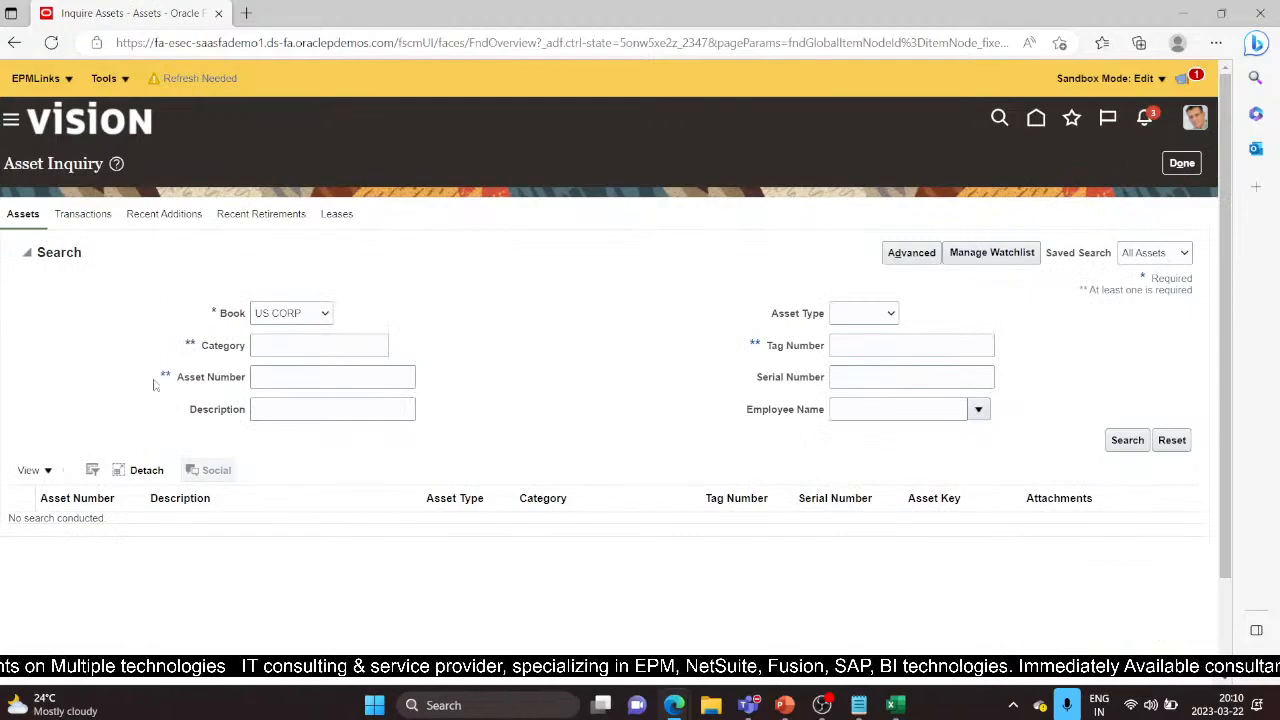
click(310, 377)
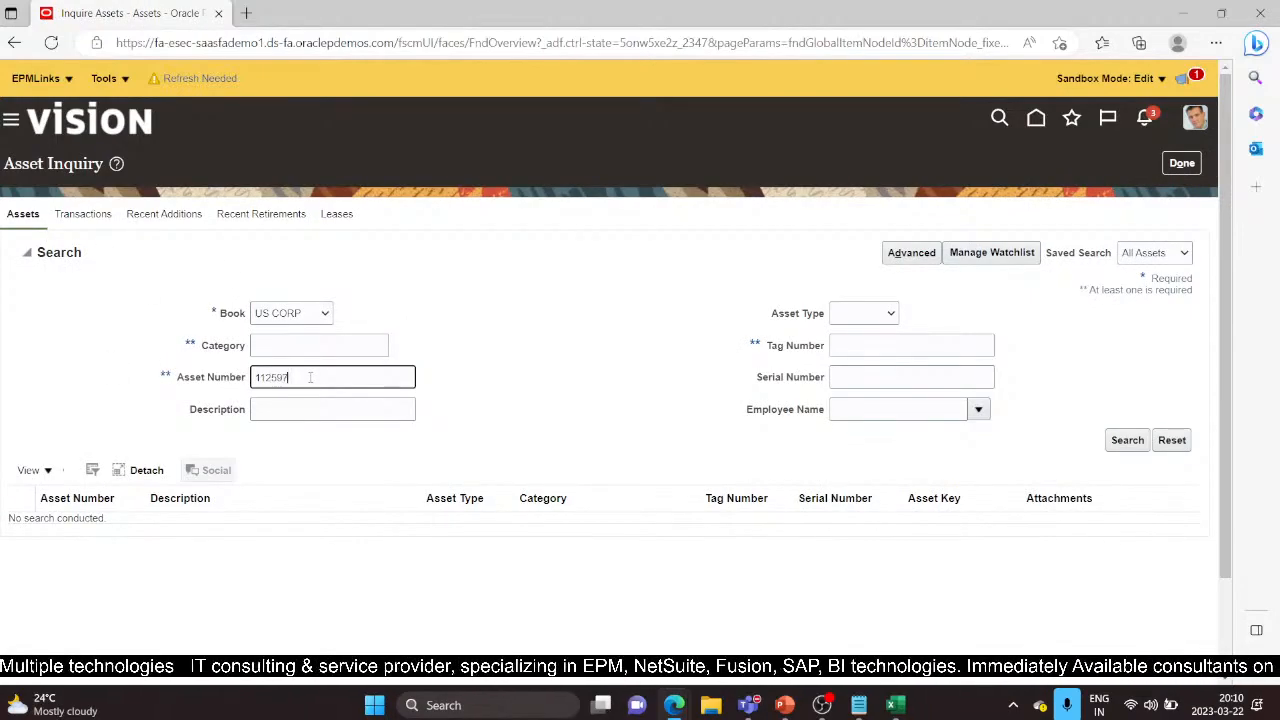
click(1138, 440)
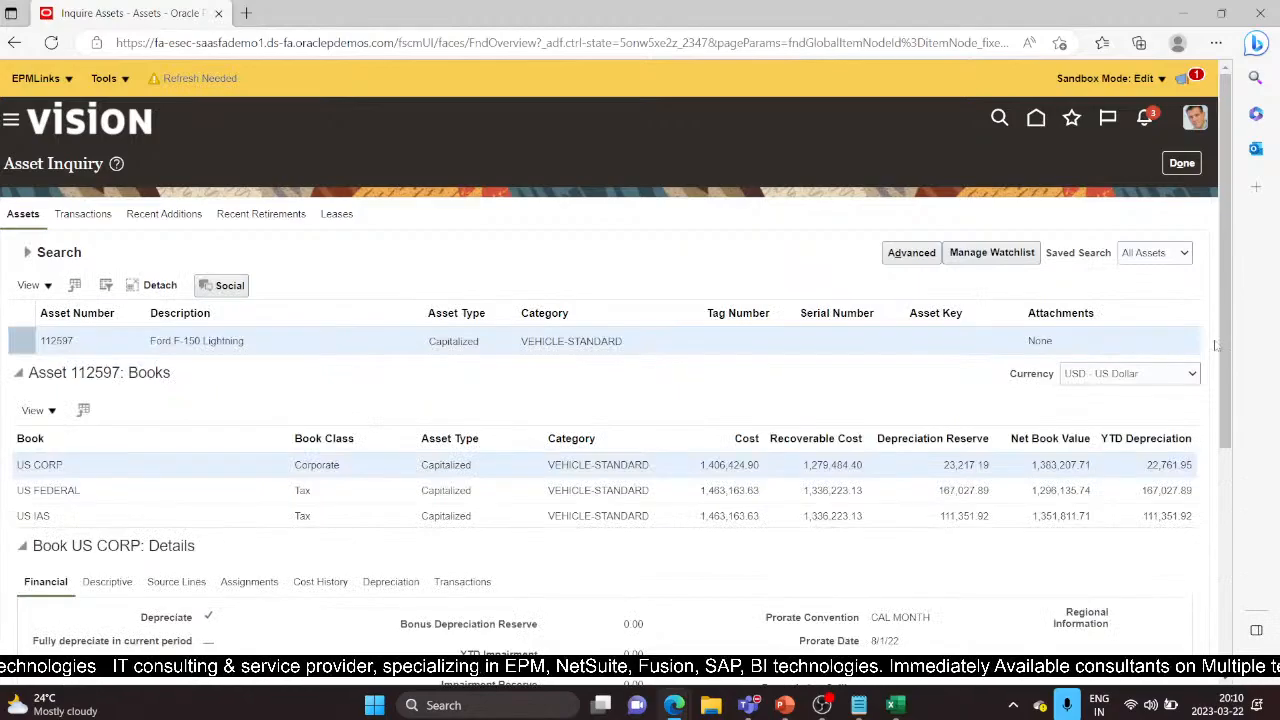
Review asset 112597's transfer rows: 5 units in Houston, the rest in Atlanta
scroll(1225, 345, down, 3)
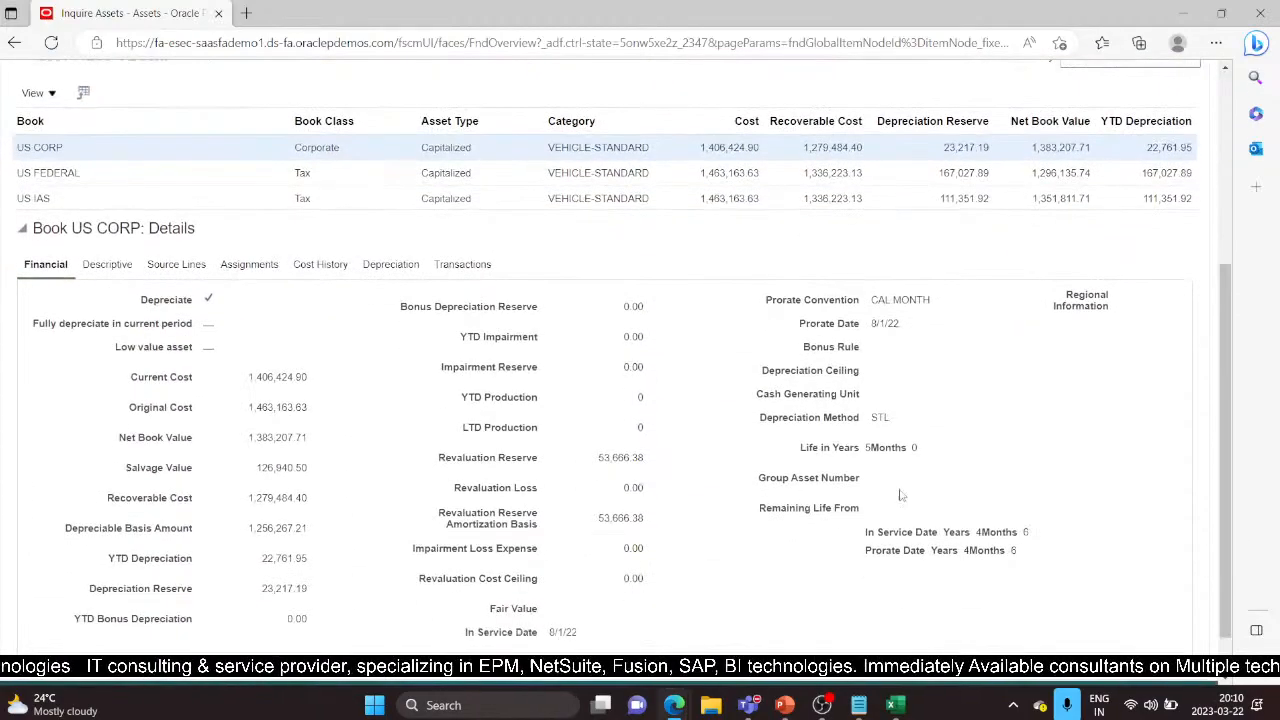
click(481, 264)
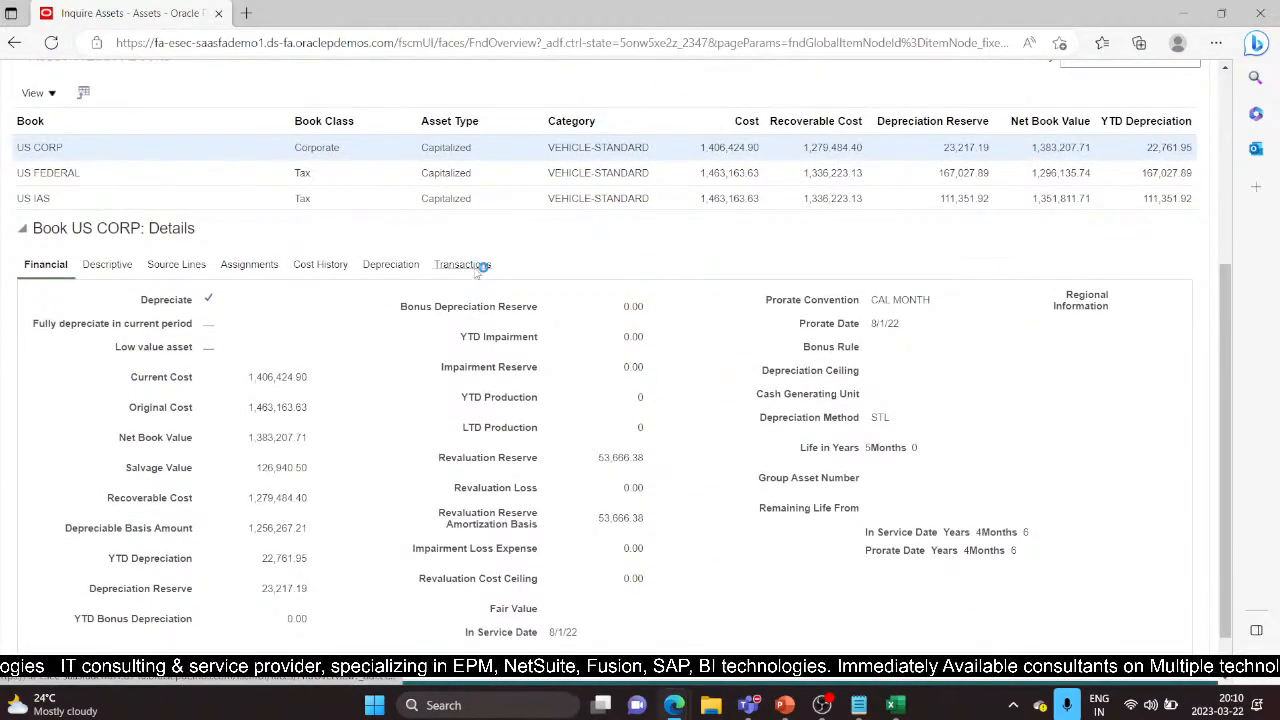
scroll(410, 450, down, 1)
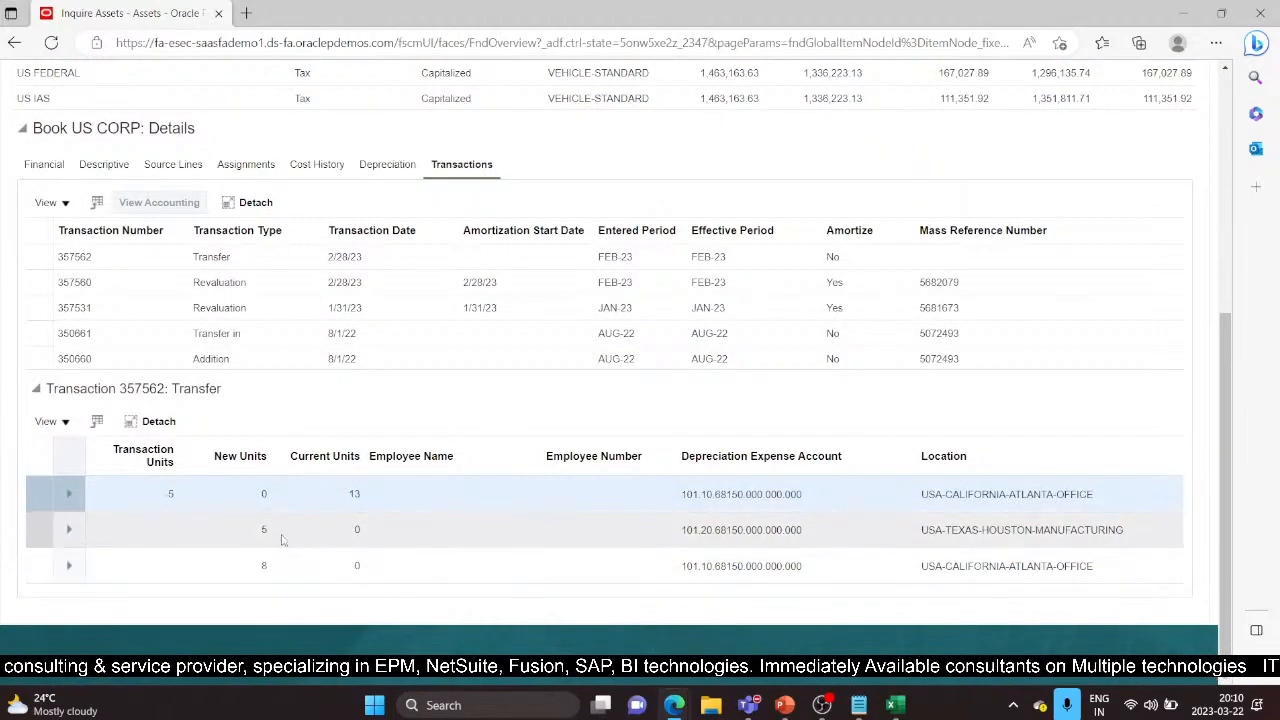
click(281, 534)
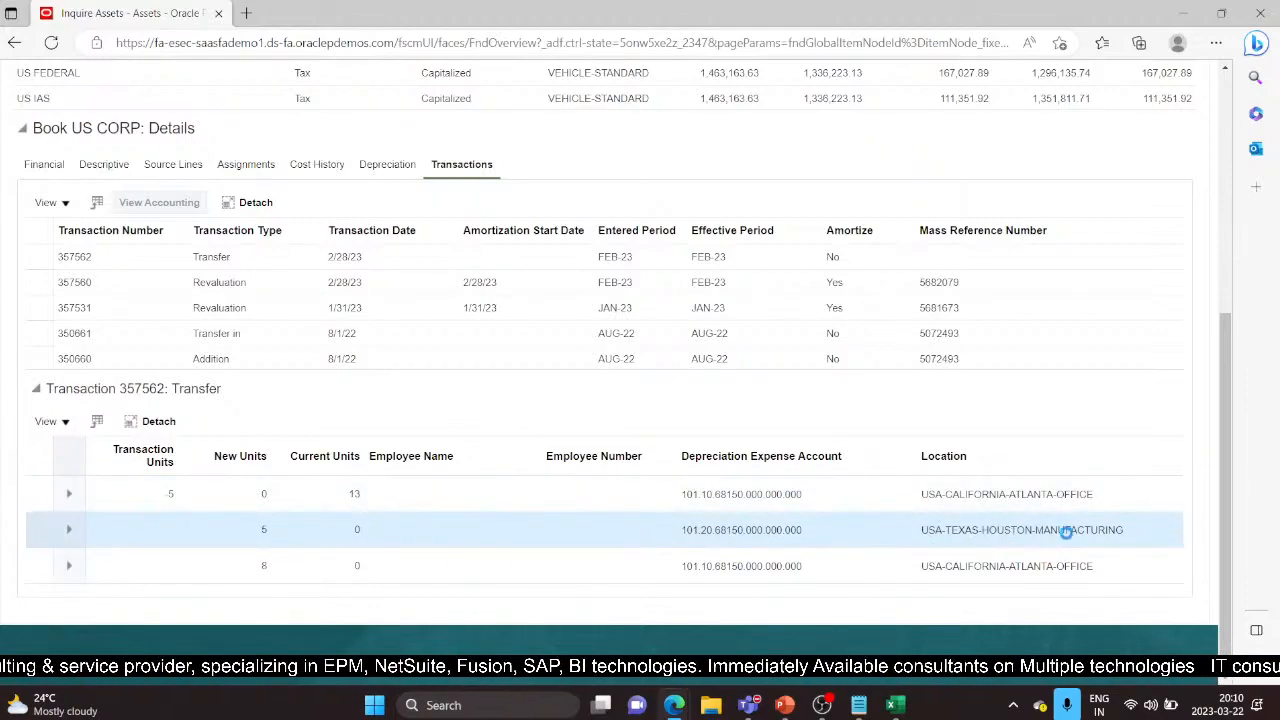
click(228, 568)
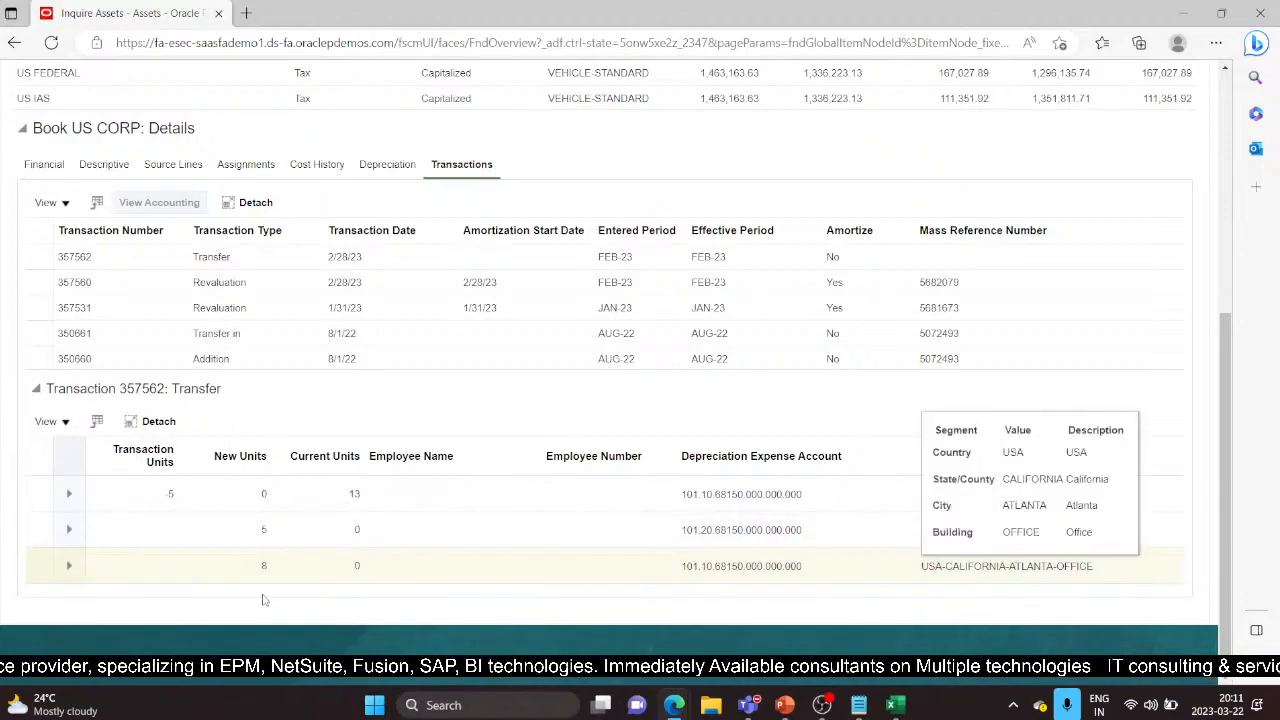
click(283, 522)
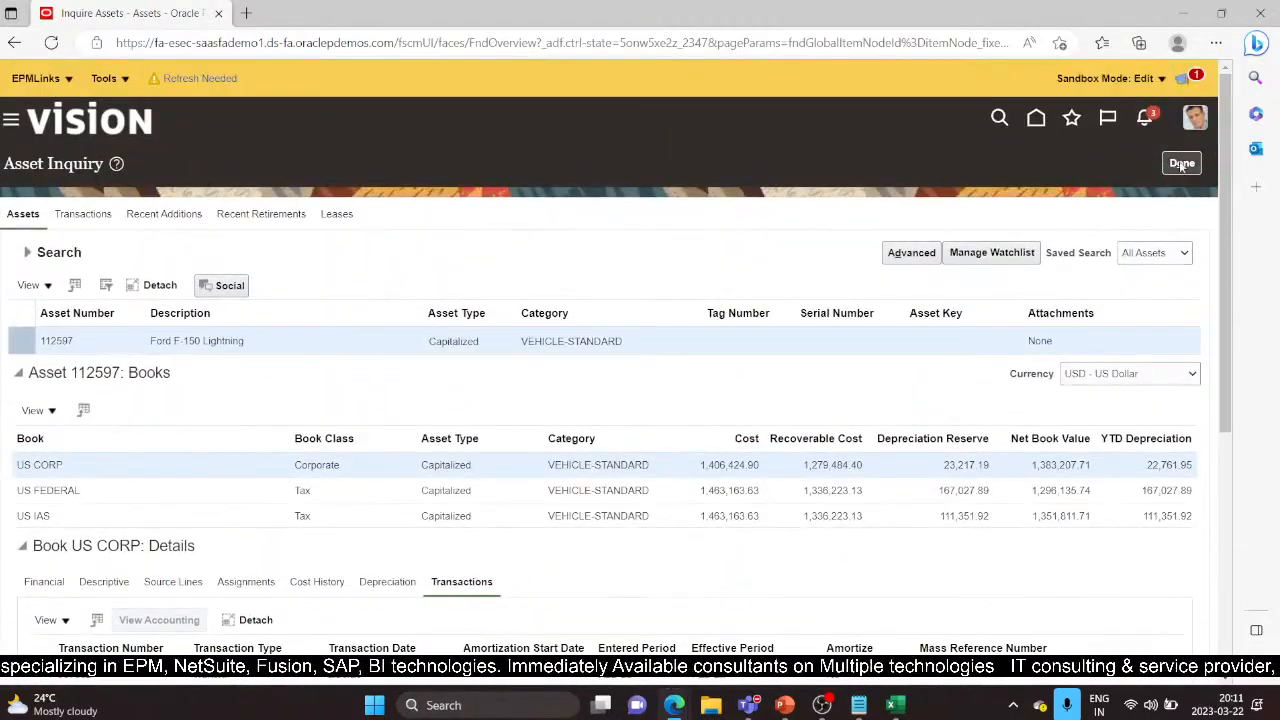
Close Asset Inquiry and show the Thank You slide (slide 9) in PowerPoint
click(1181, 164)
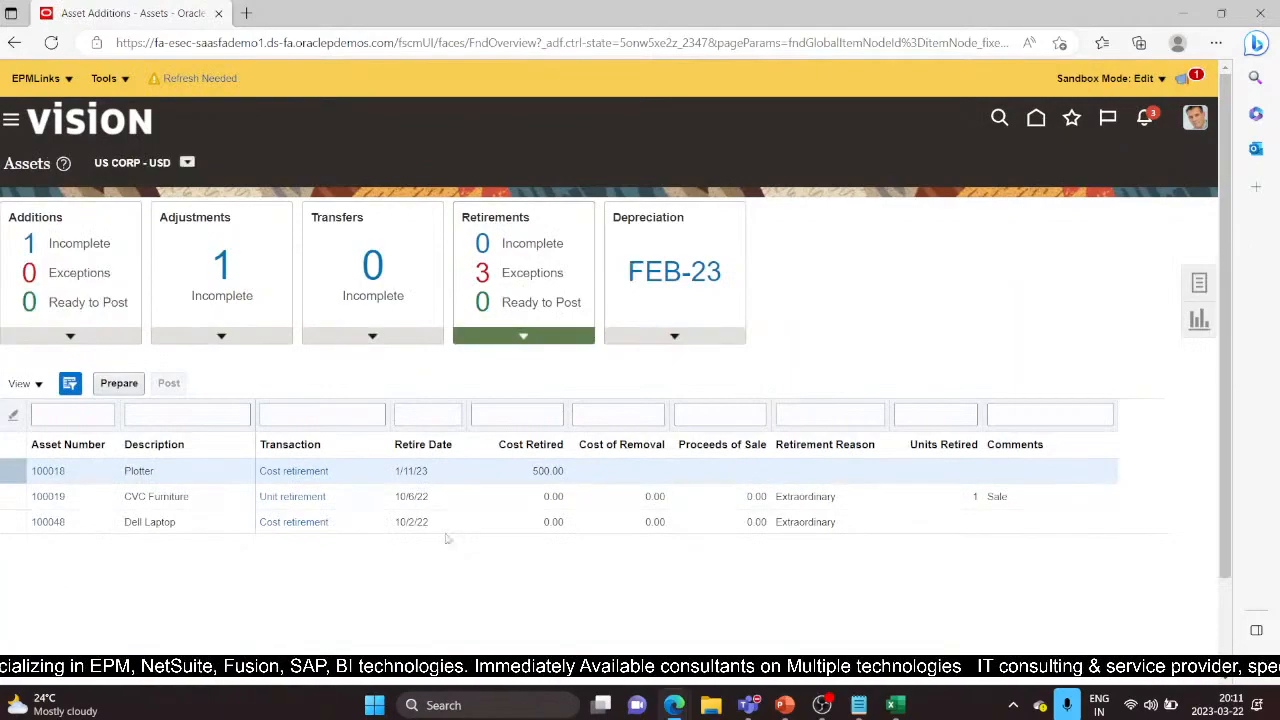
click(1199, 284)
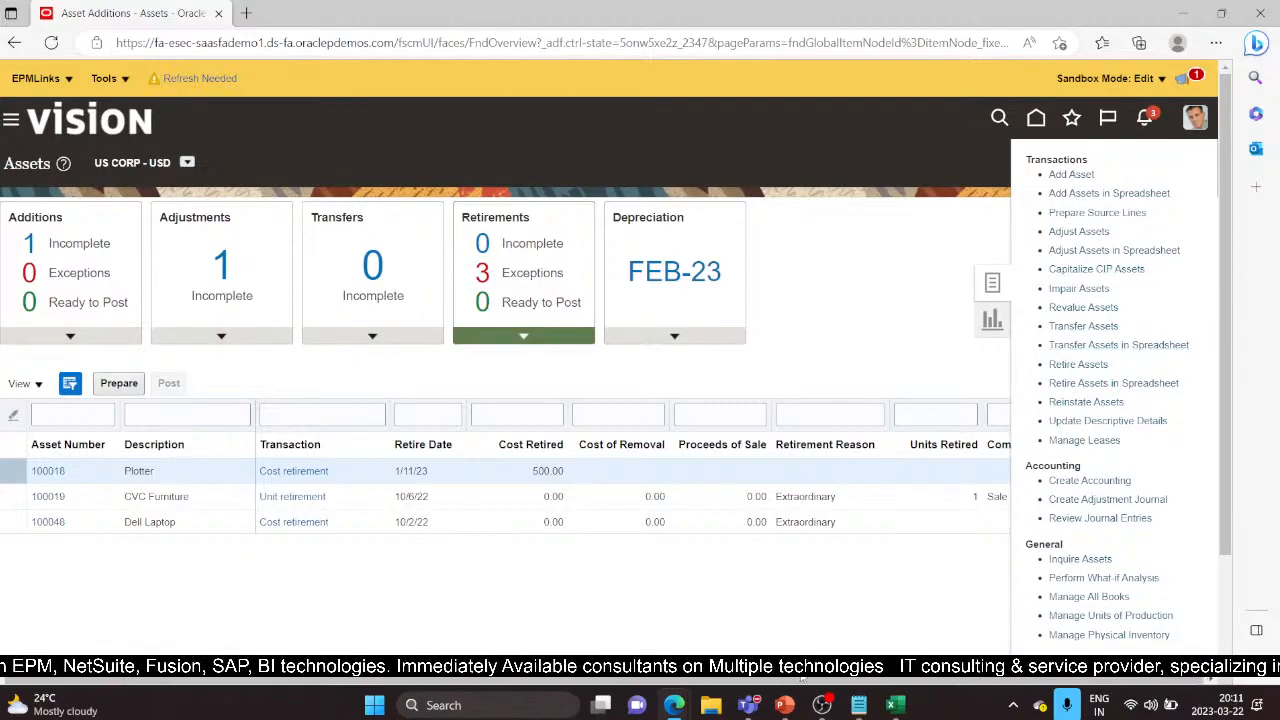
click(785, 704)
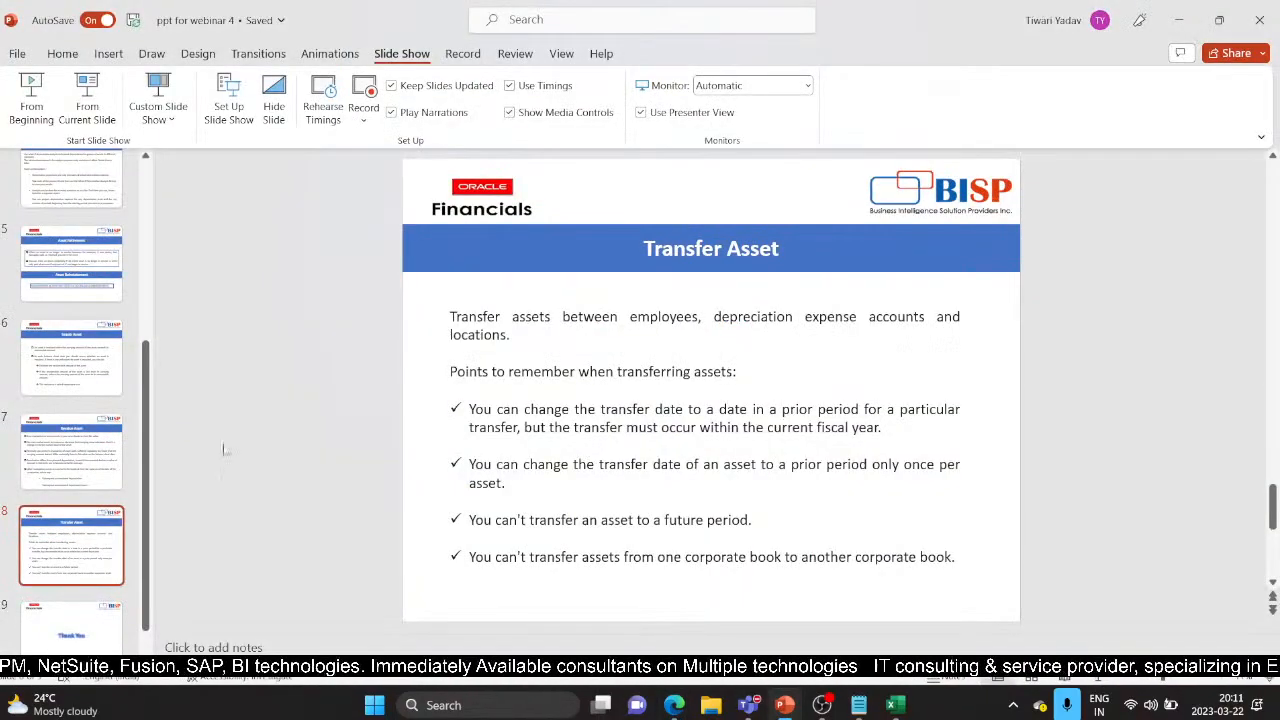
click(72, 625)
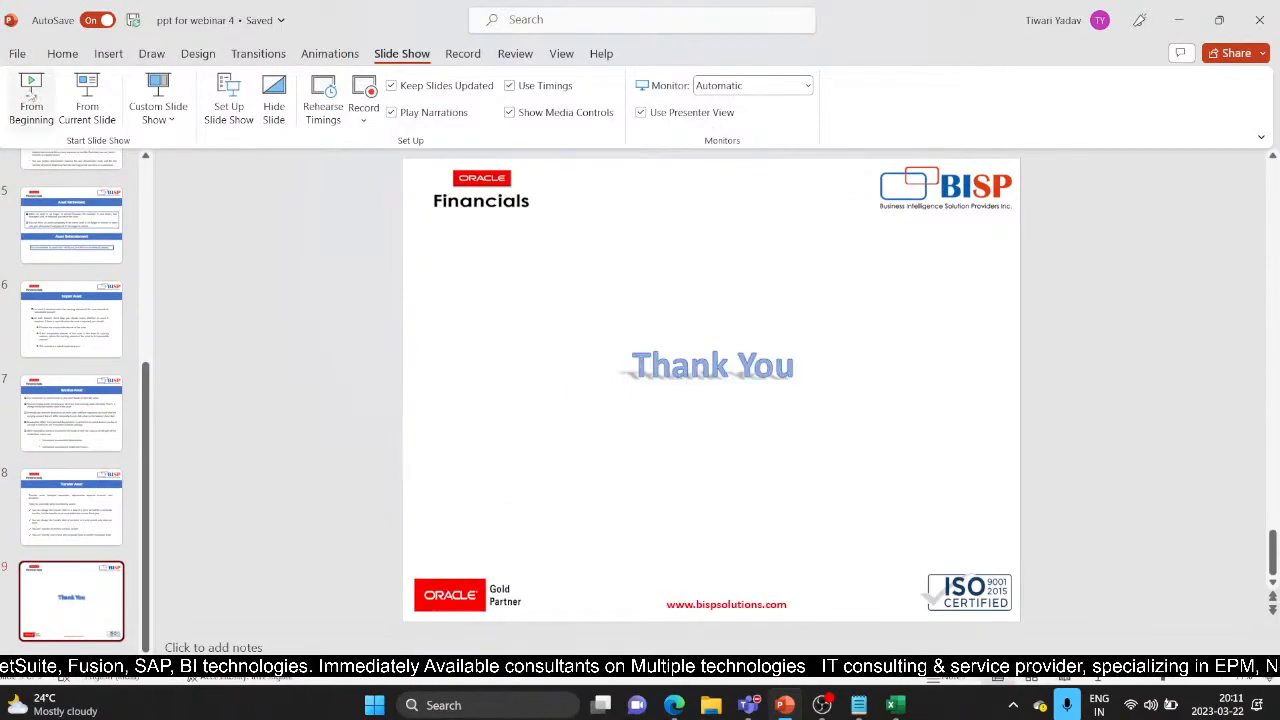